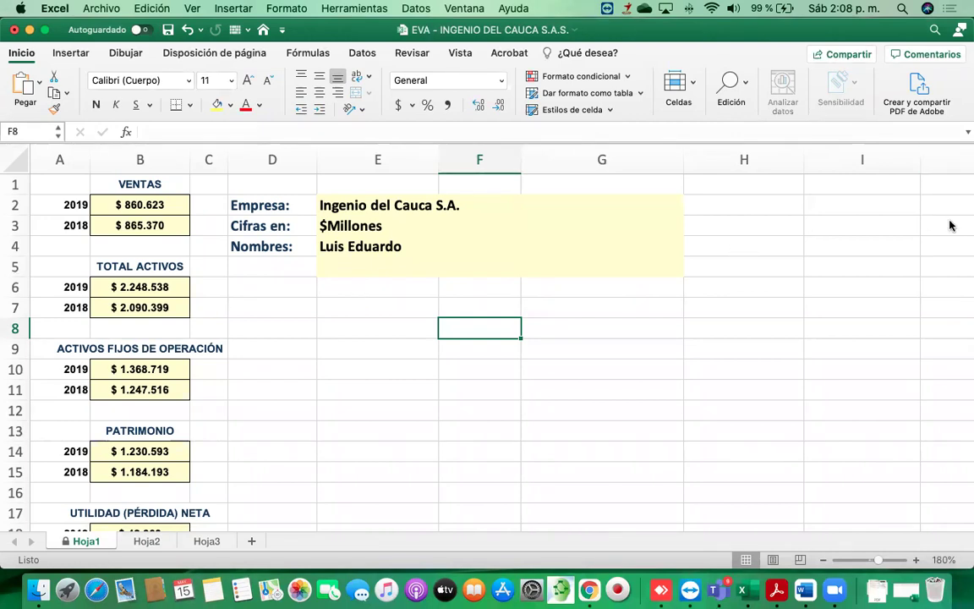
Examine the 2019 and 2018 input figures and rates on Hoja1, from Ventas down to Costo Promedio Deuda Fciera.
scroll(403, 352, "down", 5)
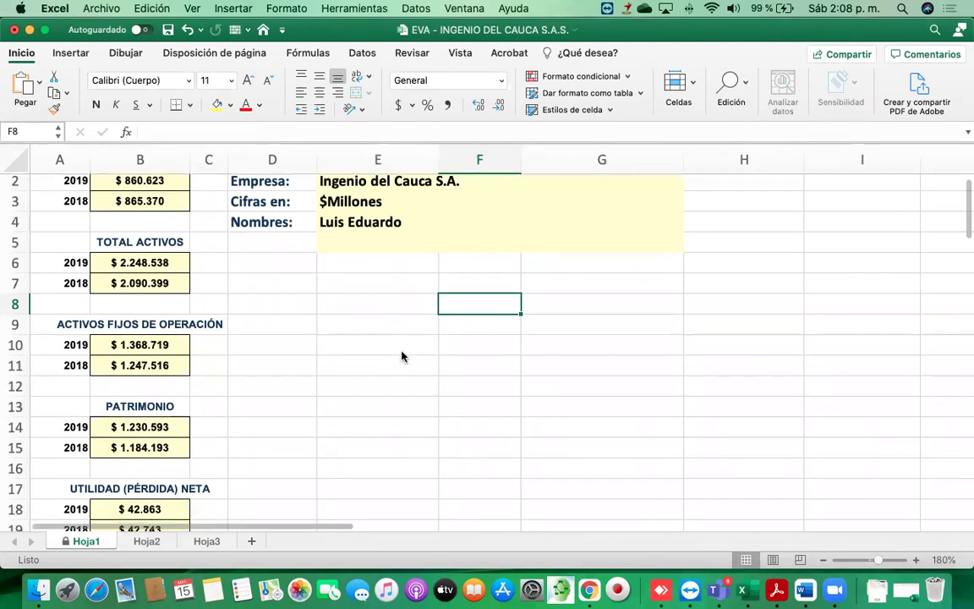
scroll(402, 352, "up", 5)
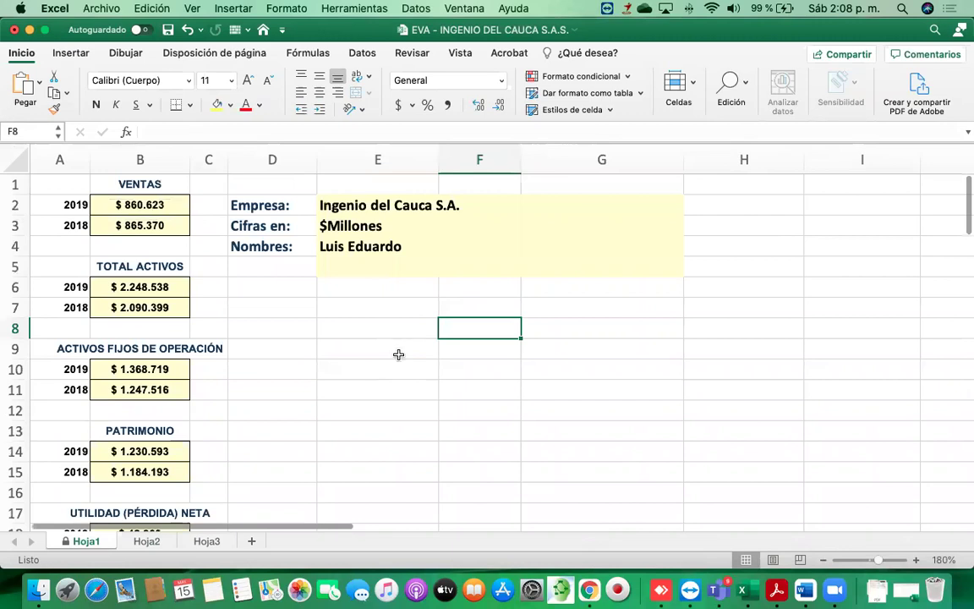
scroll(148, 242, "down", 8)
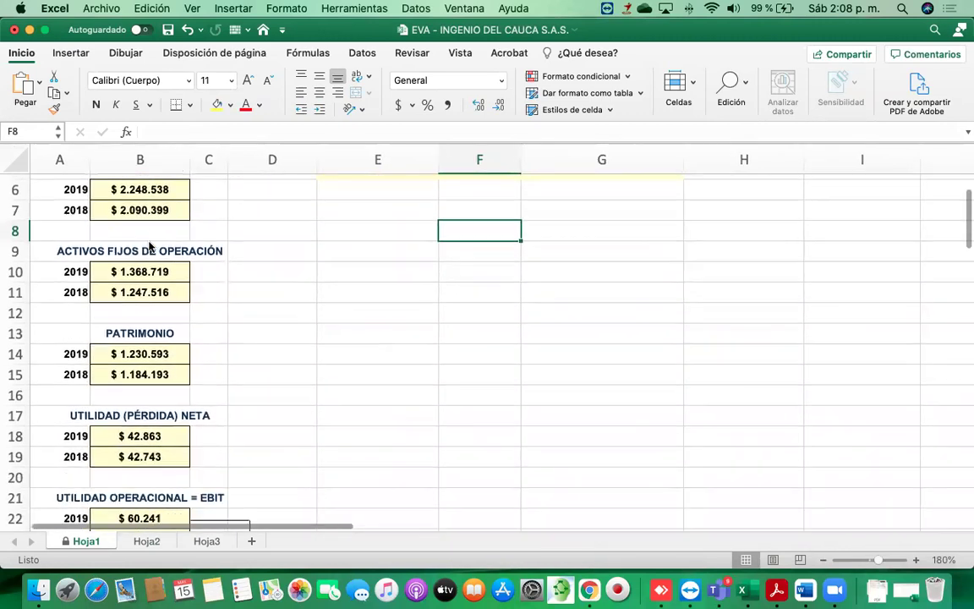
scroll(149, 245, "down", 8)
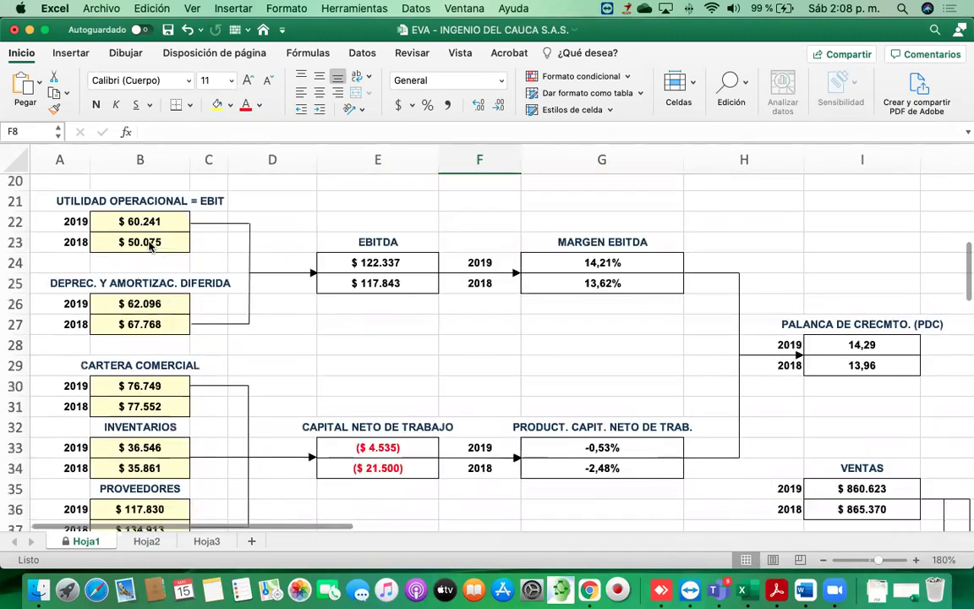
scroll(151, 245, "down", 3)
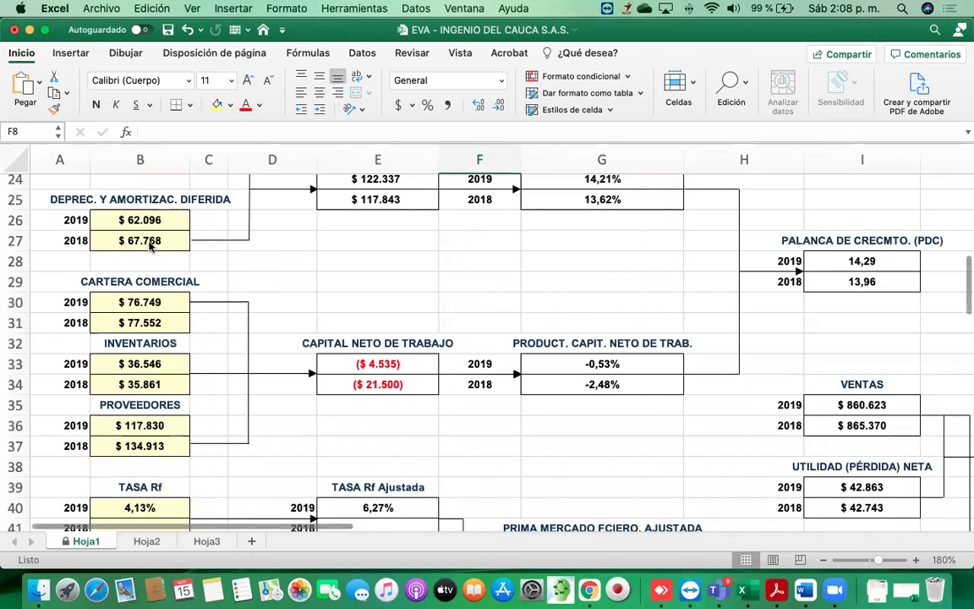
scroll(149, 242, "down", 8)
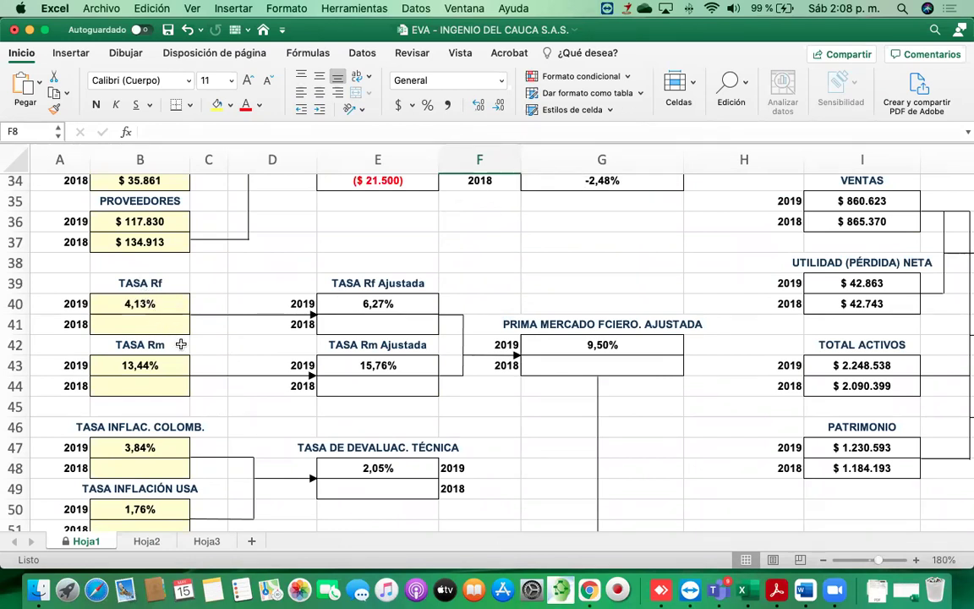
scroll(149, 358, "down", 1)
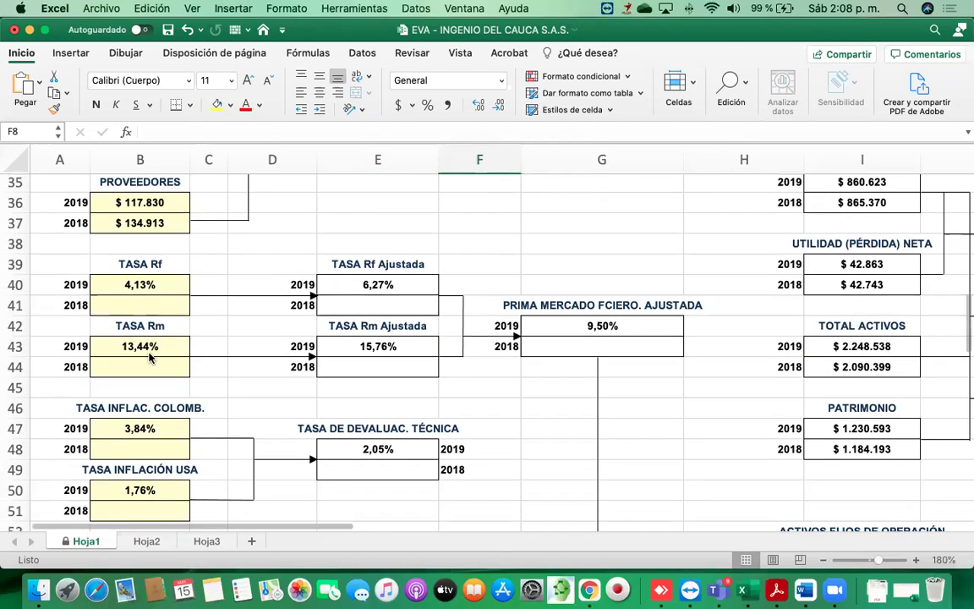
scroll(150, 357, "down", 1)
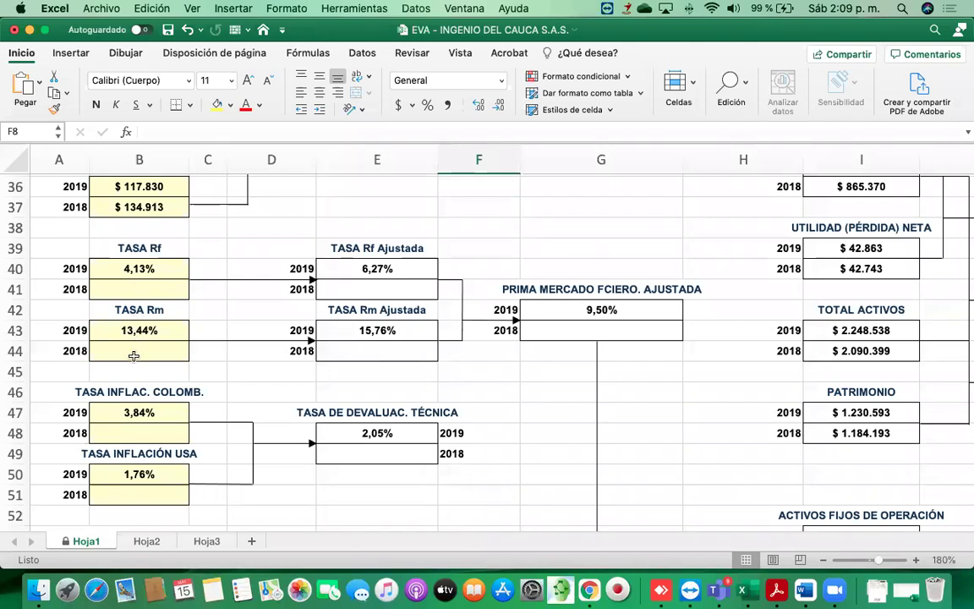
scroll(133, 361, "down", 2)
scroll(134, 361, "down", 4)
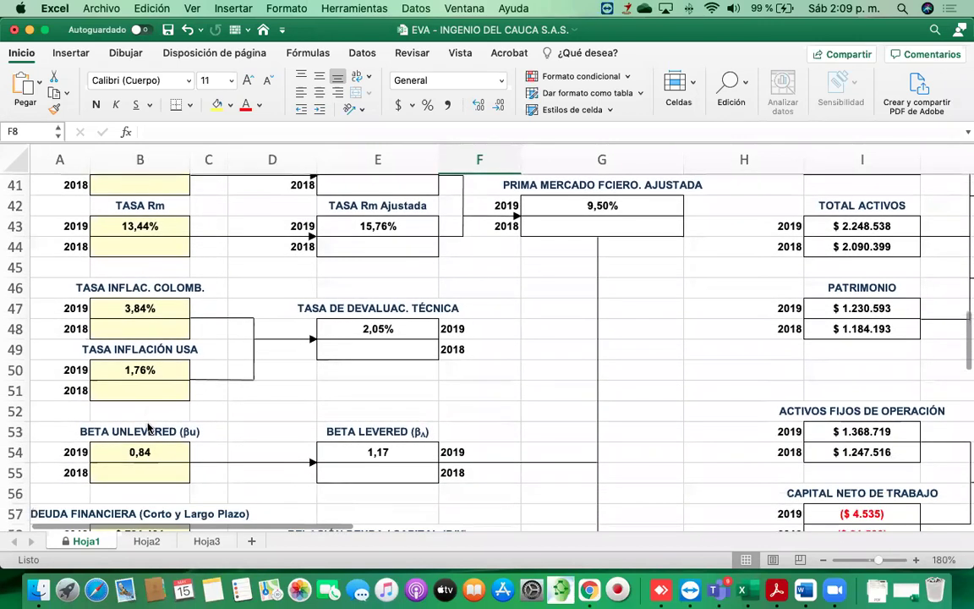
scroll(142, 418, "down", 10)
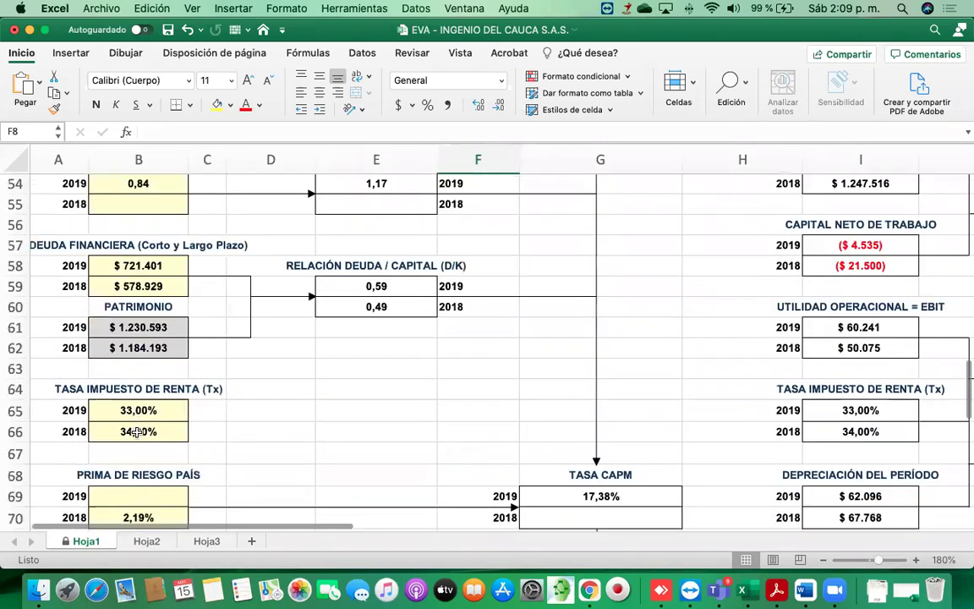
scroll(136, 427, "down", 3)
scroll(144, 442, "down", 4)
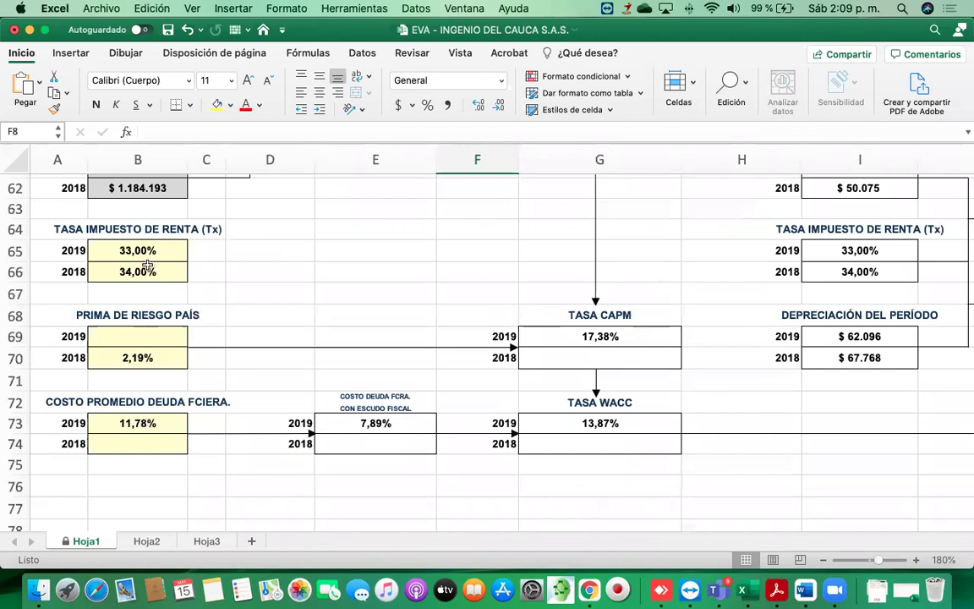
Enter the 2018 rates for Tasa Rf as 4,25% and Tasa Rm as 13,56%.
scroll(148, 300, "up", 6)
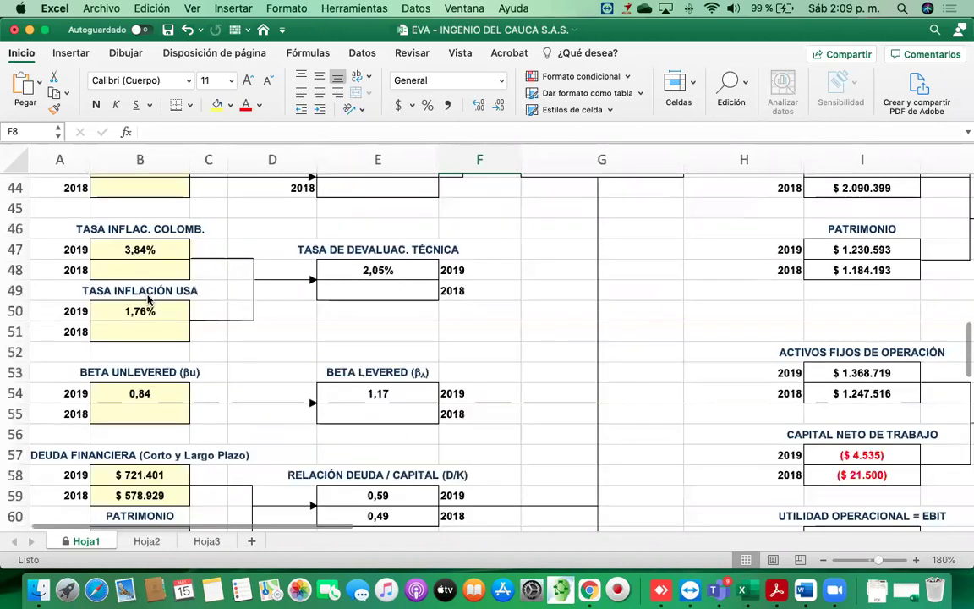
scroll(148, 300, "up", 3)
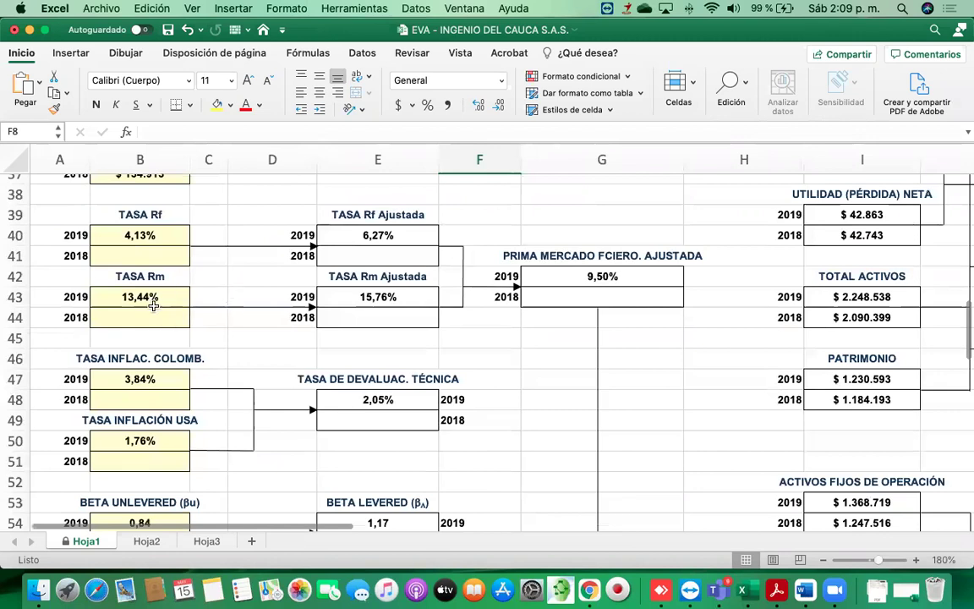
scroll(229, 254, "up", 1)
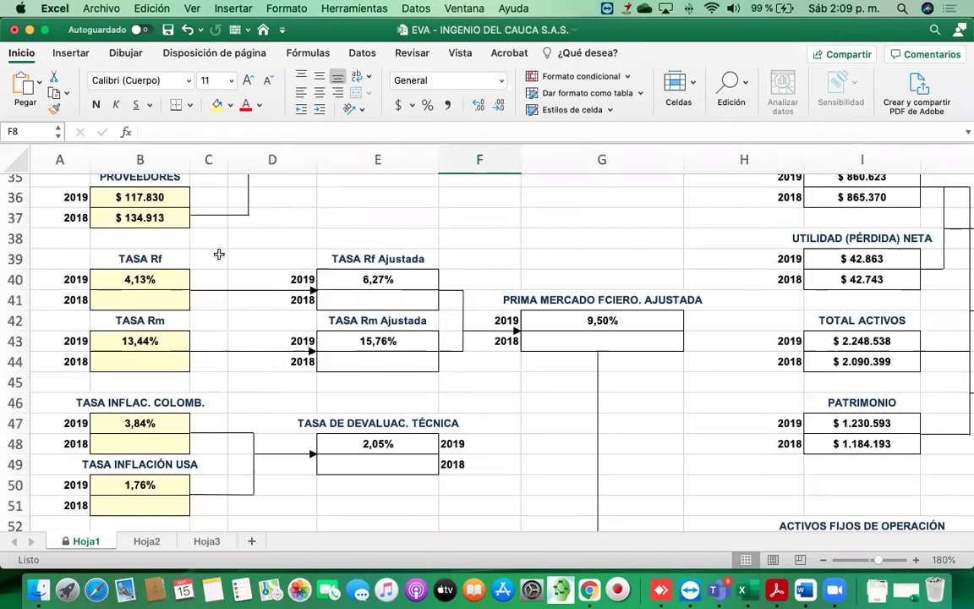
scroll(157, 320, "up", 1)
left_click(156, 320)
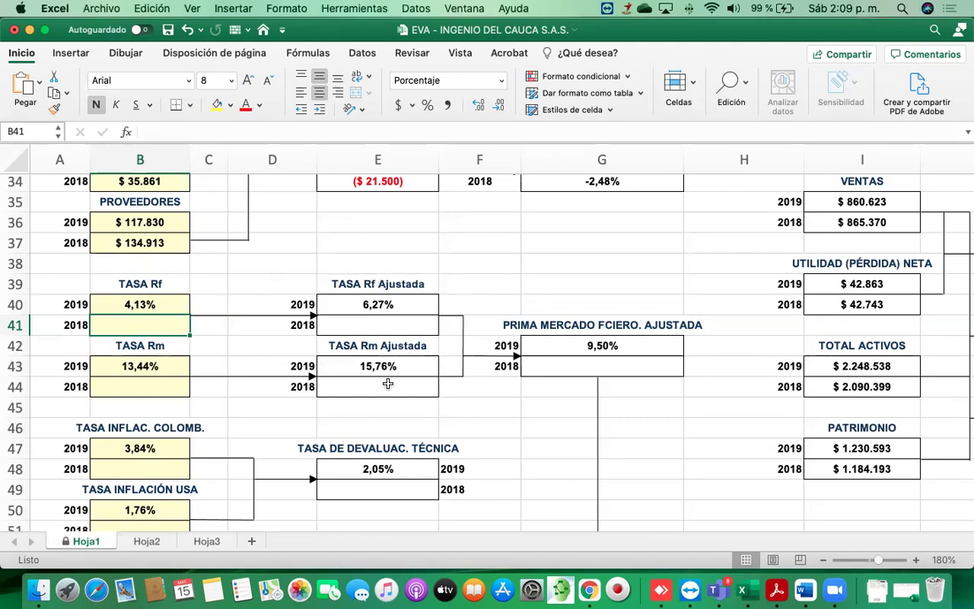
scroll(342, 250, "up", 5)
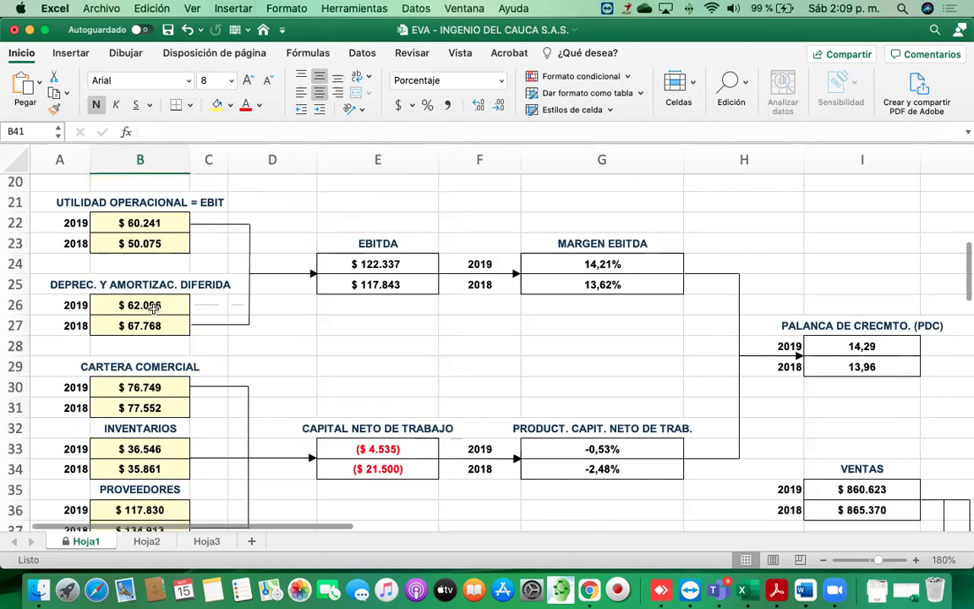
scroll(204, 324, "down", 5)
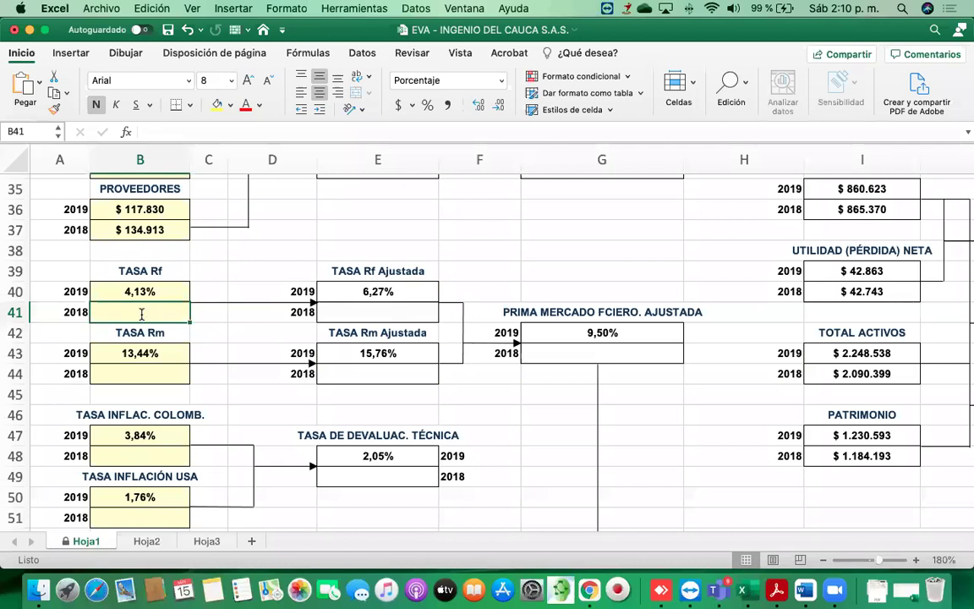
left_click(175, 377)
type("13")
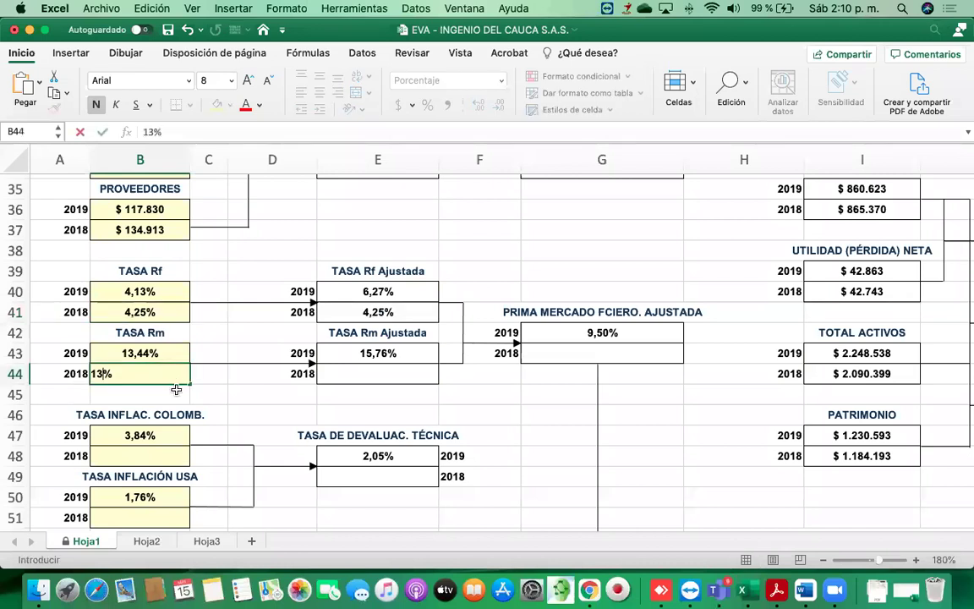
type(",56")
Enter the 2018 inflation rates: 4,12% for Colombia and 1,66% for USA.
scroll(153, 377, "down", 2)
left_click(153, 376)
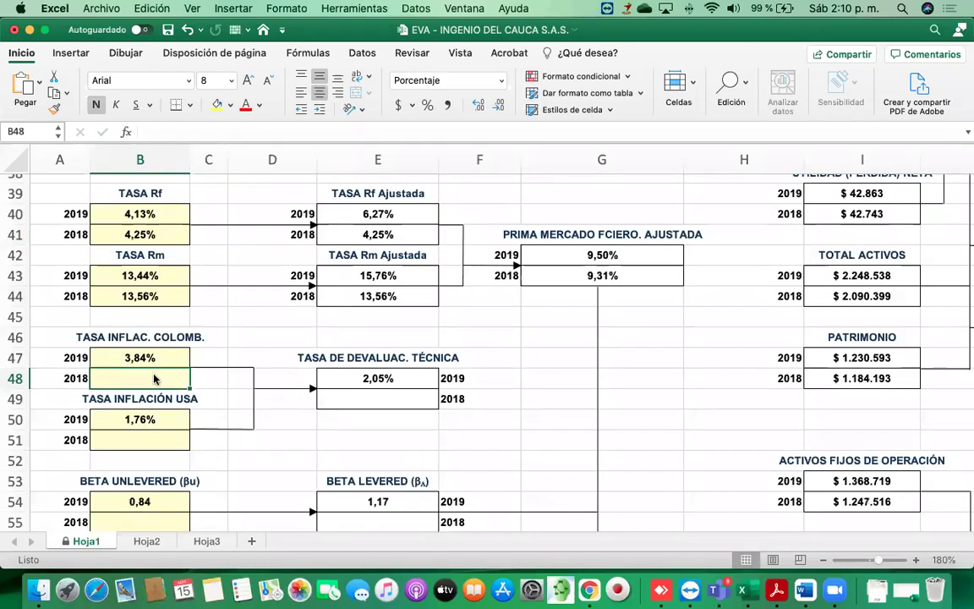
type("4,12%")
left_click(189, 448)
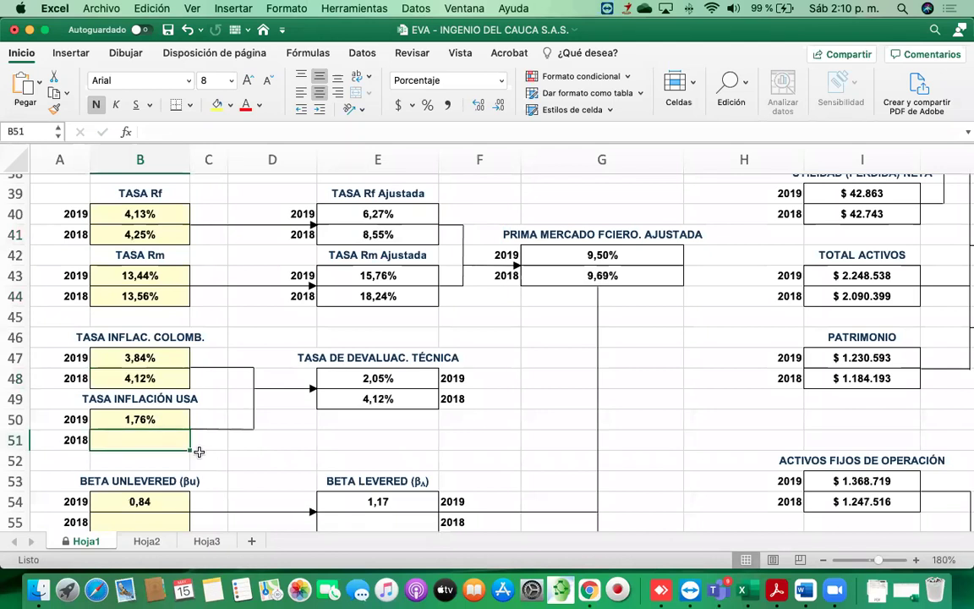
type("1,66")
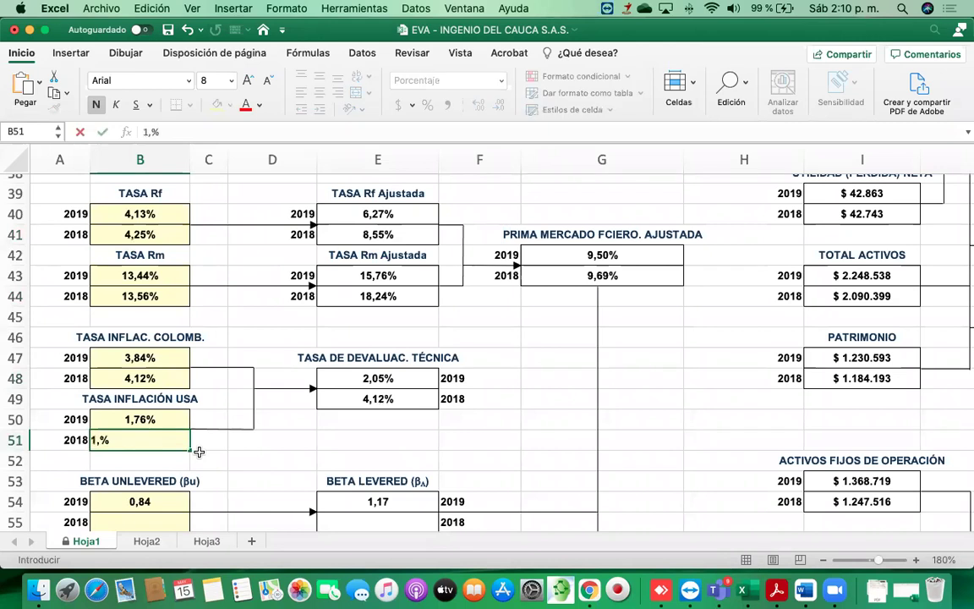
key("Return")
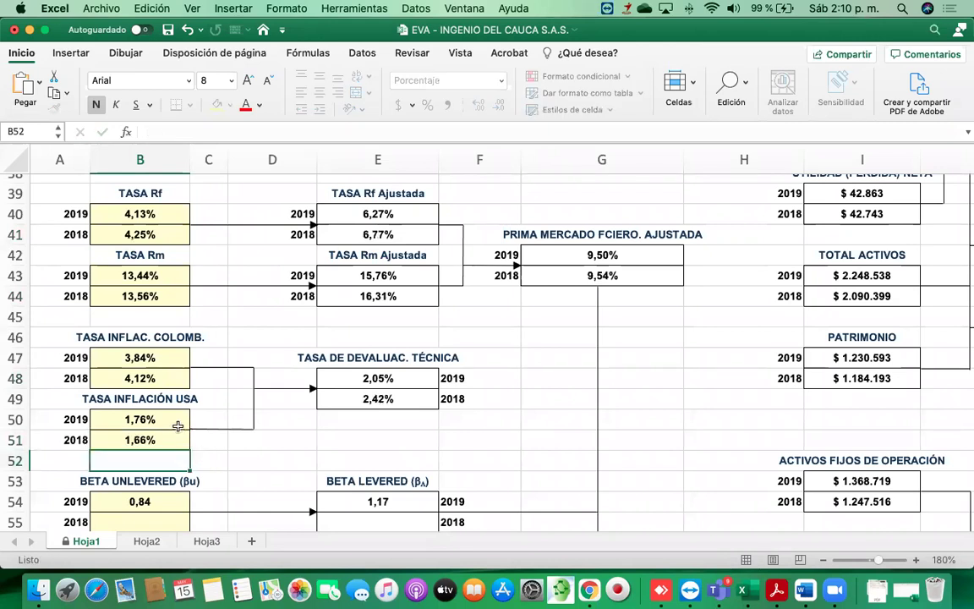
Set the 2018 Beta Unlevered (βu) to 0,79.
scroll(177, 427, "down", 5)
left_click(178, 427)
type("0")
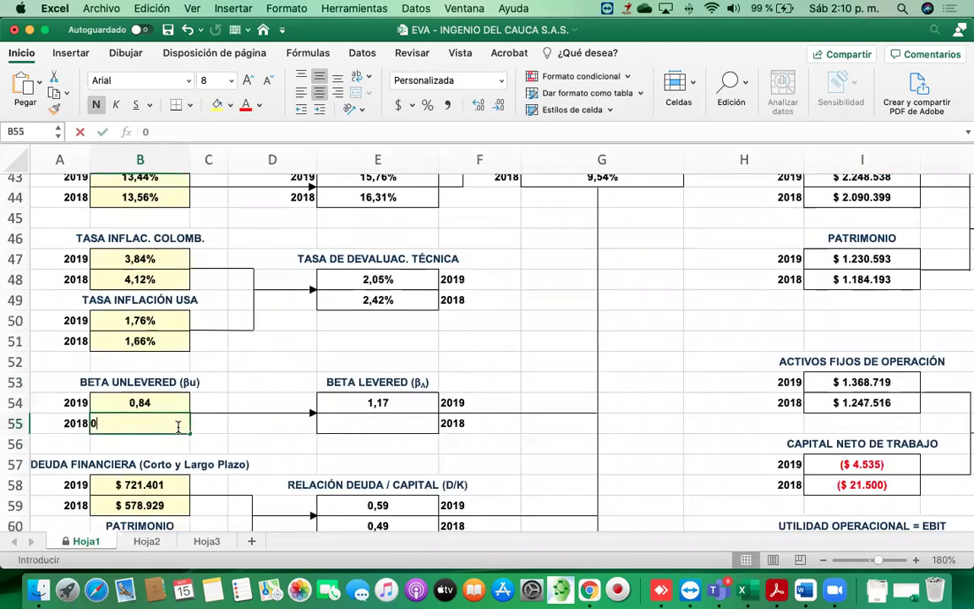
type(",7")
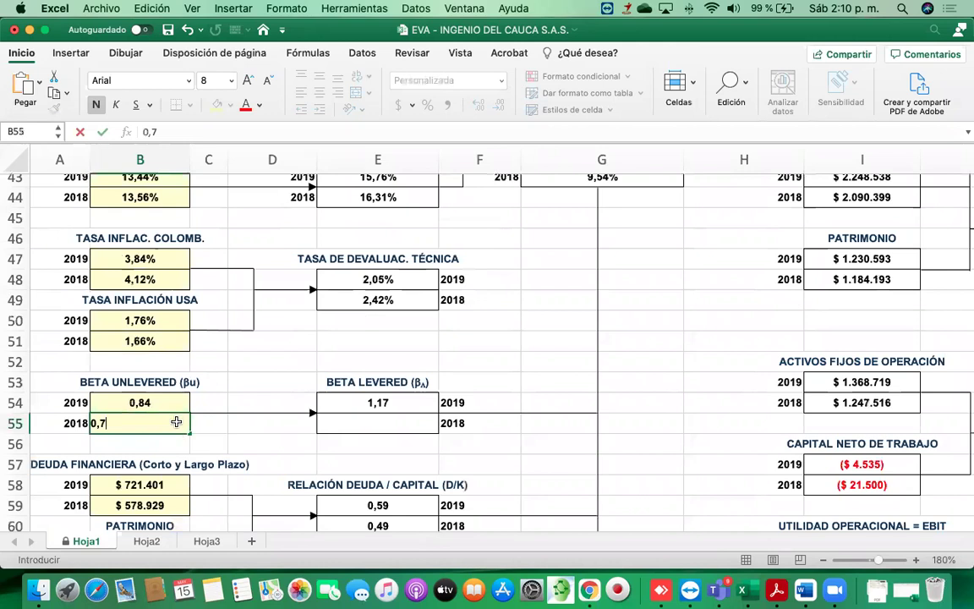
Set the 2019 Prima de Riesgo País to 2,22%.
scroll(177, 421, "down", 5)
left_click(177, 421)
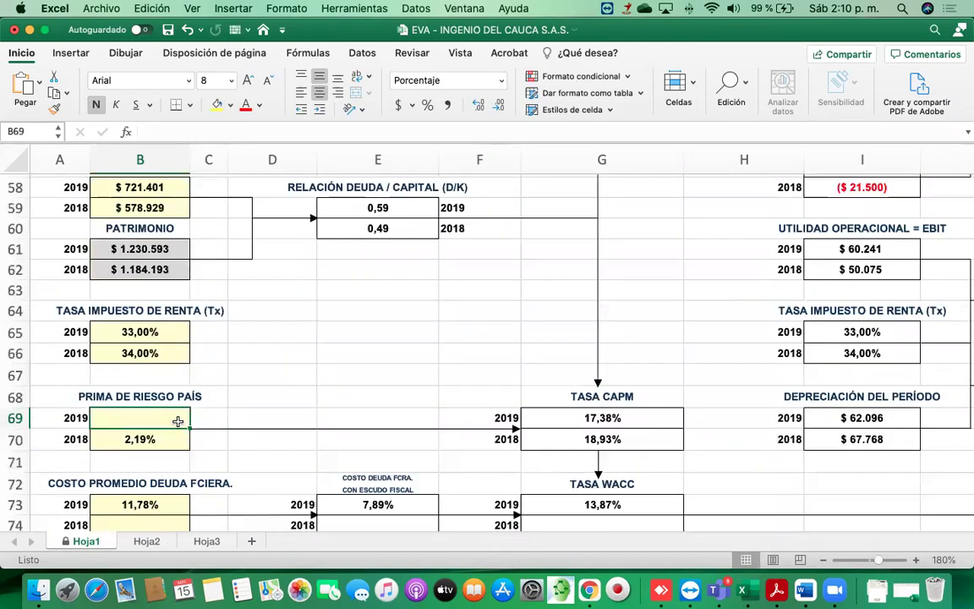
type("2,2")
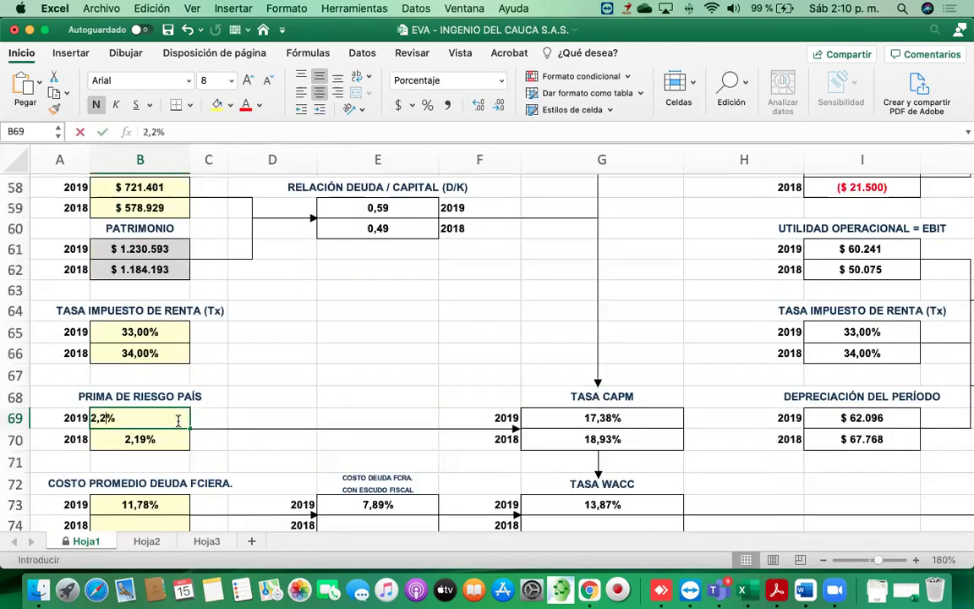
key("Return")
Set the 2018 Costo Promedio Deuda Fciera. to 10,84%.
scroll(194, 414, "down", 2)
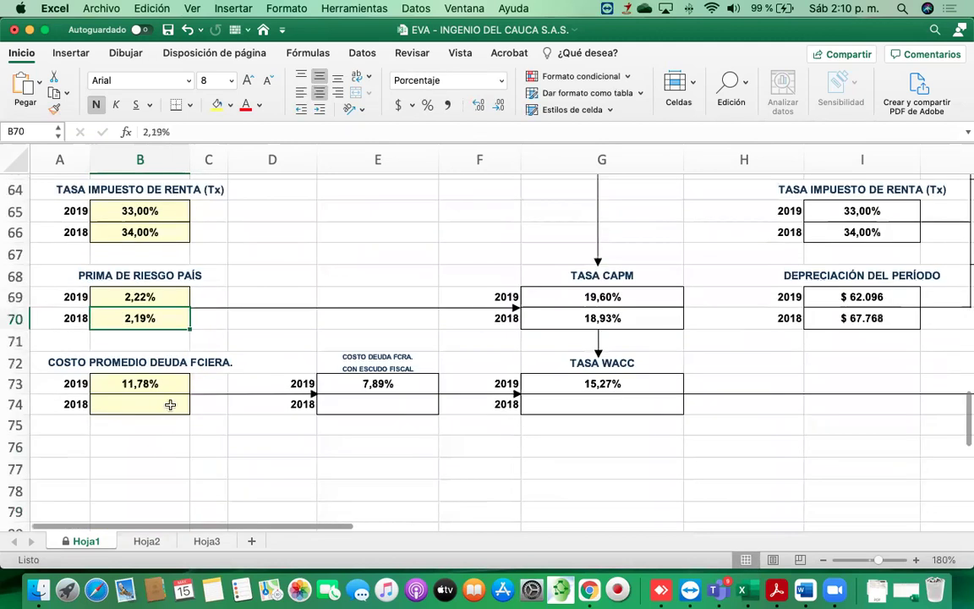
left_click(170, 405)
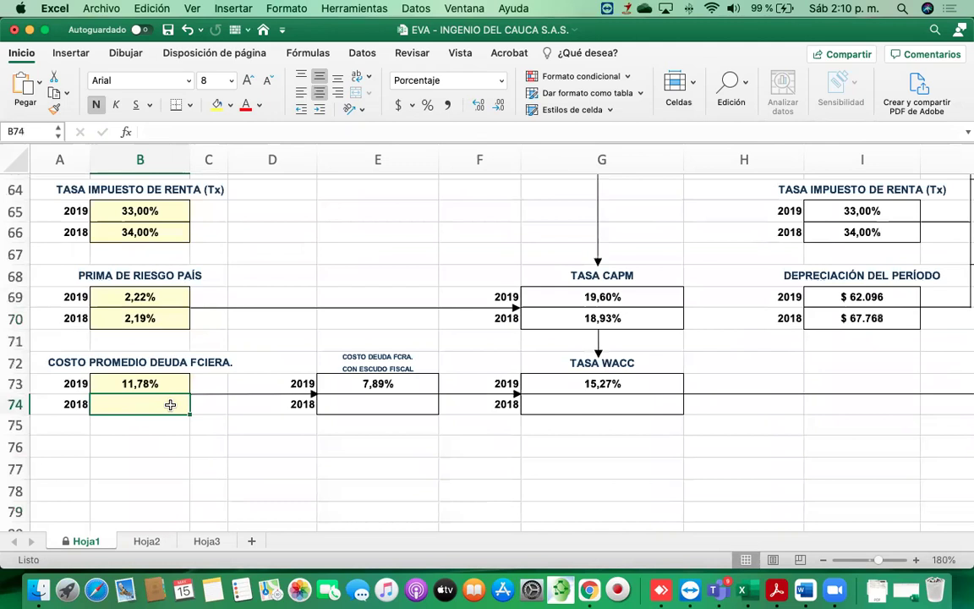
type("10")
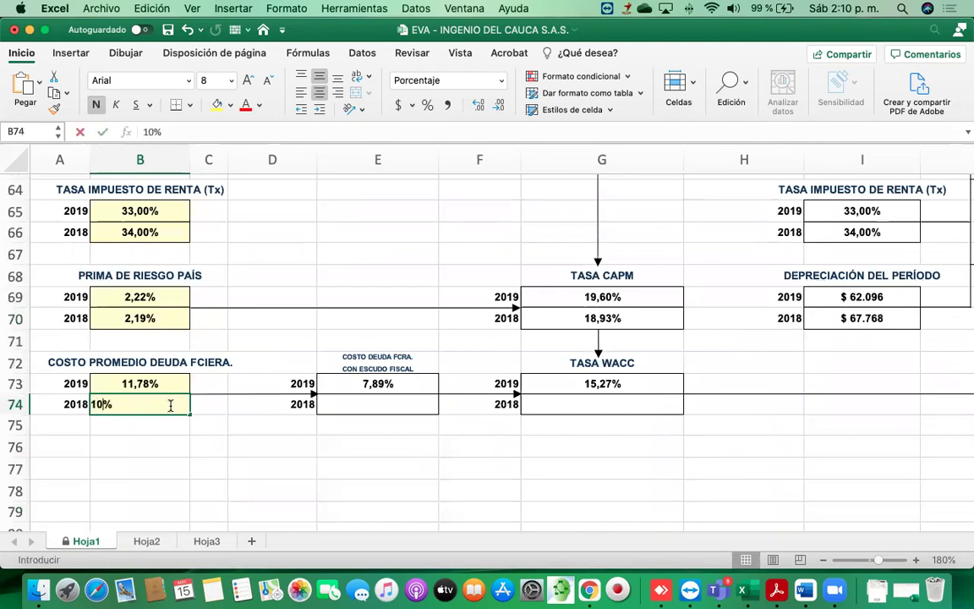
type(",8")
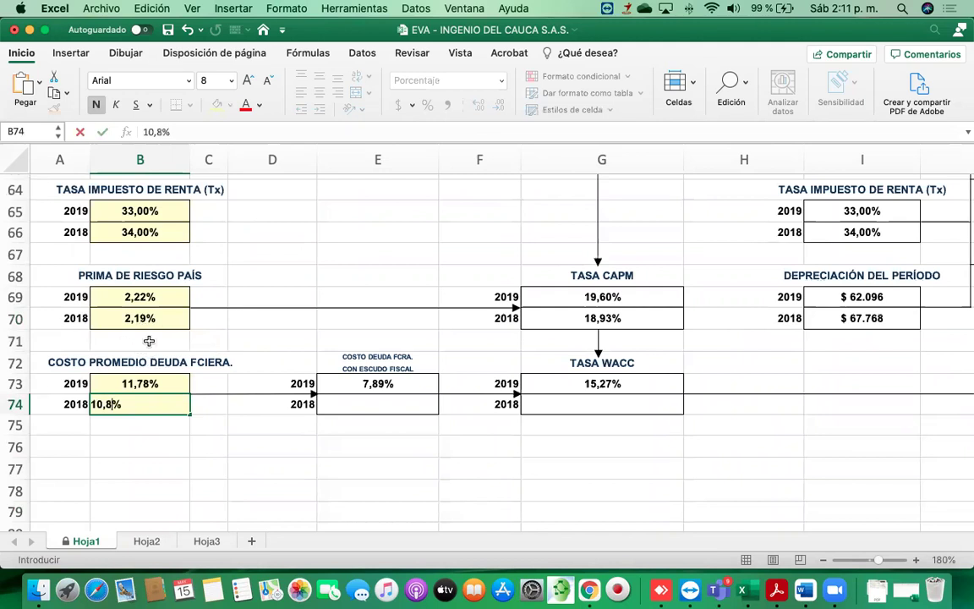
type("4")
key("Return")
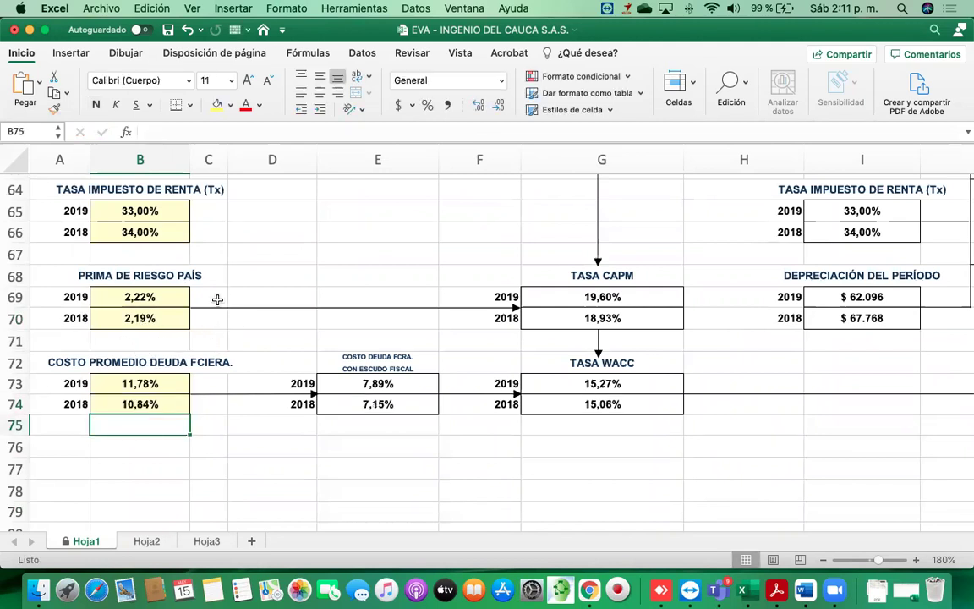
Review the completed rates and financial inputs on Hoja1, from the average debt cost up to Activos Fijos de Operación.
scroll(217, 299, "up", 2)
scroll(280, 279, "up", 1)
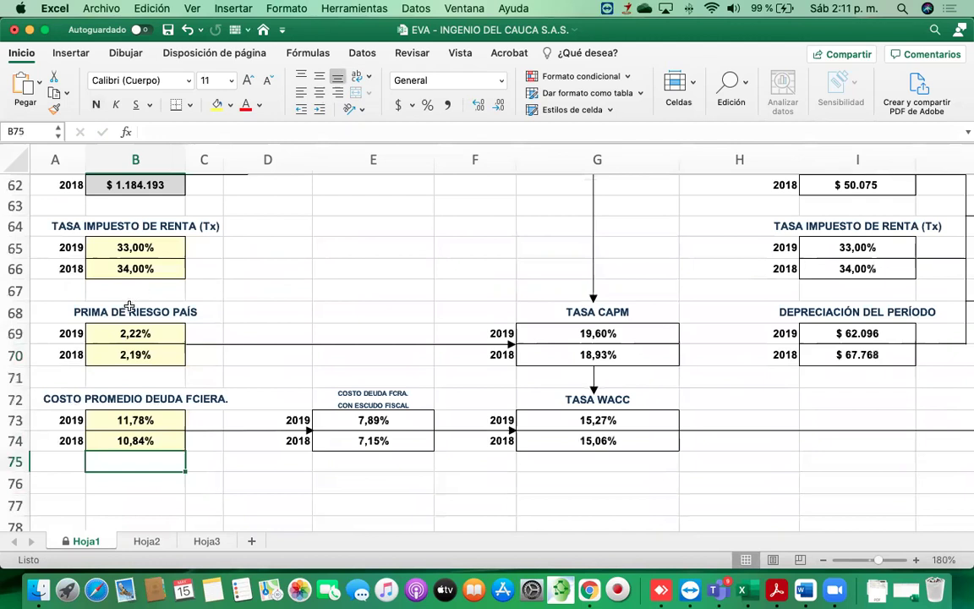
scroll(157, 220, "up", 10)
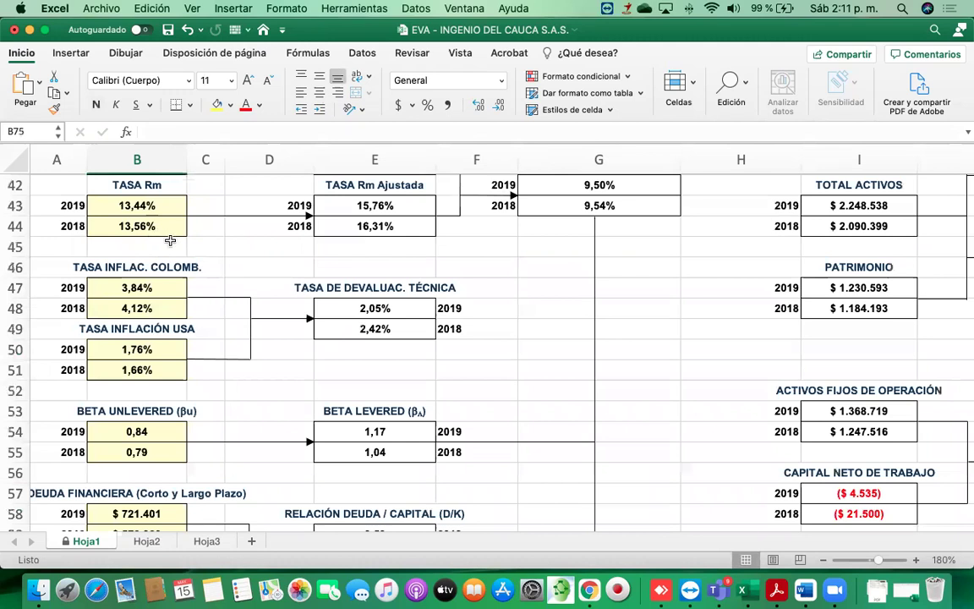
scroll(229, 255, "up", 2)
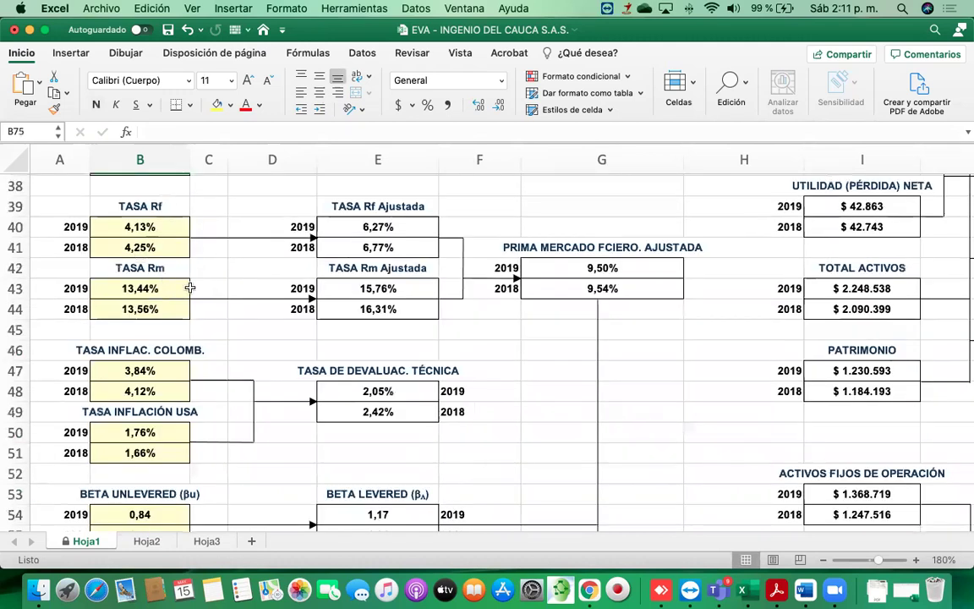
scroll(190, 288, "up", 3)
scroll(190, 289, "right", 1)
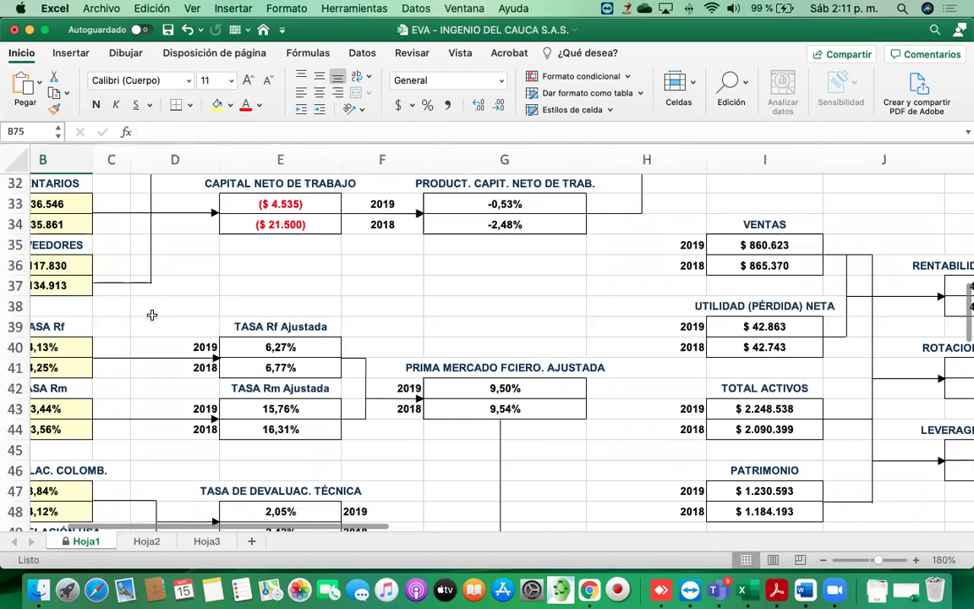
scroll(152, 314, "up", 5)
scroll(152, 315, "left", 1)
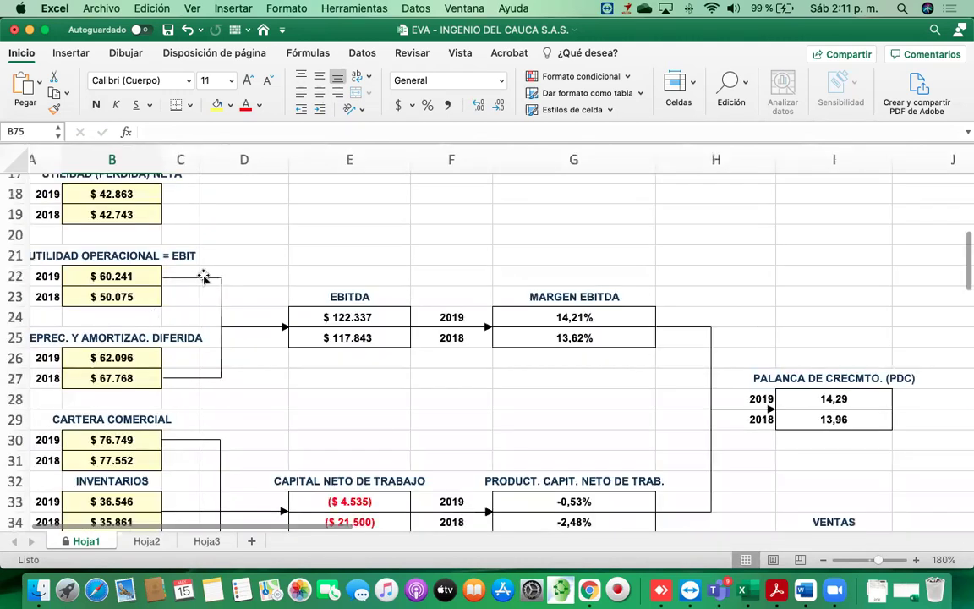
scroll(204, 276, "up", 3)
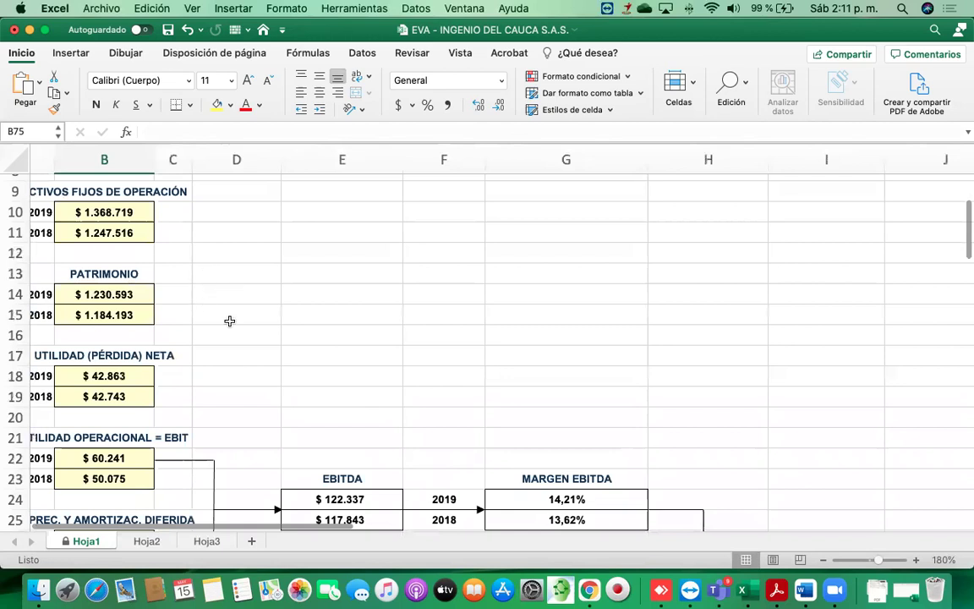
scroll(229, 320, "down", 1)
scroll(229, 321, "left", 1)
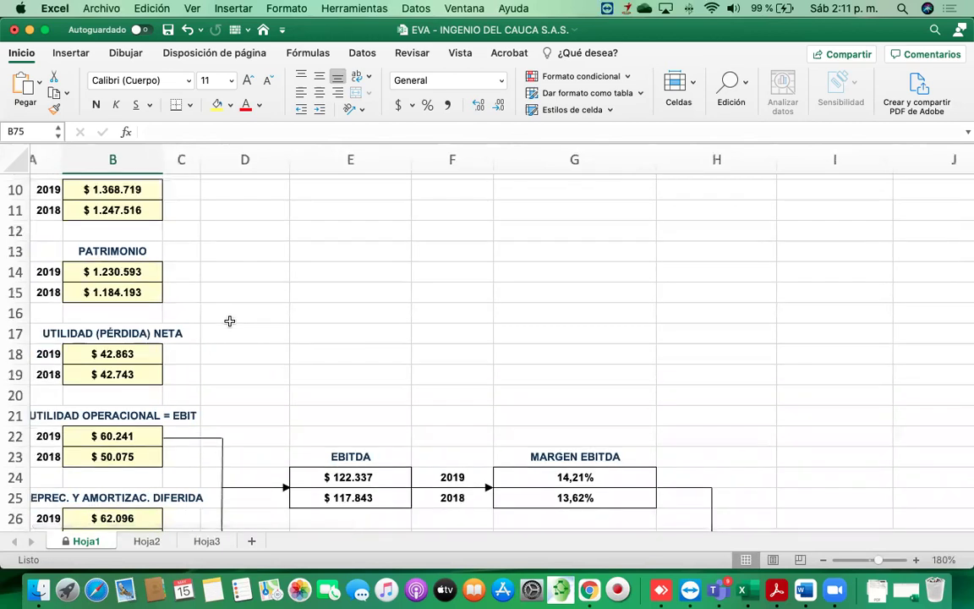
Examine the EBITDA and Capital Neto de Trabajo blocks together with the inputs that feed them.
scroll(230, 320, "left", 1)
scroll(229, 320, "down", 2)
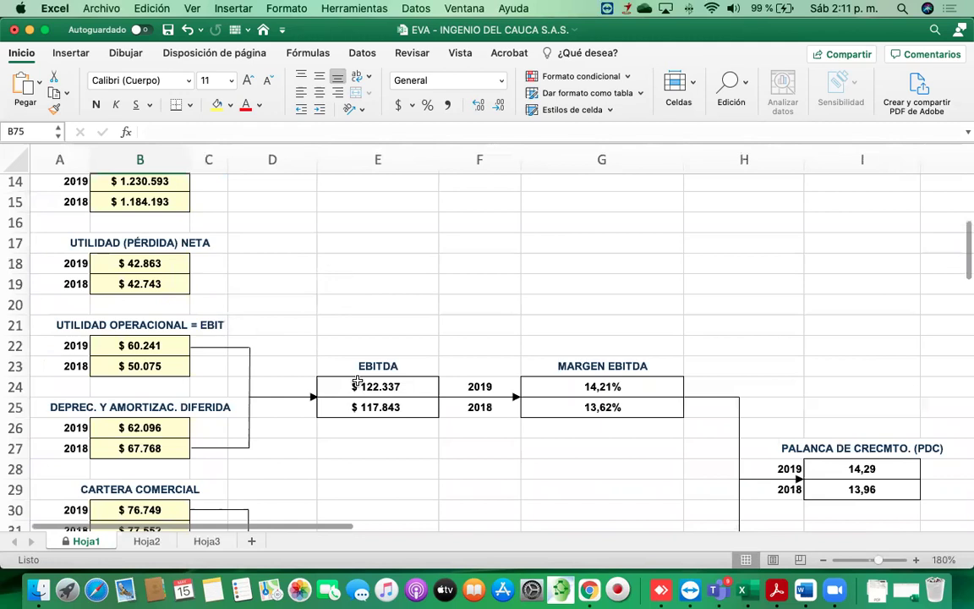
scroll(358, 381, "down", 5)
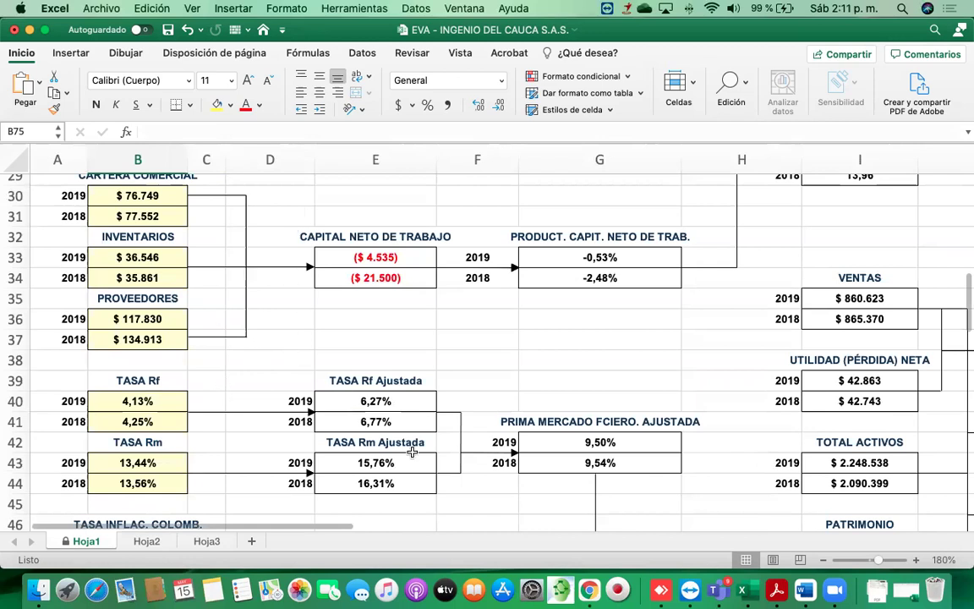
scroll(475, 428, "up", 3)
scroll(476, 428, "right", 2)
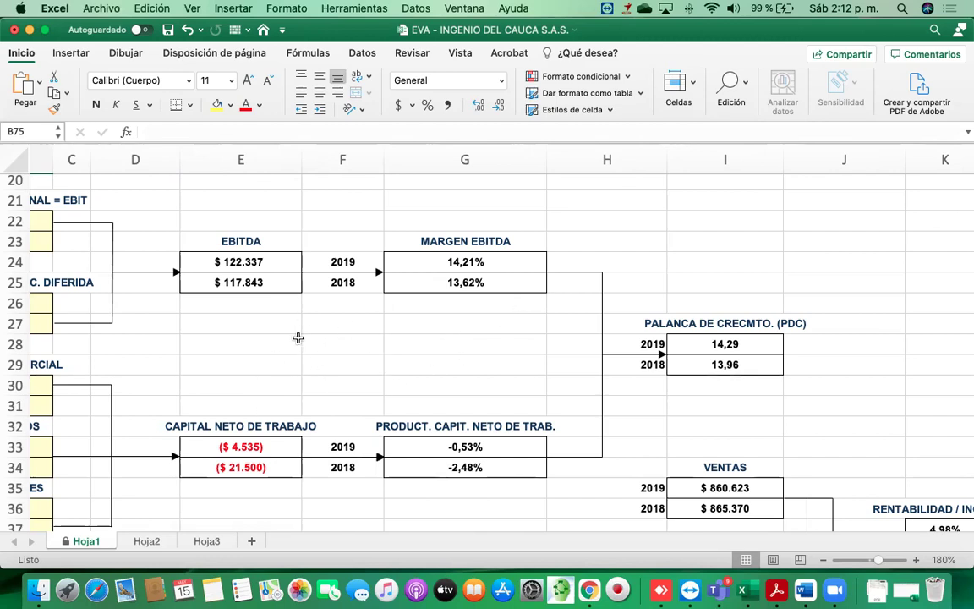
Check the contents of Hoja2 and return to Hoja1.
left_click(145, 541)
scroll(184, 375, "up", 5)
scroll(183, 375, "left", 3)
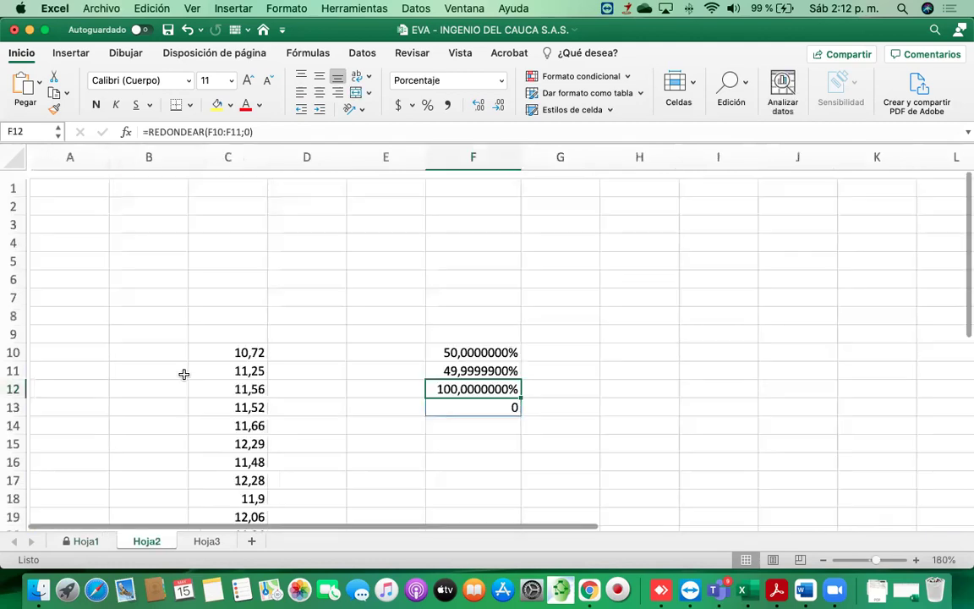
scroll(153, 398, "down", 1)
scroll(152, 397, "right", 1)
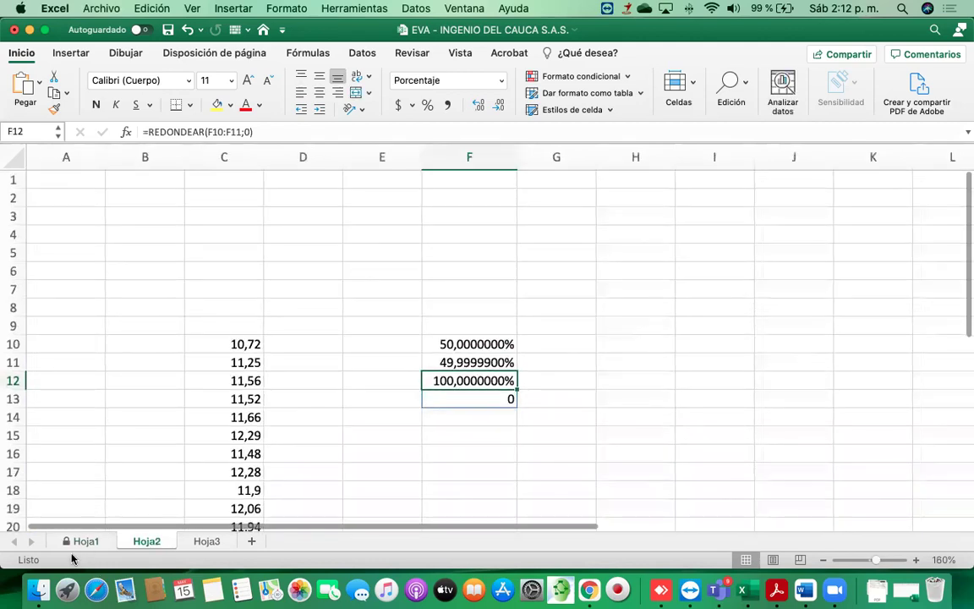
left_click(80, 542)
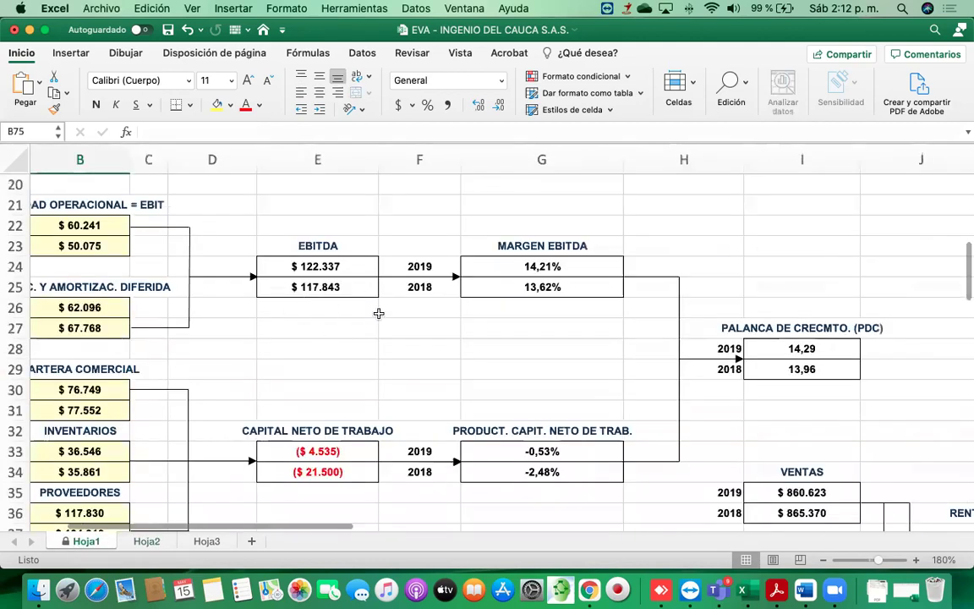
Review how EBIT and Deprec. y Amortizac. Diferida lead to the EBITDA figures for 2019 and 2018.
scroll(368, 320, "down", 1)
scroll(368, 320, "right", 1)
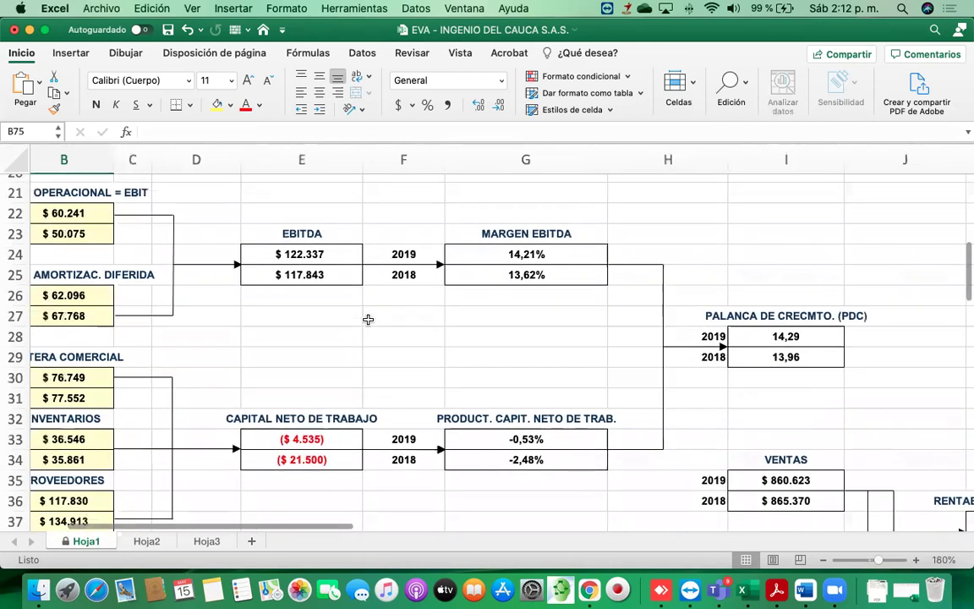
scroll(254, 398, "down", 1)
scroll(253, 397, "right", 1)
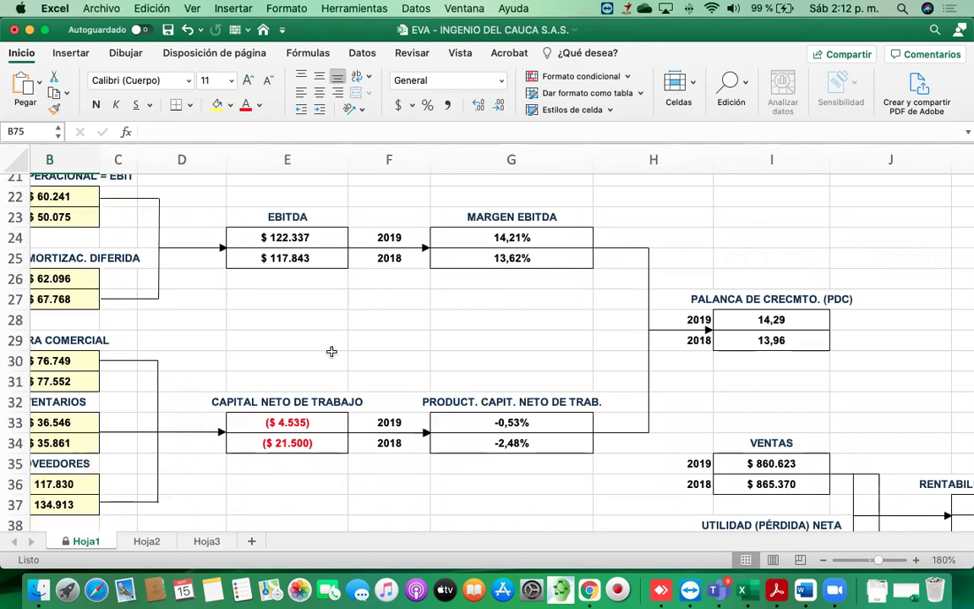
scroll(331, 350, "up", 4)
scroll(332, 350, "left", 4)
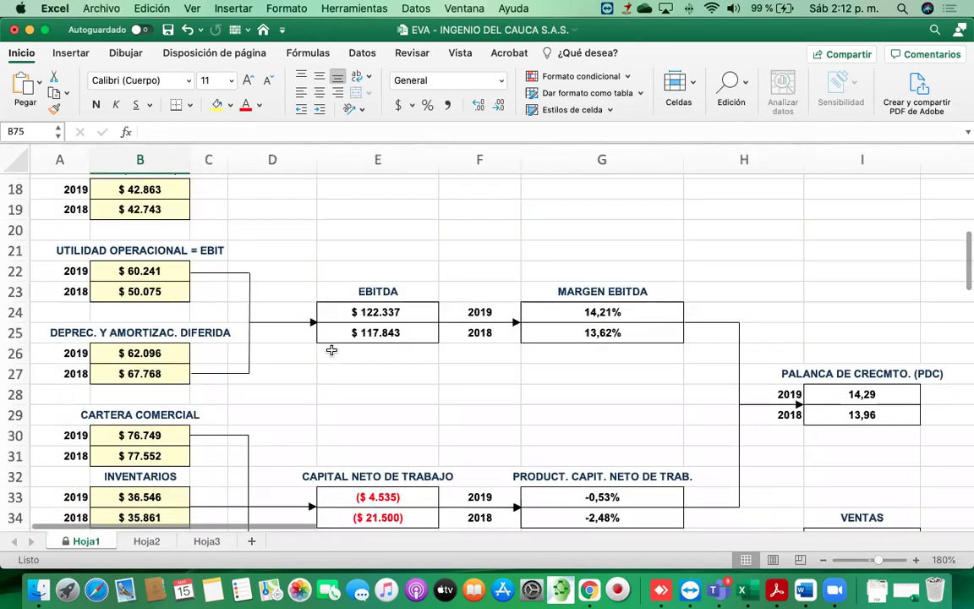
left_click(386, 393)
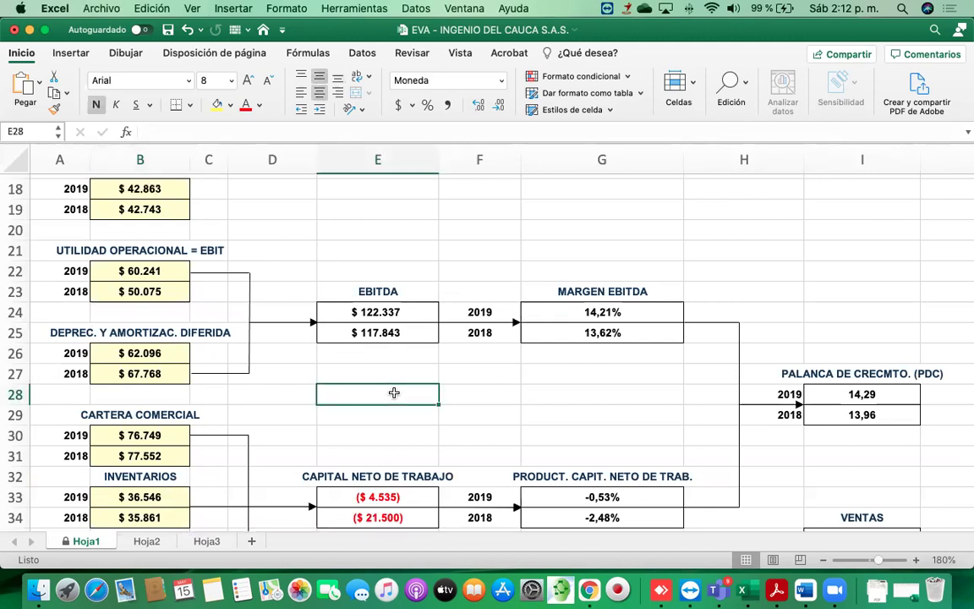
left_click(403, 358)
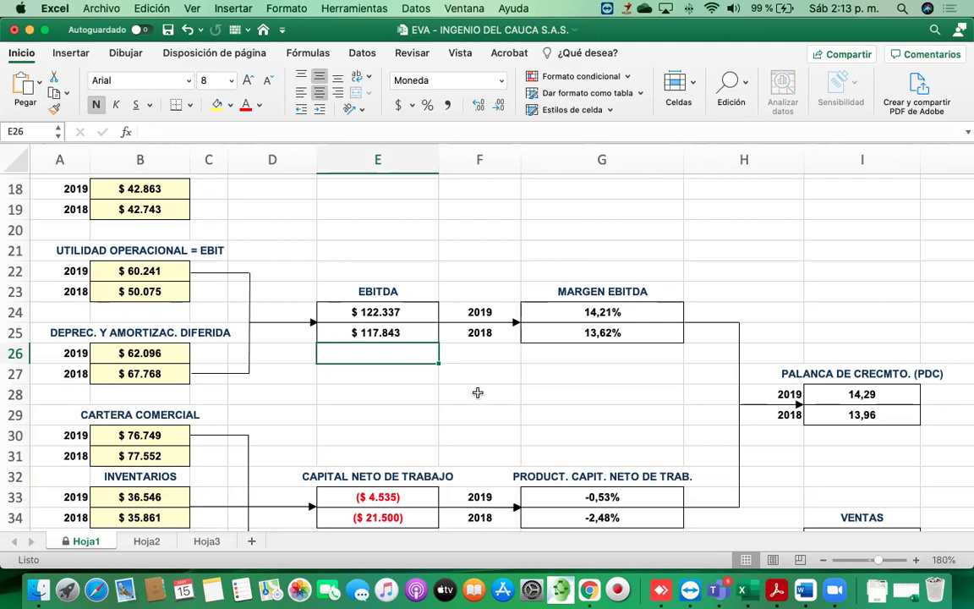
Trace Margen EBITDA and Product. Capit. Neto de Trab. through to the Palanca de Crecmto. (PDC) for both years.
scroll(478, 392, "down", 1)
scroll(478, 392, "right", 1)
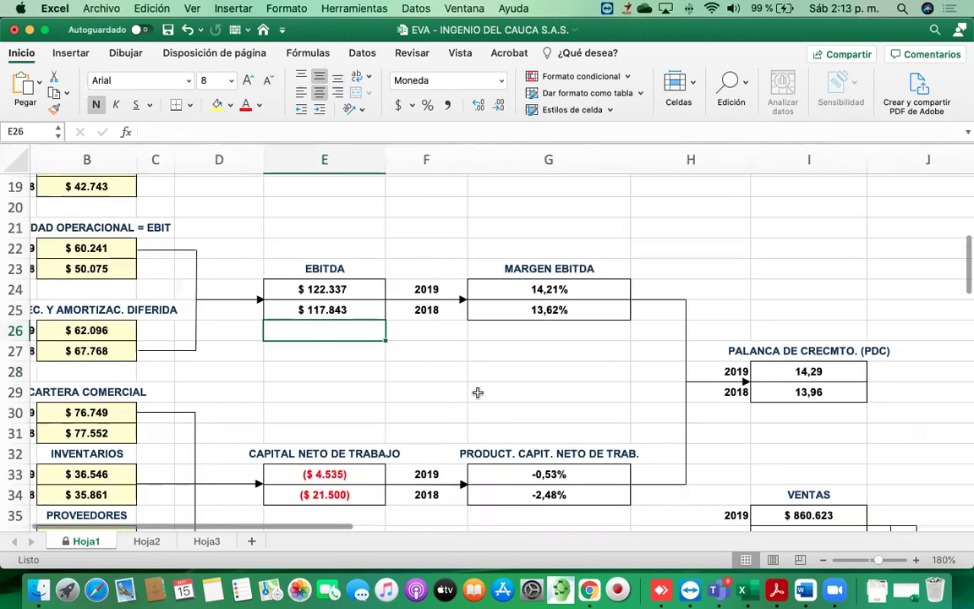
scroll(478, 393, "right", 1)
scroll(470, 365, "right", 1)
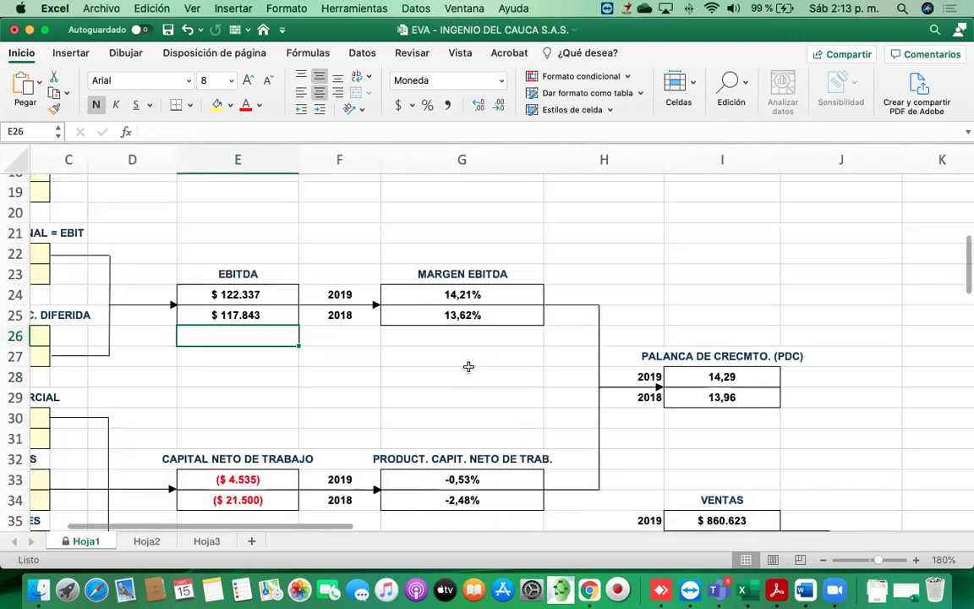
scroll(469, 366, "down", 1)
scroll(468, 366, "right", 1)
scroll(444, 376, "right", 1)
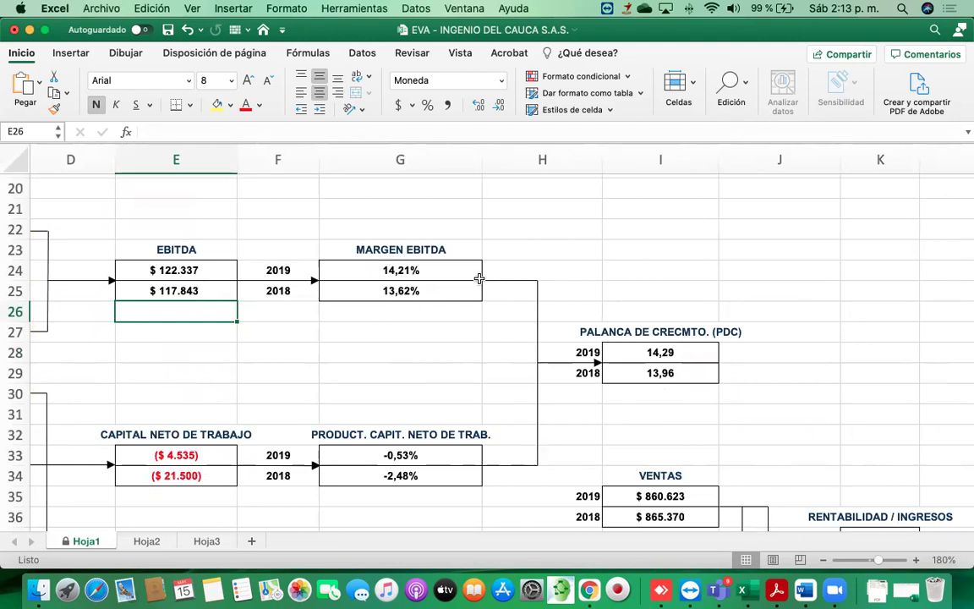
scroll(476, 283, "right", 2)
scroll(457, 328, "down", 2)
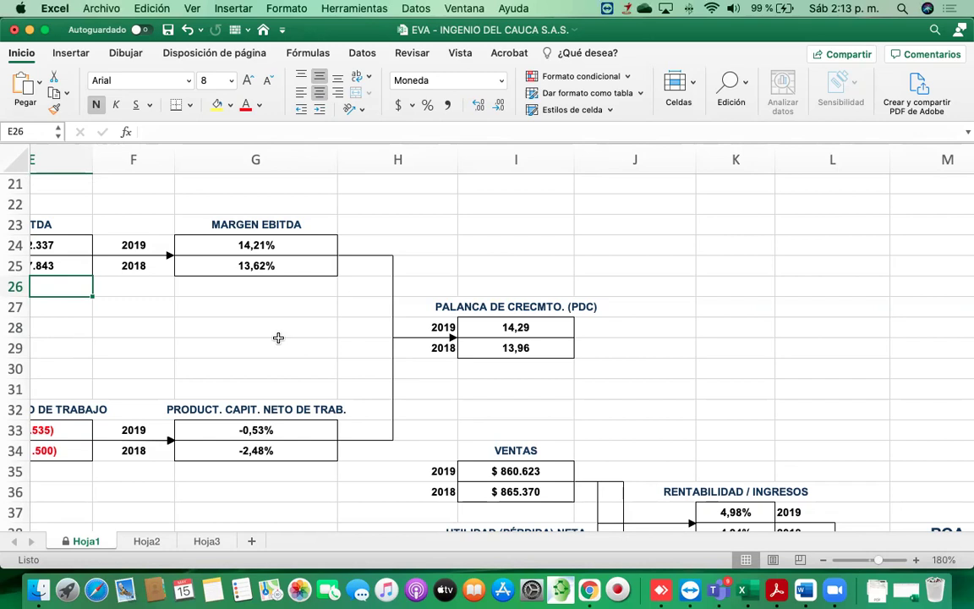
scroll(278, 337, "left", 3)
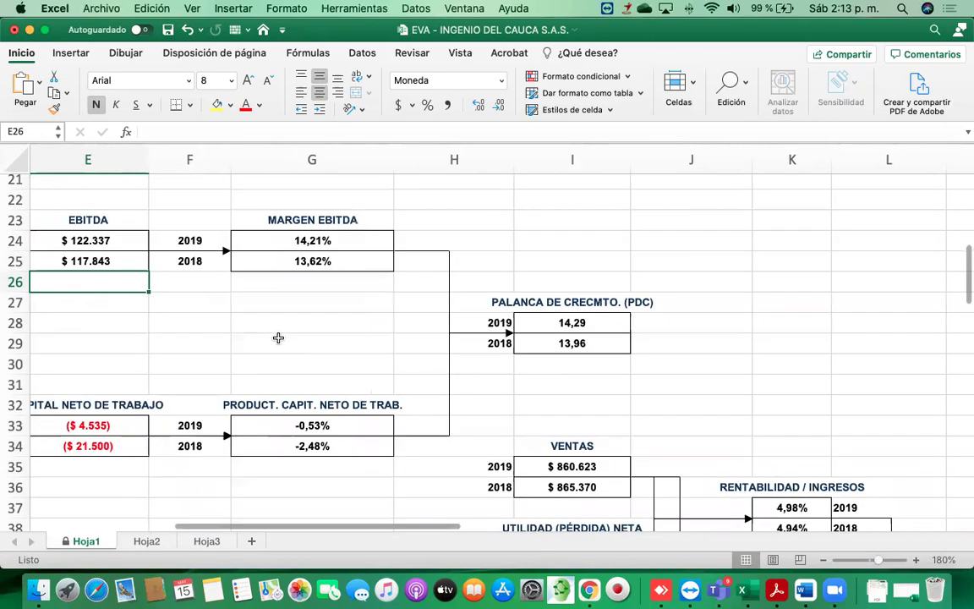
scroll(280, 341, "left", 2)
scroll(280, 341, "up", 2)
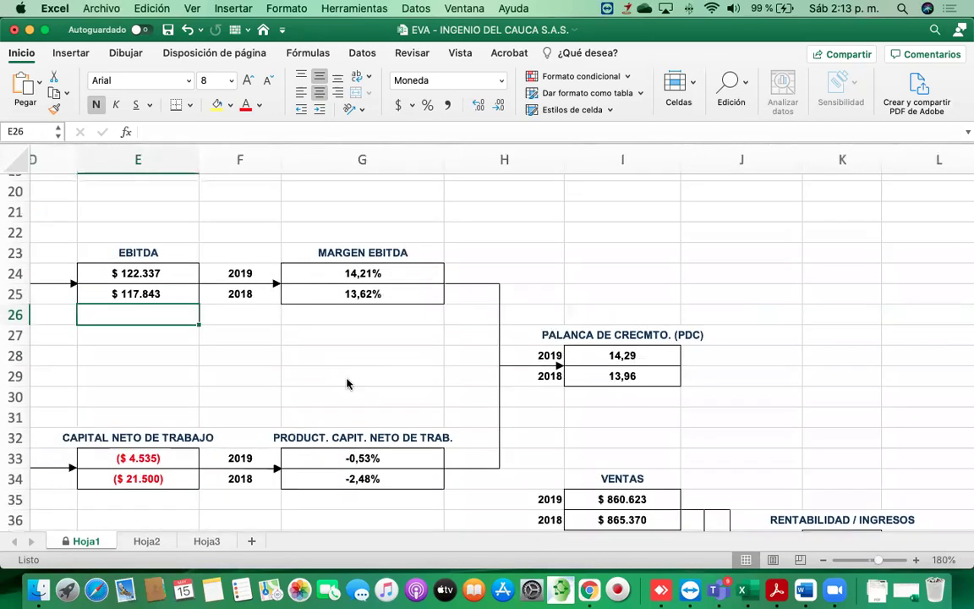
left_click(347, 379)
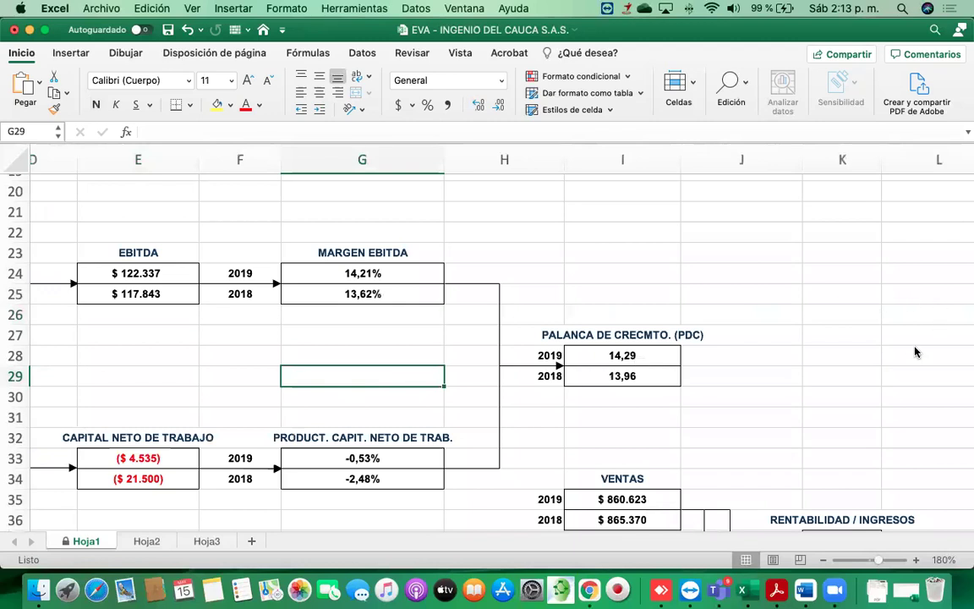
scroll(534, 306, "down", 2)
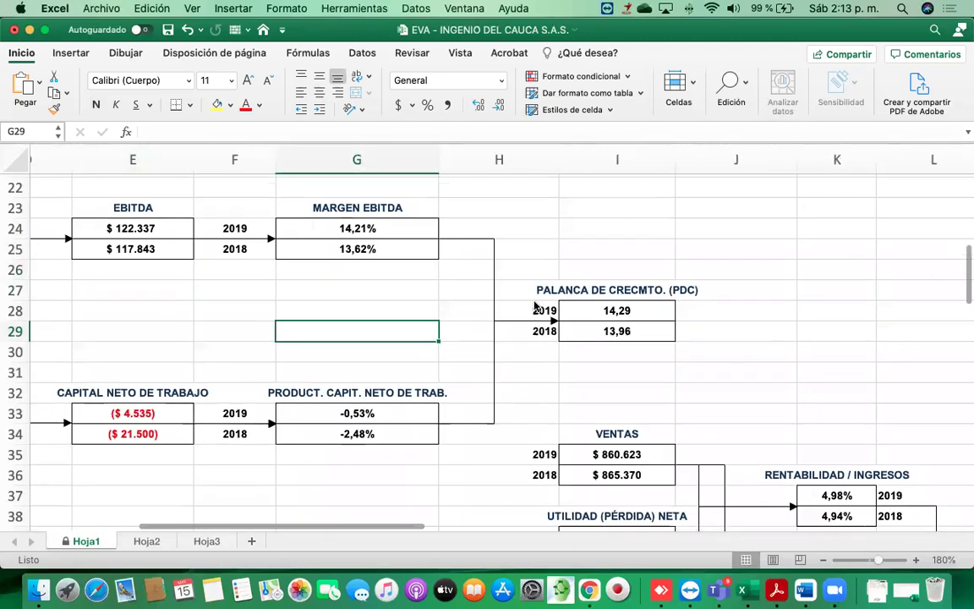
scroll(534, 306, "up", 3)
scroll(534, 306, "down", 3)
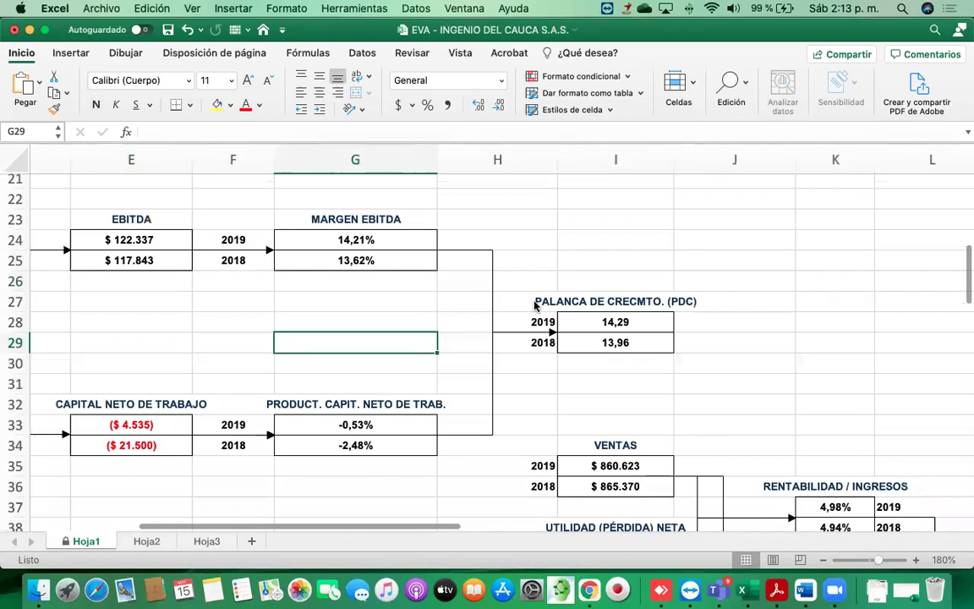
scroll(761, 292, "up", 1)
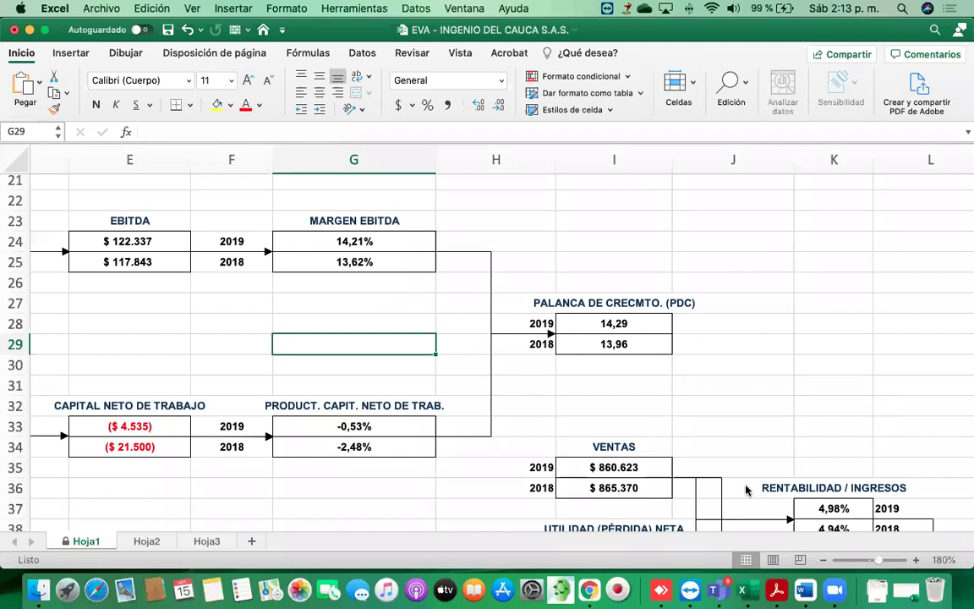
scroll(744, 479, "left", 3)
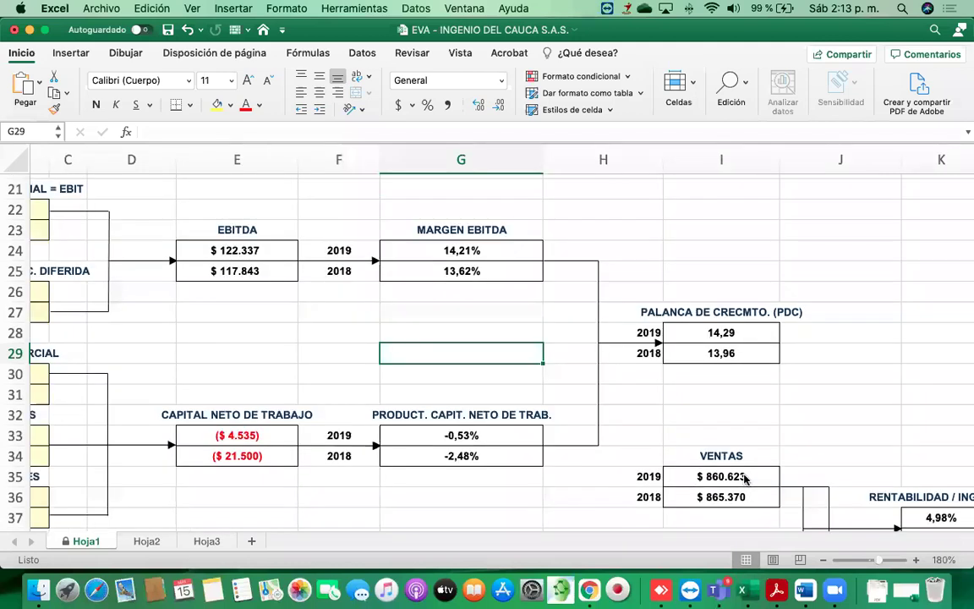
Inspect the EBITDA heading and its two components, Utilidad Operacional = EBIT and Deprec. y Amortizac. Diferida.
left_click(300, 320)
scroll(299, 321, "left", 3)
scroll(300, 321, "up", 2)
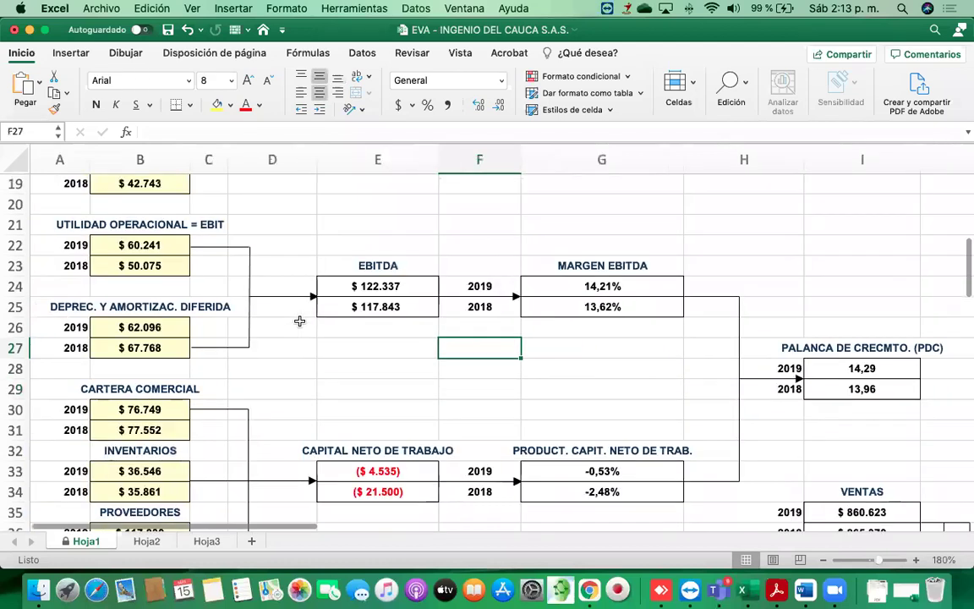
left_click(369, 273)
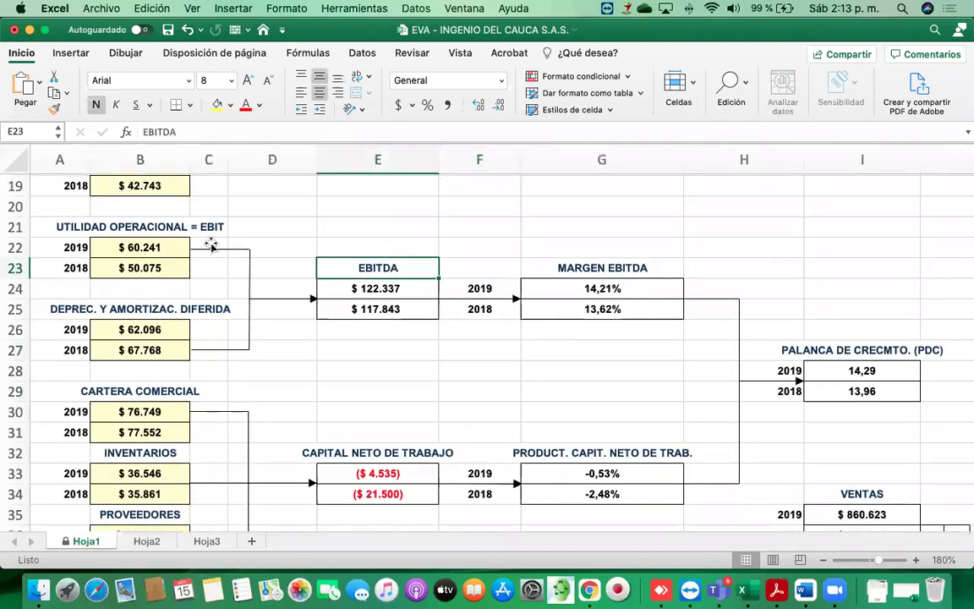
left_click(149, 227)
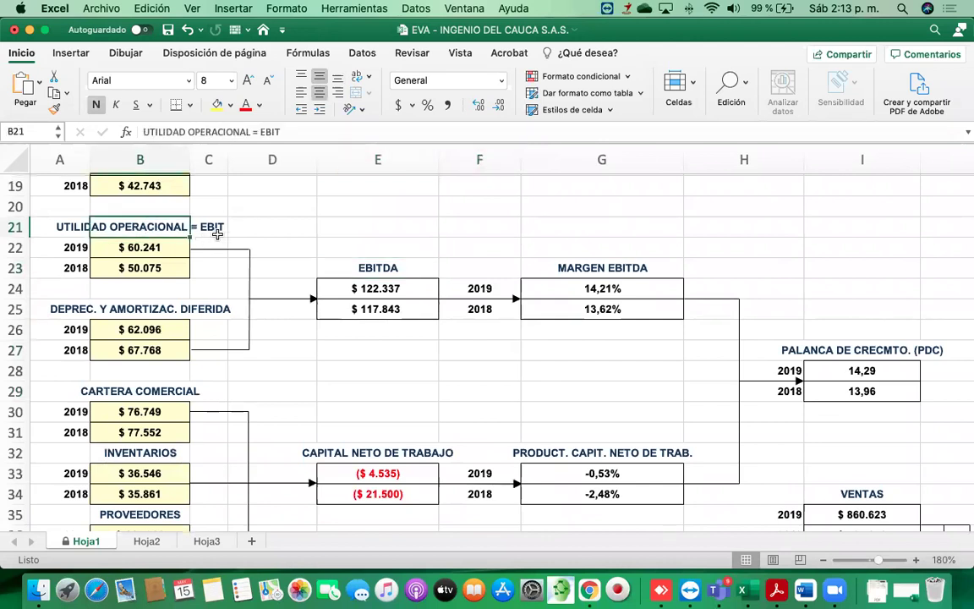
left_click(197, 226)
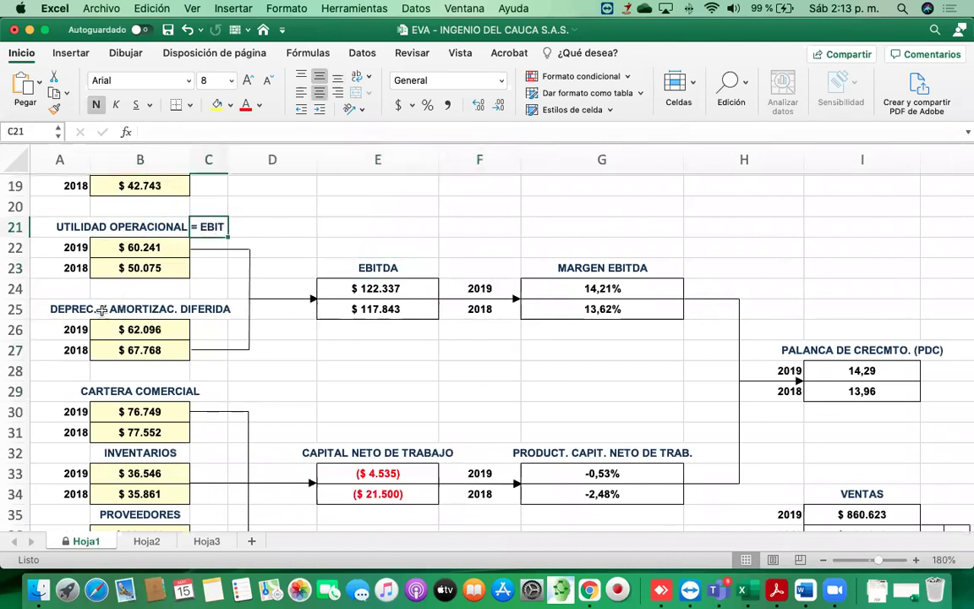
left_click(101, 311)
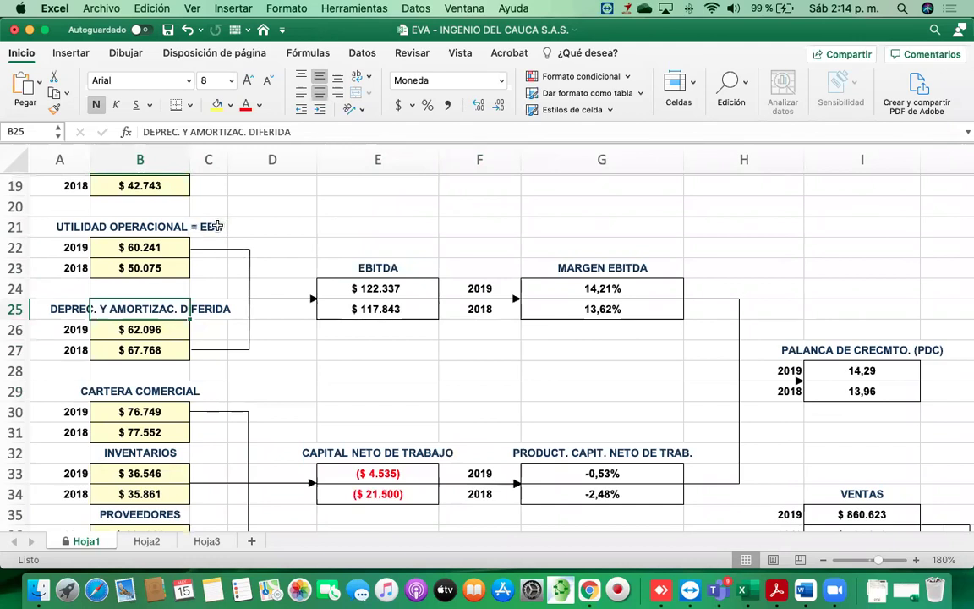
left_click(139, 225)
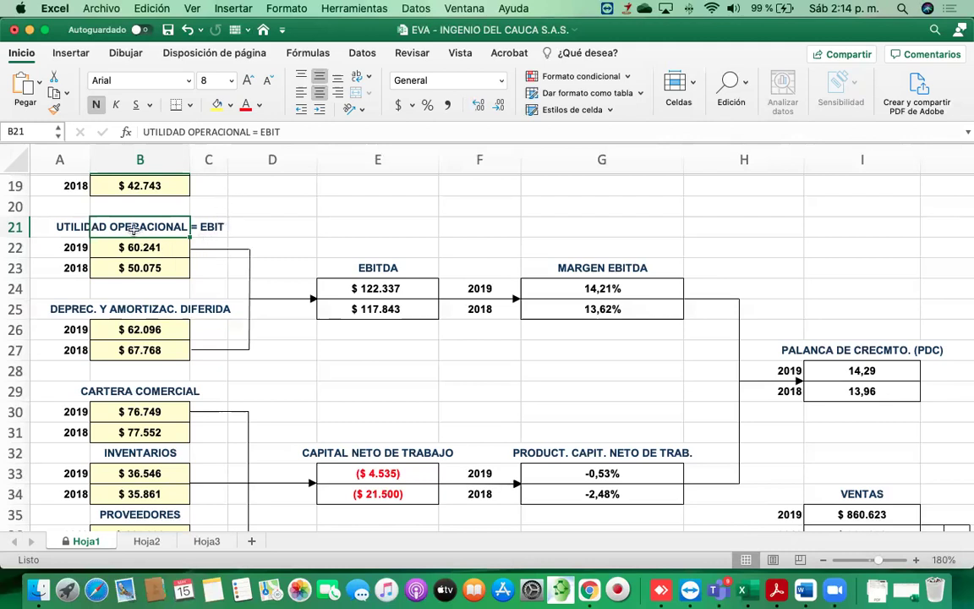
Check how the 2019 Utilidad Operacional = EBIT and Deprec. y Amortizac. Diferida feed the 2019 EBITDA formula.
left_click(174, 246)
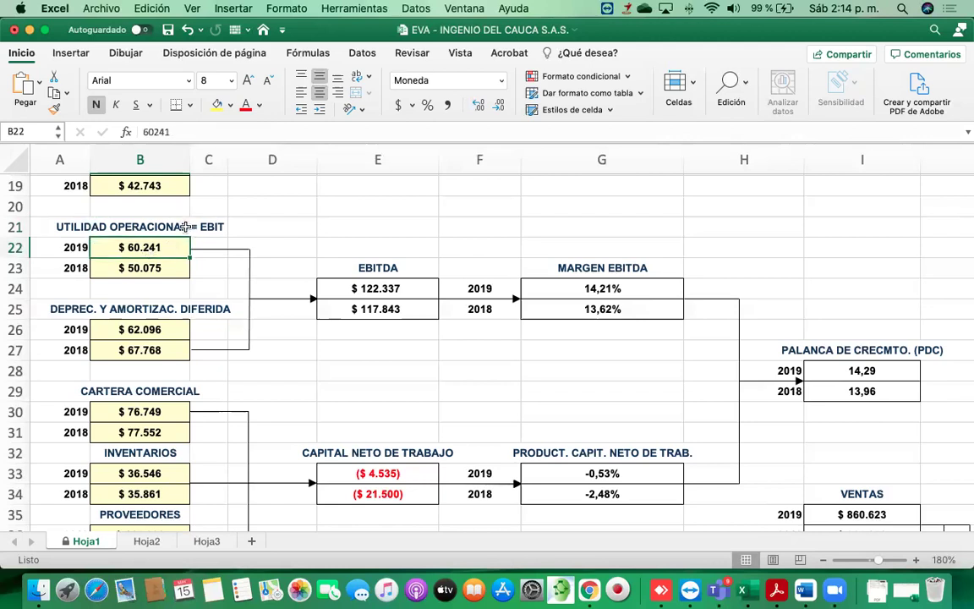
left_click(137, 331)
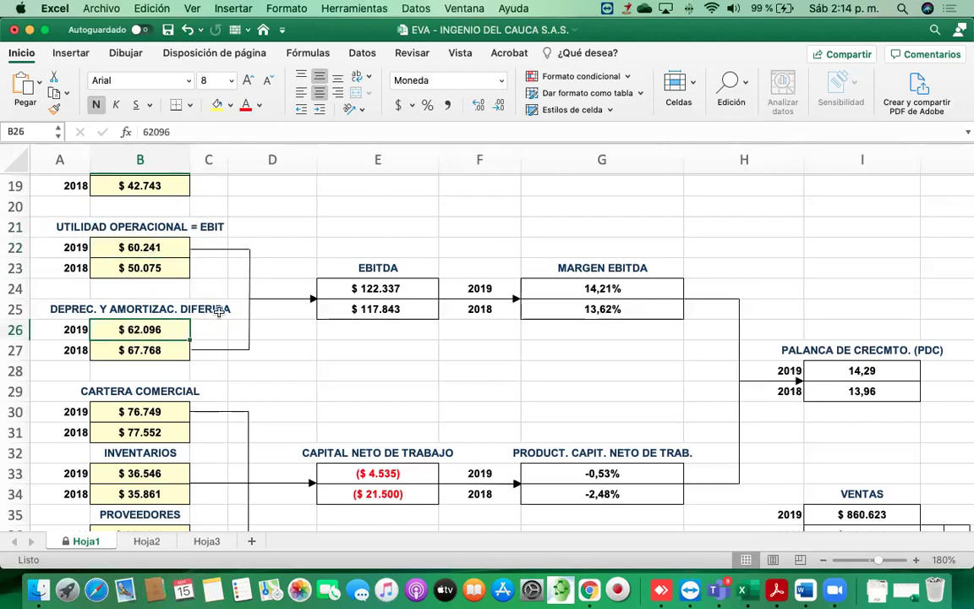
left_click(375, 269)
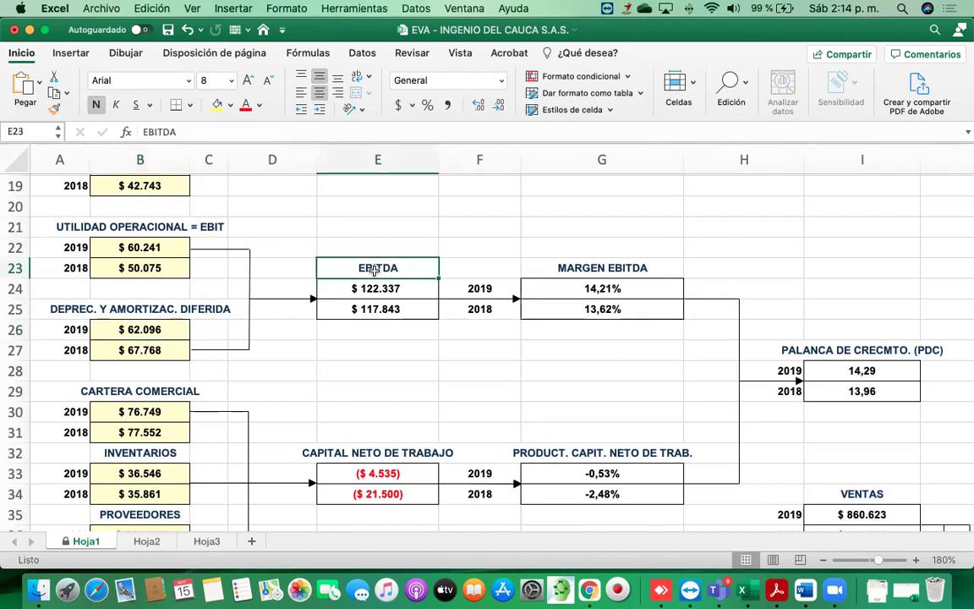
left_click(141, 330)
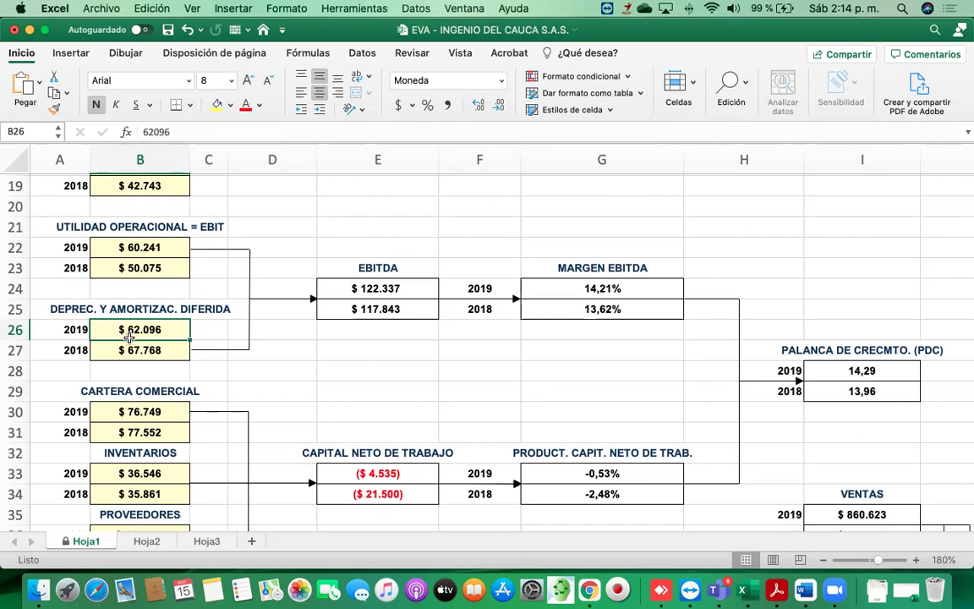
left_click(381, 287)
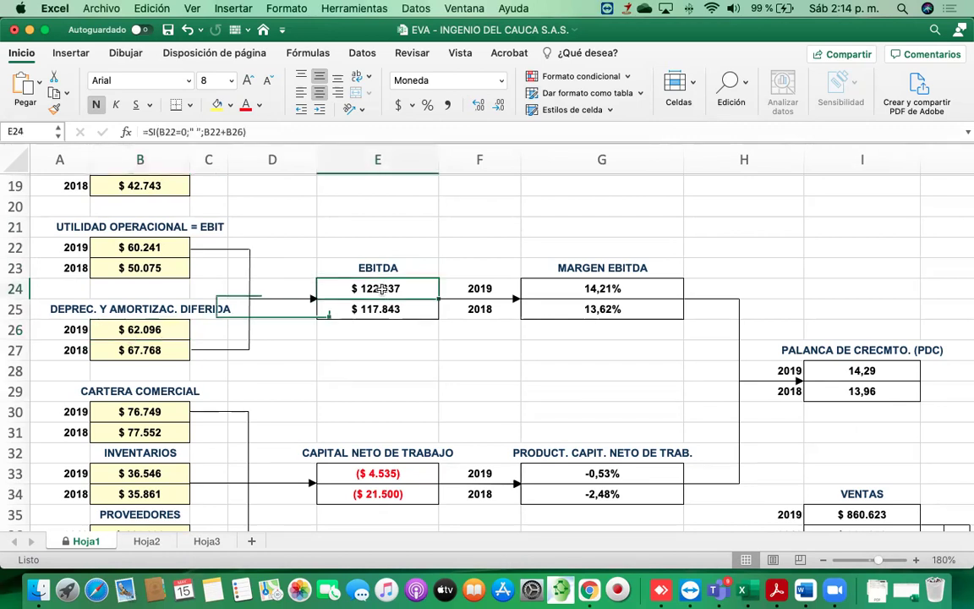
Inspect the Deprec. y Amortizac. Diferida entries for 2018 and 2019 and the EBITDA formulas of both years.
left_click(154, 347)
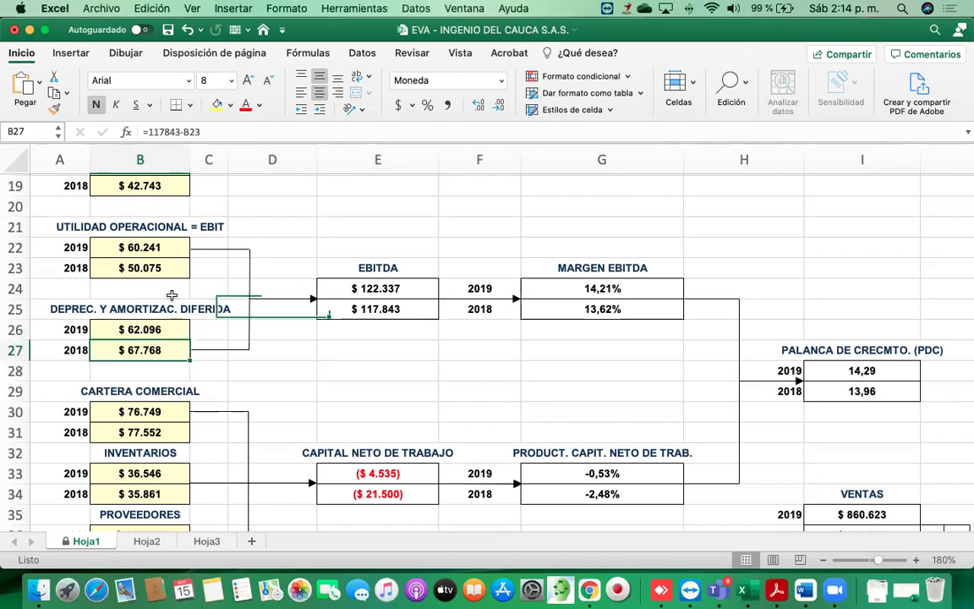
left_click(146, 224)
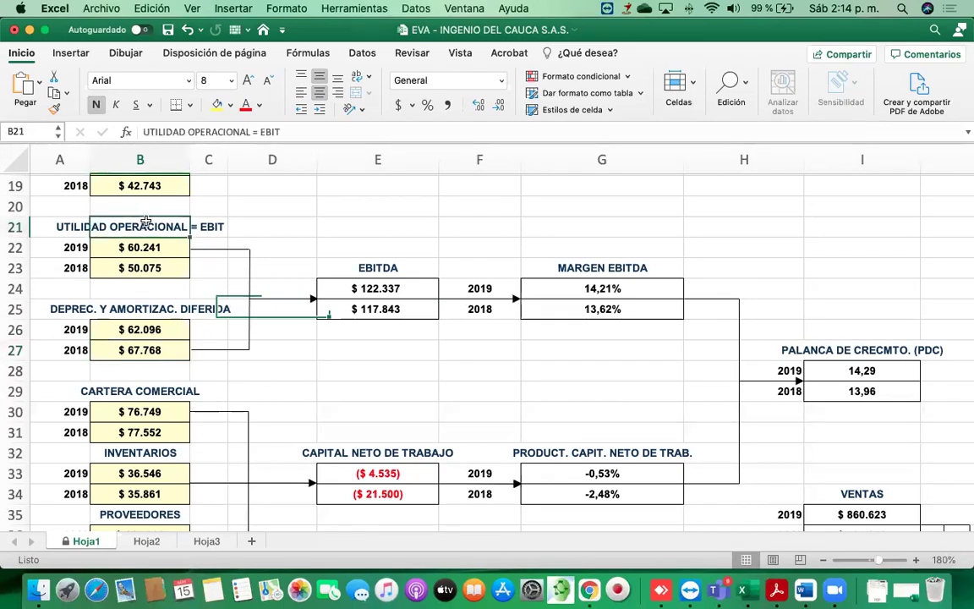
left_click(159, 328)
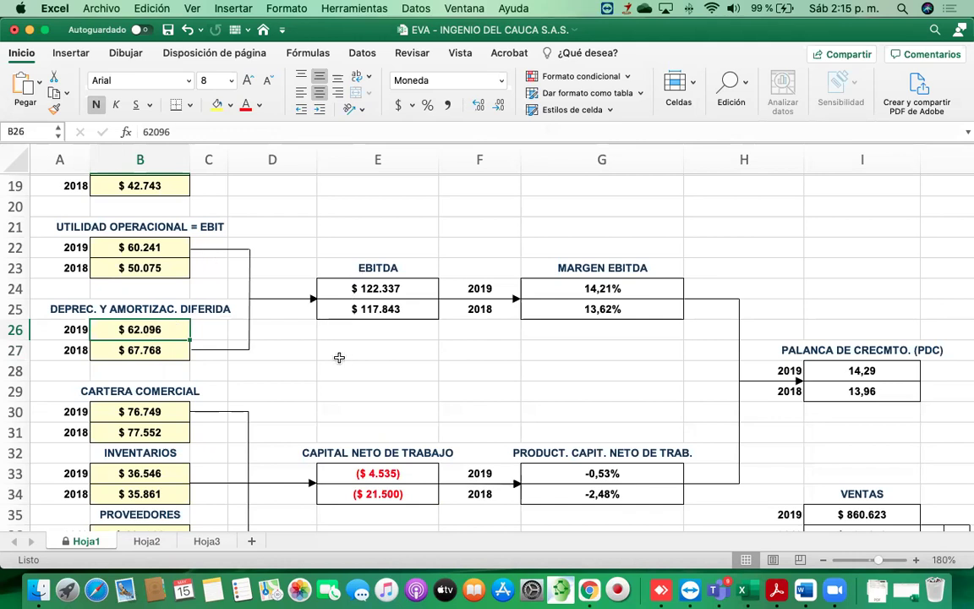
left_click(128, 331)
left_click(383, 287)
key("Down")
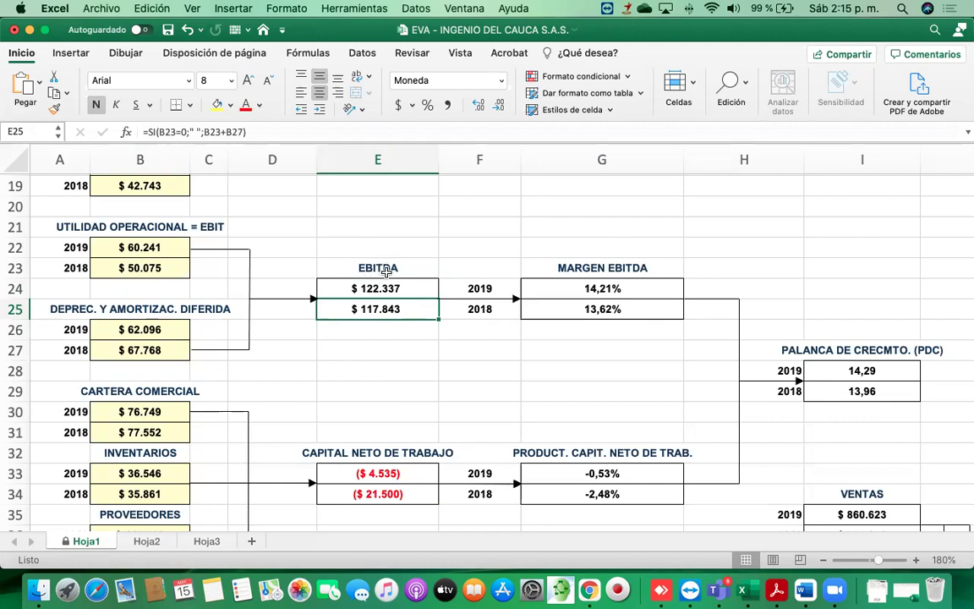
Look over the input blocks from Ventas down to the 2019 Utilidad Operacional = EBIT.
left_click(367, 367)
scroll(368, 367, "up", 4)
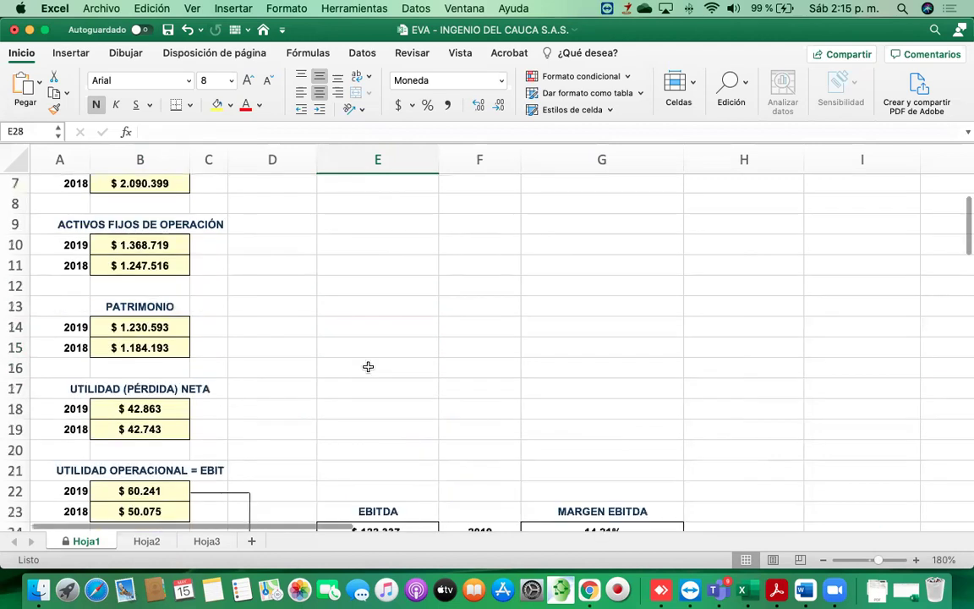
scroll(368, 367, "down", 5)
scroll(368, 367, "up", 2)
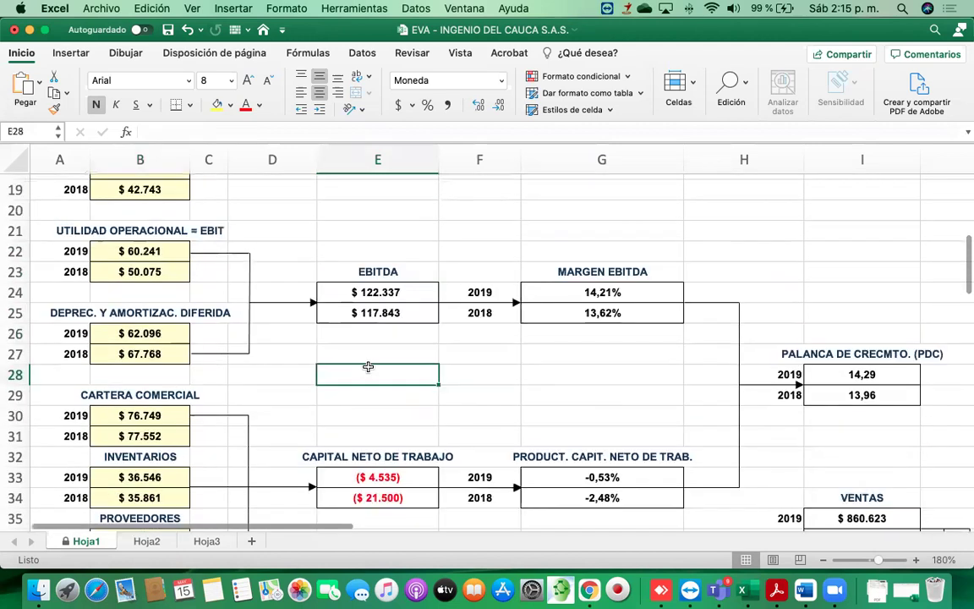
left_click(179, 272)
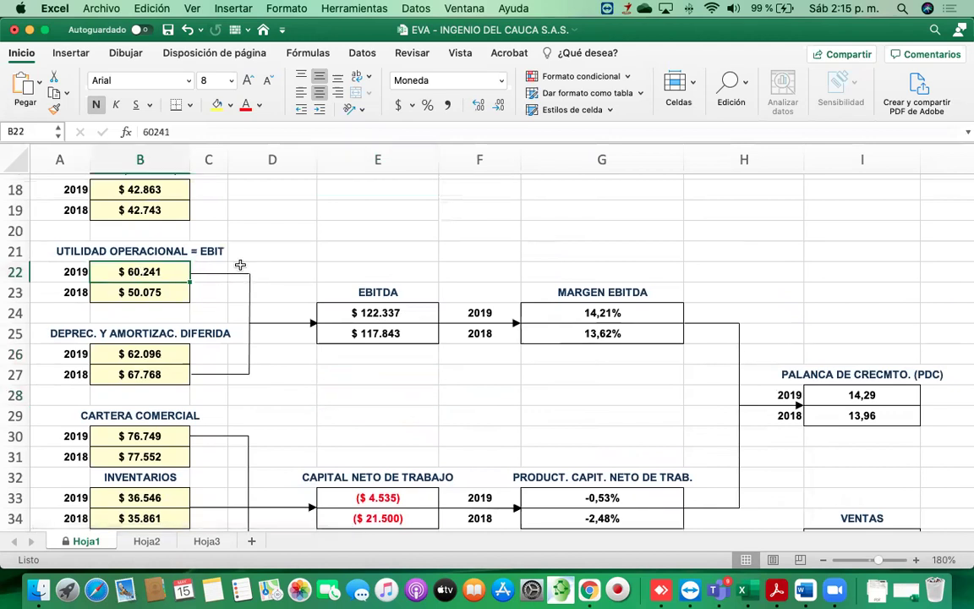
scroll(388, 198, "up", 2)
scroll(388, 198, "up", 4)
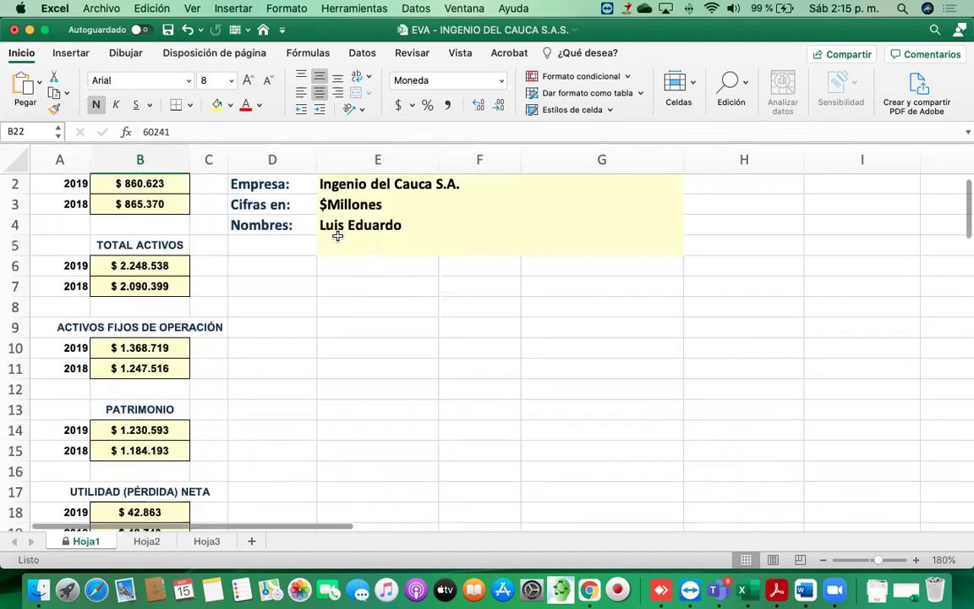
scroll(337, 236, "down", 6)
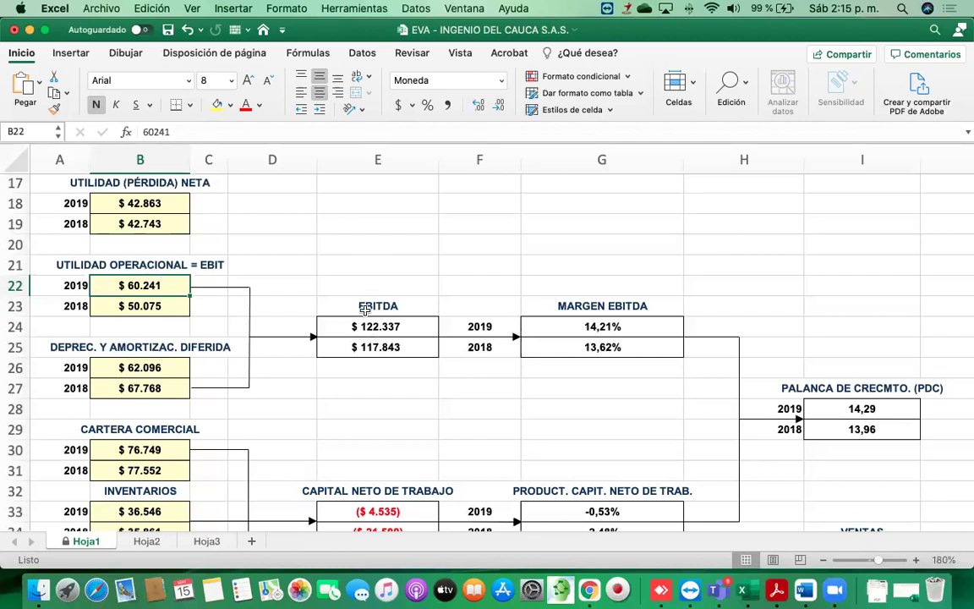
Compare the 2019 EBITDA in E24 with its EBIT and depreciation components in B22 and B26.
left_click(382, 326)
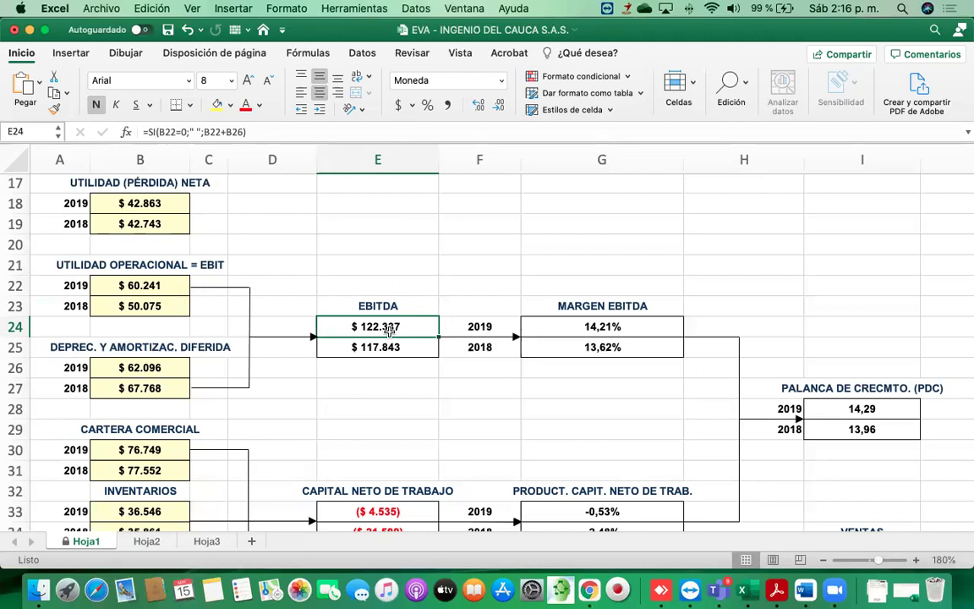
left_click(135, 368)
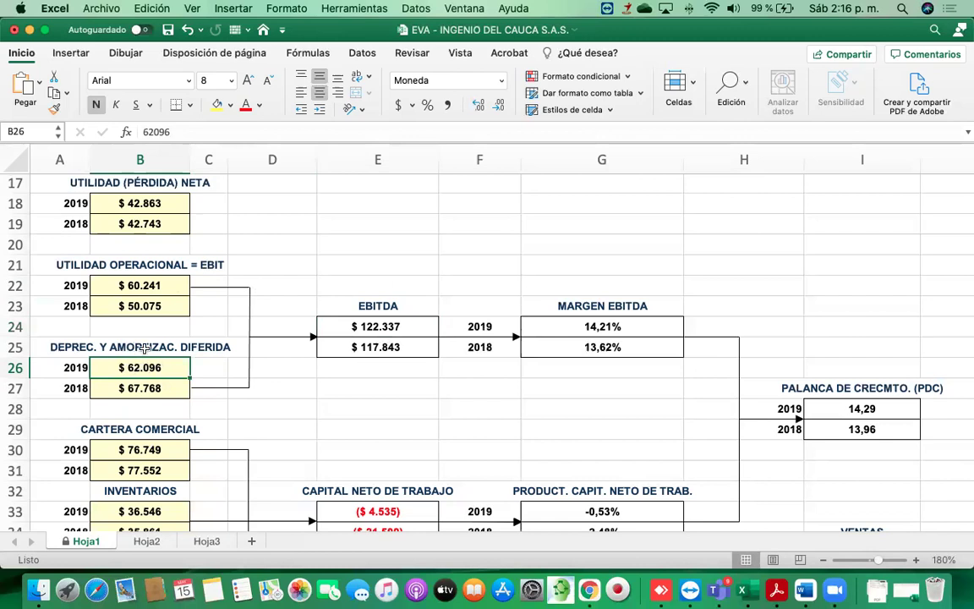
left_click(136, 284)
left_click(140, 367)
left_click(376, 329)
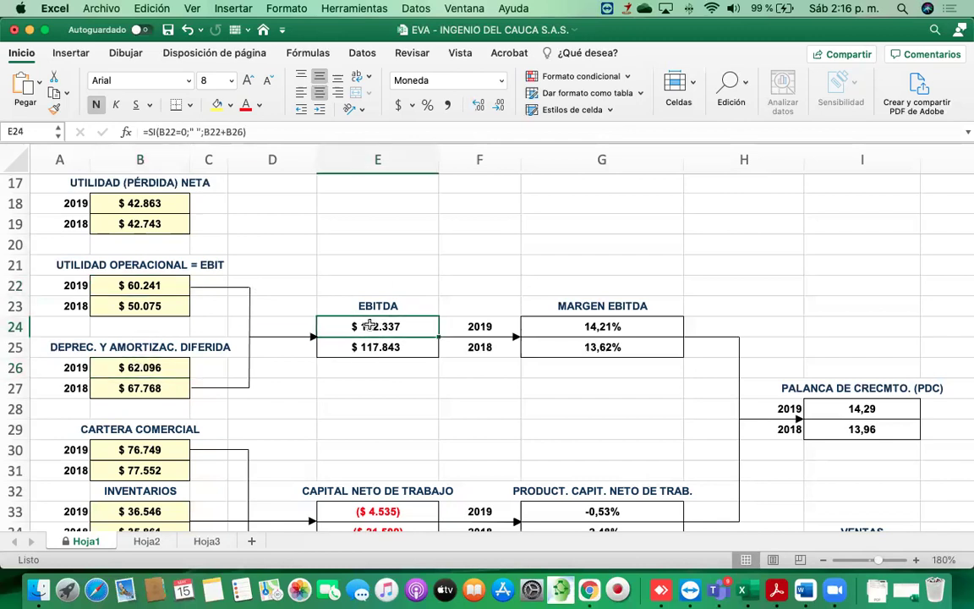
left_click(163, 285)
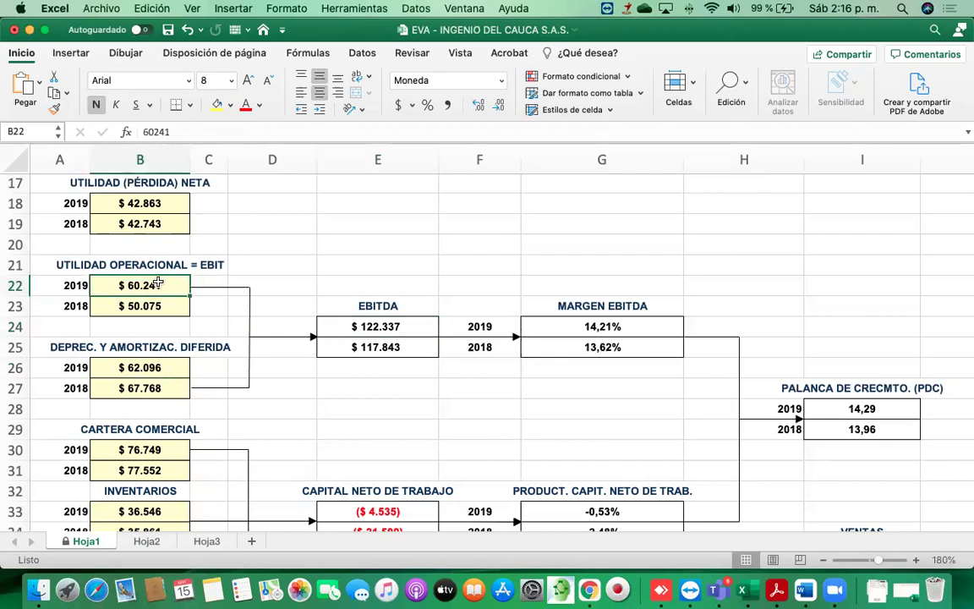
left_click(386, 328)
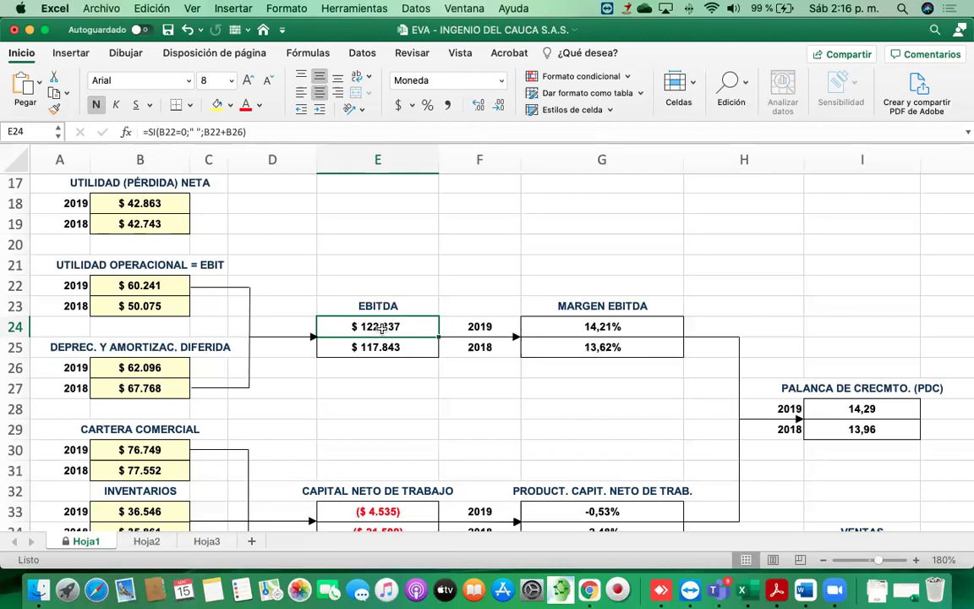
left_click(165, 367)
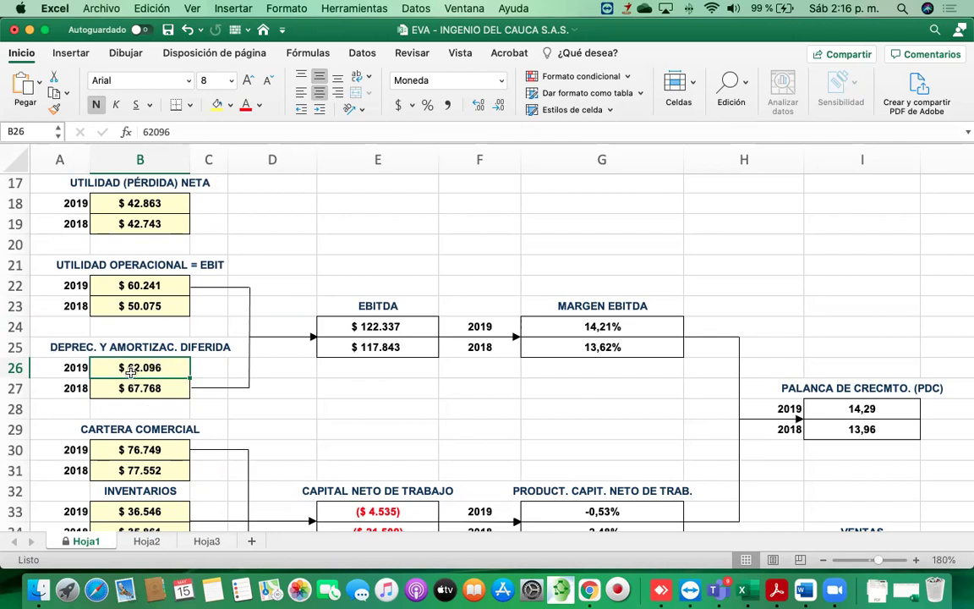
left_click(148, 285)
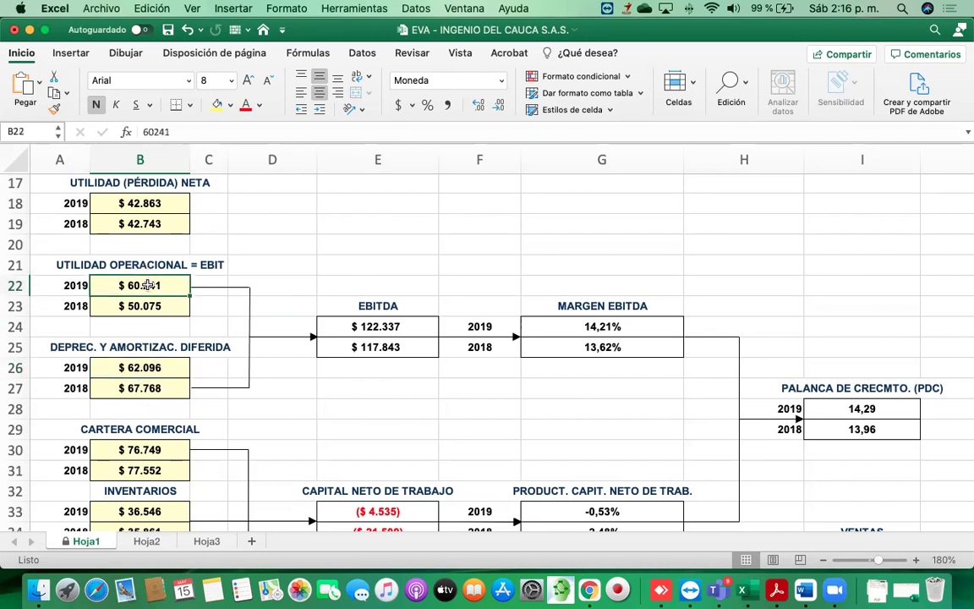
left_click(379, 326)
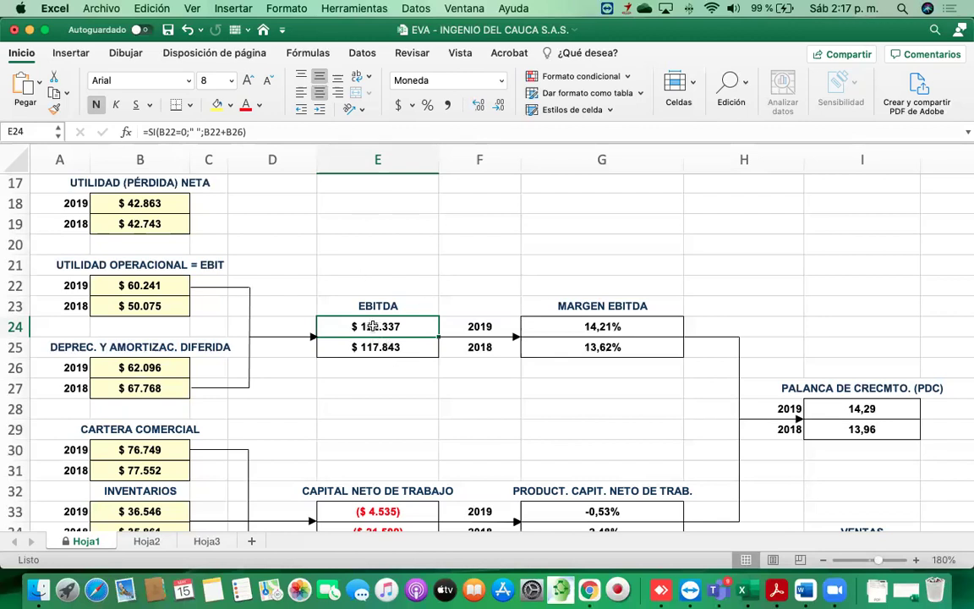
Examine how much EBIT and Deprec. y Amortizac. Diferida each contribute to the 2019 EBITDA.
left_click(132, 286)
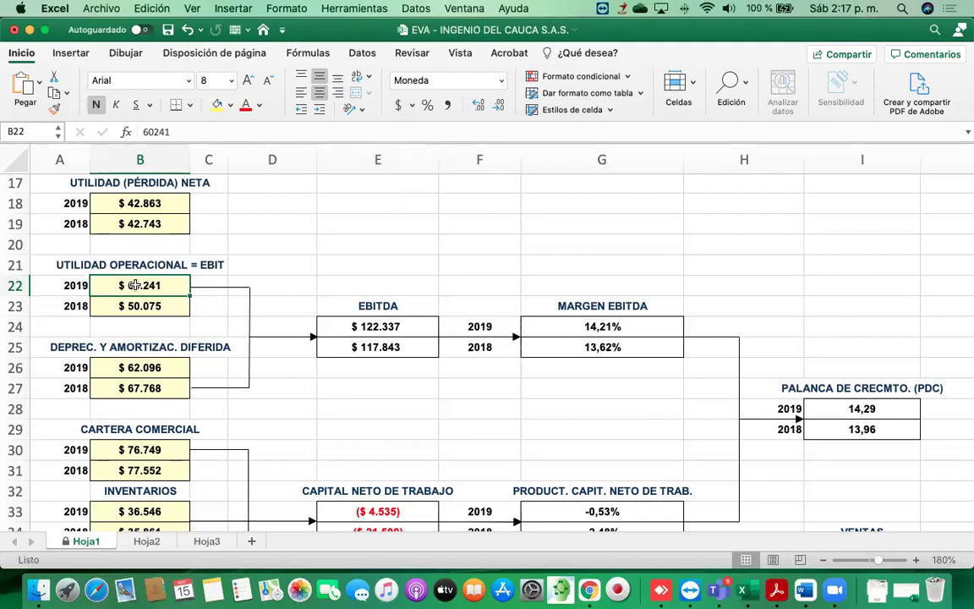
left_click(155, 369)
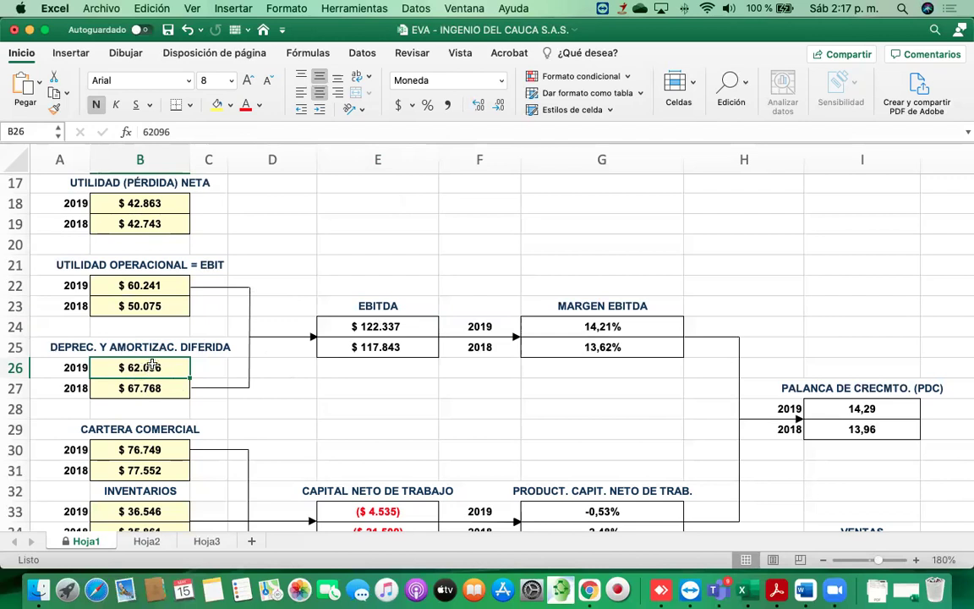
left_click(392, 329)
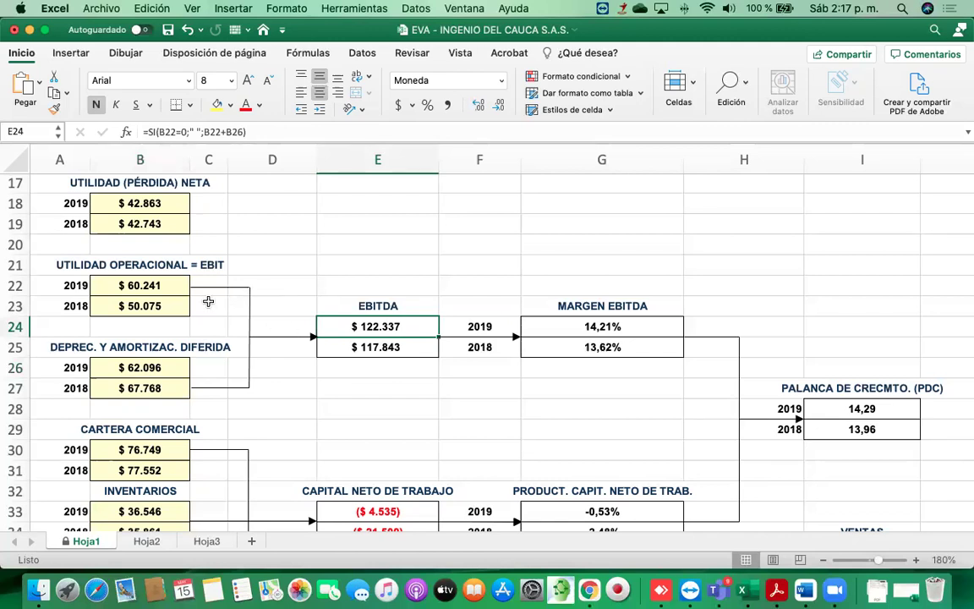
left_click(125, 286)
left_click(137, 367)
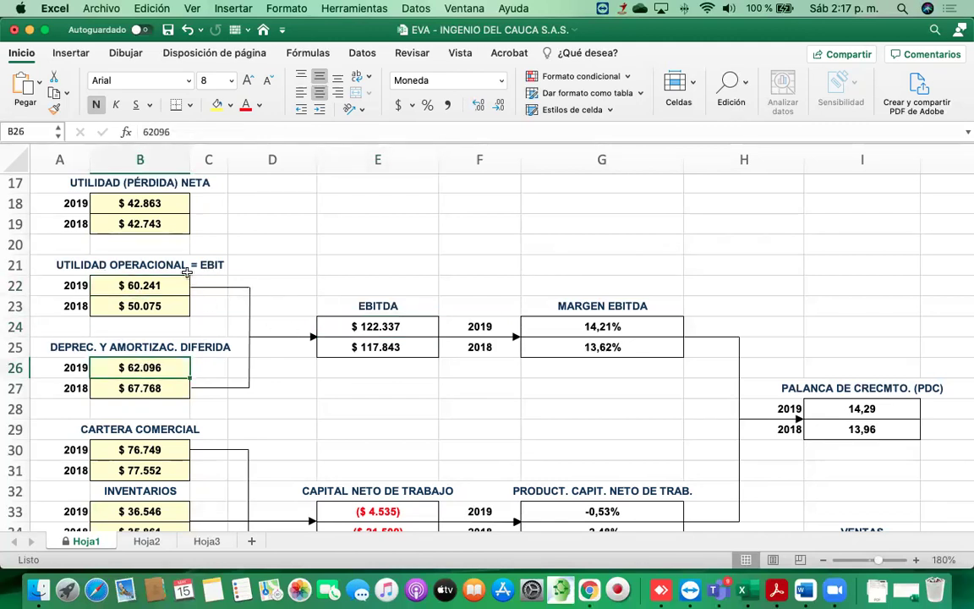
left_click(140, 284)
left_click(154, 369)
left_click(407, 331)
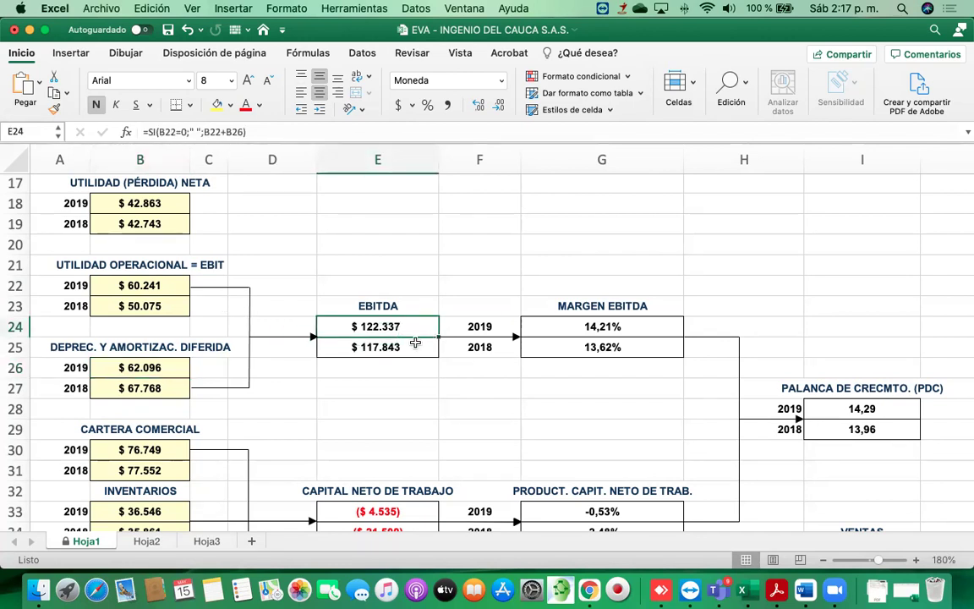
left_click(154, 285)
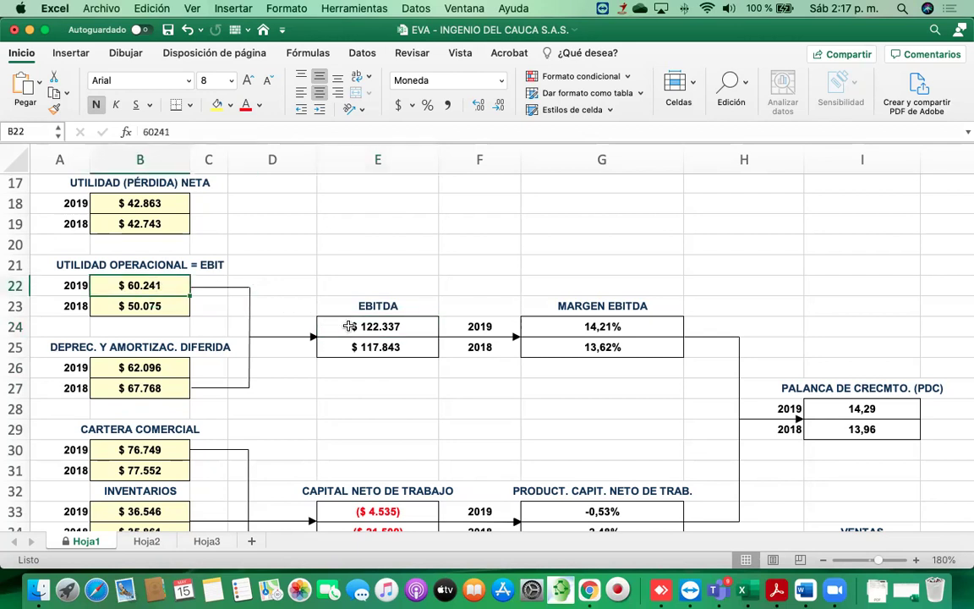
left_click(380, 327)
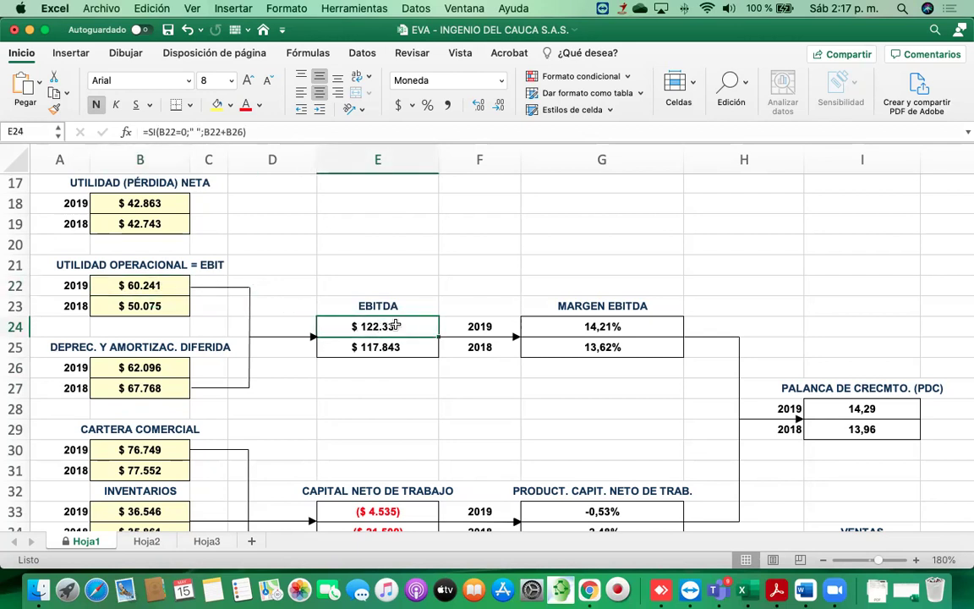
left_click(392, 304)
left_click(148, 368)
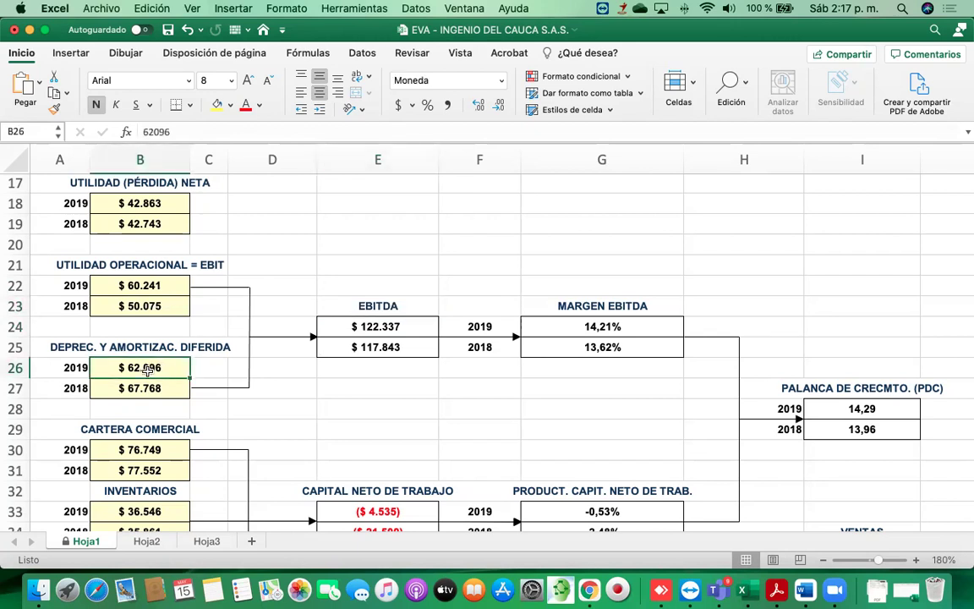
Examine the 2019 Margen EBITDA formula in G24 together with the EBITDA and Ventas figures it divides.
scroll(355, 354, "right", 2)
scroll(355, 354, "down", 1)
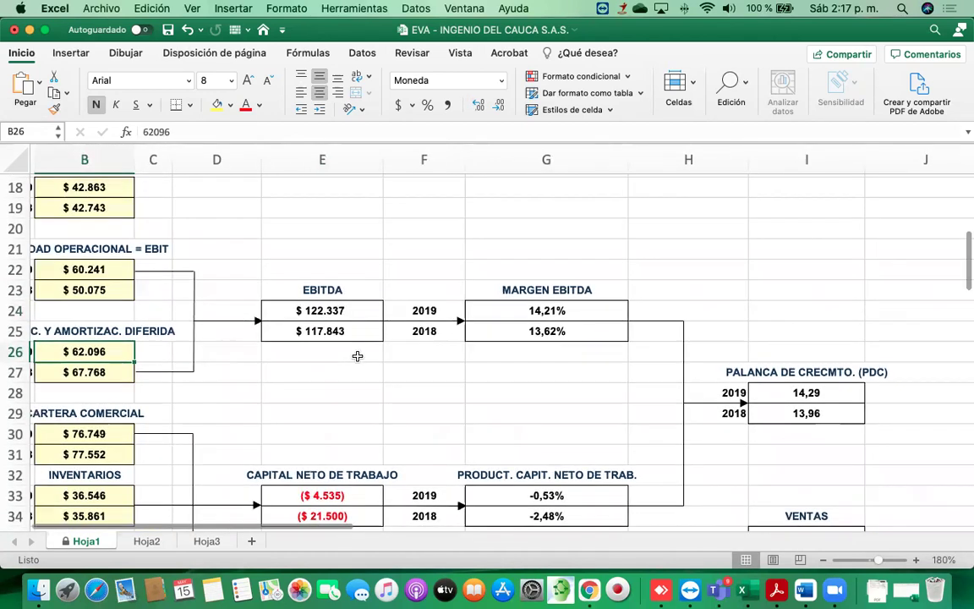
scroll(576, 331, "up", 1)
scroll(576, 331, "left", 1)
left_click(576, 331)
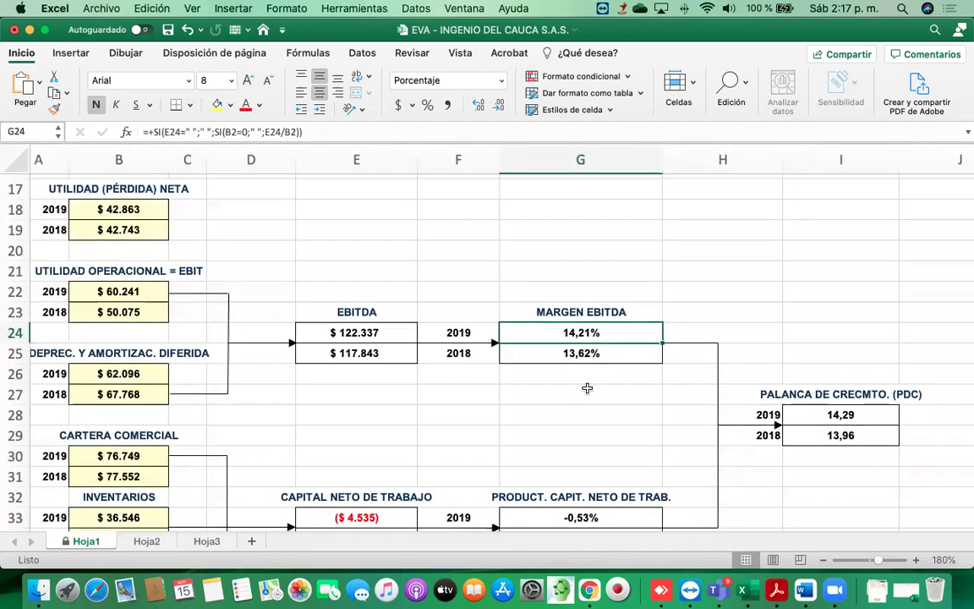
left_click(363, 335)
scroll(364, 336, "up", 2)
scroll(363, 336, "left", 1)
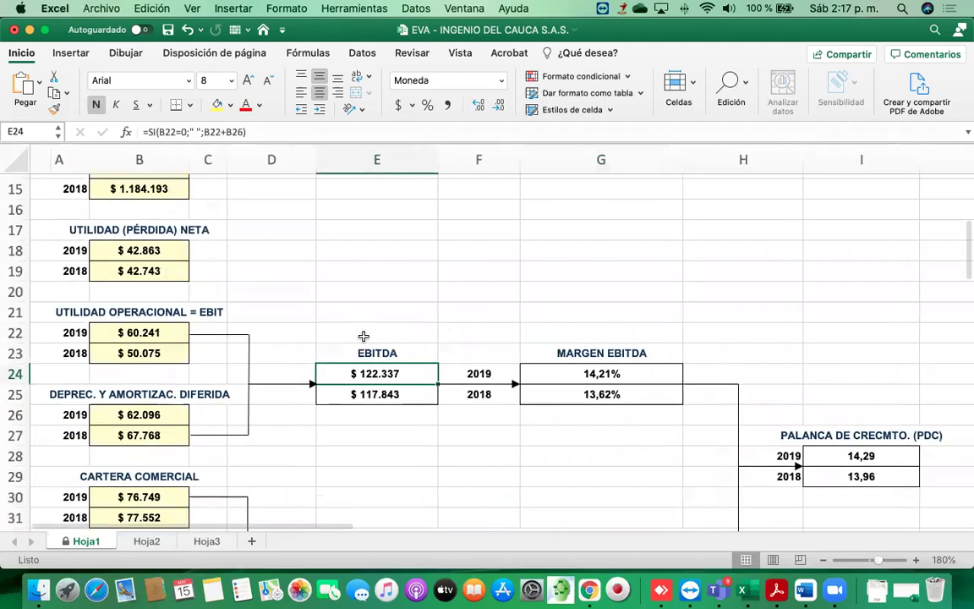
scroll(363, 337, "up", 5)
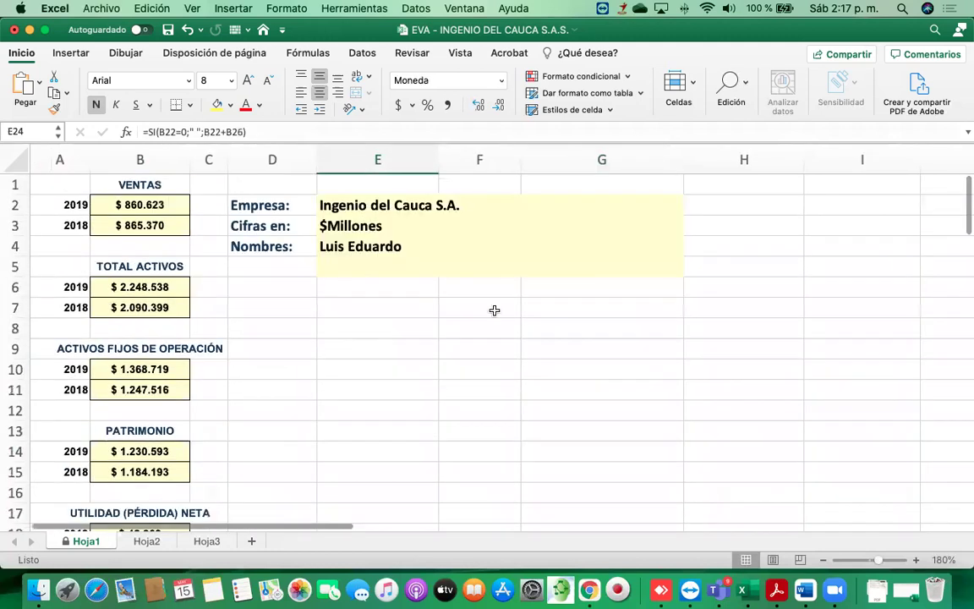
scroll(495, 311, "down", 6)
left_click(587, 291)
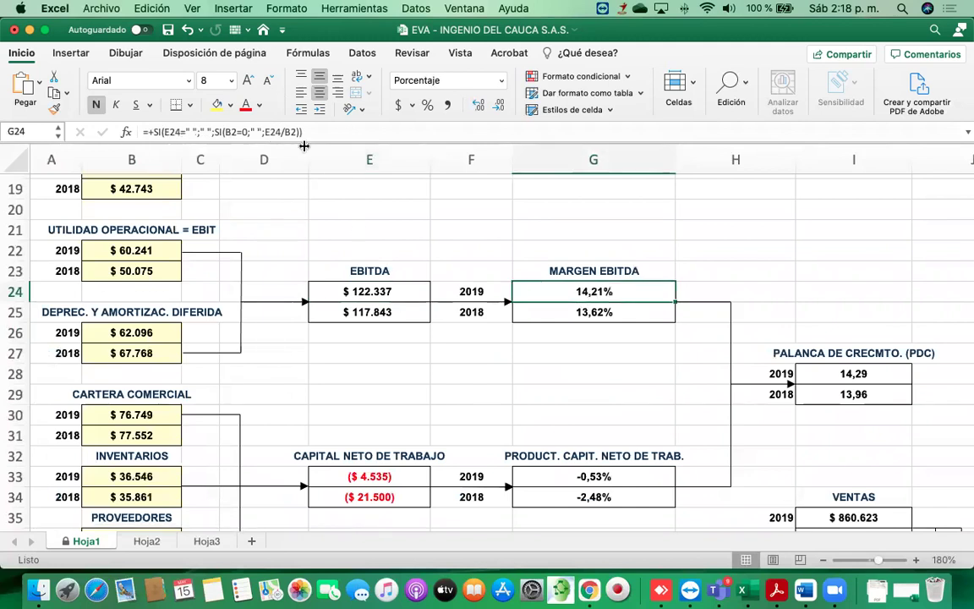
Look over the sheet from the Activos Fijos de Operación and Patrimonio inputs down to the EBITDA, Margen EBITDA and PDC blocks.
scroll(407, 299, "up", 4)
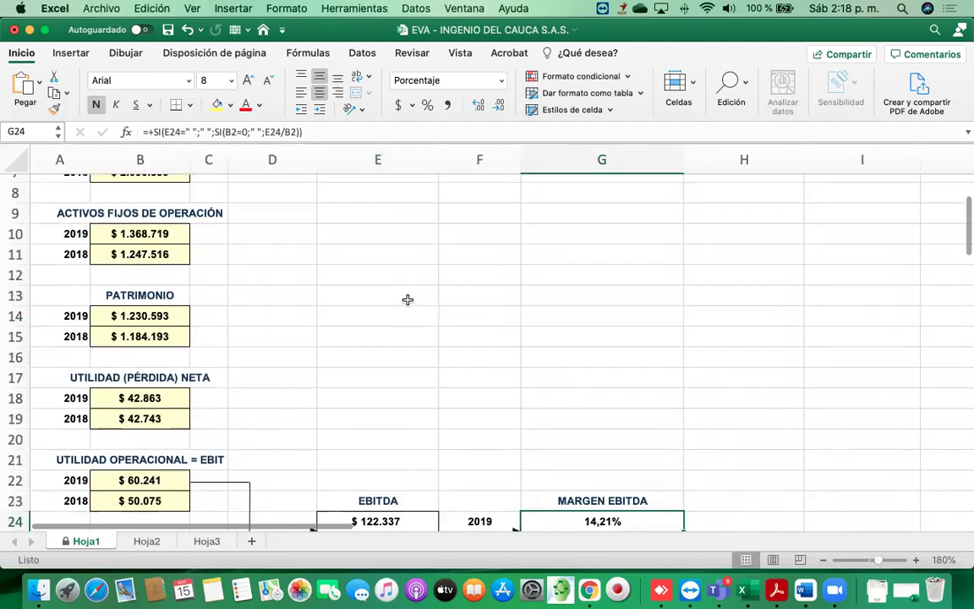
scroll(408, 300, "down", 2)
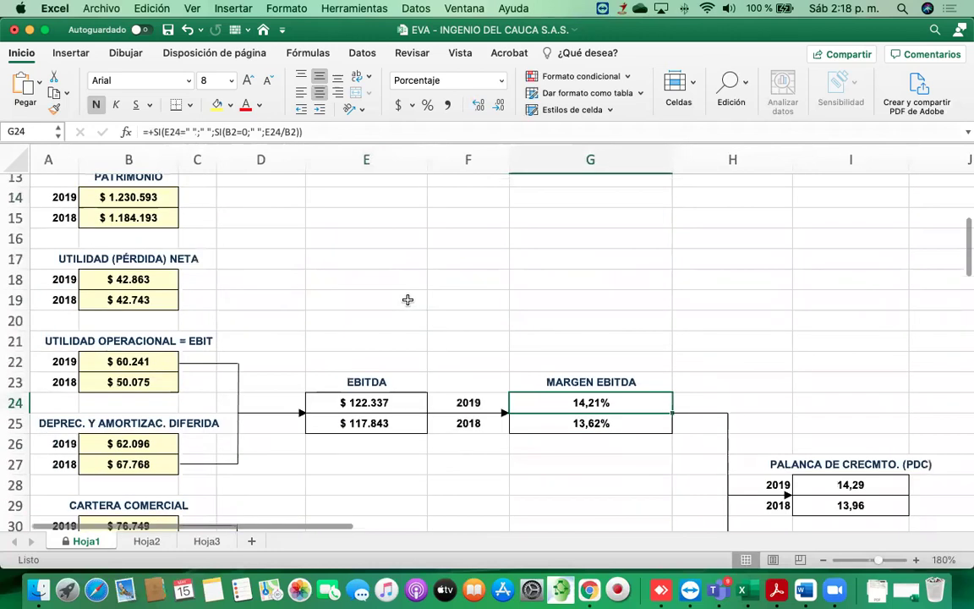
scroll(407, 300, "down", 3)
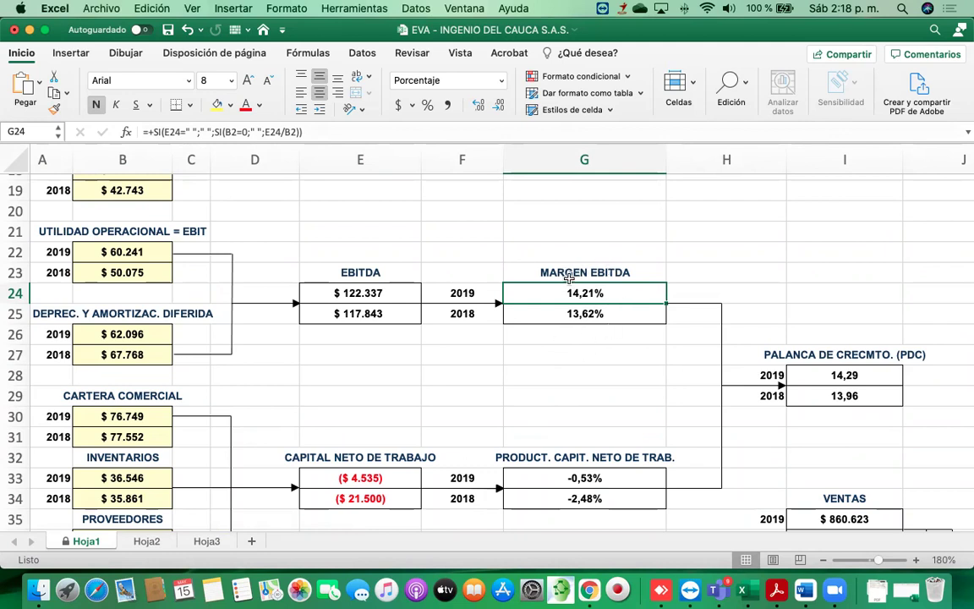
scroll(514, 432, "down", 1)
scroll(514, 432, "right", 1)
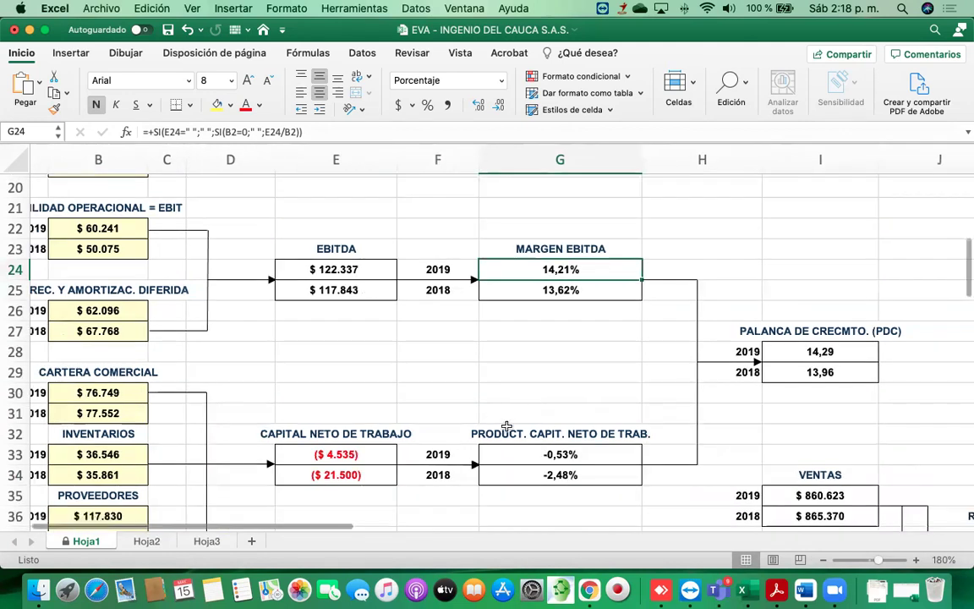
Survey the profitability and value results: ROA, ROE, ROIC with and without depreciation, EVA (Mét. 1), and the CAPM and WACC rates.
scroll(507, 428, "down", 5)
scroll(506, 428, "right", 3)
scroll(506, 428, "right", 5)
scroll(506, 428, "down", 8)
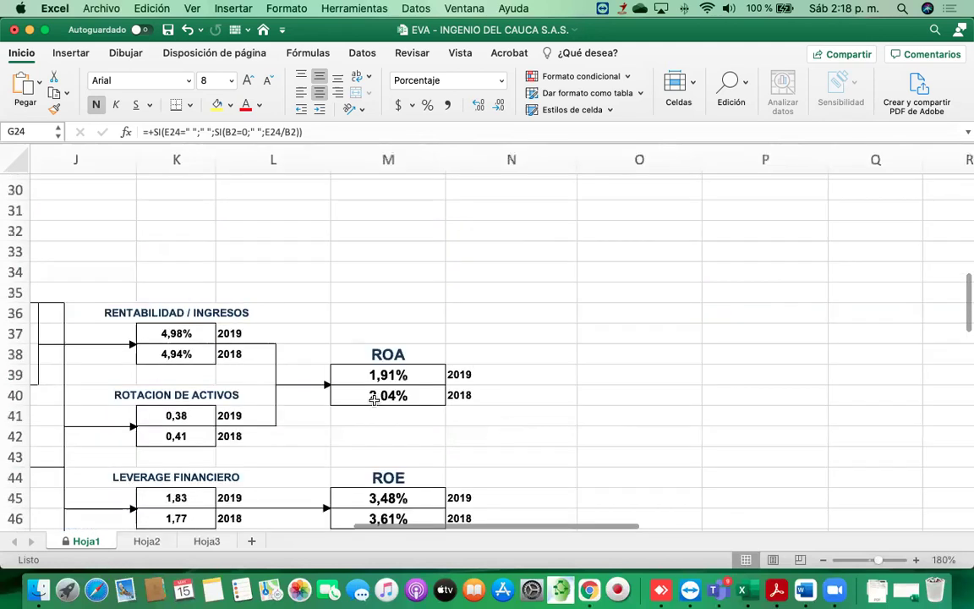
scroll(394, 255, "down", 5)
scroll(394, 255, "right", 2)
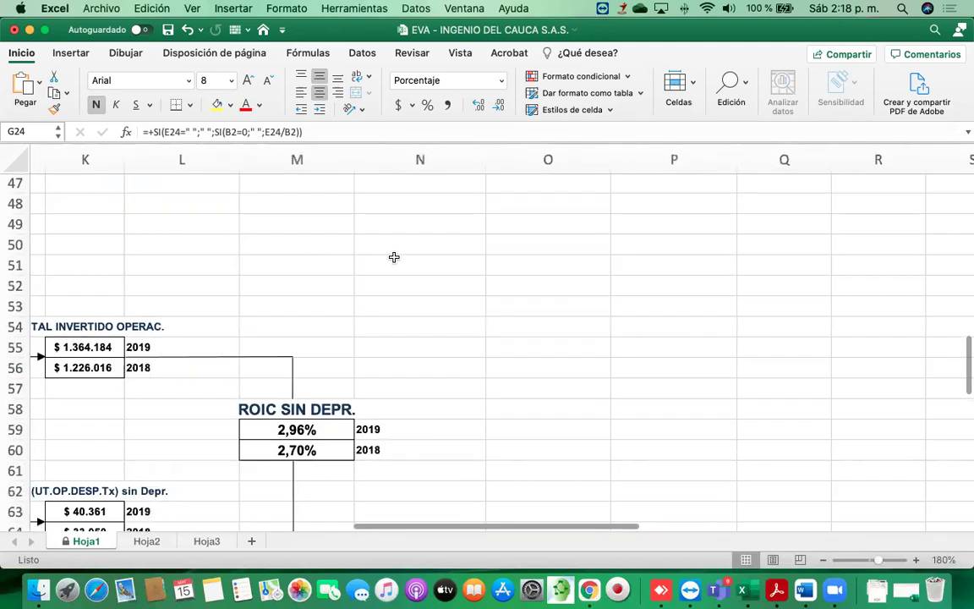
scroll(277, 385, "down", 2)
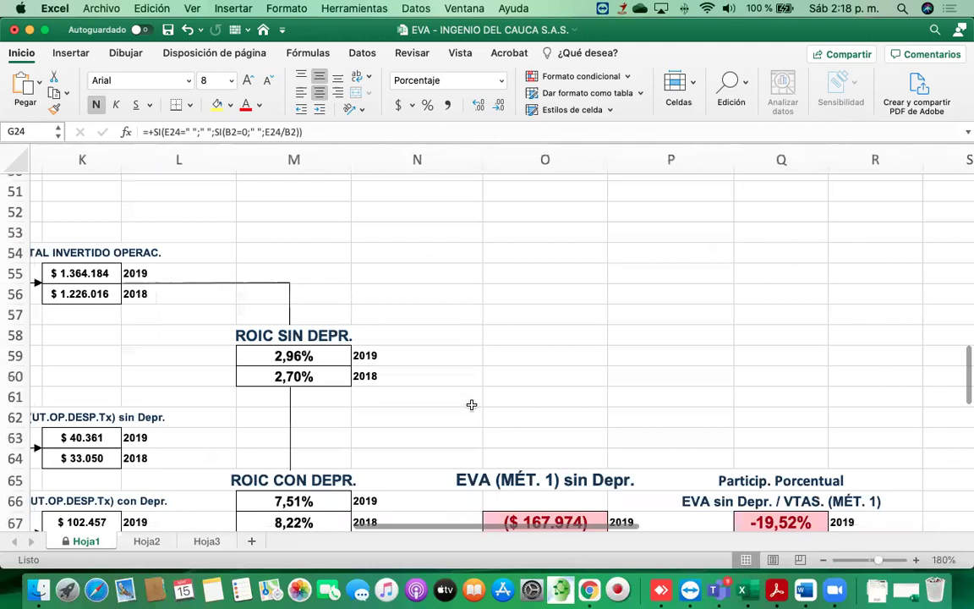
scroll(472, 404, "down", 6)
scroll(472, 404, "right", 1)
scroll(459, 379, "left", 6)
scroll(460, 378, "up", 1)
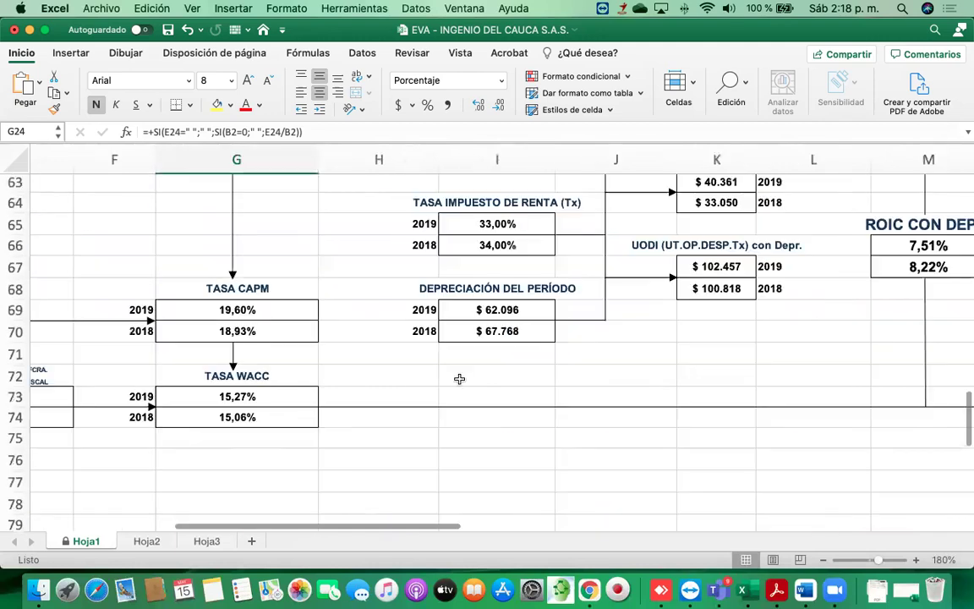
Review how Margen EBITDA and Product. Capit. Neto de Trab. feed into the Palanca de Crecimiento (PDC).
scroll(459, 379, "up", 15)
scroll(460, 379, "left", 3)
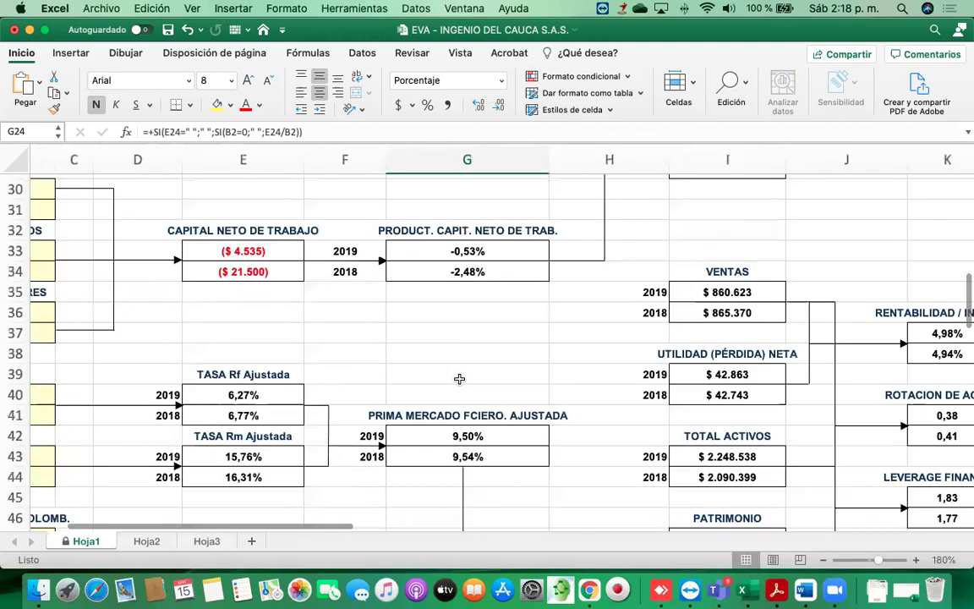
scroll(459, 379, "up", 7)
scroll(459, 379, "left", 1)
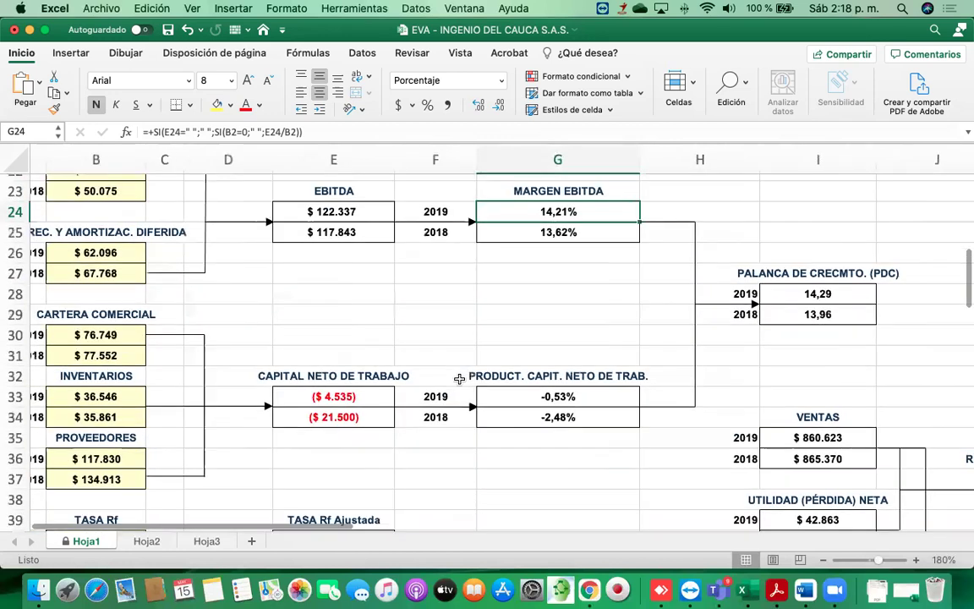
scroll(459, 379, "right", 2)
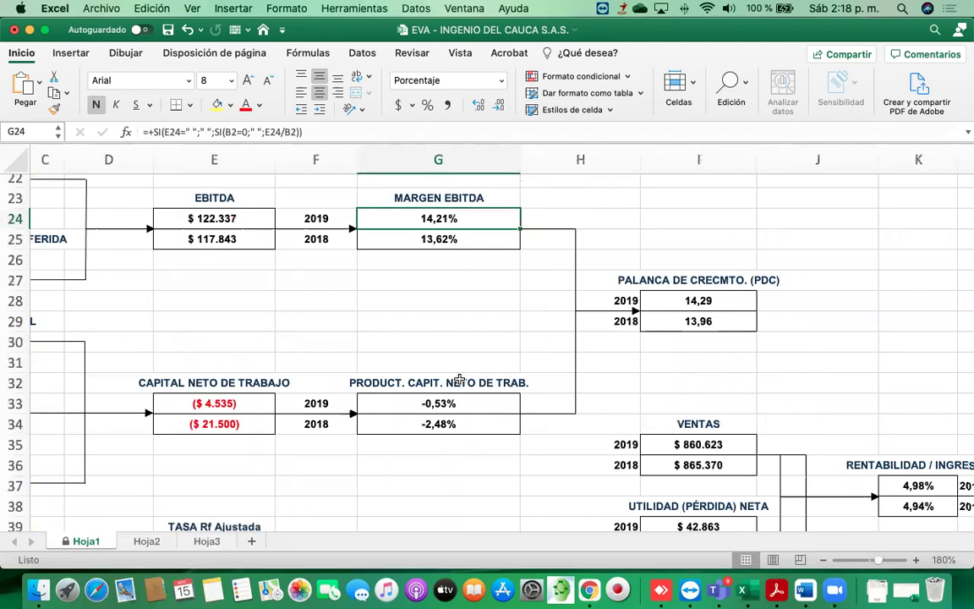
scroll(459, 379, "up", 1)
scroll(459, 378, "left", 1)
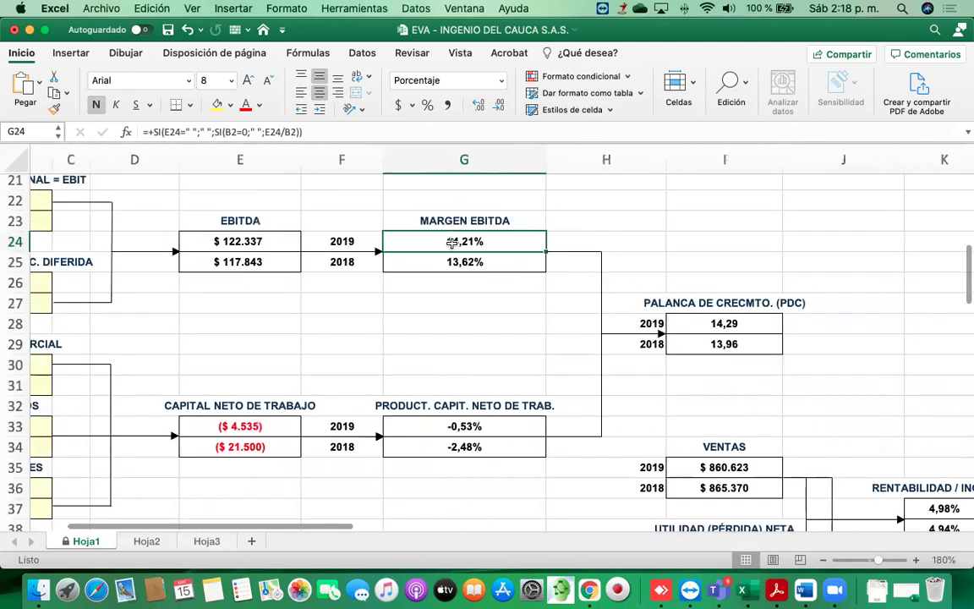
scroll(444, 271, "left", 1)
scroll(444, 270, "up", 1)
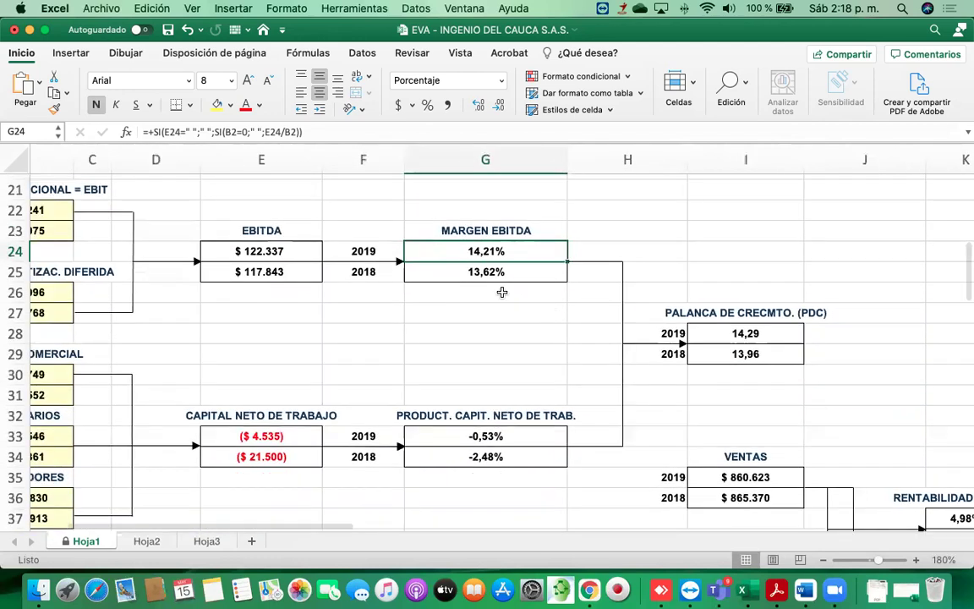
scroll(507, 219, "left", 1)
scroll(506, 219, "up", 1)
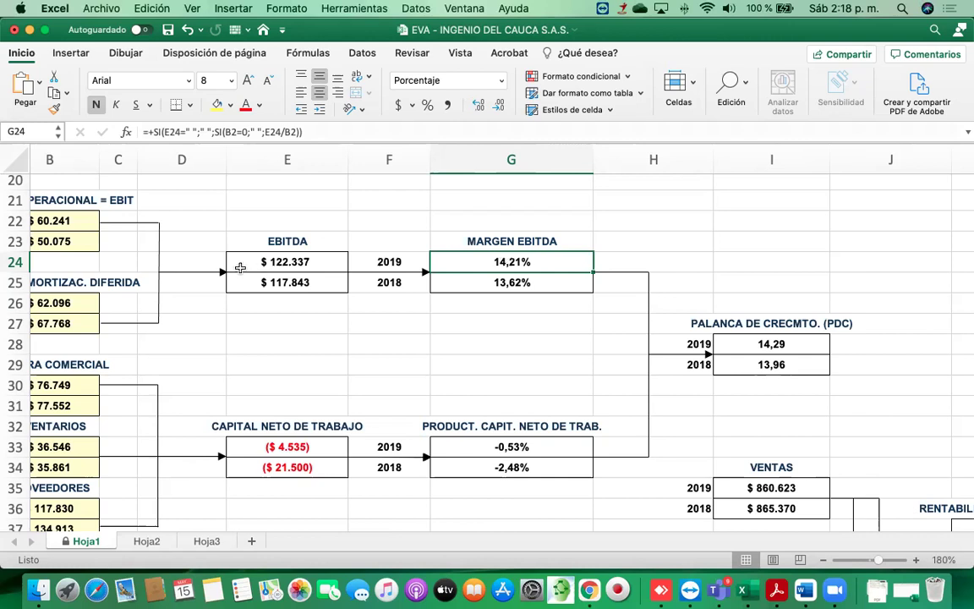
Examine the 2019 EBITDA in E24 and how it carries into the Margen EBITDA in G24.
left_click(299, 265)
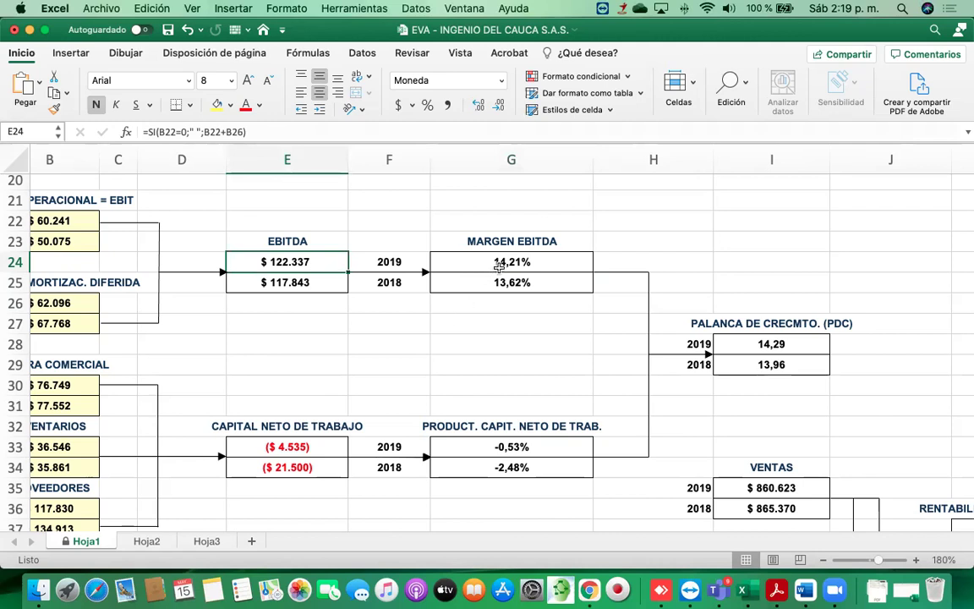
left_click(500, 265)
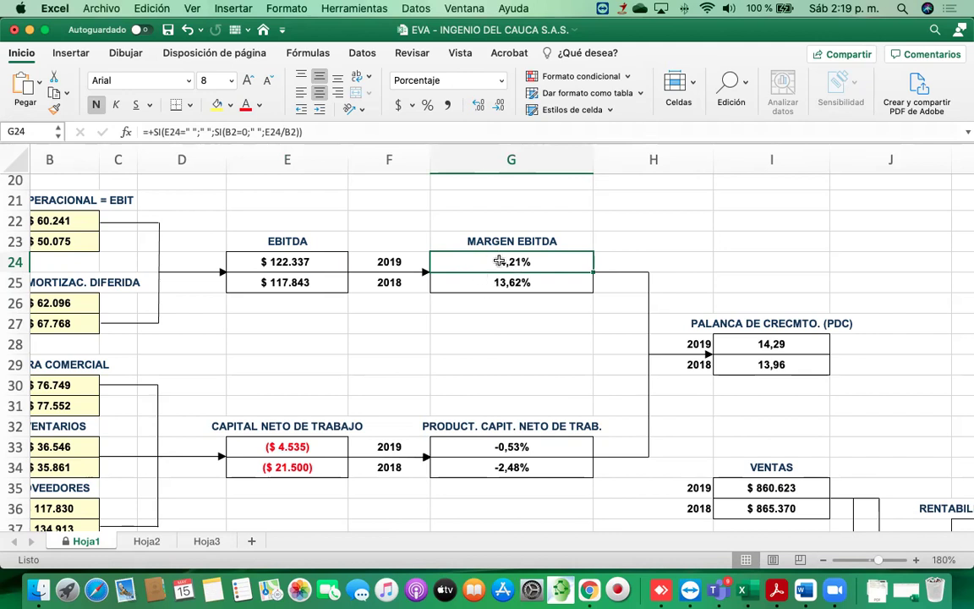
scroll(500, 258, "up", 10)
scroll(366, 208, "down", 4)
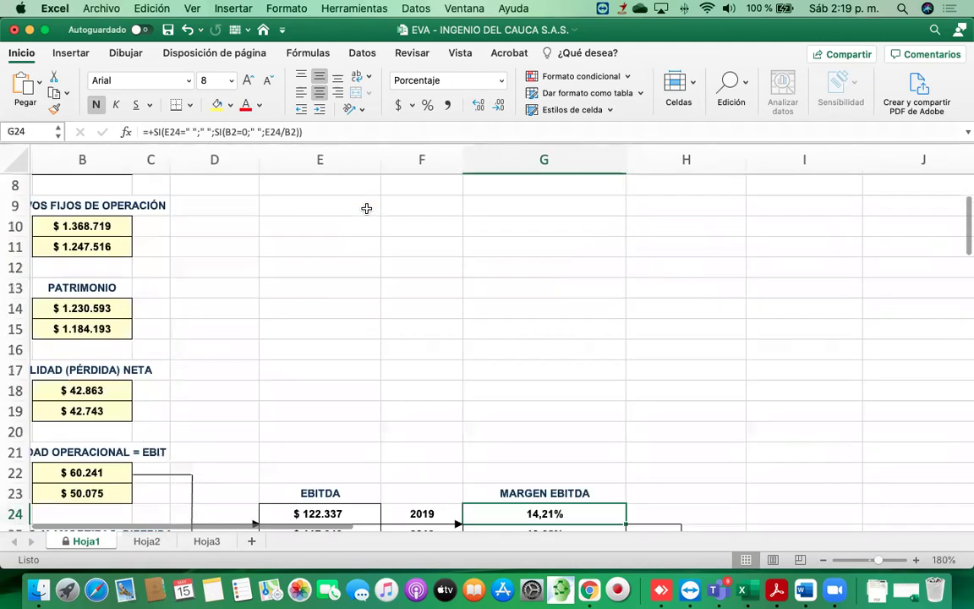
scroll(366, 208, "down", 4)
scroll(552, 287, "down", 1)
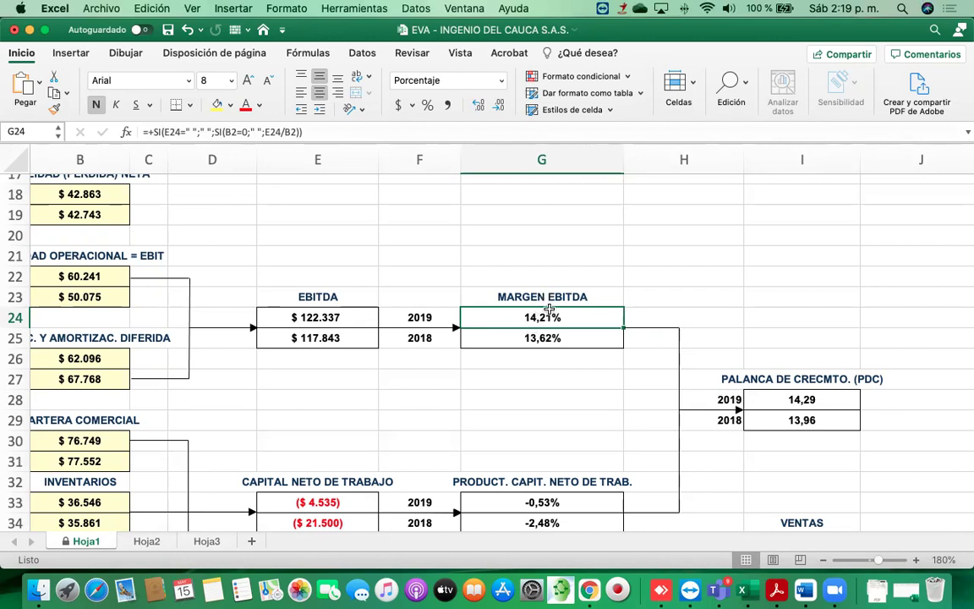
Compare the Margen EBITDA of 2019 in G24 with that of 2018 in G25, relating both to the EBITDA block.
left_click(318, 299)
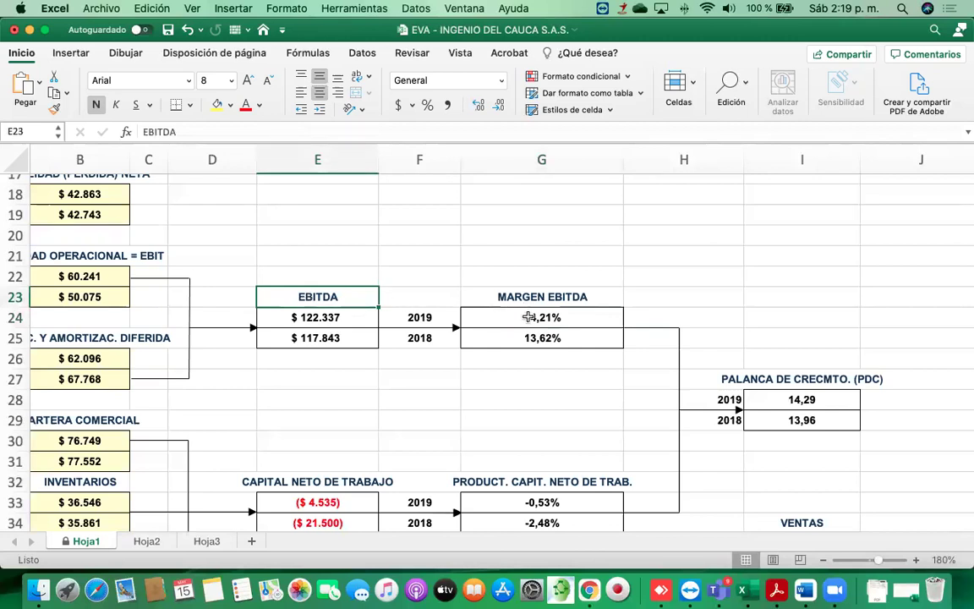
left_click(522, 318)
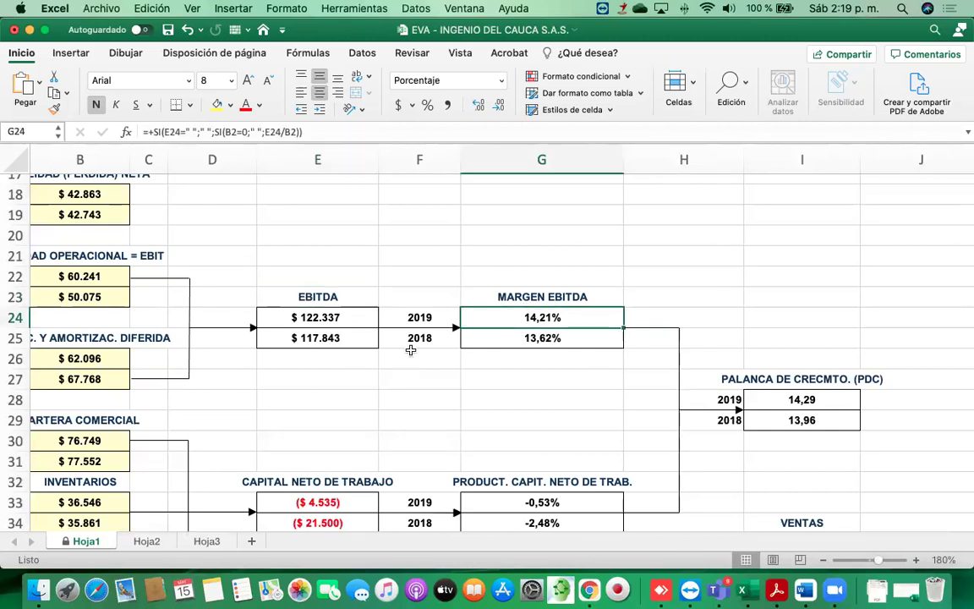
left_click(417, 338)
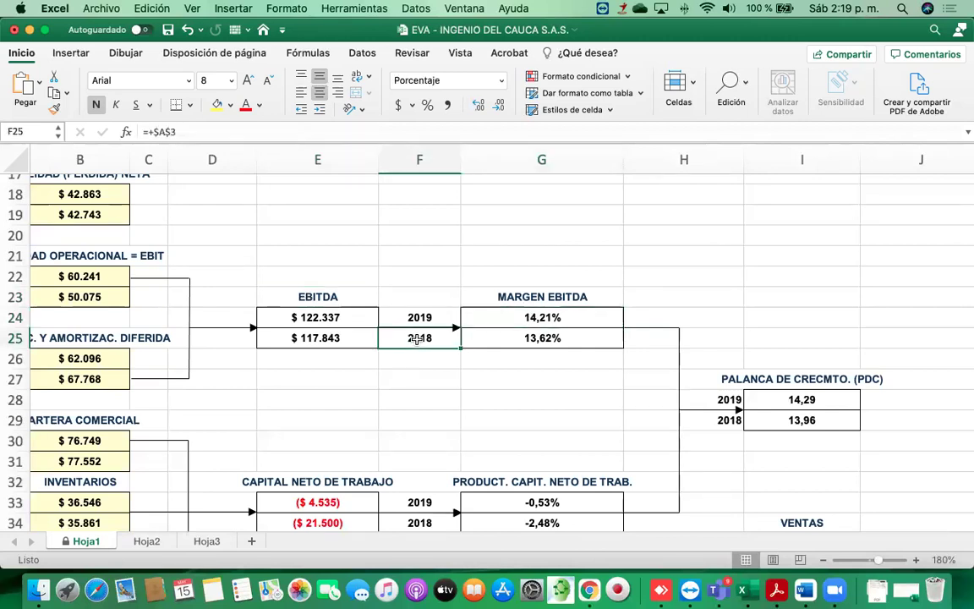
left_click(533, 339)
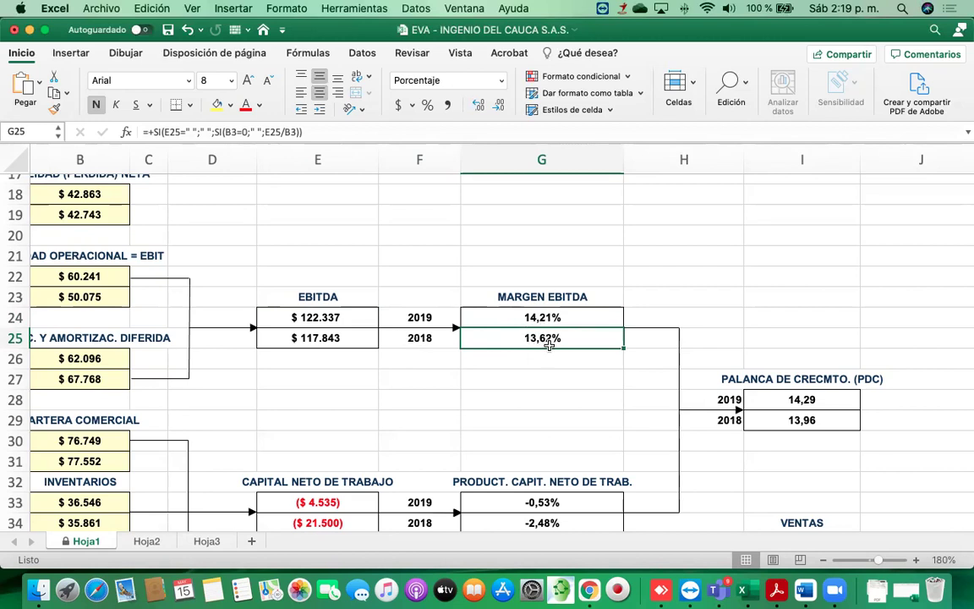
left_click(329, 295)
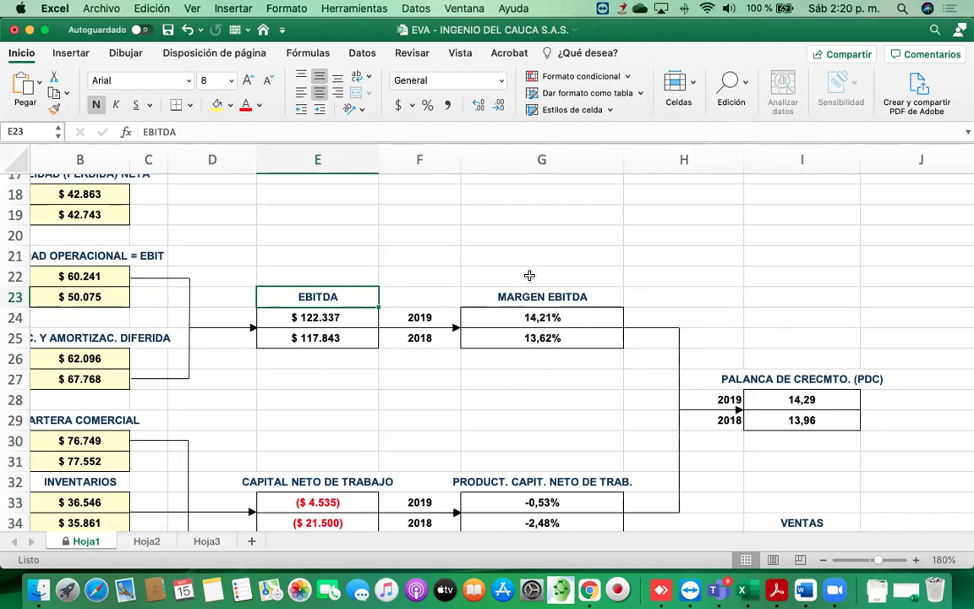
left_click(536, 319)
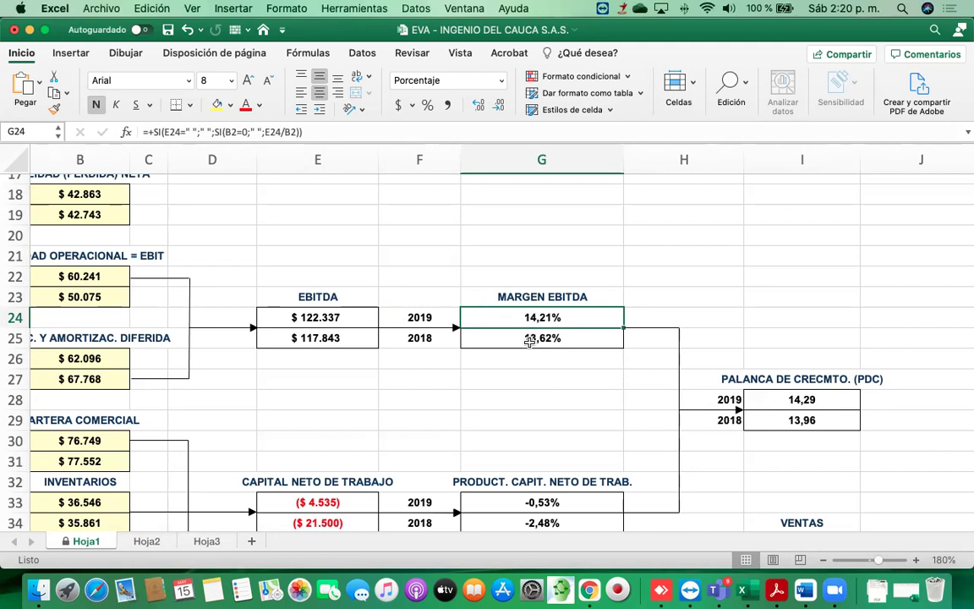
left_click(530, 339)
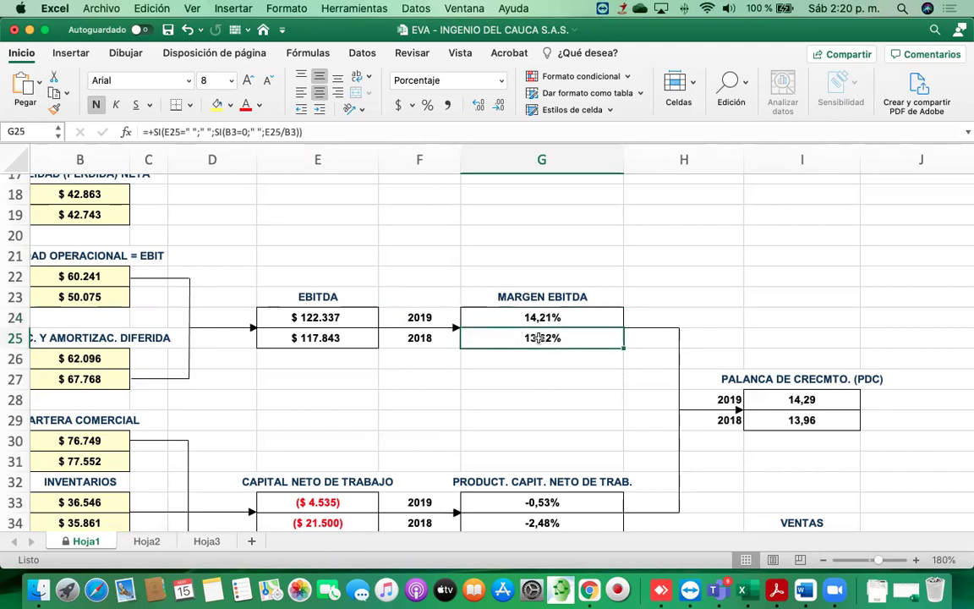
left_click(538, 318)
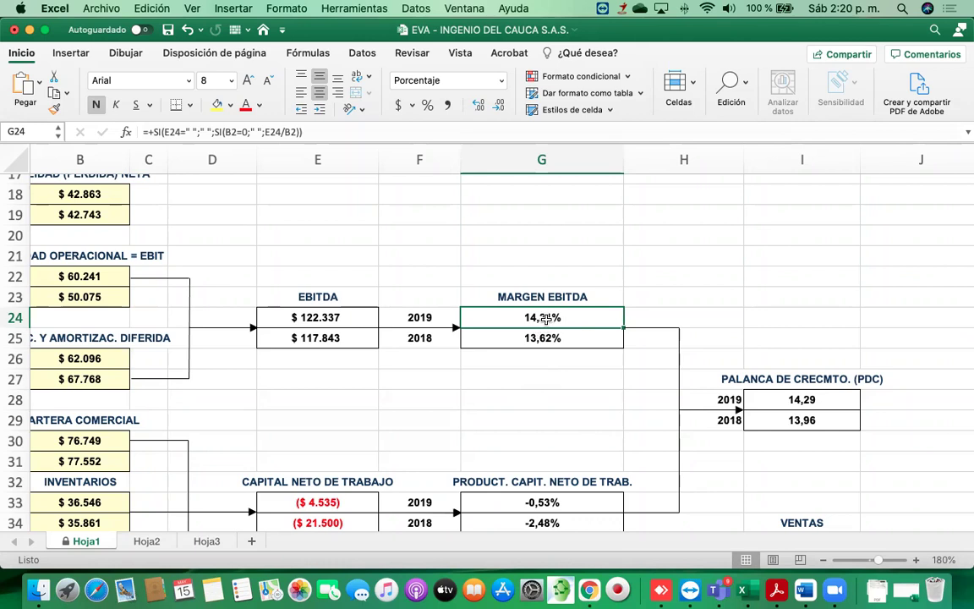
Compare the EBITDA amounts and formulas for 2019 and 2018 in E24 and E25.
scroll(545, 318, "left", 2)
scroll(546, 318, "left", 1)
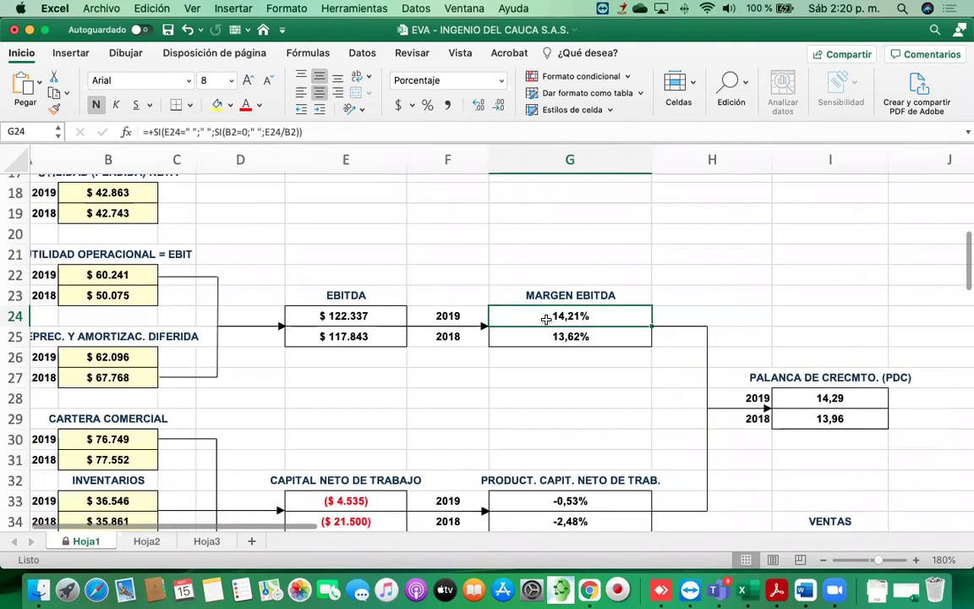
left_click(345, 316)
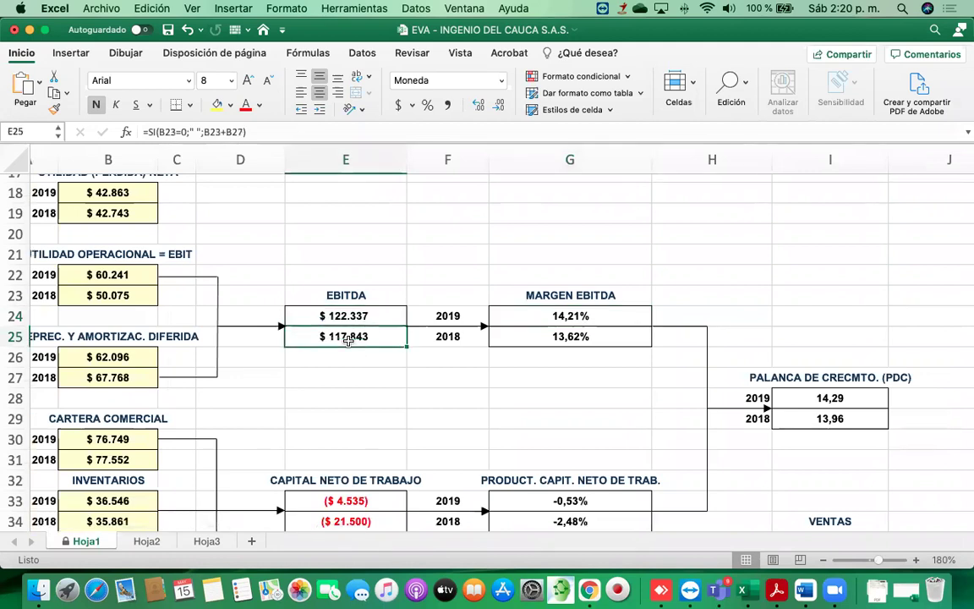
left_click(326, 335)
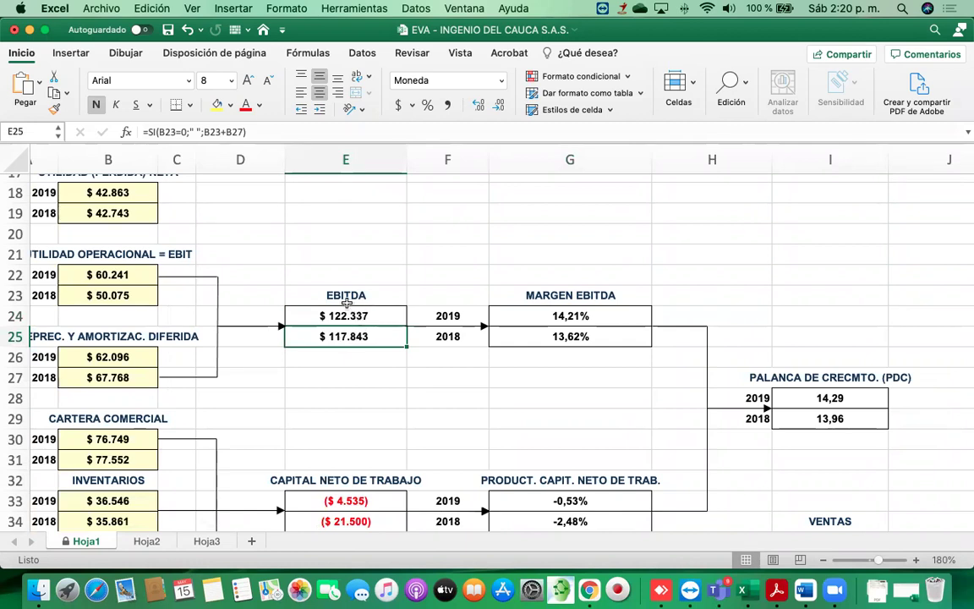
left_click(339, 315)
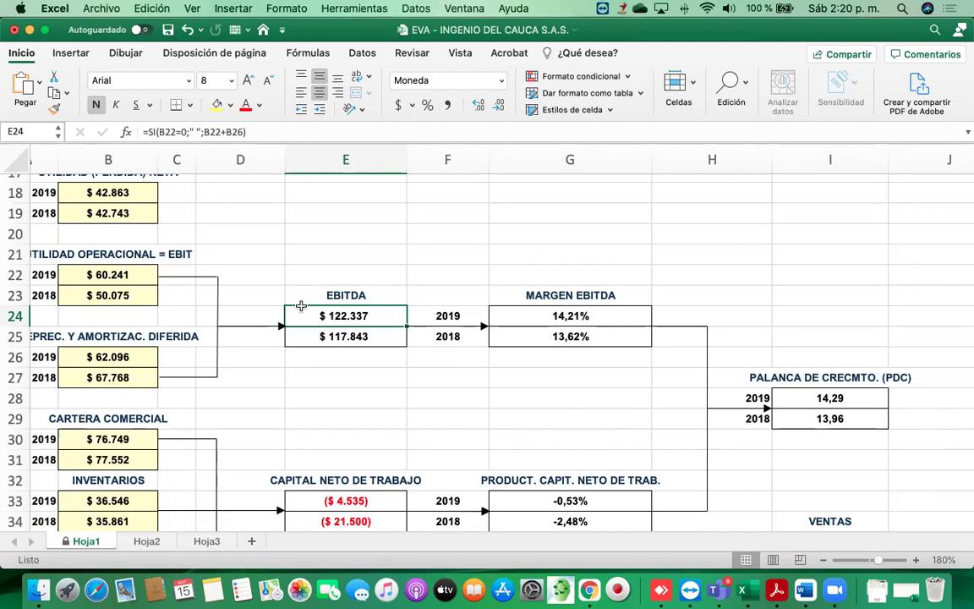
Compare the Utilidad Operacional = EBIT of 2018 in B23 with that of 2019 in B22.
left_click(114, 296)
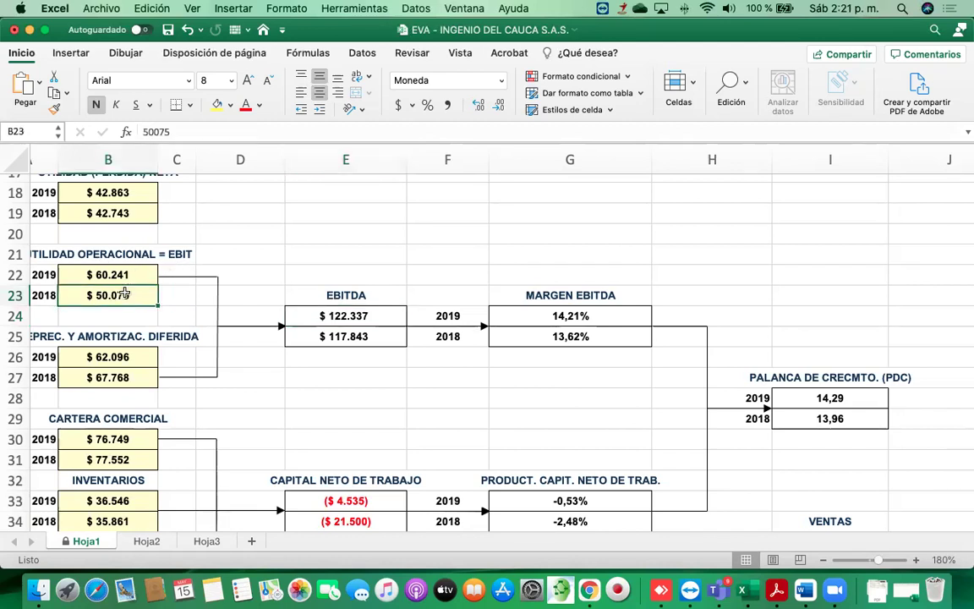
left_click(117, 275)
left_click(108, 296)
left_click(103, 275)
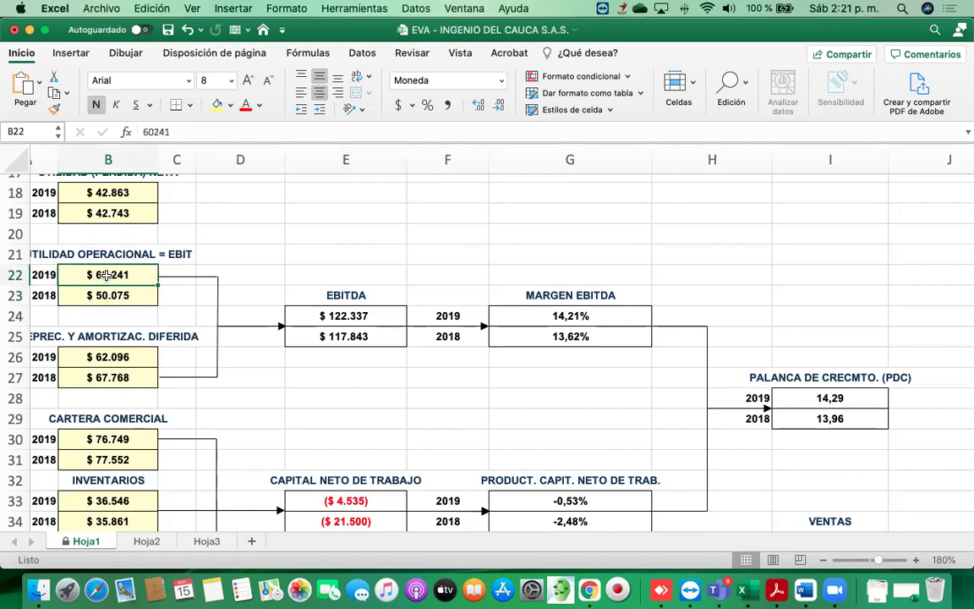
left_click(105, 294)
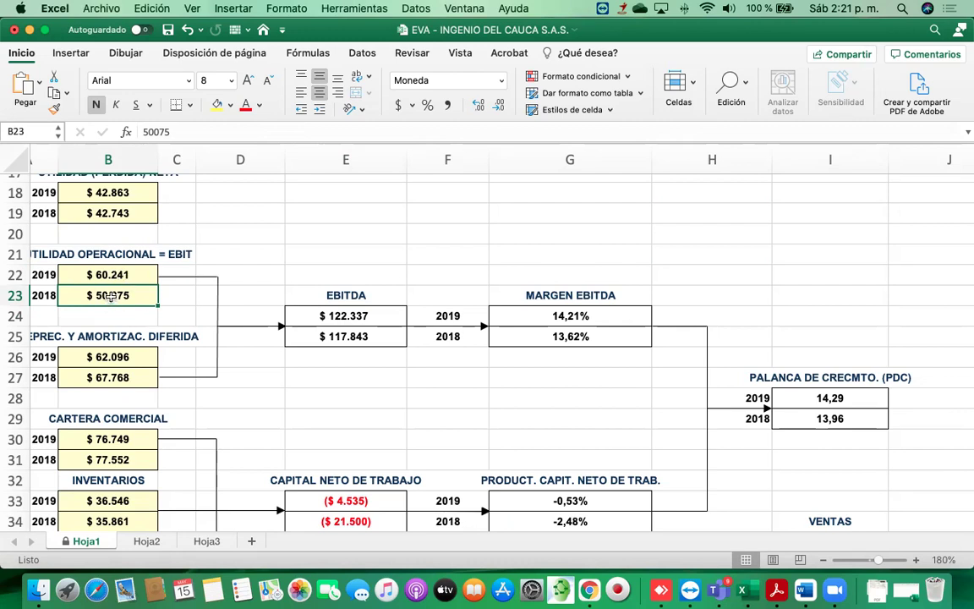
left_click(96, 276)
Check the 2018 Ventas figure in B3 against the 2019 one.
scroll(114, 264, "up", 5)
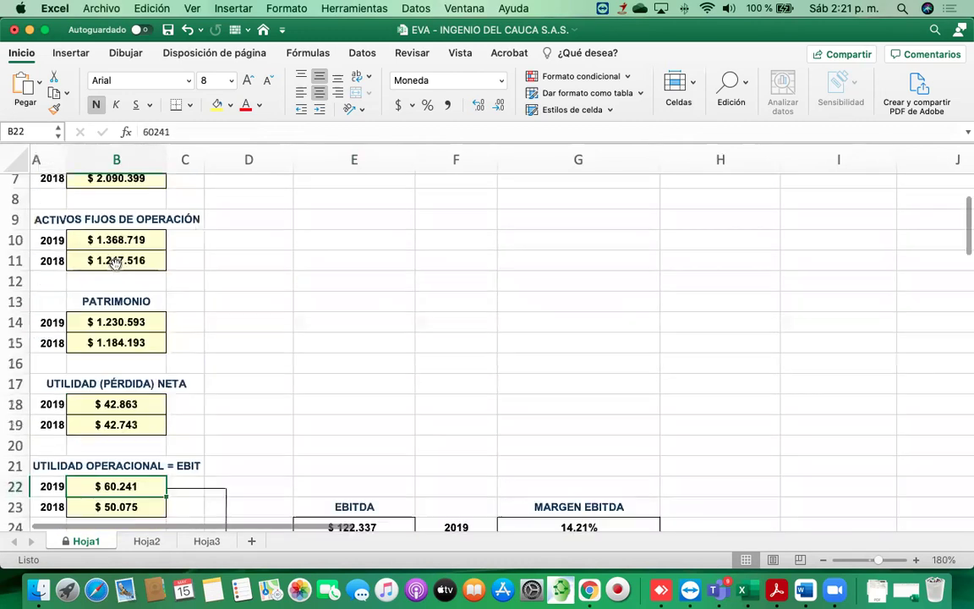
scroll(116, 264, "up", 3)
left_click(116, 226)
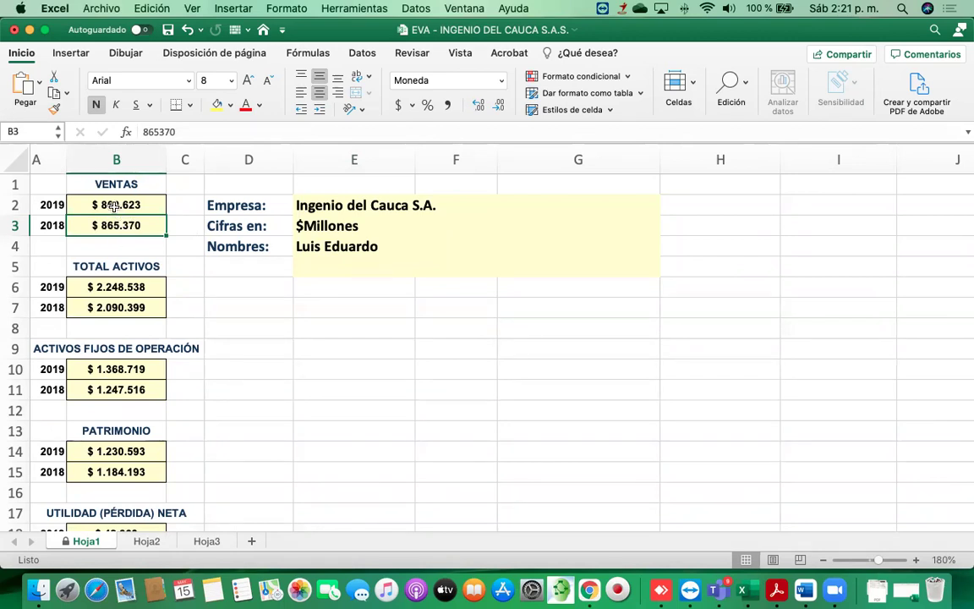
Compare the Ventas figures of 2019 and 2018 in B2 and B3.
left_click(103, 206)
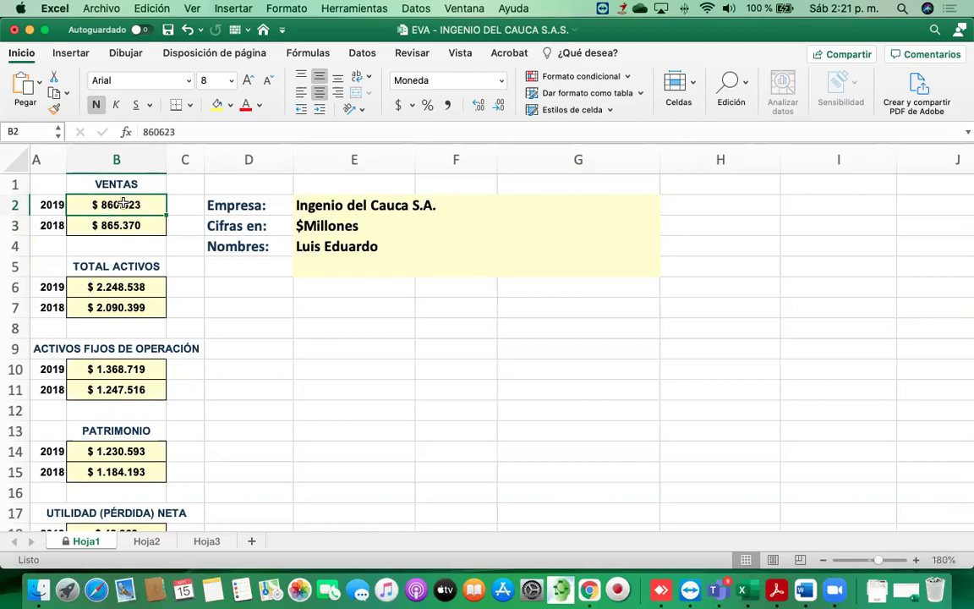
left_click(125, 226)
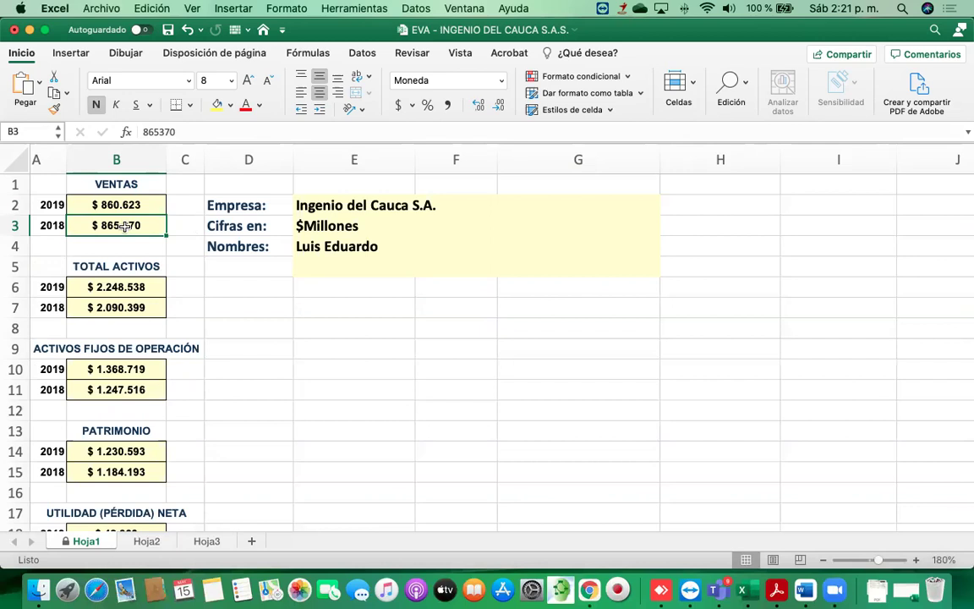
left_click(121, 207)
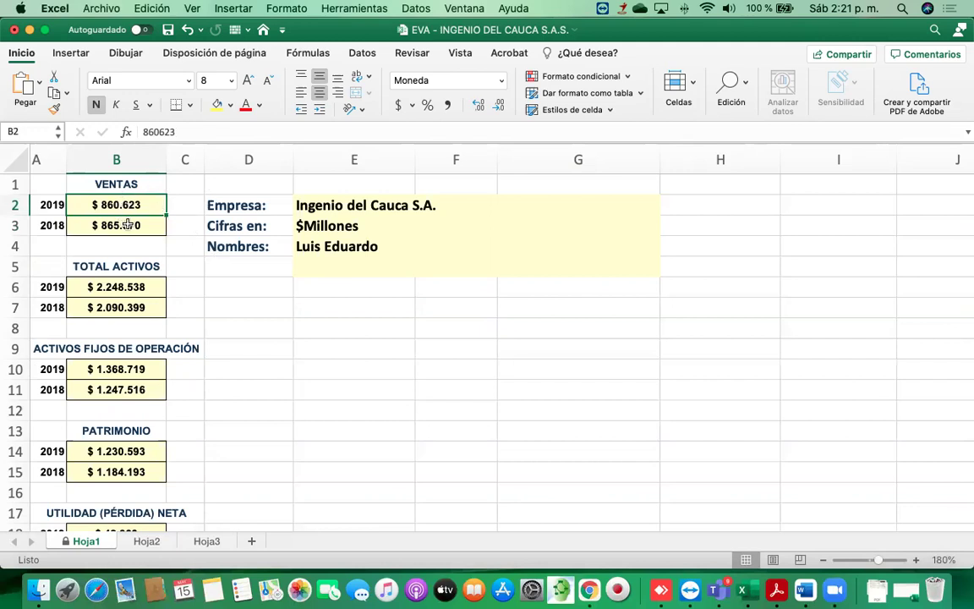
Compare the Utilidad Operacional = EBIT of 2019 in B22 with that of 2018 in B23.
scroll(127, 224, "down", 3)
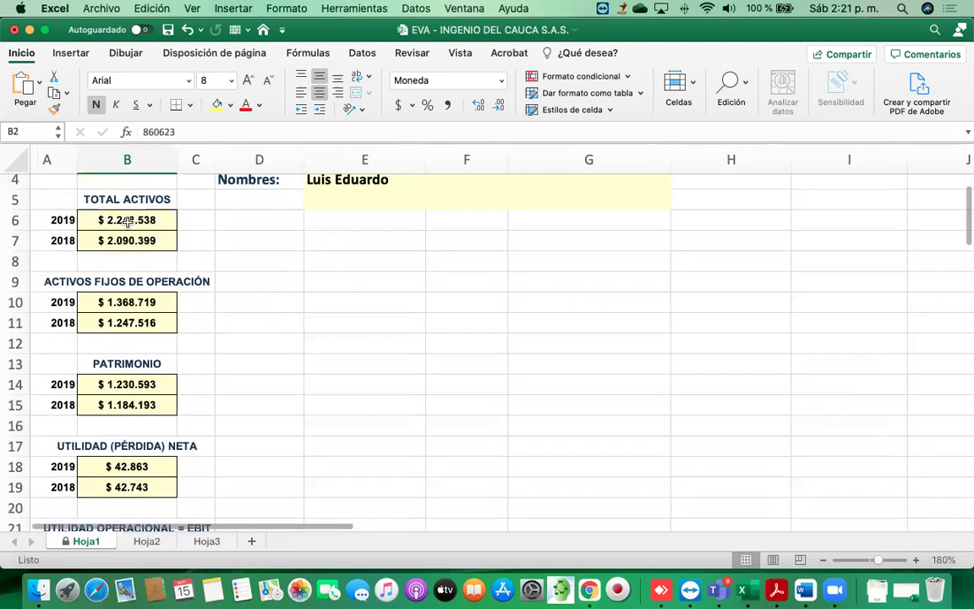
scroll(116, 285, "down", 5)
left_click(117, 286)
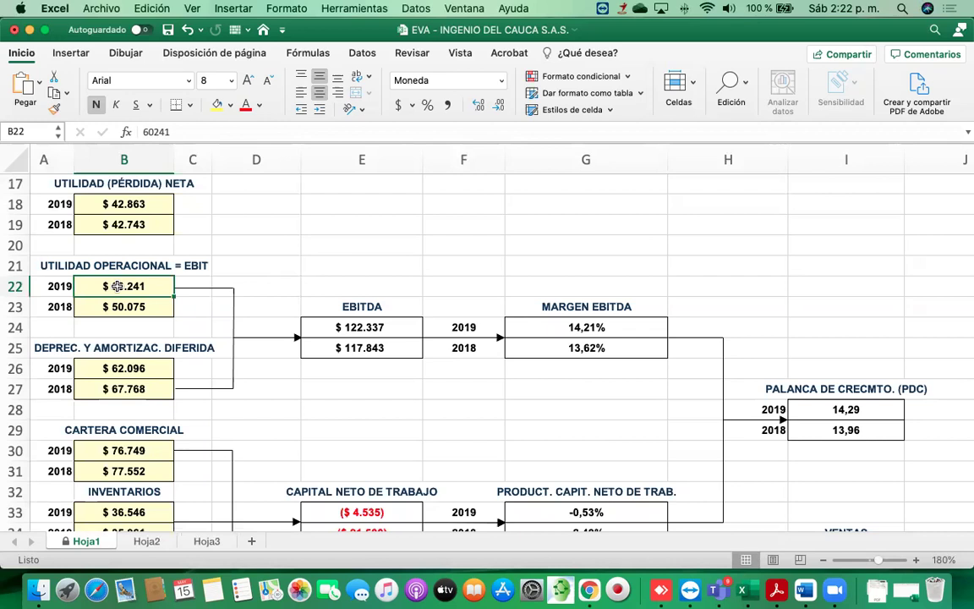
left_click(129, 310)
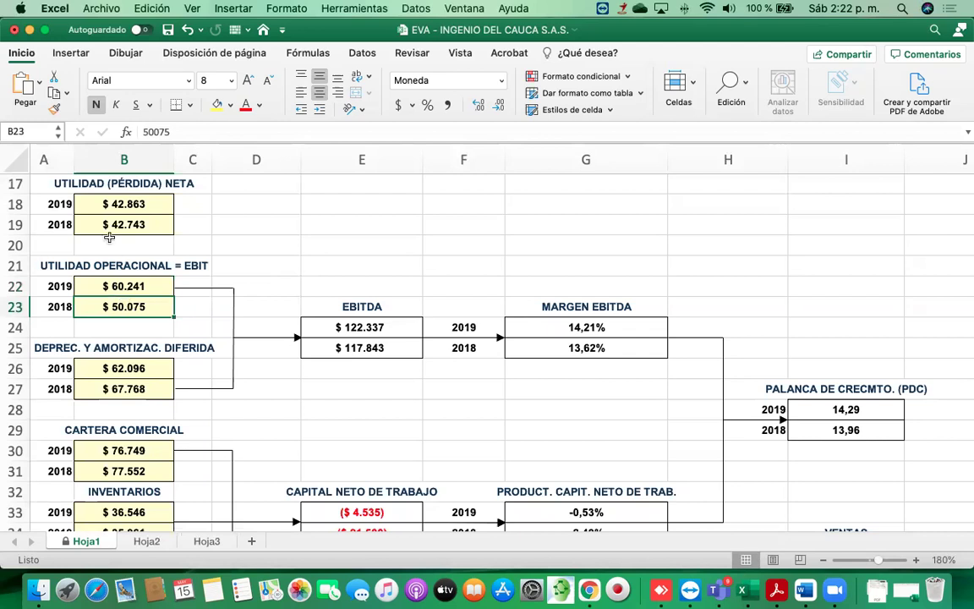
Relate the Ventas figures of both years to the Utilidad Operacional = EBIT amounts in B22 and B23.
scroll(109, 237, "up", 8)
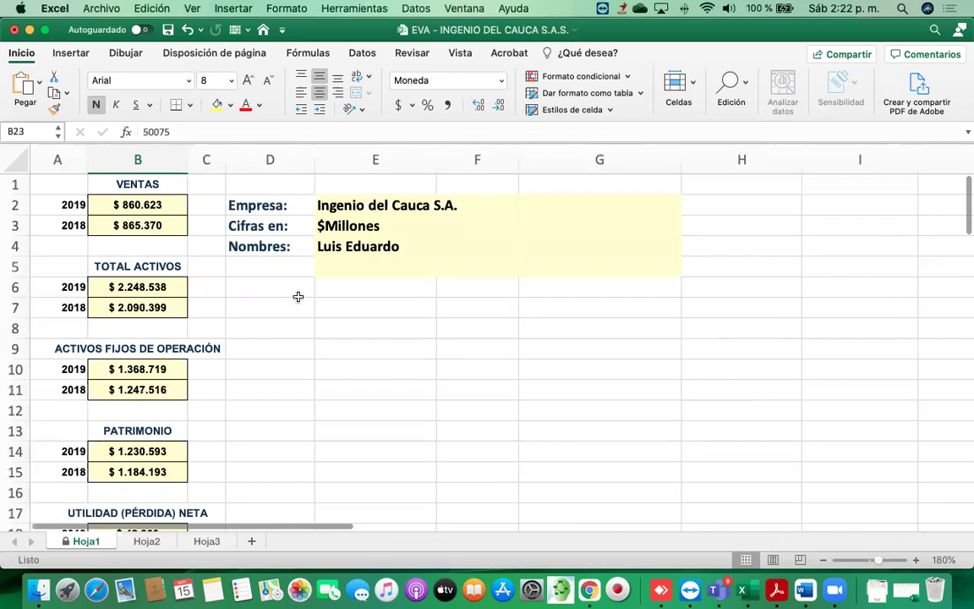
scroll(142, 212, "down", 1)
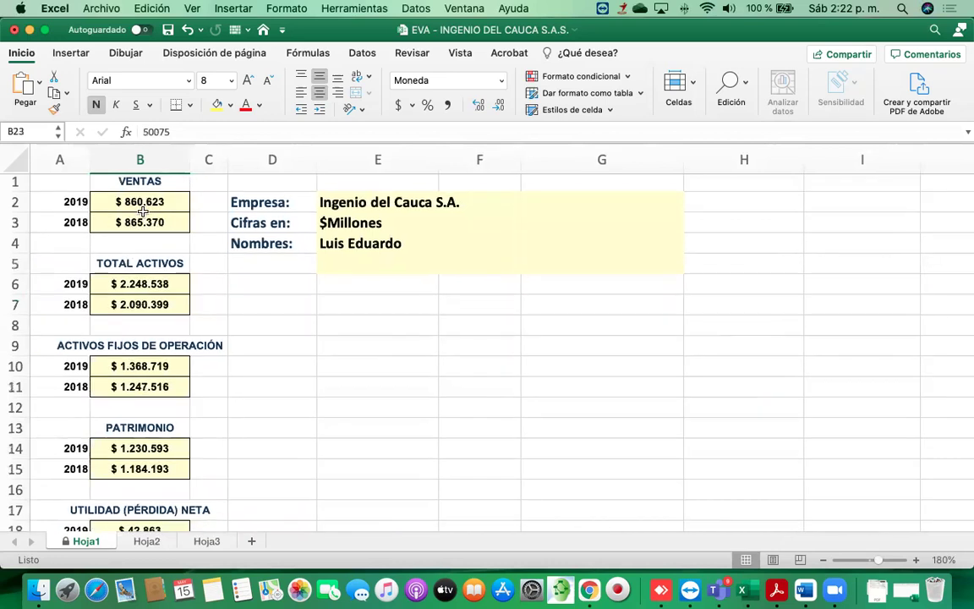
scroll(131, 305, "down", 5)
left_click(143, 322)
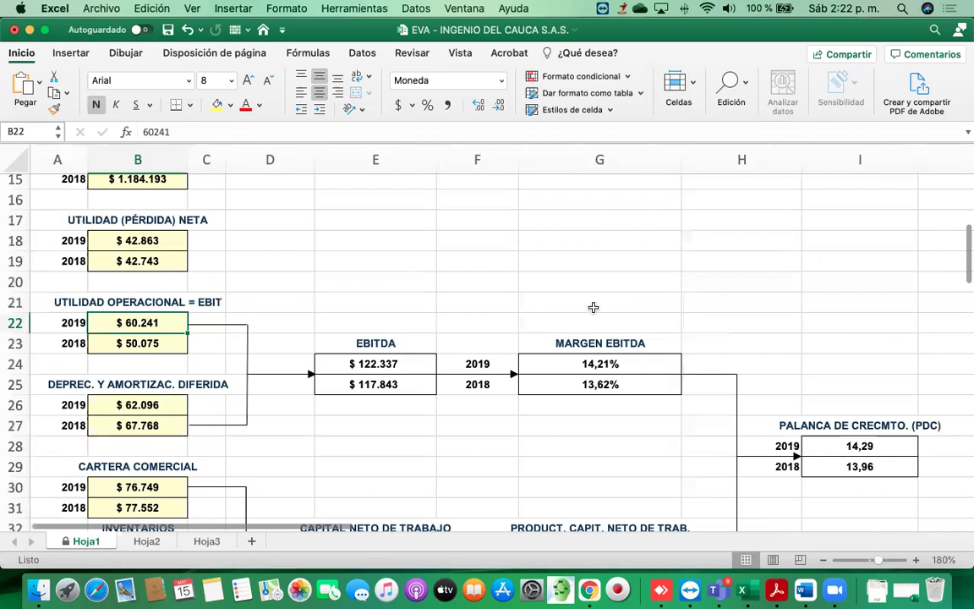
scroll(605, 306, "down", 2)
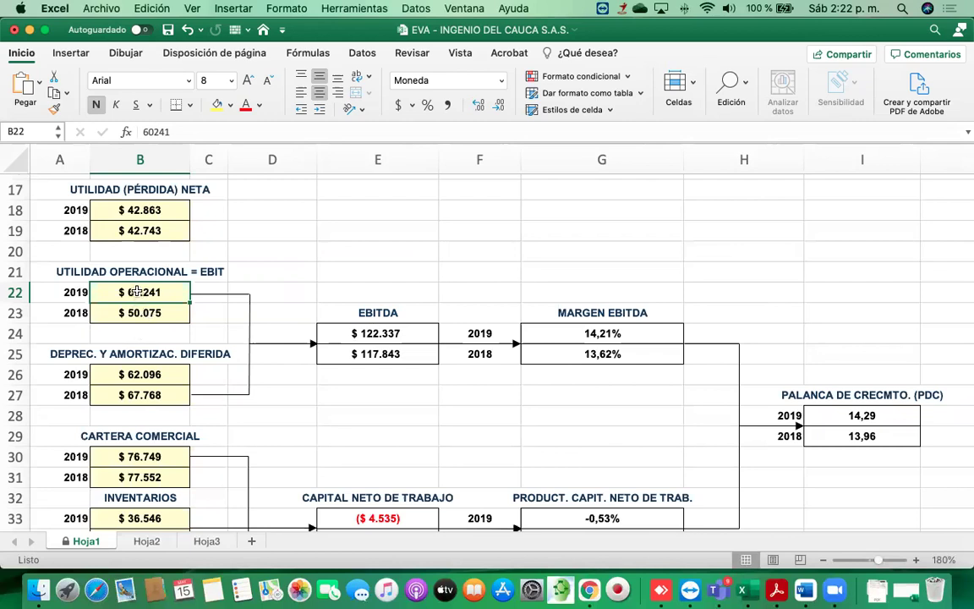
left_click(152, 313)
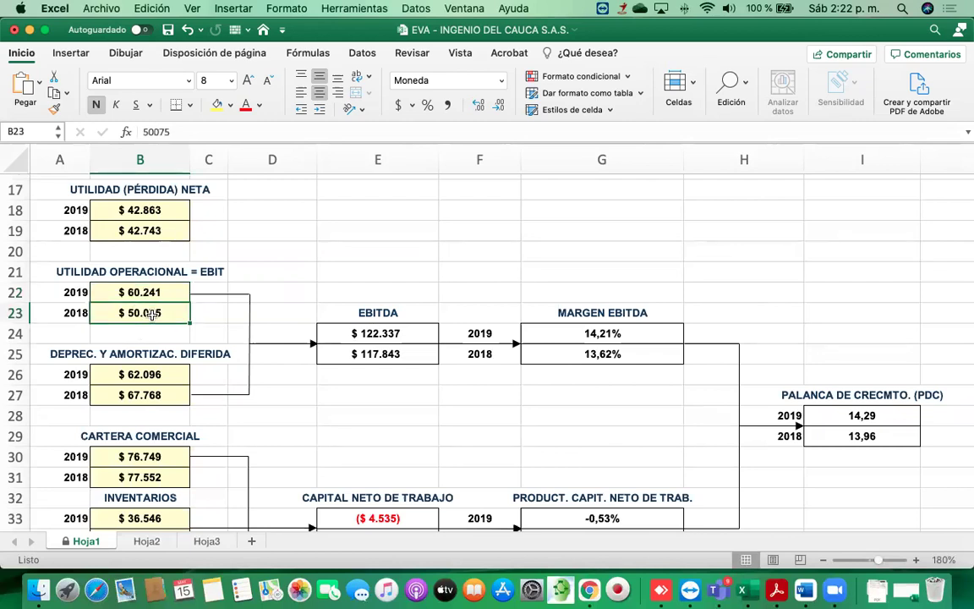
left_click(167, 292)
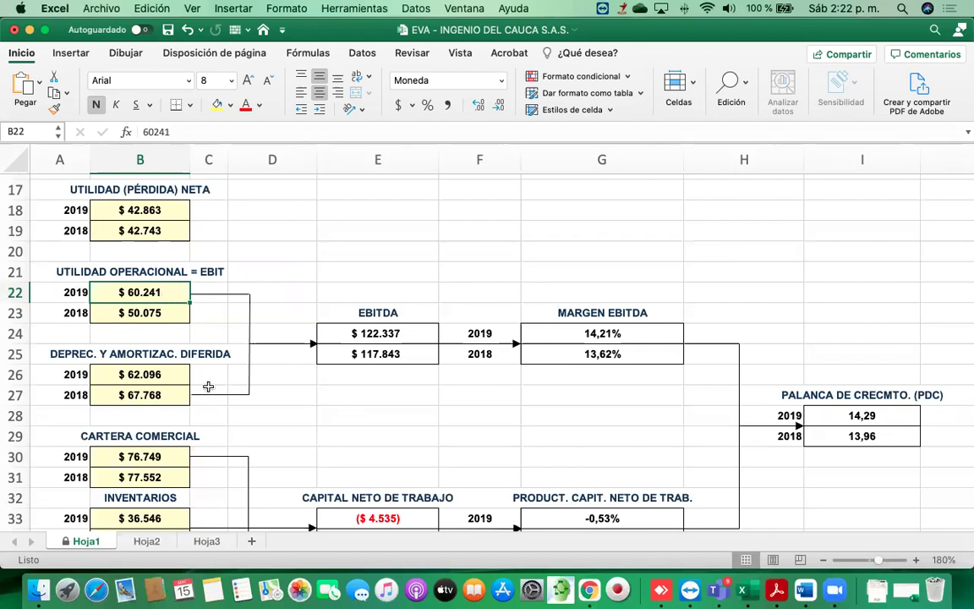
Compare the Deprec. y Amortizac. Diferida of 2018 in B27 with that of 2019 in B26.
left_click(142, 394)
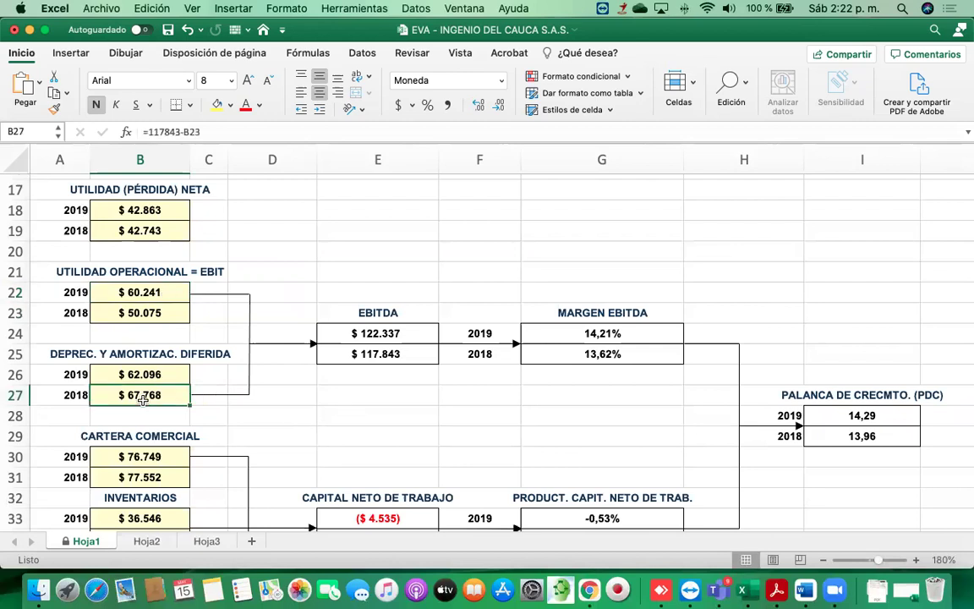
left_click(140, 374)
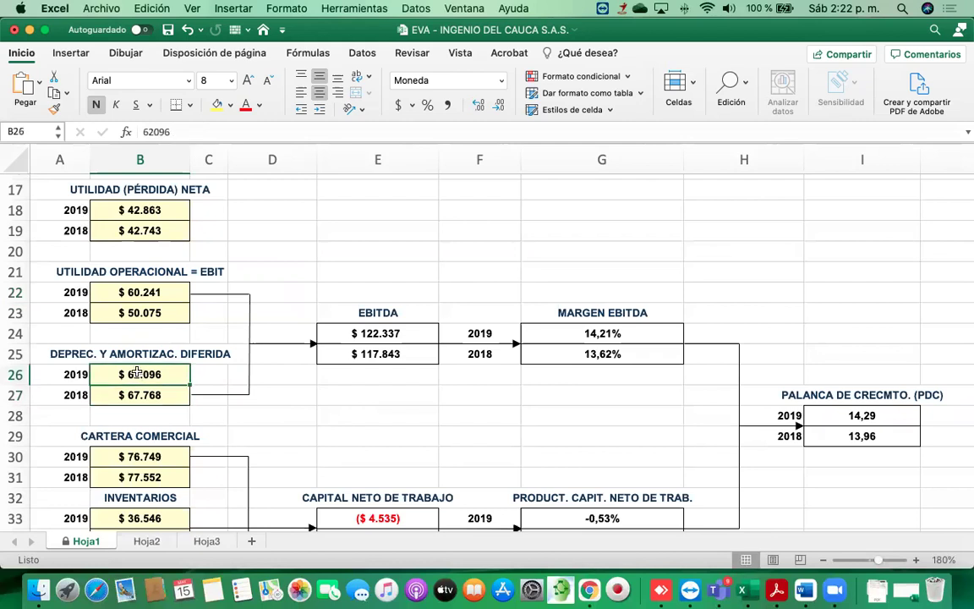
left_click(147, 396)
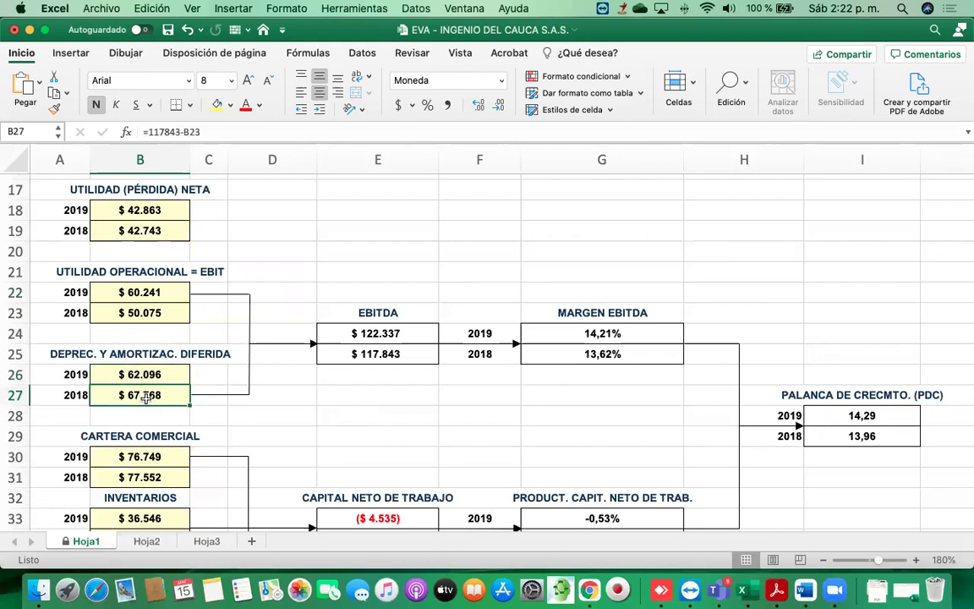
Trace the 2019 EBITDA in E24 to its EBIT in B22 and its depreciation and amortization in B26.
left_click(137, 291)
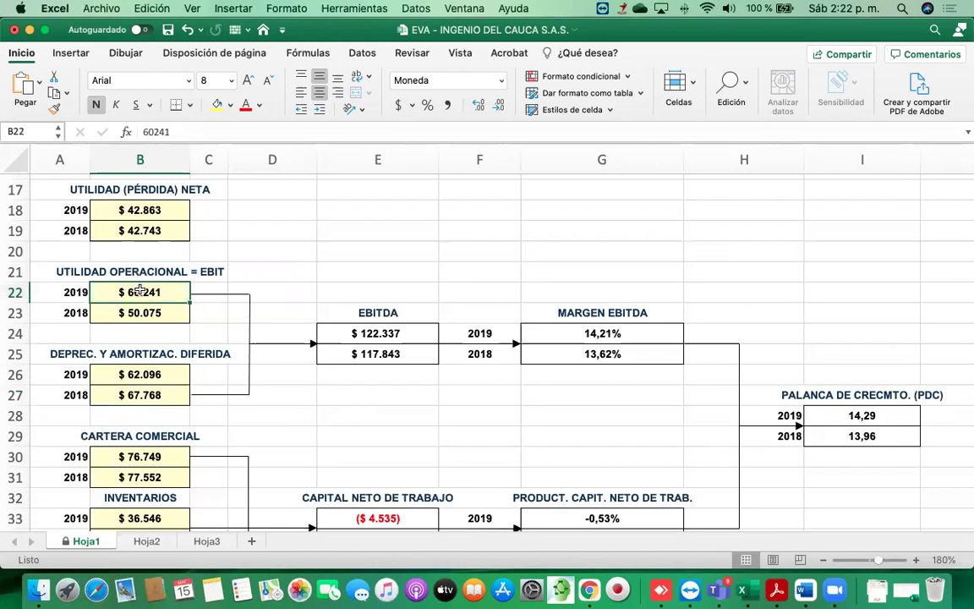
left_click(136, 374)
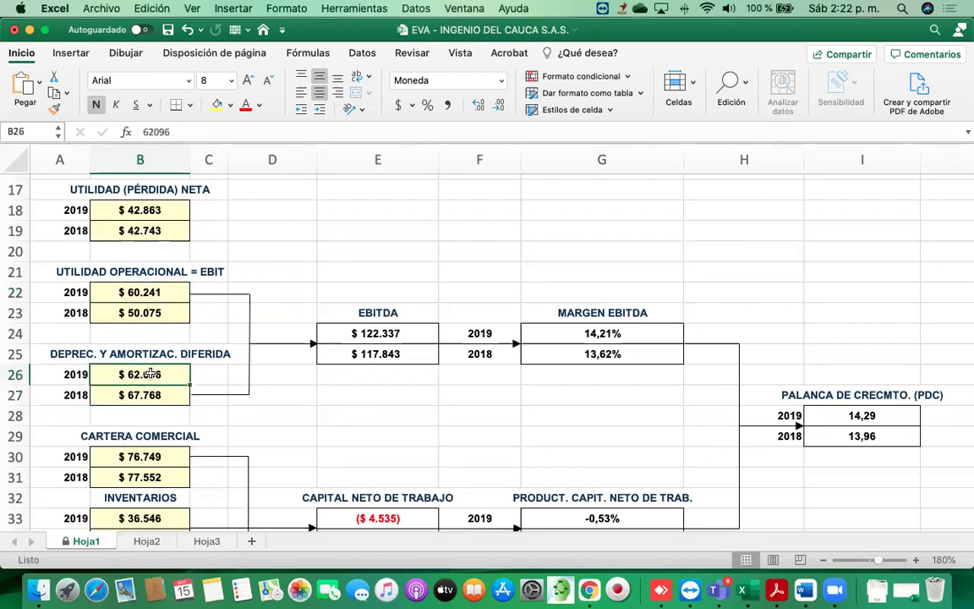
left_click(369, 337)
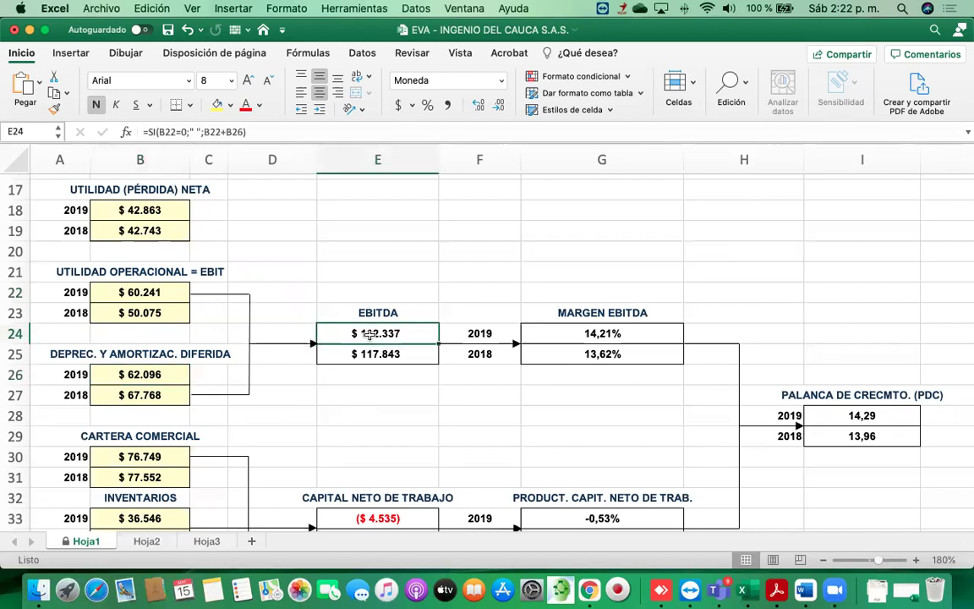
Review the change in depreciation and amortization between 2019 and 2018 in B26 and B27.
left_click(151, 374)
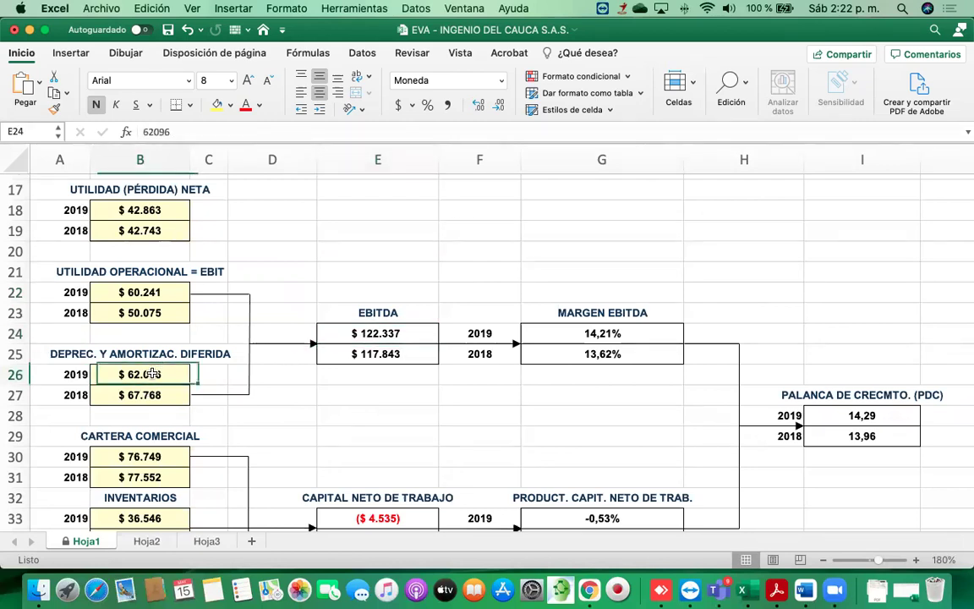
left_click(145, 396)
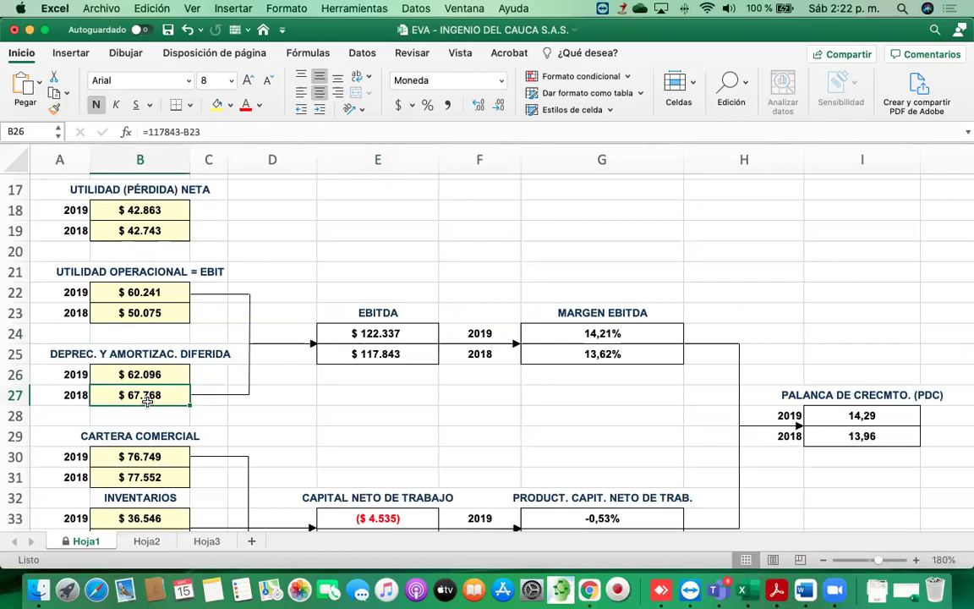
left_click(135, 374)
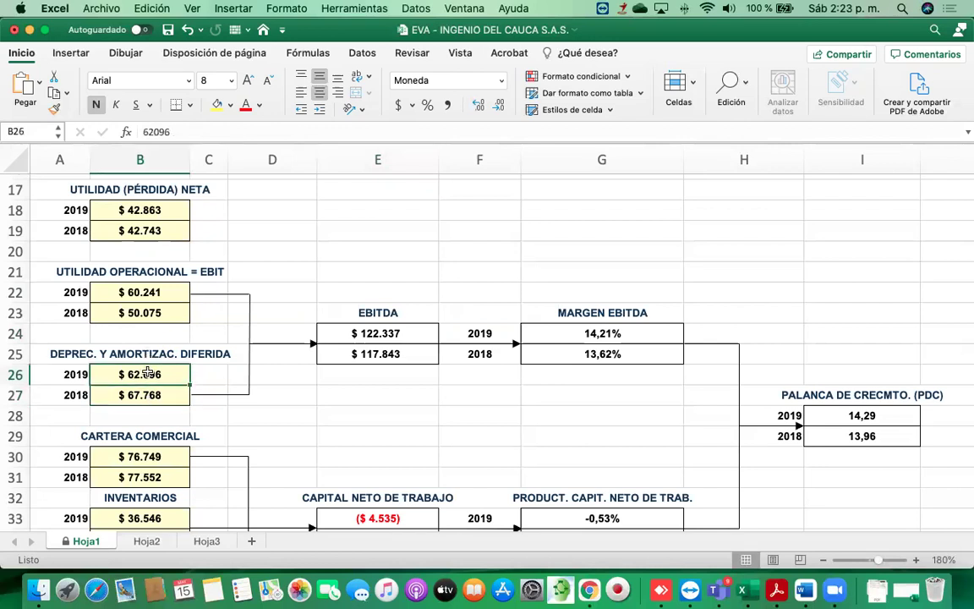
left_click(148, 398)
left_click(137, 374)
left_click(128, 395)
Relate the 2018 EBIT in B23 and the depreciation amounts in B27 and B26 to the 2019 EBITDA in E24.
left_click(136, 313)
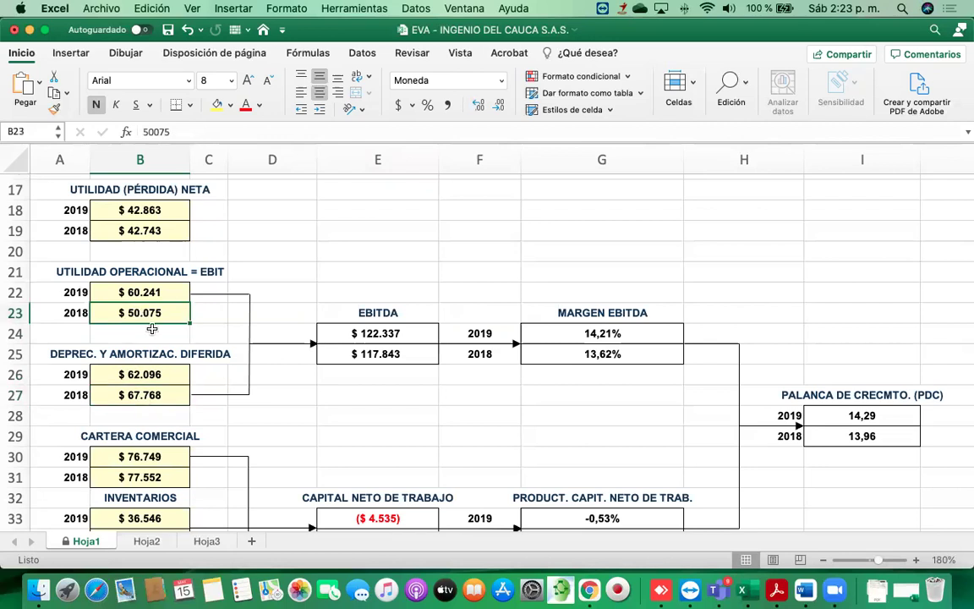
left_click(153, 402)
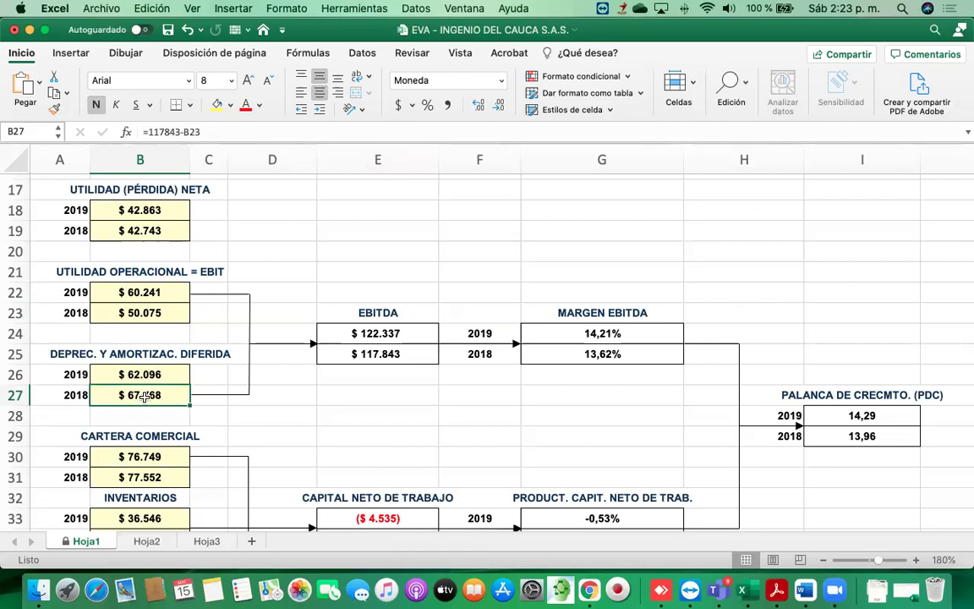
left_click(143, 375)
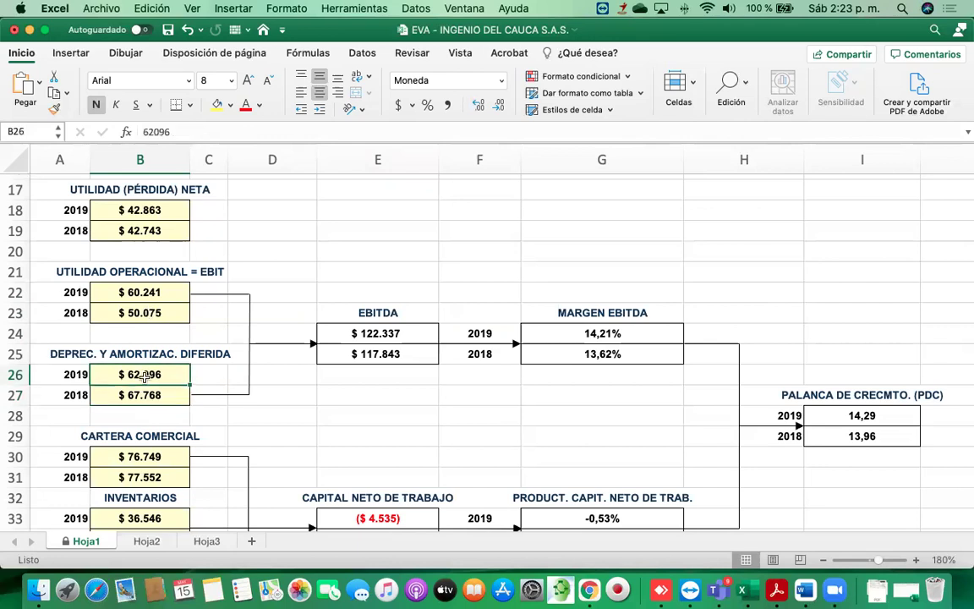
left_click(322, 334)
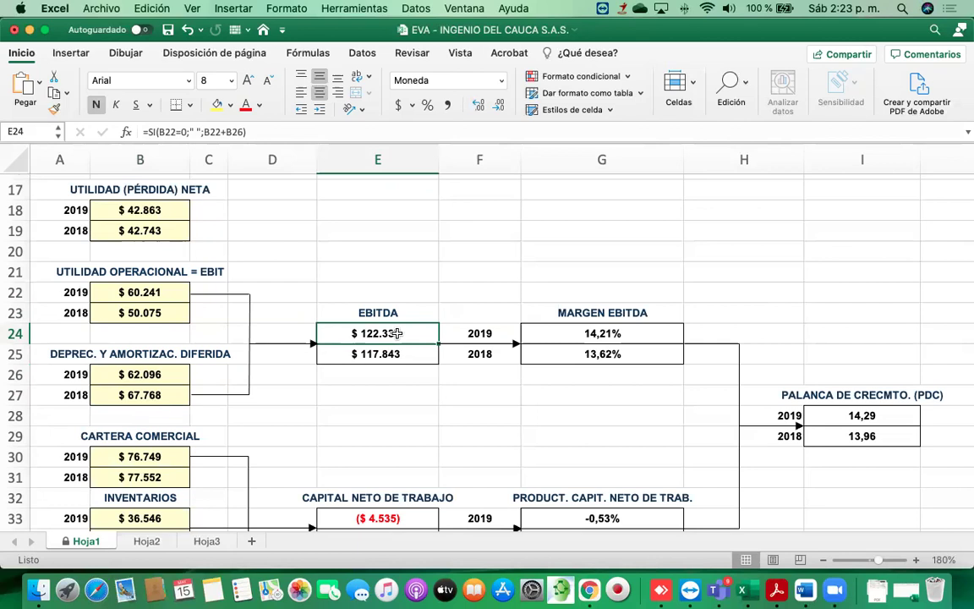
Check the 2019 Margen EBITDA formula in G24 against the EBITDA in E24 and the EBIT in B22.
left_click(607, 333)
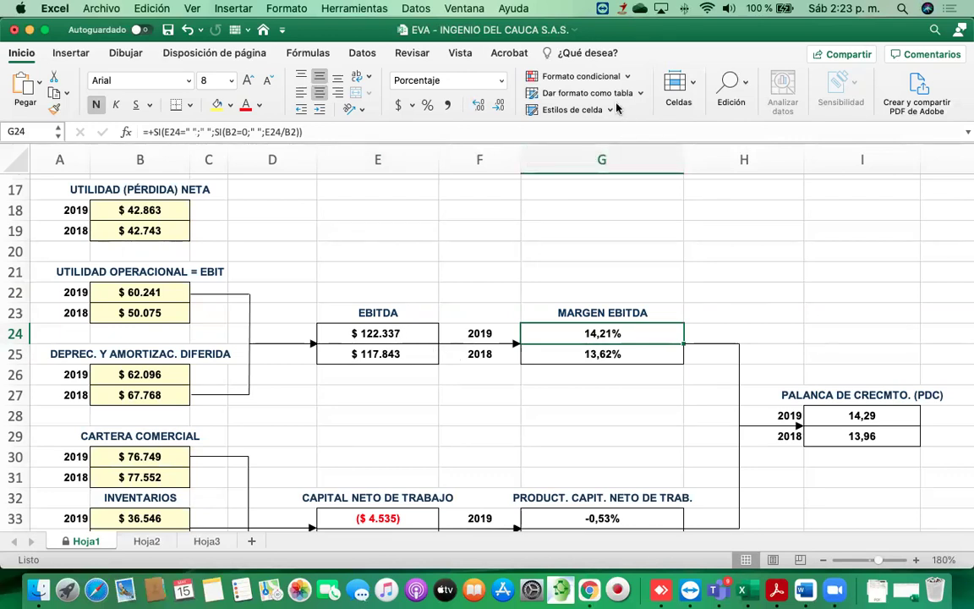
left_click(376, 334)
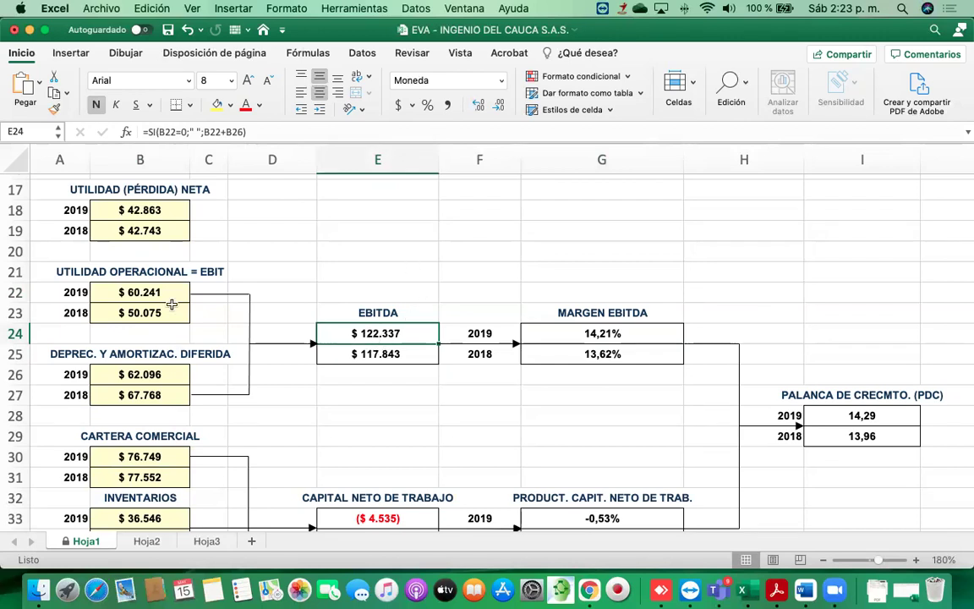
left_click(141, 291)
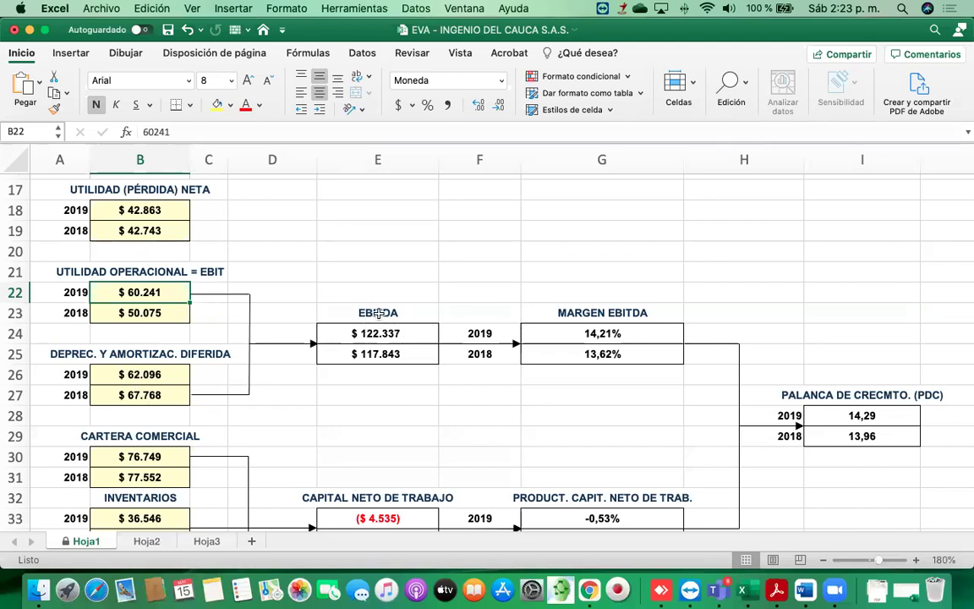
Examine the Capital Neto de Trabajo block for 2019 and 2018, including the 2018 formula in E34.
scroll(389, 290, "down", 2)
scroll(389, 290, "right", 2)
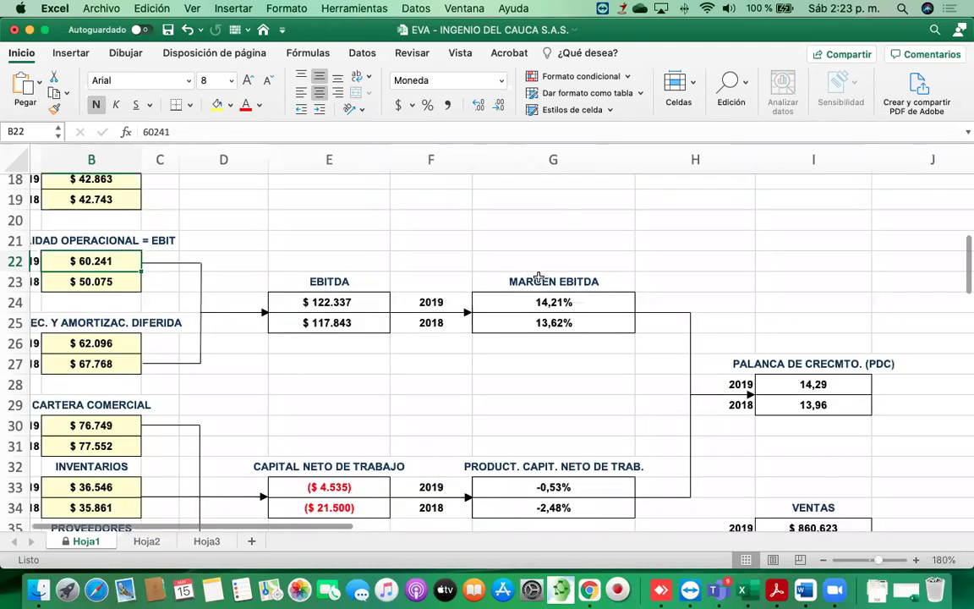
scroll(520, 251, "down", 5)
scroll(520, 250, "right", 1)
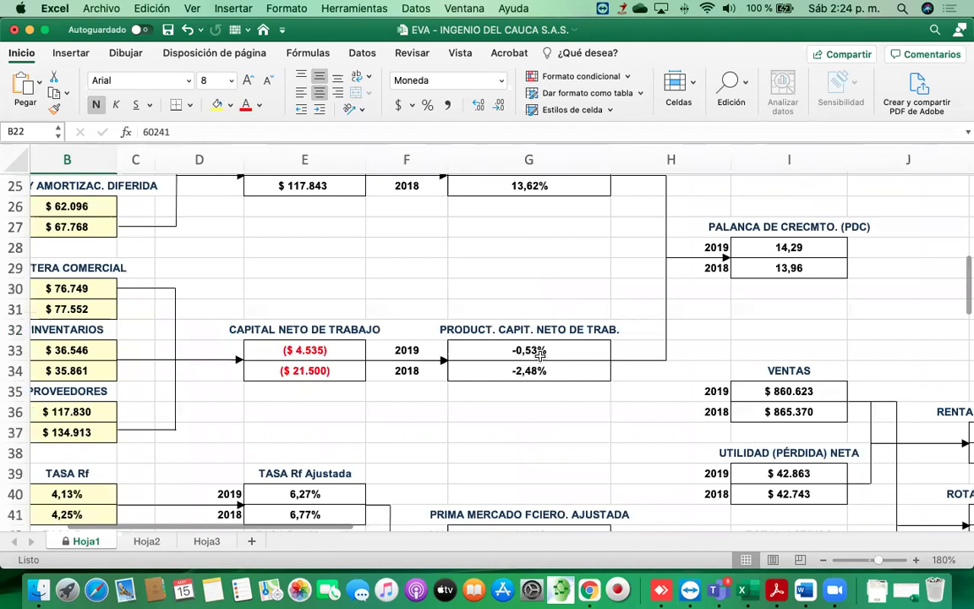
scroll(539, 353, "down", 2)
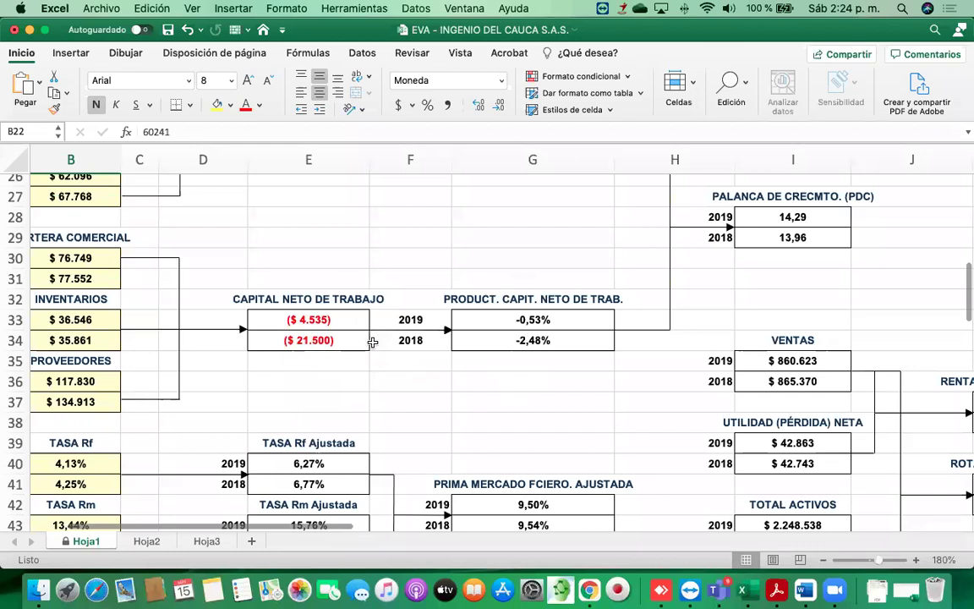
key("ctrl+z")
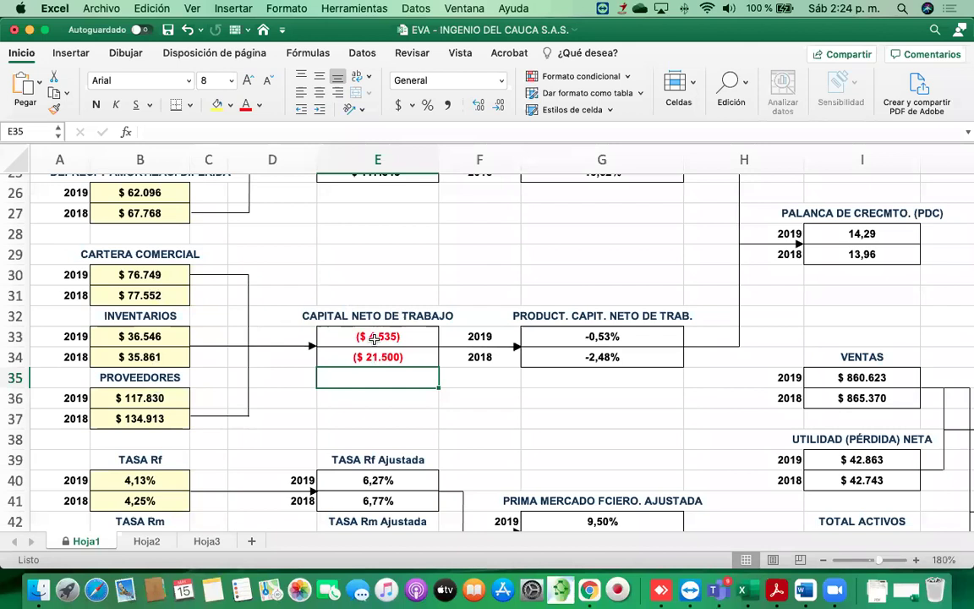
left_click(364, 359)
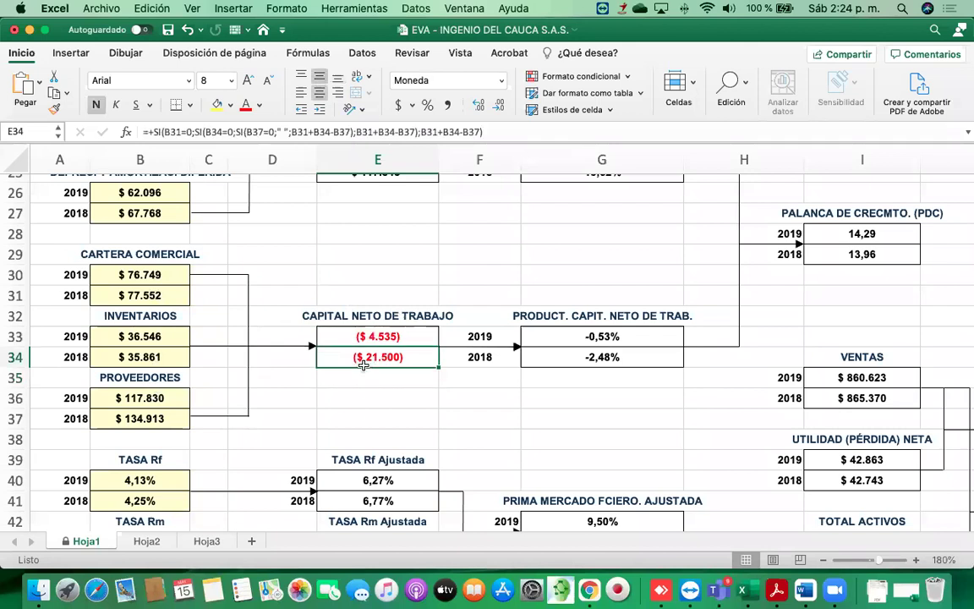
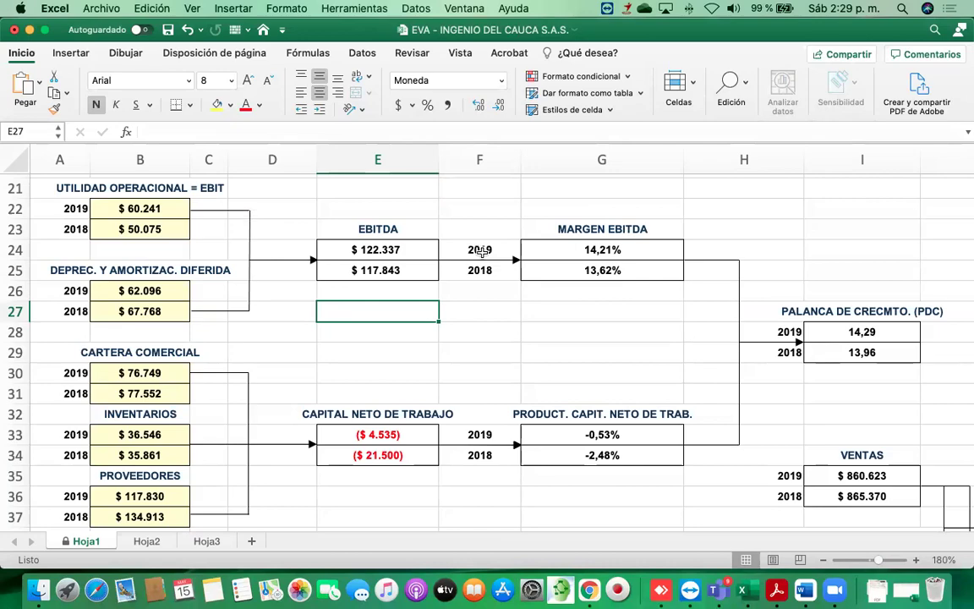
scroll(518, 243, "up", 5)
scroll(519, 245, "down", 7)
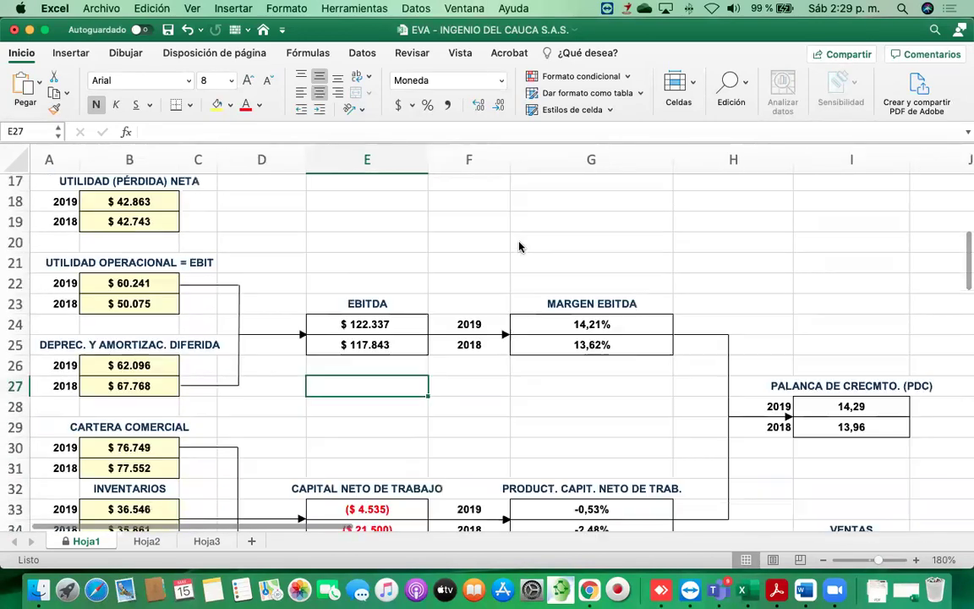
Compare the Margen EBITDA formulas in G25 and G24 with the EBITDA formulas in E25 and E24.
scroll(520, 246, "right", 1)
scroll(520, 246, "up", 4)
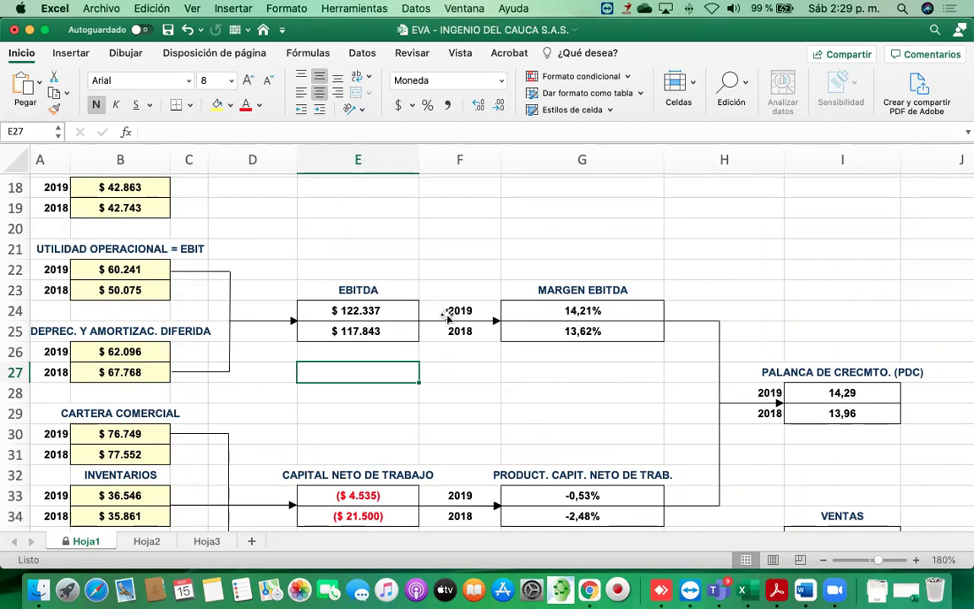
left_click(580, 331)
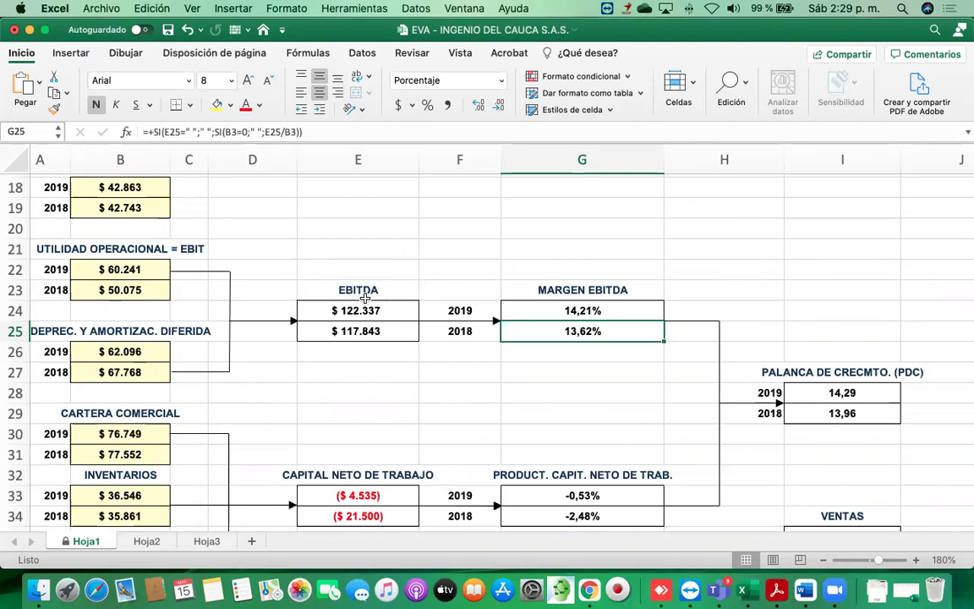
left_click(573, 310)
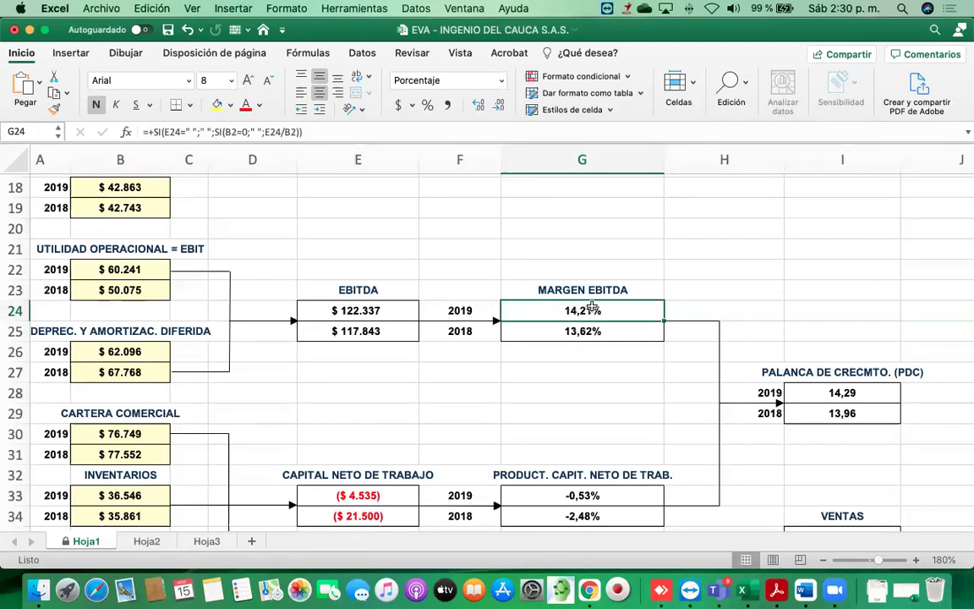
left_click(358, 312)
left_click(365, 331)
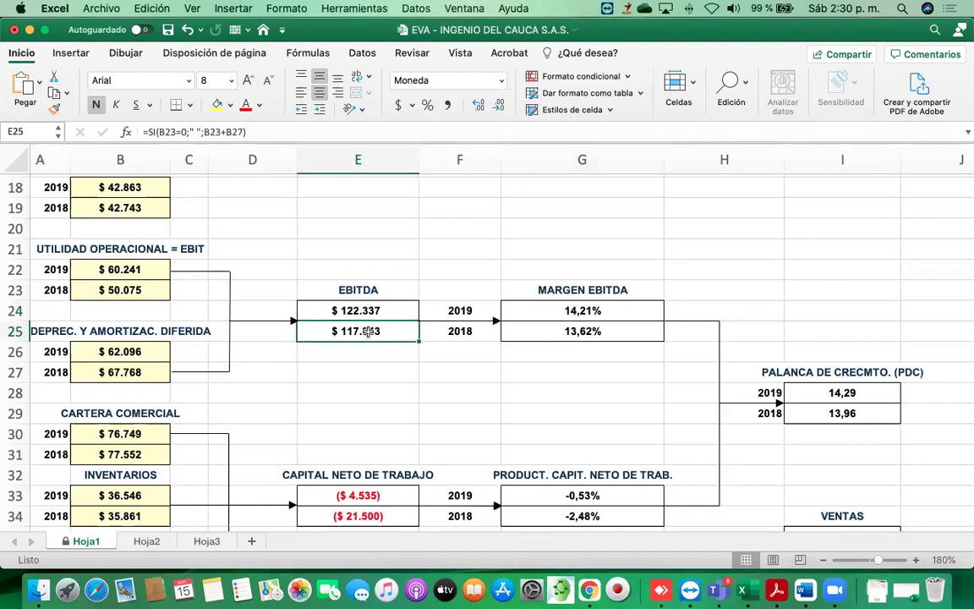
scroll(397, 313, "left", 1)
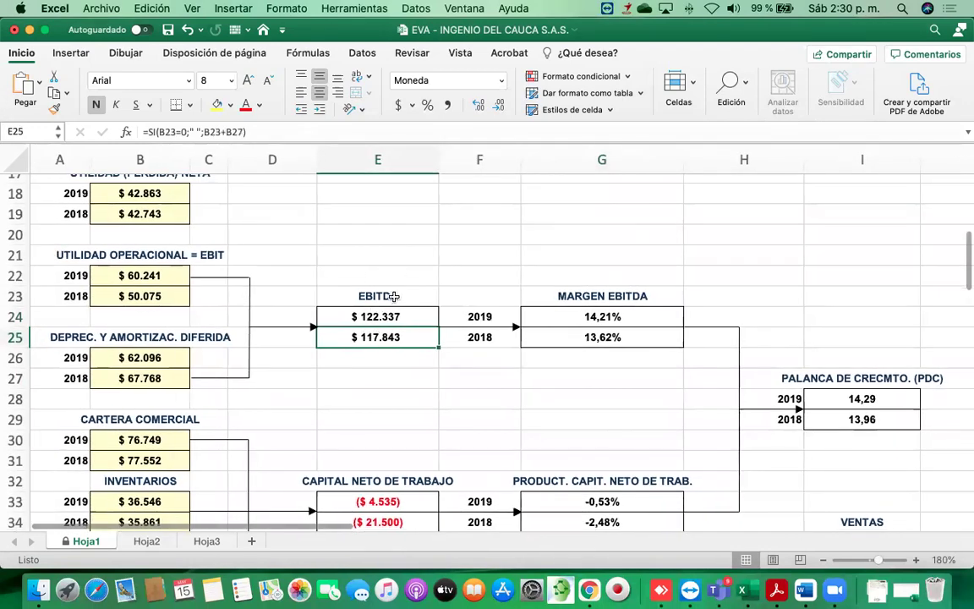
left_click(385, 316)
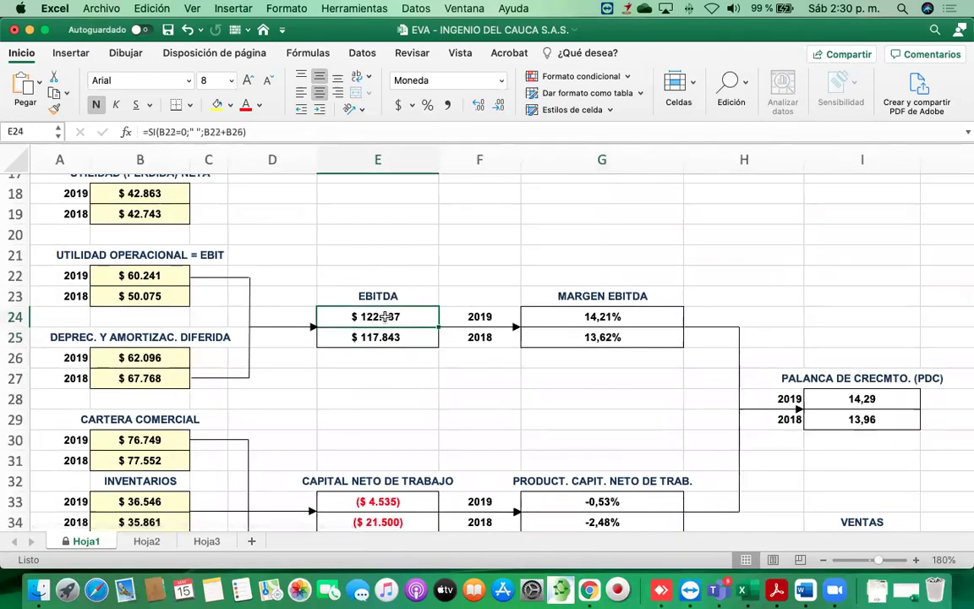
Trace the 2019 EBITDA in E24 through the EBIT in B22 and B23 and the depreciation amounts in B26 and B27.
left_click(142, 274)
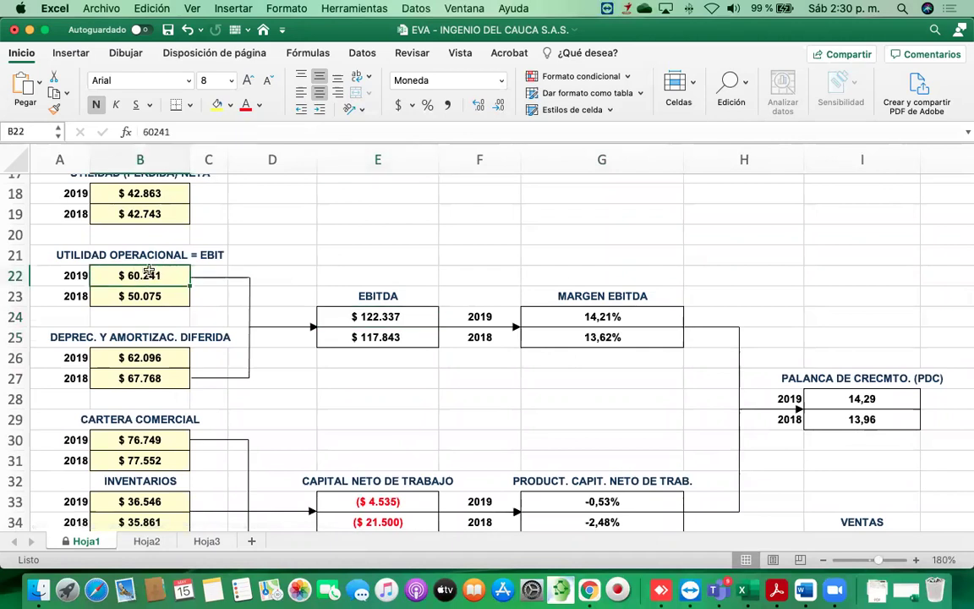
left_click(149, 295)
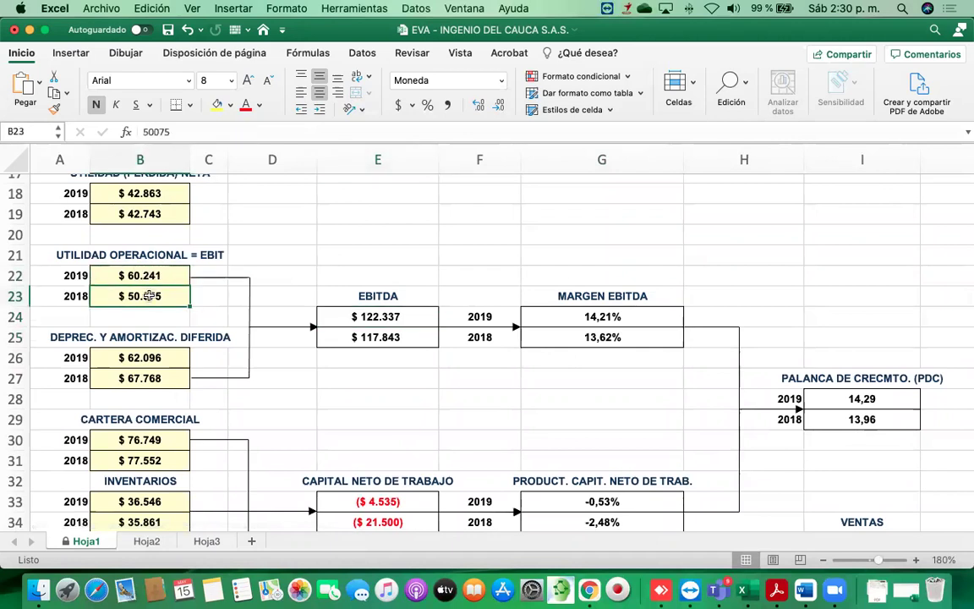
left_click(148, 356)
left_click(149, 379)
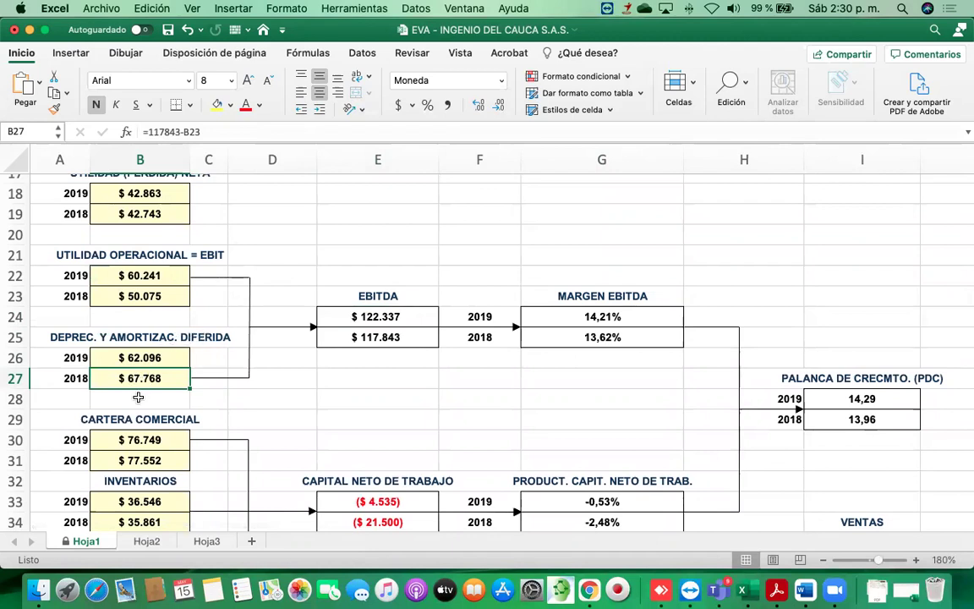
left_click(141, 359)
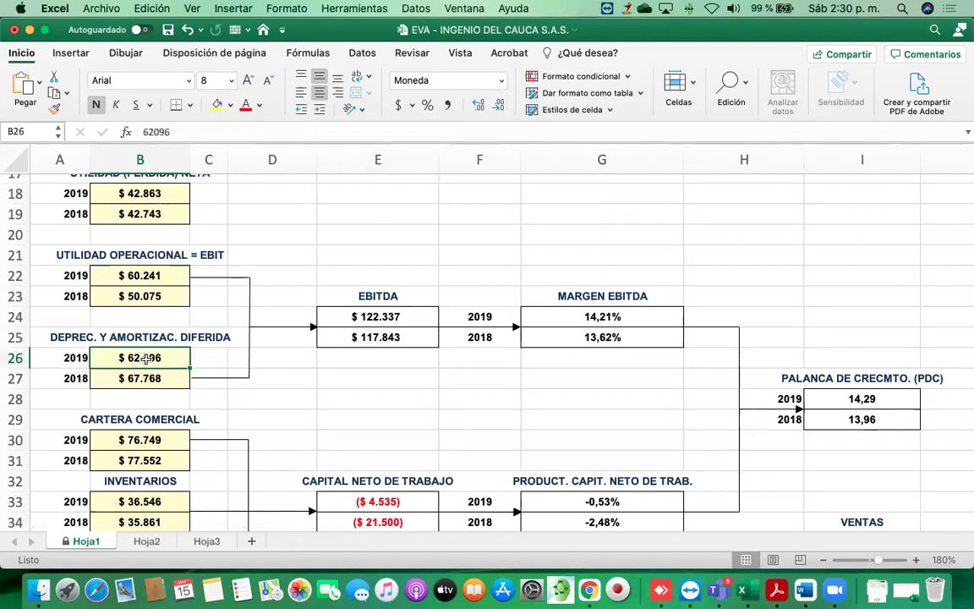
left_click(140, 276)
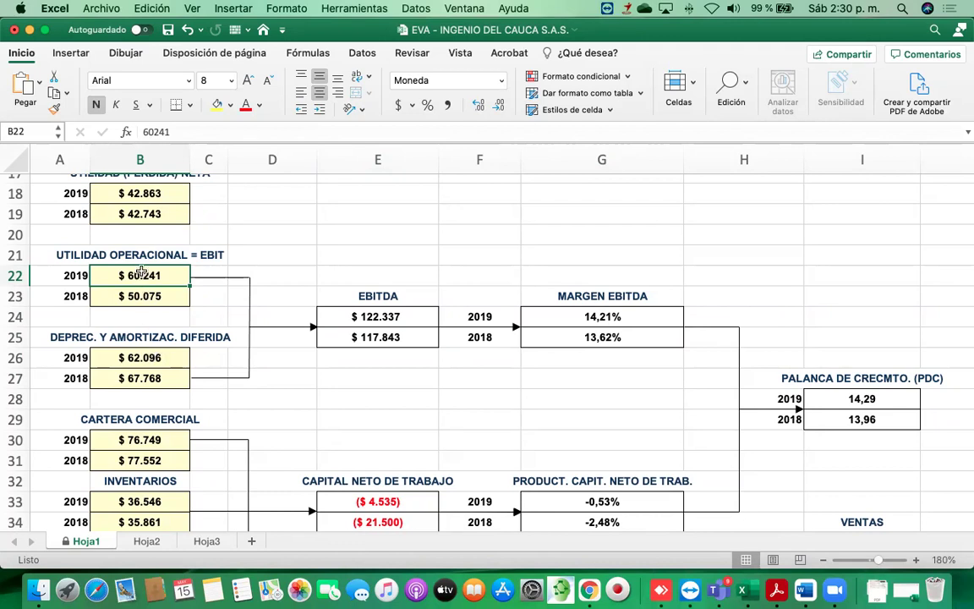
left_click(355, 316)
Look over the Cartera Comercial, Inventarios and Proveedores blocks that feed the Capital Neto de Trabajo.
scroll(358, 315, "down", 2)
scroll(358, 314, "right", 1)
scroll(358, 315, "down", 3)
scroll(358, 315, "right", 1)
scroll(505, 341, "down", 1)
scroll(505, 342, "down", 4)
scroll(505, 341, "left", 2)
scroll(504, 342, "up", 2)
scroll(504, 341, "right", 1)
scroll(505, 341, "left", 1)
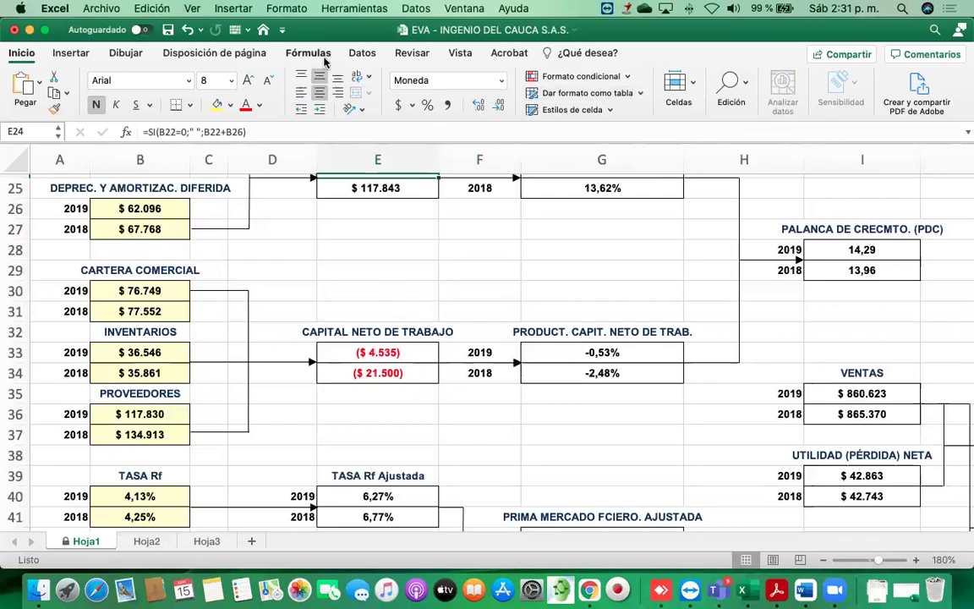
left_click(386, 287)
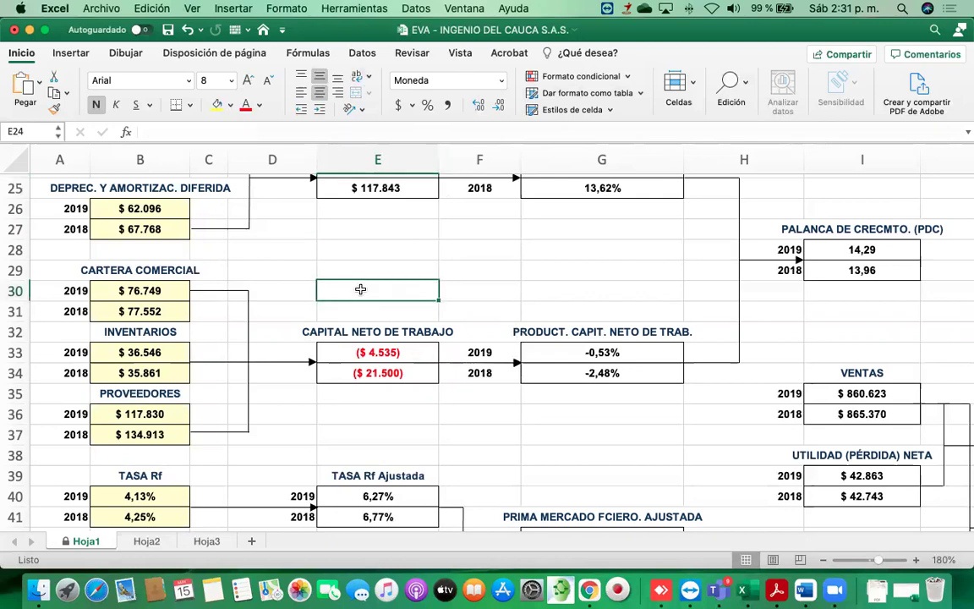
left_click(267, 271)
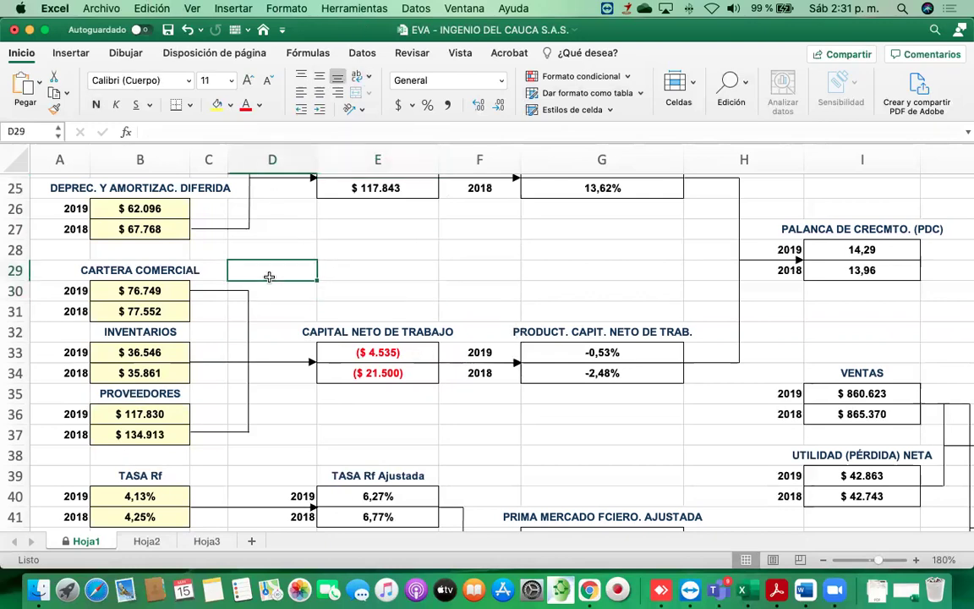
scroll(267, 284, "down", 5)
scroll(268, 285, "up", 5)
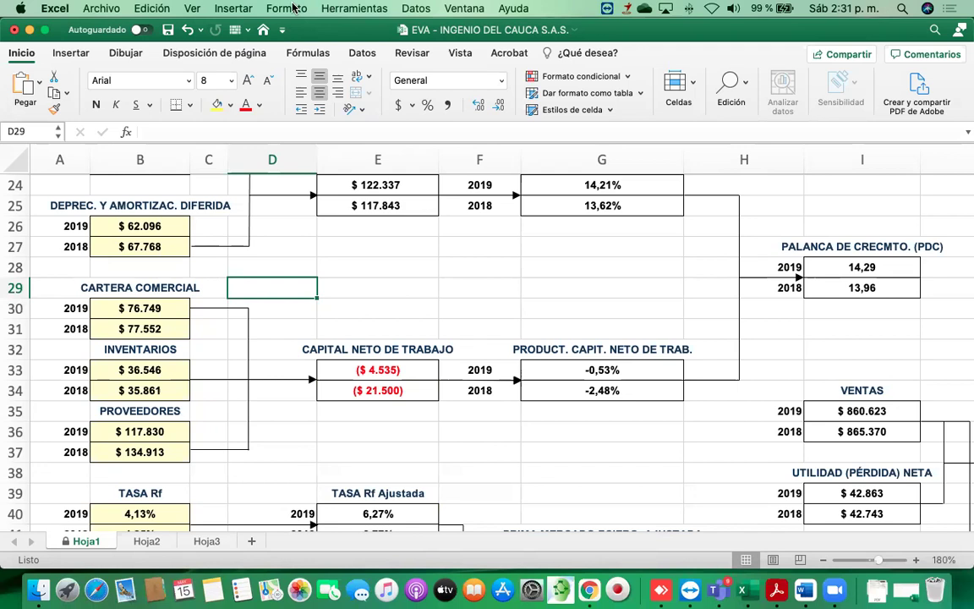
left_click(332, 263)
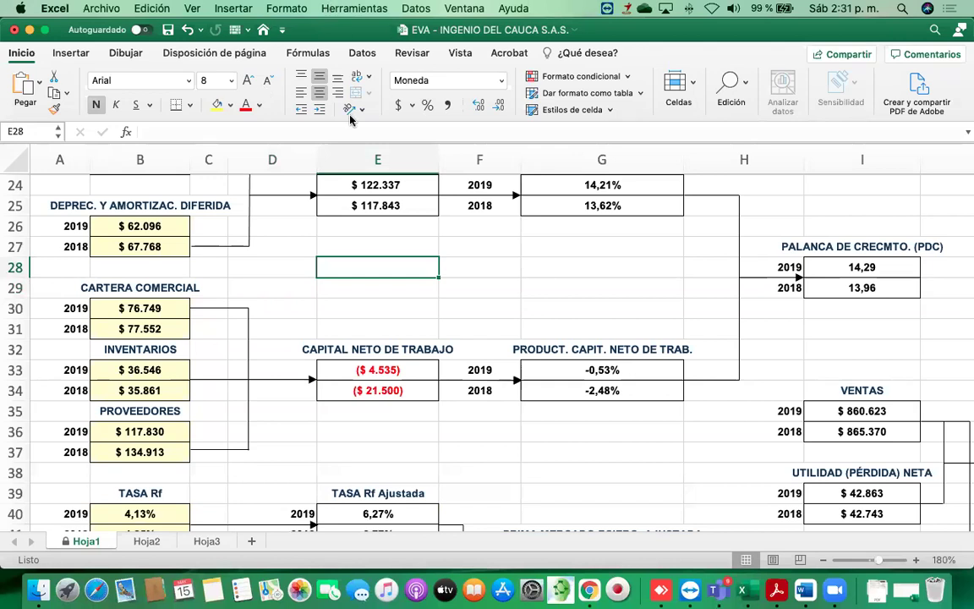
left_click(301, 110)
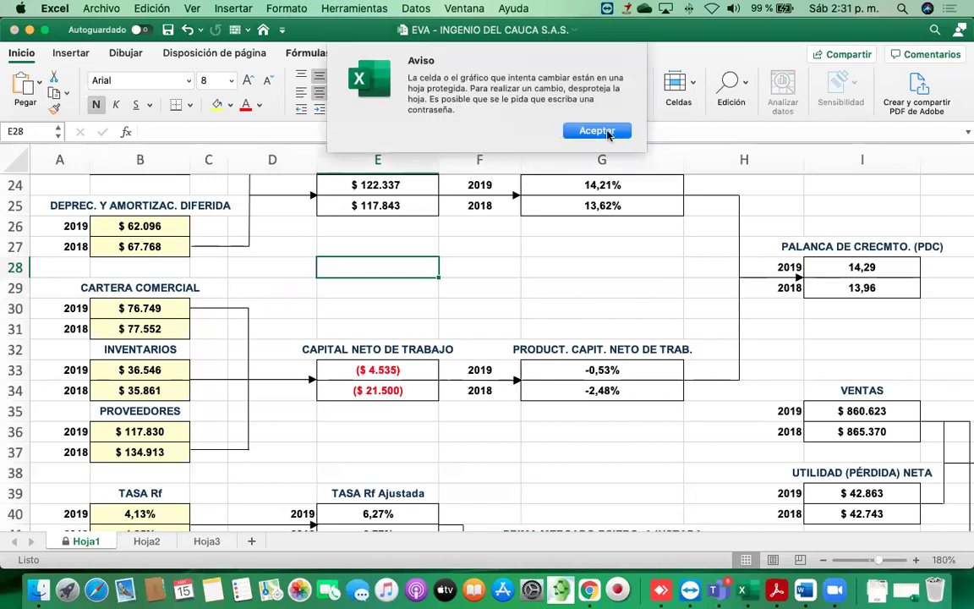
left_click(597, 131)
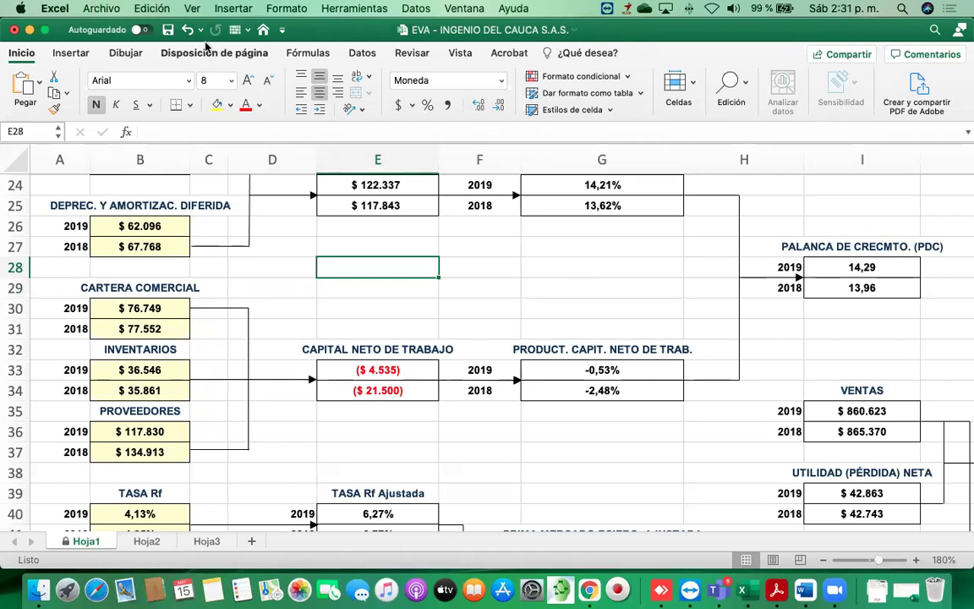
left_click(269, 264)
scroll(273, 220, "down", 5)
scroll(278, 250, "up", 10)
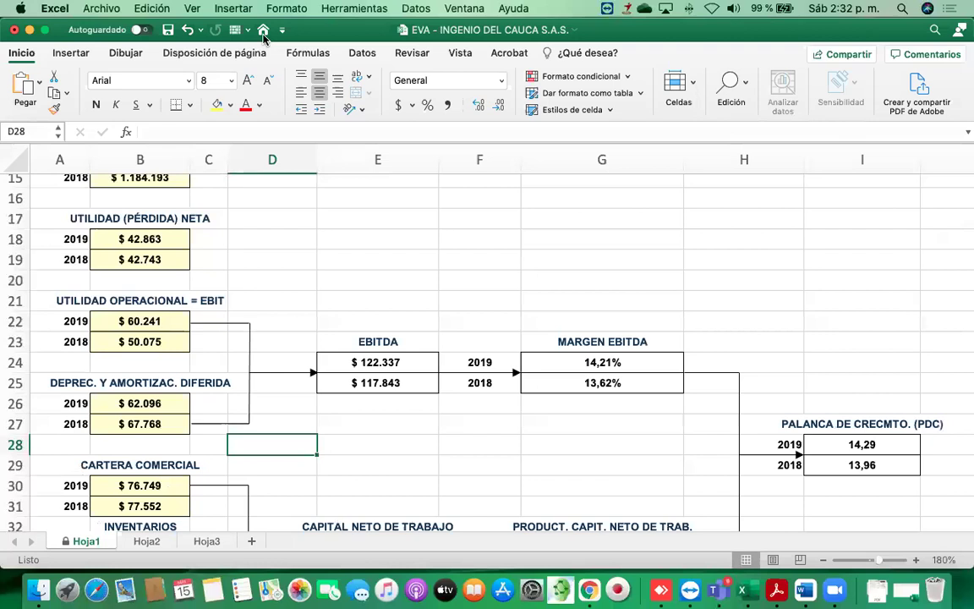
scroll(373, 267, "down", 1)
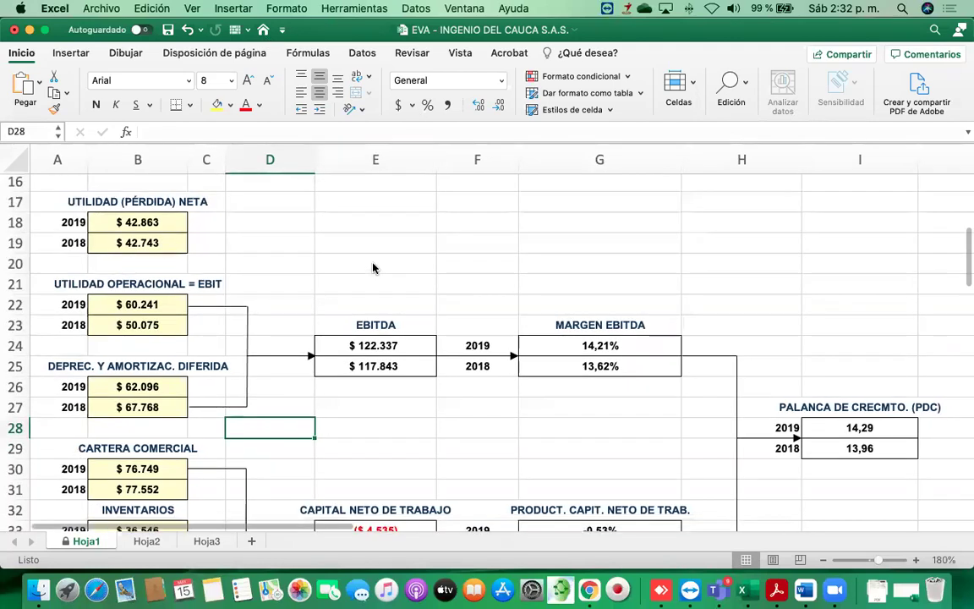
scroll(374, 267, "down", 3)
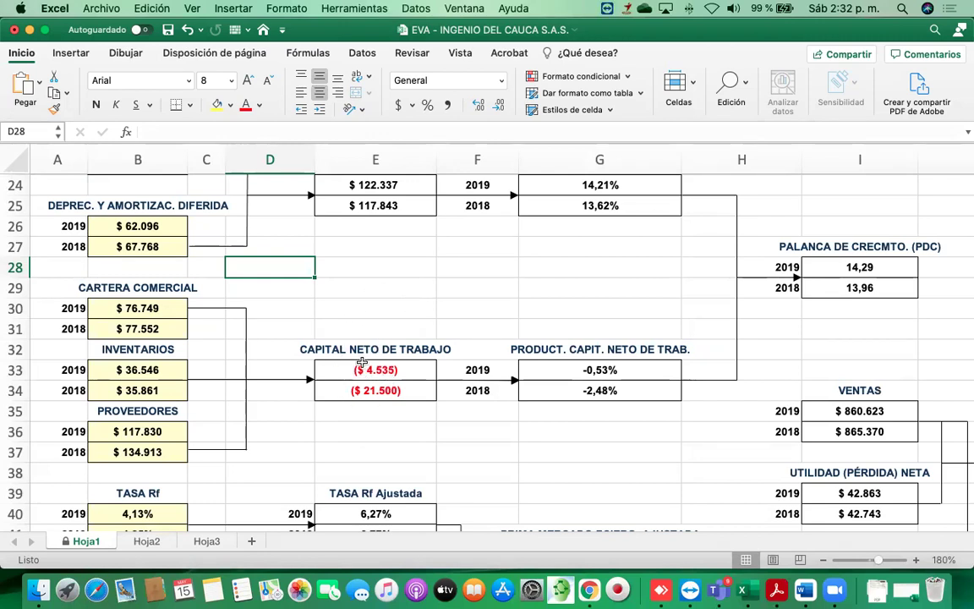
left_click(389, 306)
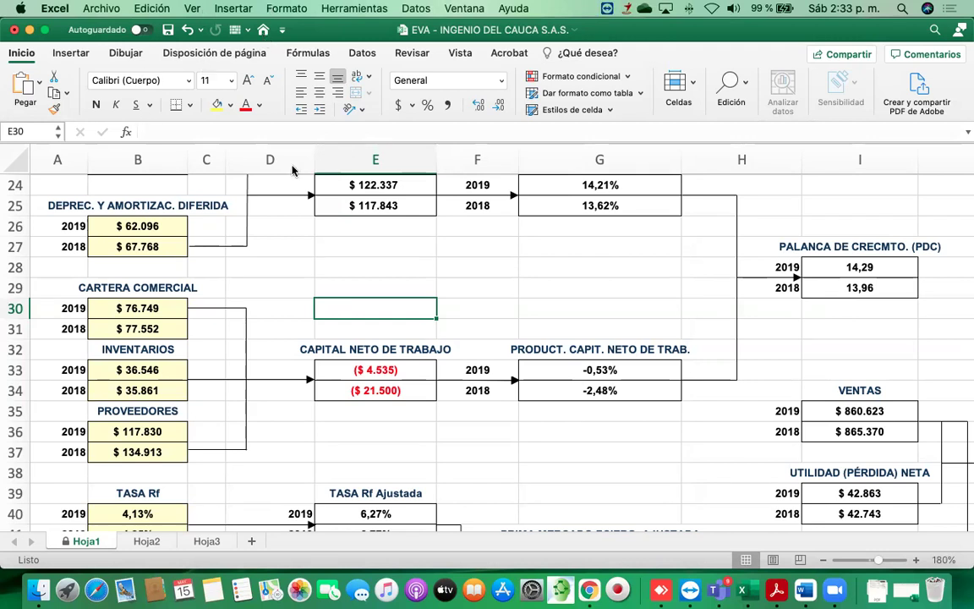
Check the 2019 Capital Neto de Trabajo formula in E33 against its Cartera Comercial, Inventarios and Proveedores components.
left_click(377, 375)
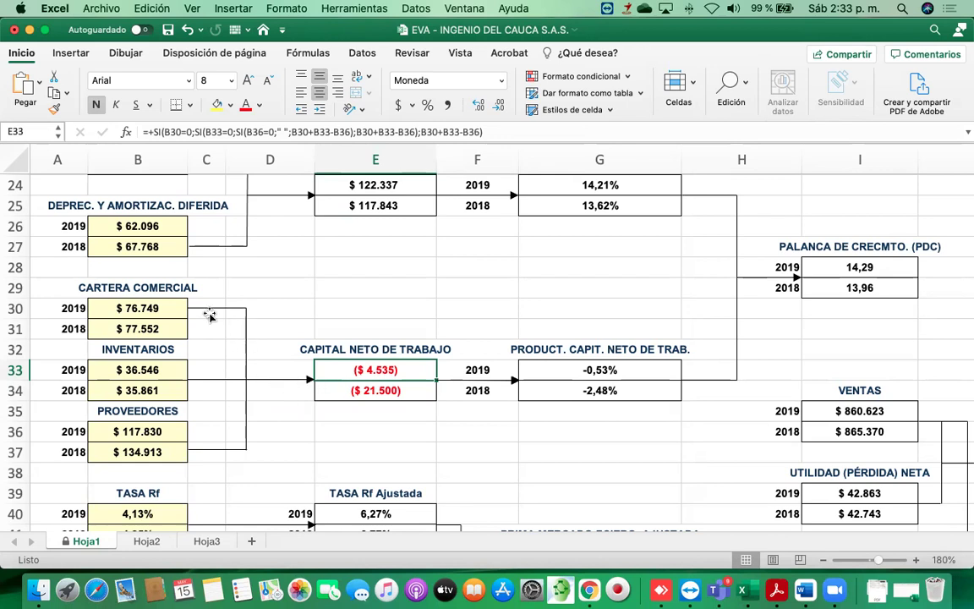
left_click(145, 289)
left_click(136, 351)
left_click(153, 412)
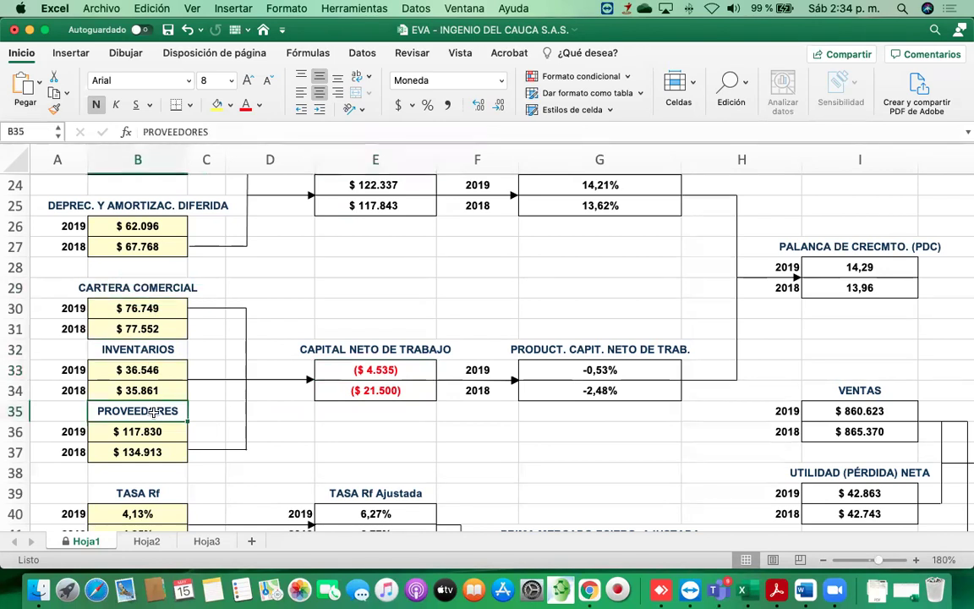
left_click(355, 370)
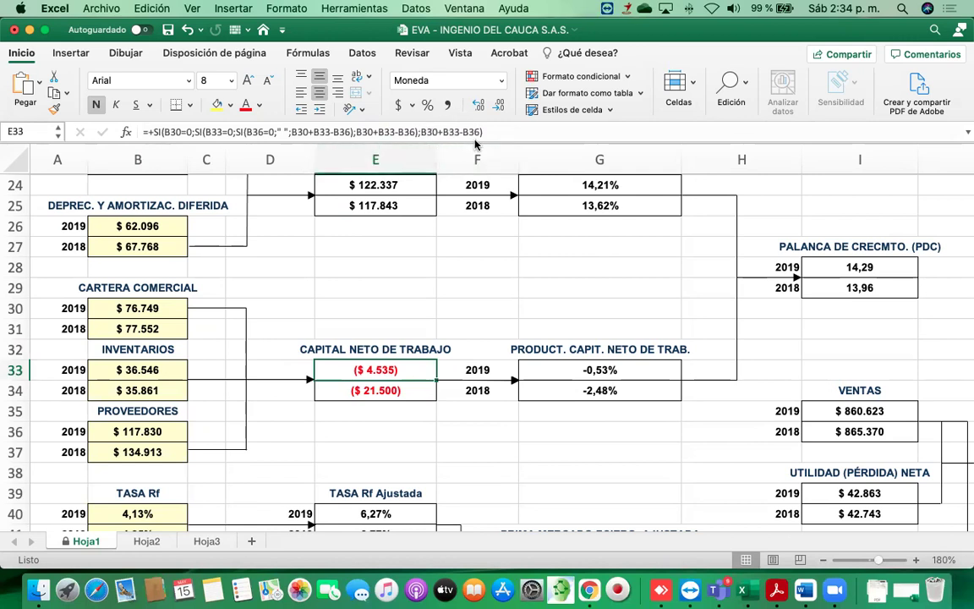
Relate the 2019 amounts in B30, B33 and B36 to the Capital Neto de Trabajo in E33.
left_click(153, 307)
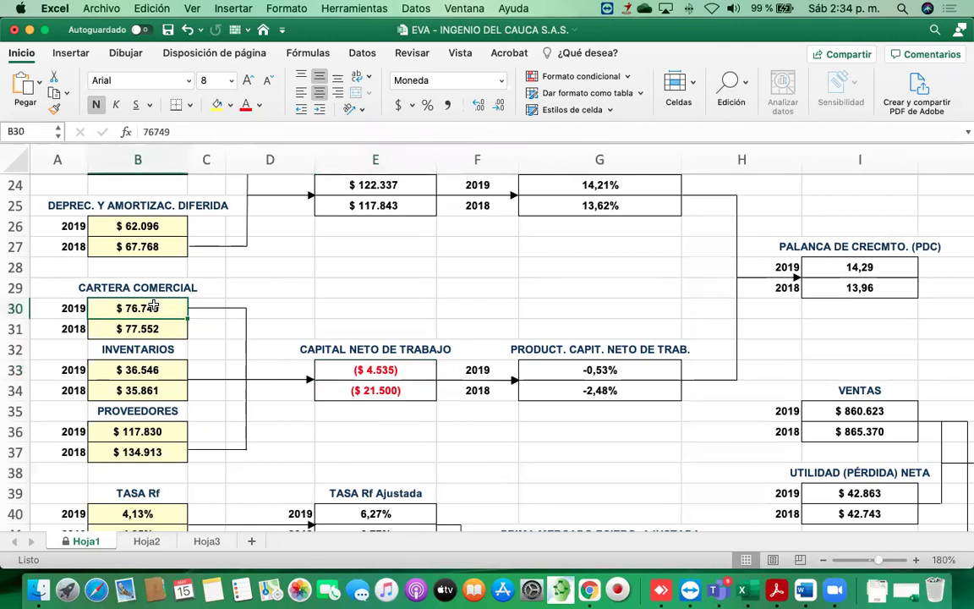
left_click(165, 372)
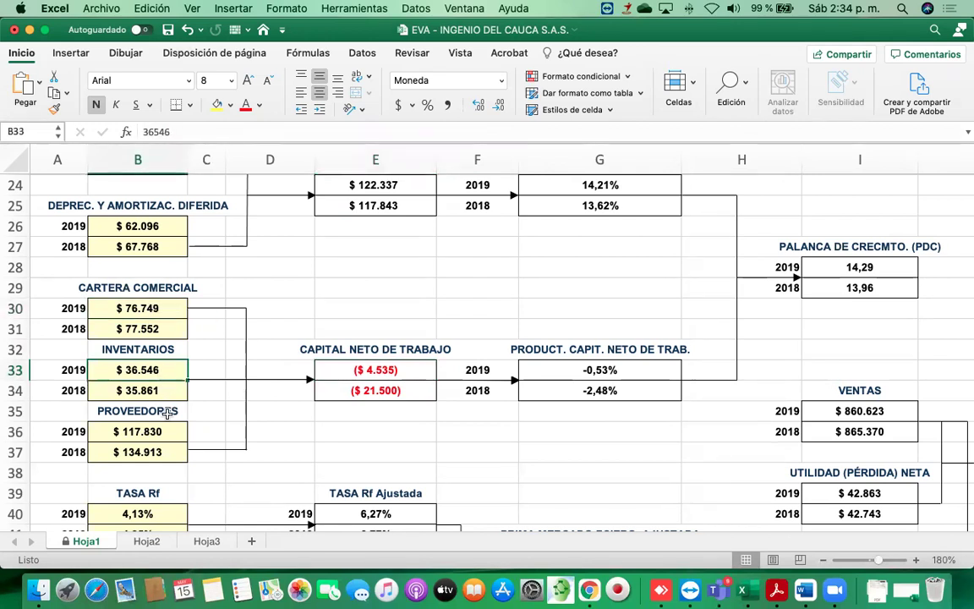
left_click(164, 432)
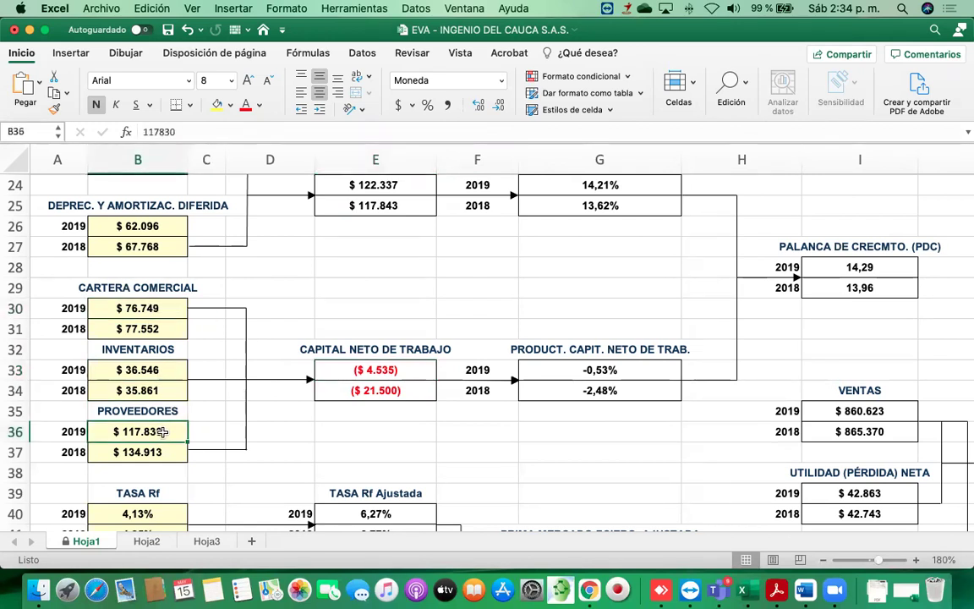
left_click(337, 372)
left_click(354, 429)
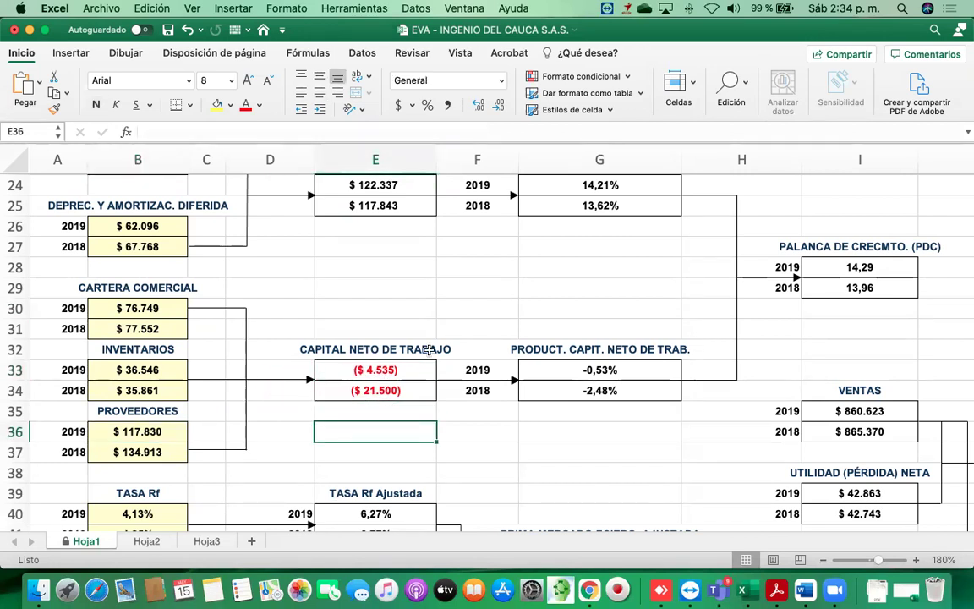
Compare the formulas in E34 and E33, and check the sum of B30 and B33 against the 2019 Proveedores in B36.
left_click(368, 389)
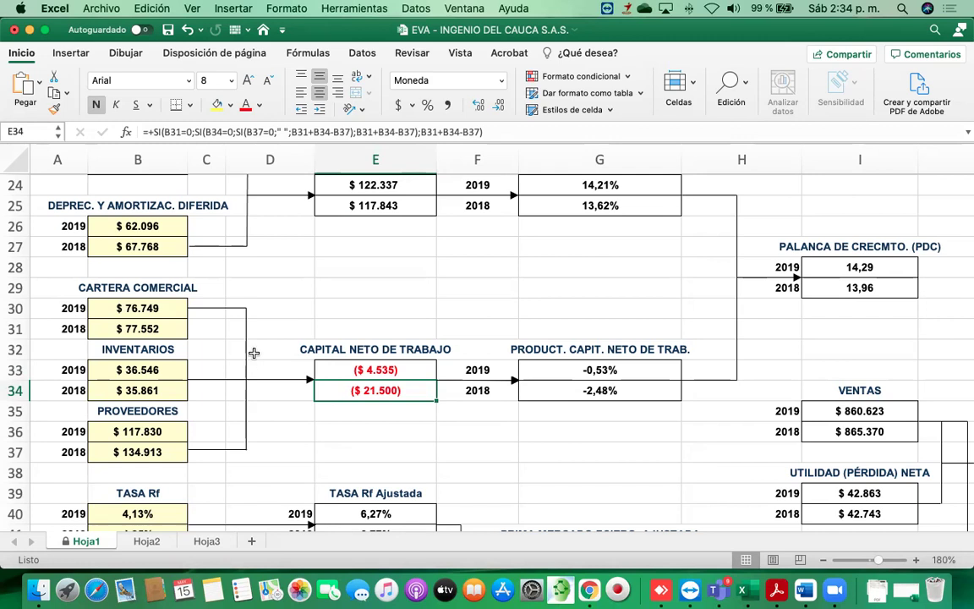
left_click(392, 370)
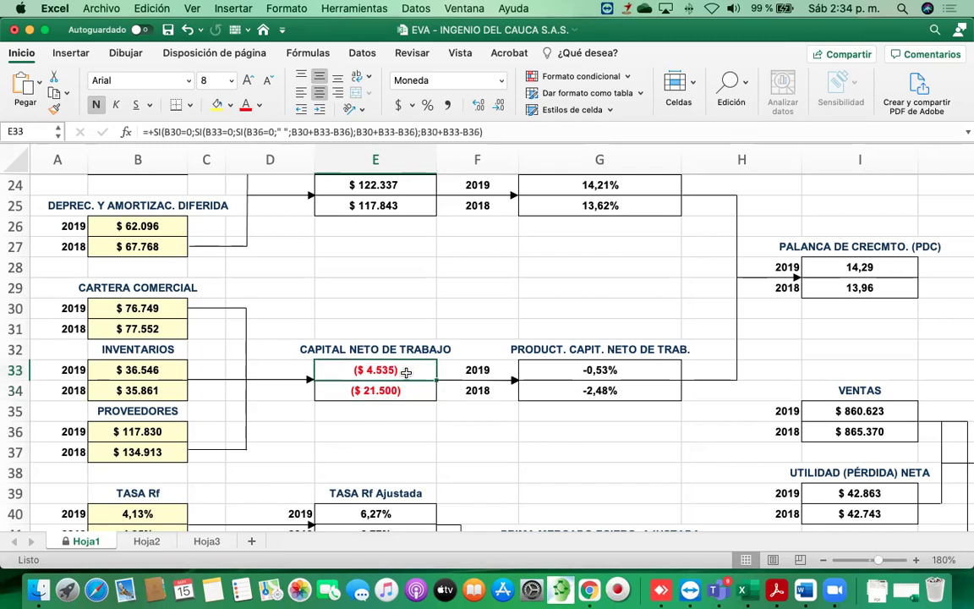
left_click(149, 309)
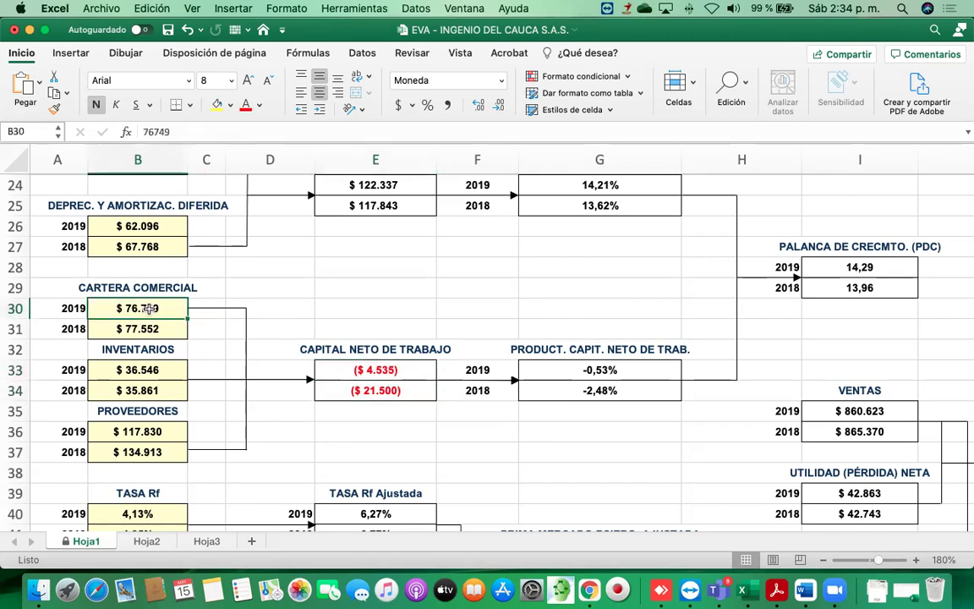
left_click(138, 369, "super")
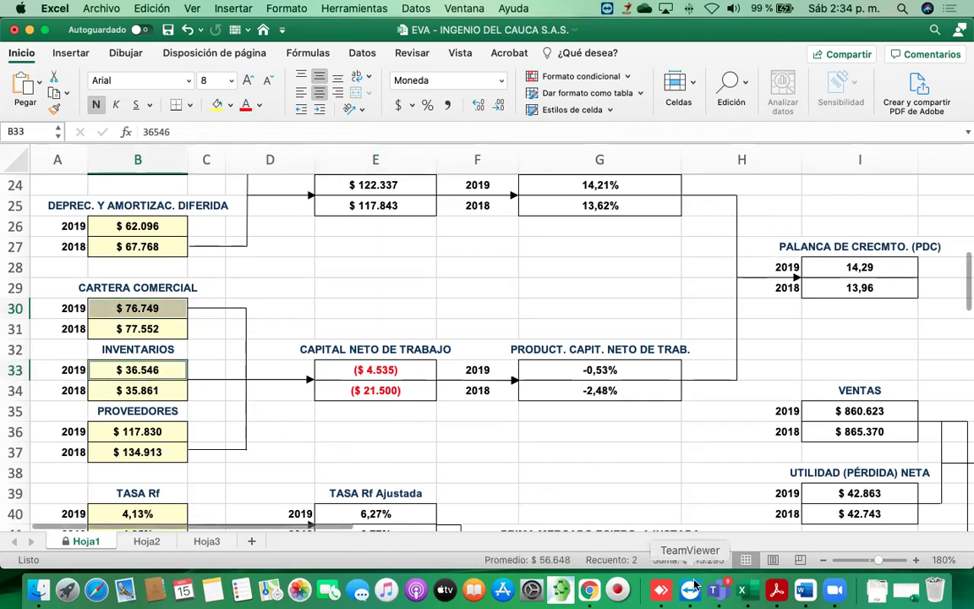
left_click(149, 433)
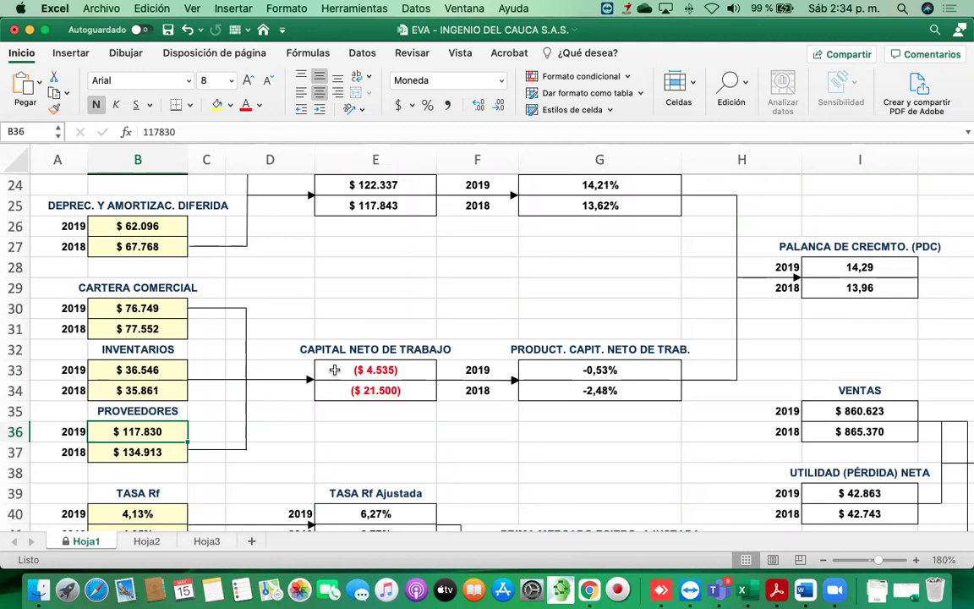
left_click(154, 309)
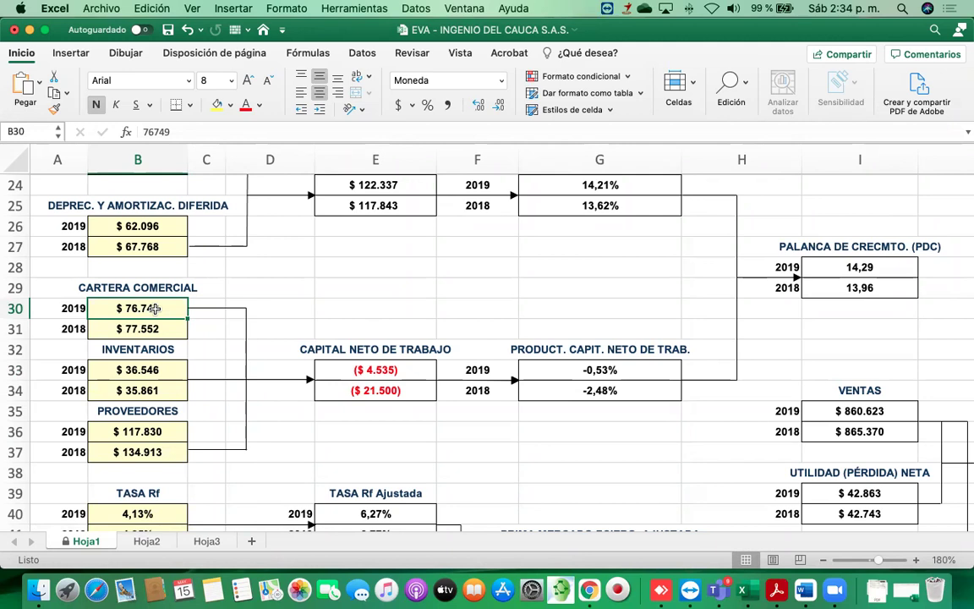
Compare the 2019 Cartera Comercial in B30 and Inventarios in B33 with the 2019 Proveedores in B36.
left_click(142, 369)
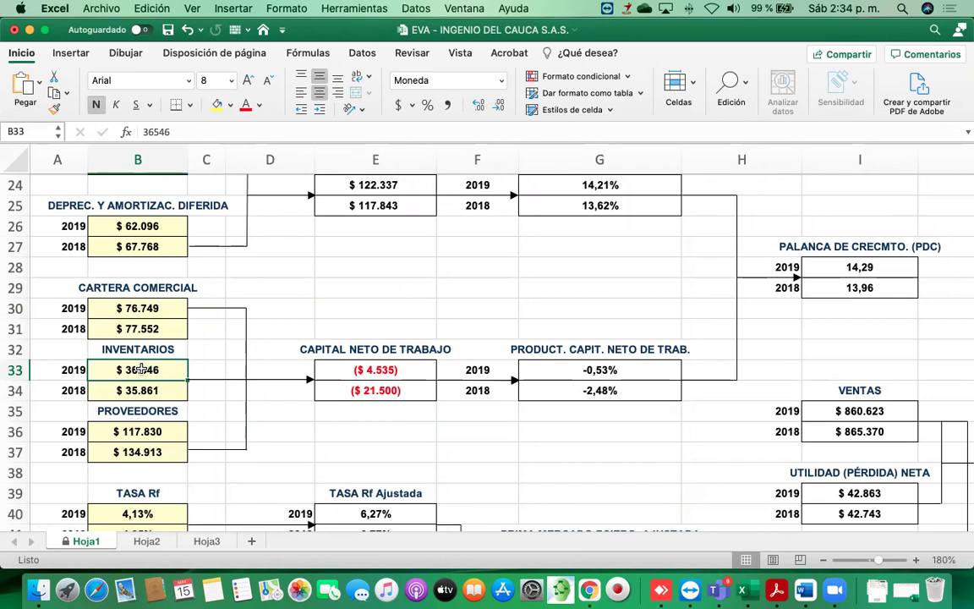
left_click(131, 308)
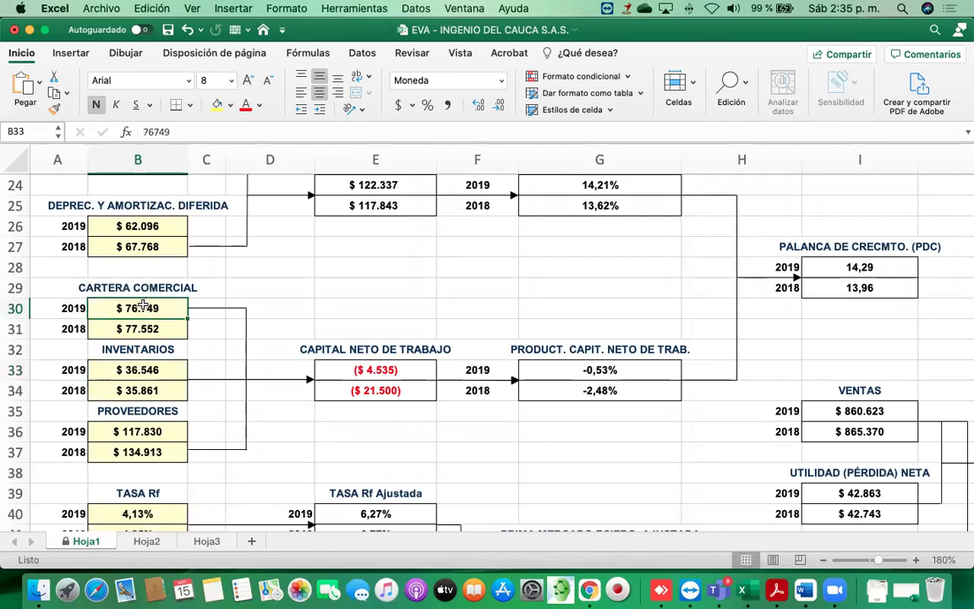
left_click(157, 370)
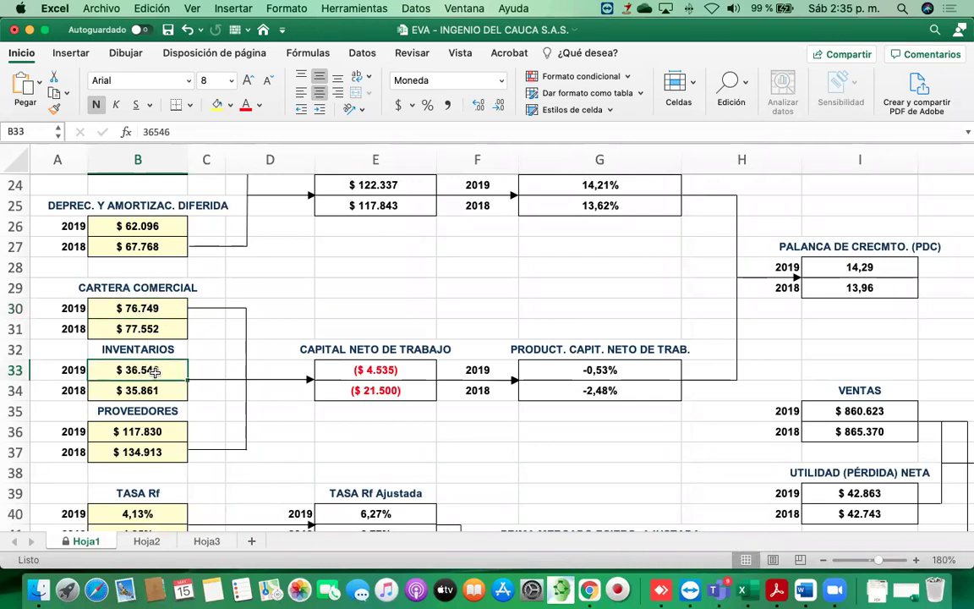
left_click(152, 309)
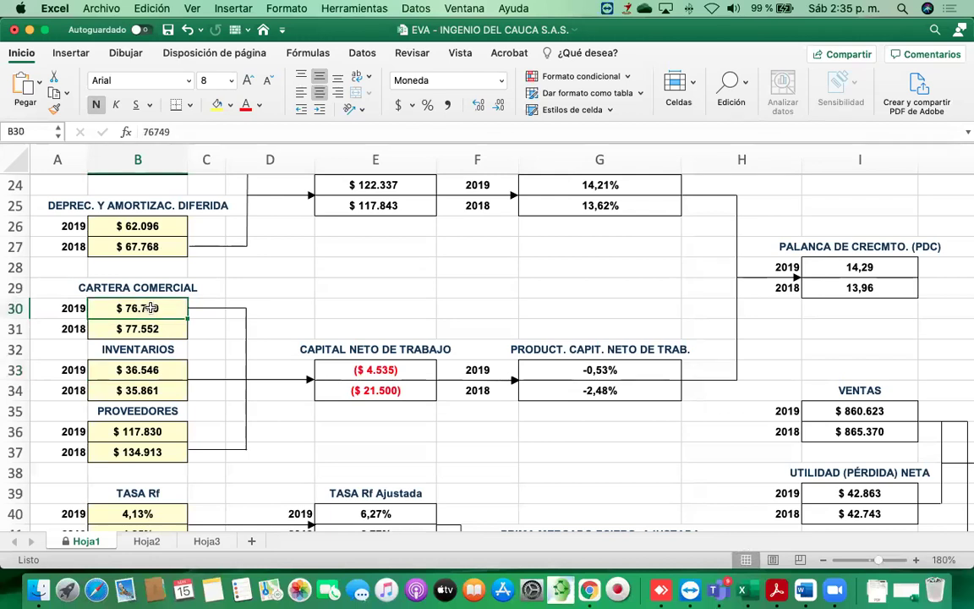
left_click(156, 370)
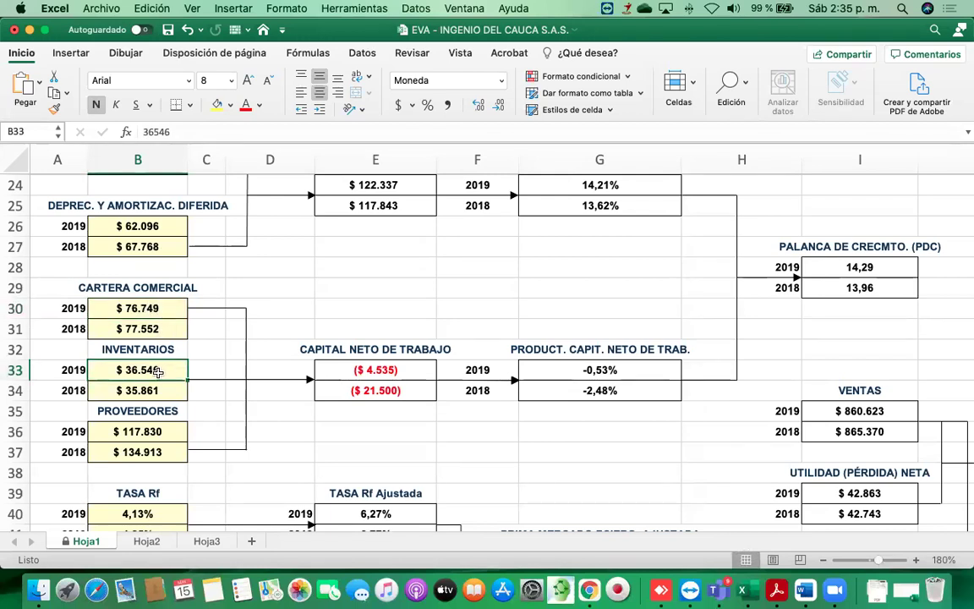
left_click(150, 432)
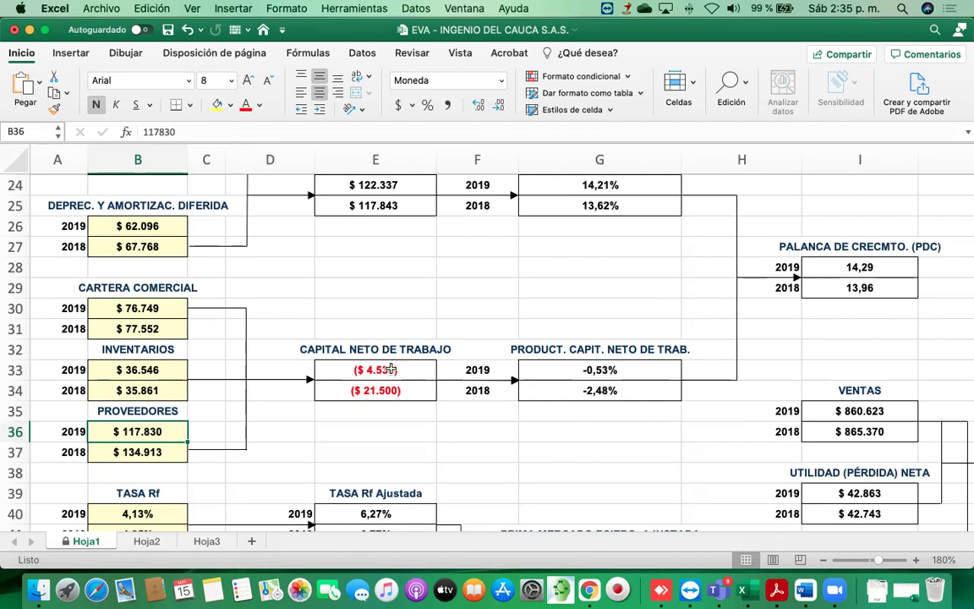
Trace the 2019 Capital Neto de Trabajo in E33 back to the B30:B33 range and Proveedores in B36.
left_click(362, 369)
left_click(126, 432)
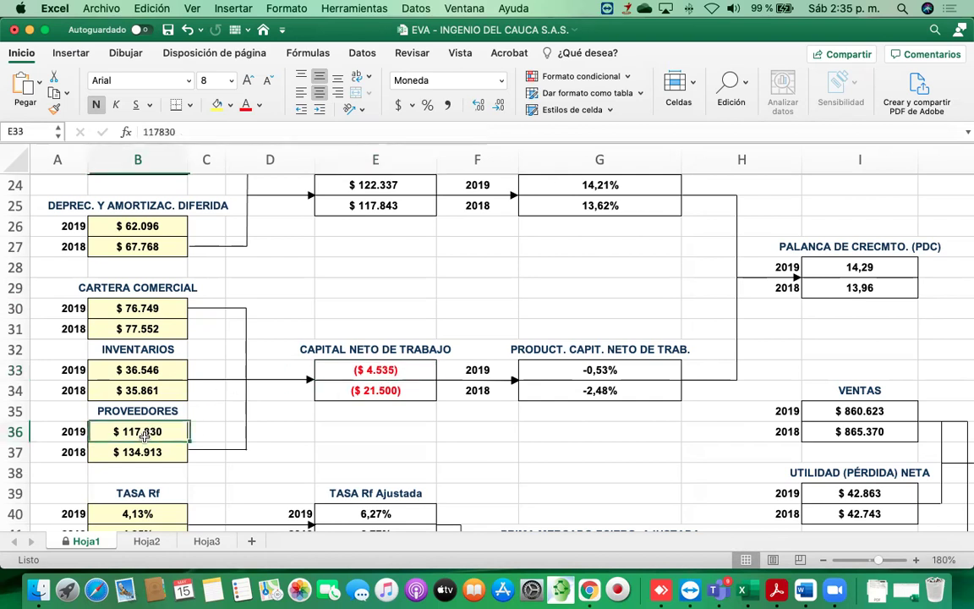
left_click_drag(136, 308, 148, 370)
left_click(147, 432)
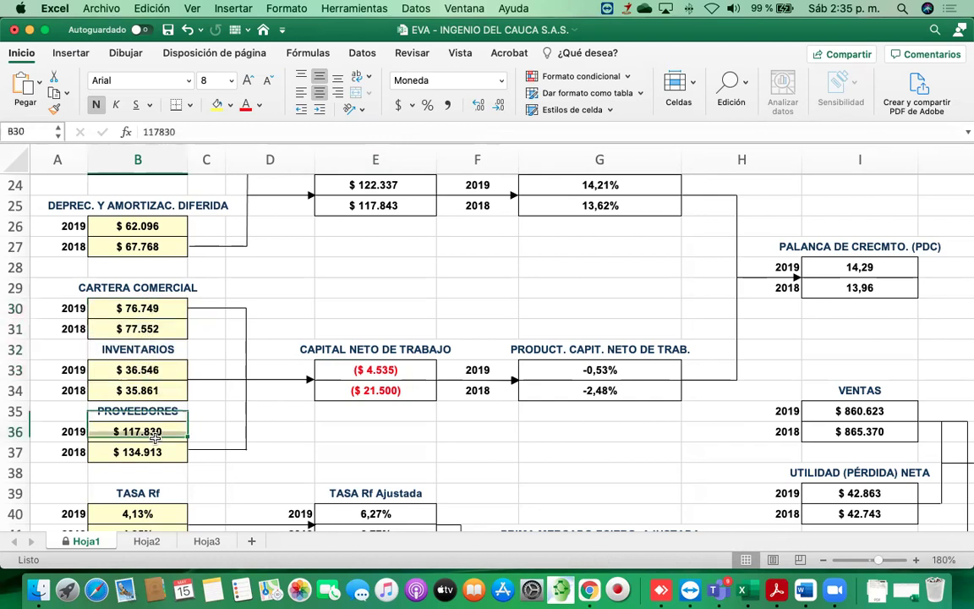
left_click(381, 370)
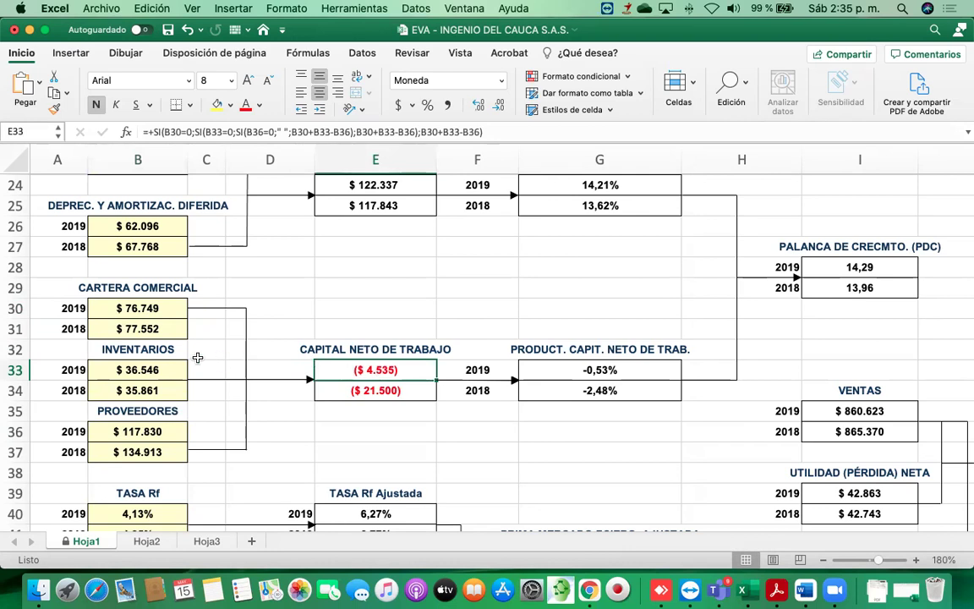
Review Proveedores, Cartera Comercial and Inventarios for 2019 again against the Capital Neto de Trabajo in E33.
left_click(149, 431)
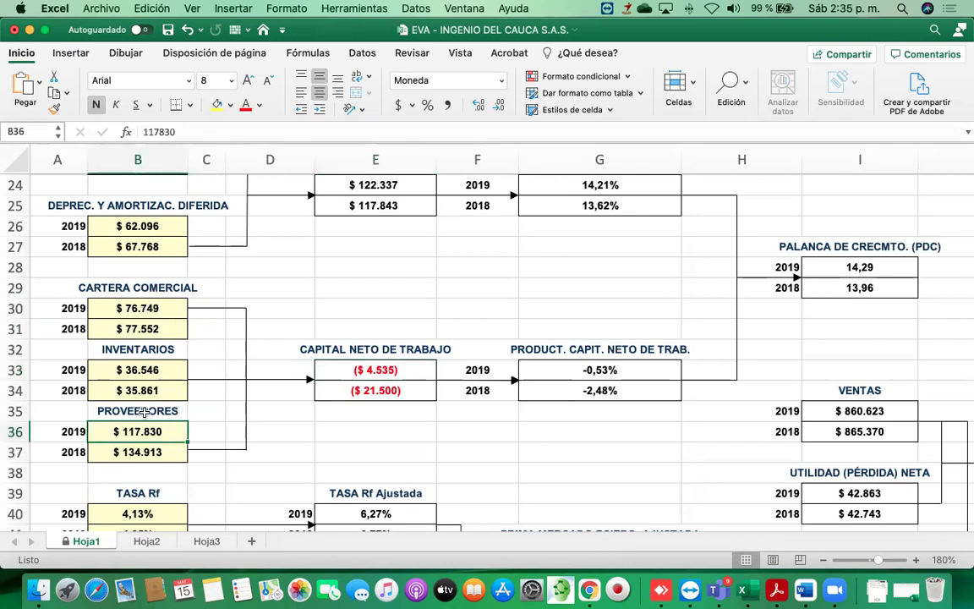
left_click(134, 307)
left_click(155, 372)
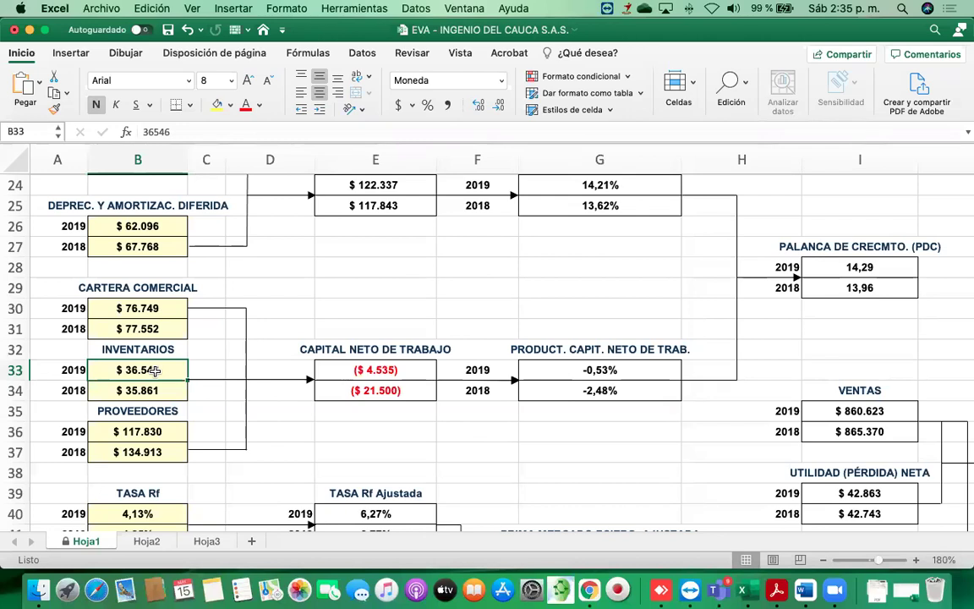
left_click(393, 377)
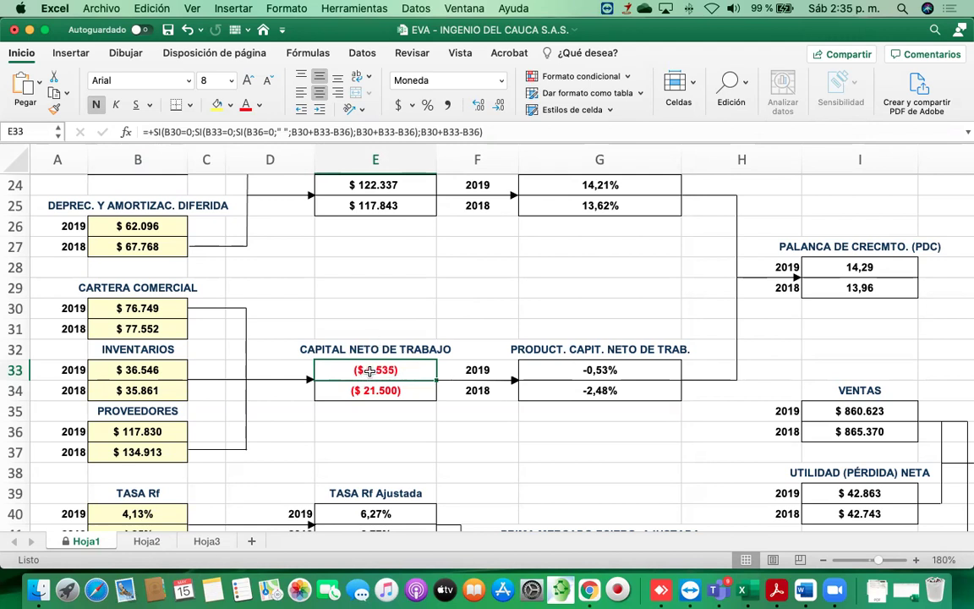
left_click(149, 432)
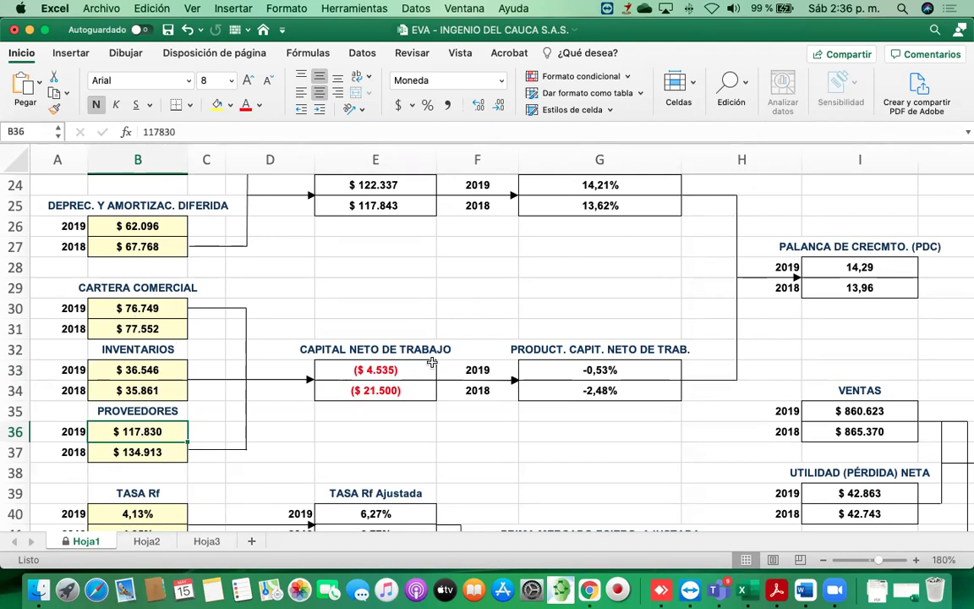
left_click(388, 368)
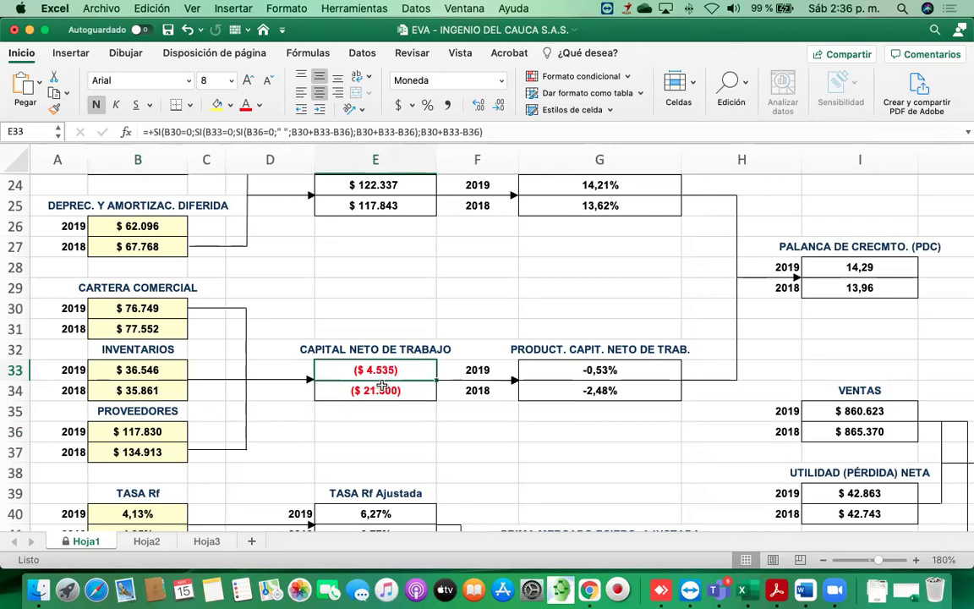
Check the 2018 Capital Neto de Trabajo in E34 against the 2018 Proveedores in B37, and compare it with E33.
left_click(375, 393)
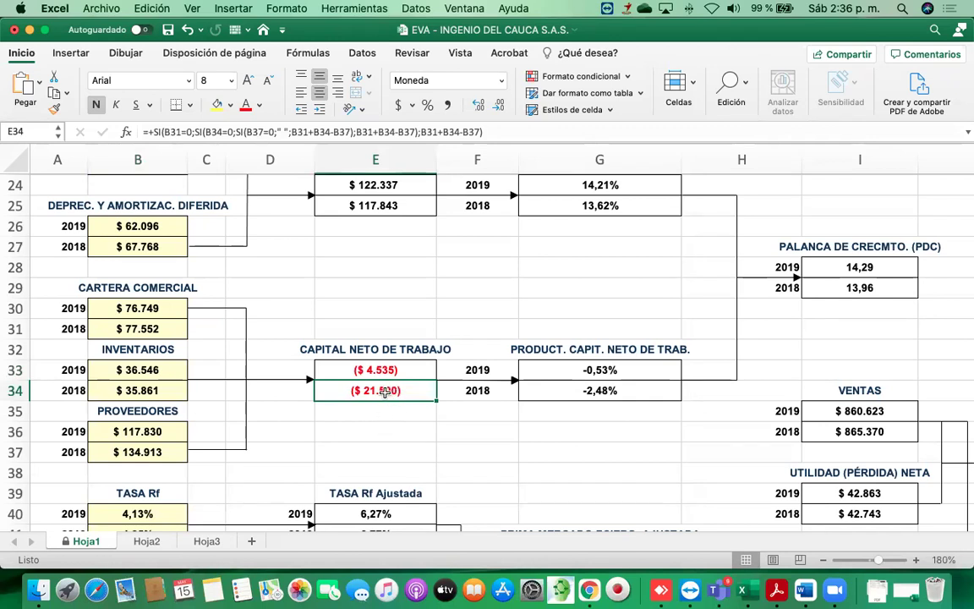
left_click(134, 453)
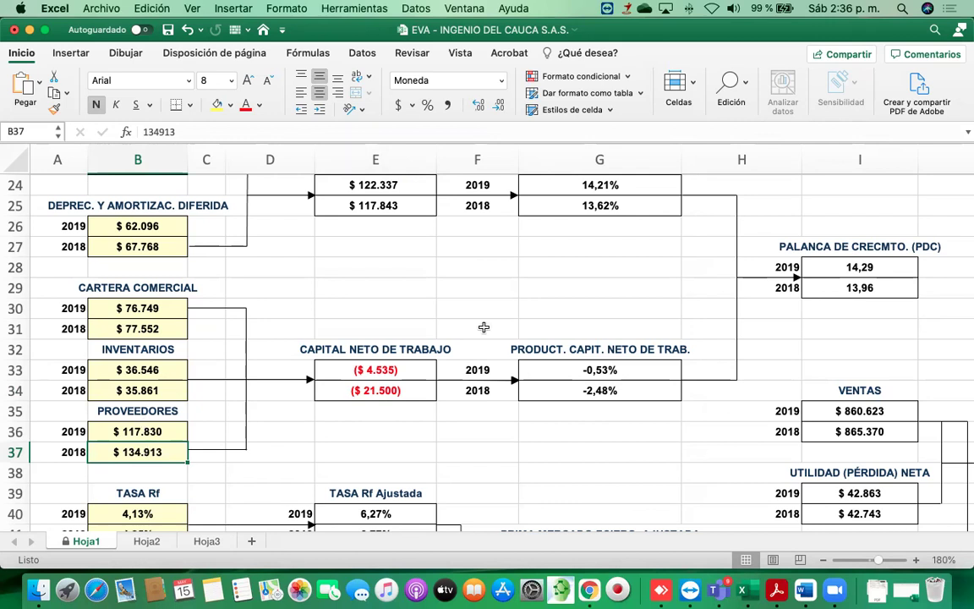
left_click(372, 390)
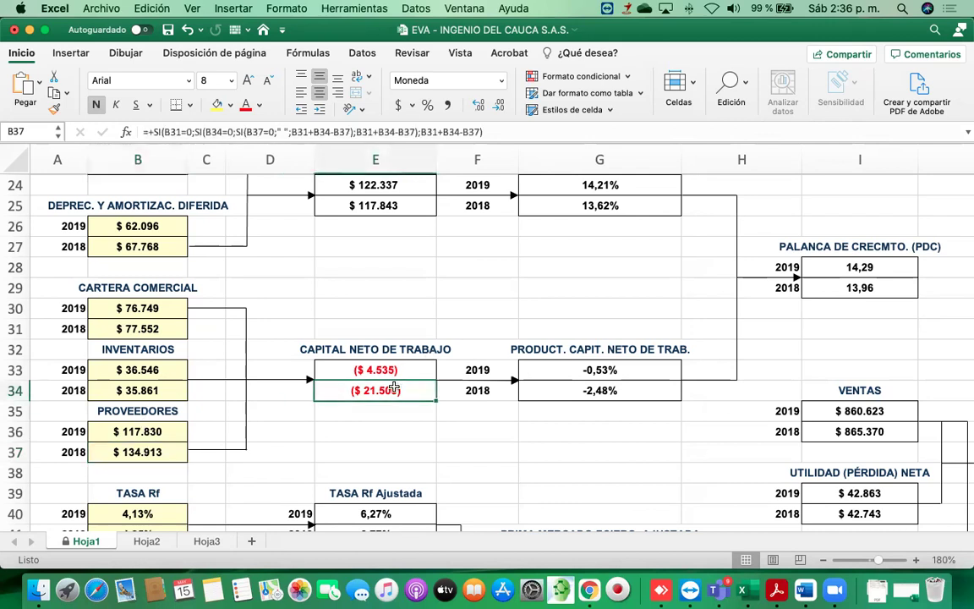
left_click(148, 452)
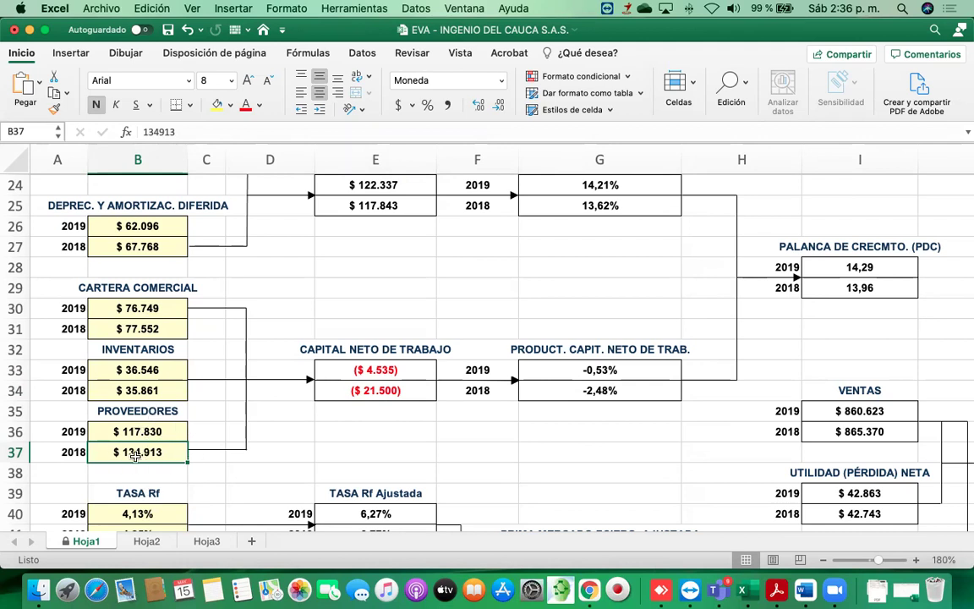
left_click(385, 370)
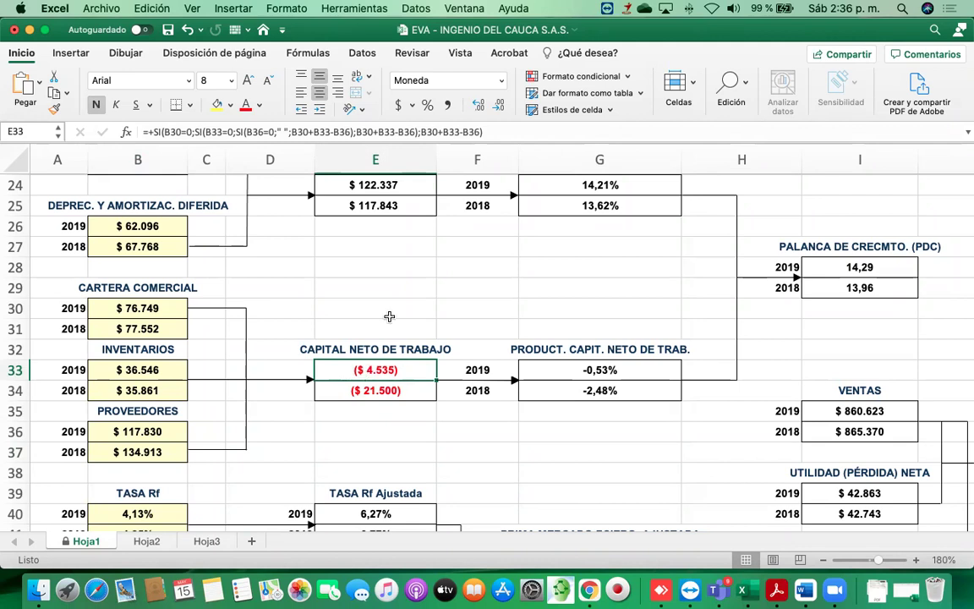
Examine the EBITDA block and the 2018 Capital Neto de Trabajo alongside Cartera Comercial, Inventarios and the 2018 Proveedores.
scroll(363, 288, "up", 3)
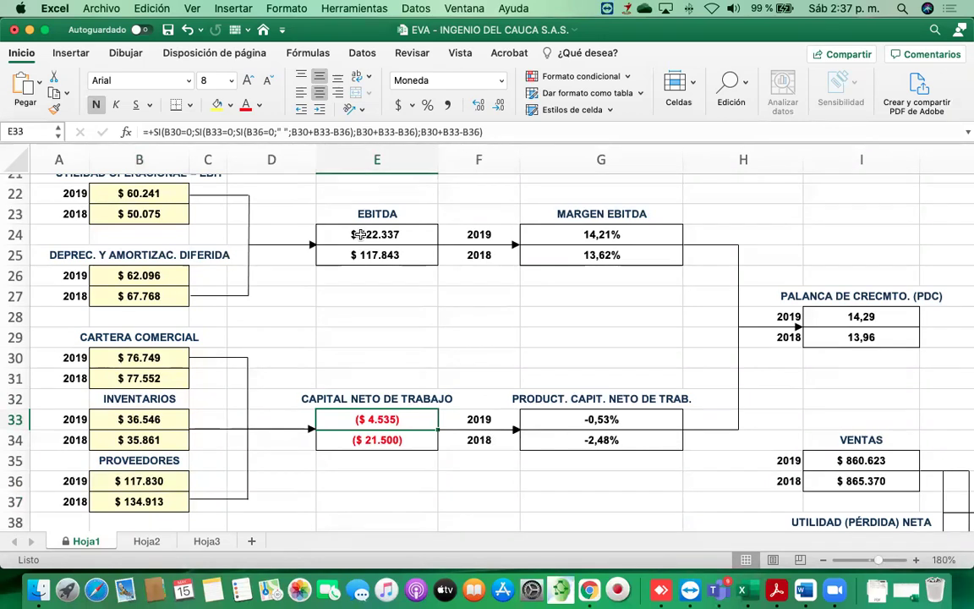
scroll(355, 251, "down", 2)
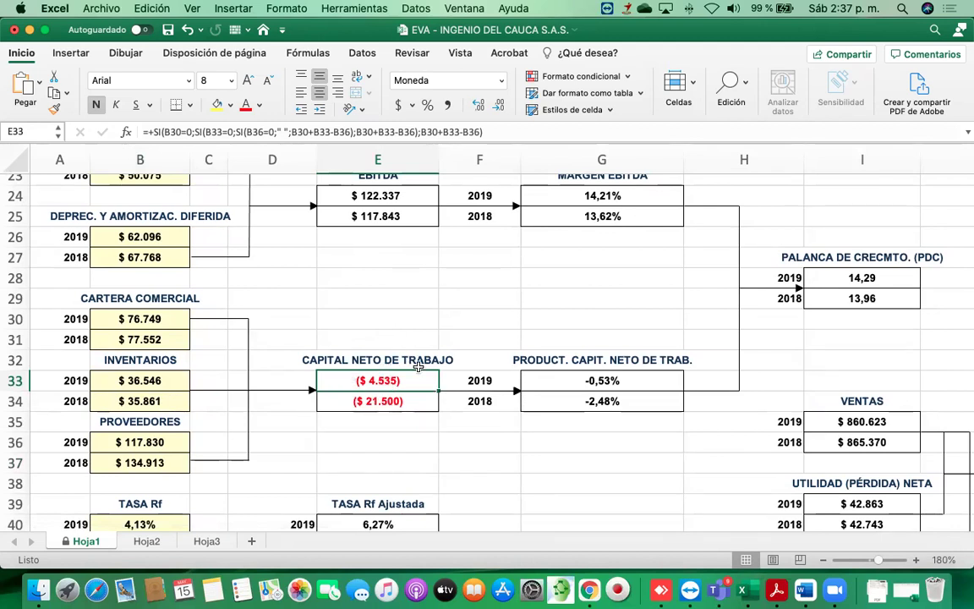
left_click(383, 405)
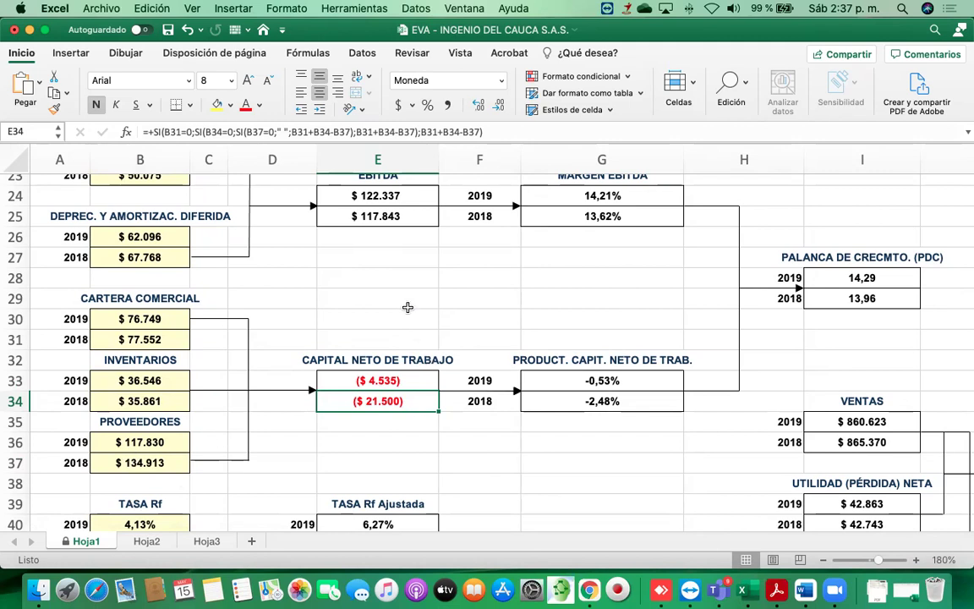
left_click(148, 319)
left_click(142, 380)
left_click(138, 463)
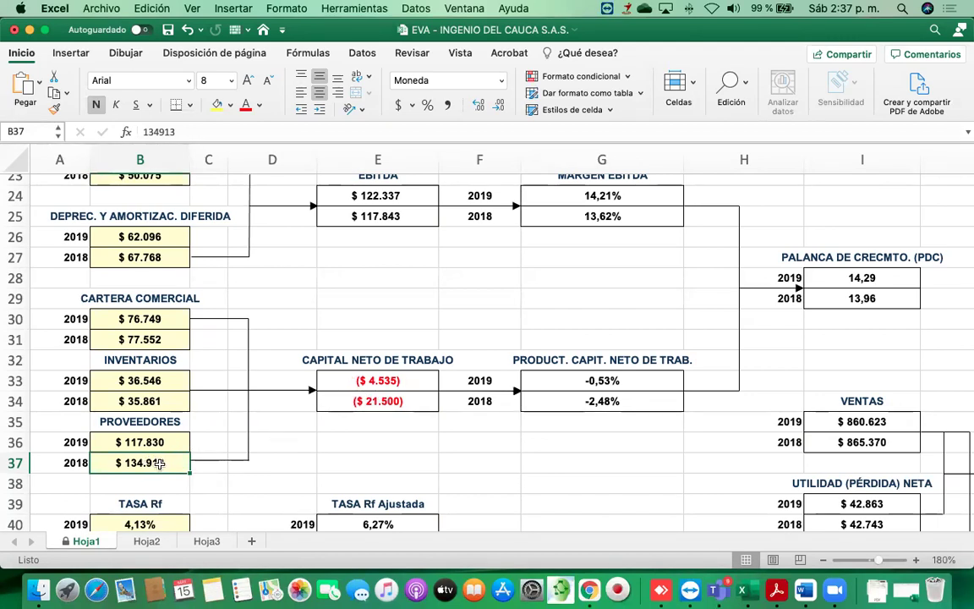
left_click(159, 318)
left_click(148, 381)
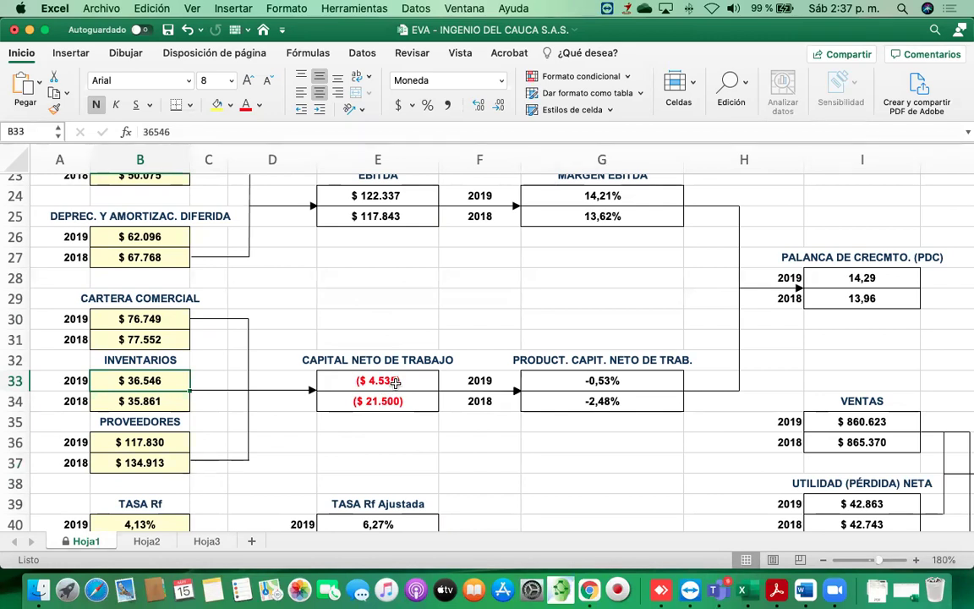
Inspect the 2019 Productividad del Capital Neto de Trabajo formula in G33 and its sources, Ventas in B2 and E33.
scroll(555, 330, "right", 2)
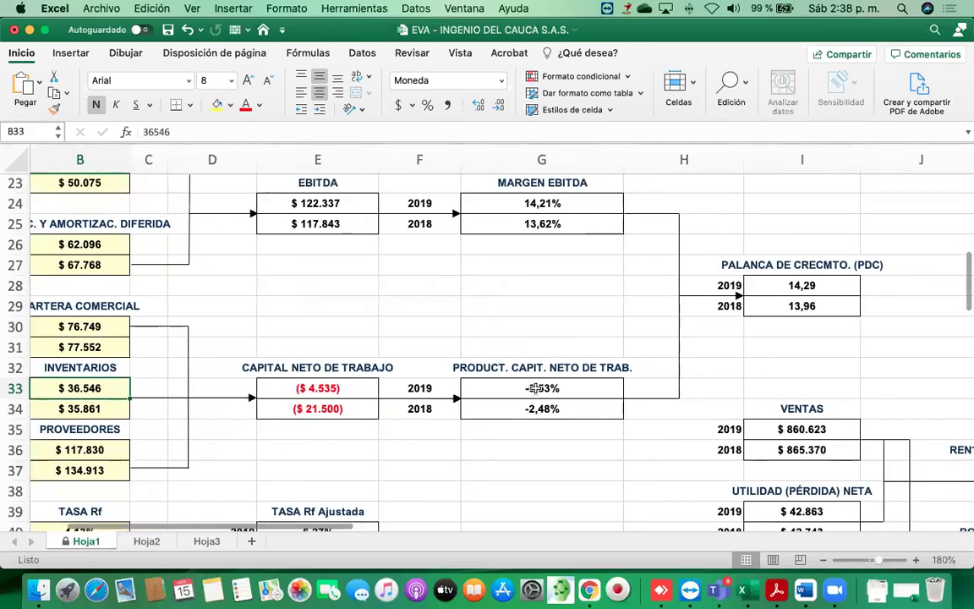
left_click(535, 388)
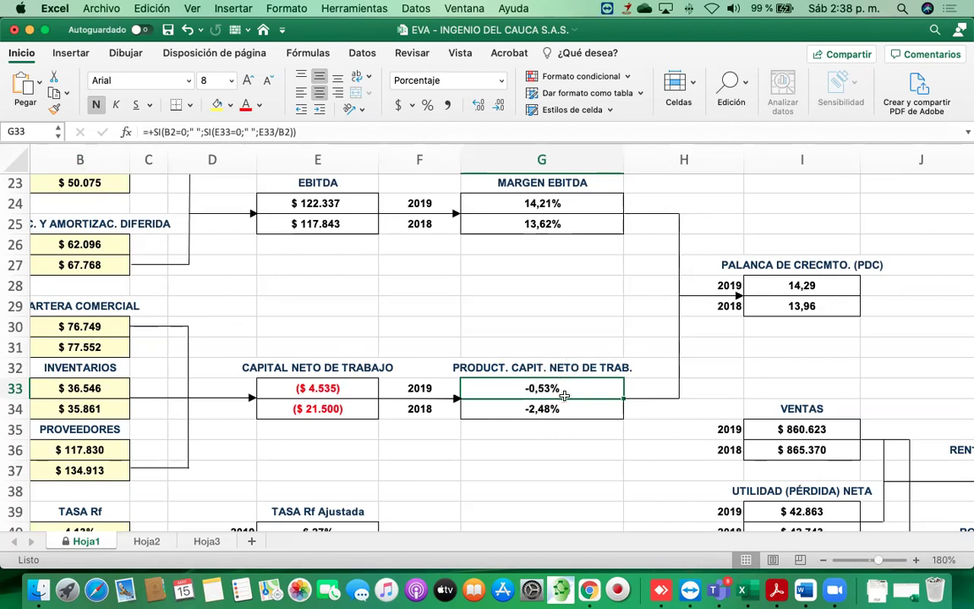
scroll(551, 358, "up", 10)
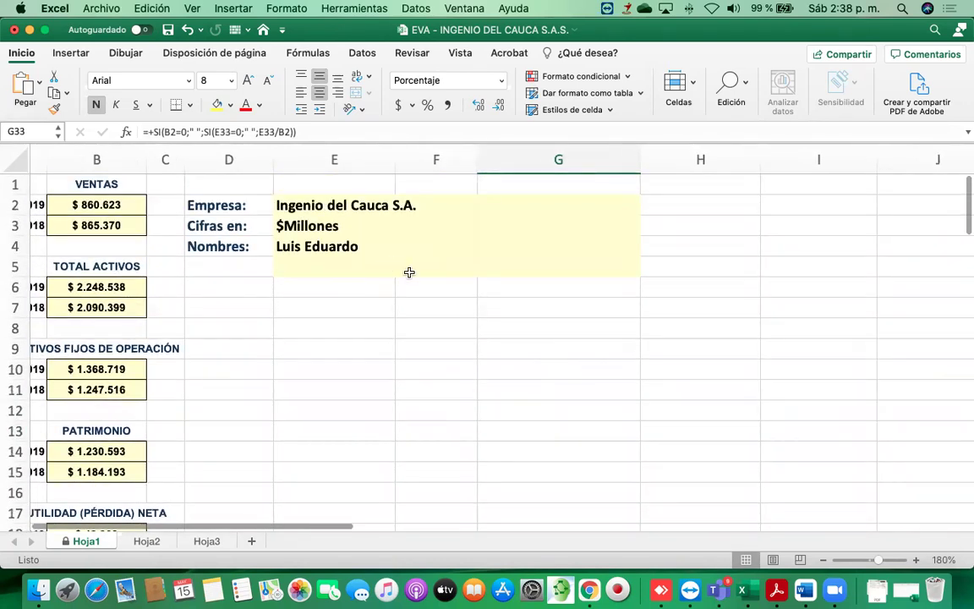
scroll(409, 272, "down", 8)
scroll(409, 272, "down", 1)
scroll(409, 273, "down", 3)
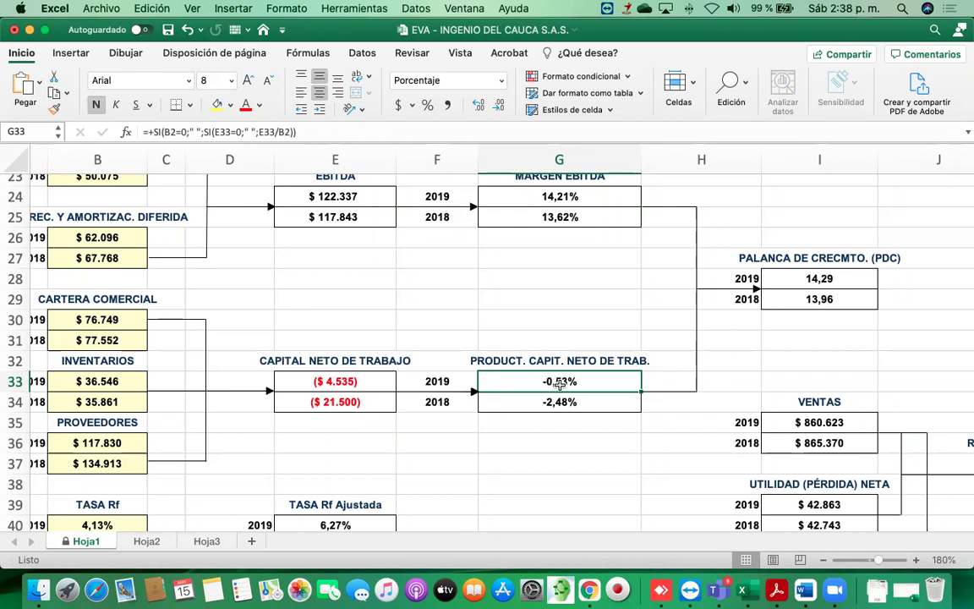
left_click(343, 383)
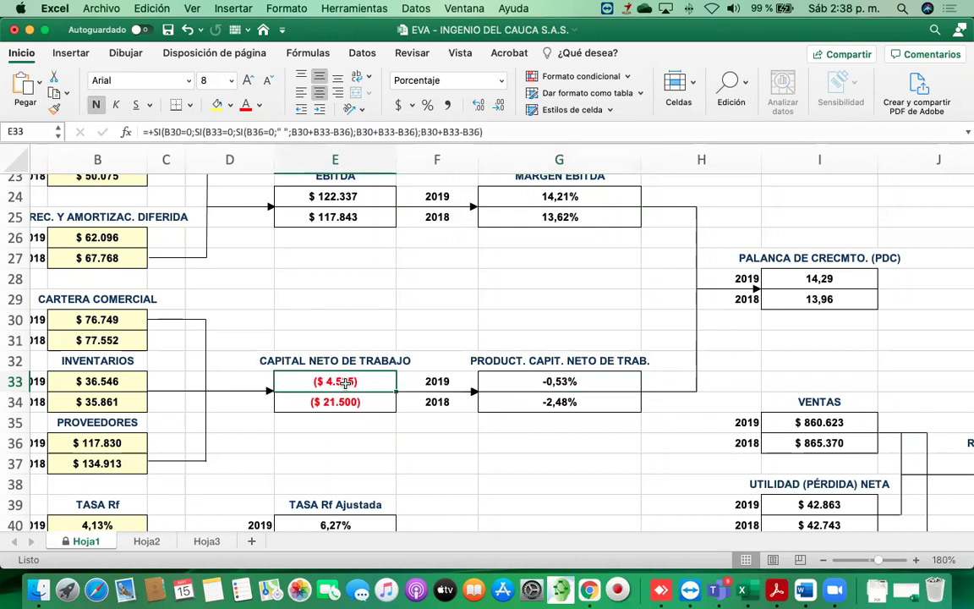
Inspect the 2018 Productividad del Capital Neto de Trabajo formula in G34, and compare the Capital Neto de Trabajo in E34 and E33.
left_click(563, 403)
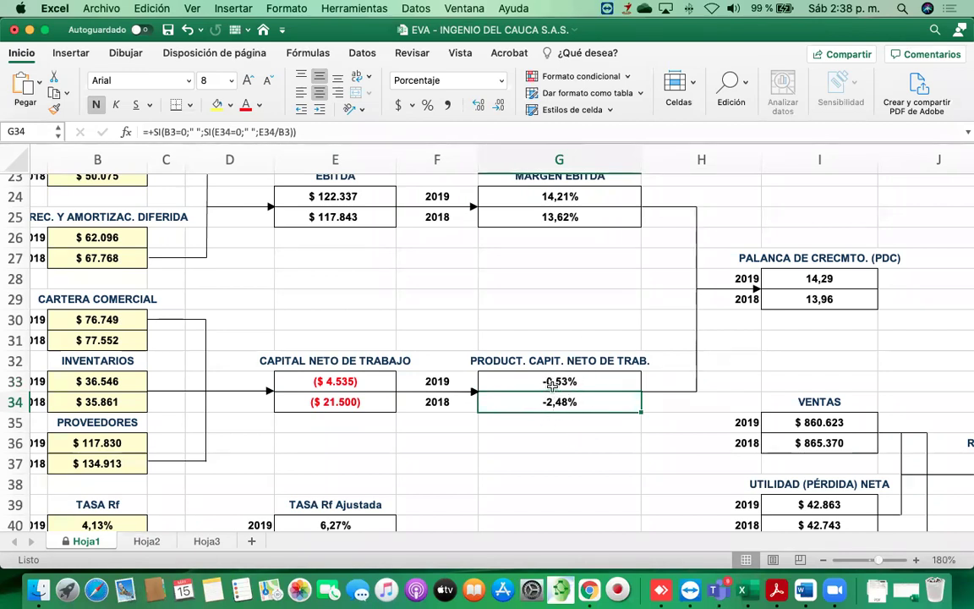
left_click(433, 402)
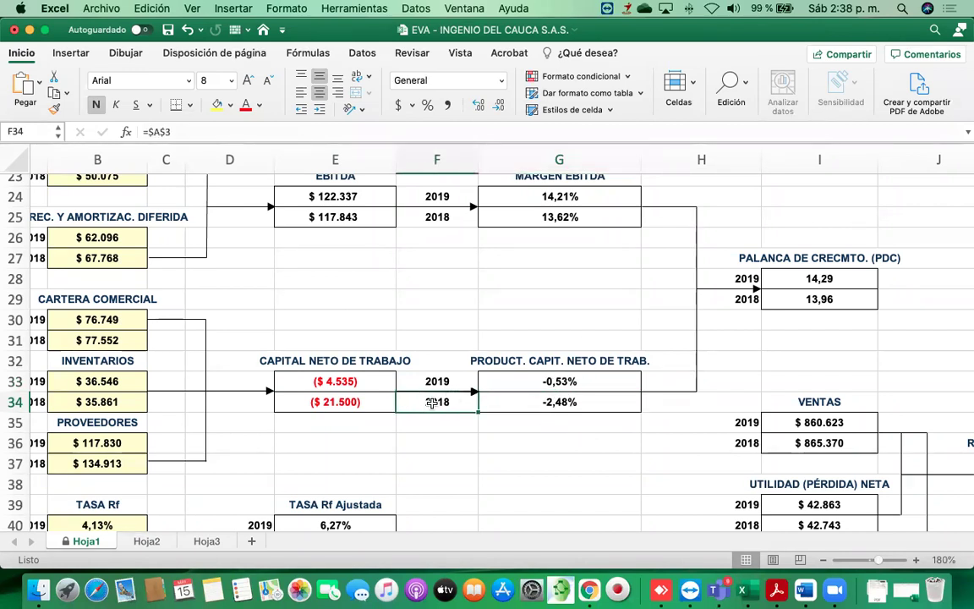
left_click(550, 402)
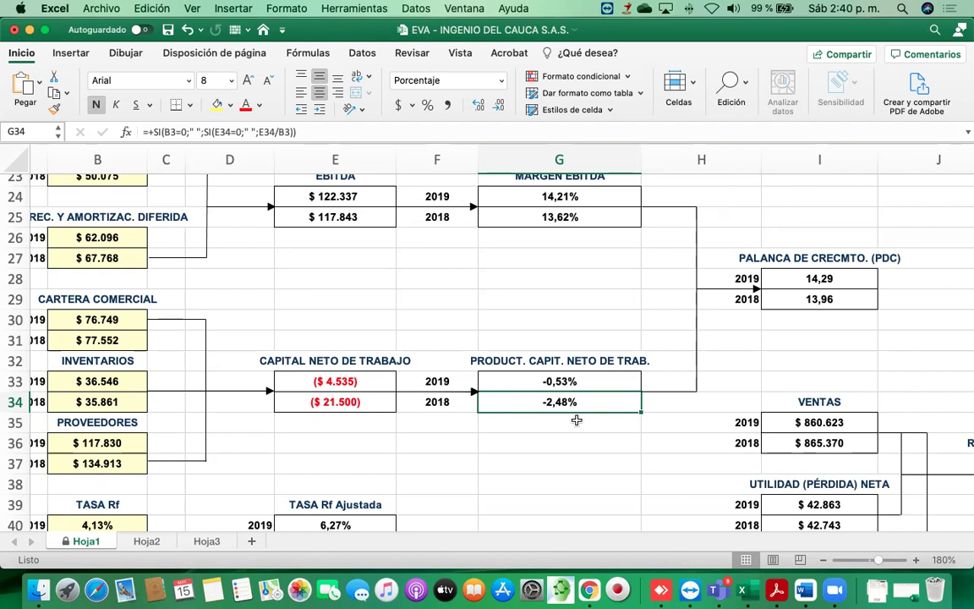
left_click(354, 401)
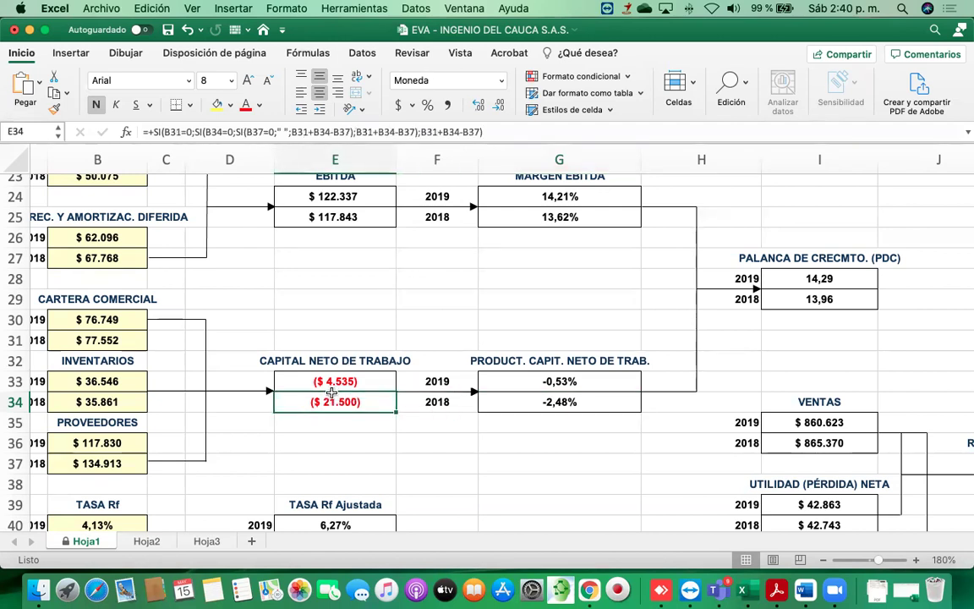
scroll(364, 398, "left", 2)
scroll(364, 397, "down", 1)
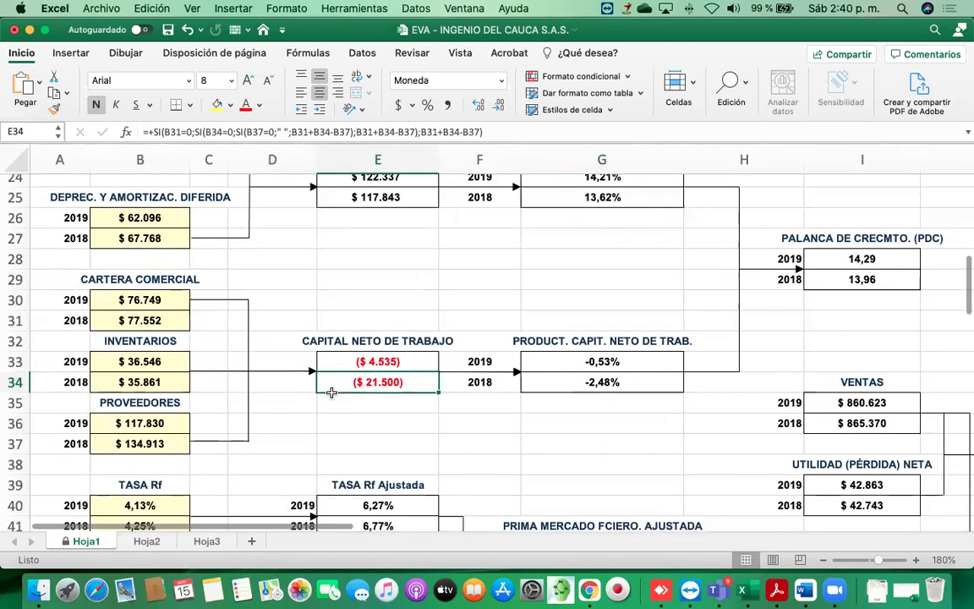
left_click(378, 362)
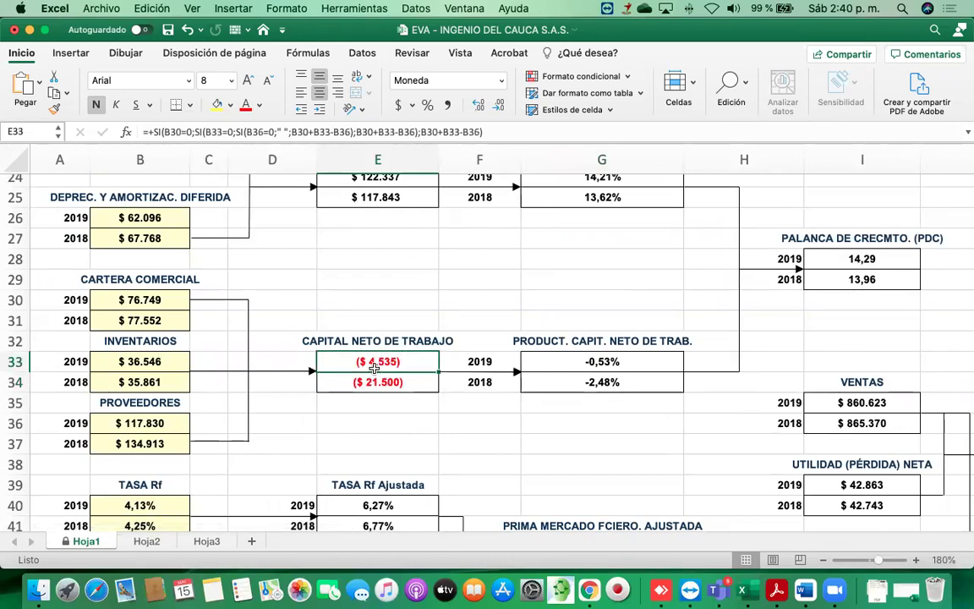
Compare the 2018 Proveedores in B37 with the 2019 Proveedores in B36.
scroll(378, 364, "up", 1)
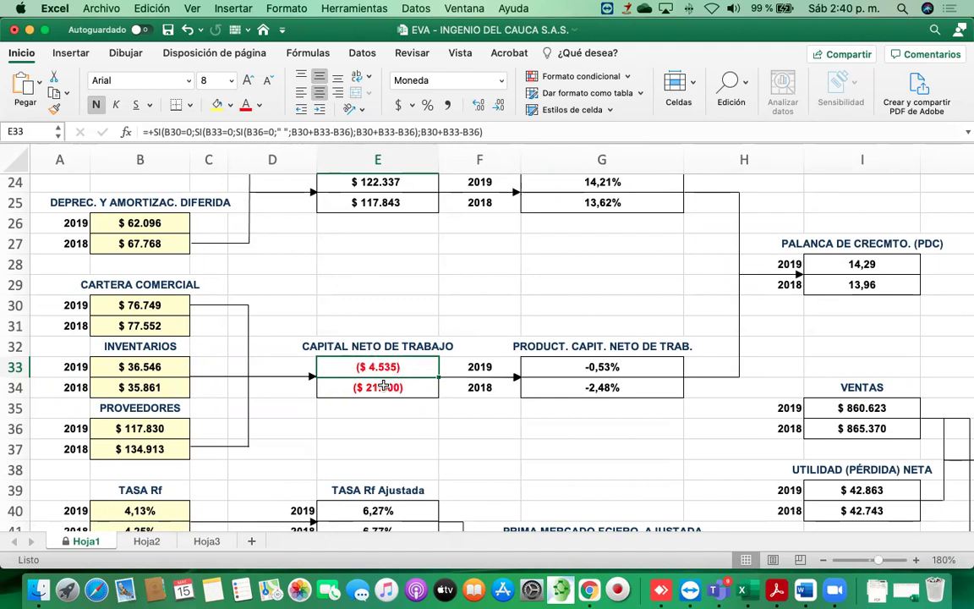
left_click(127, 449)
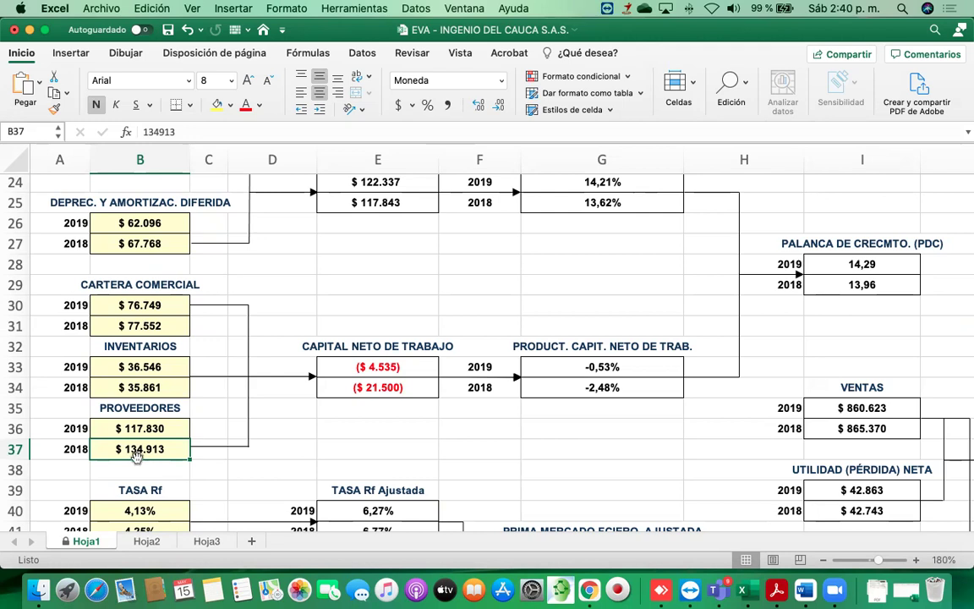
left_click(136, 429)
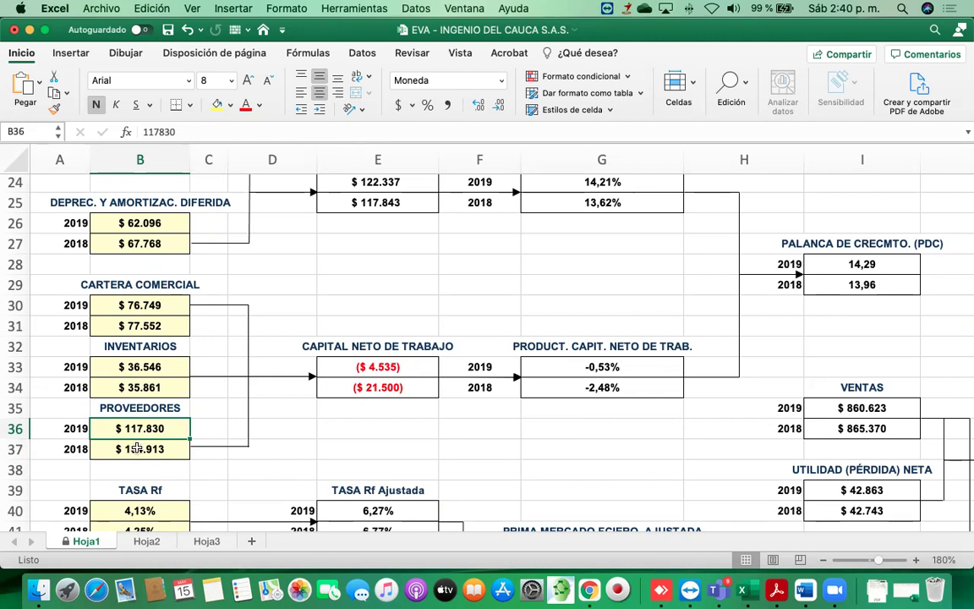
left_click(137, 449)
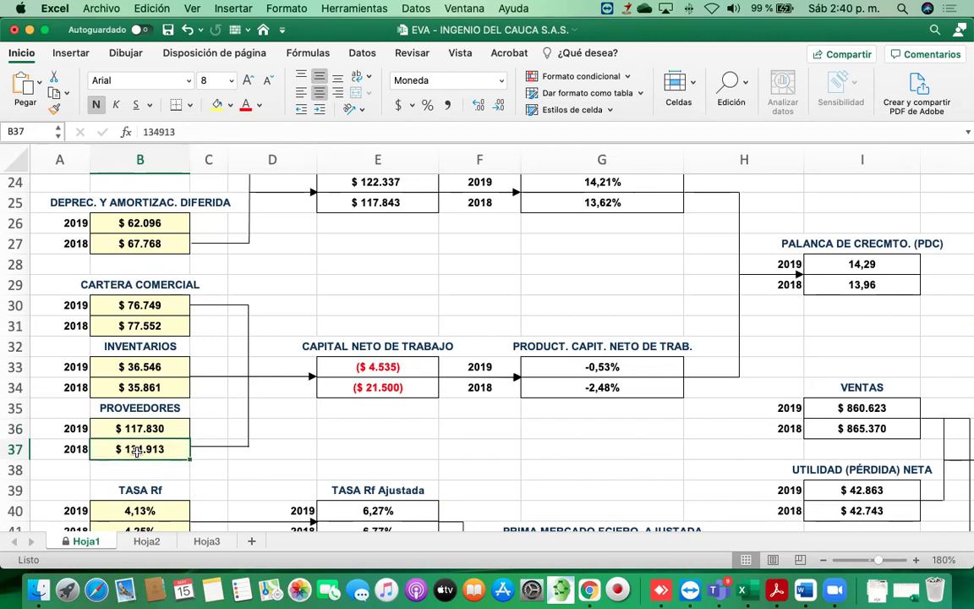
Check the 2019 Cartera Comercial in B30 and Inventarios in B33 against the 2019 Proveedores in B36.
left_click(127, 305)
left_click(145, 366)
left_click(148, 305)
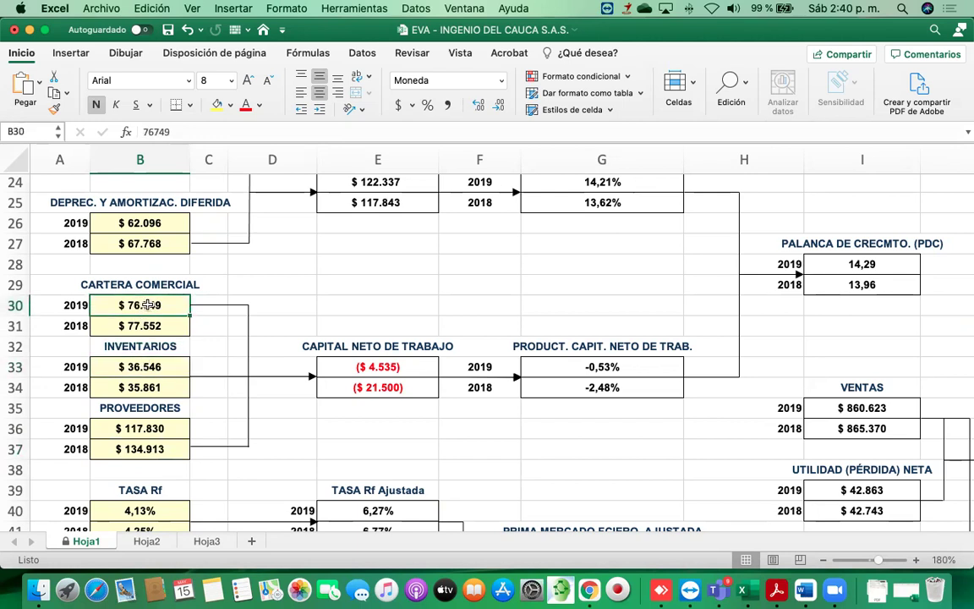
left_click(151, 366)
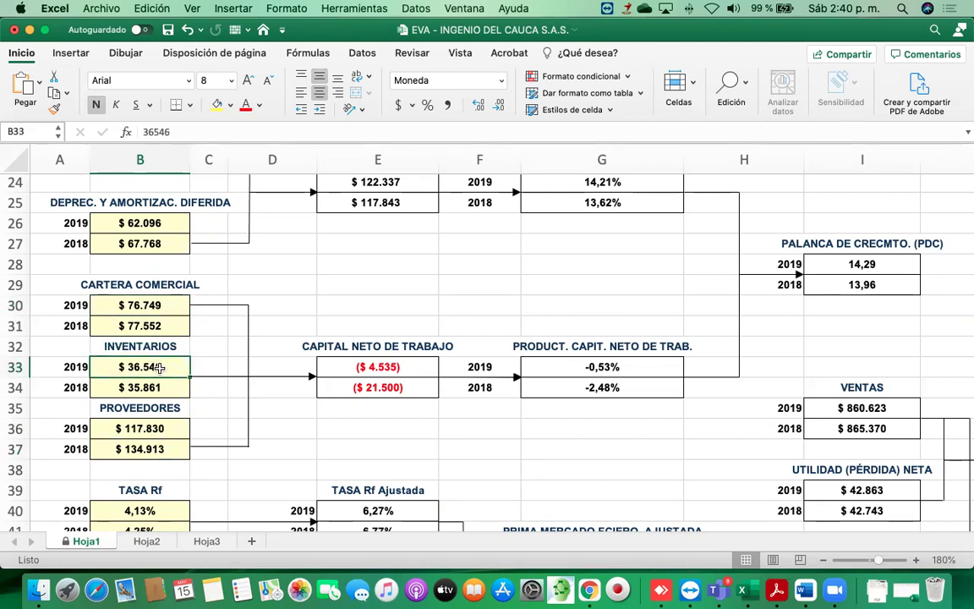
left_click(152, 429)
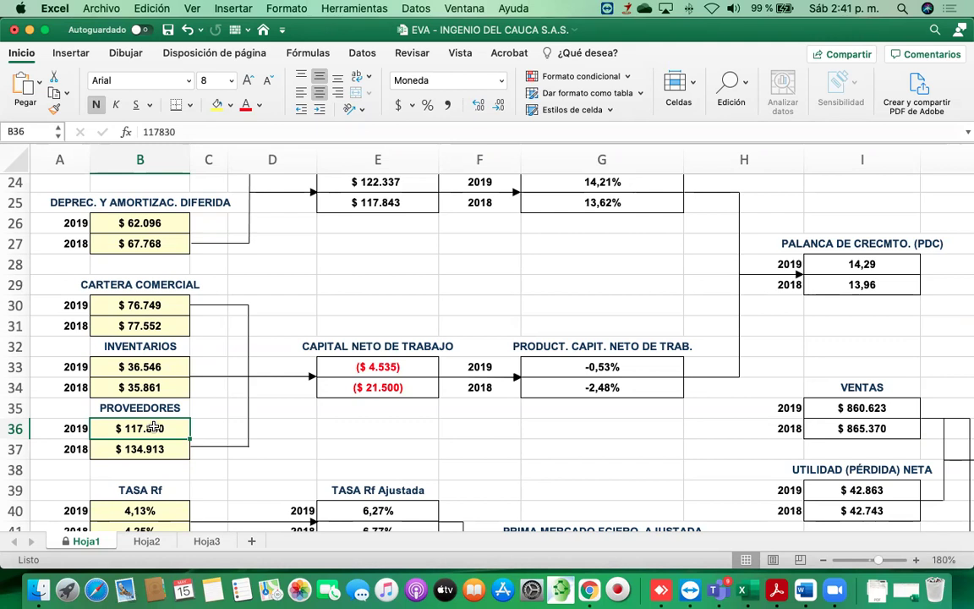
left_click(381, 301)
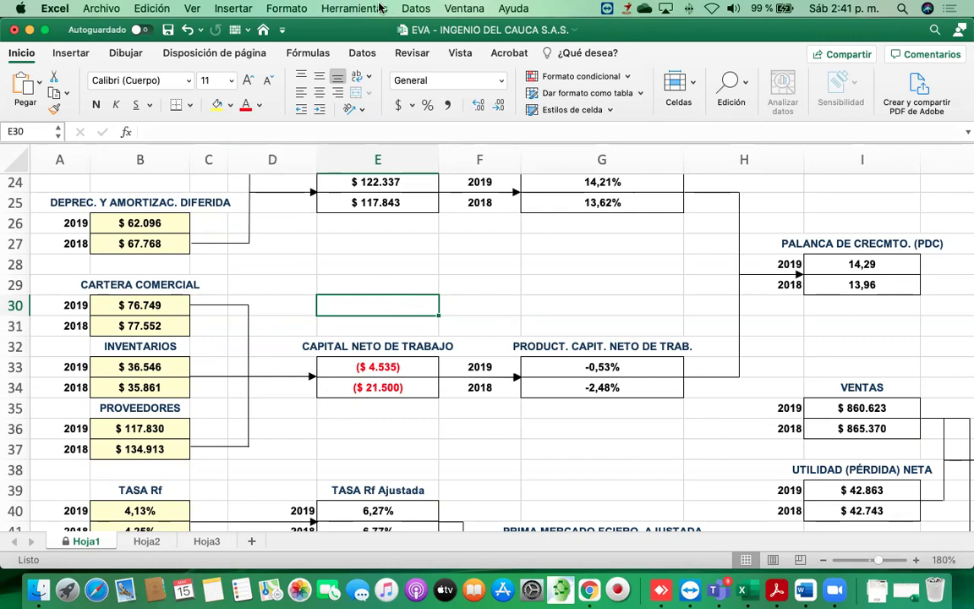
left_click(359, 267)
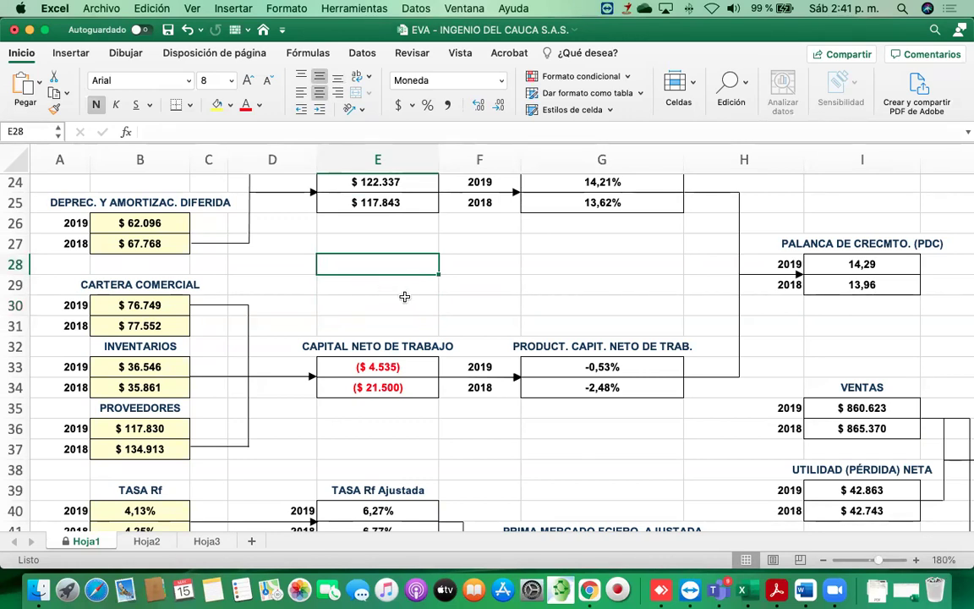
Review the 2019 Proveedores in B36 again alongside Cartera Comercial in B30 and Inventarios in B33.
left_click(152, 429)
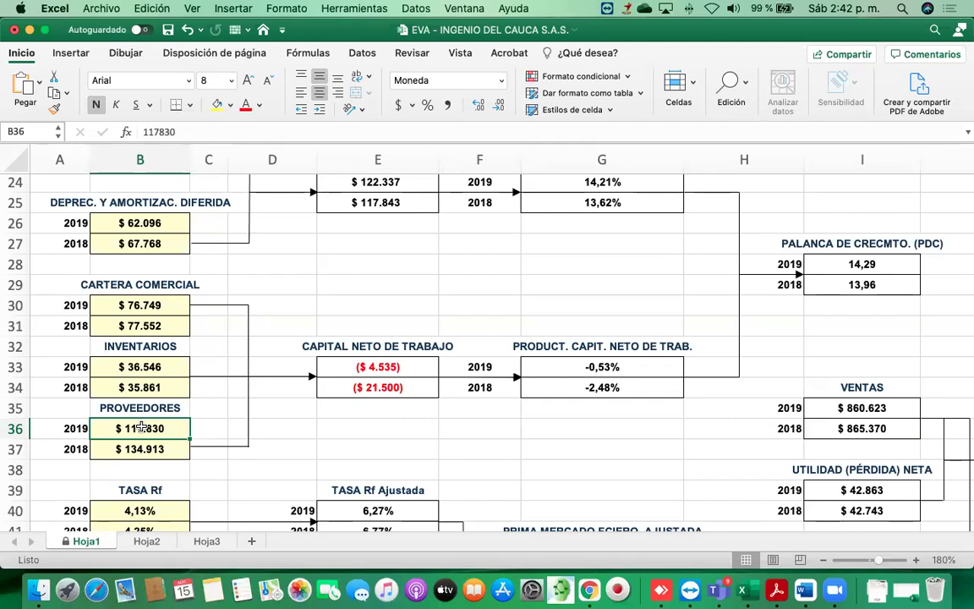
left_click(142, 304)
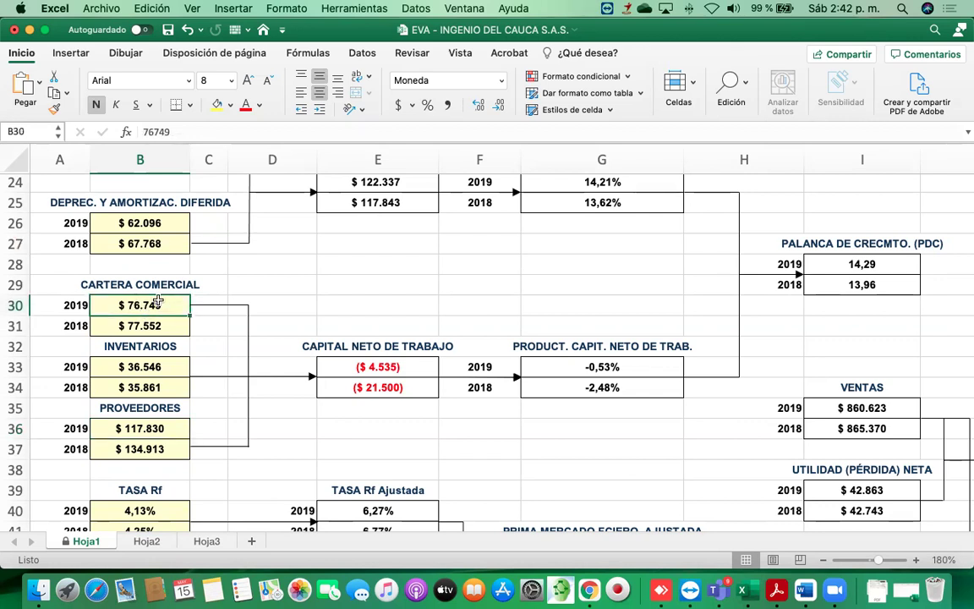
left_click(156, 367)
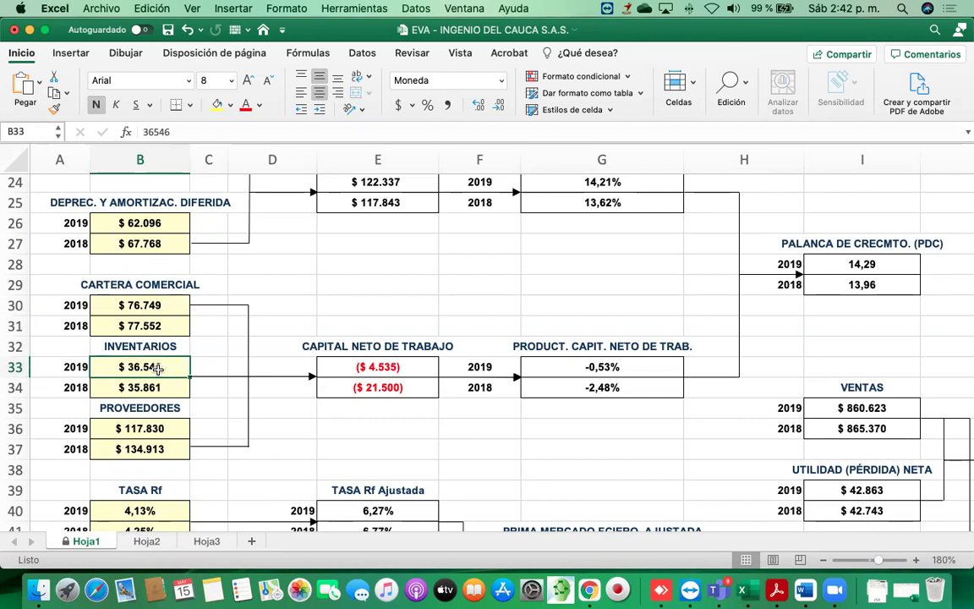
left_click(145, 305)
left_click(144, 366)
left_click(139, 429)
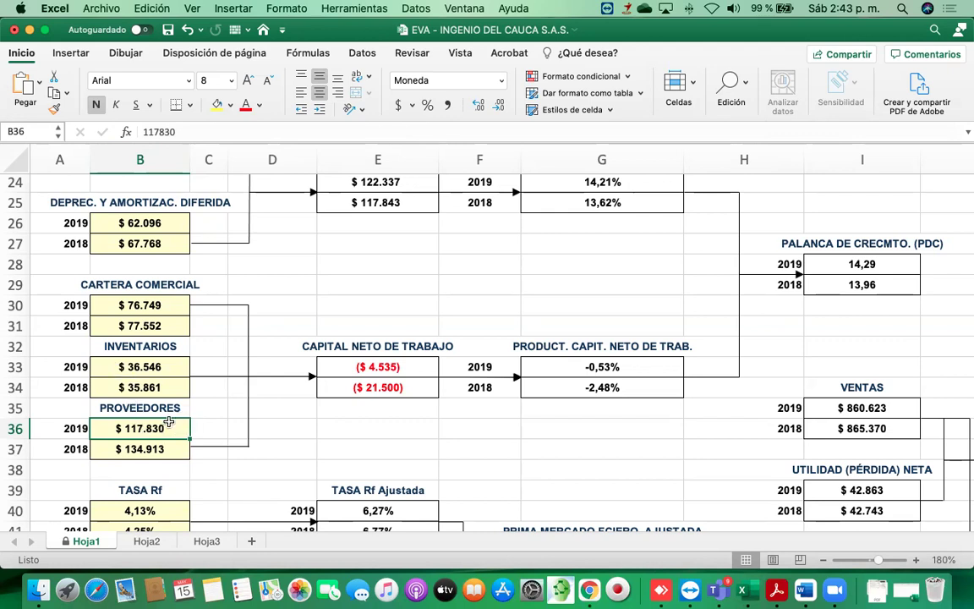
Go through the 2019 working capital inputs in order: Cartera Comercial, Inventarios and Proveedores.
left_click(149, 305)
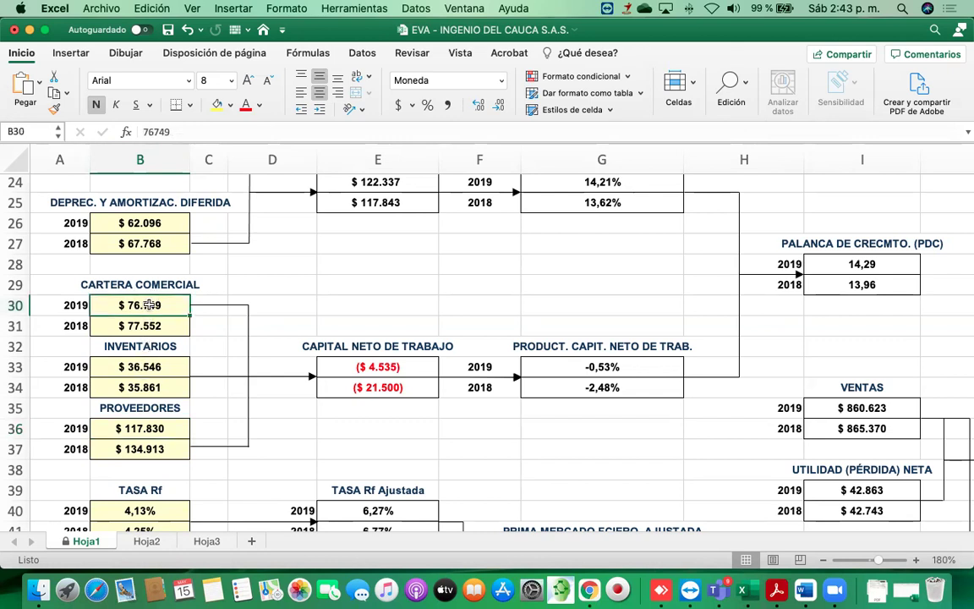
left_click(153, 369)
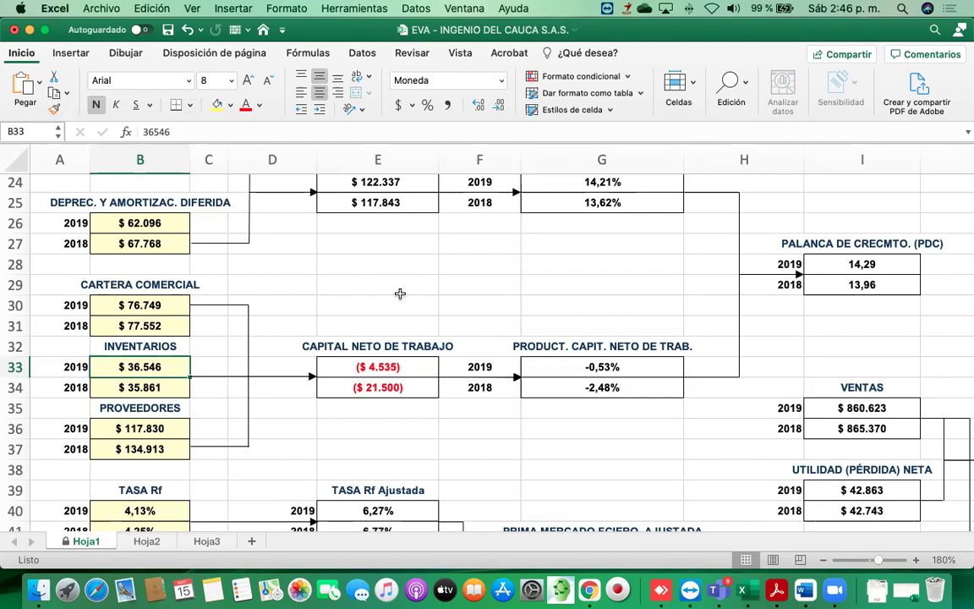
left_click(151, 311)
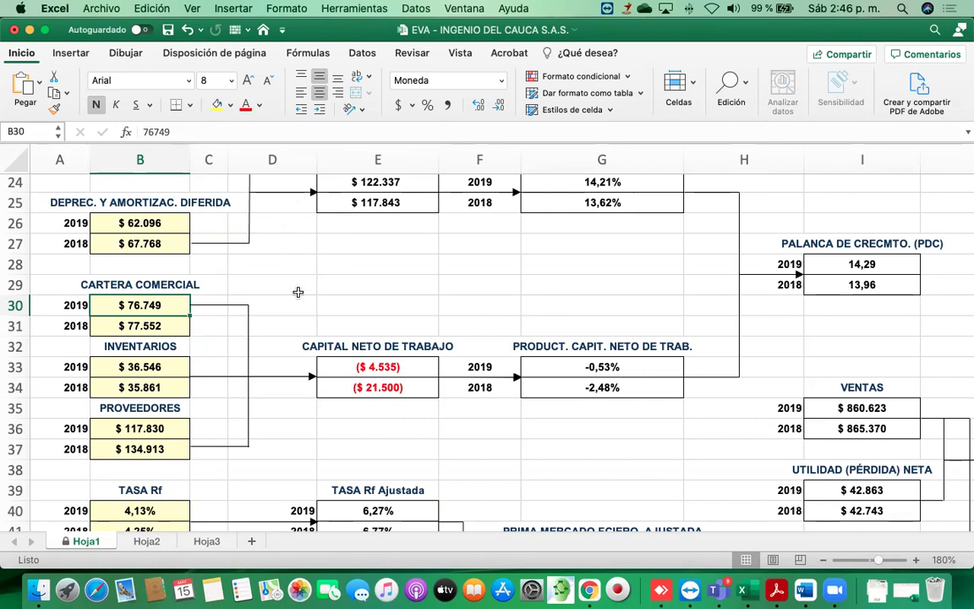
left_click(144, 366)
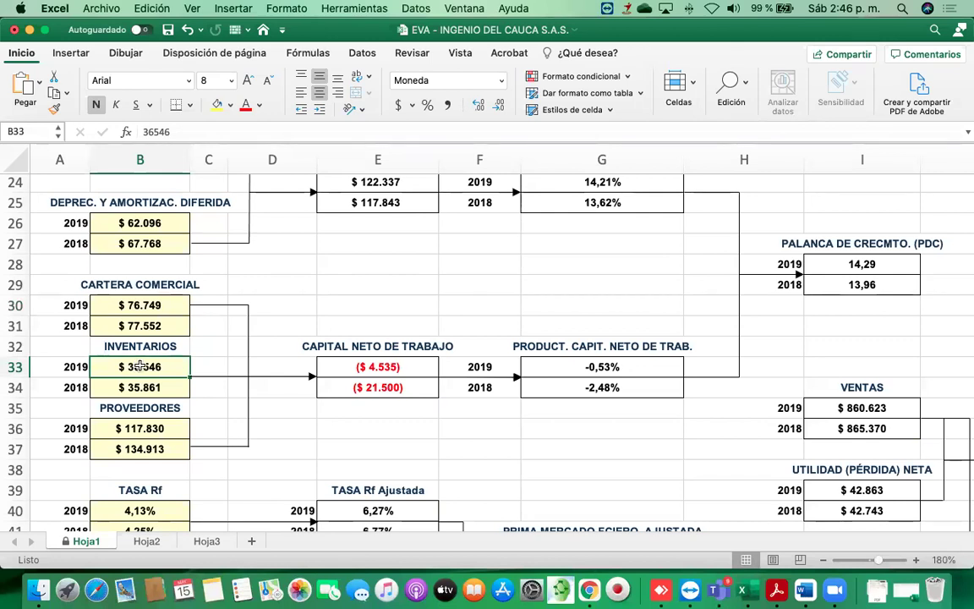
left_click(148, 430)
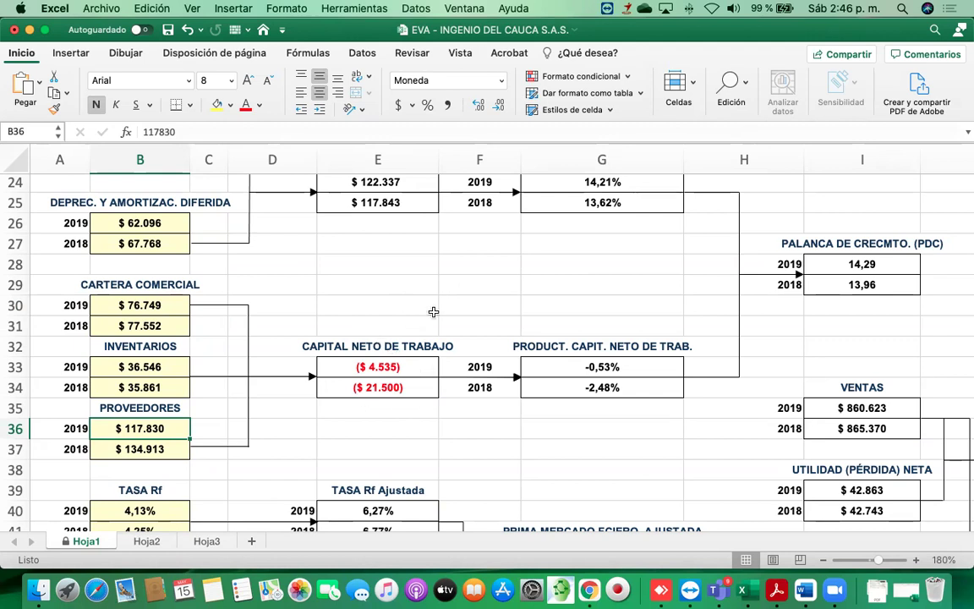
Inspect the Capital Neto de Trabajo formulas in E33 and E34 against the 2019 Inventarios and Proveedores.
left_click(383, 370)
left_click(378, 389)
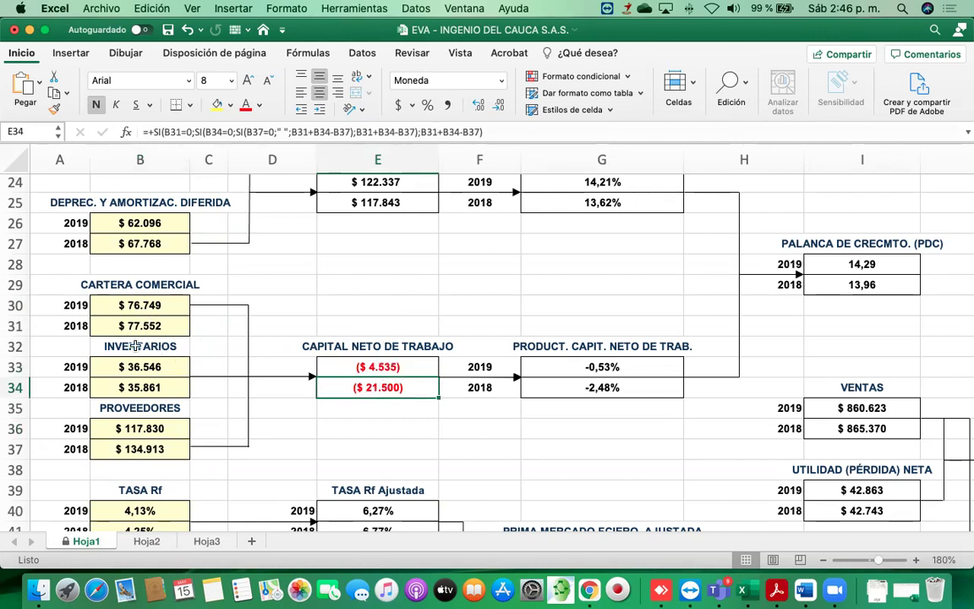
left_click(138, 431)
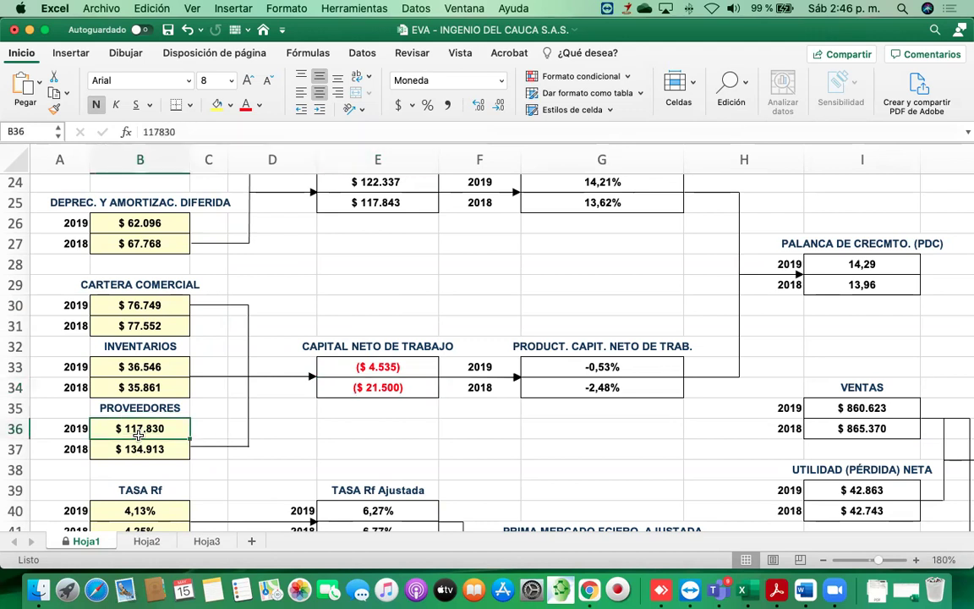
left_click(119, 366)
left_click(156, 428)
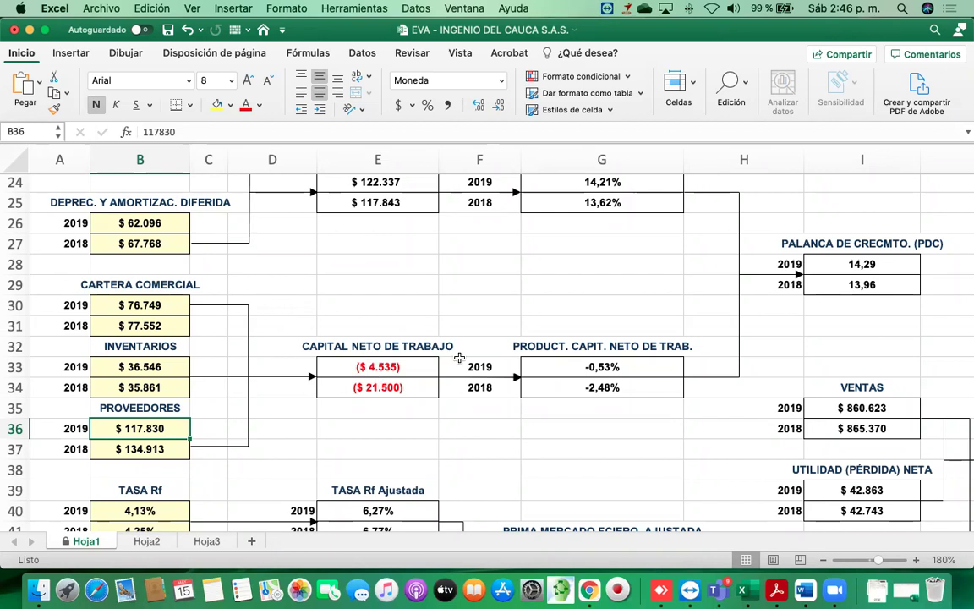
left_click(366, 366)
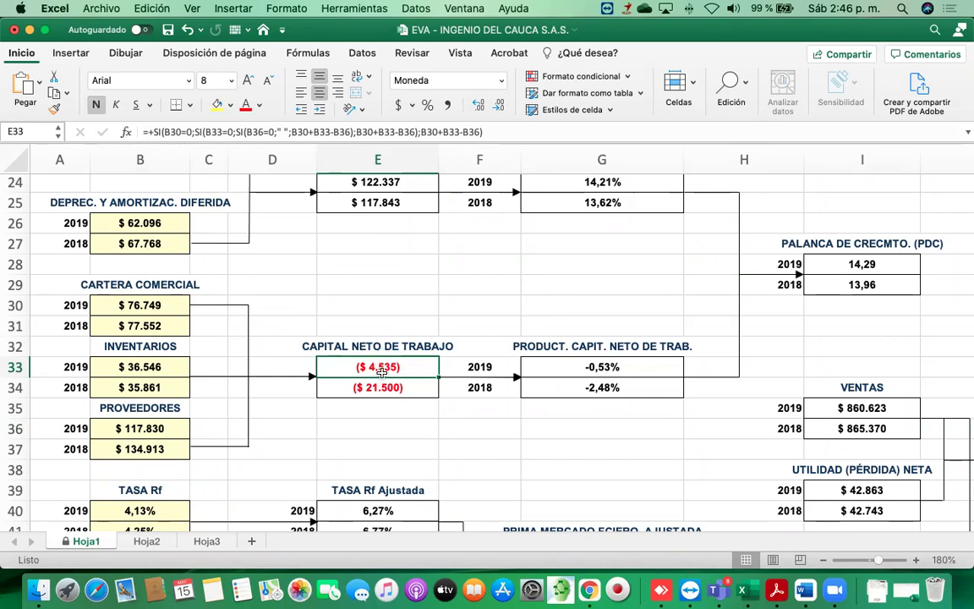
Compare the Productividad del Capital Neto de Trabajo for 2019 in G33 and for 2018 in G34.
scroll(380, 393, "right", 5)
scroll(383, 393, "left", 5)
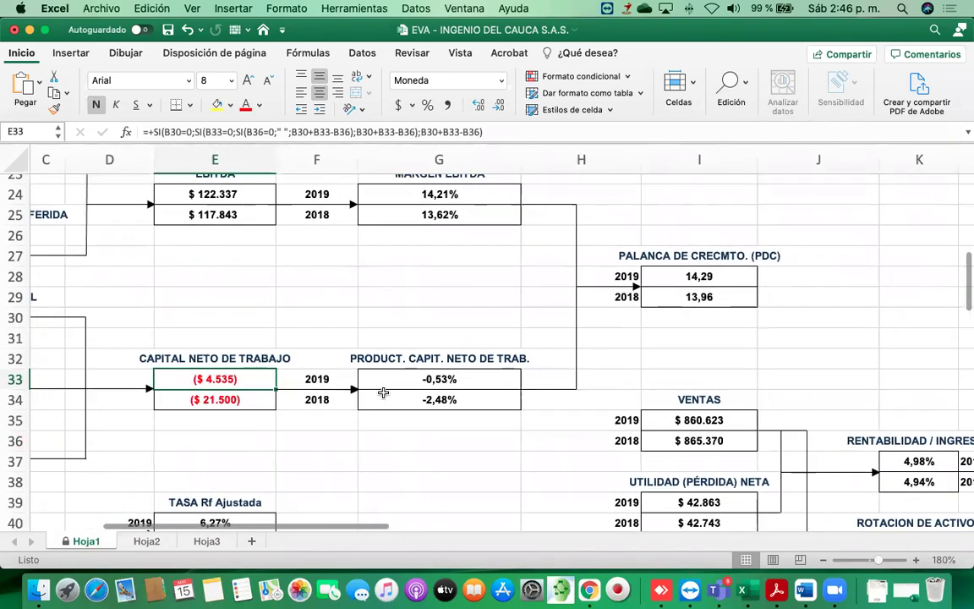
scroll(383, 393, "right", 1)
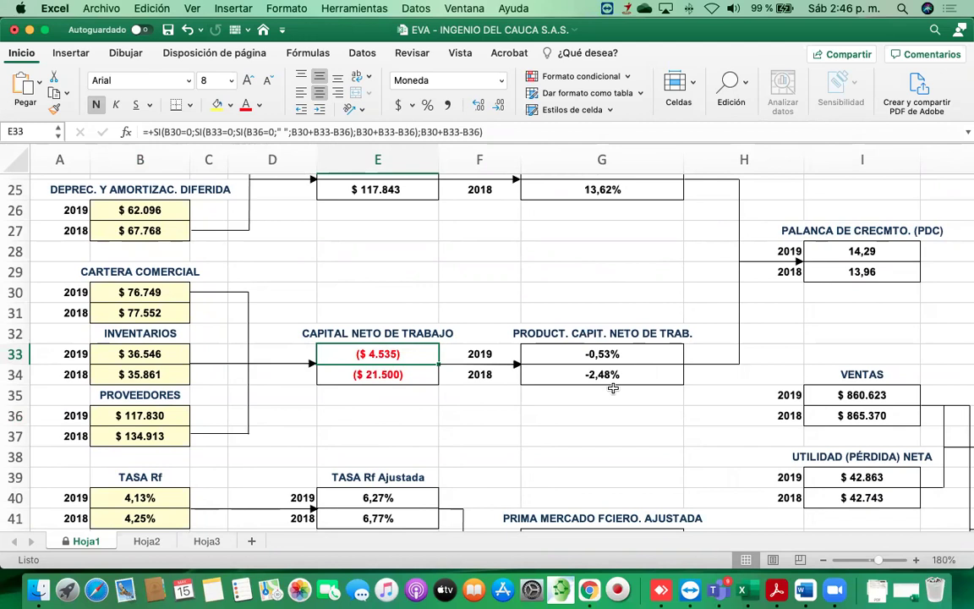
scroll(600, 361, "right", 1)
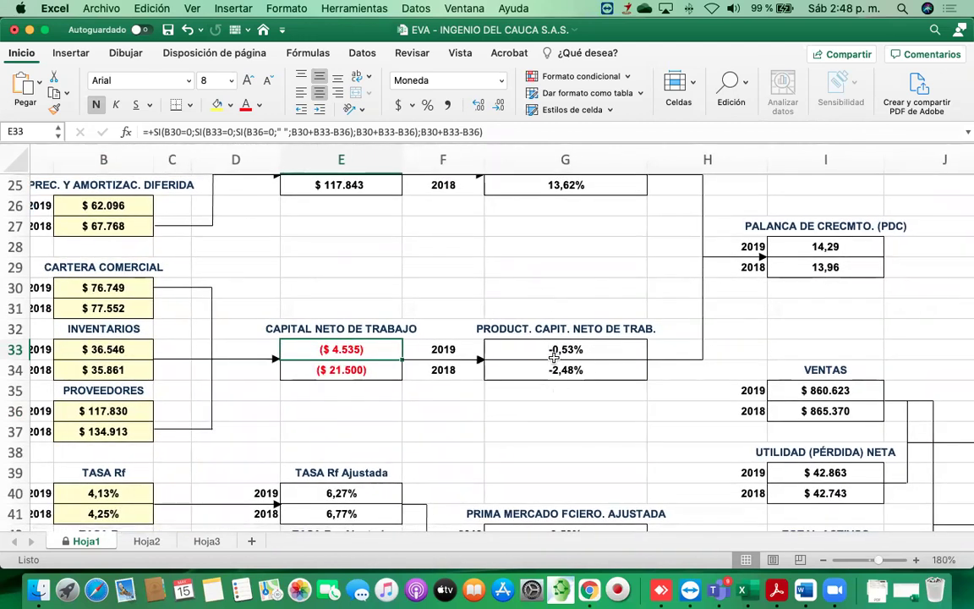
left_click(563, 350)
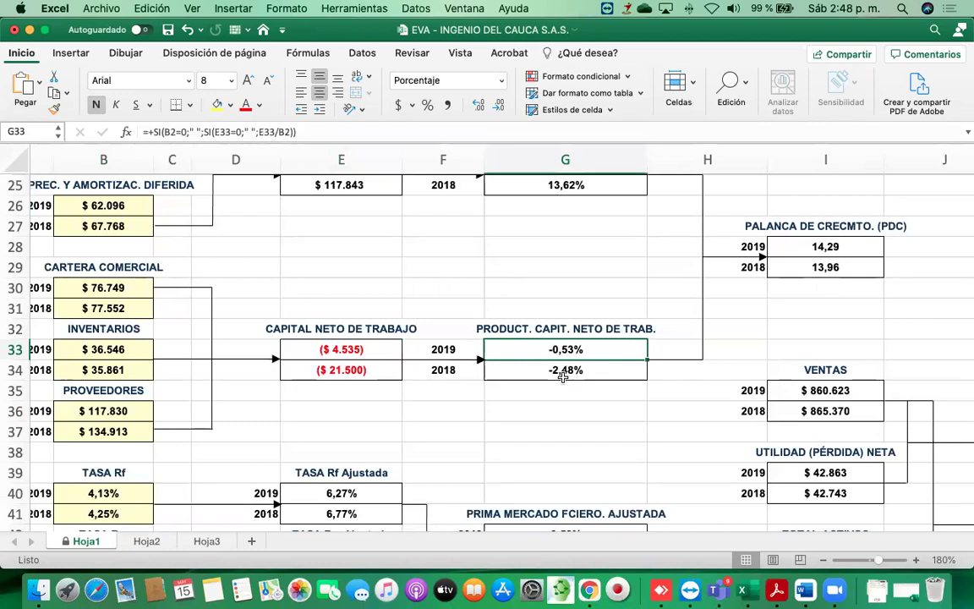
left_click(565, 369)
left_click(565, 349)
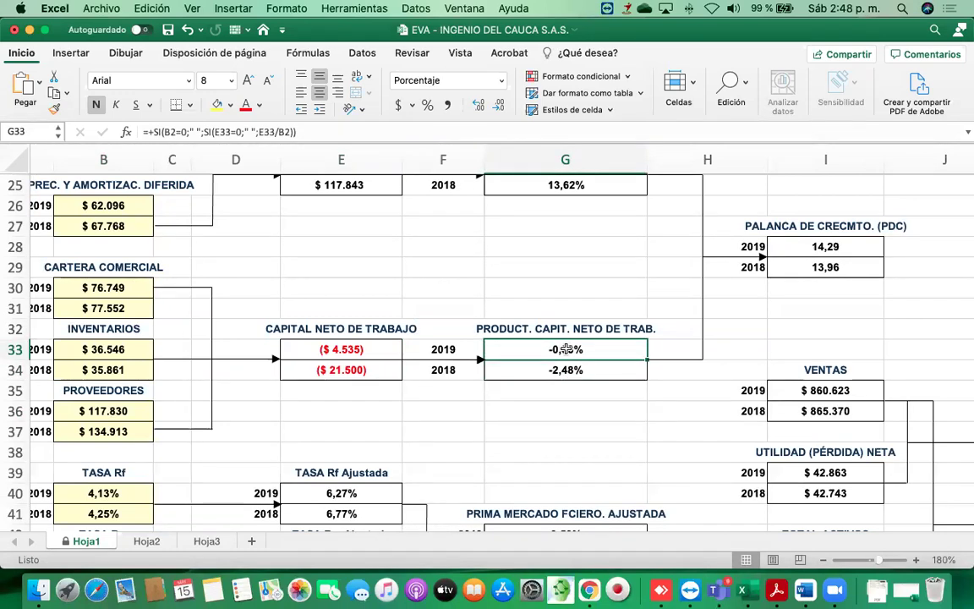
left_click(549, 370)
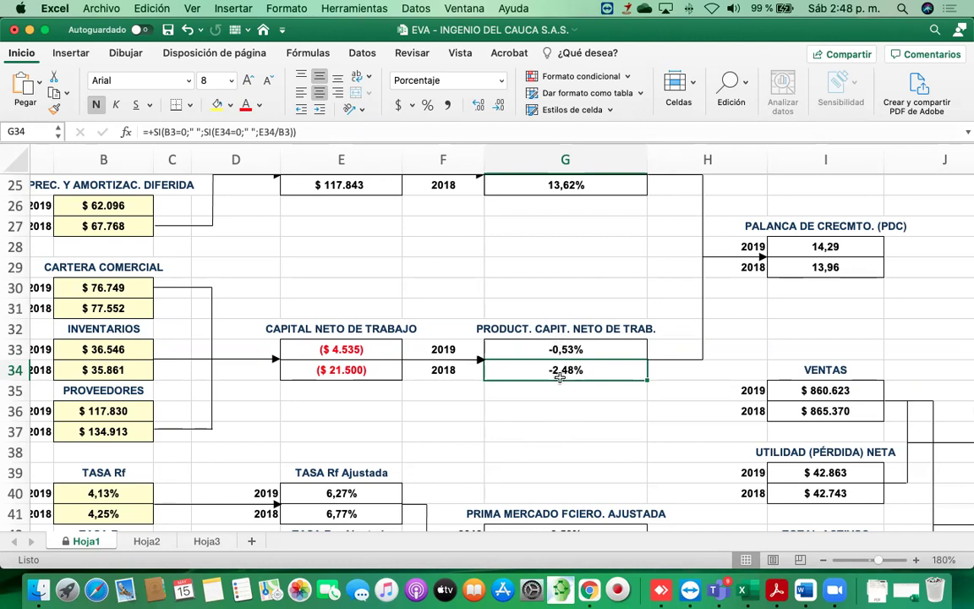
Examine the 2018 Capital Neto de Trabajo in E34 against the Proveedores in B37 and B36 and the 2019 Cartera Comercial in B30.
left_click(342, 369)
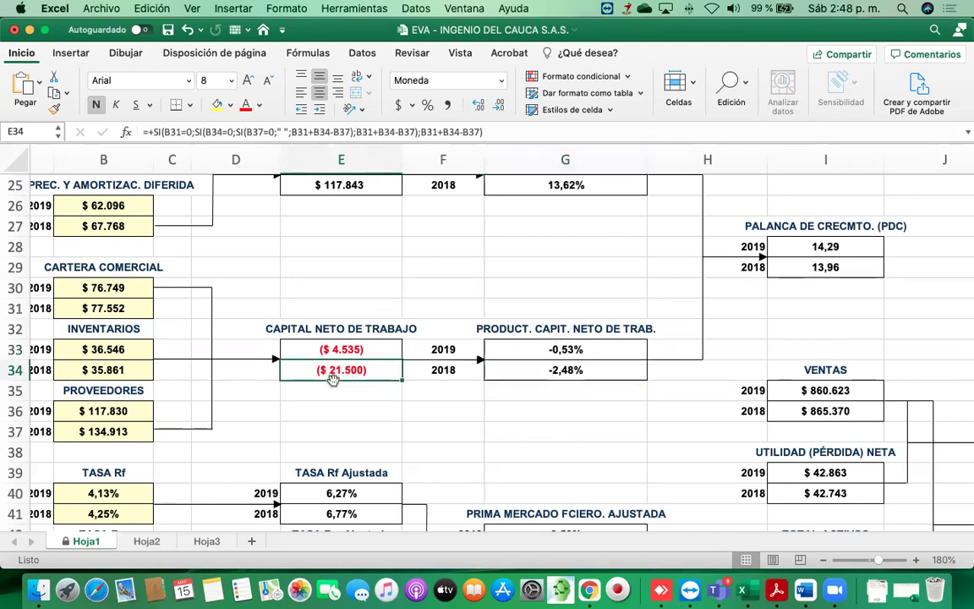
scroll(333, 380, "left", 2)
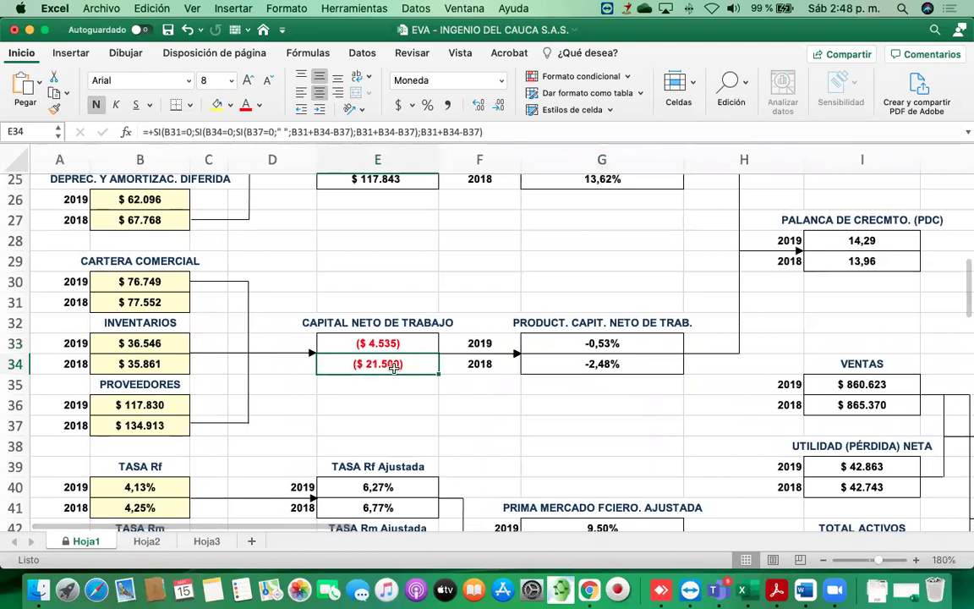
left_click(97, 430)
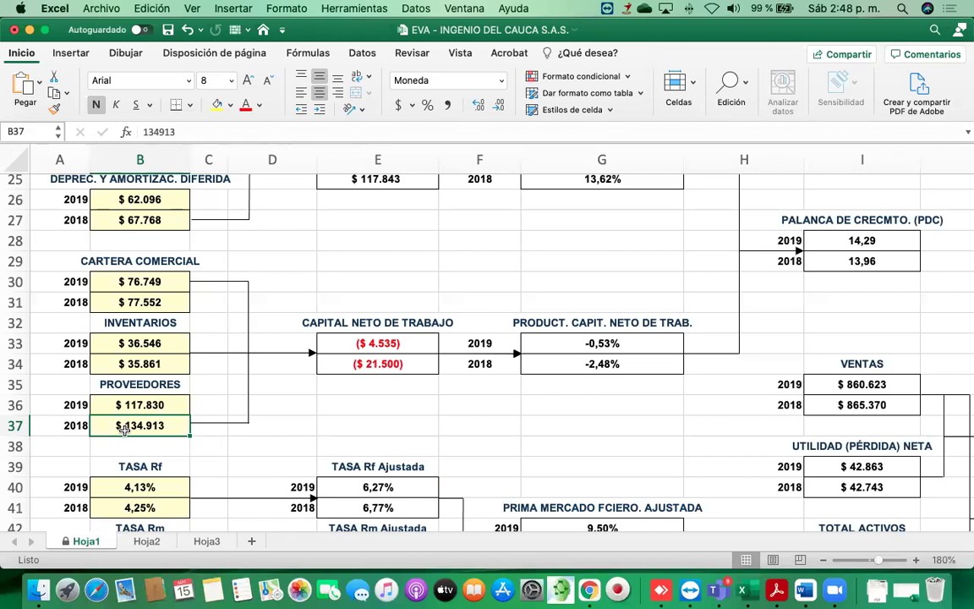
left_click(135, 283)
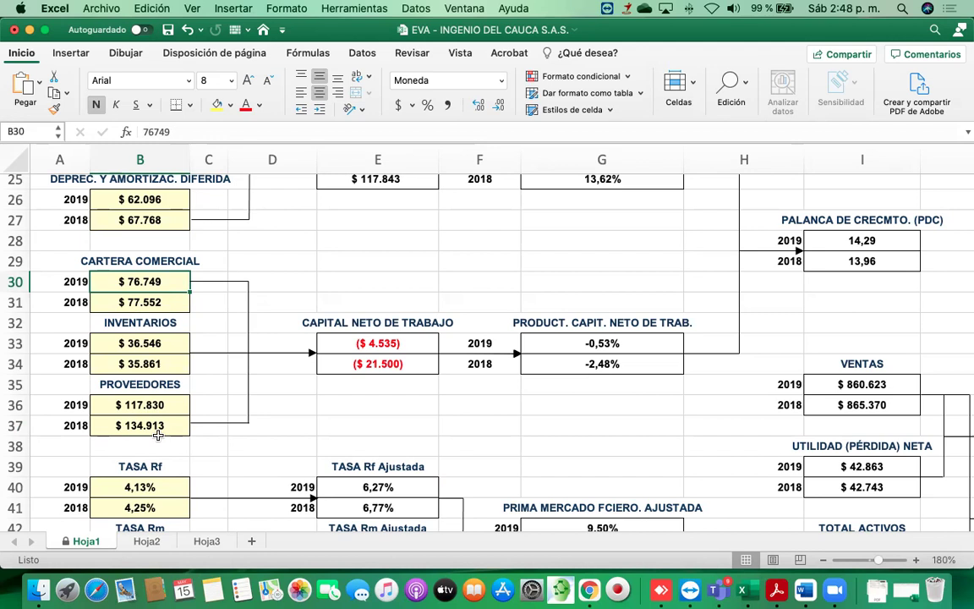
left_click(179, 419)
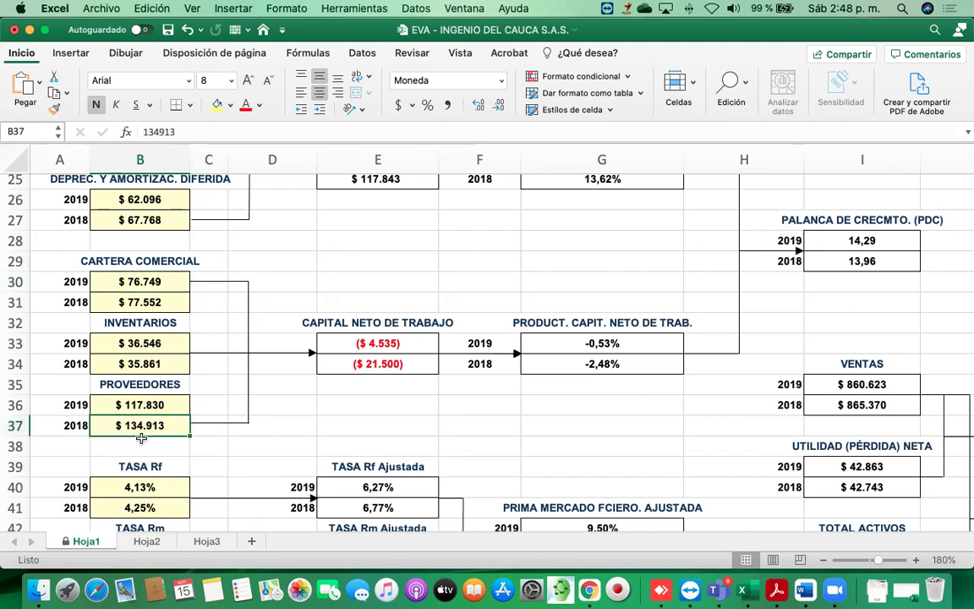
left_click(140, 405)
left_click(382, 363)
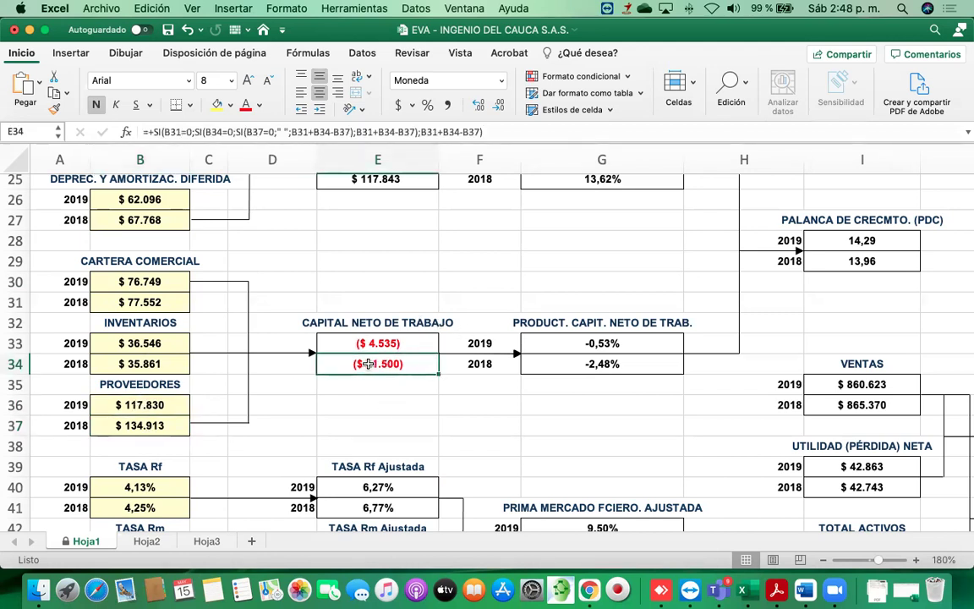
scroll(370, 364, "right", 10)
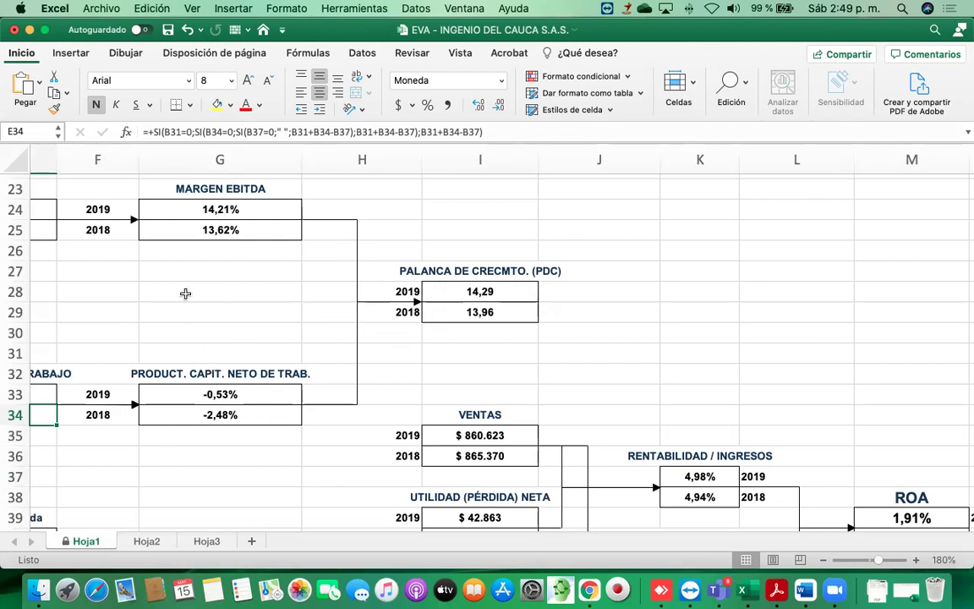
Examine the 2019 Margen EBITDA in G24 alongside the Productividad del Capital Neto de Trabajo in G33 and G34.
left_click(240, 184)
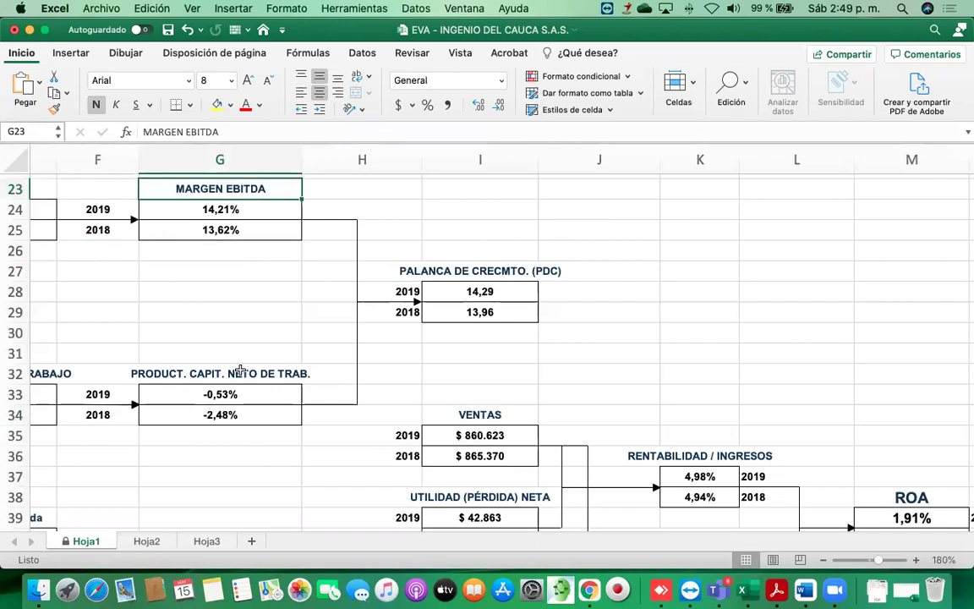
left_click(239, 396)
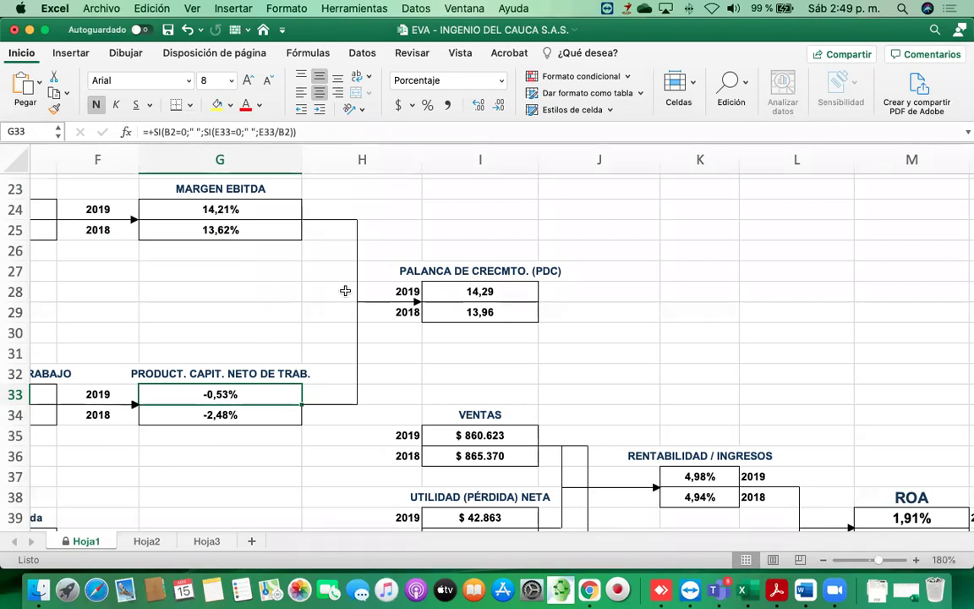
left_click(231, 210)
left_click(244, 412)
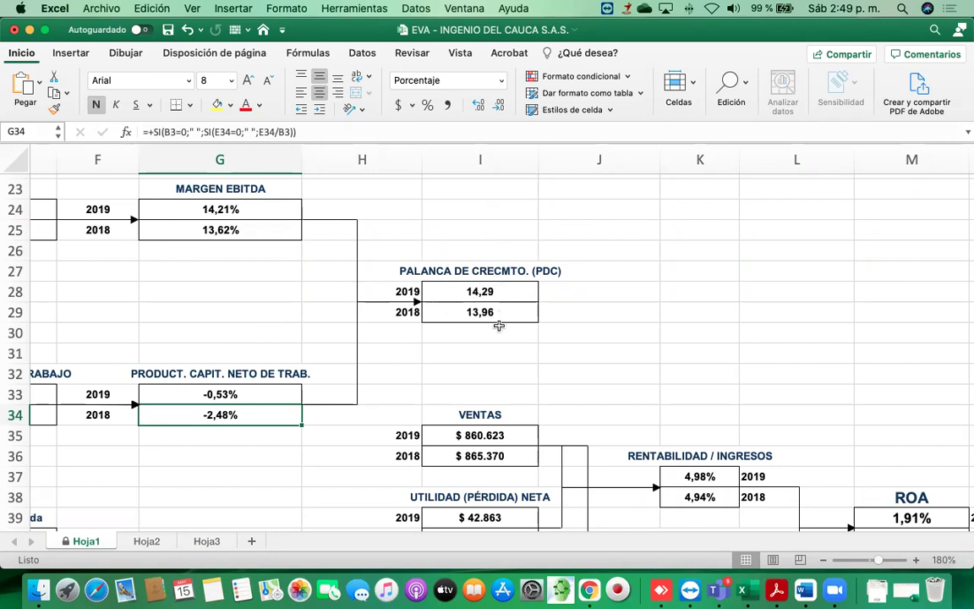
Inspect the Palanca de Crecimiento (PDC) formulas for 2019 in I28 and 2018 in I29.
left_click(503, 292)
left_click(499, 317)
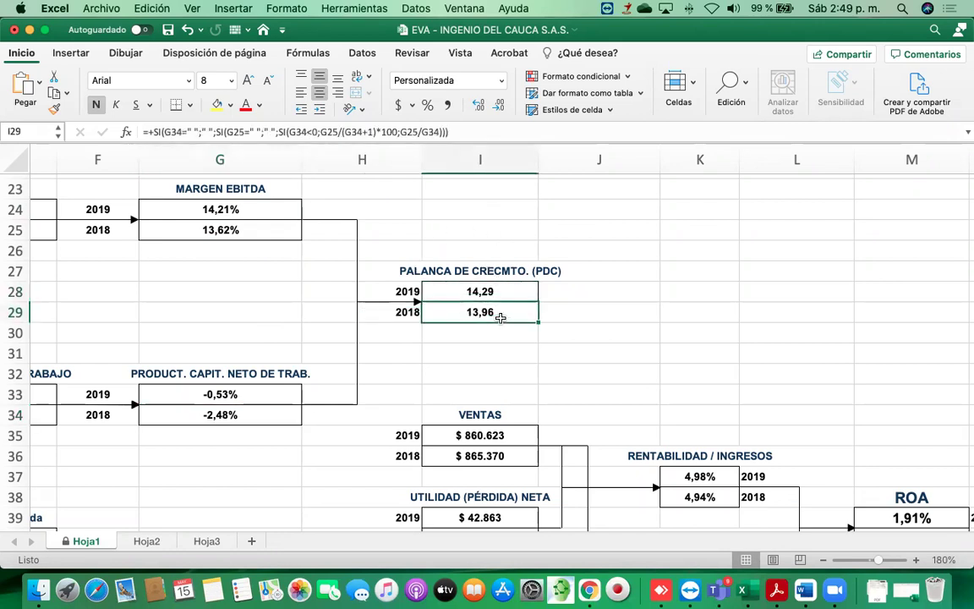
left_click(481, 350)
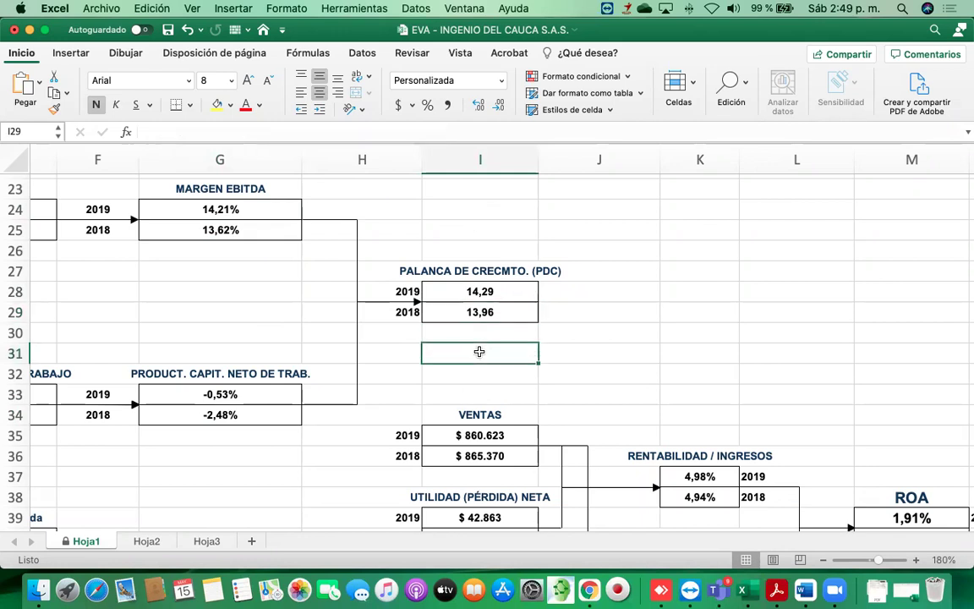
left_click(489, 309)
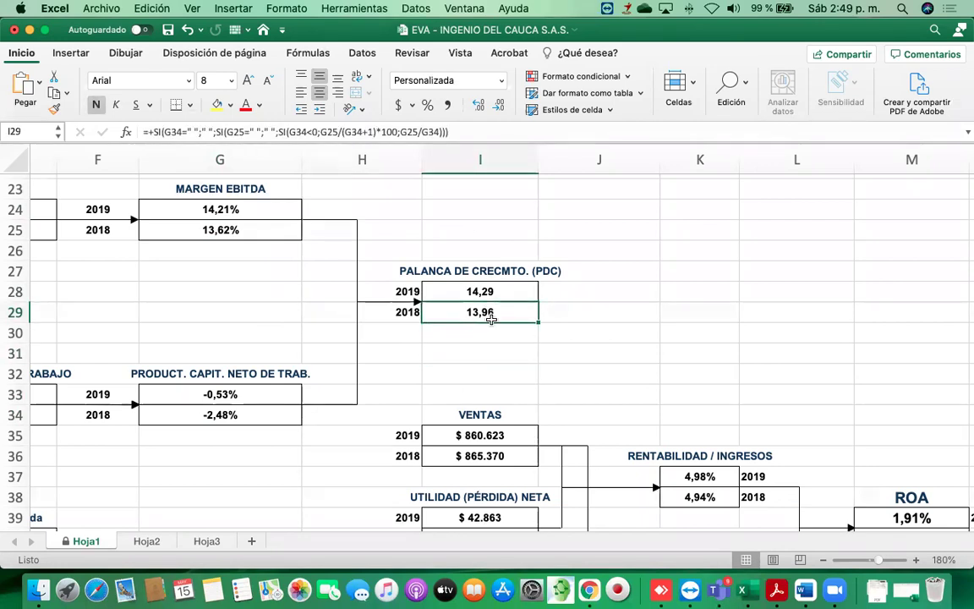
left_click(474, 350)
left_click(472, 313)
Check the 2019 Palanca de Crecimiento in I28 against its inputs, the Margen EBITDA in G24 and the working capital productivity in G33.
left_click(235, 209)
left_click(244, 394)
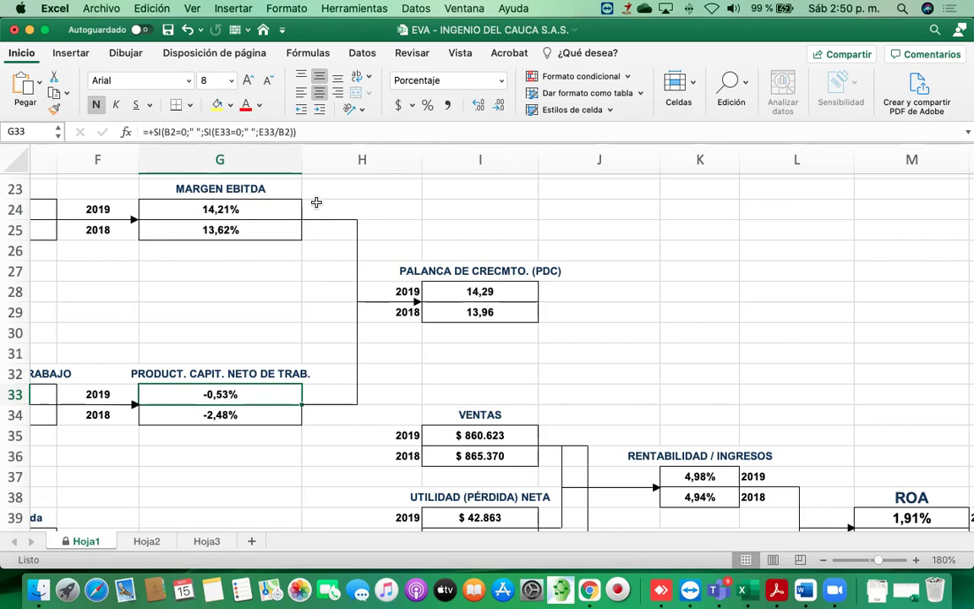
left_click(482, 292)
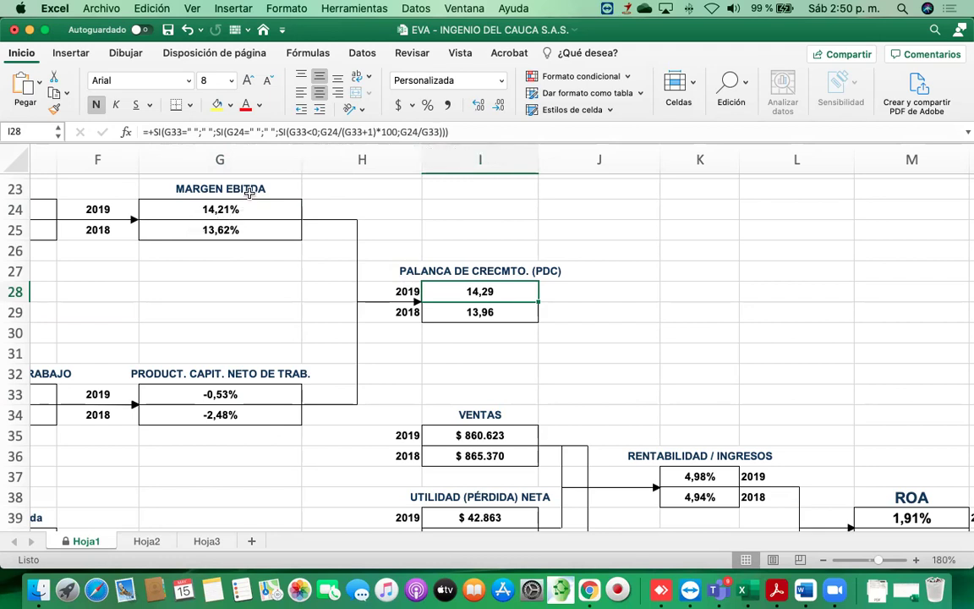
left_click(245, 394)
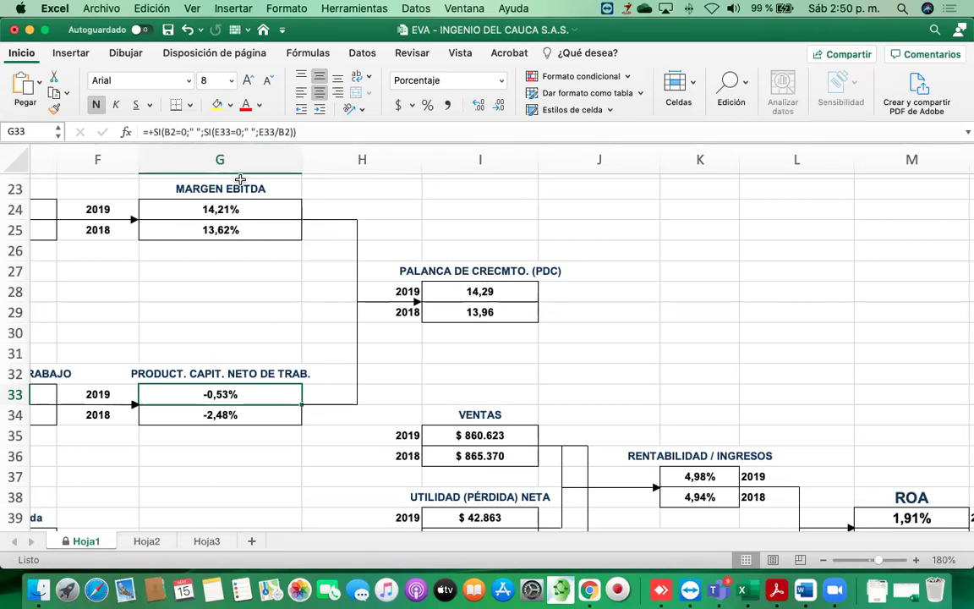
Compare the 2018 Palanca de Crecimiento in I29 with the 2019 one in I28.
left_click(486, 314)
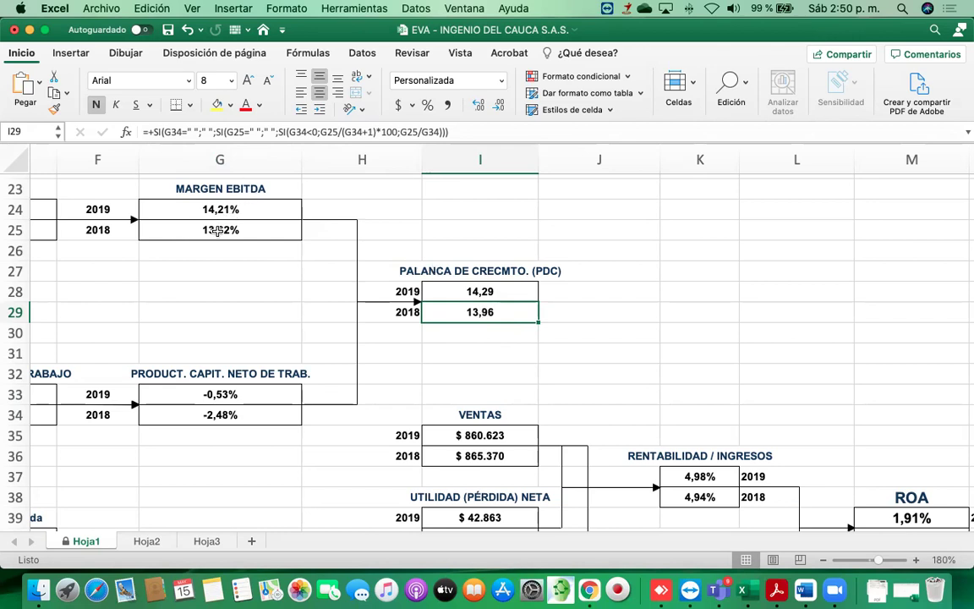
left_click(479, 287)
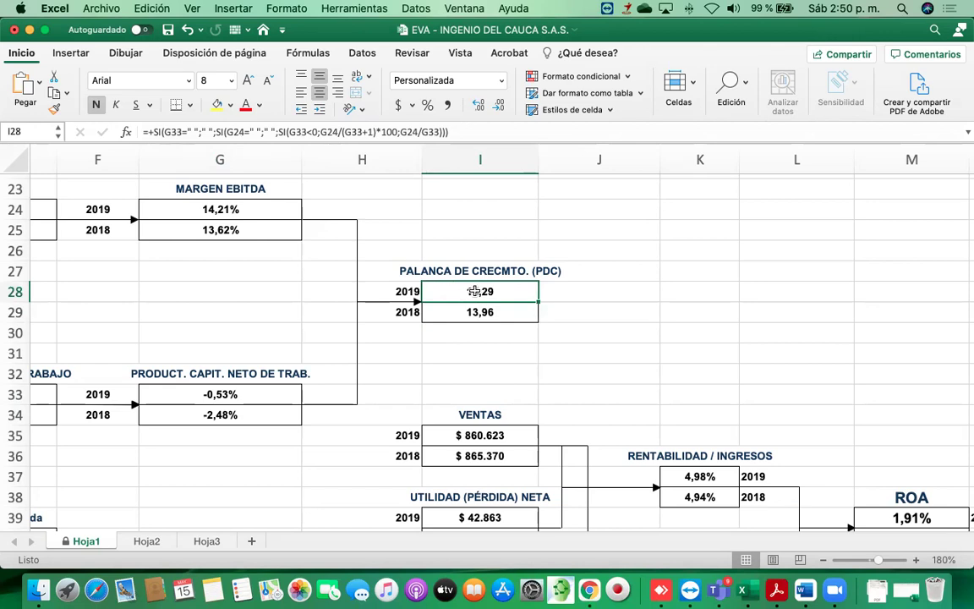
left_click(480, 312)
left_click(479, 292)
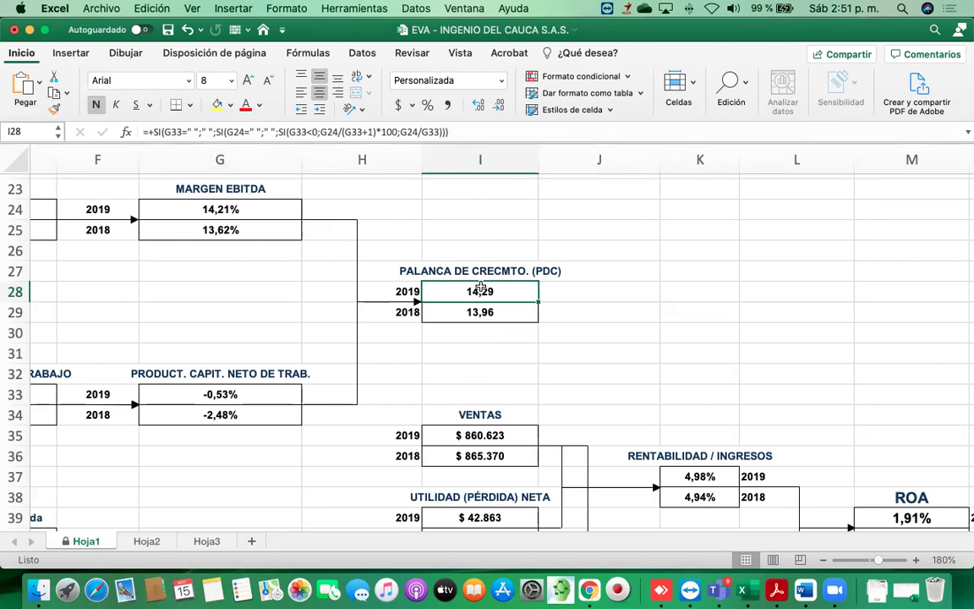
Examine the growth lever (PDC) formula inputs, comparing the 2019 and 2018 EBITDA margin with the productivity of net working capital.
left_click(480, 317)
left_click(208, 210)
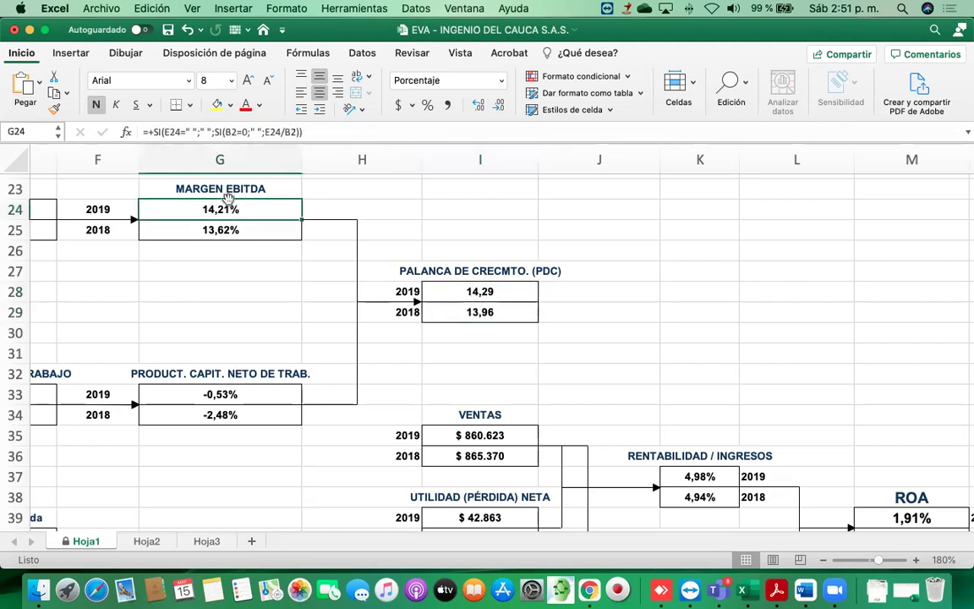
left_click(229, 395)
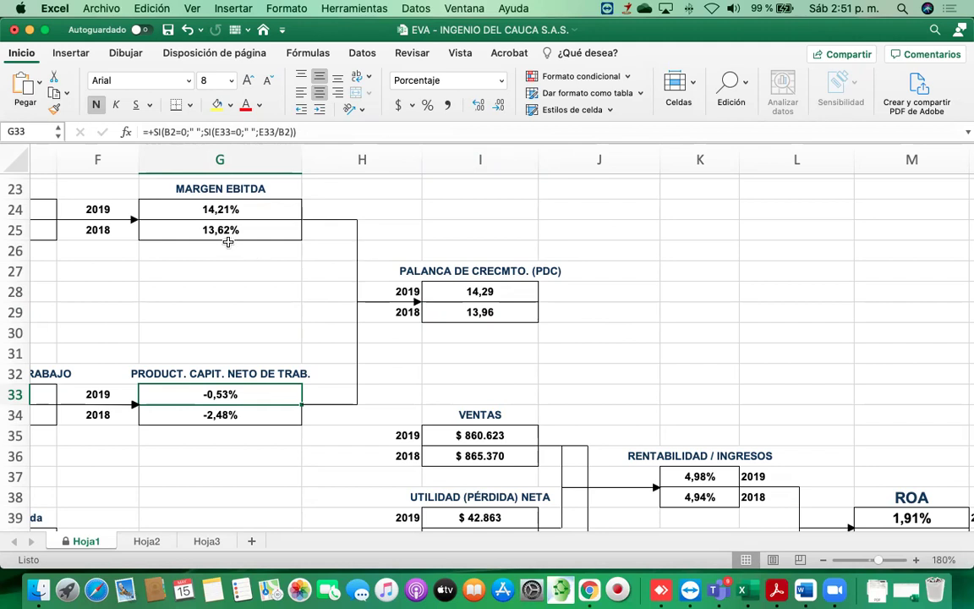
left_click(211, 210)
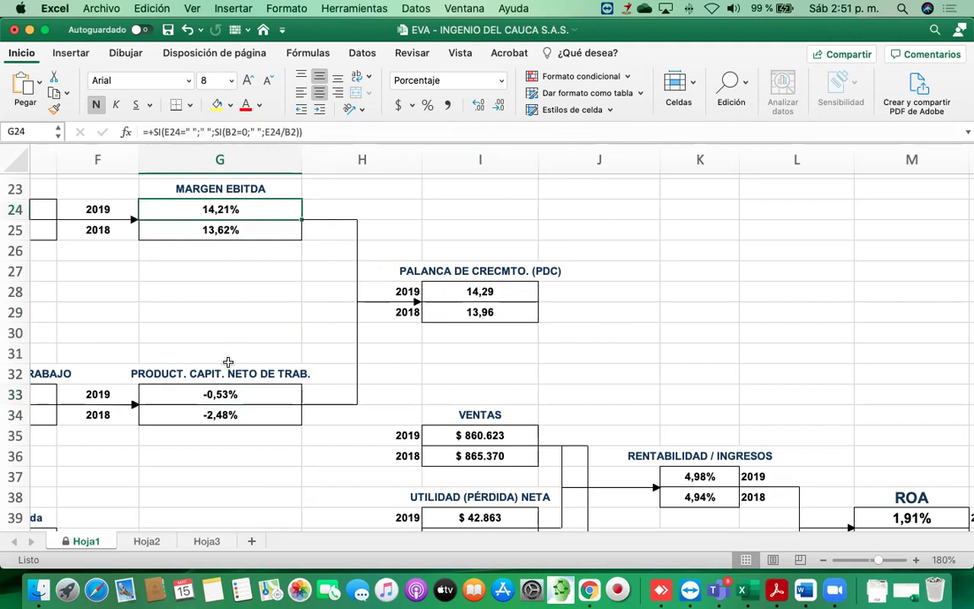
left_click(233, 392)
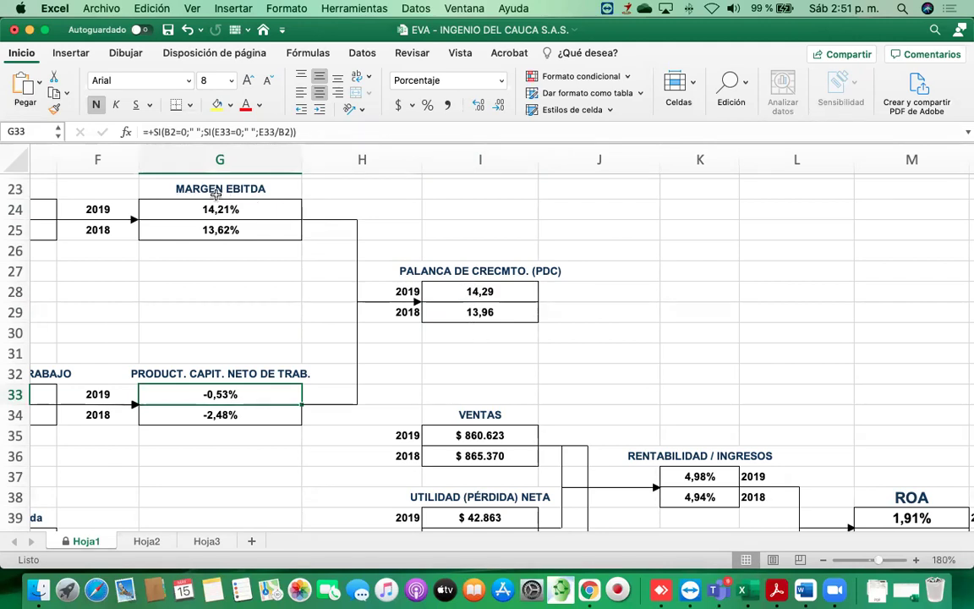
left_click(213, 206)
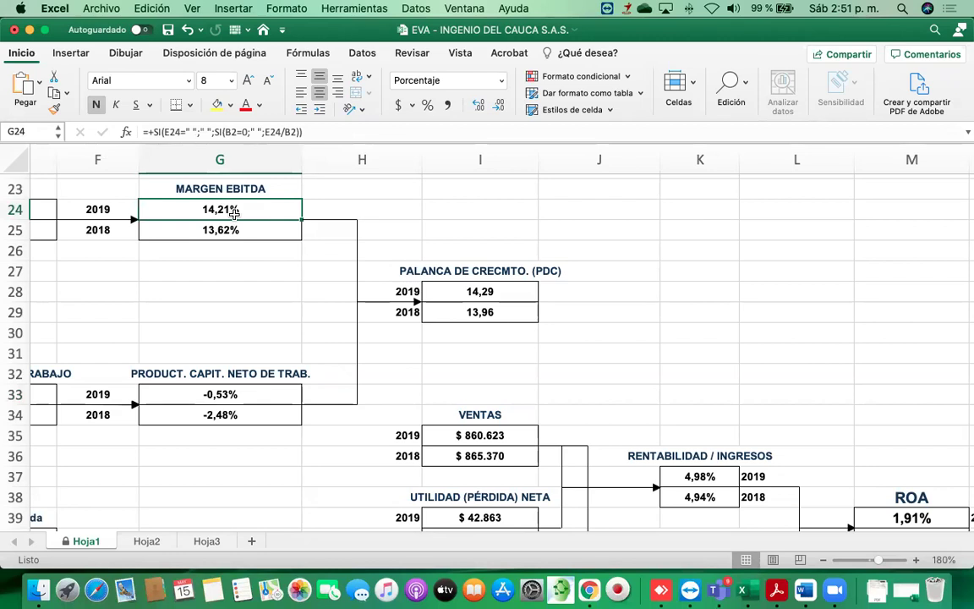
left_click(219, 233)
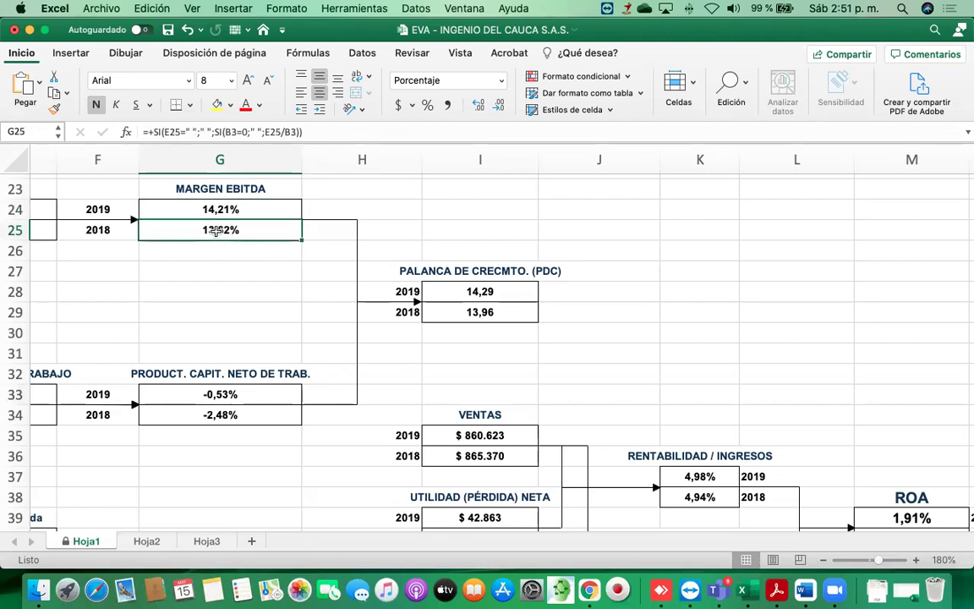
left_click(217, 209)
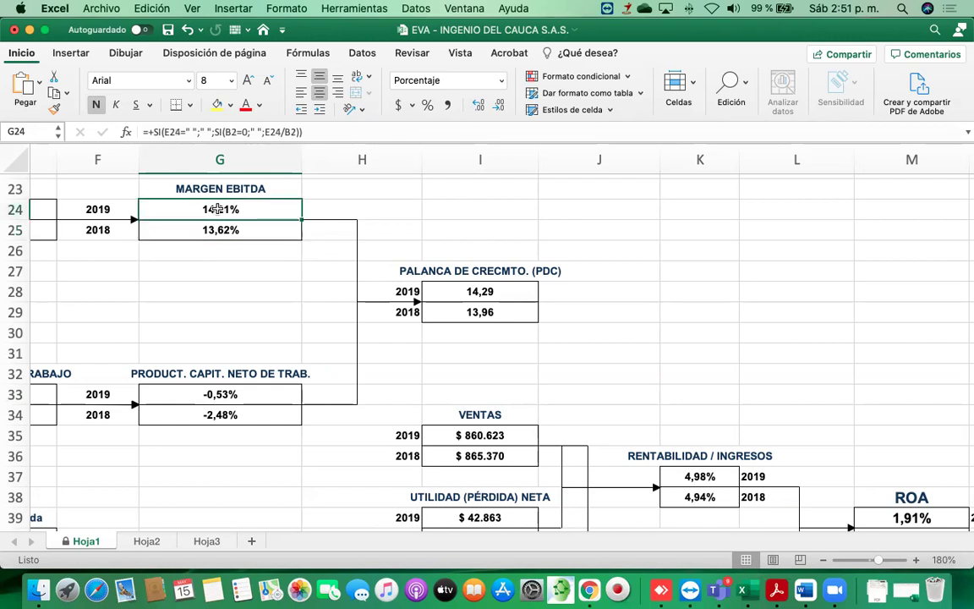
left_click(216, 232)
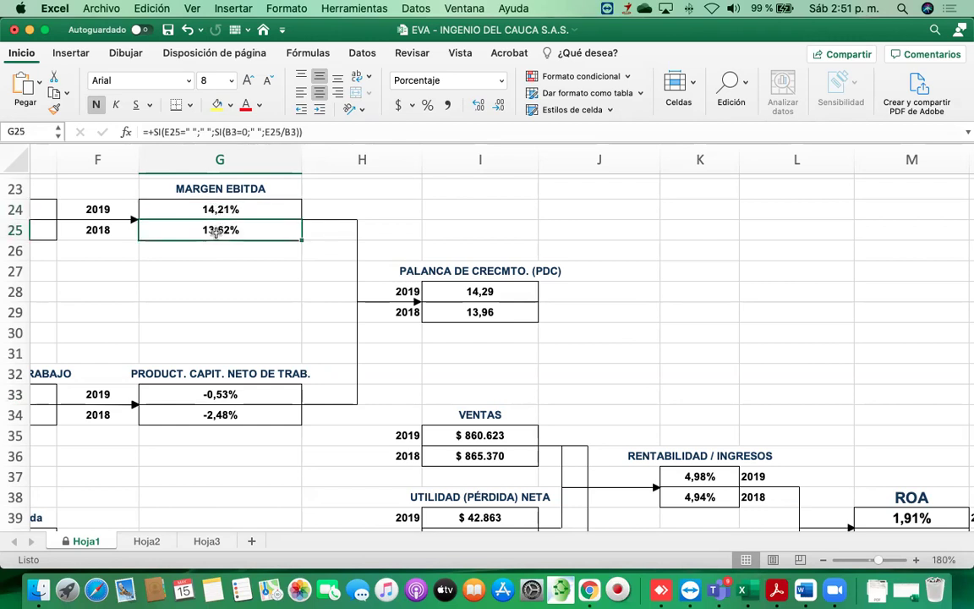
Compare the 2019 and 2018 productivity of net working capital against the 2019 EBITDA margin.
left_click(219, 394)
left_click(217, 408)
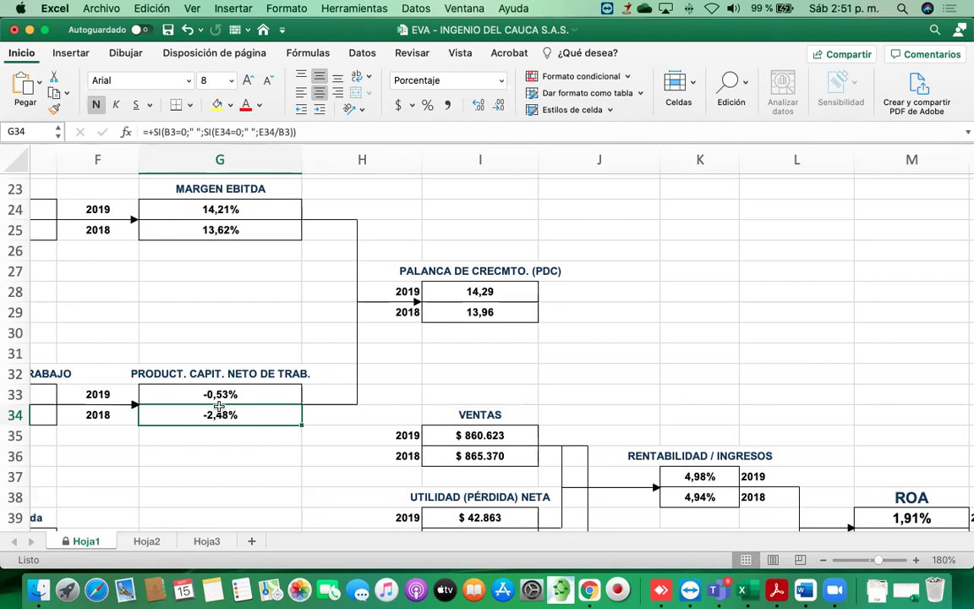
left_click(219, 392)
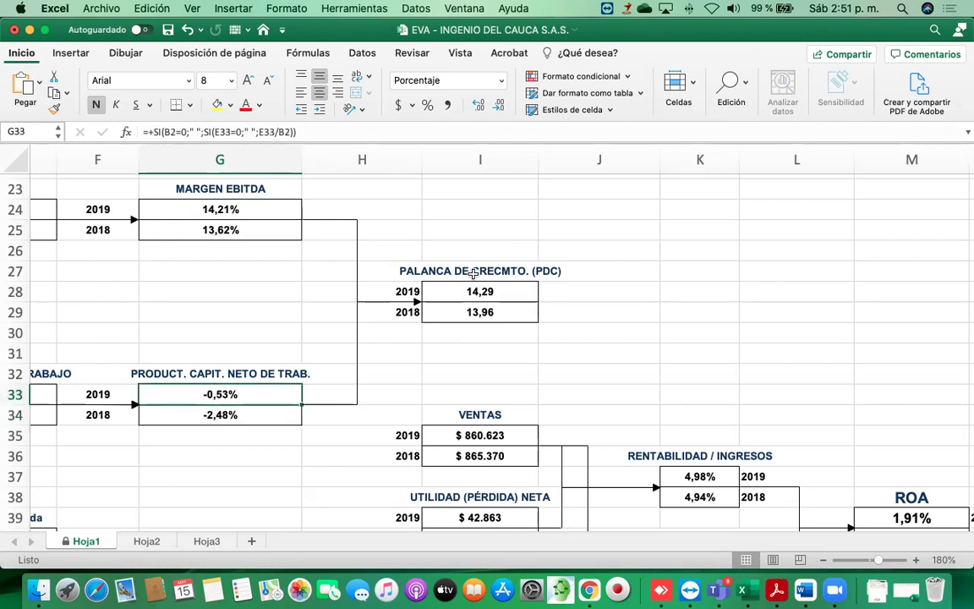
left_click(224, 210)
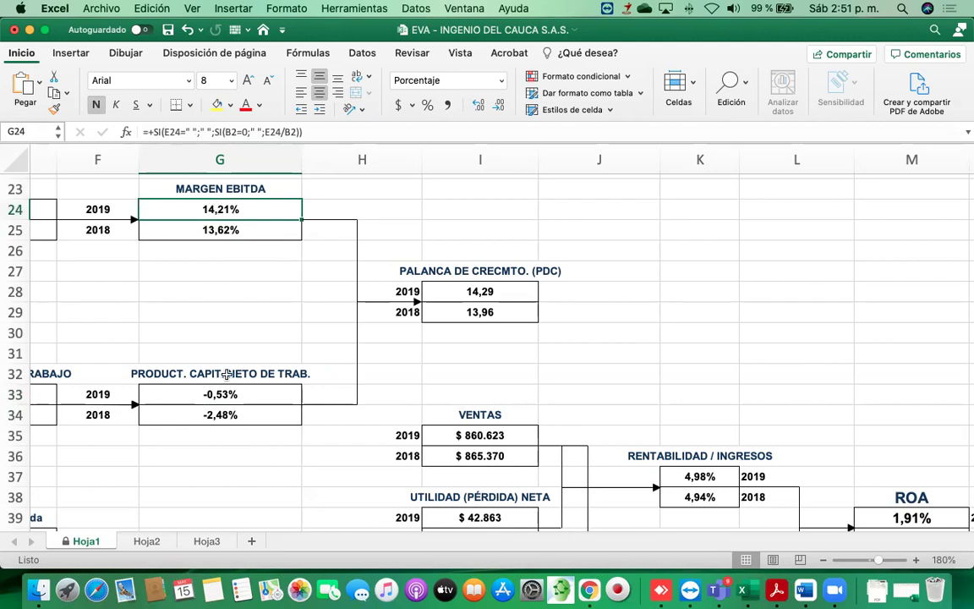
left_click(218, 415)
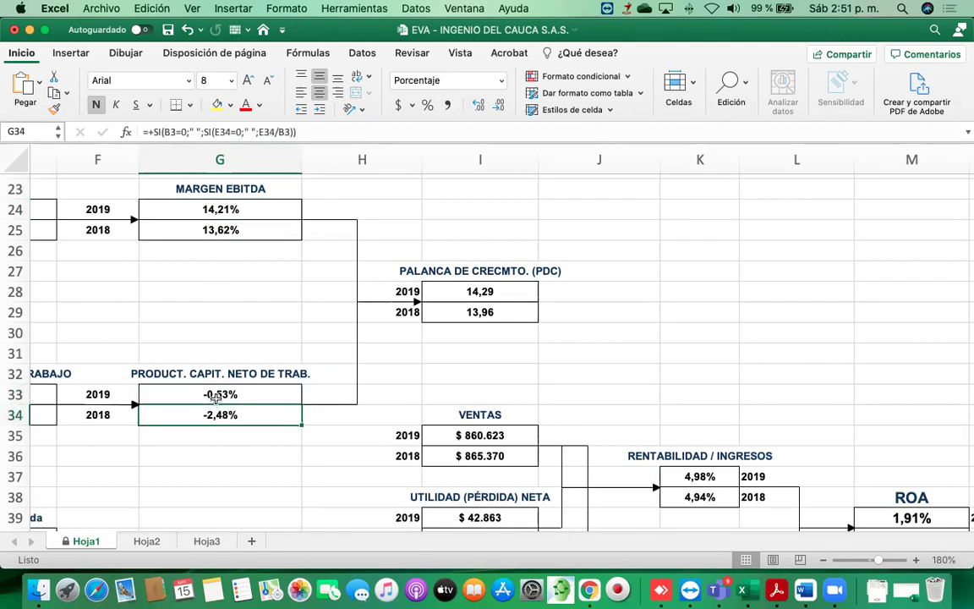
left_click_drag(218, 412, 220, 394)
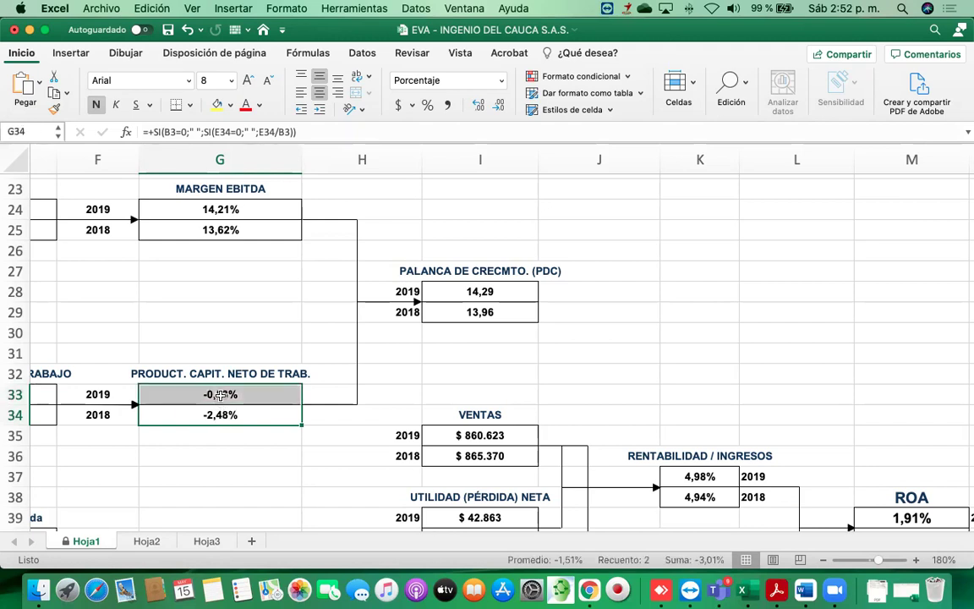
left_click(216, 394)
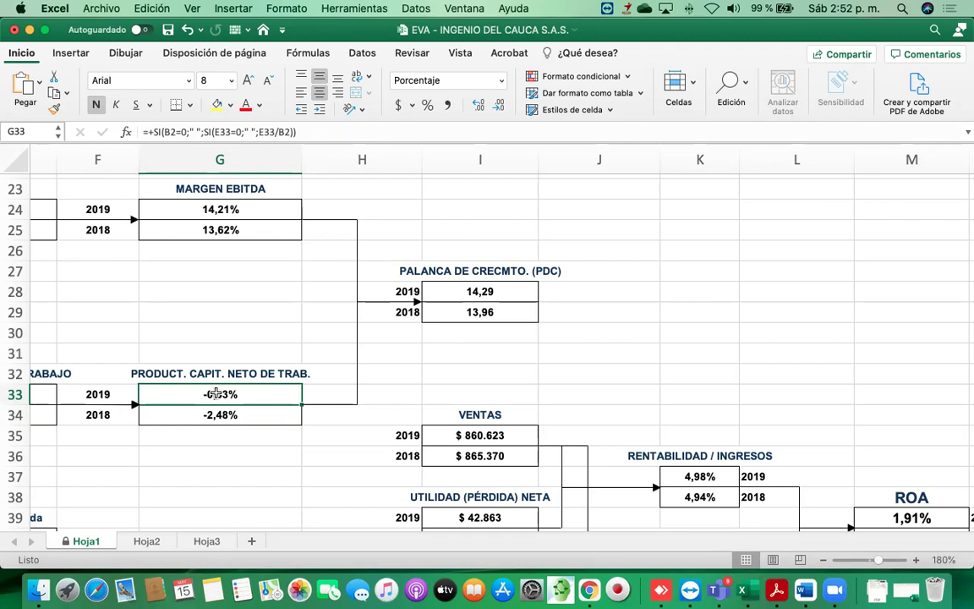
Trace the 2019 net working capital in E33 back to its trade receivables, inventories and suppliers inputs.
scroll(219, 396, "left", 3)
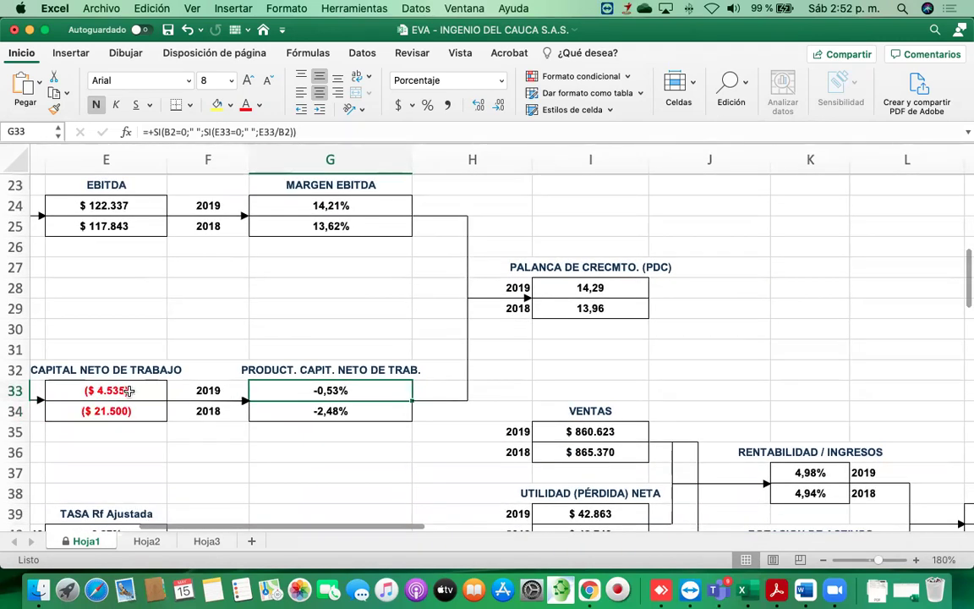
left_click(128, 391)
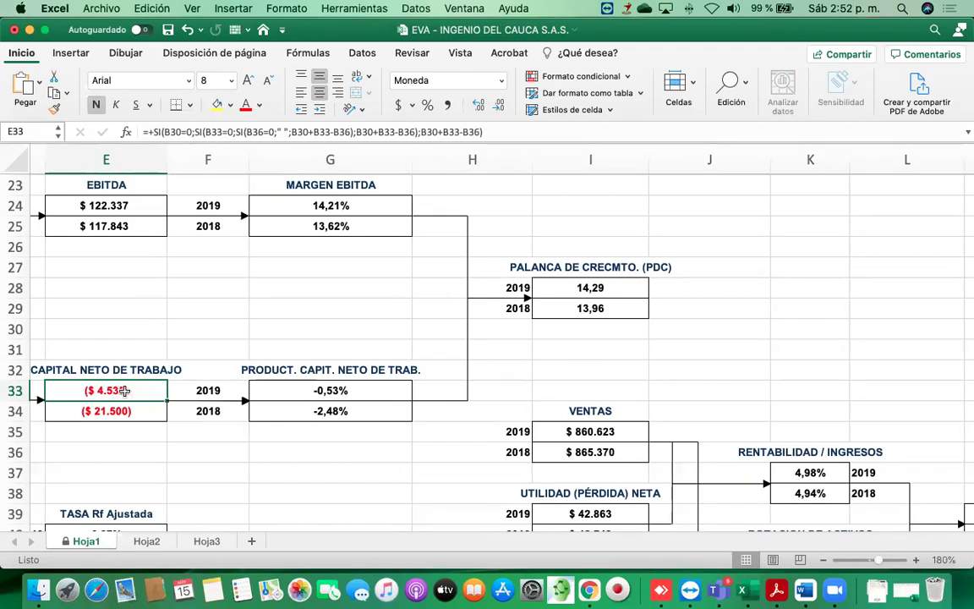
scroll(145, 369, "up", 5)
scroll(146, 369, "left", 4)
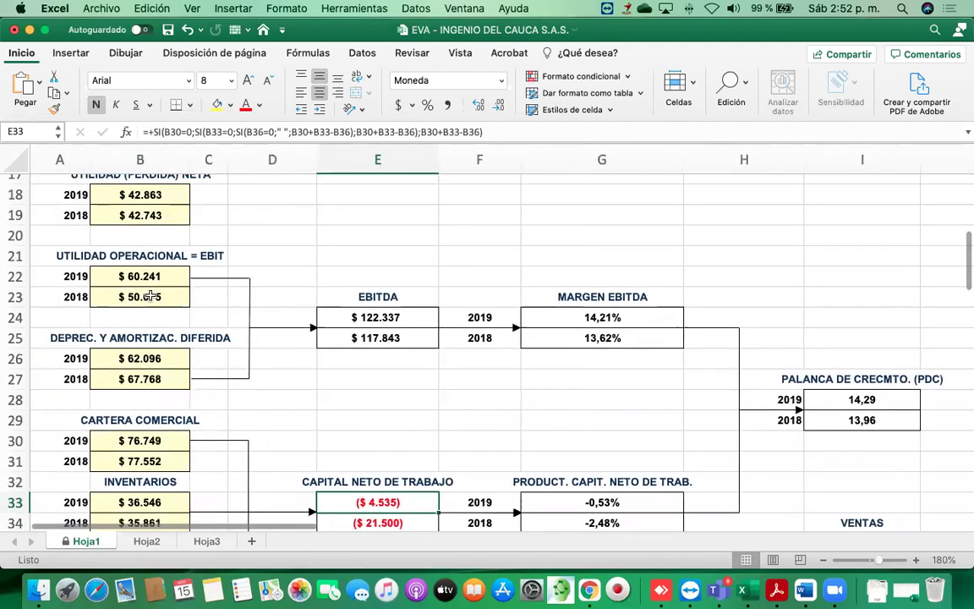
scroll(131, 330, "down", 4)
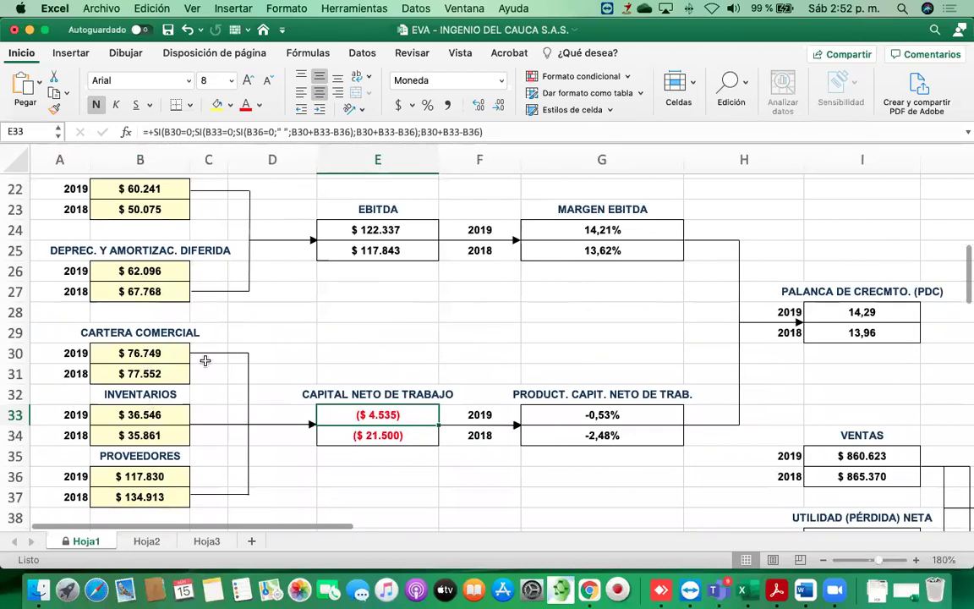
scroll(206, 361, "right", 4)
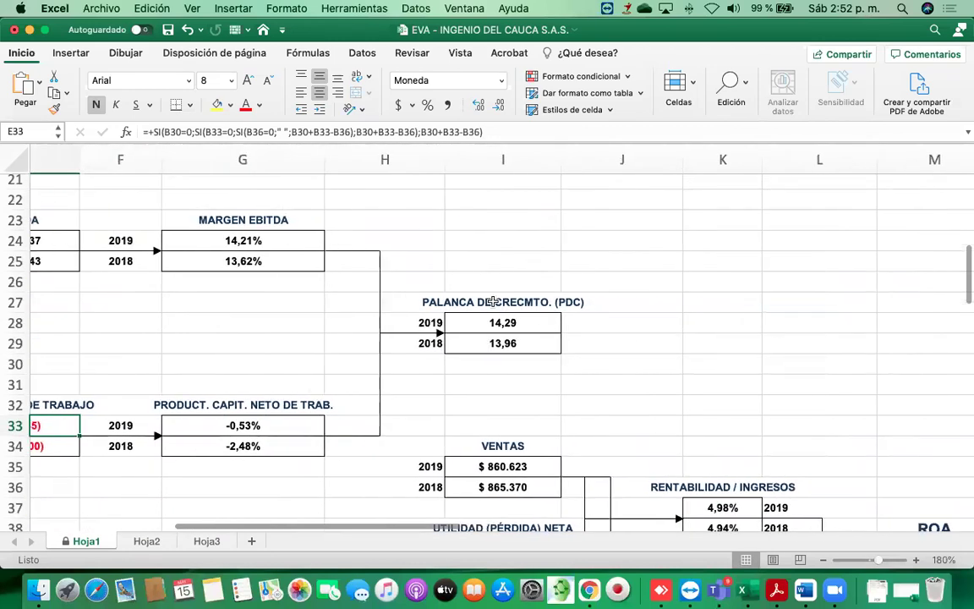
Examine the 2019 ROA in M39 and its two components, income profitability in K37 and asset turnover in K41.
scroll(509, 342, "down", 8)
scroll(509, 342, "right", 2)
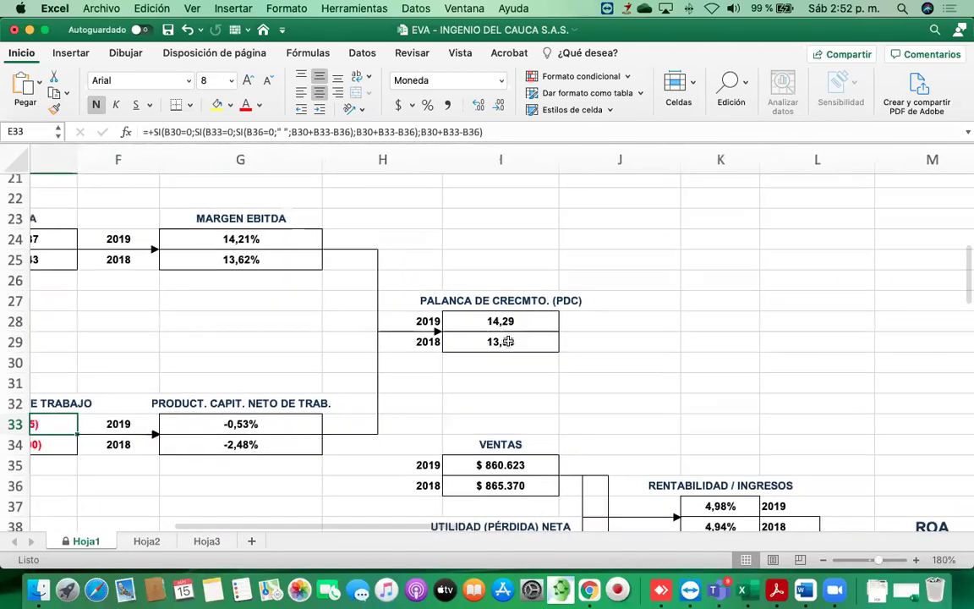
scroll(509, 342, "down", 6)
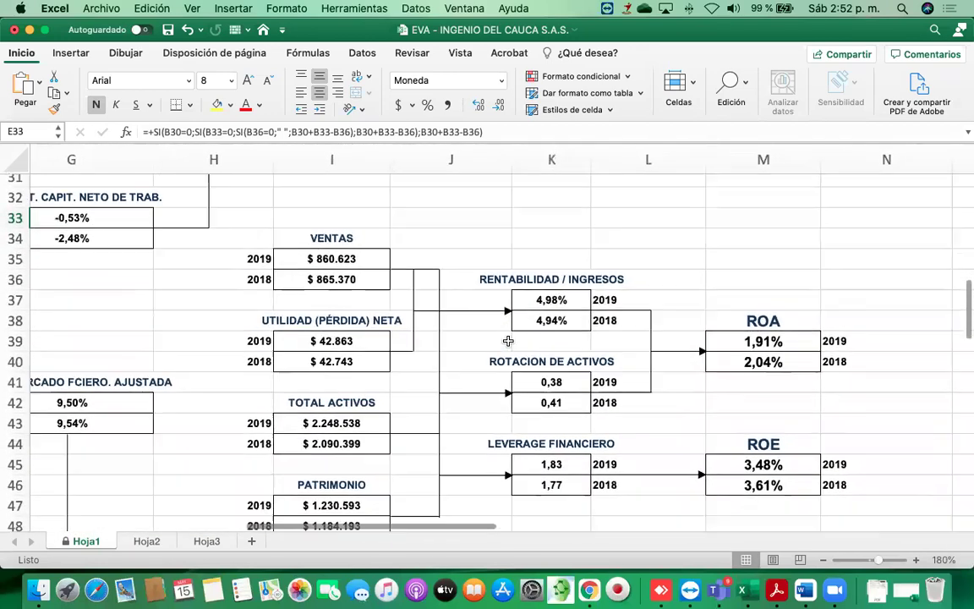
scroll(39, 384, "left", 3)
scroll(39, 384, "left", 1)
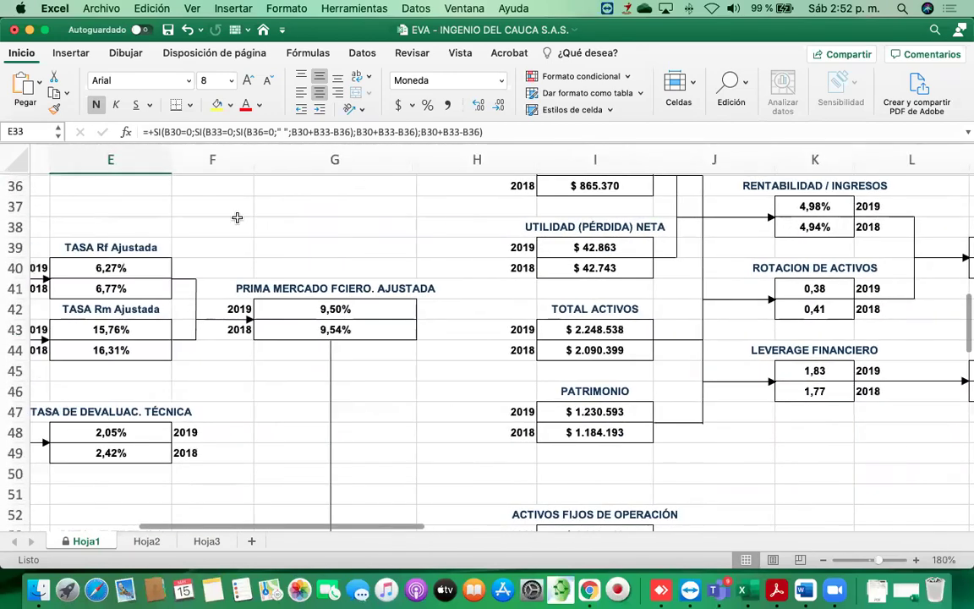
scroll(161, 308, "right", 4)
scroll(160, 308, "up", 3)
scroll(159, 308, "right", 2)
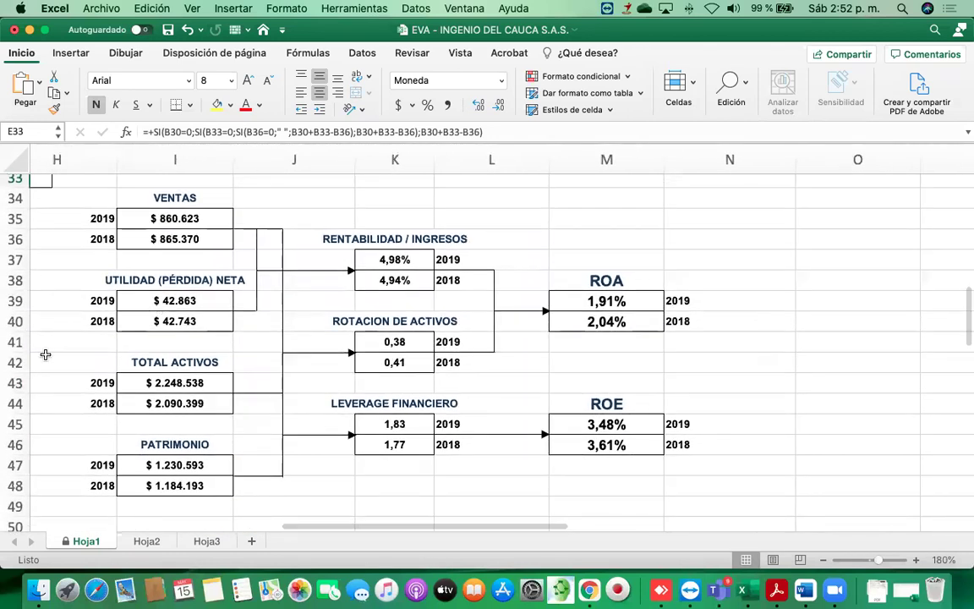
scroll(156, 319, "right", 2)
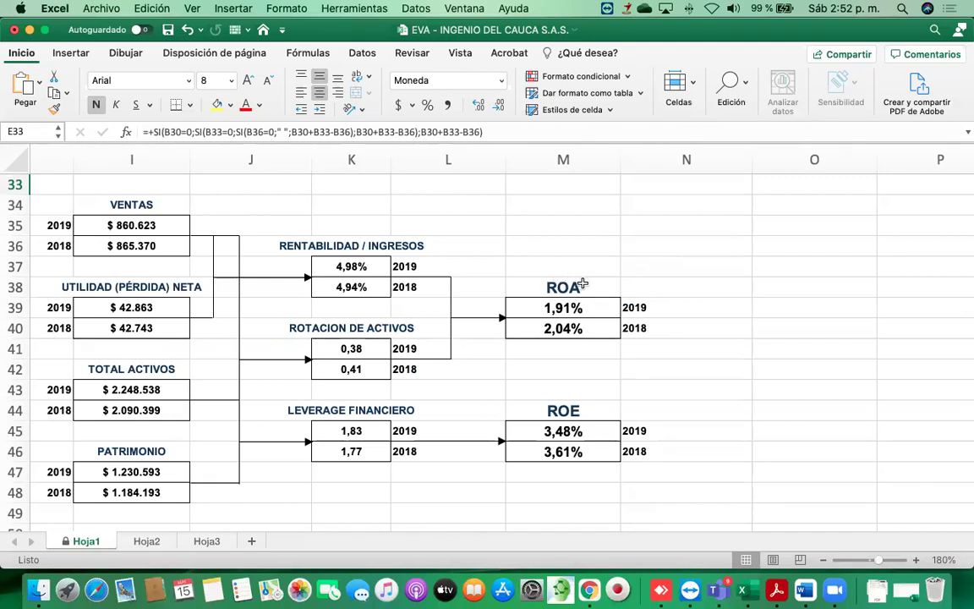
left_click(350, 266)
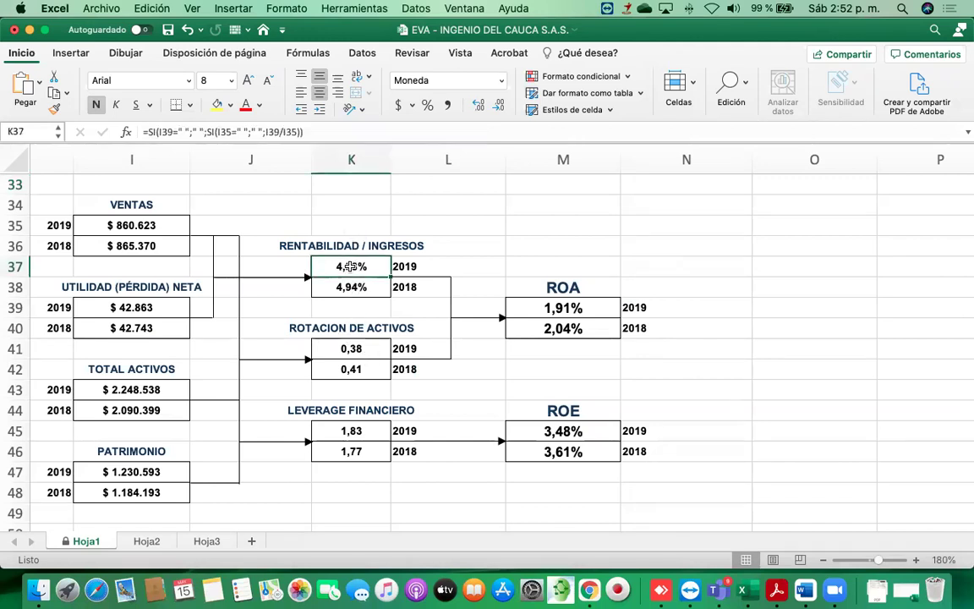
left_click(359, 348)
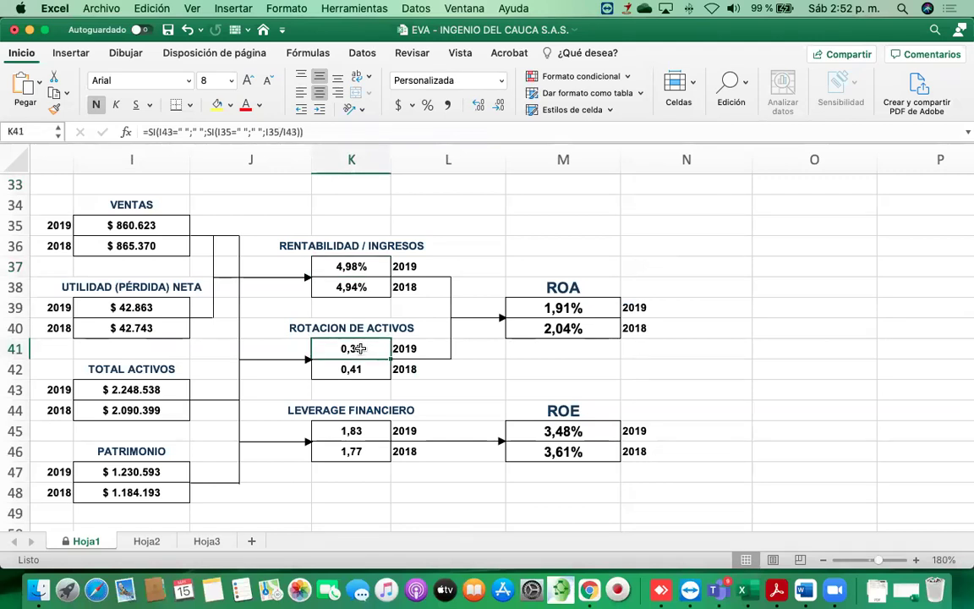
left_click(544, 308)
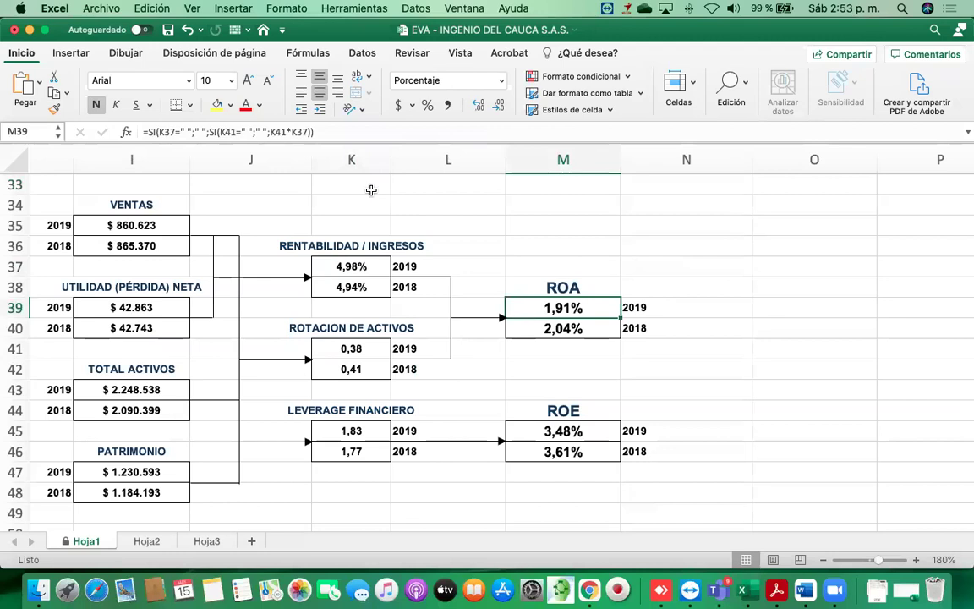
left_click(352, 266)
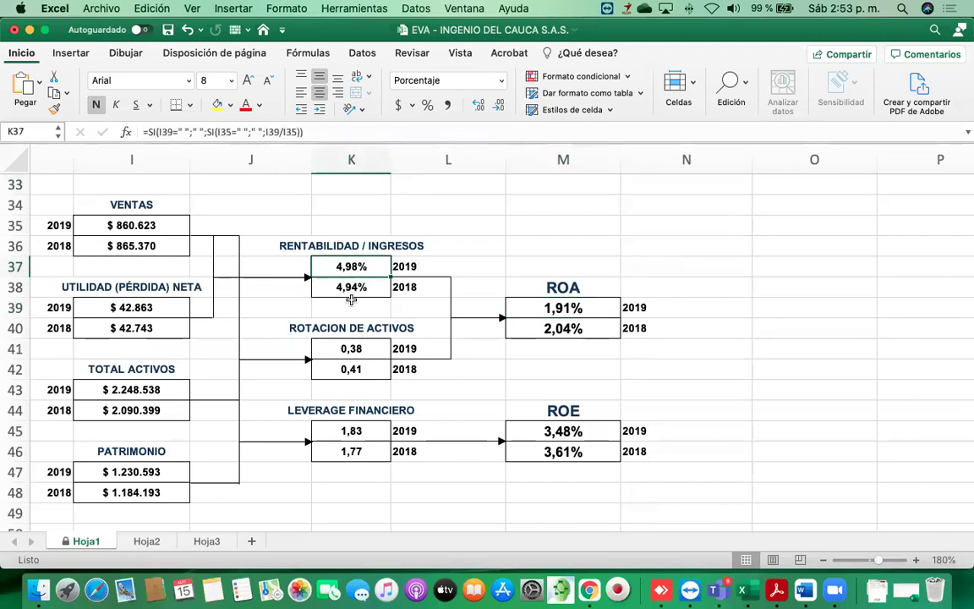
left_click(353, 351)
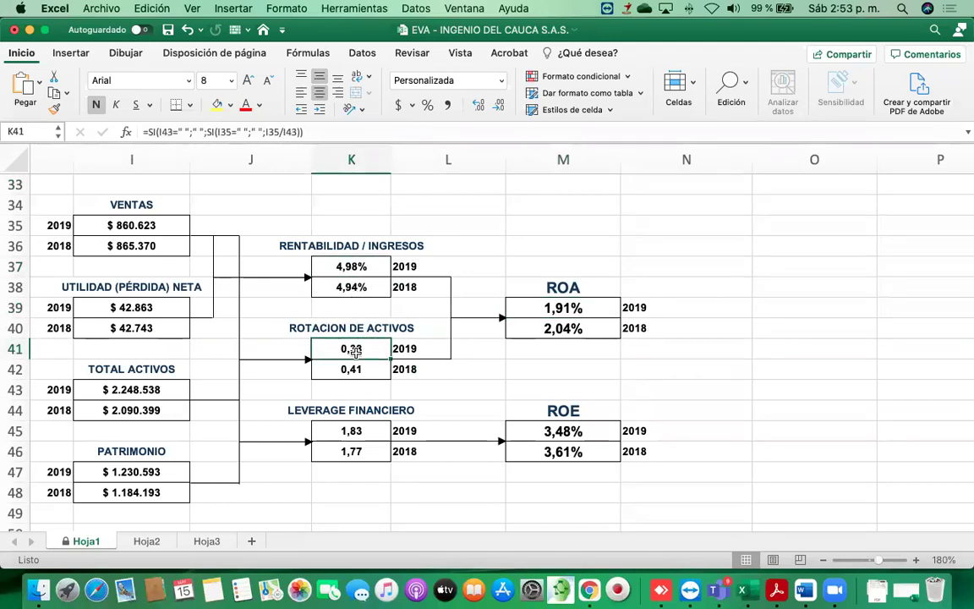
left_click(580, 308)
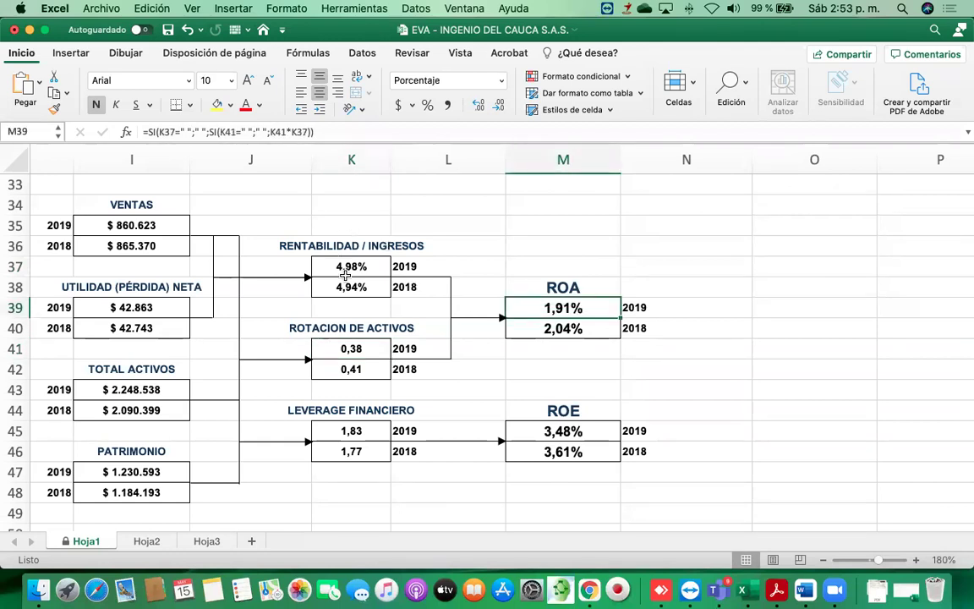
Review the 2019 asset turnover and compare income profitability between 2019 and 2018.
left_click(350, 347)
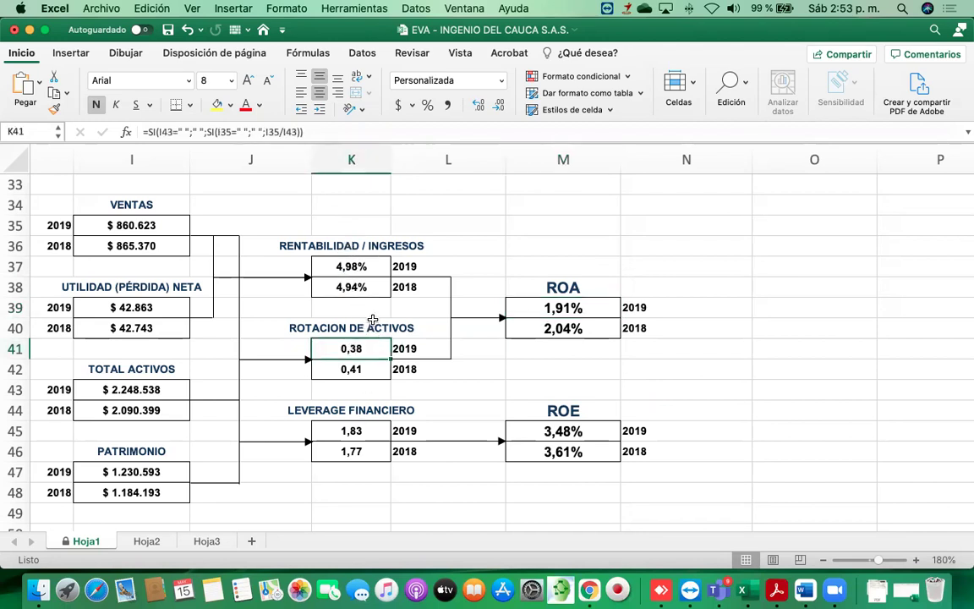
left_click(356, 265)
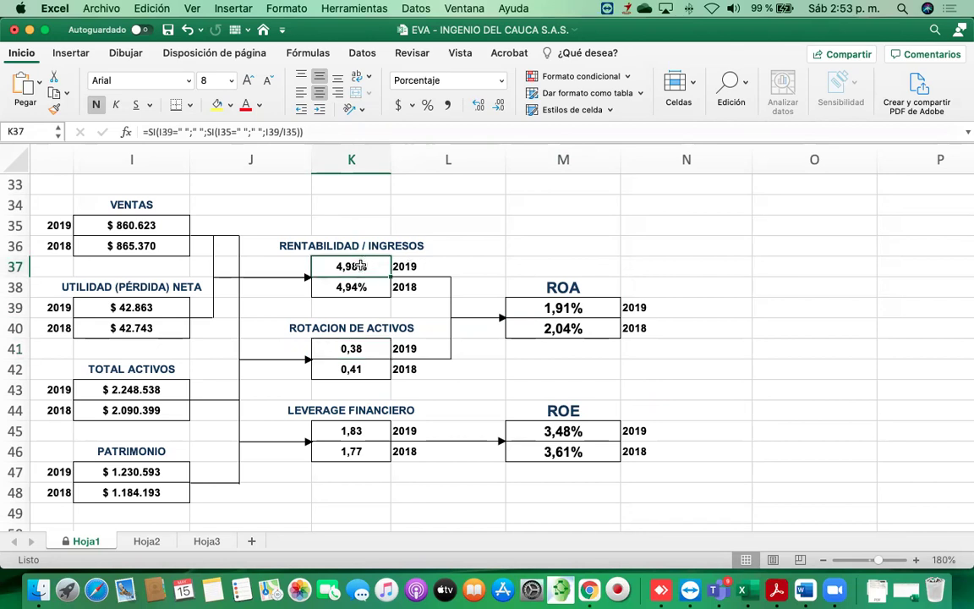
left_click(367, 345)
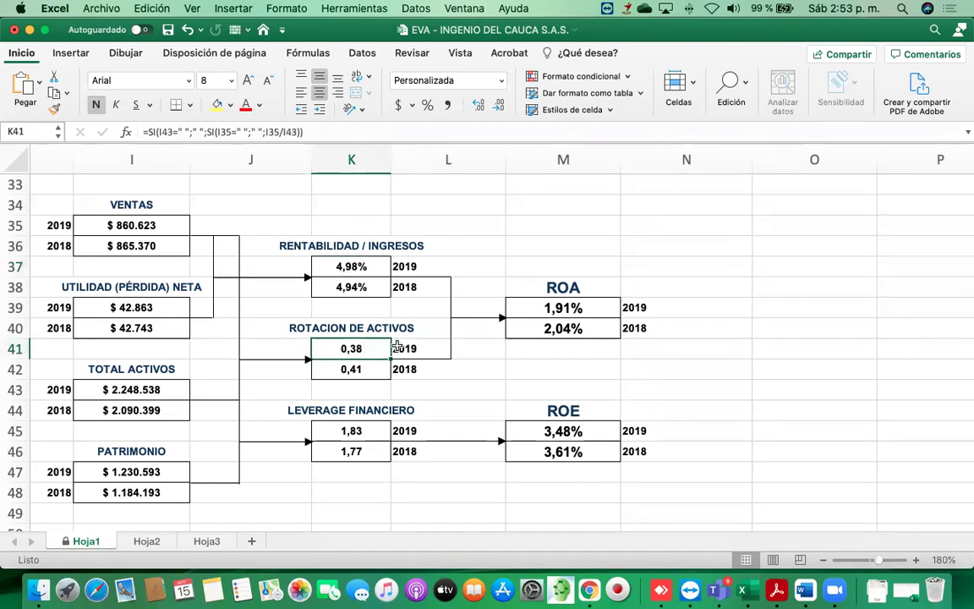
left_click(356, 267)
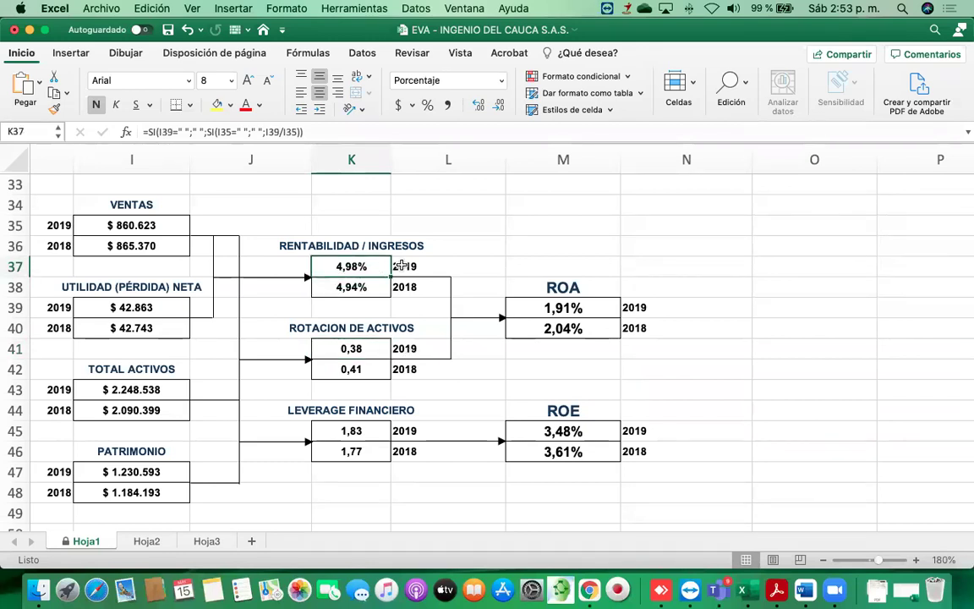
left_click(398, 266)
left_click(346, 288)
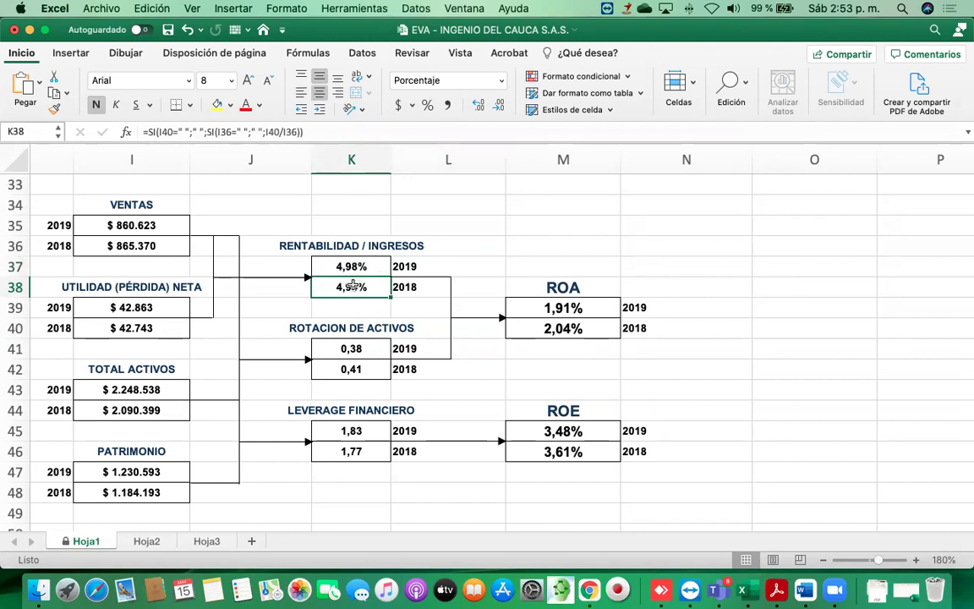
Relate the 2019 ROA in M39 to the 2019 total assets and net income, and compare it with the 2018 ROA.
left_click(350, 367)
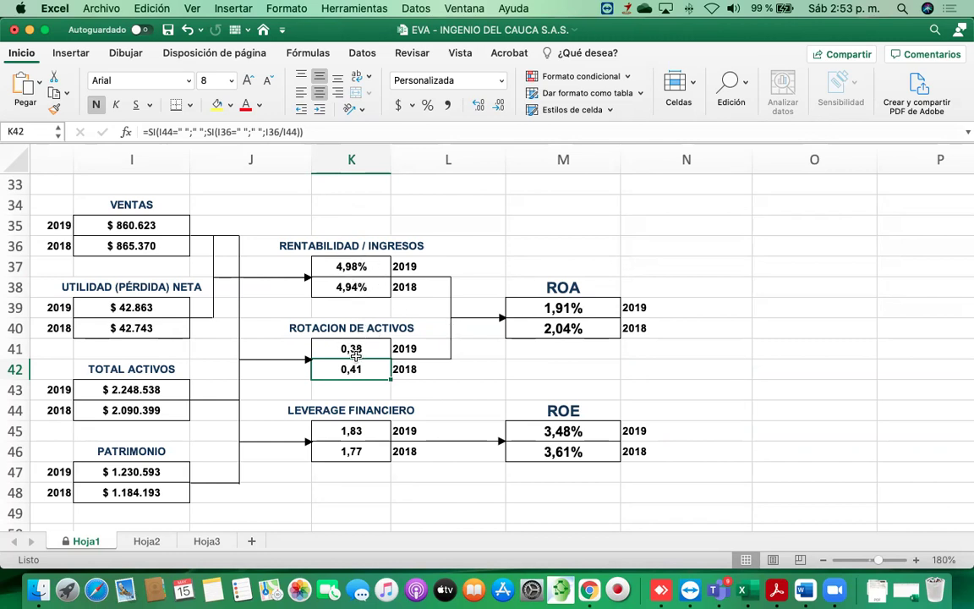
left_click(547, 308)
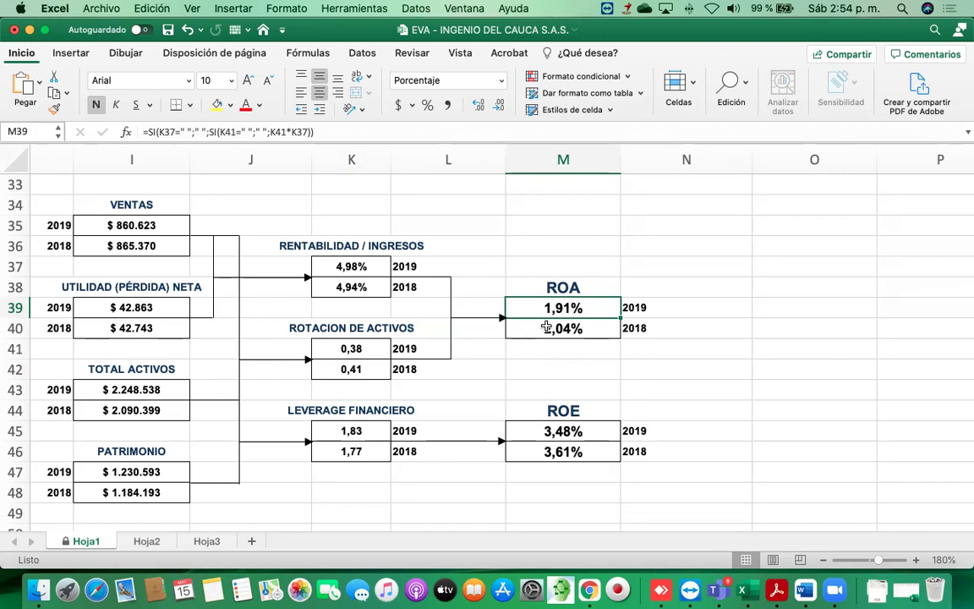
left_click(161, 390)
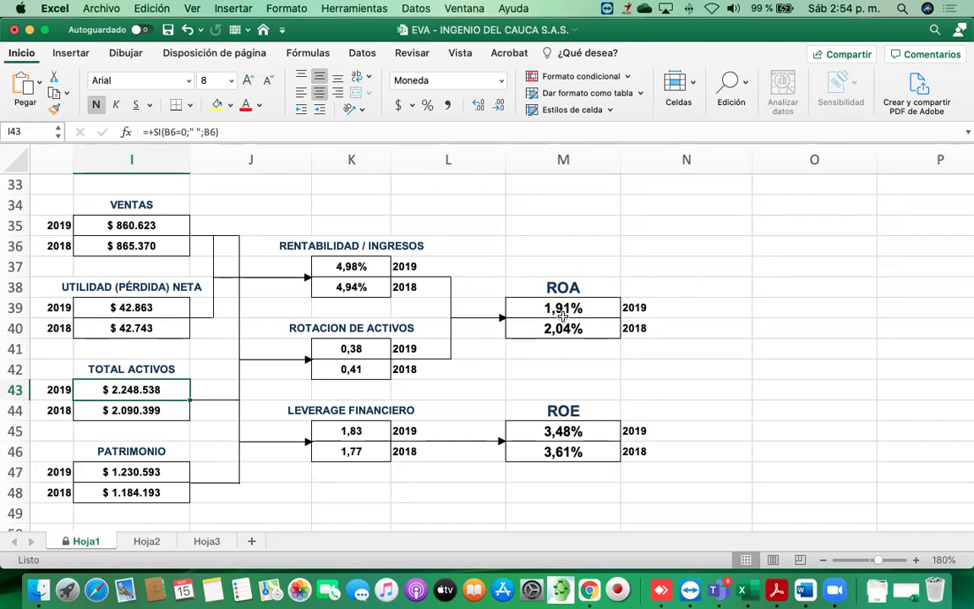
left_click(137, 307)
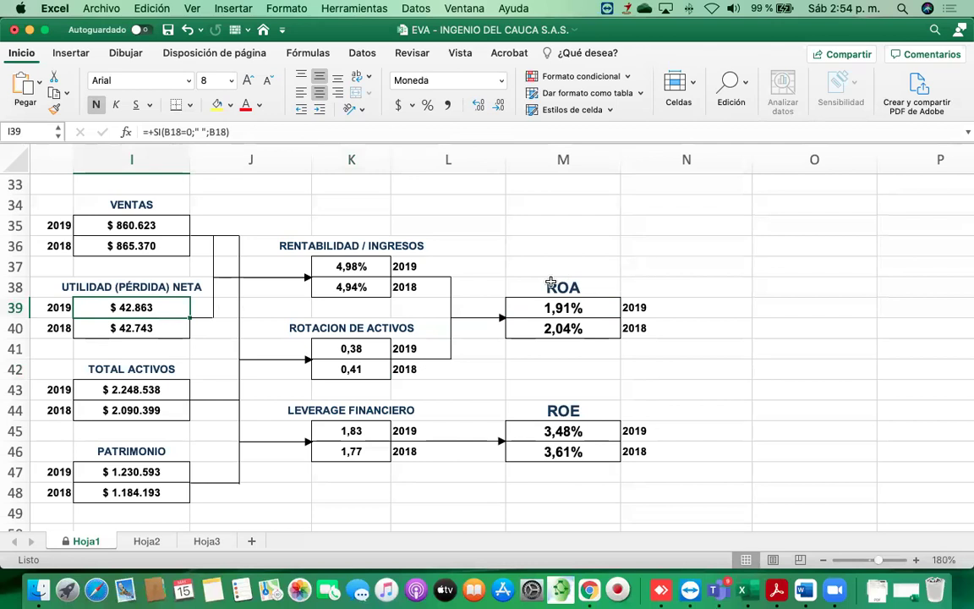
left_click(558, 308)
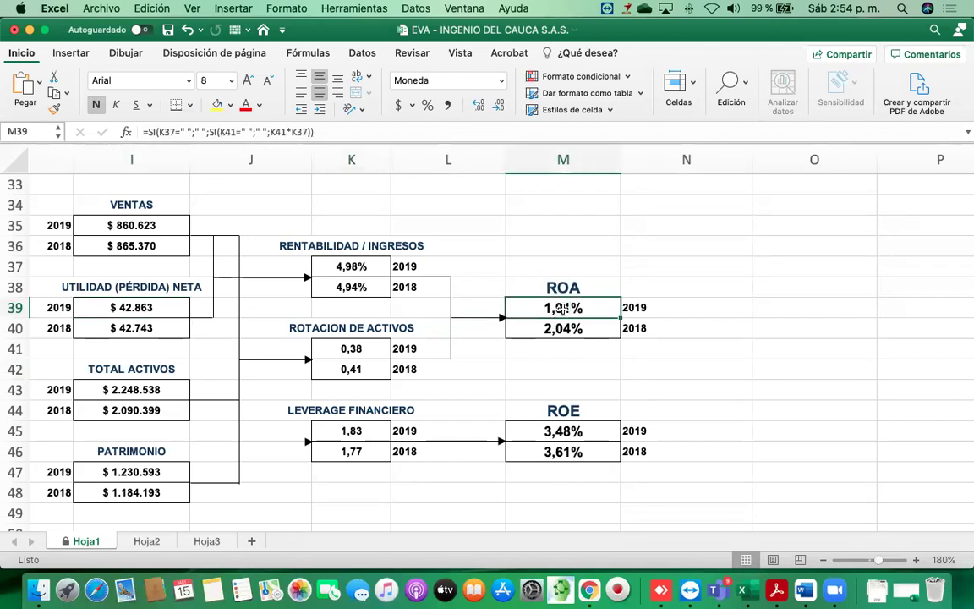
left_click(569, 332)
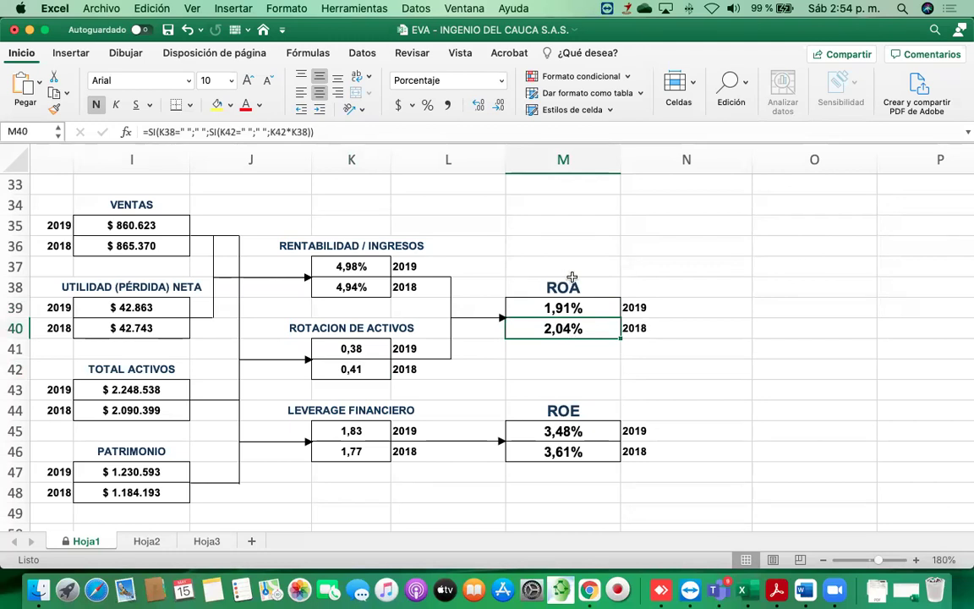
Examine the 2018 ROA in M40 alongside the 2019 asset turnover and the income profitability of both years in K37 and K38.
left_click(129, 388)
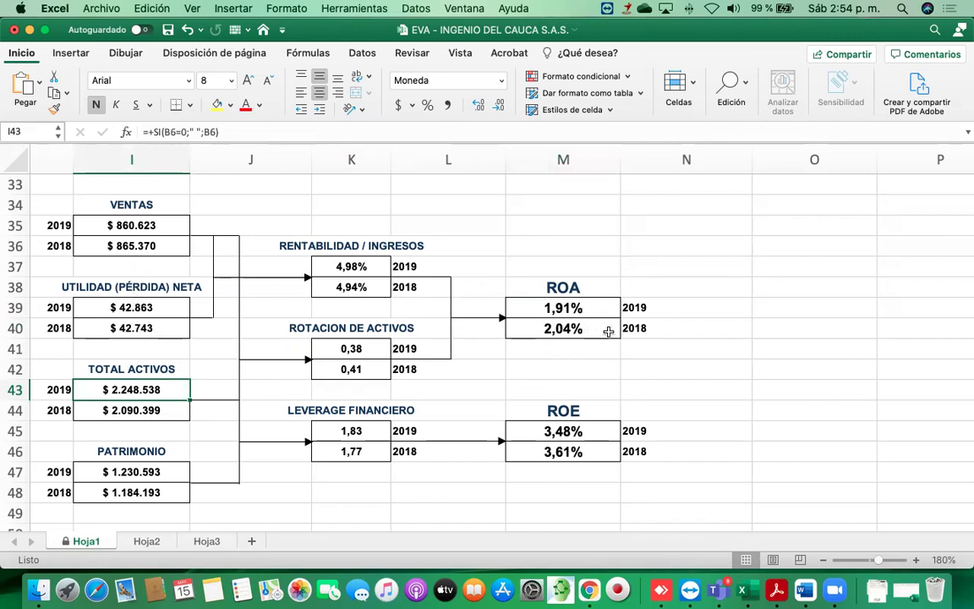
left_click(512, 329)
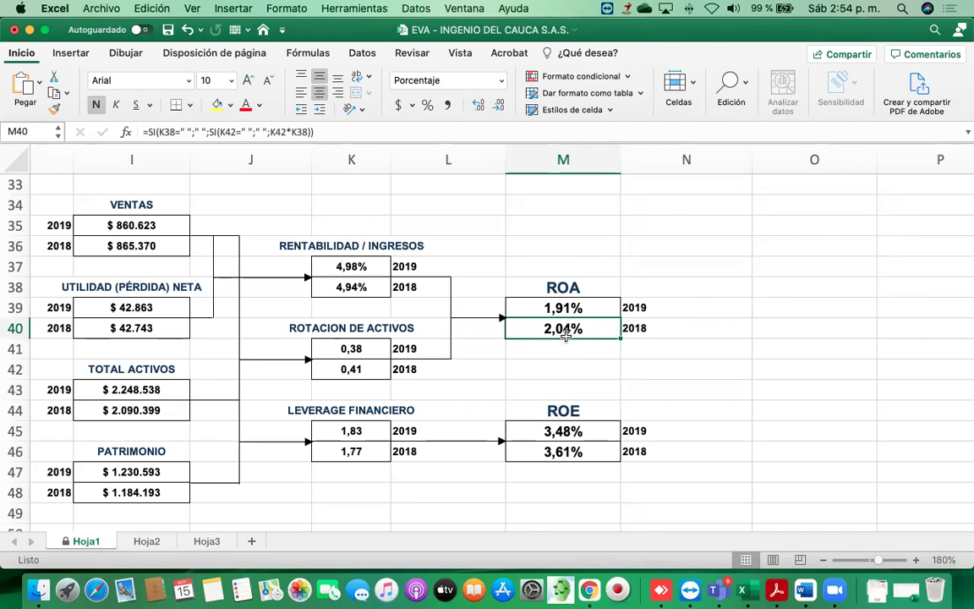
left_click(351, 370)
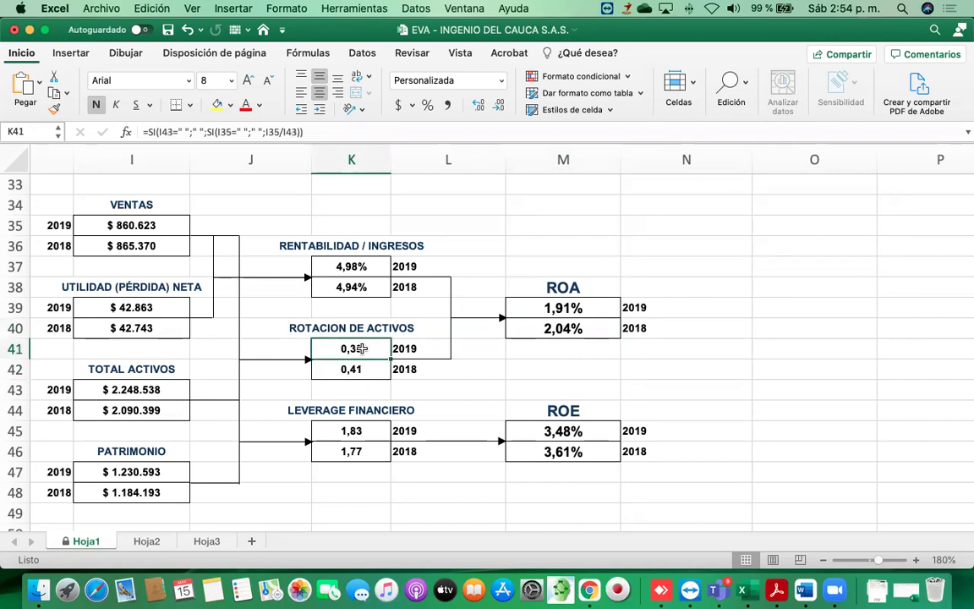
left_click(359, 287)
key("Up")
left_click(375, 284)
left_click(352, 267)
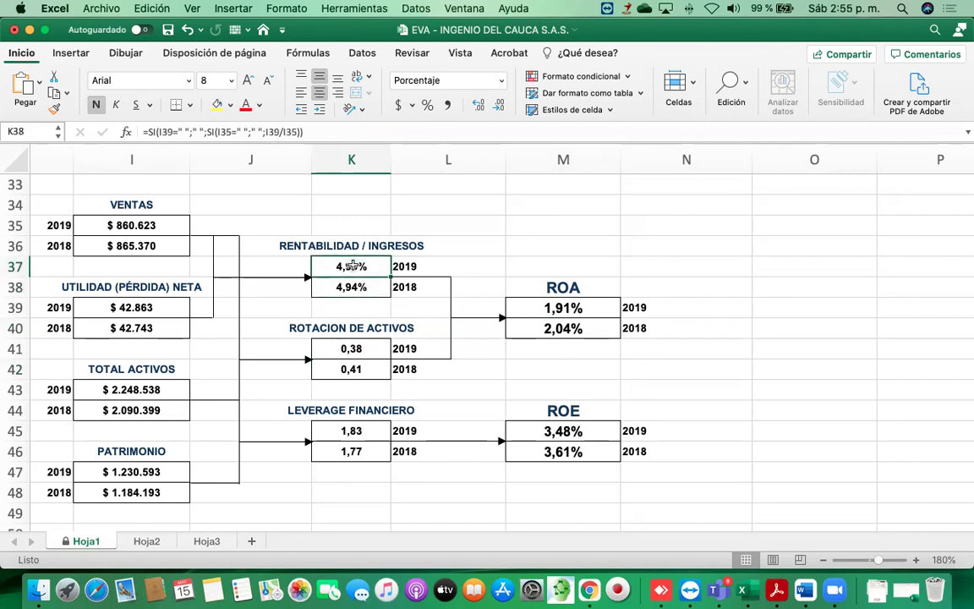
left_click(562, 329)
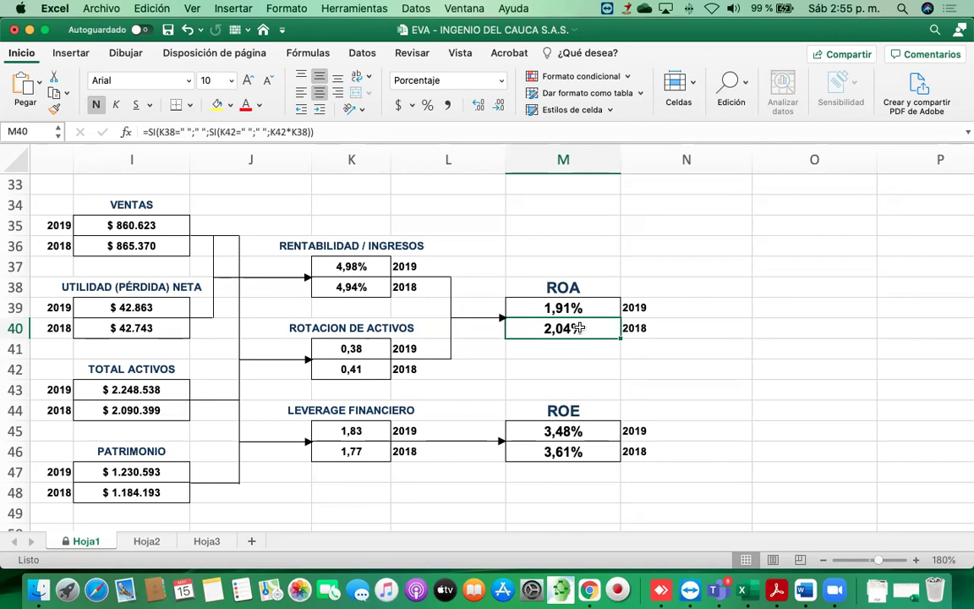
Trace the asset turnover in K41 and K42 back to the 2019 sales and the total assets of both years.
left_click(351, 370)
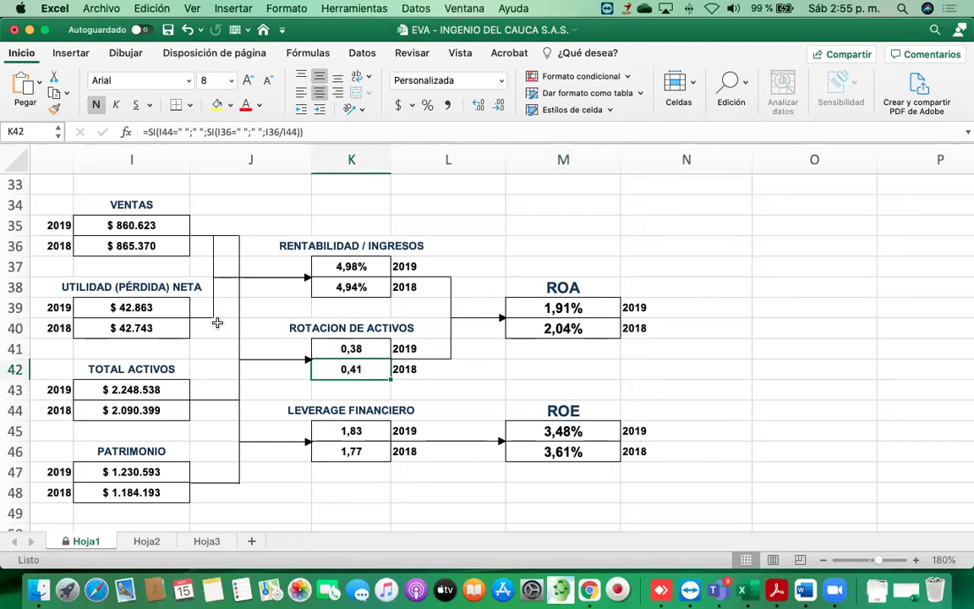
left_click(143, 224)
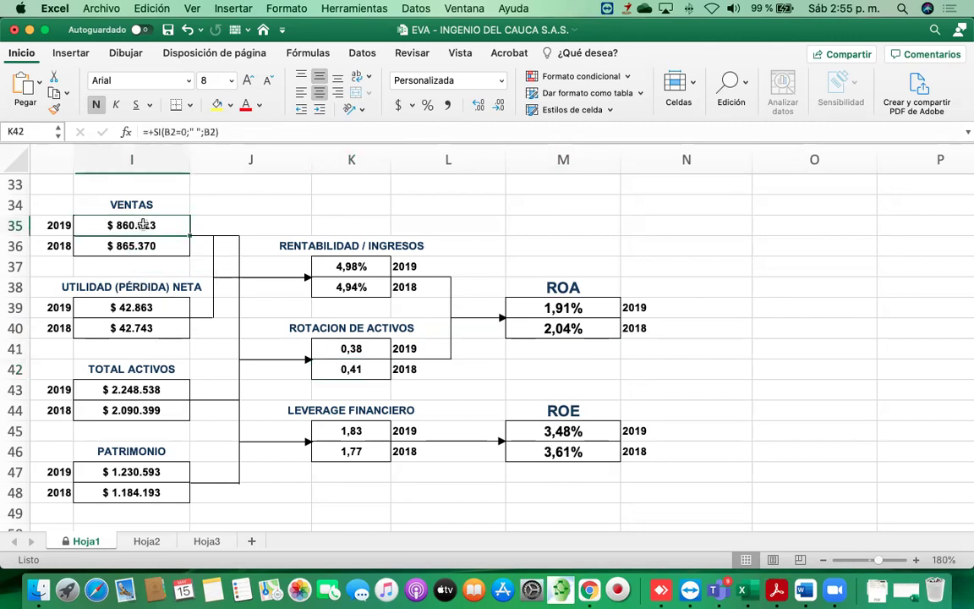
left_click(154, 390)
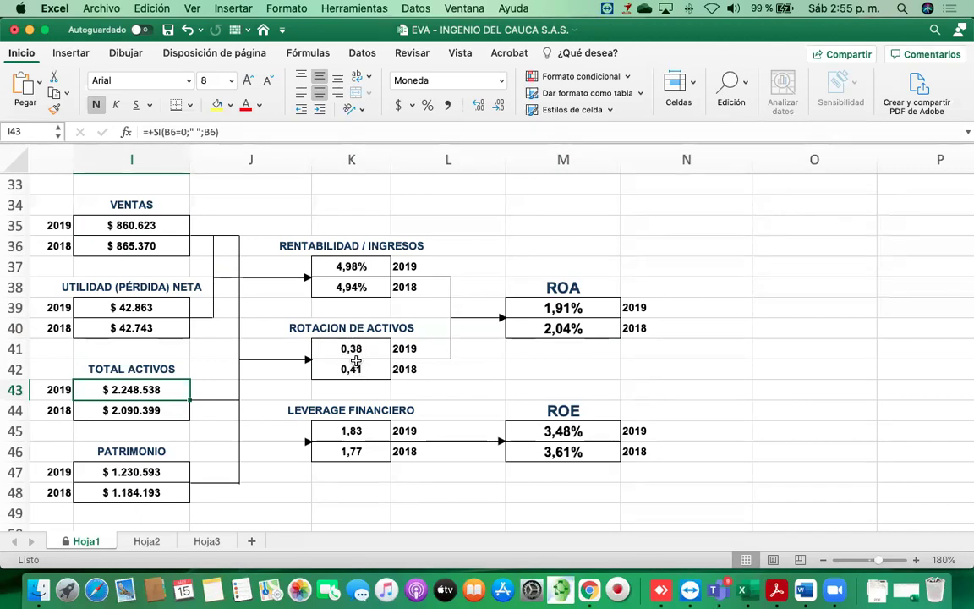
left_click(354, 344)
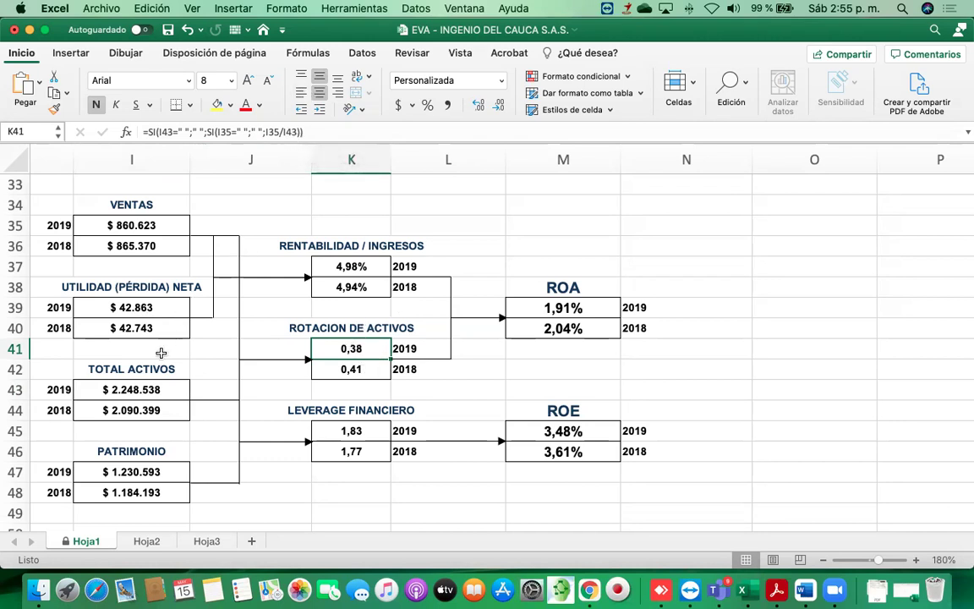
left_click(135, 410)
left_click(144, 389)
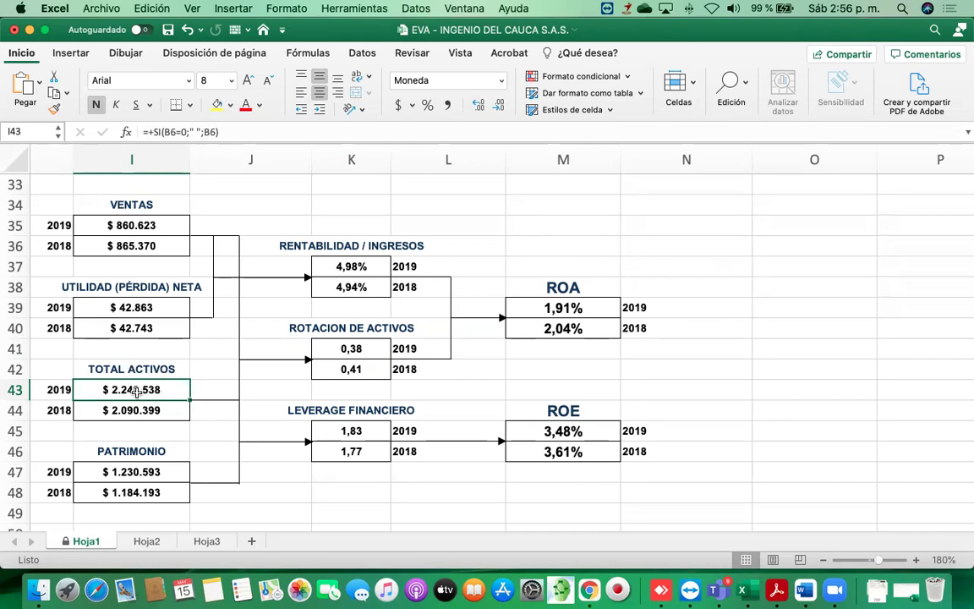
Compare the 2019 sales in I35 with the 2019 total assets in I43.
left_click(123, 225)
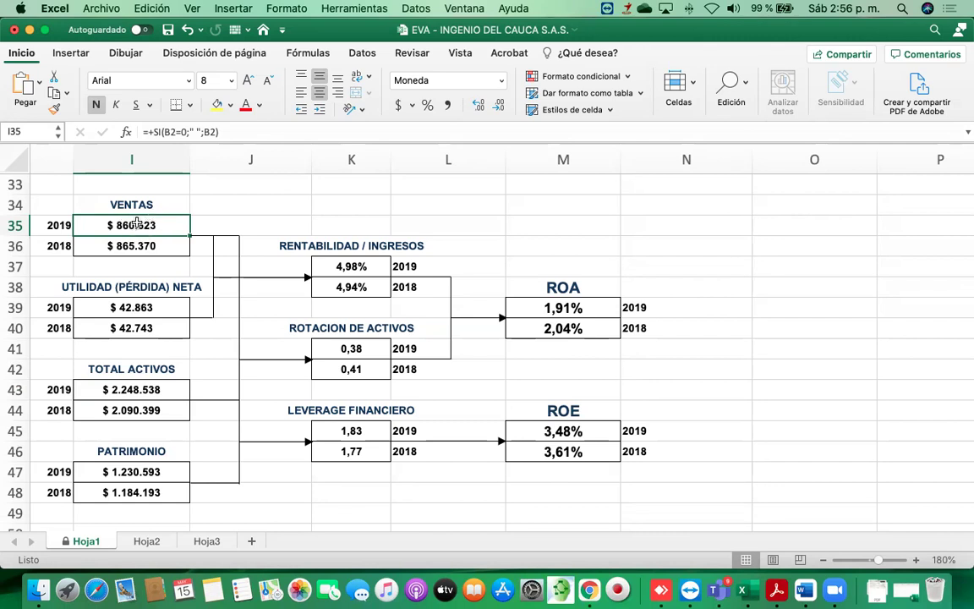
left_click(150, 392)
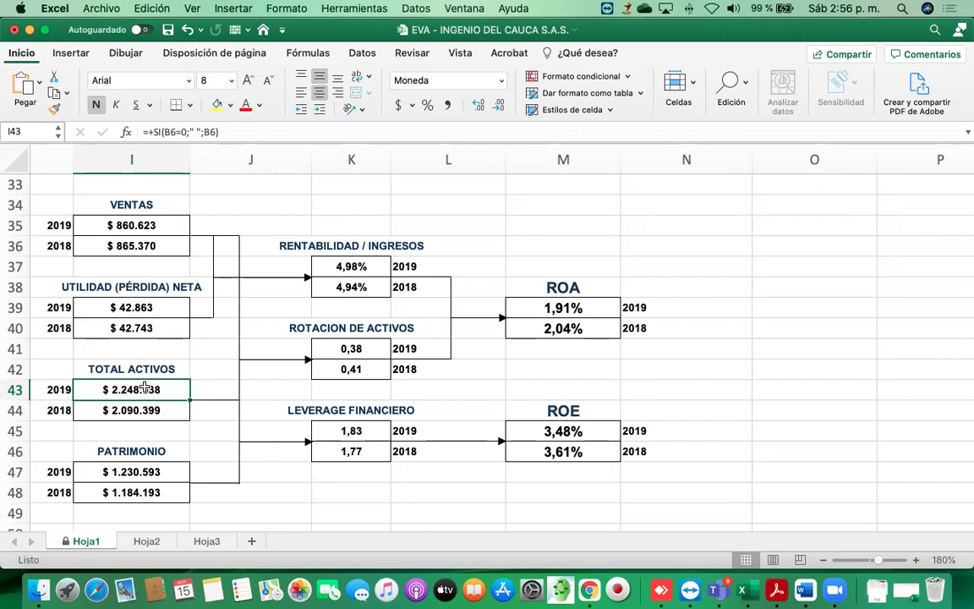
left_click(128, 225)
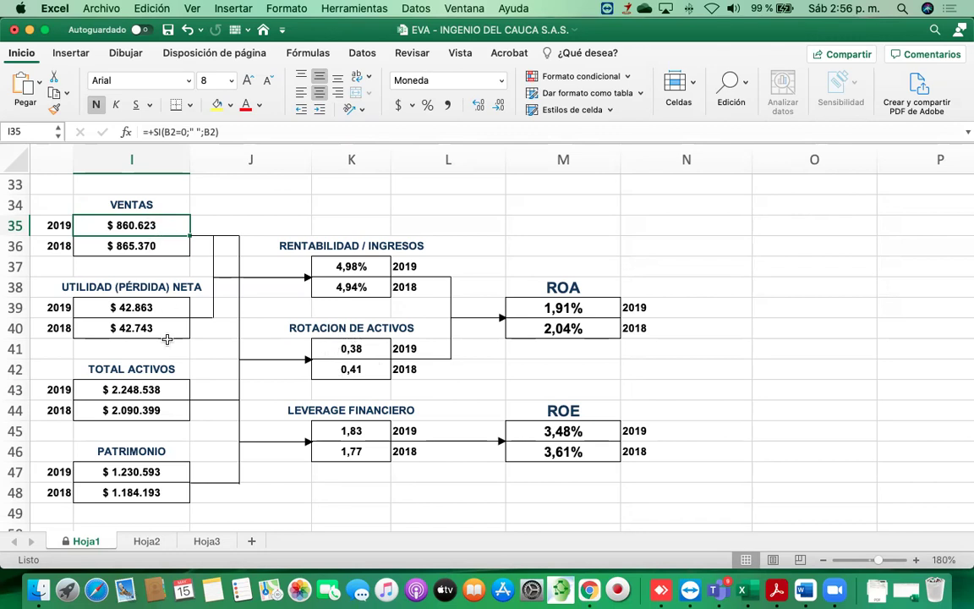
left_click(146, 390)
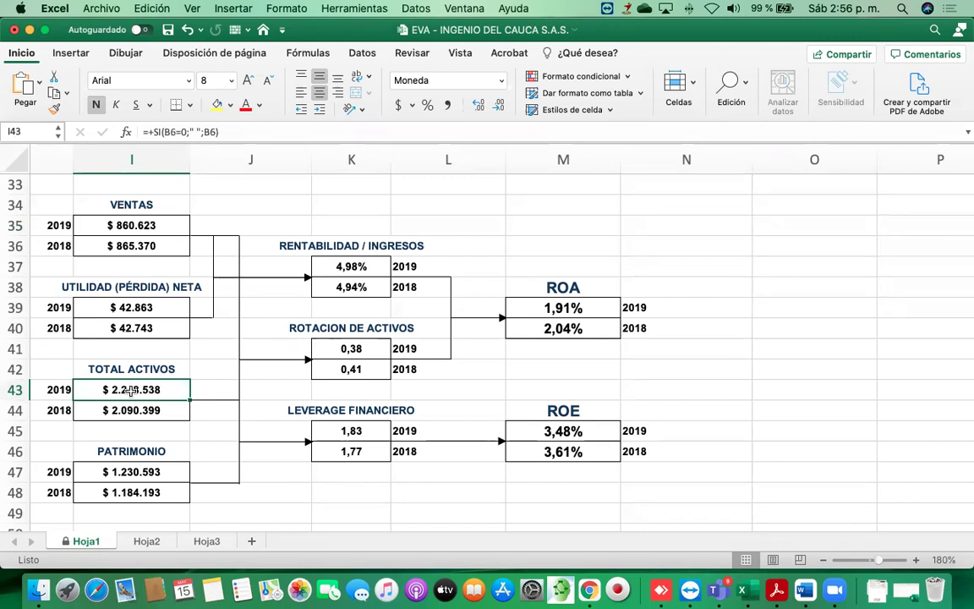
left_click(137, 225)
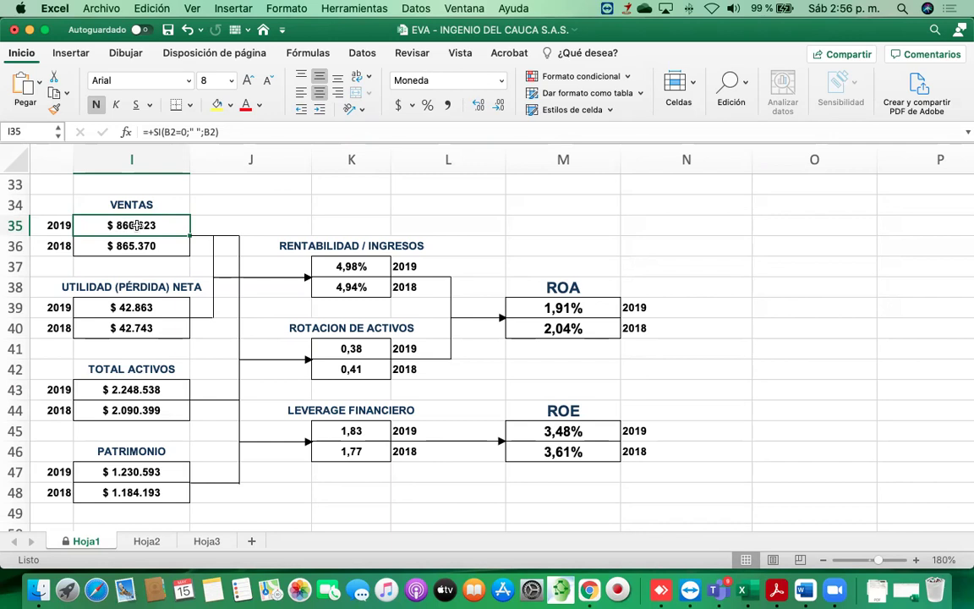
left_click(138, 390)
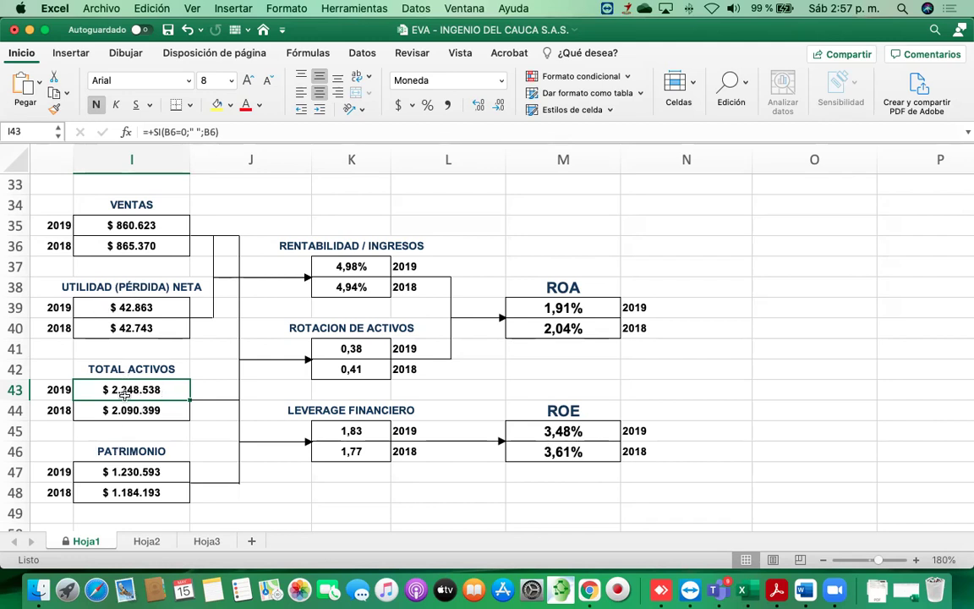
left_click(122, 226)
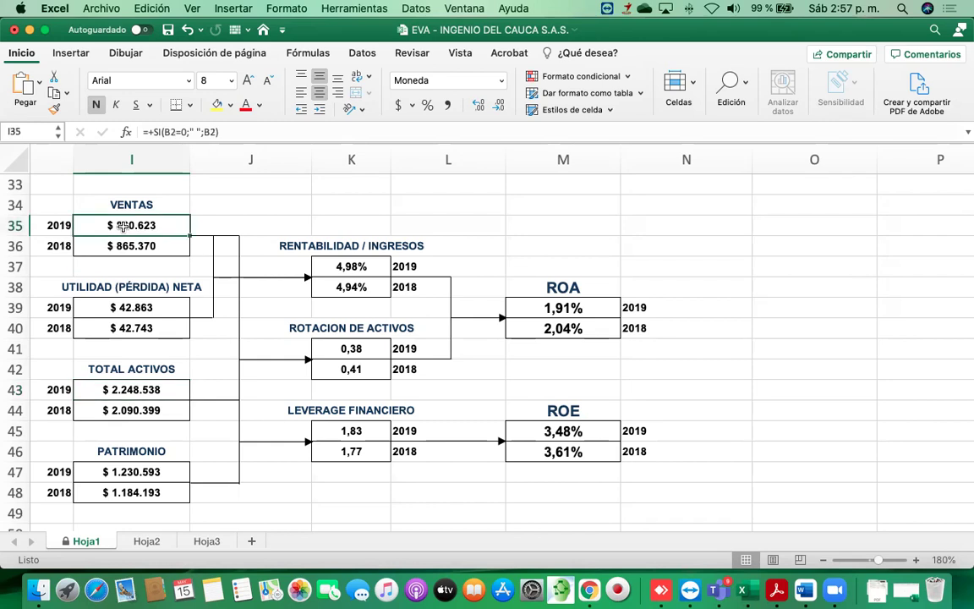
left_click(142, 390)
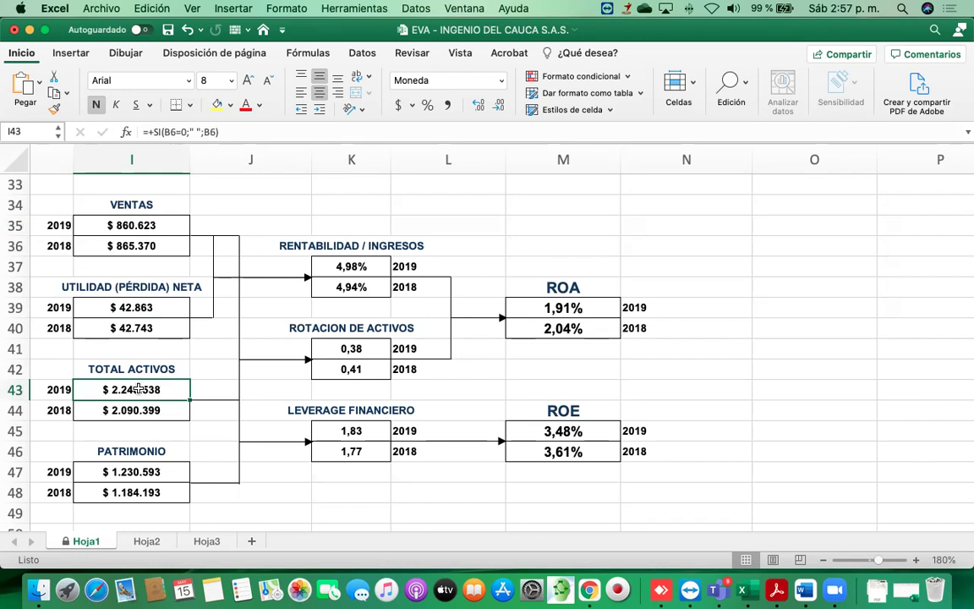
left_click(142, 223)
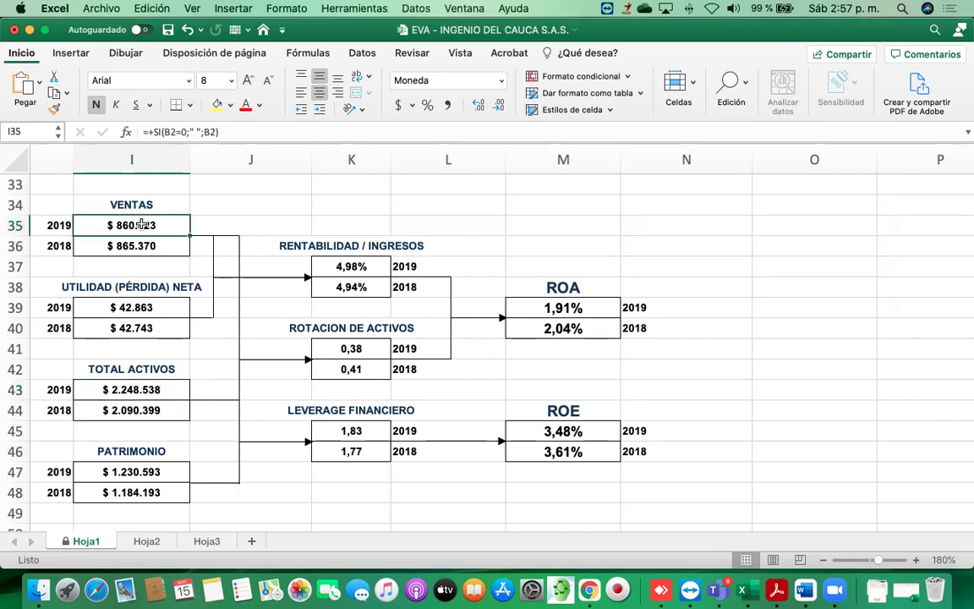
left_click(135, 389)
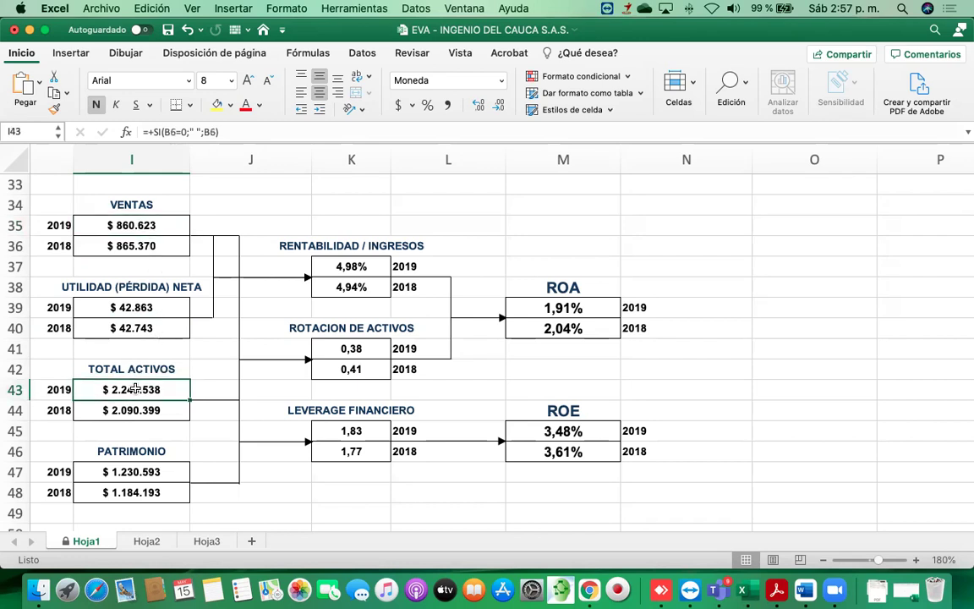
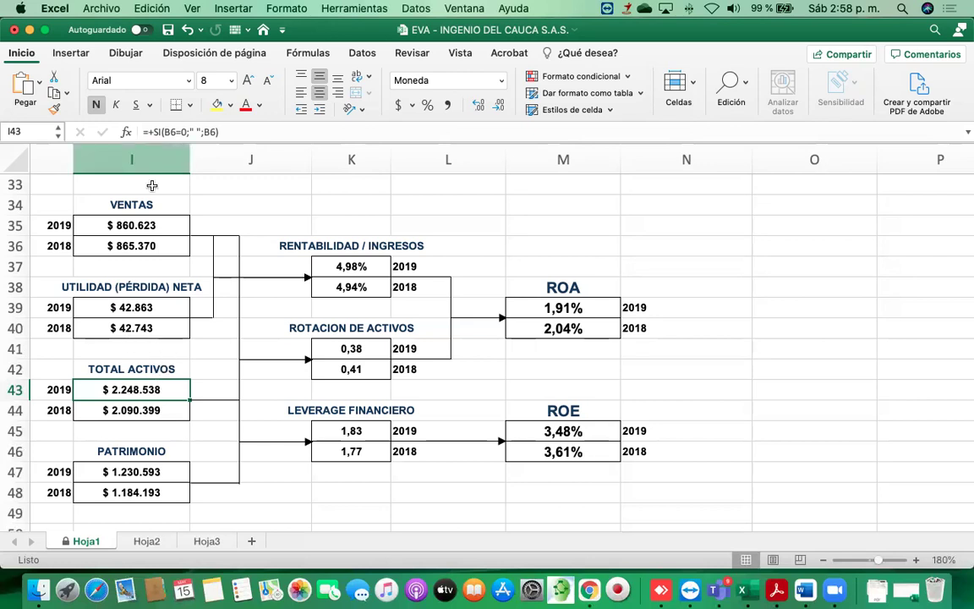
Review how 2019 sales and total assets bear on asset turnover, and relate the 2018 turnover in K42 to the 2018 ROA.
left_click(129, 224)
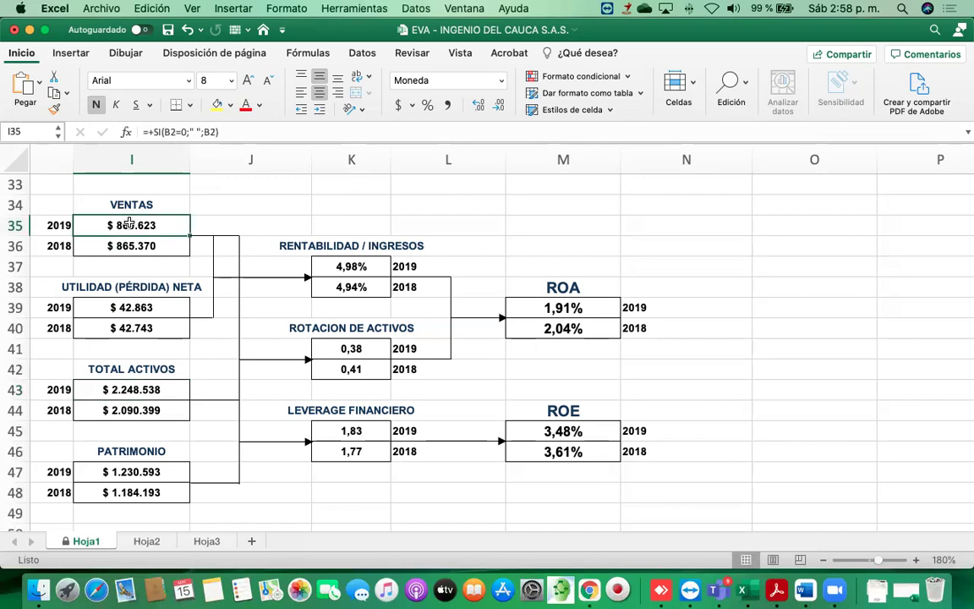
left_click(352, 348)
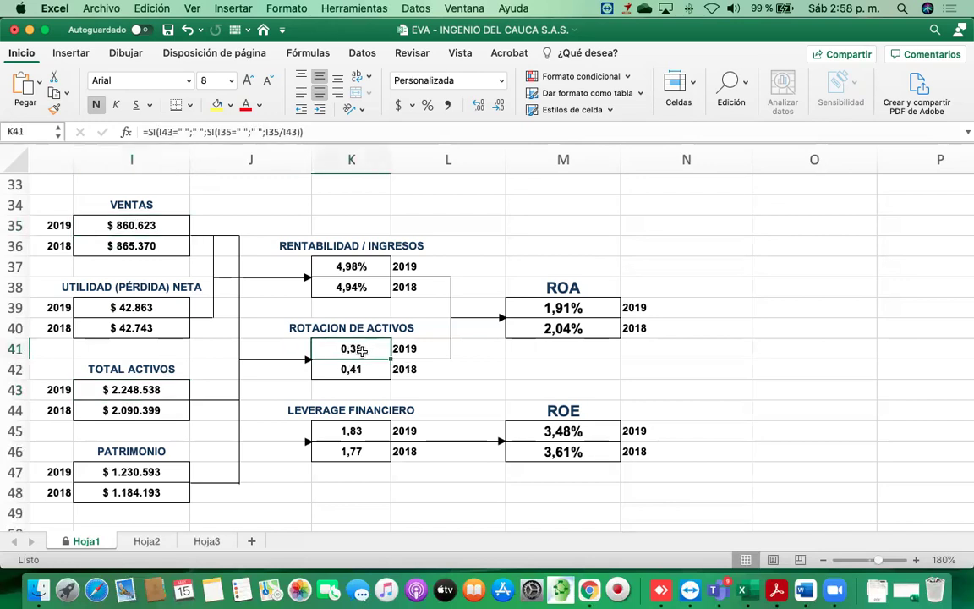
left_click(136, 392)
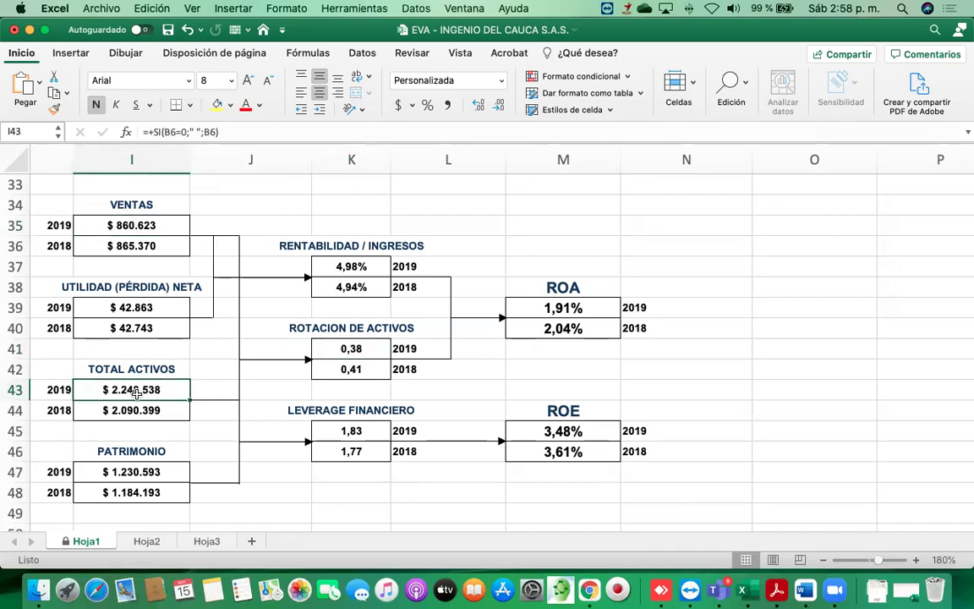
left_click(354, 369)
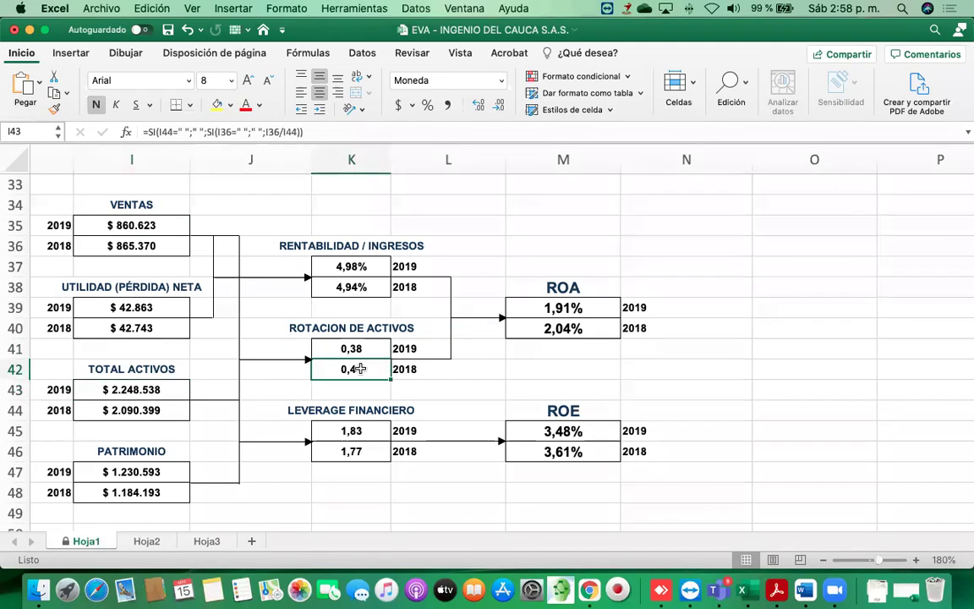
left_click(147, 395)
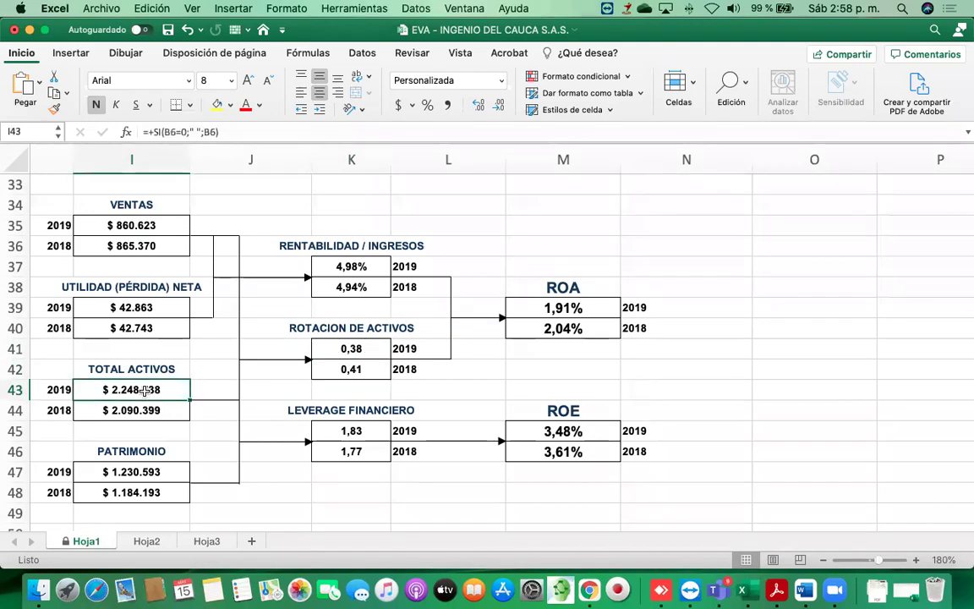
left_click(349, 367)
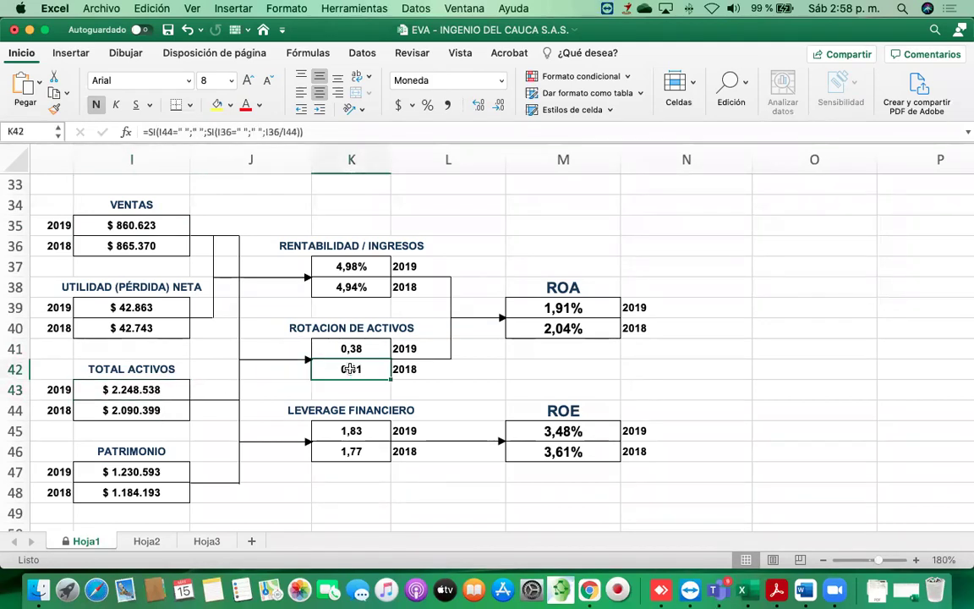
left_click(577, 329)
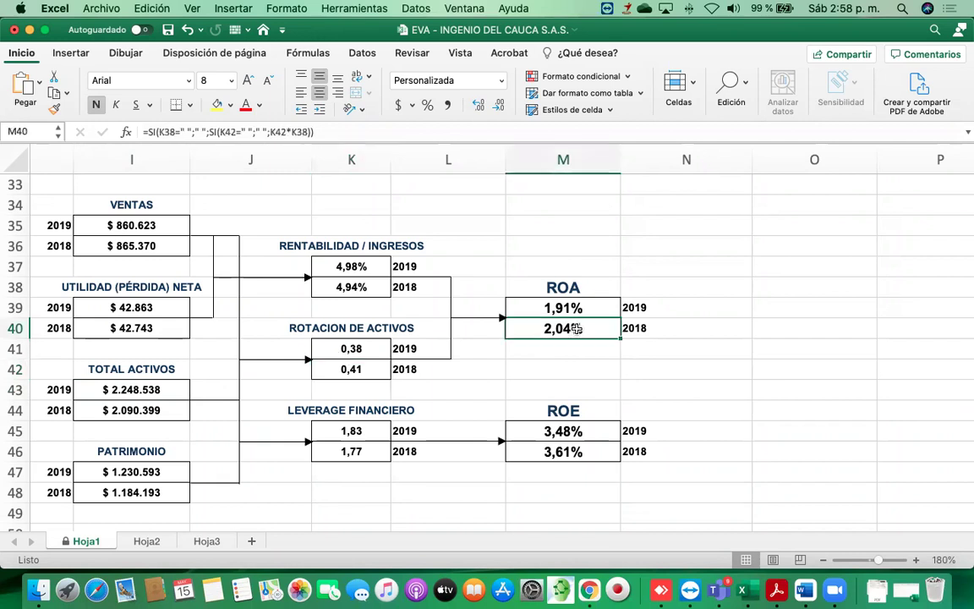
left_click(351, 369)
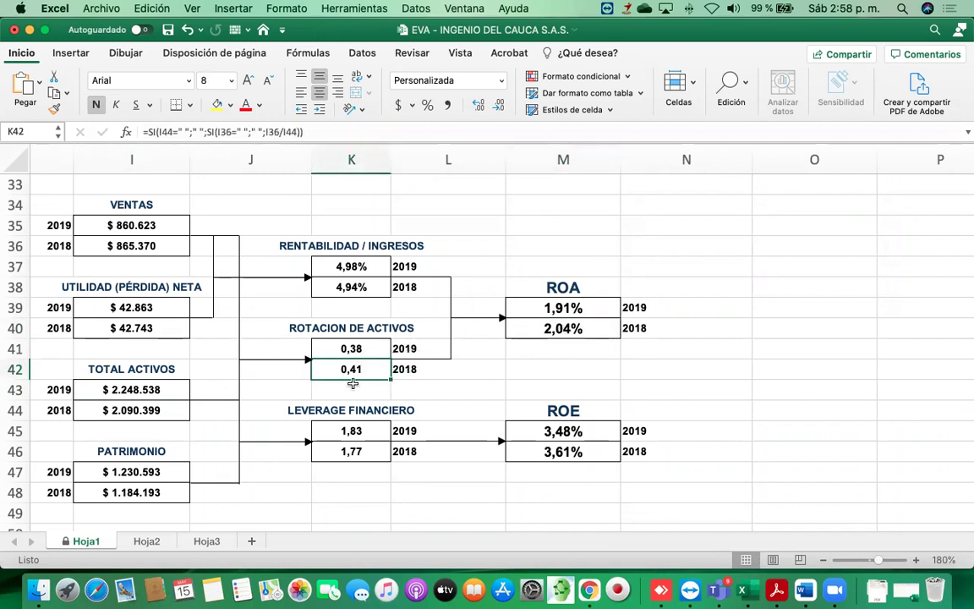
Examine the income profitability of both years in K37 and K38 against the 2019 net profit in I39 and 2019 sales in I35.
left_click(351, 349)
left_click(350, 286)
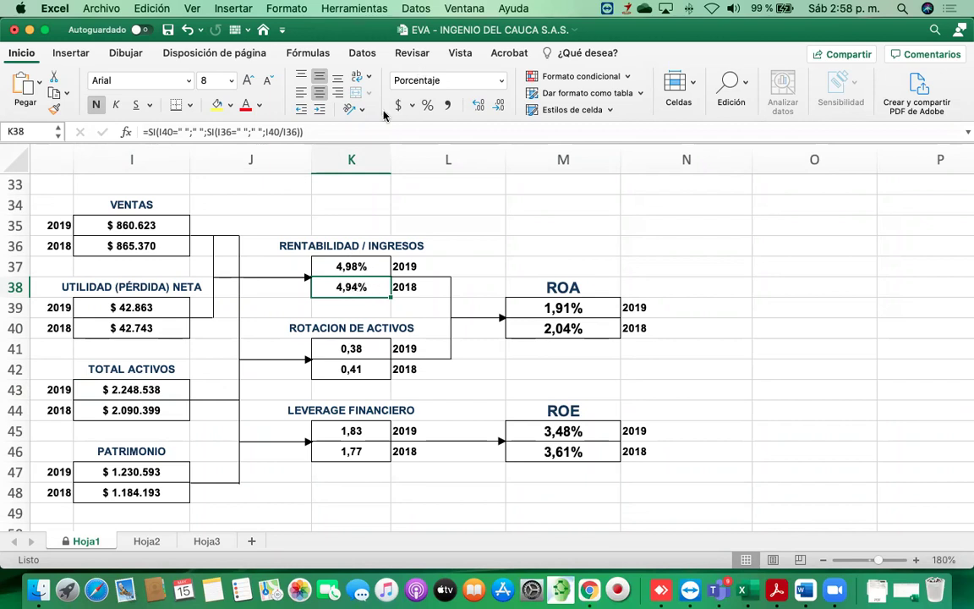
left_click(149, 309)
left_click(156, 225)
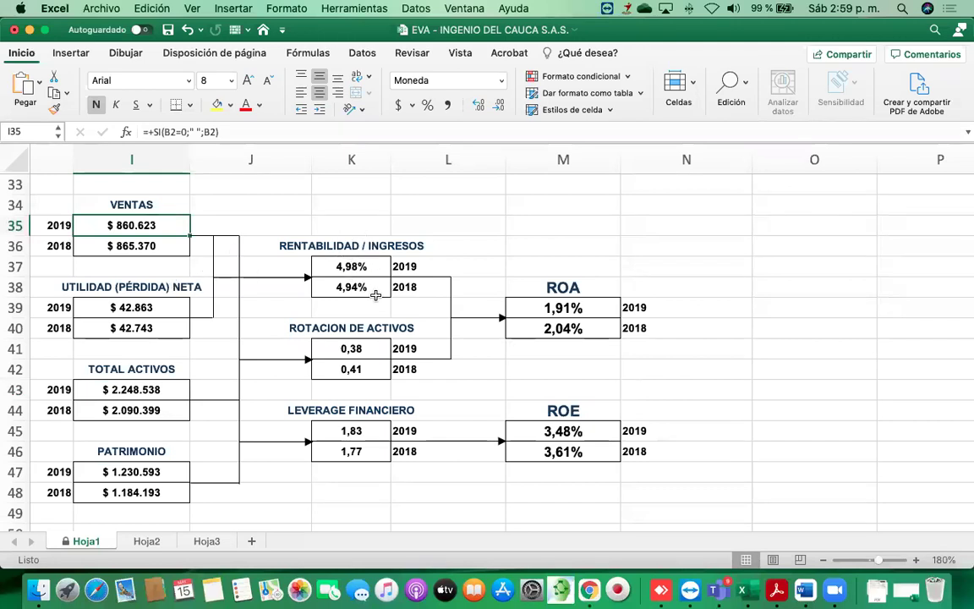
left_click(411, 288)
left_click(341, 287)
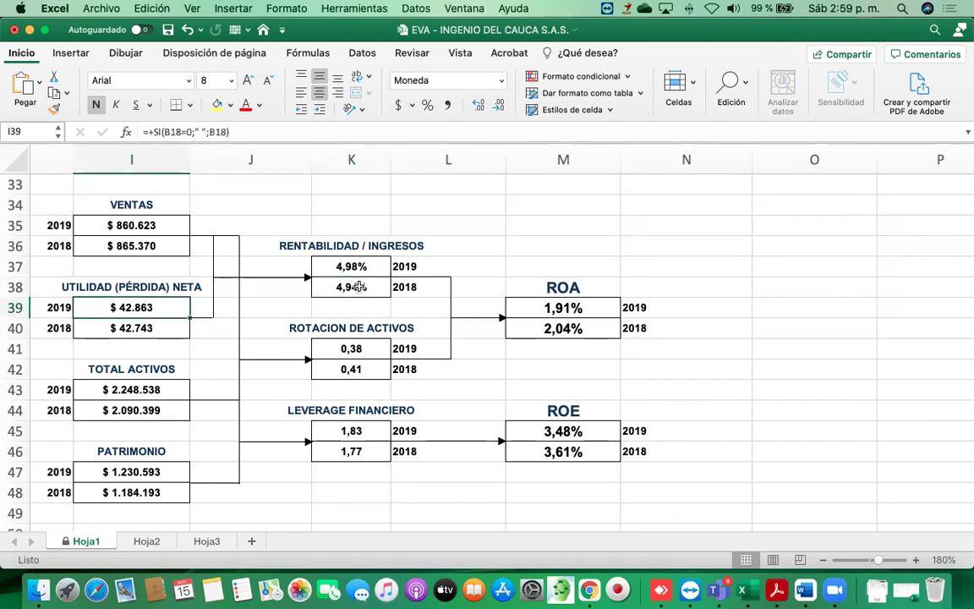
left_click(360, 288)
left_click(338, 264)
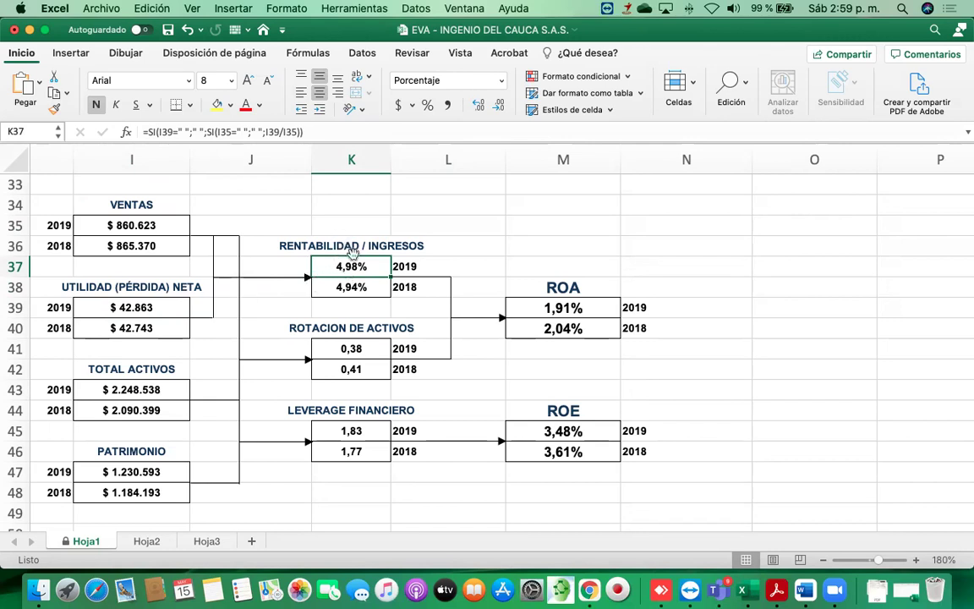
left_click(139, 310)
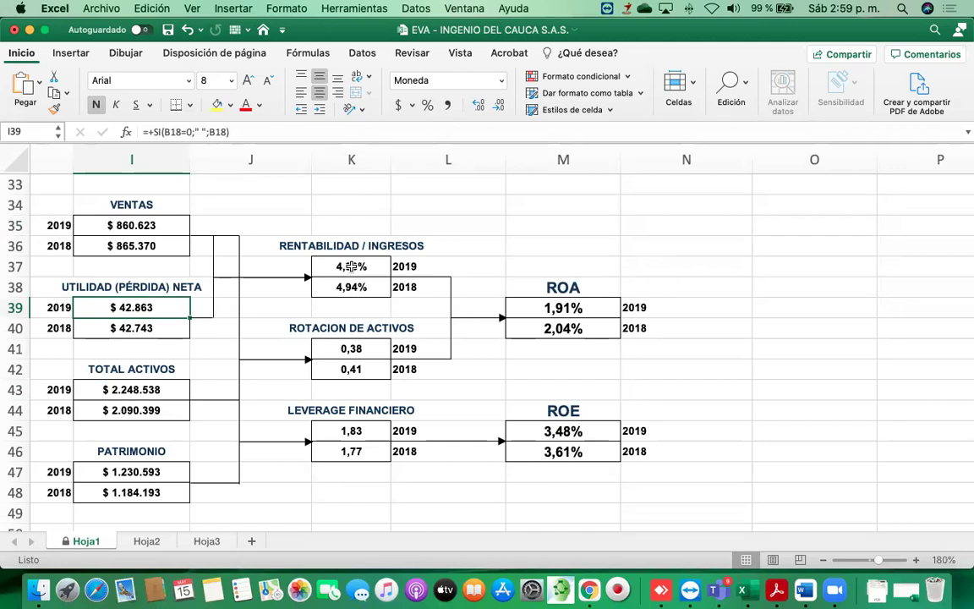
Relate the 2018 ROA and 2018 asset turnover to the total assets of both years in I43 and I44.
left_click(571, 331)
left_click(355, 370)
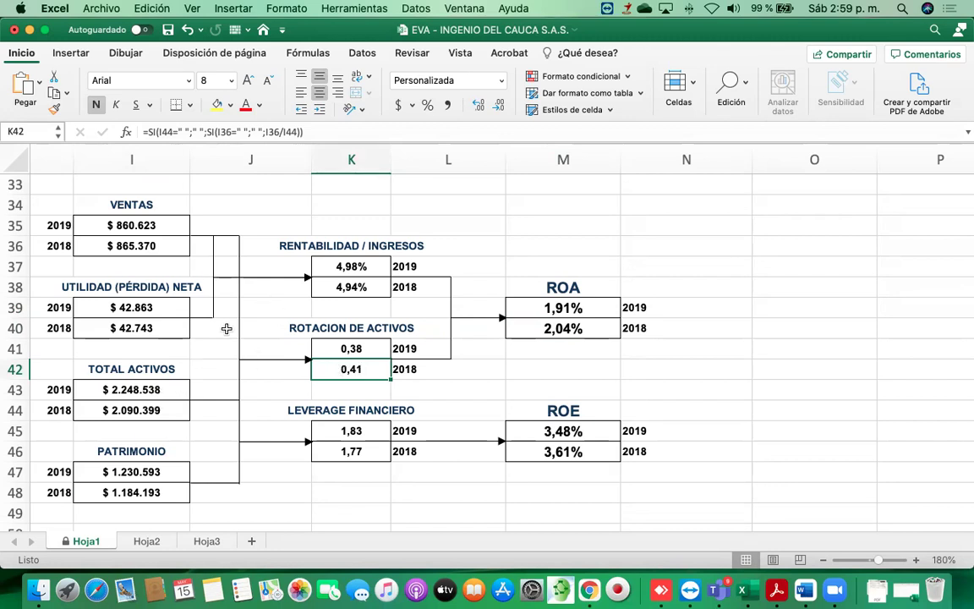
scroll(227, 328, "down", 1)
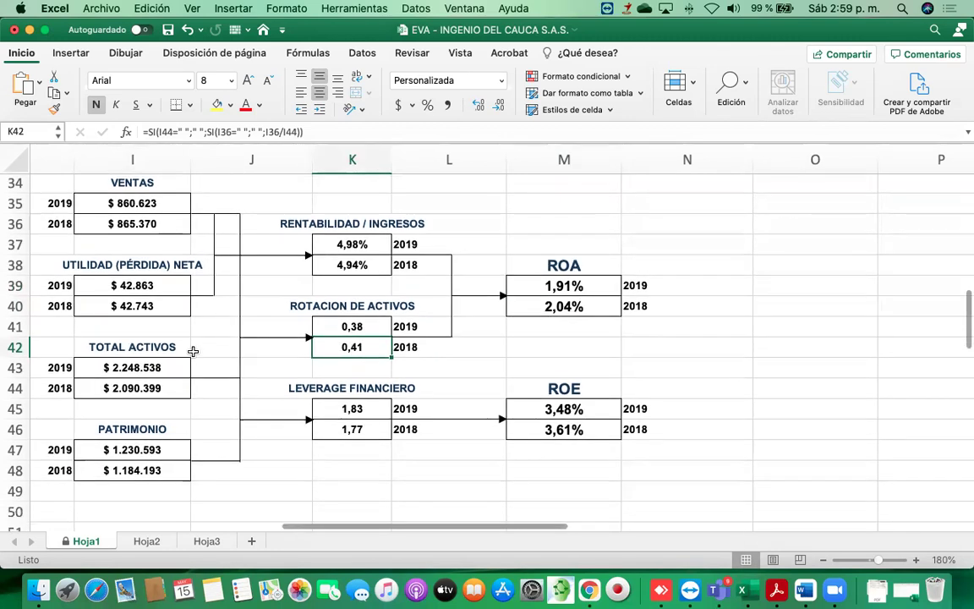
left_click(152, 369)
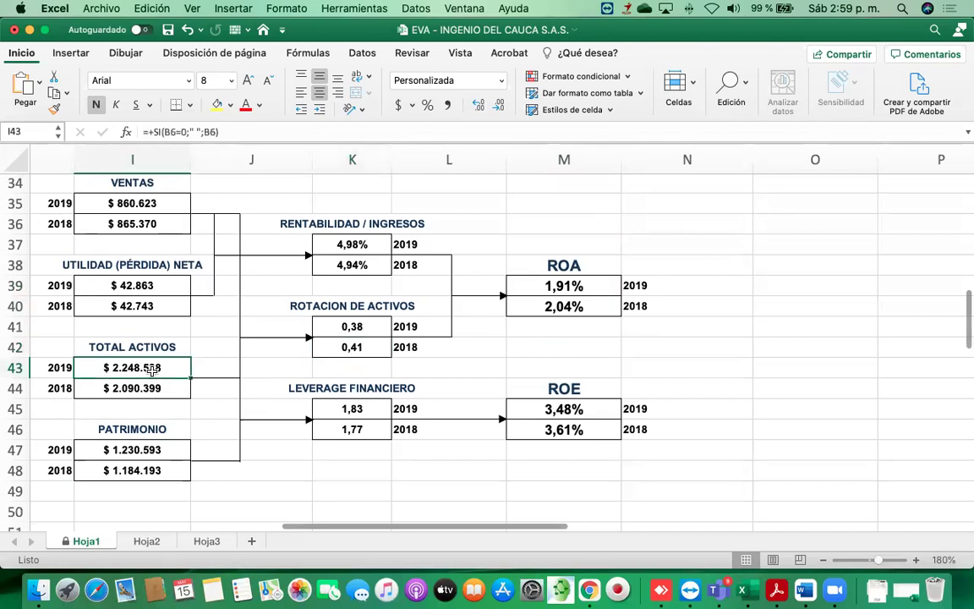
left_click(120, 389)
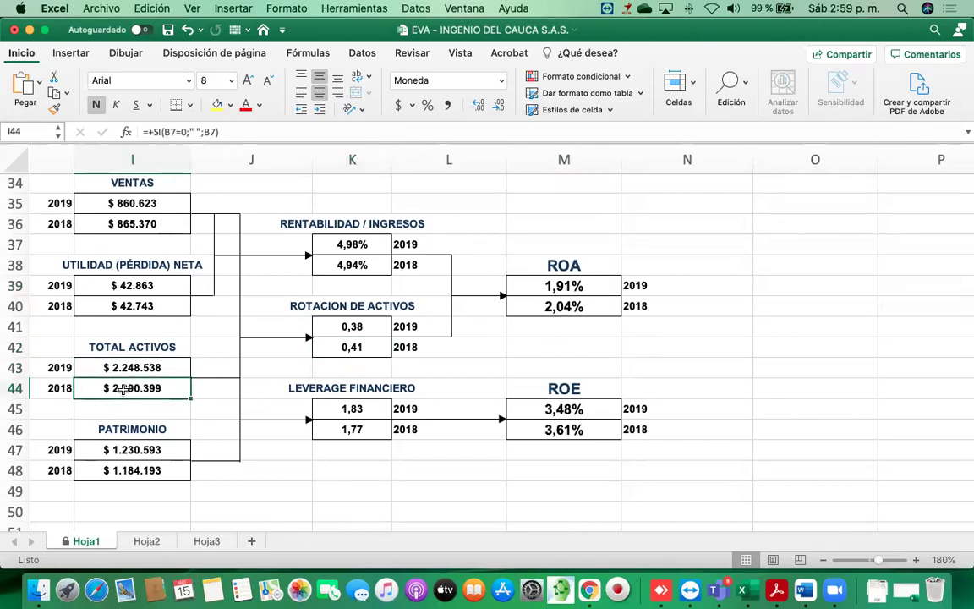
left_click(127, 367)
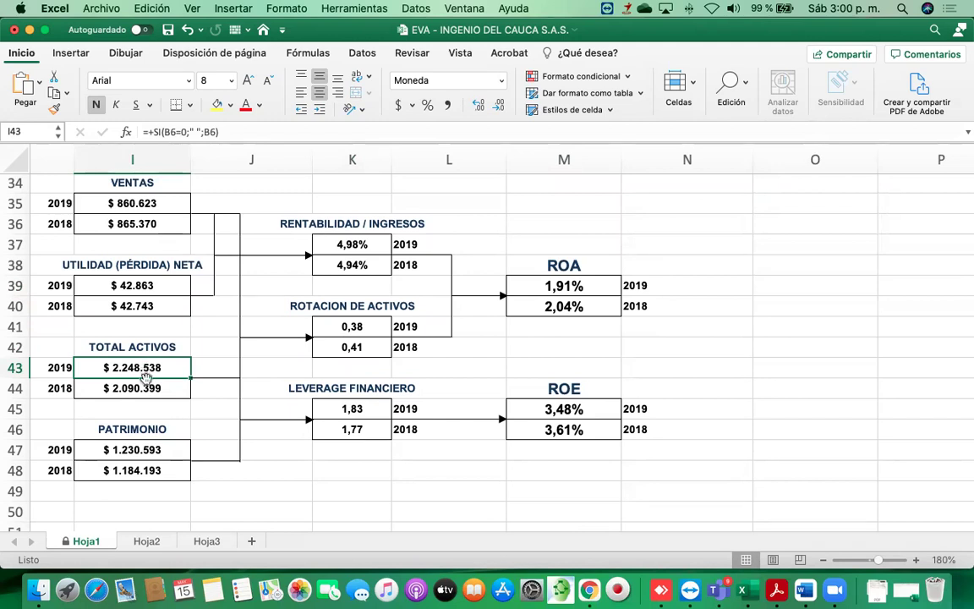
left_click(135, 386)
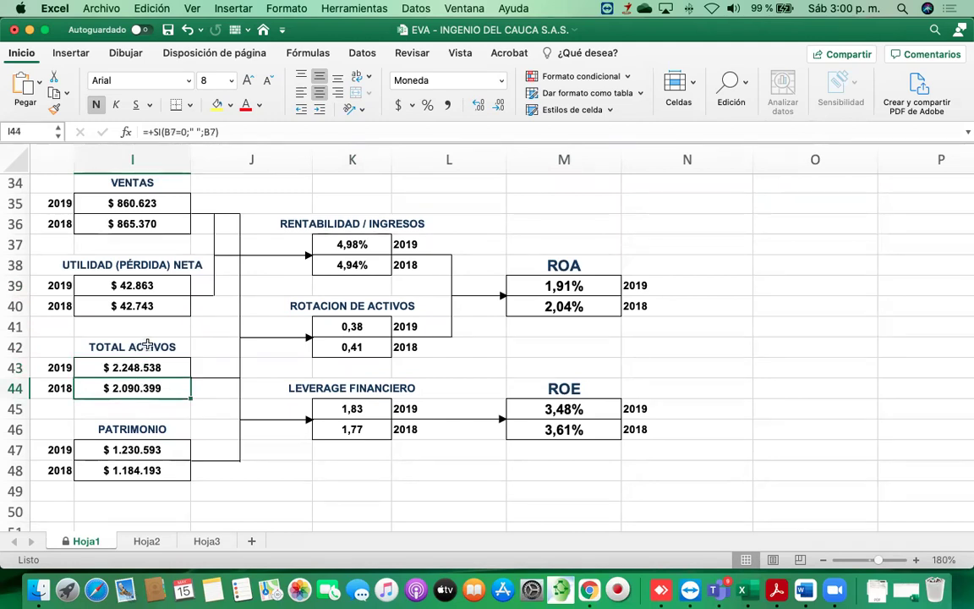
left_click(124, 366)
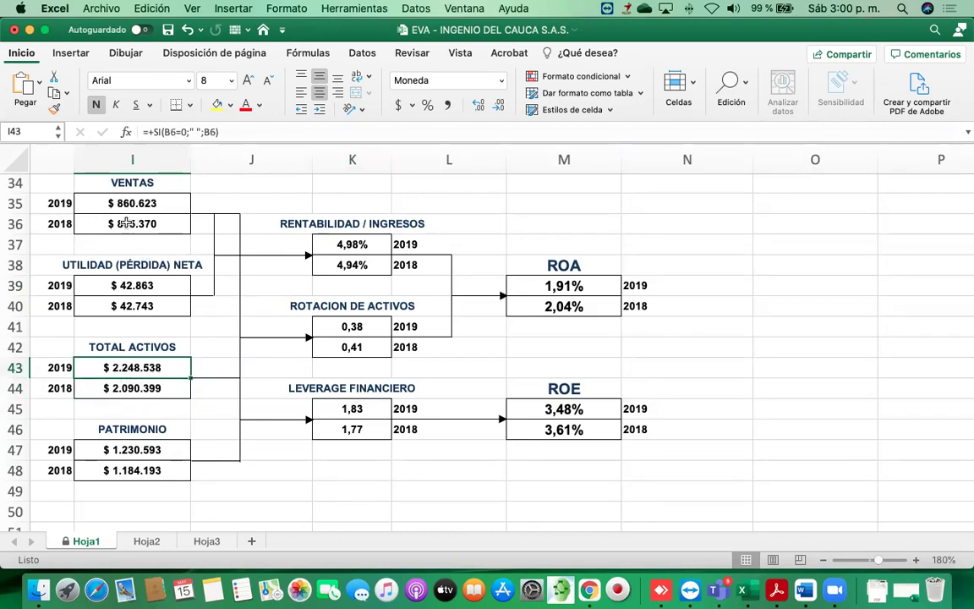
Compare the sales of both years in I35 and I36, and relate 2019 sales and total assets to the 2019 asset turnover in K41.
left_click_drag(124, 203, 126, 209)
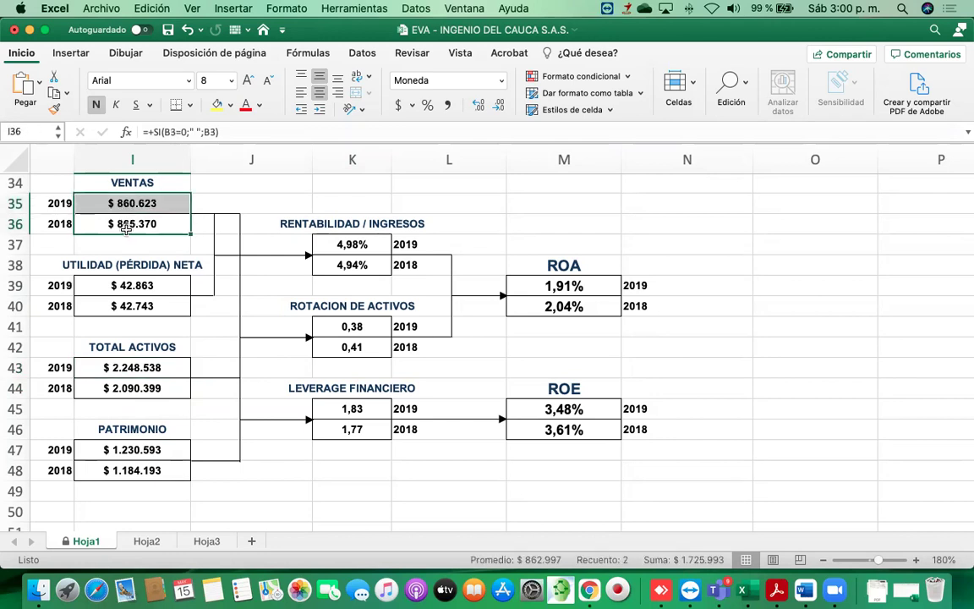
left_click(126, 225)
left_click(118, 201)
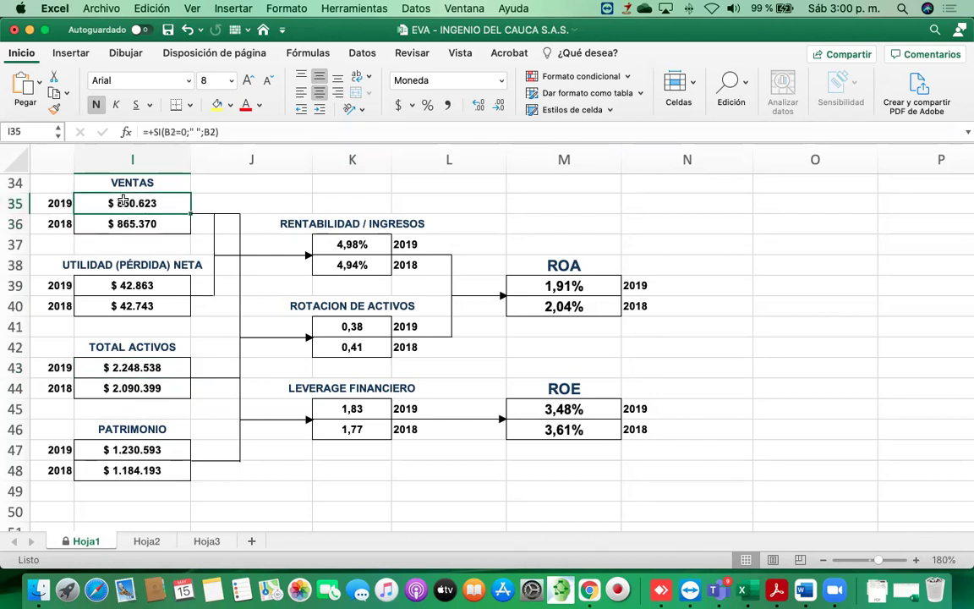
left_click(356, 325)
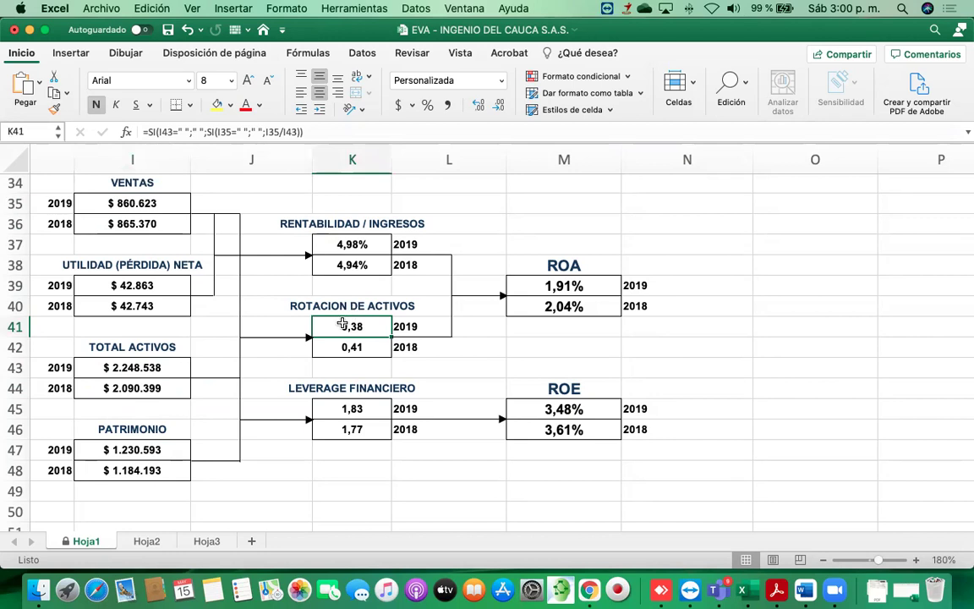
left_click(142, 367)
left_click(149, 205)
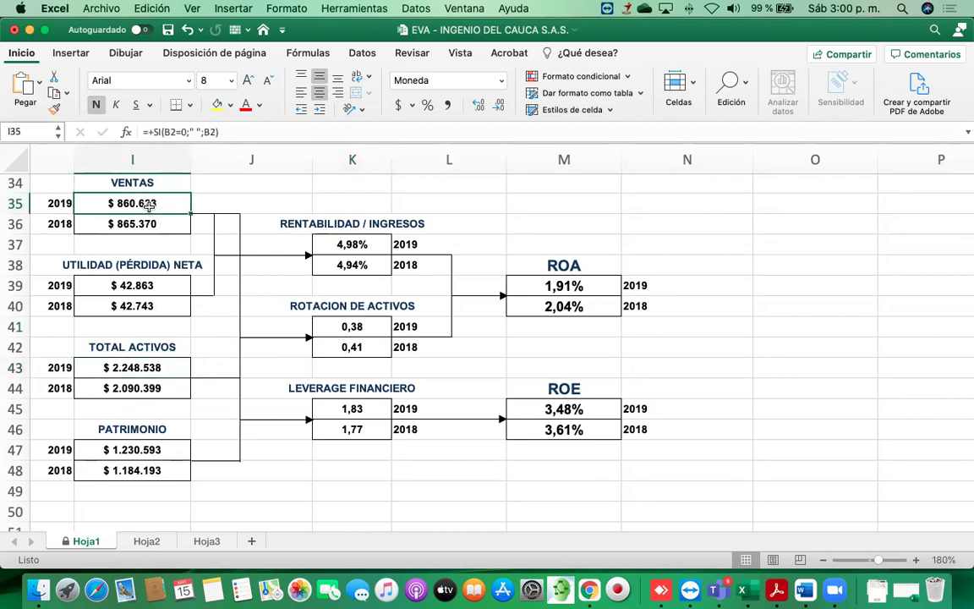
Check the 2018 asset turnover in K42 against 2018 total assets, and review 2019 total assets alongside 2019 sales.
left_click(144, 393)
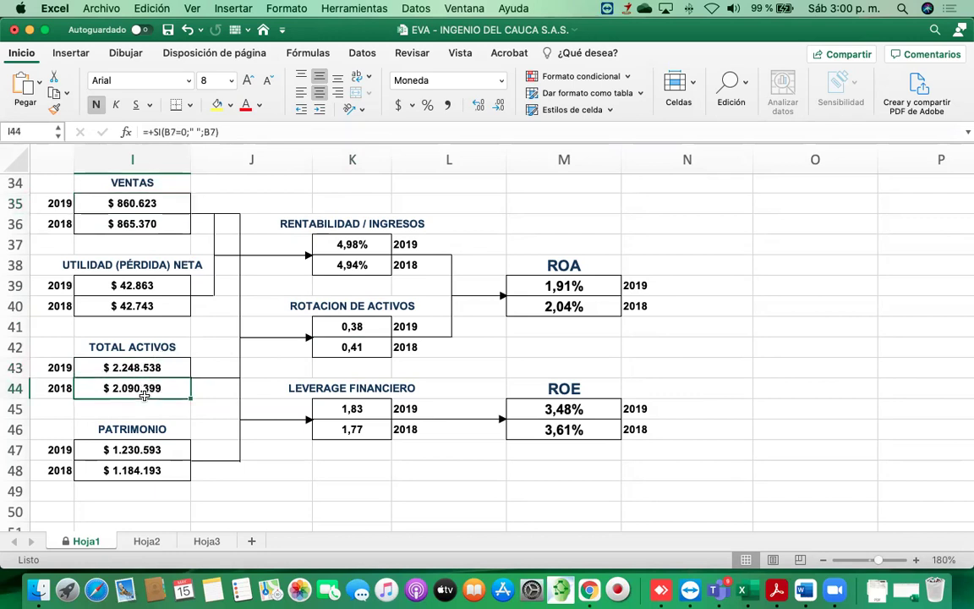
left_click(343, 345)
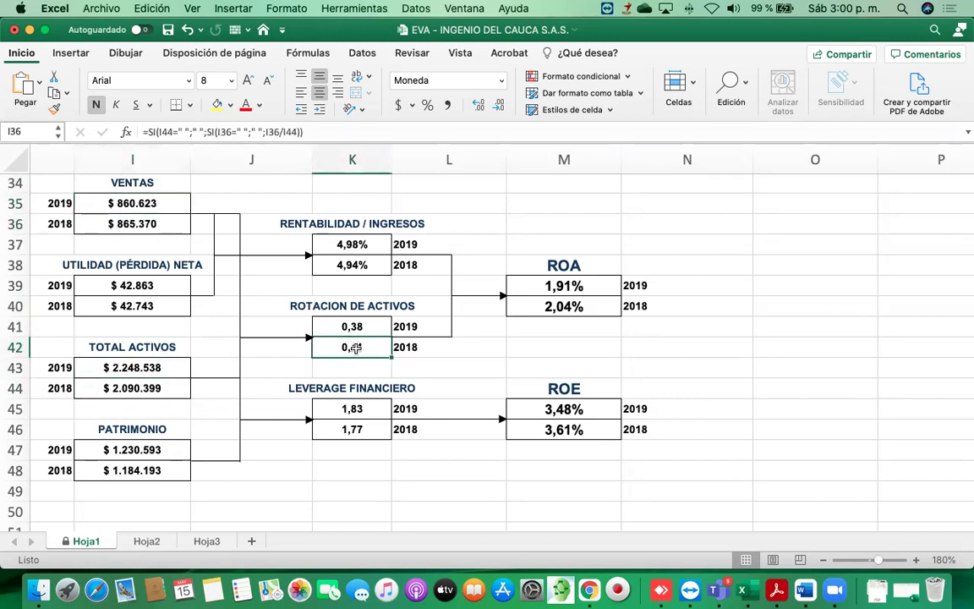
left_click(138, 367)
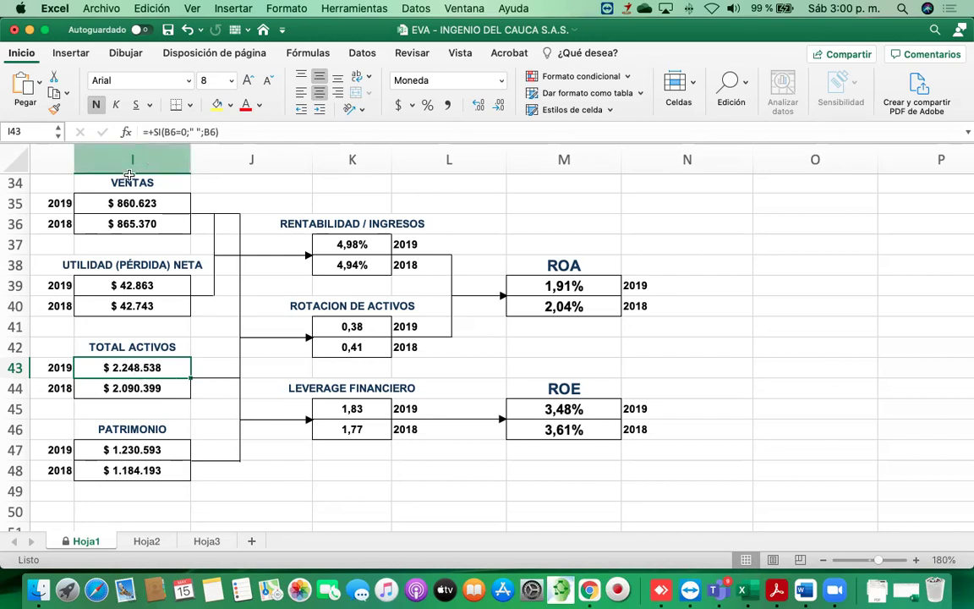
left_click(135, 204)
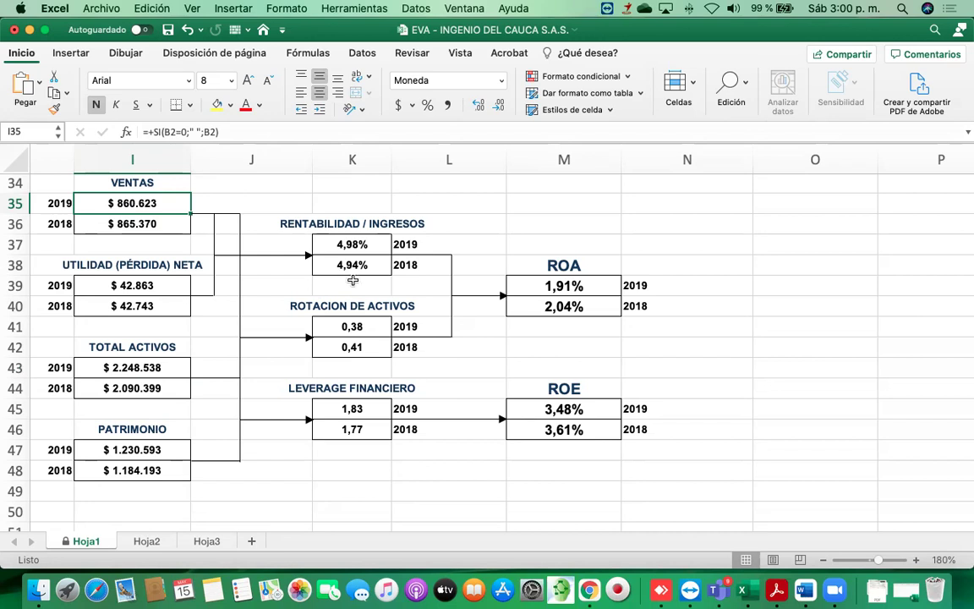
Inspect the 2019 ROE formula in M45 together with the 2019 net profit in I39 and the 2019 equity in I47.
scroll(125, 388, "down", 1)
scroll(125, 388, "right", 1)
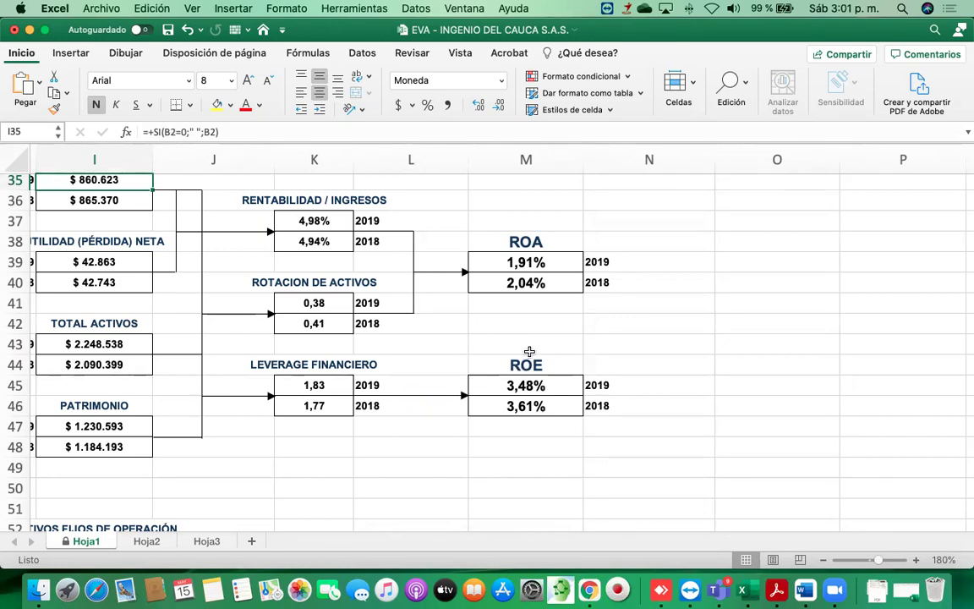
left_click(528, 385)
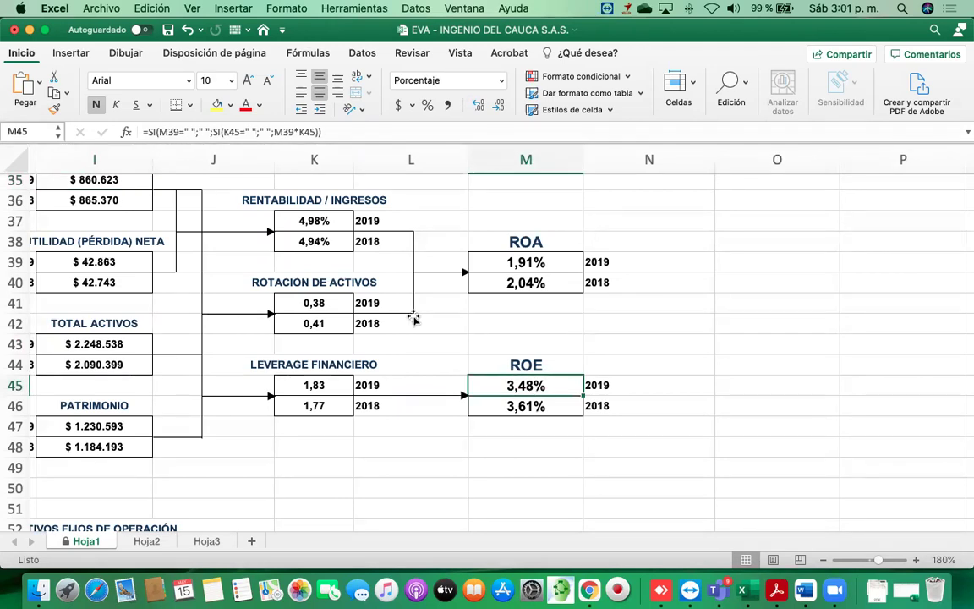
scroll(414, 317, "left", 3)
scroll(244, 293, "up", 2)
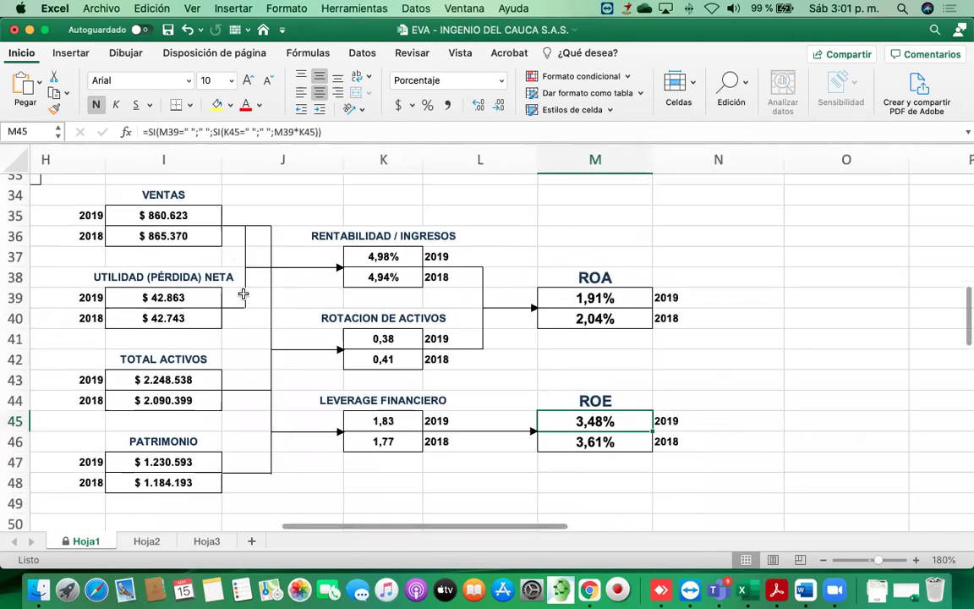
scroll(244, 293, "down", 2)
left_click(169, 266)
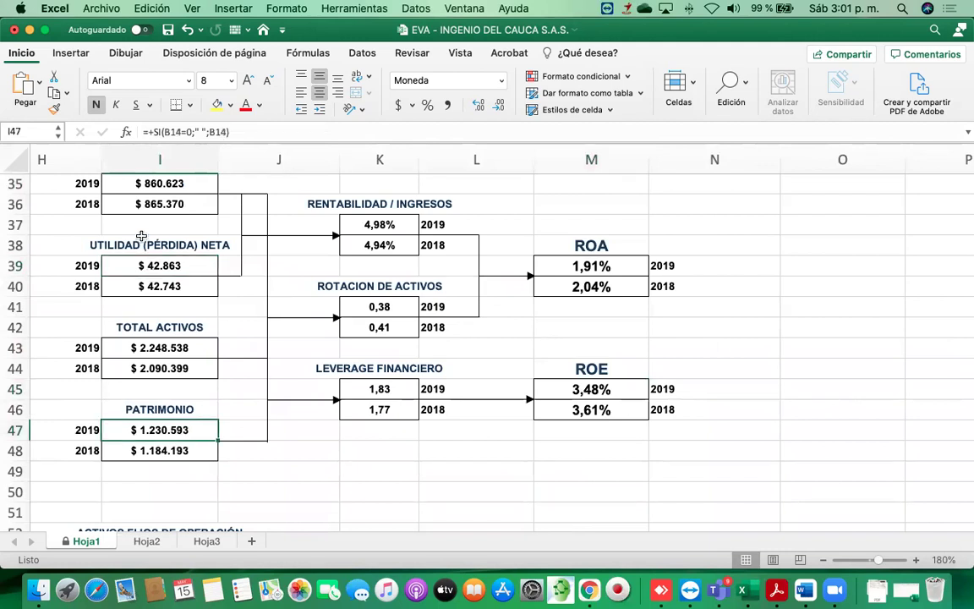
left_click(181, 429)
Compare the 2018 ROE in M46 with the 2019 ROE in M45.
left_click(592, 409)
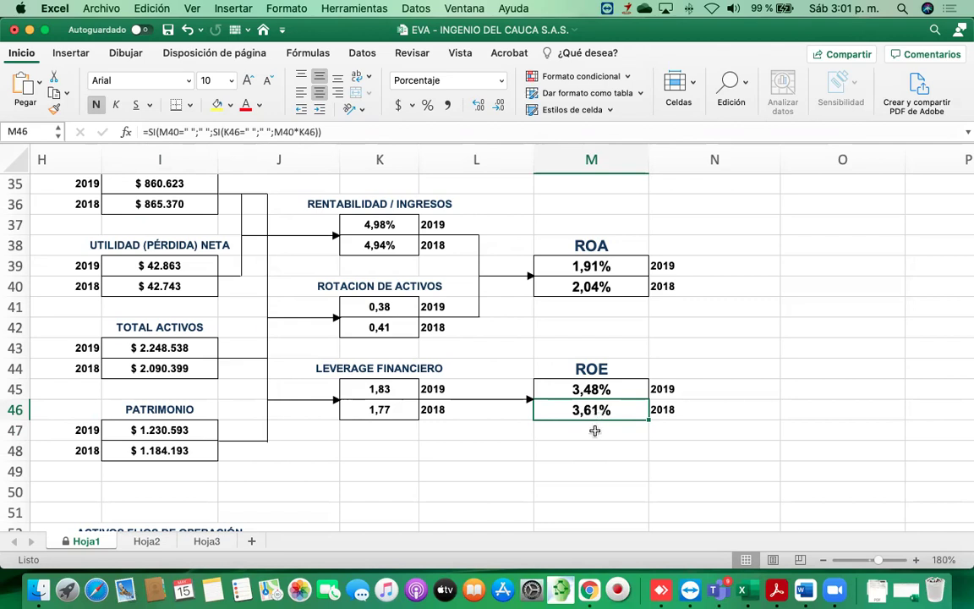
left_click(620, 384)
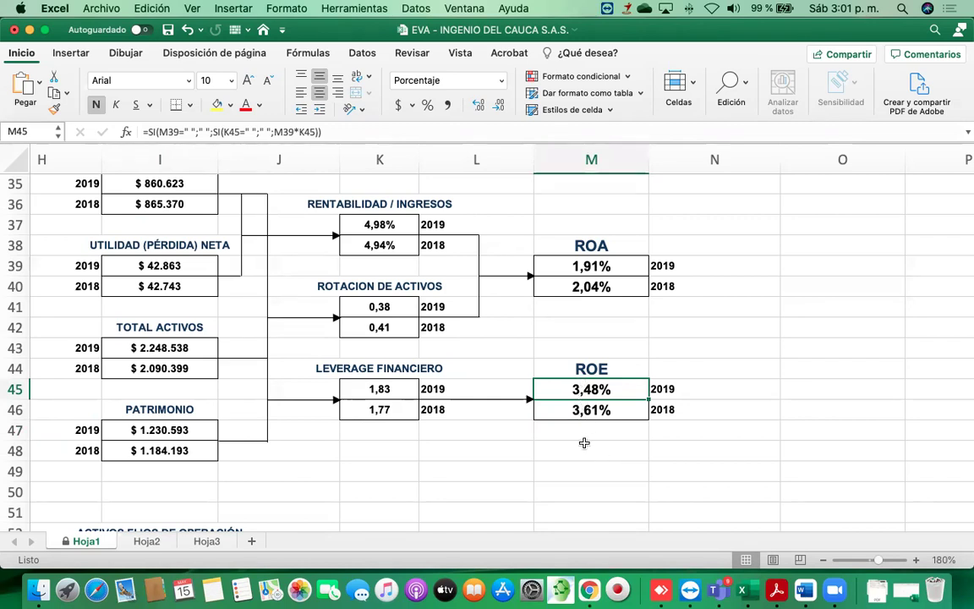
left_click(589, 411)
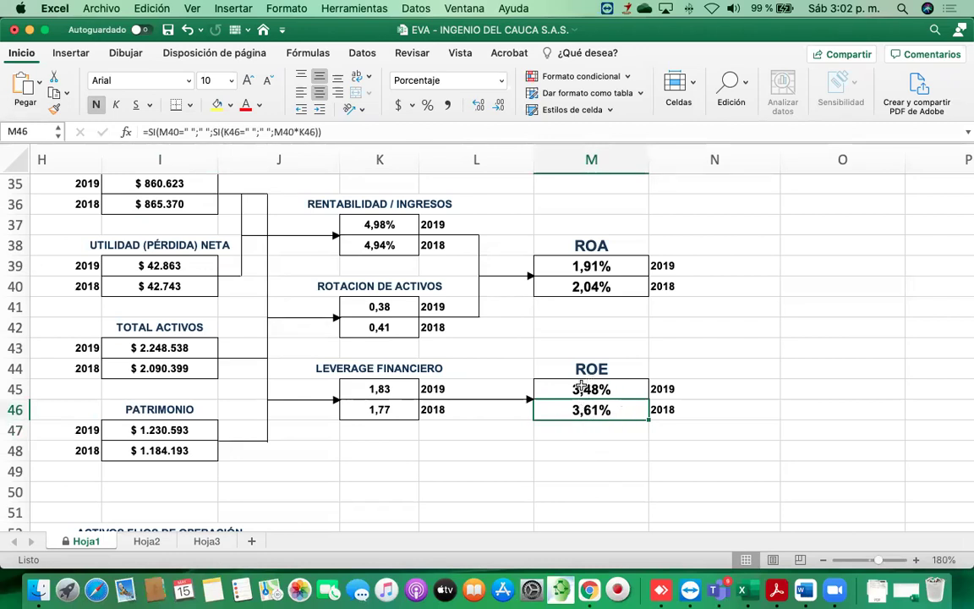
left_click(594, 392)
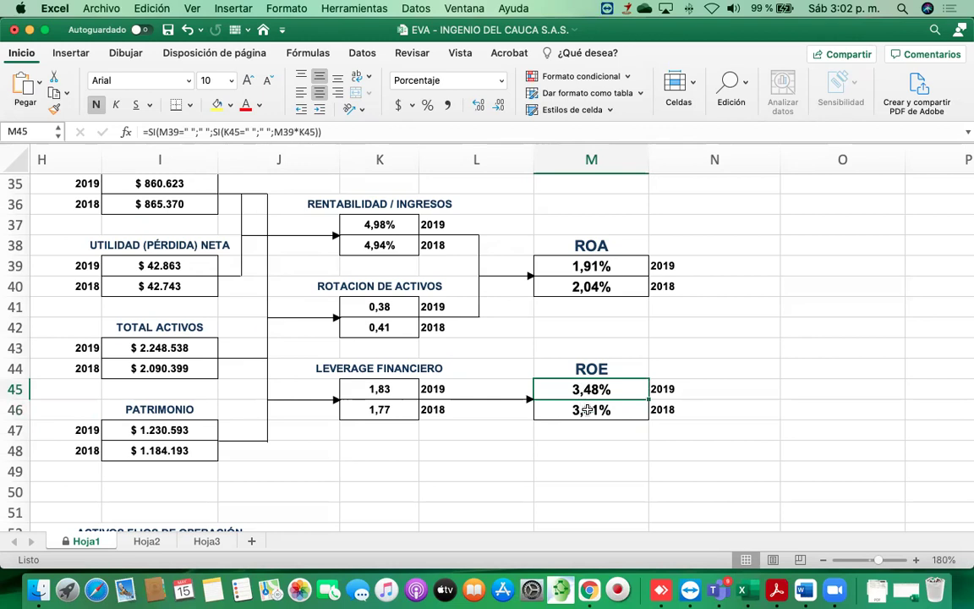
left_click(594, 411)
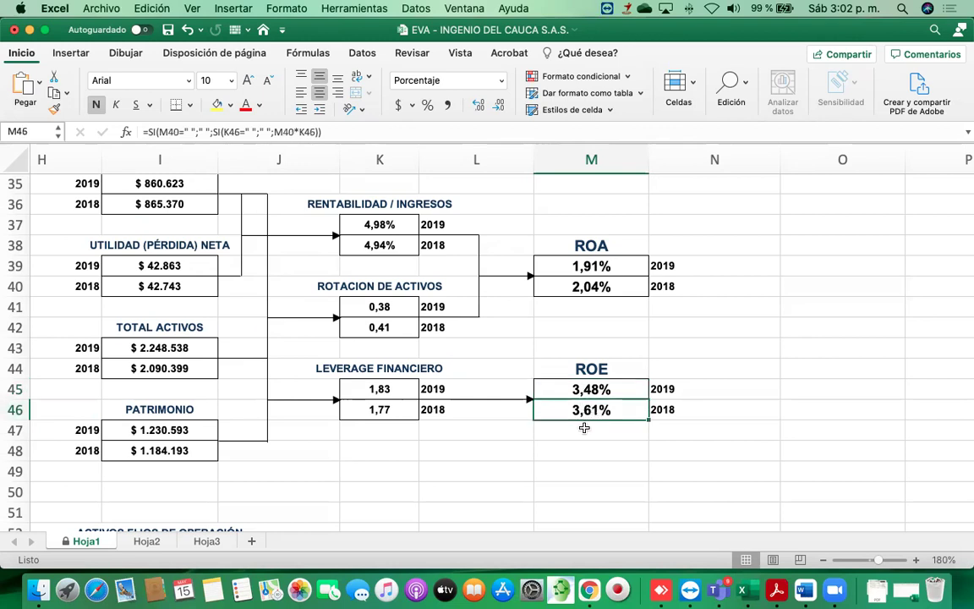
left_click(592, 390)
Examine the net profit in I39 and I40 and the equity in I47 and I48 in relation to the 2019 ROE.
left_click(156, 286)
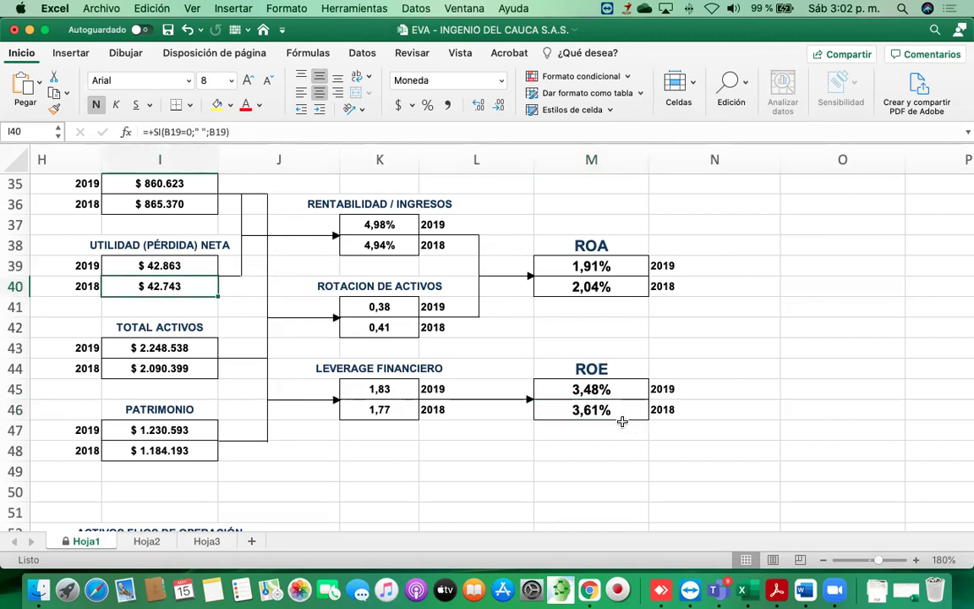
left_click(153, 264)
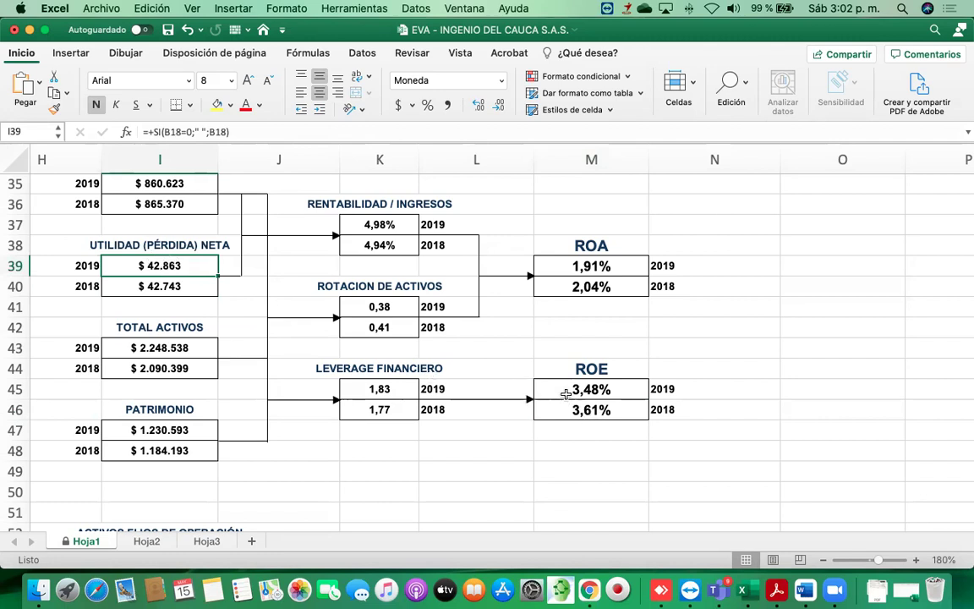
left_click(159, 450)
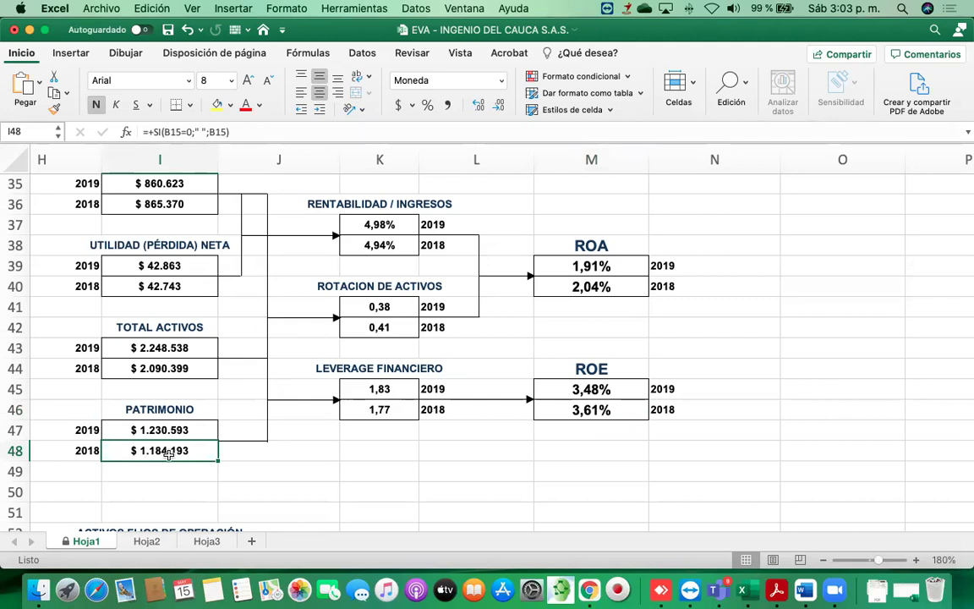
left_click(157, 427)
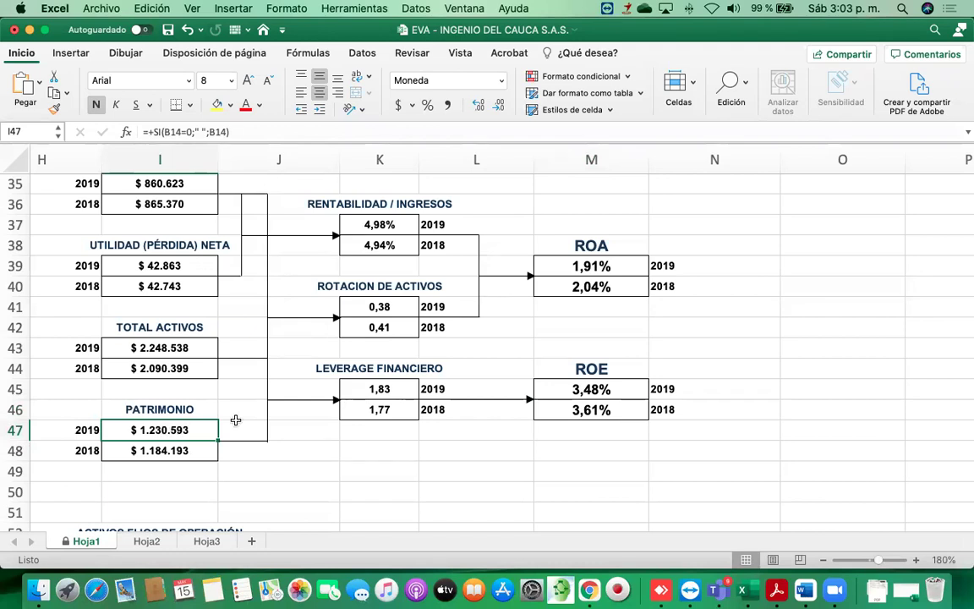
left_click(591, 389)
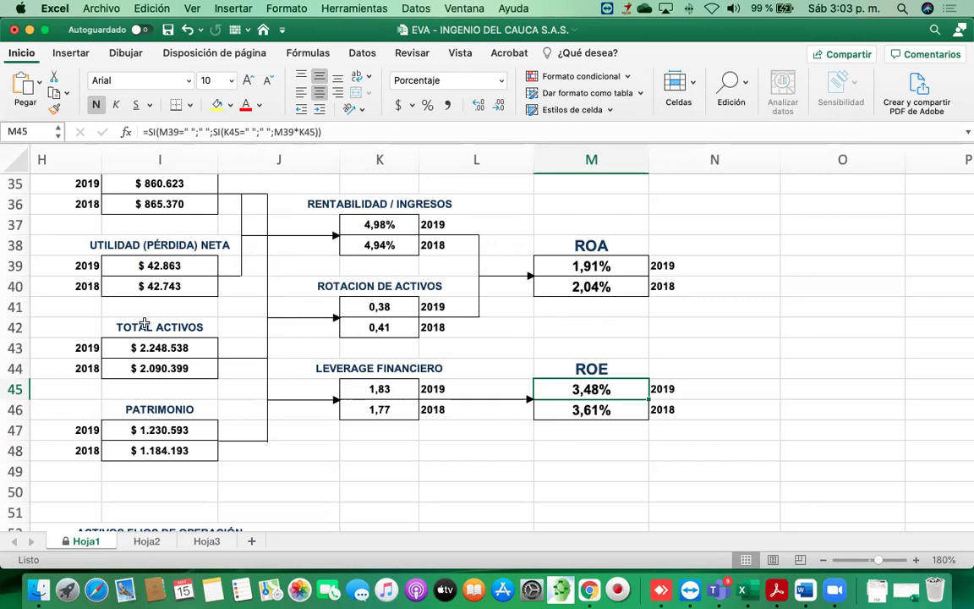
left_click(159, 428)
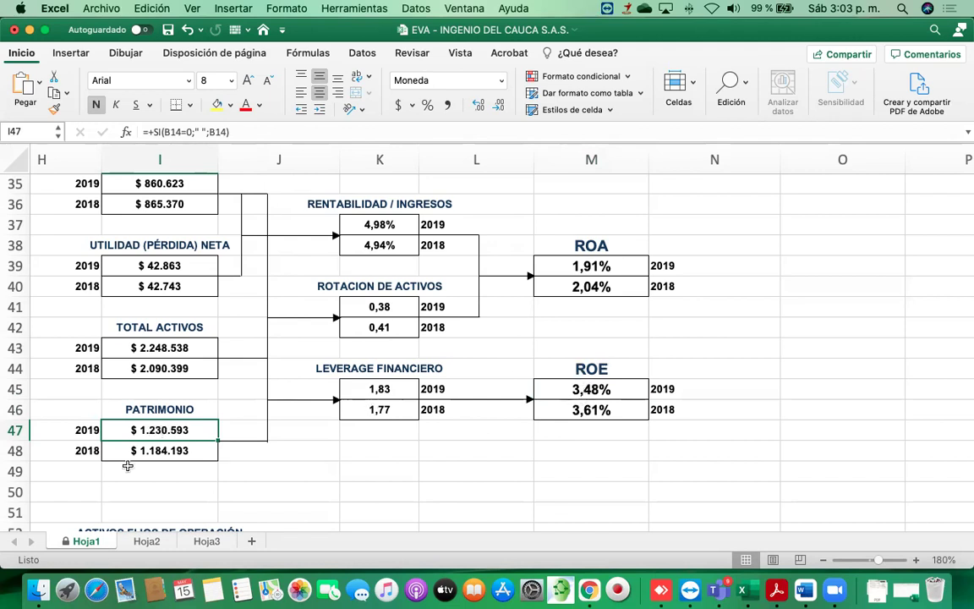
Compare the 2019 and 2018 ROE in M45 and M46 against the 2019 equity in I47.
left_click(599, 389)
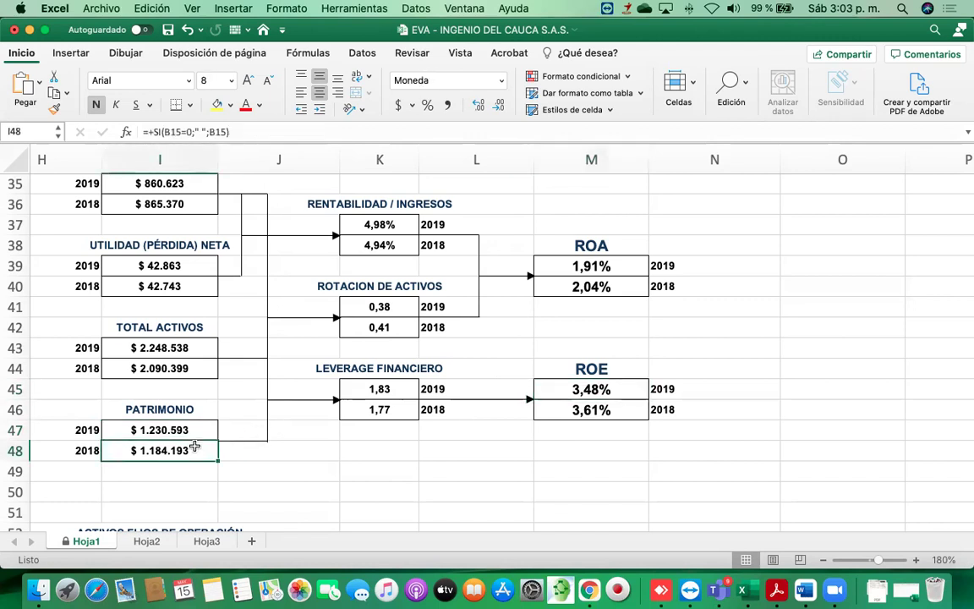
left_click(589, 410)
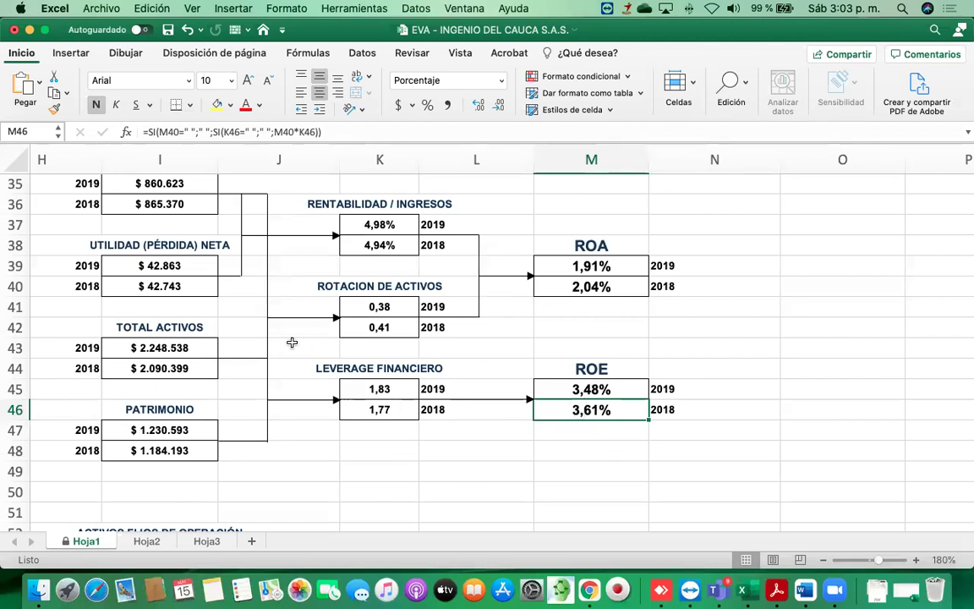
left_click(158, 432)
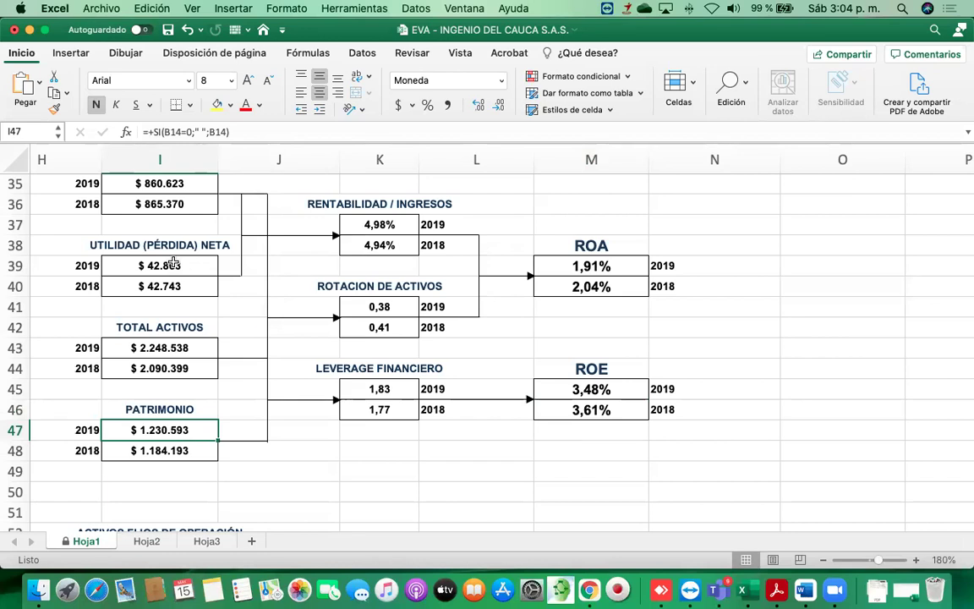
left_click(589, 388)
left_click(589, 410)
Locate the ROIC section and review the ROIC SIN DEPR. and ROIC CON DEPR. indicators in column M.
scroll(590, 409, "down", 2)
scroll(590, 409, "right", 2)
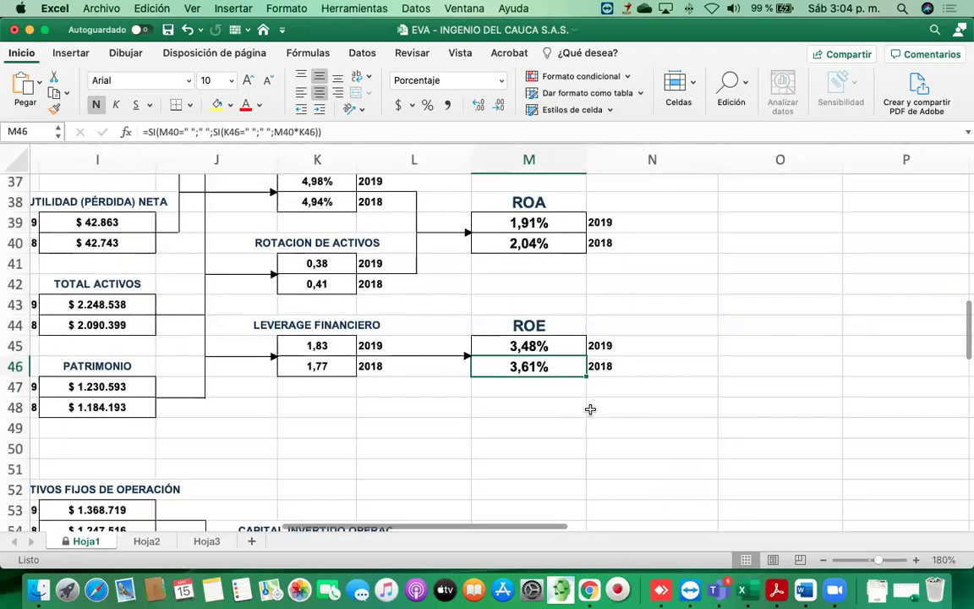
scroll(546, 396, "down", 5)
scroll(546, 396, "right", 2)
scroll(546, 397, "down", 4)
scroll(546, 396, "right", 1)
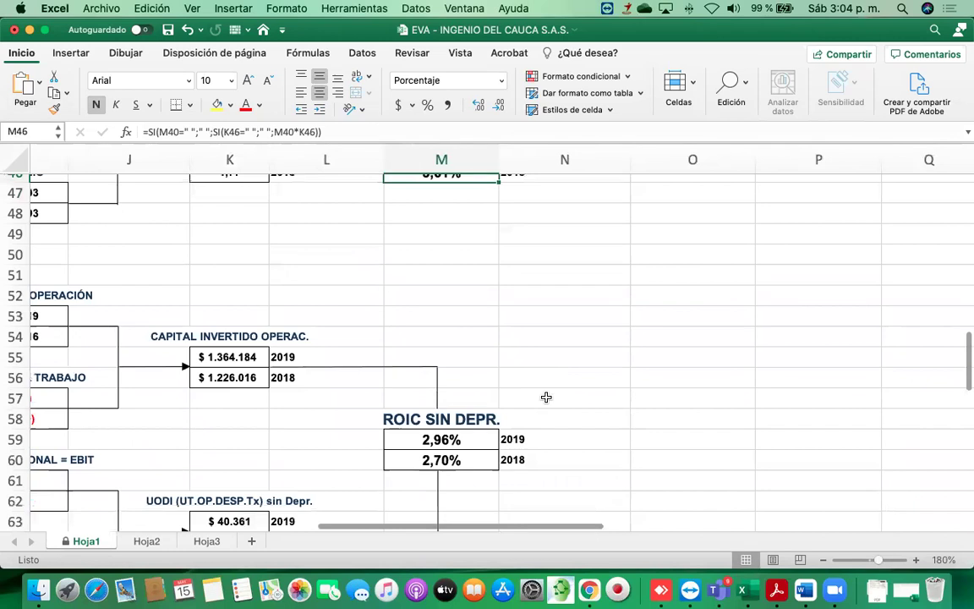
scroll(546, 397, "down", 3)
scroll(546, 397, "right", 1)
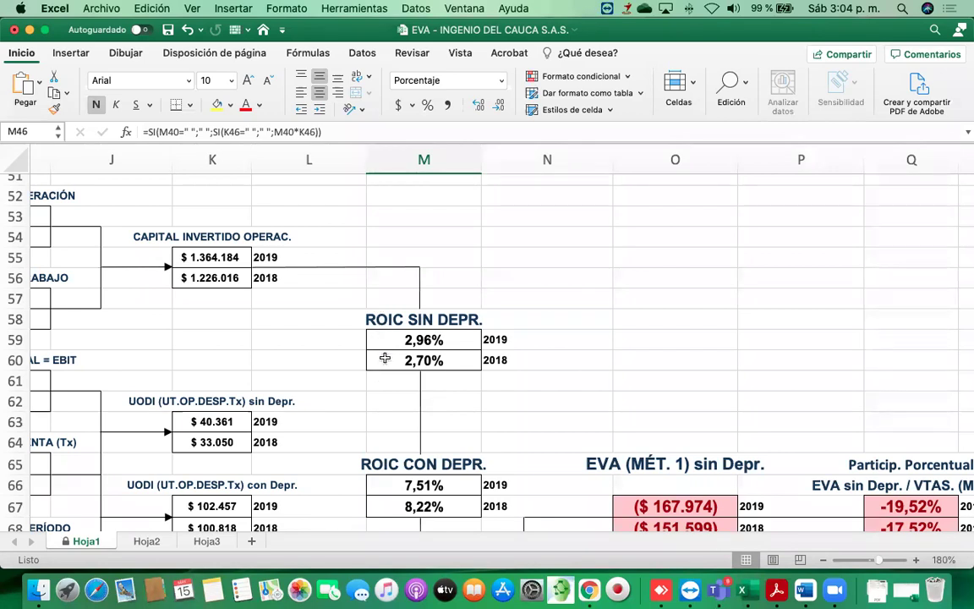
scroll(400, 328, "down", 2)
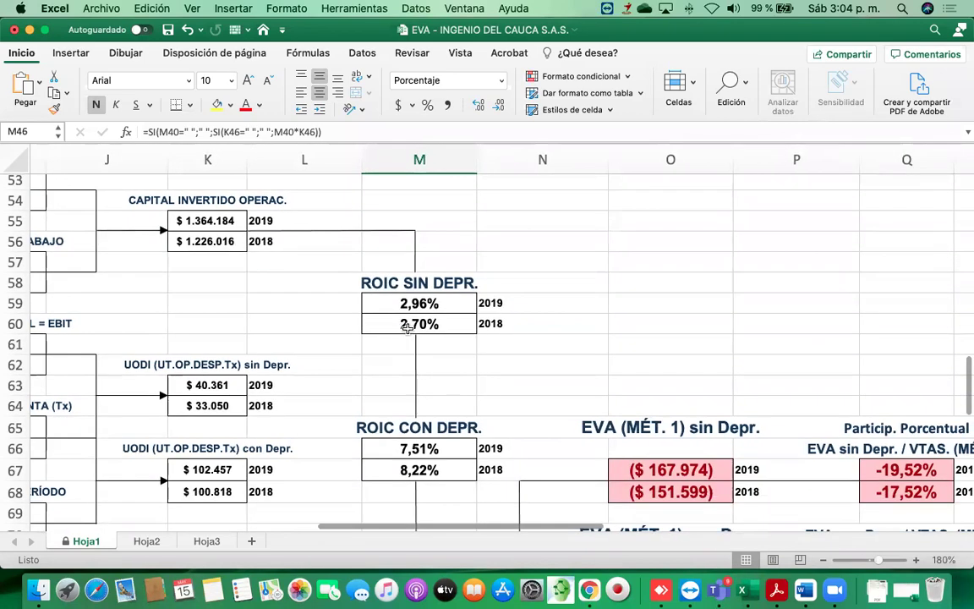
left_click(423, 284)
left_click(414, 428)
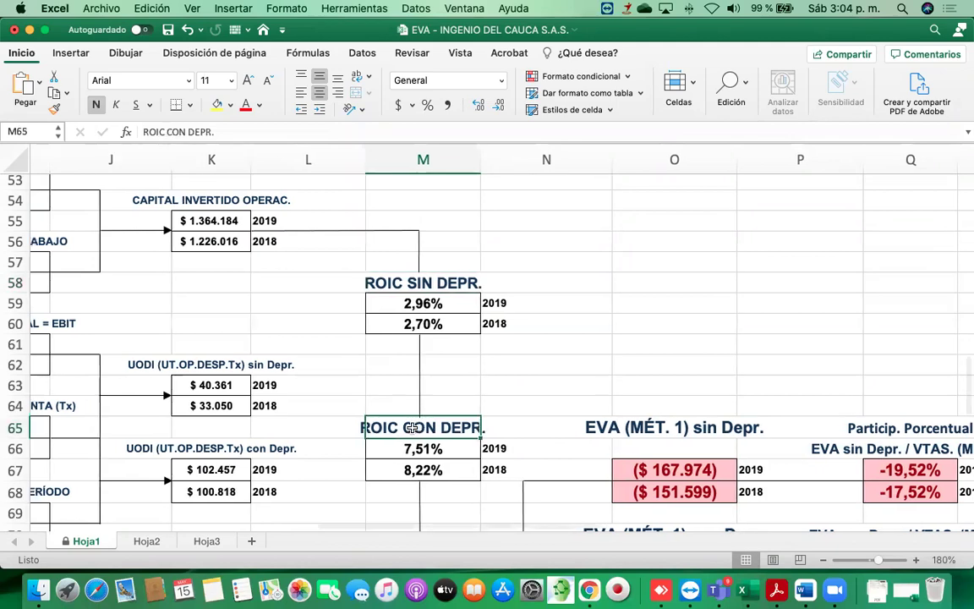
Inspect the 2019 UODI without depreciation formula in K63.
scroll(412, 428, "left", 3)
scroll(412, 428, "up", 1)
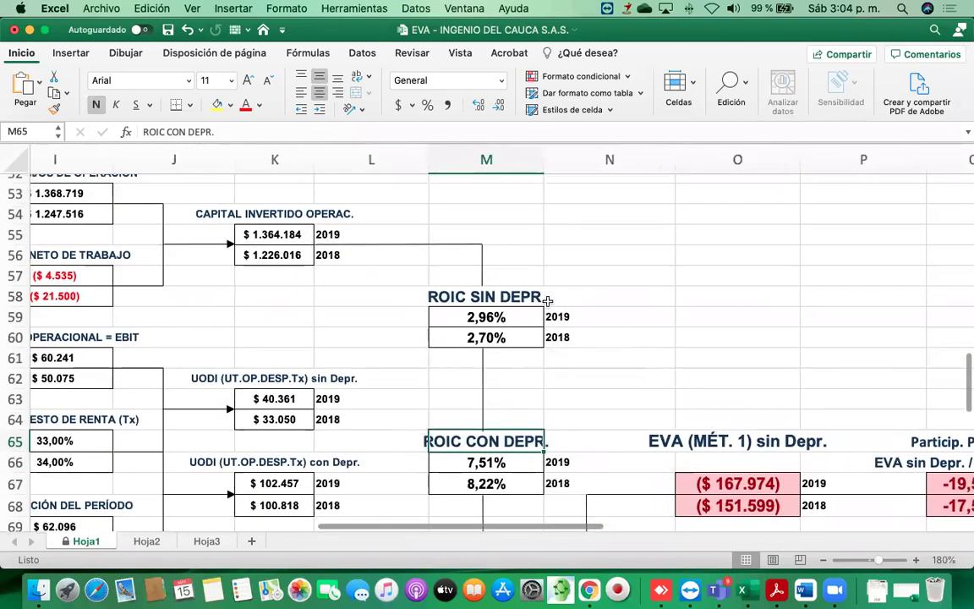
scroll(490, 312, "left", 1)
scroll(490, 313, "up", 1)
scroll(489, 313, "left", 1)
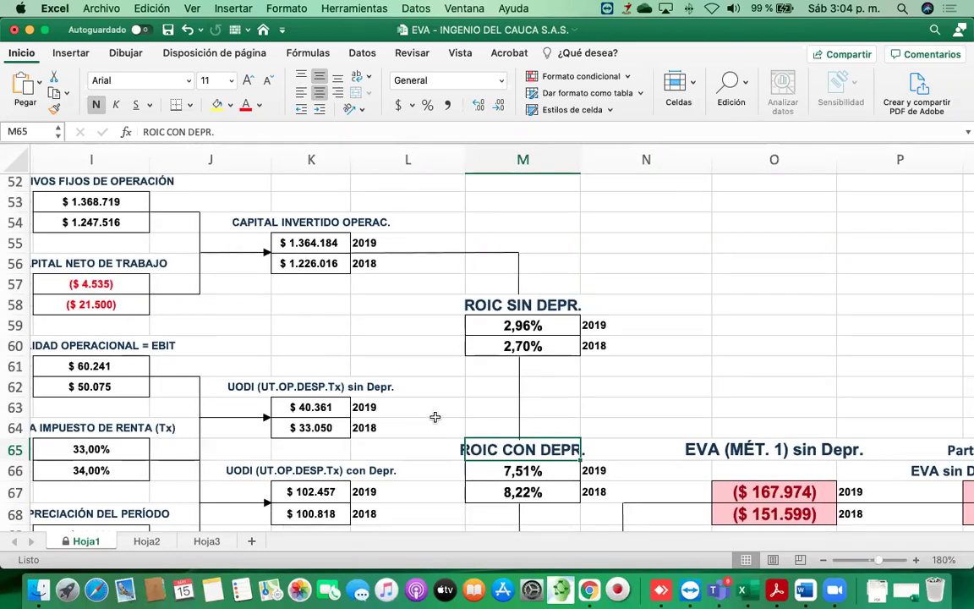
left_click(310, 409)
scroll(200, 343, "left", 1)
scroll(200, 343, "down", 1)
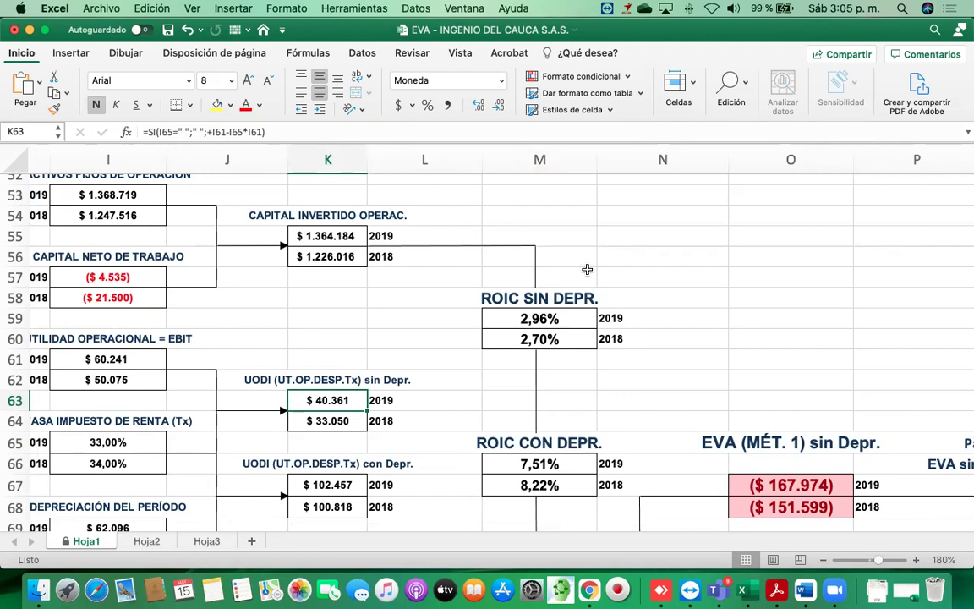
Examine the 2019 ROIC without depreciation formula in M59 together with the UODI in K63 and the operating invested capital in K55.
left_click(552, 318)
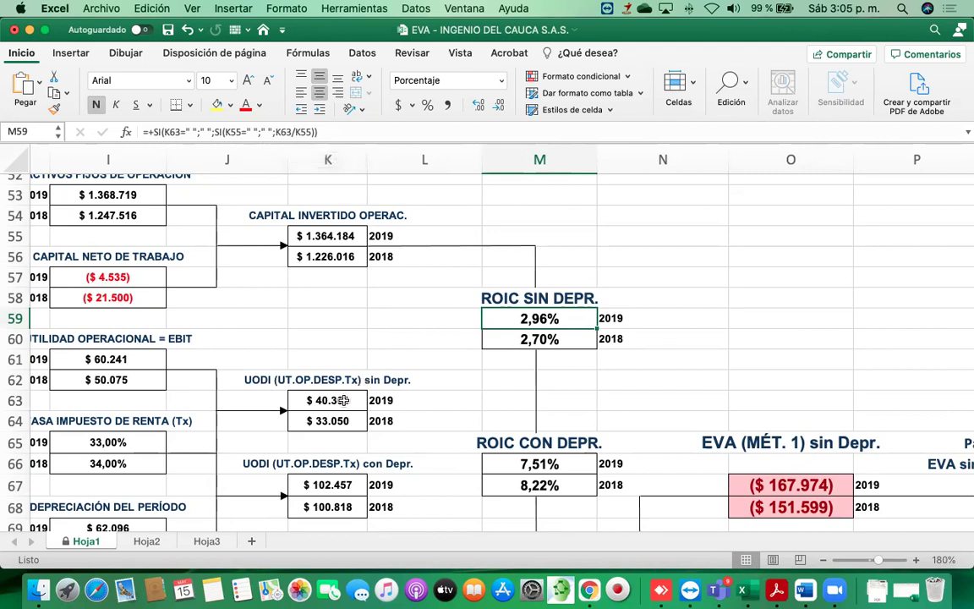
left_click(306, 397)
left_click(297, 236)
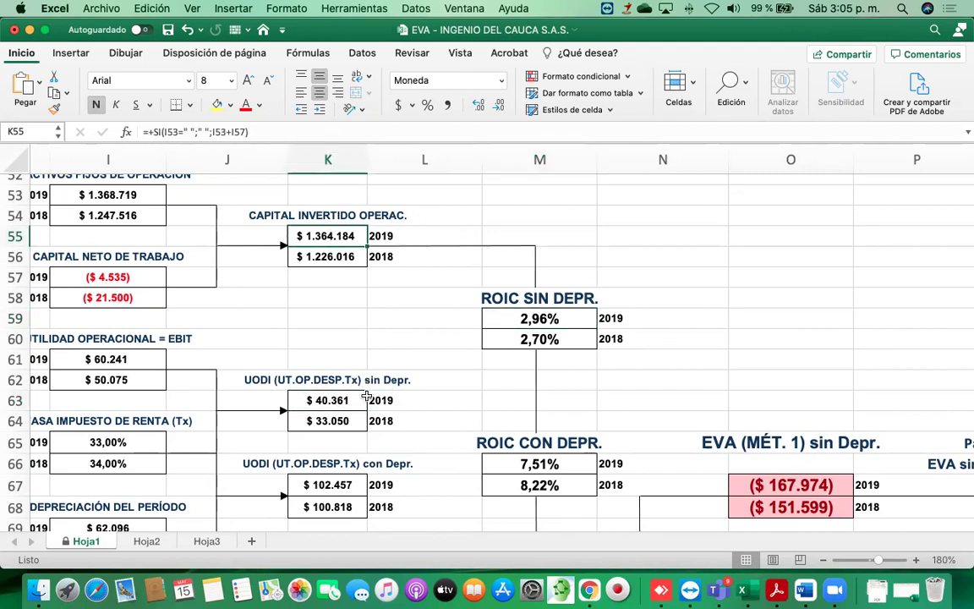
left_click(322, 400)
left_click(319, 239)
left_click(504, 318)
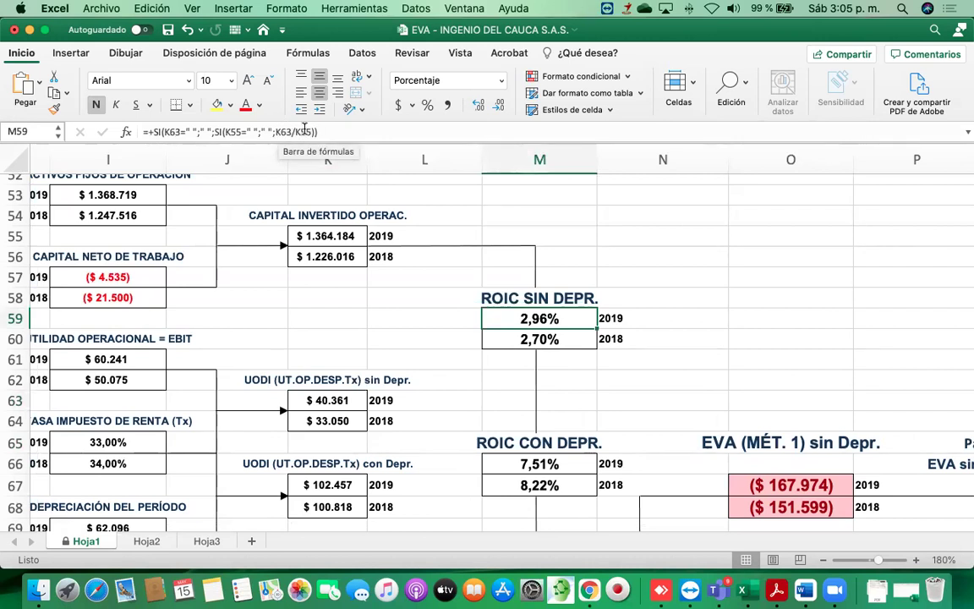
left_click(342, 399)
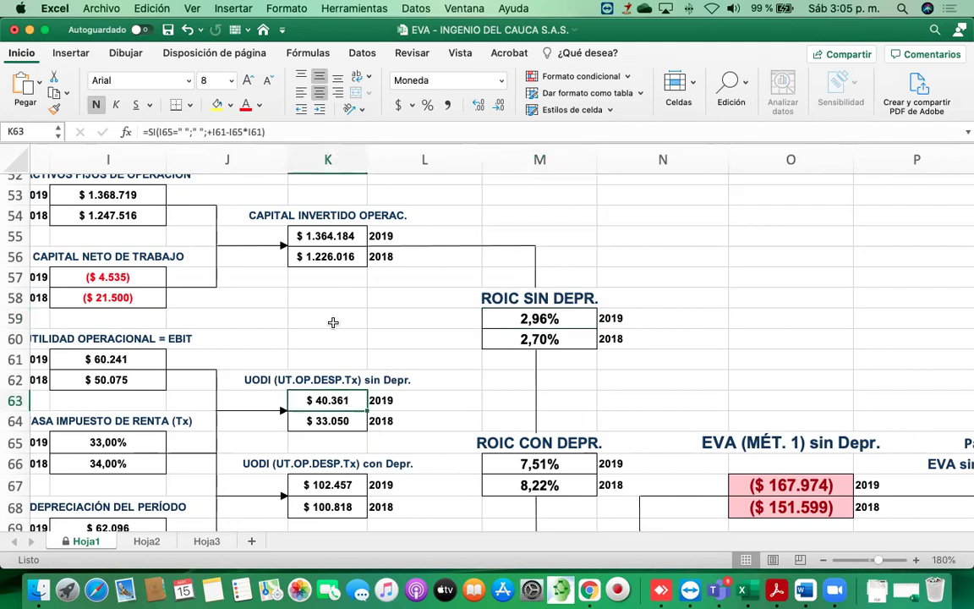
left_click(321, 240)
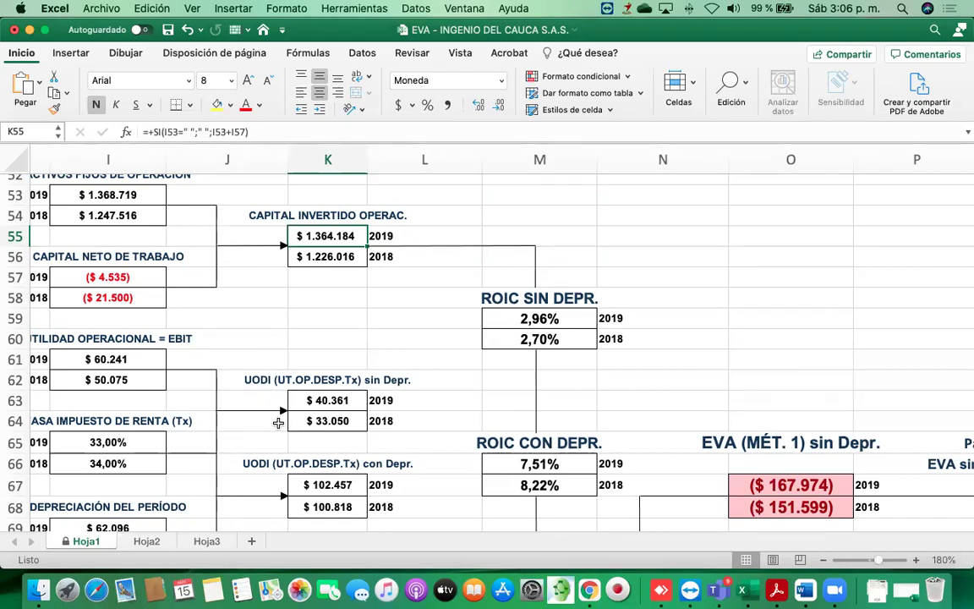
Trace the 2019 UODI in K63 to its operating profit in I61 and income tax rate in I65.
left_click(312, 402)
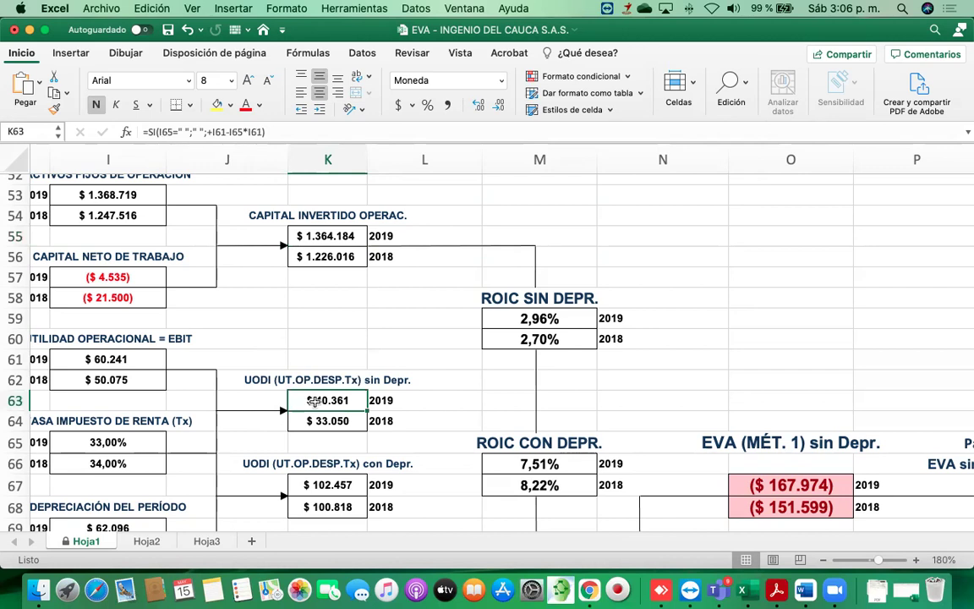
scroll(313, 401, "left", 5)
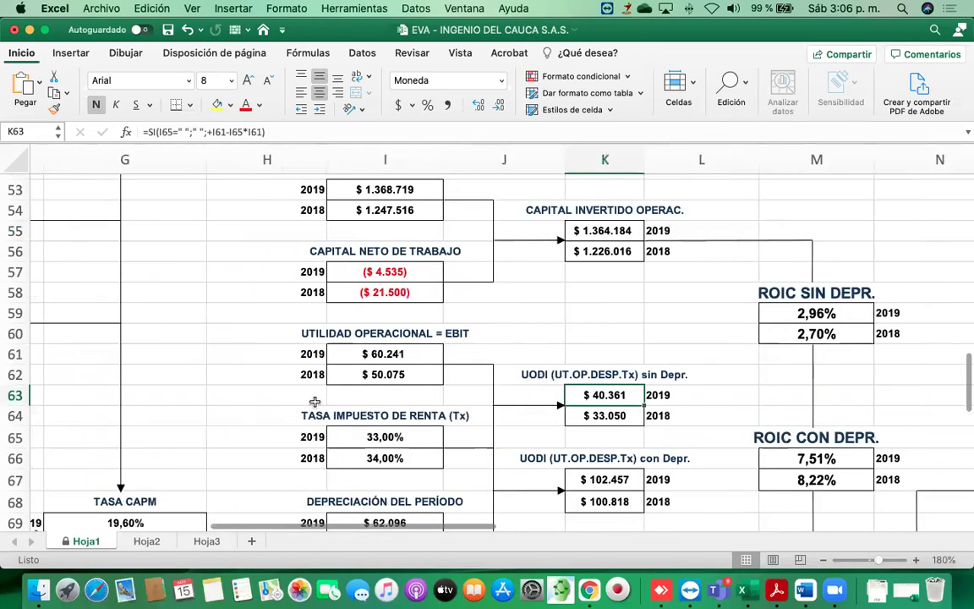
left_click(376, 355)
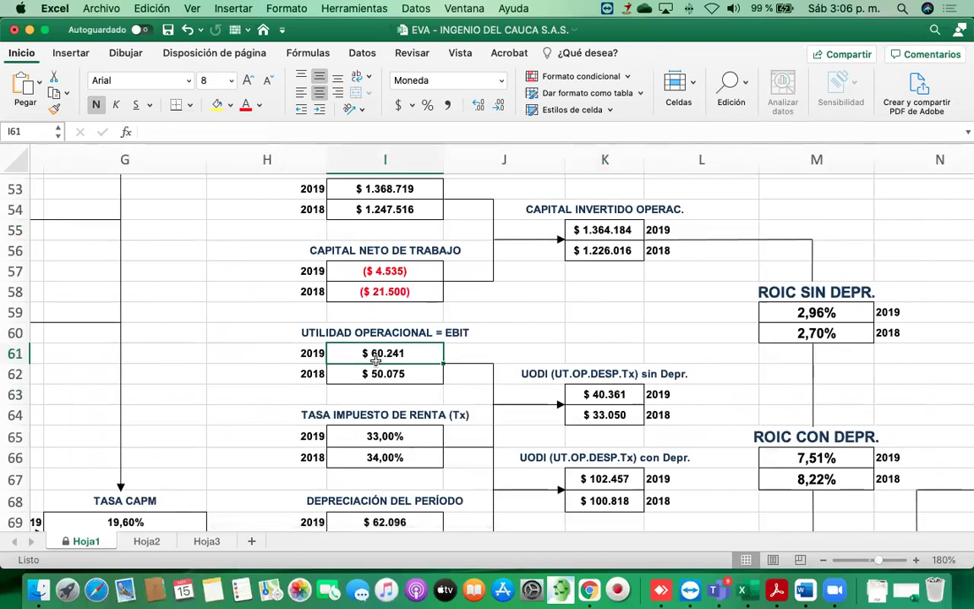
scroll(377, 362, "down", 1)
scroll(376, 362, "down", 3)
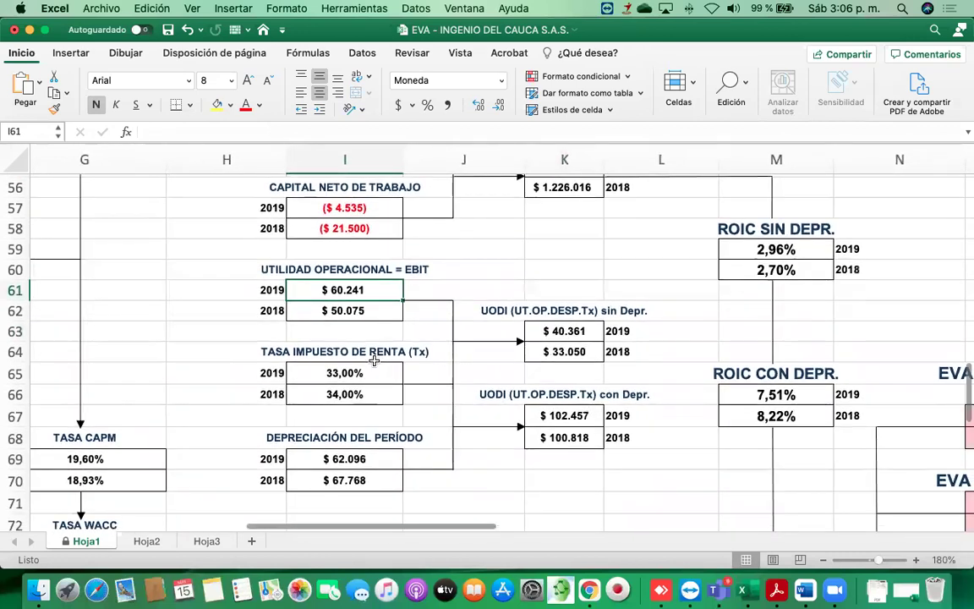
left_click(357, 372)
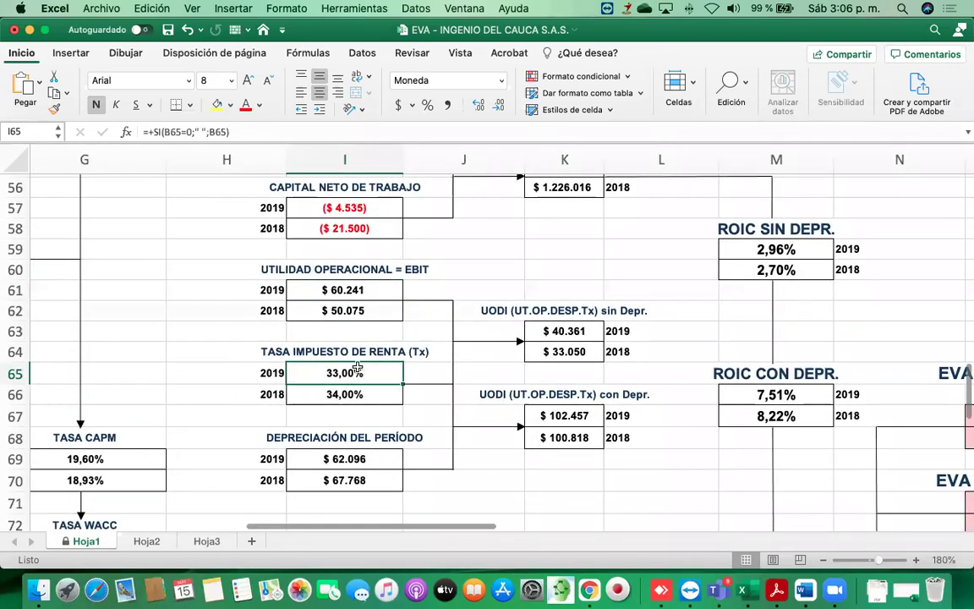
left_click(334, 289)
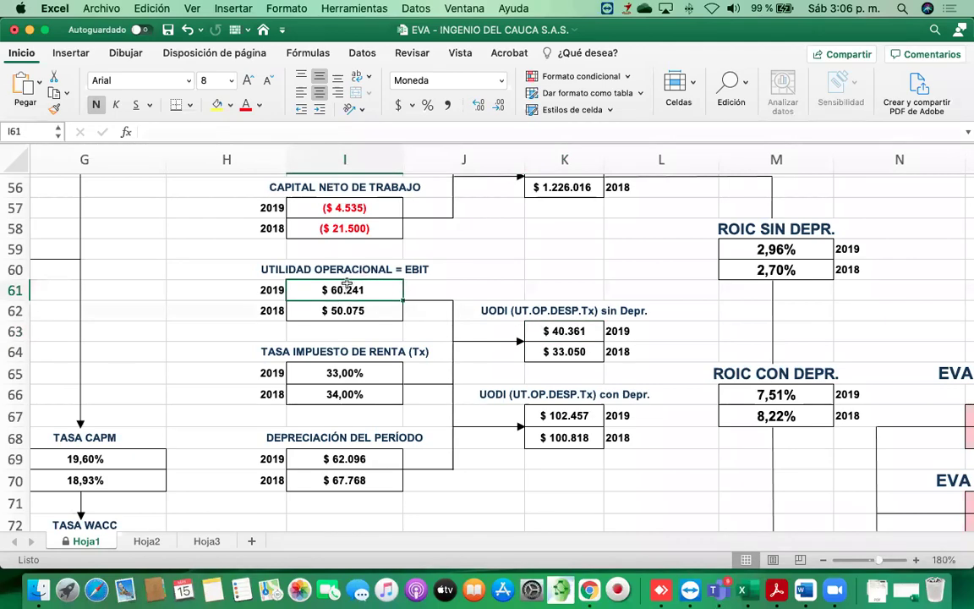
Check the source operating profit (EBIT) inputs for 2019 and 2018 in B22 and B23.
scroll(334, 292, "left", 10)
scroll(334, 292, "up", 4)
scroll(356, 282, "up", 8)
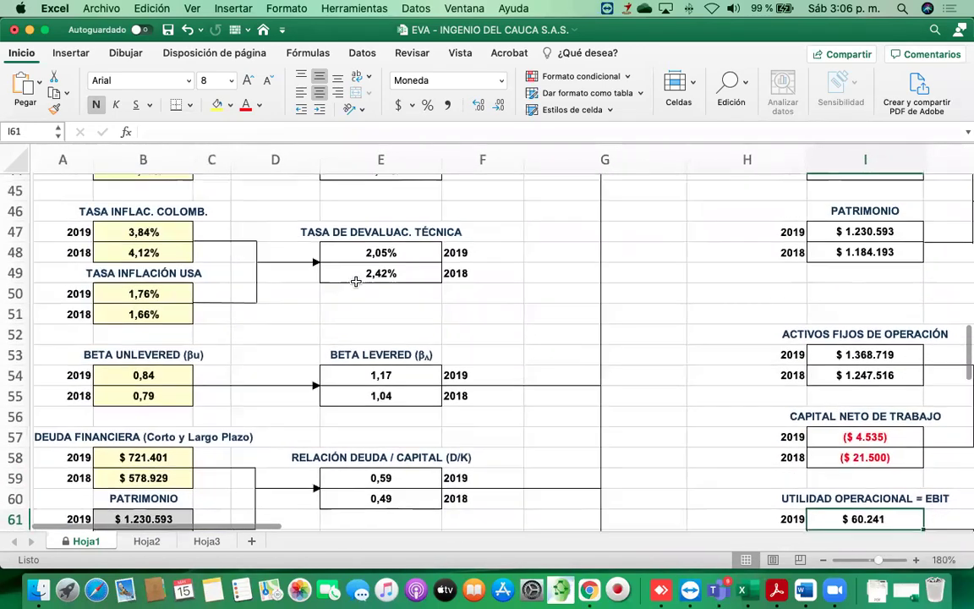
scroll(356, 282, "up", 4)
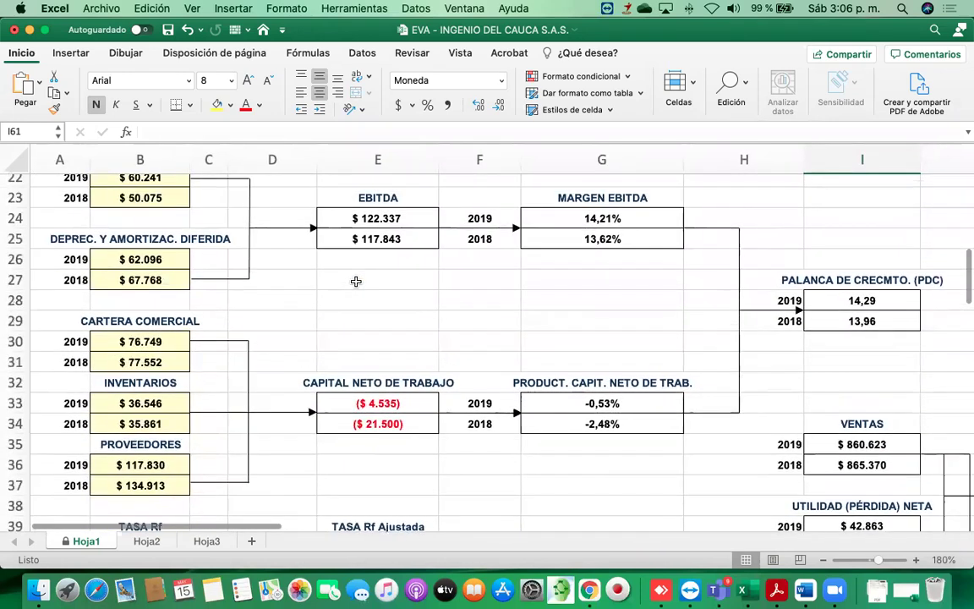
left_click(145, 327)
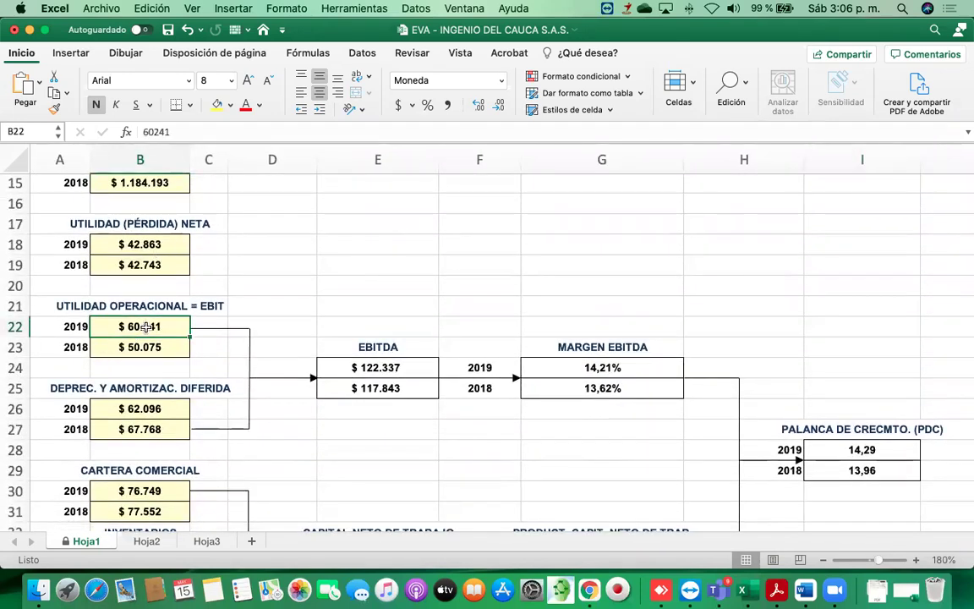
left_click(150, 354)
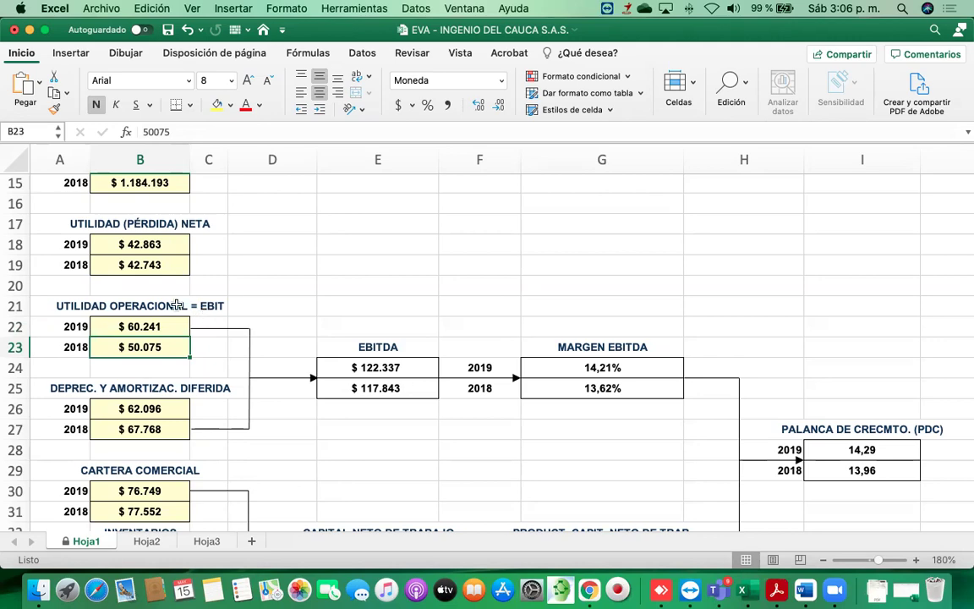
Compare the 2019 and 2018 operating profit in I61 and I62 of the ROIC section.
scroll(183, 316, "down", 10)
scroll(183, 317, "right", 5)
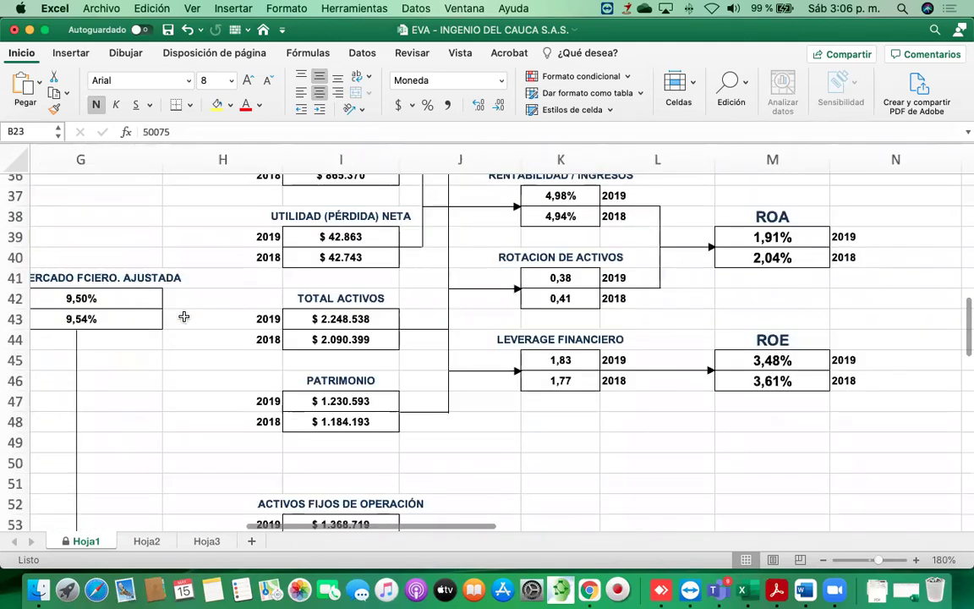
scroll(184, 316, "right", 1)
scroll(183, 316, "down", 3)
scroll(183, 316, "up", 6)
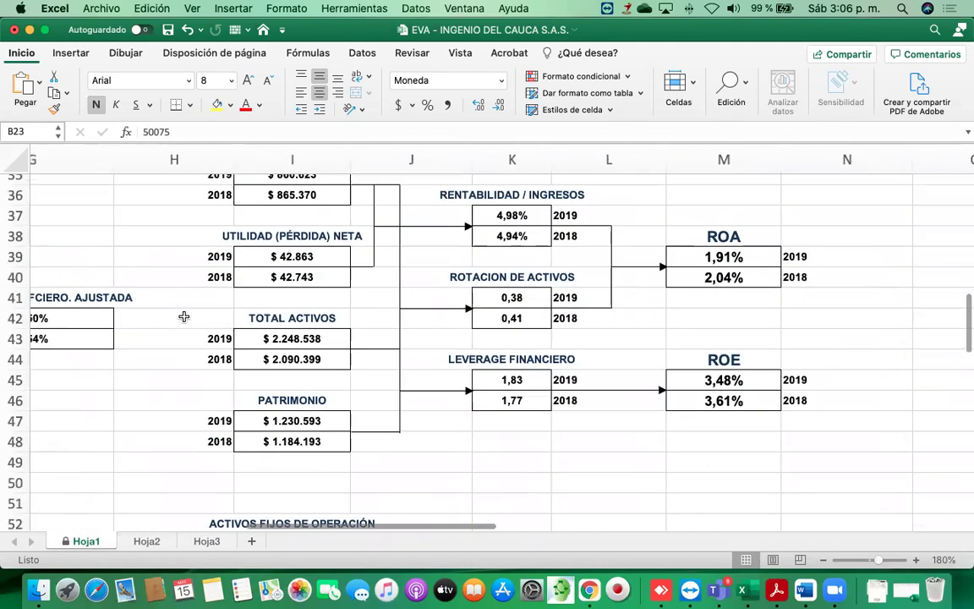
scroll(183, 316, "left", 1)
scroll(183, 316, "down", 9)
scroll(184, 316, "right", 1)
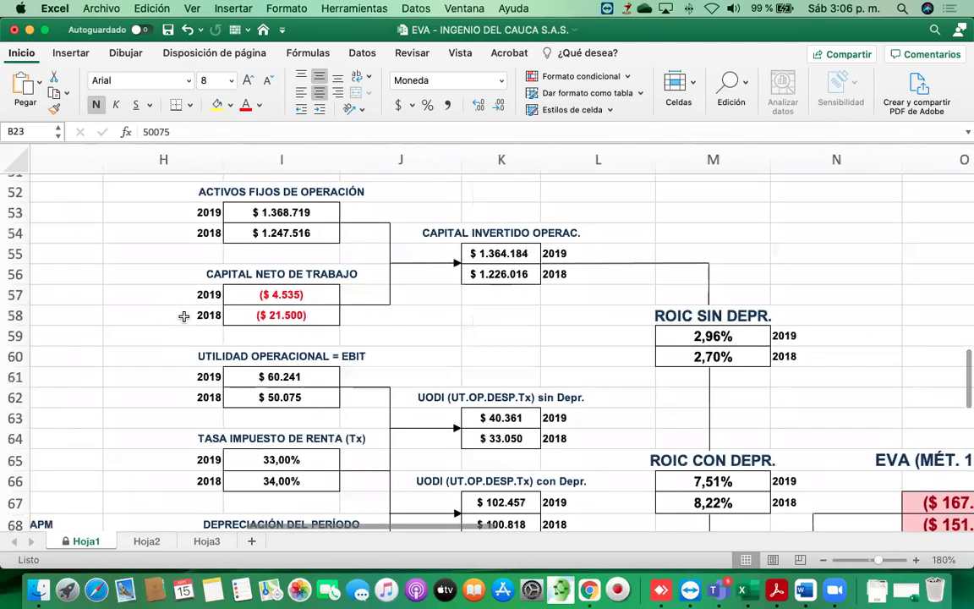
scroll(183, 316, "down", 2)
scroll(183, 317, "left", 1)
left_click(278, 232)
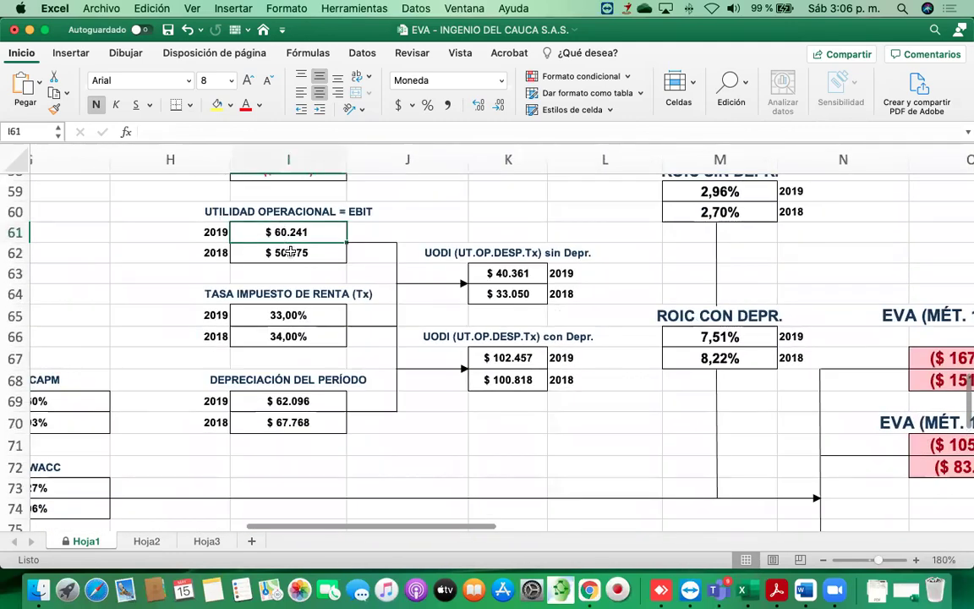
left_click(290, 254)
left_click(274, 232)
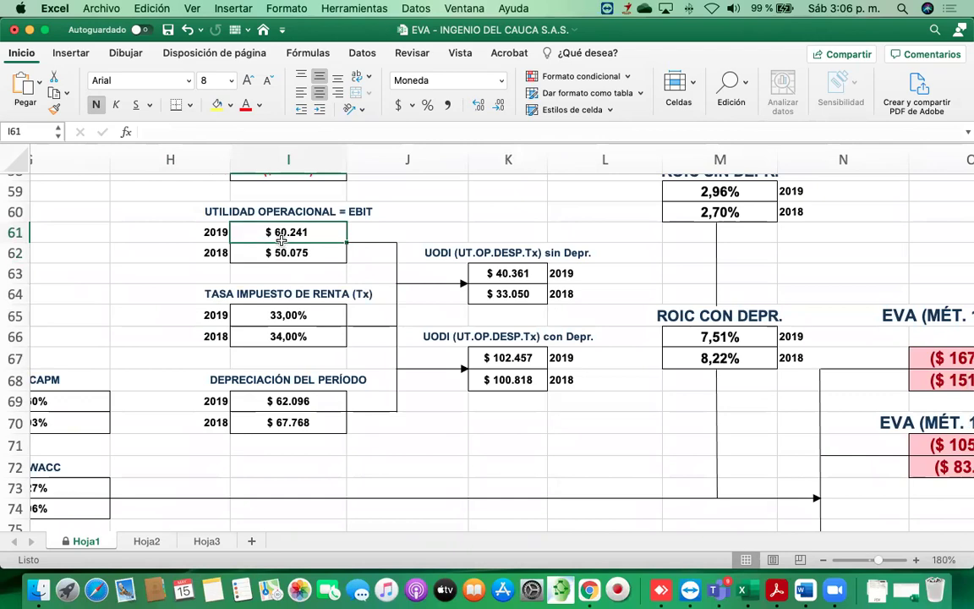
Review the 2019 ROIC without depreciation in M59 alongside the operating invested capital in column K.
scroll(282, 239, "right", 1)
scroll(282, 241, "right", 2)
scroll(282, 241, "up", 6)
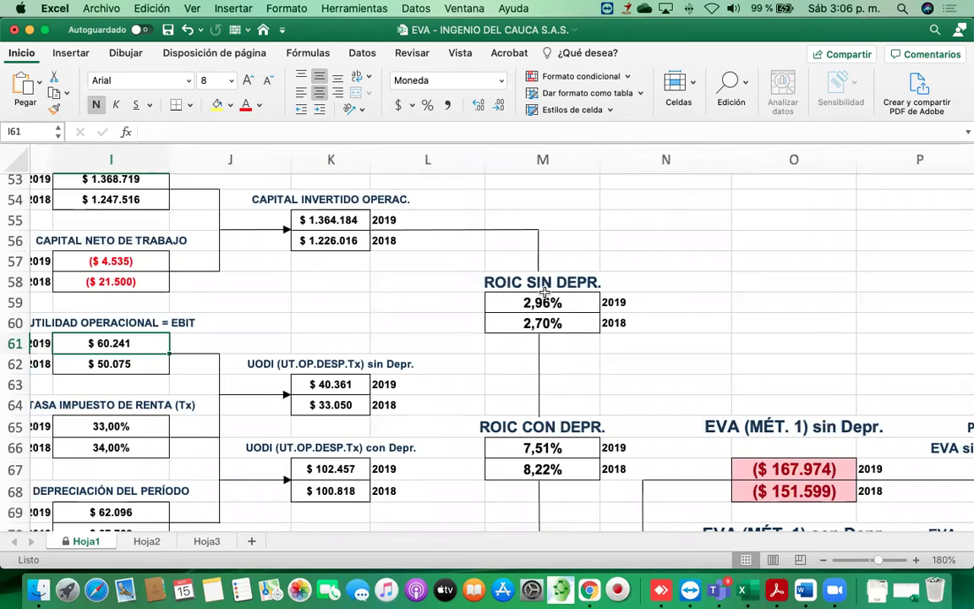
scroll(546, 290, "left", 1)
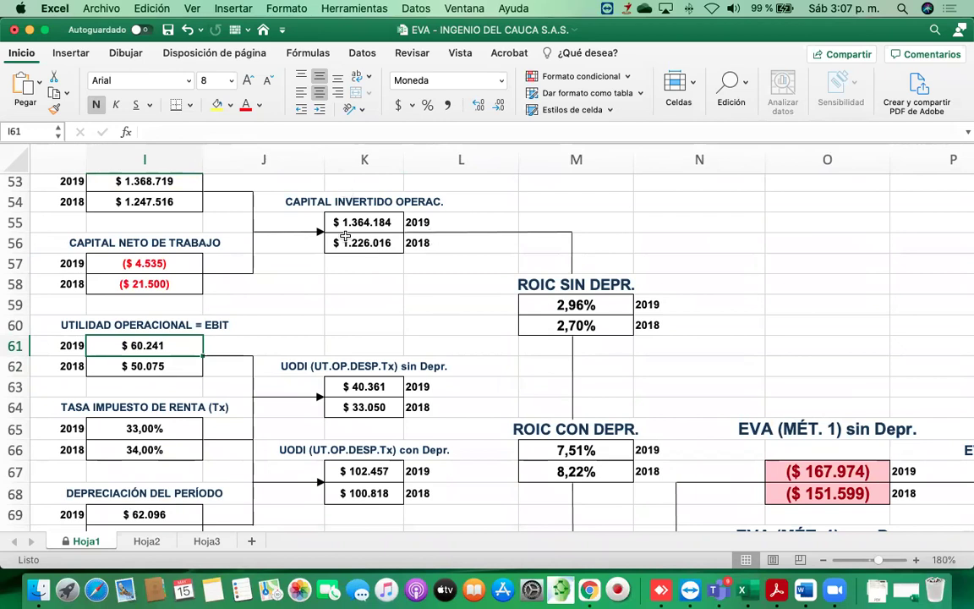
left_click(651, 302)
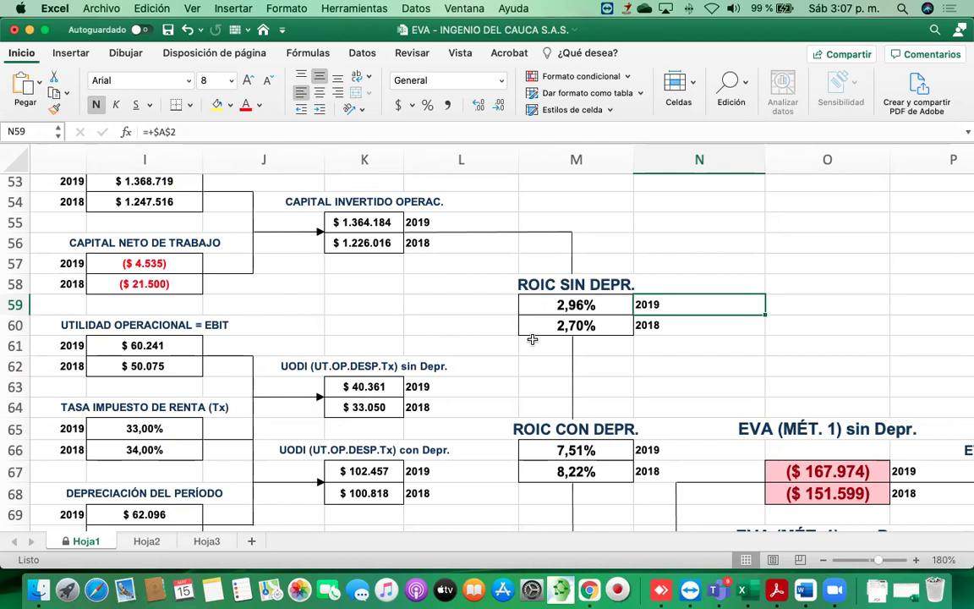
left_click(564, 305)
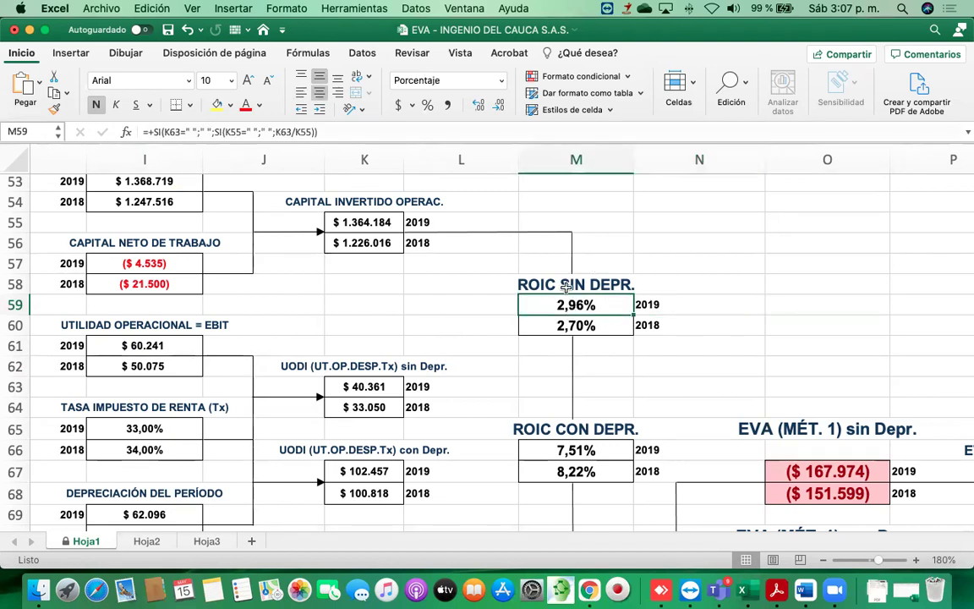
Compare the ROIC without depreciation in M59 and M60 with the 2019 and 2018 UODI in K63 and K64.
left_click(571, 329)
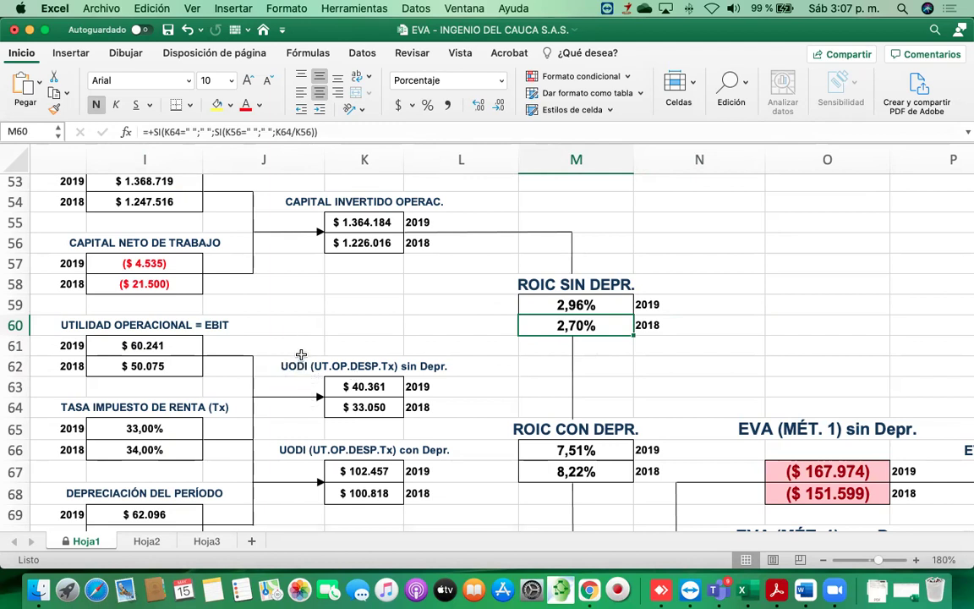
left_click(581, 301)
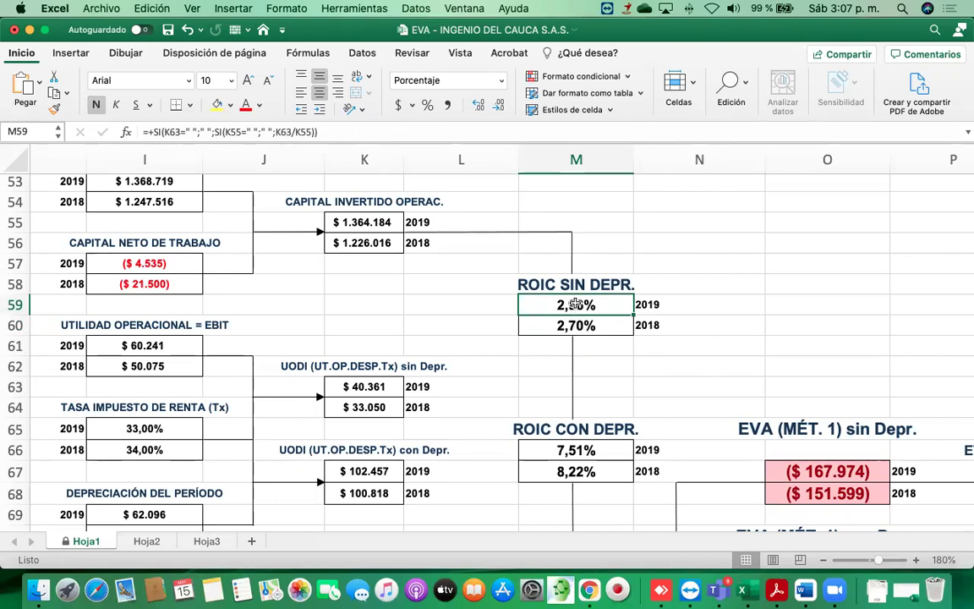
left_click(377, 385)
left_click(363, 409)
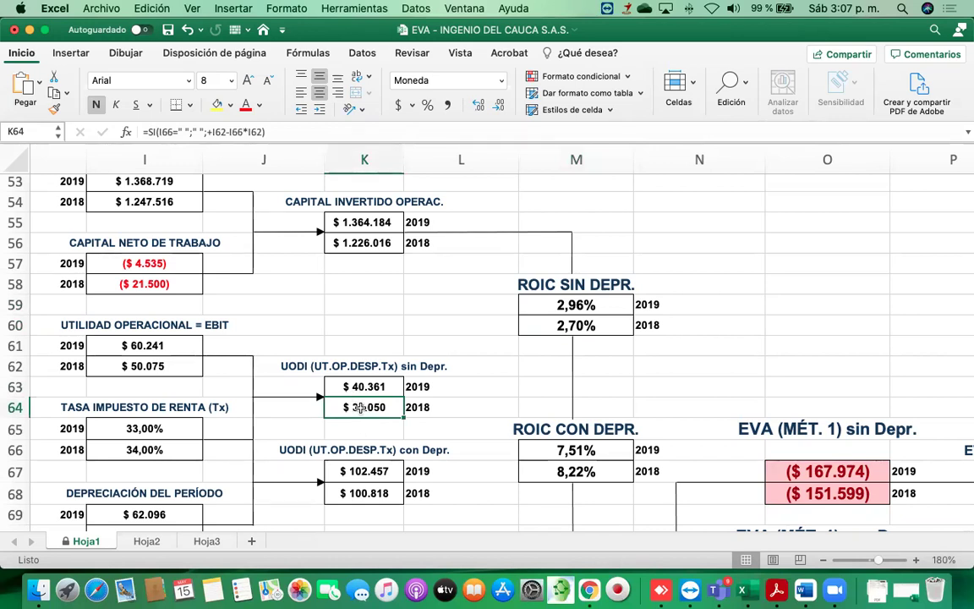
left_click(362, 389)
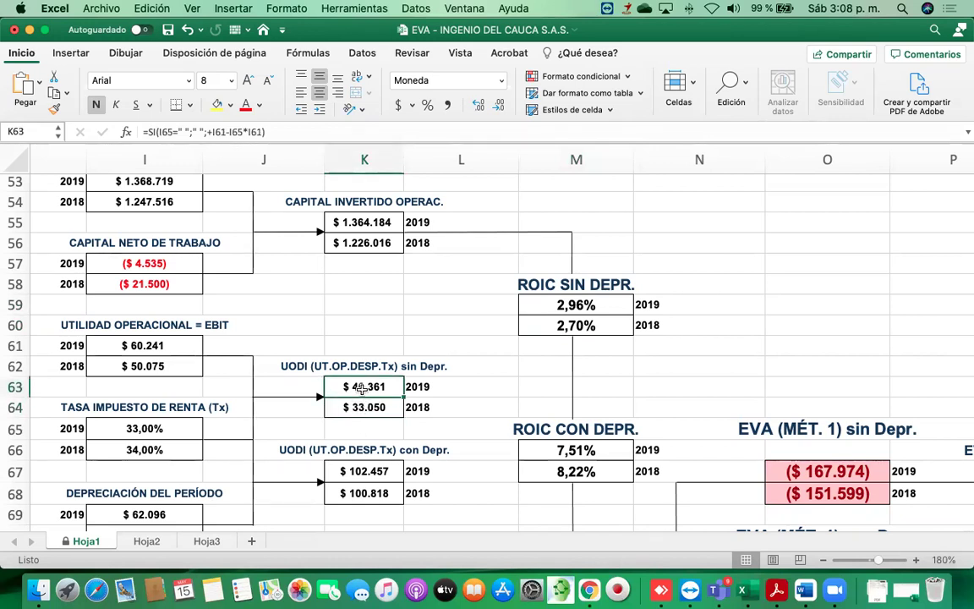
left_click(365, 409)
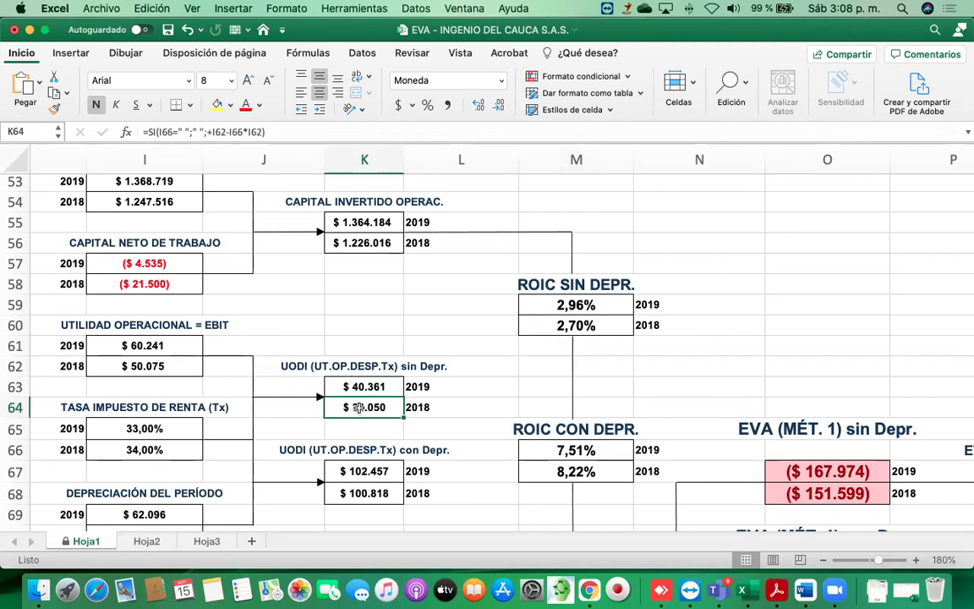
left_click(349, 387)
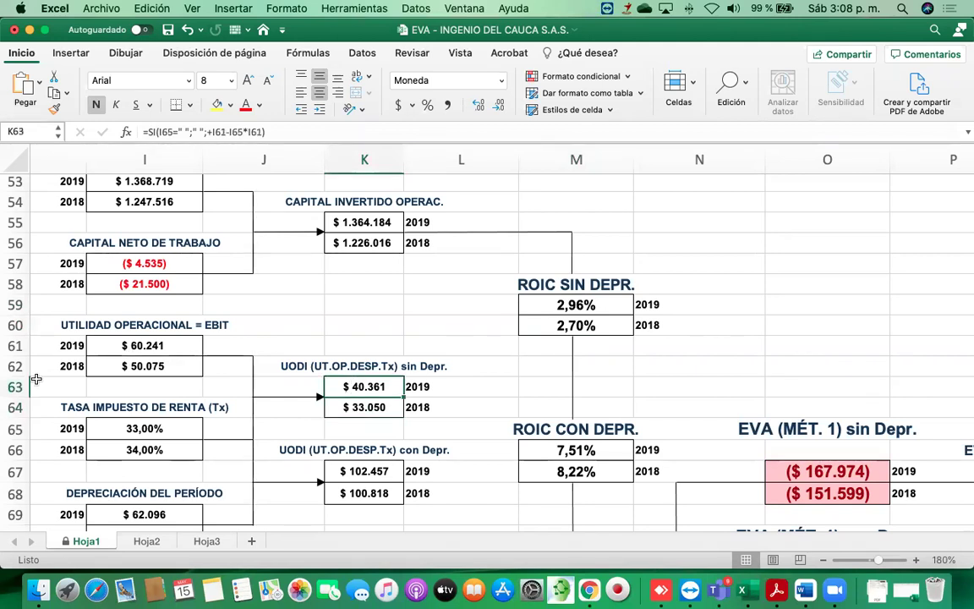
Compare the operating profit in I61 and I62 with the UODI without depreciation in K63 and K64 for both years.
left_click(138, 369)
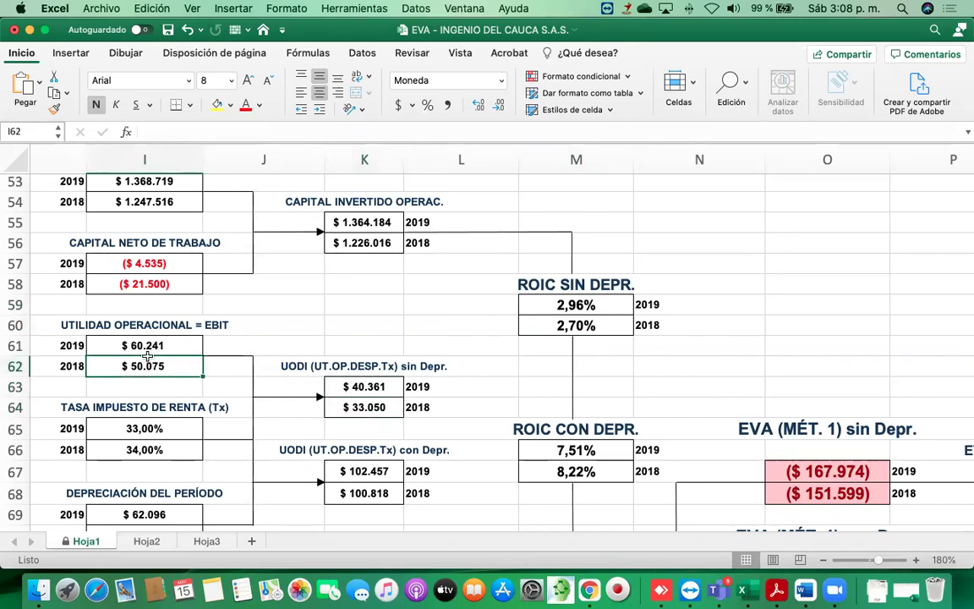
left_click(138, 343)
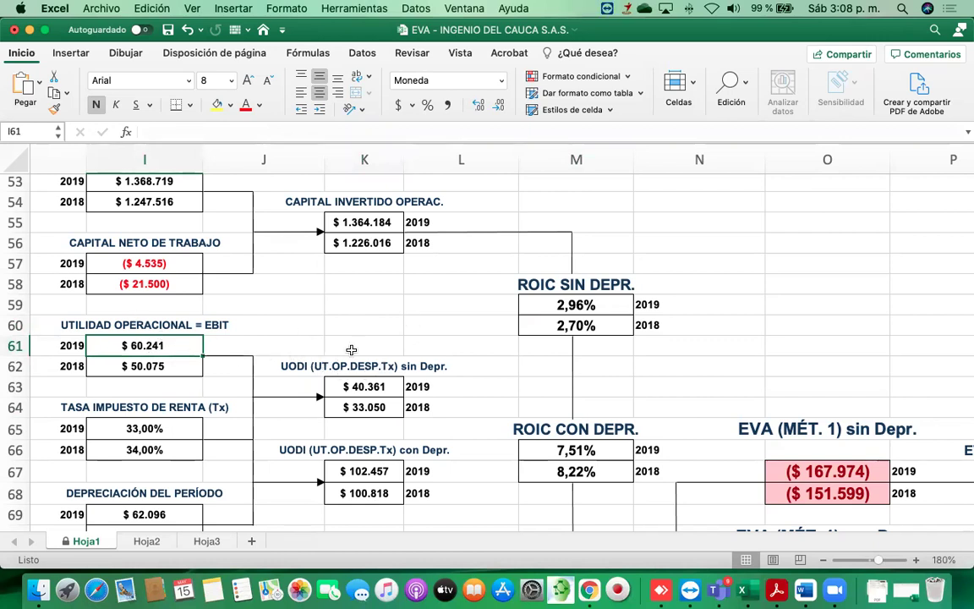
left_click(356, 405)
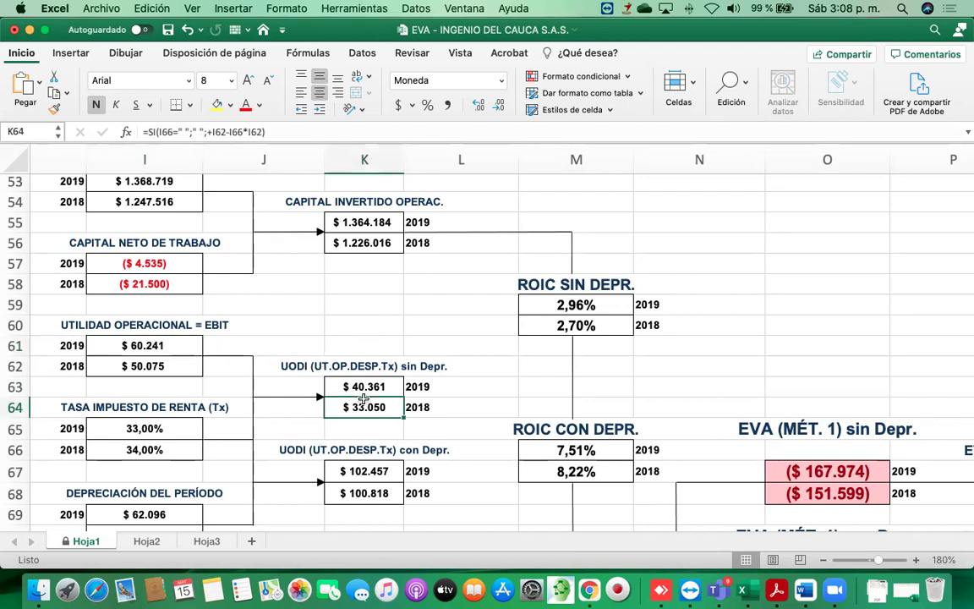
left_click(163, 372)
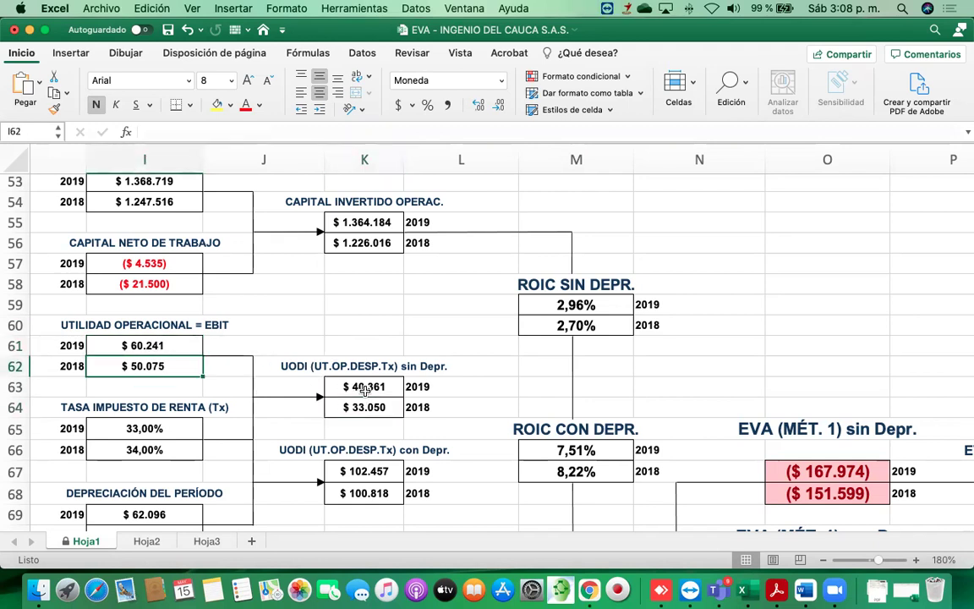
left_click(135, 345)
left_click(143, 366)
left_click(357, 386)
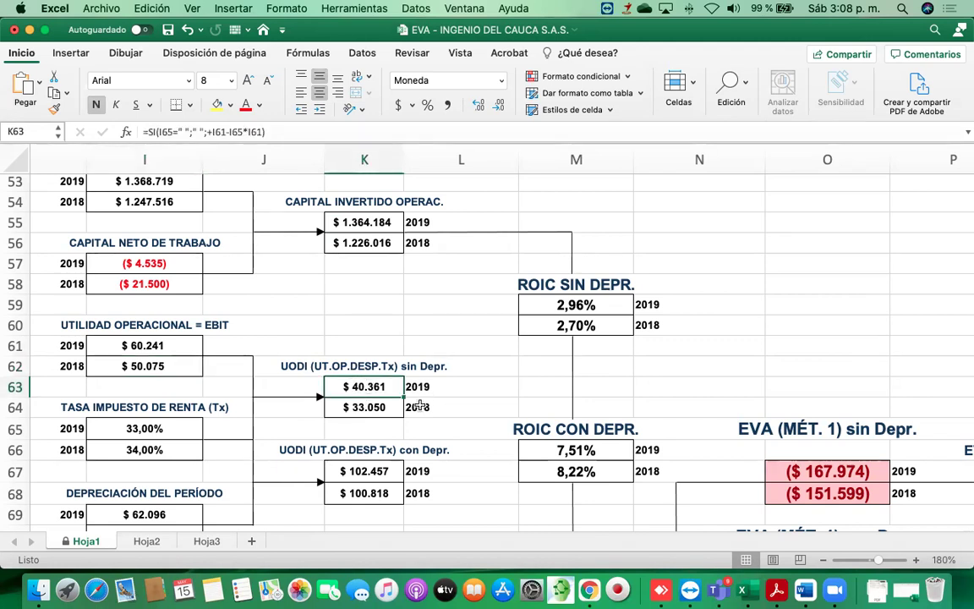
left_click(415, 414)
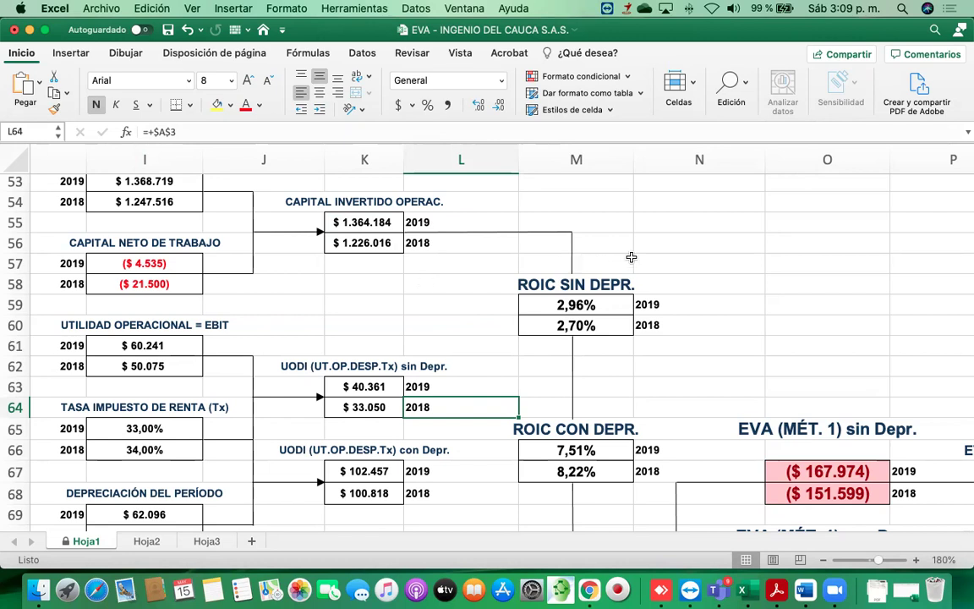
Check the operating invested capital in K56 and K55 against the 2019 ROIC without depreciation in M59.
left_click(353, 247)
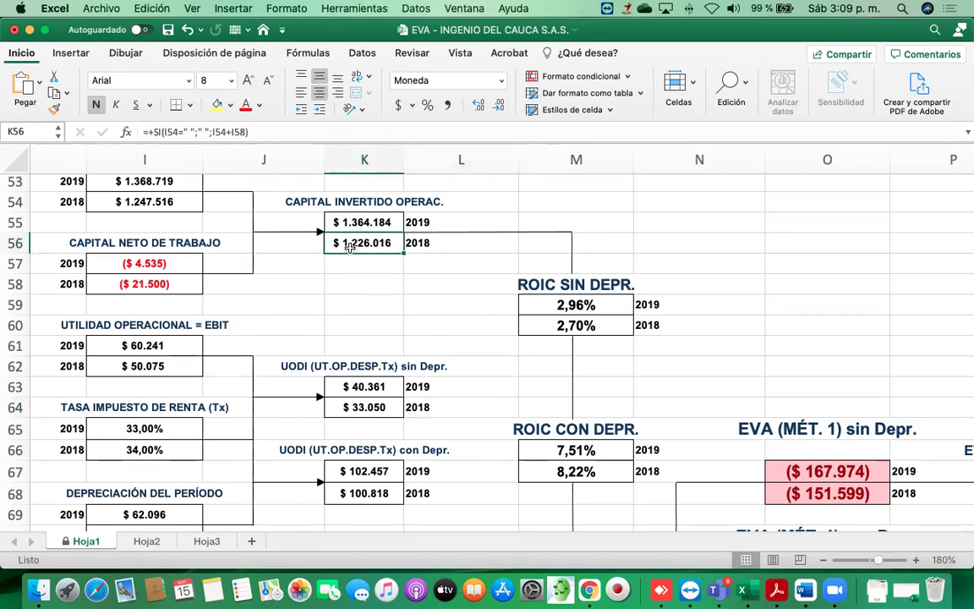
left_click(350, 225)
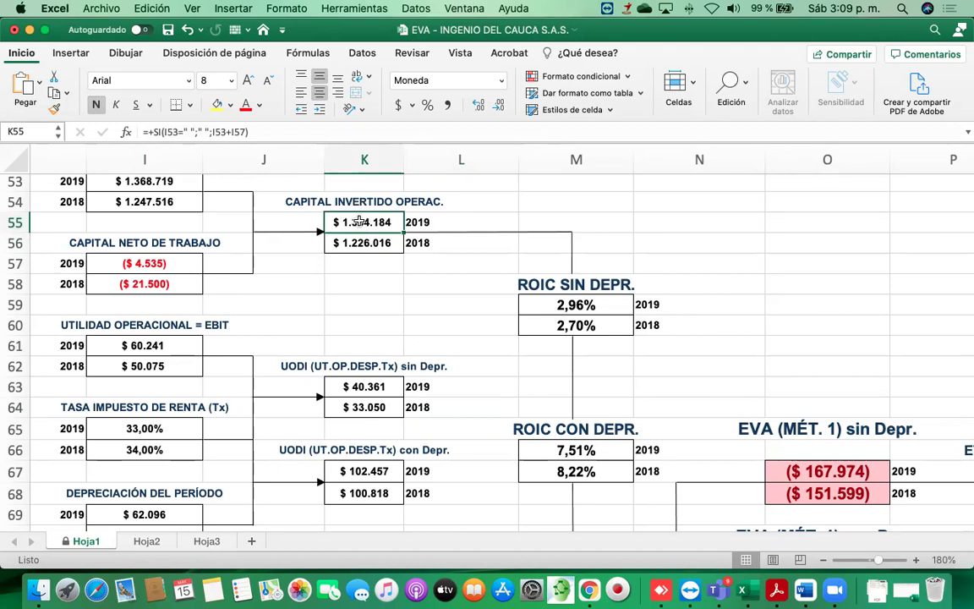
left_click(579, 305)
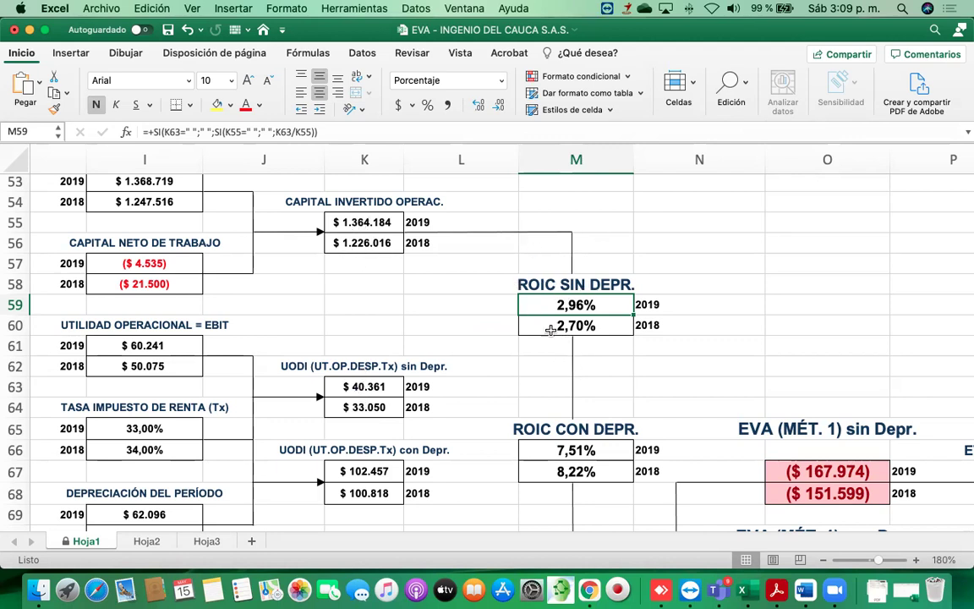
Examine the source 2019 operating fixed assets input in B10.
scroll(363, 270, "up", 2)
scroll(364, 270, "left", 2)
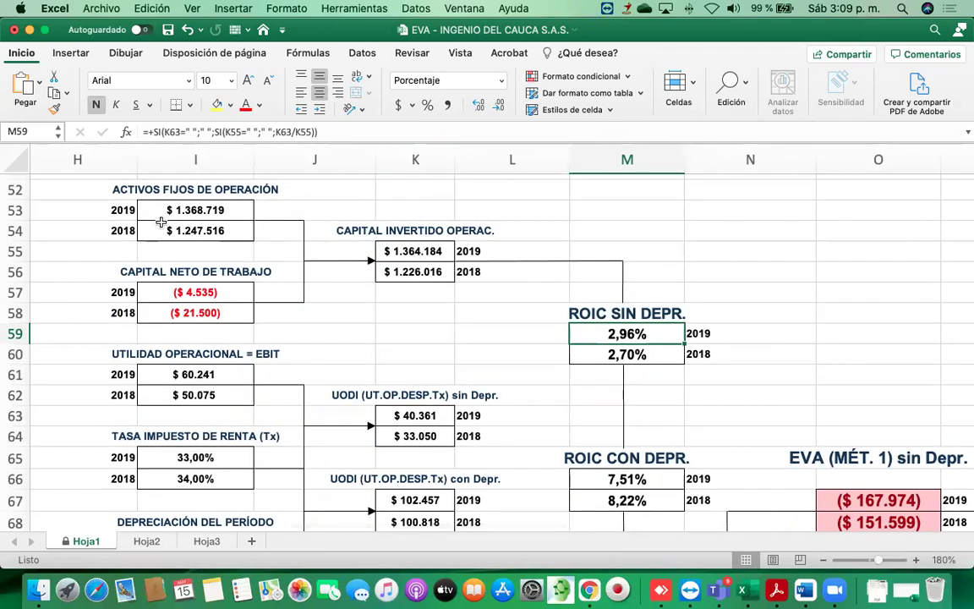
scroll(137, 188, "left", 5)
scroll(137, 188, "up", 10)
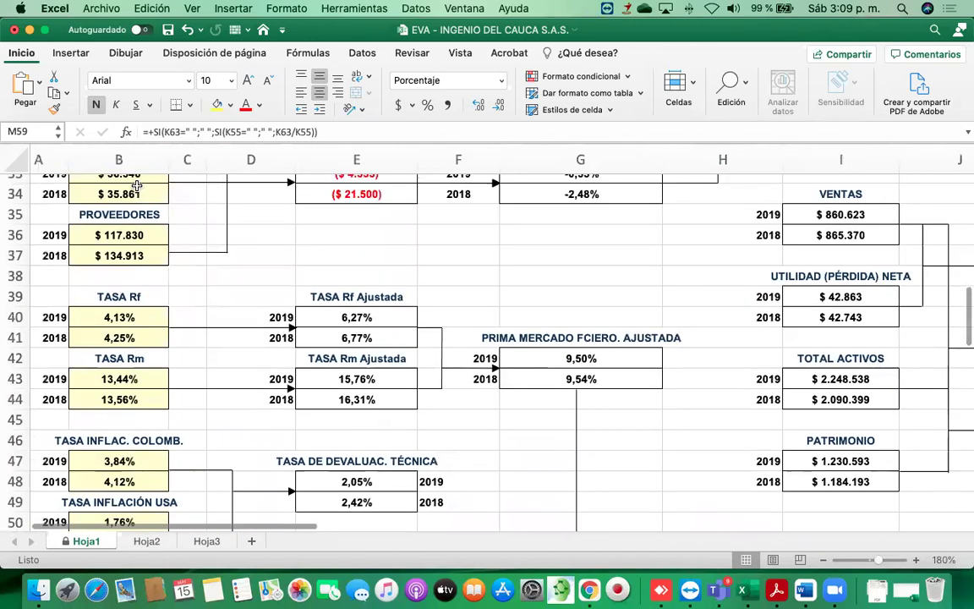
scroll(137, 187, "up", 5)
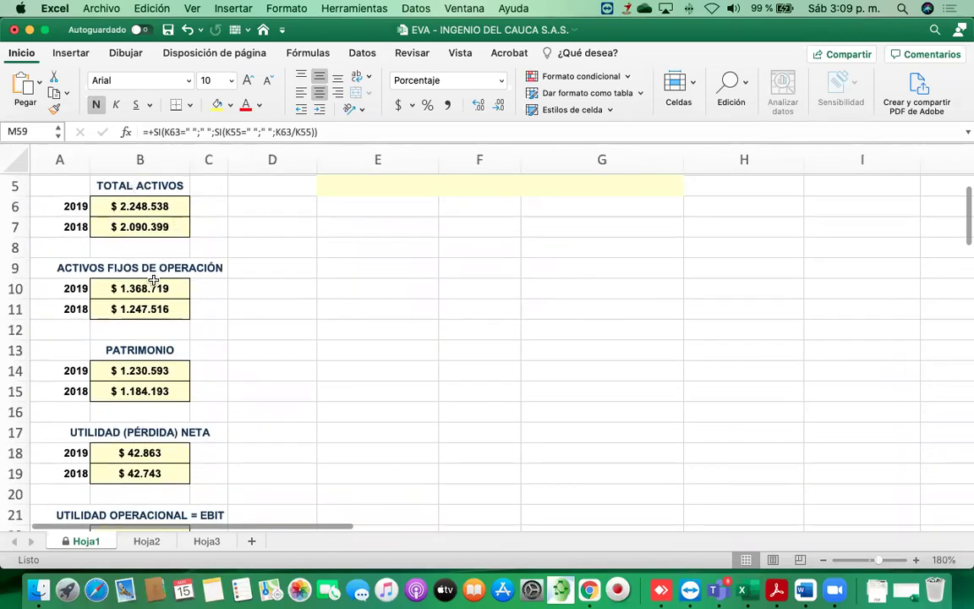
left_click(145, 288)
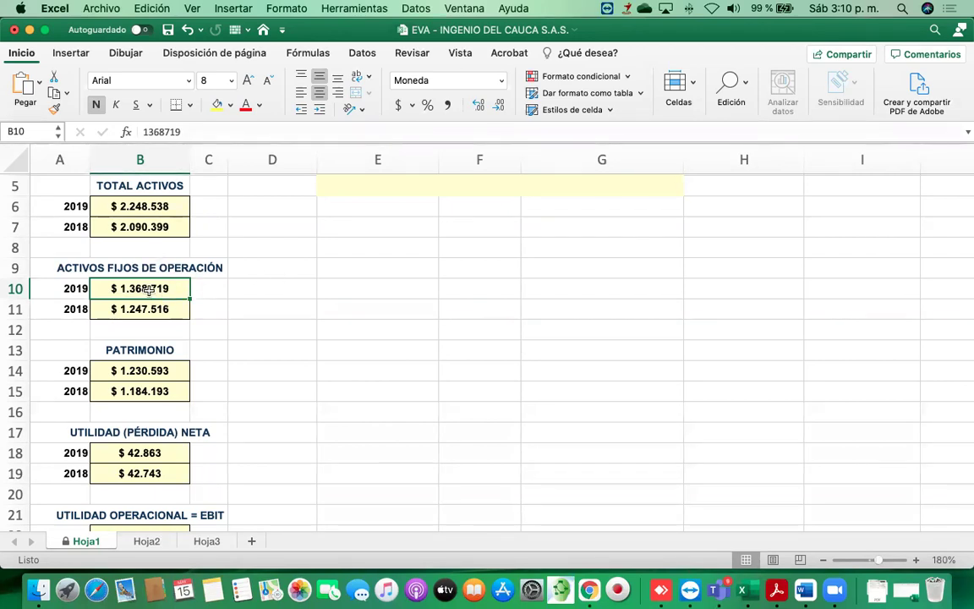
Inspect the net working capital formulas for 2019 and 2018 in E33 and E34.
scroll(148, 290, "down", 10)
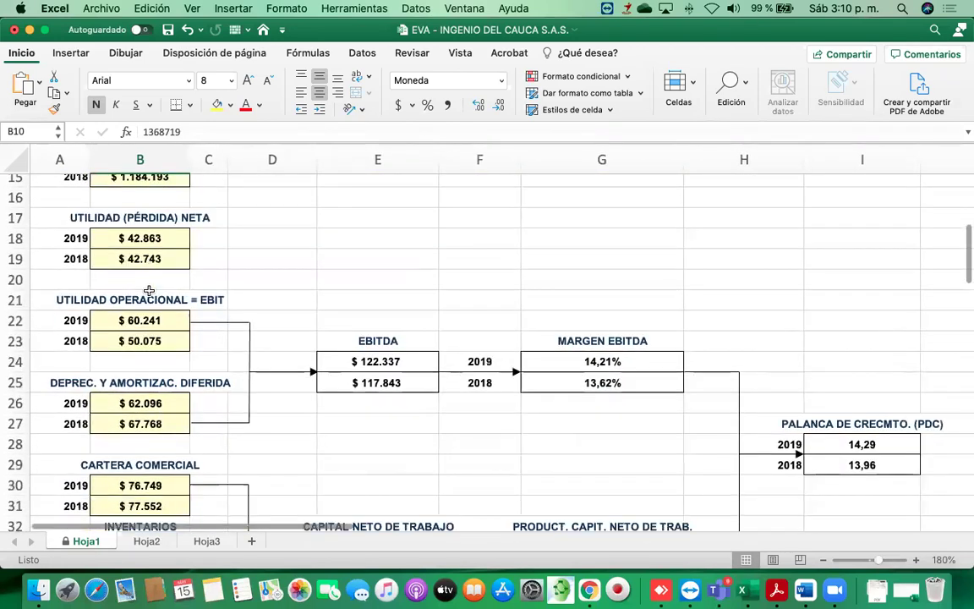
left_click(364, 452)
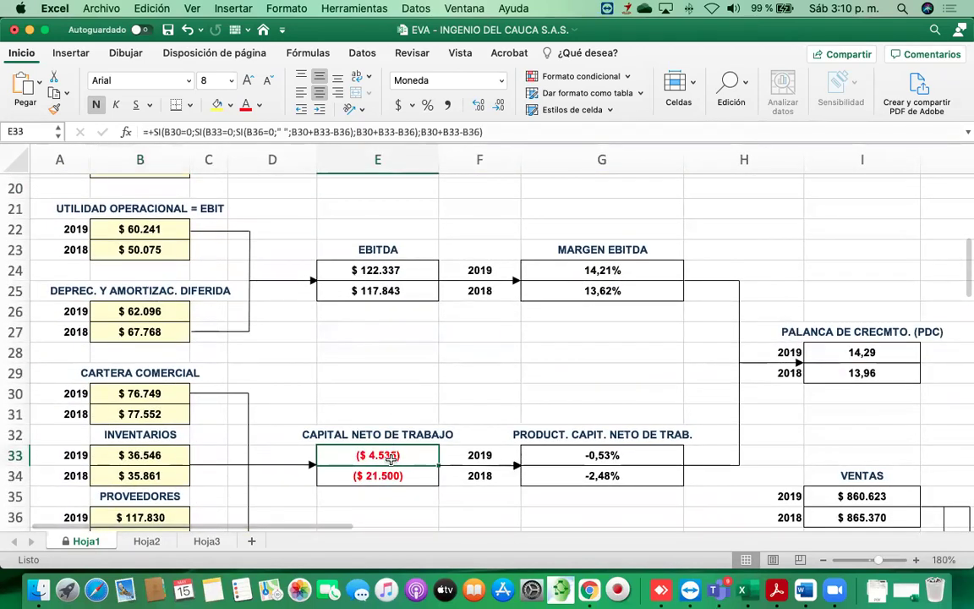
left_click(377, 477)
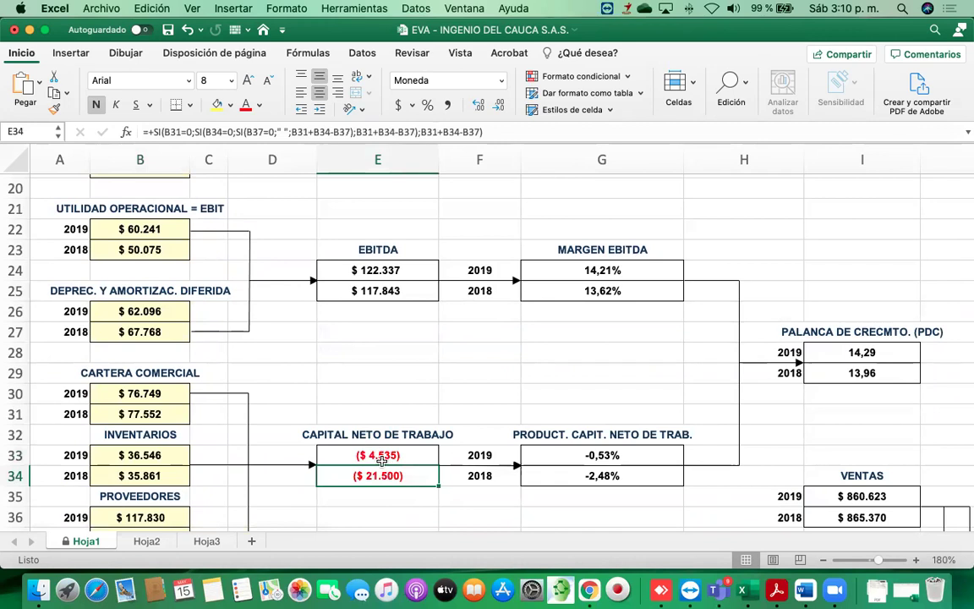
Review the operating fixed assets in B10 and B11 together with the net working capital in E33 and E34.
scroll(379, 443, "up", 5)
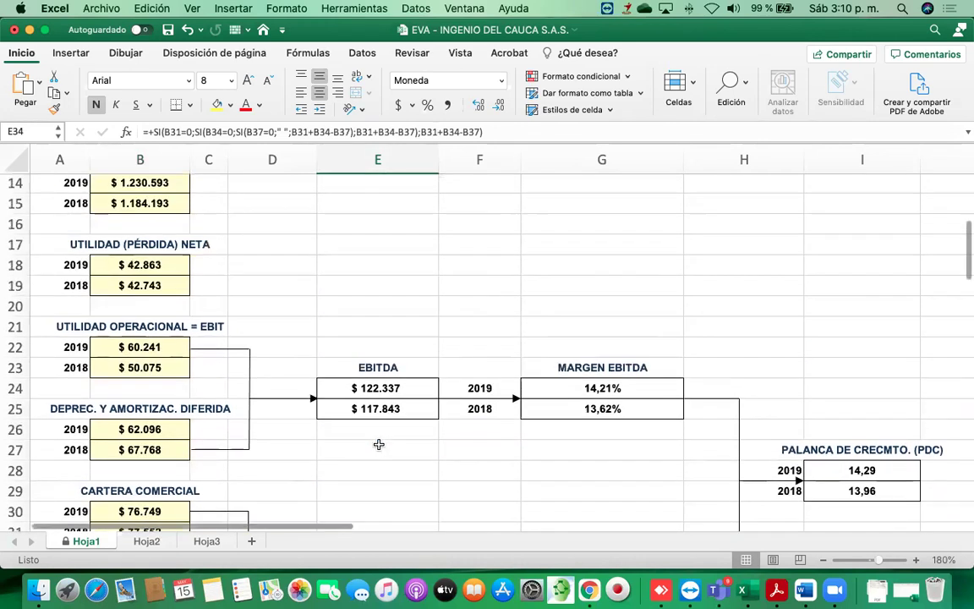
scroll(115, 260, "up", 3)
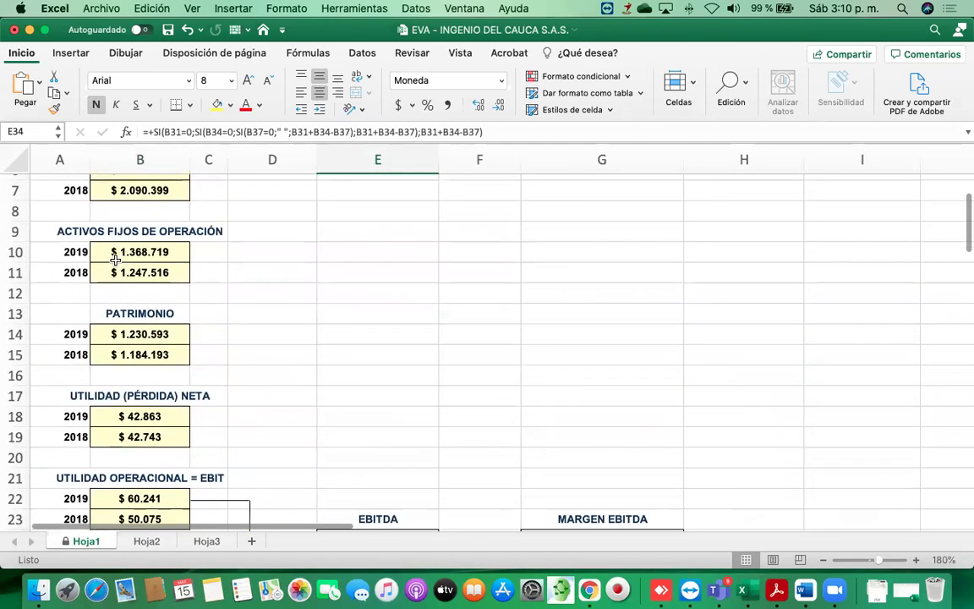
left_click(142, 253)
left_click(148, 272)
scroll(148, 275, "down", 6)
scroll(148, 275, "down", 3)
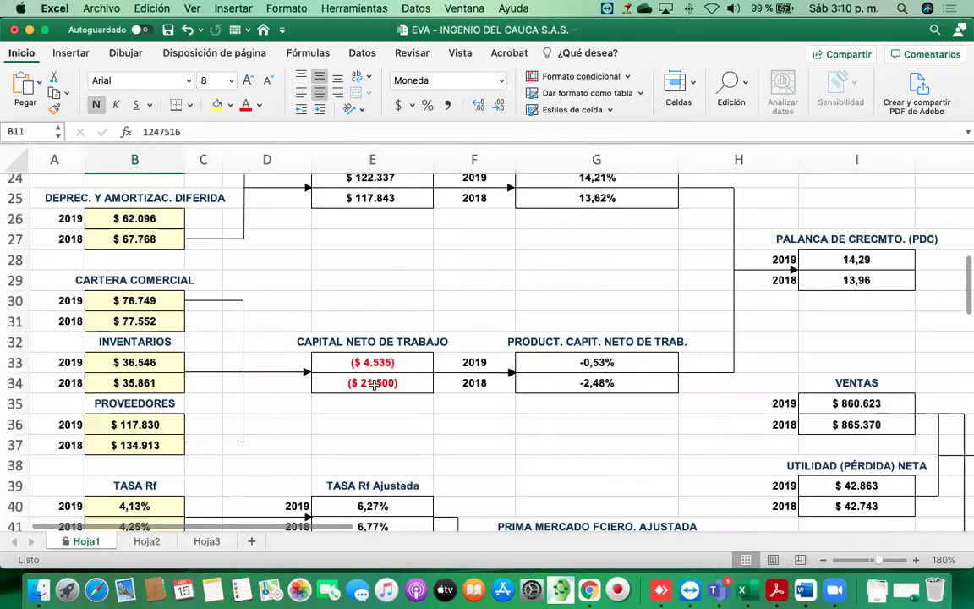
left_click(364, 361)
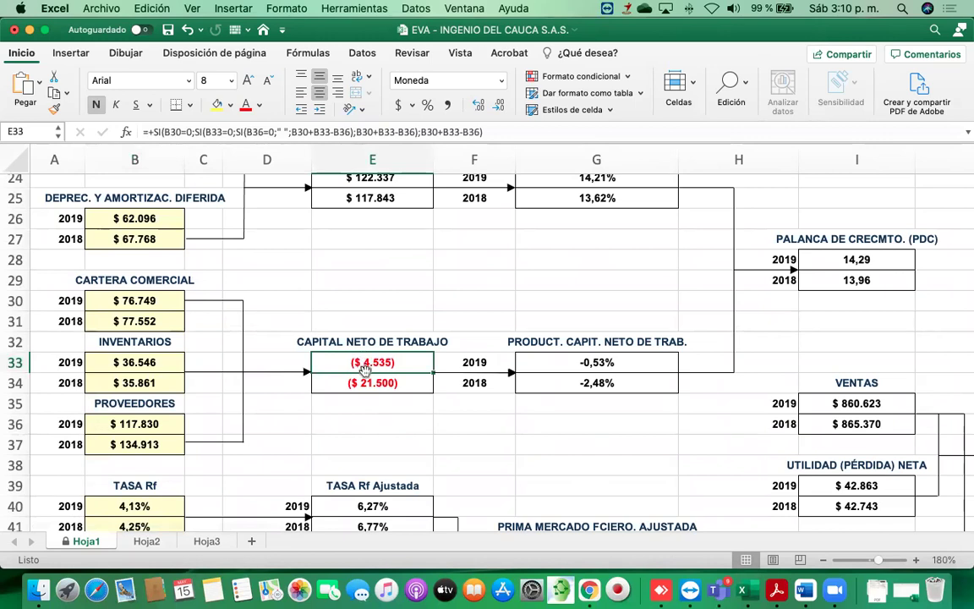
left_click(350, 385)
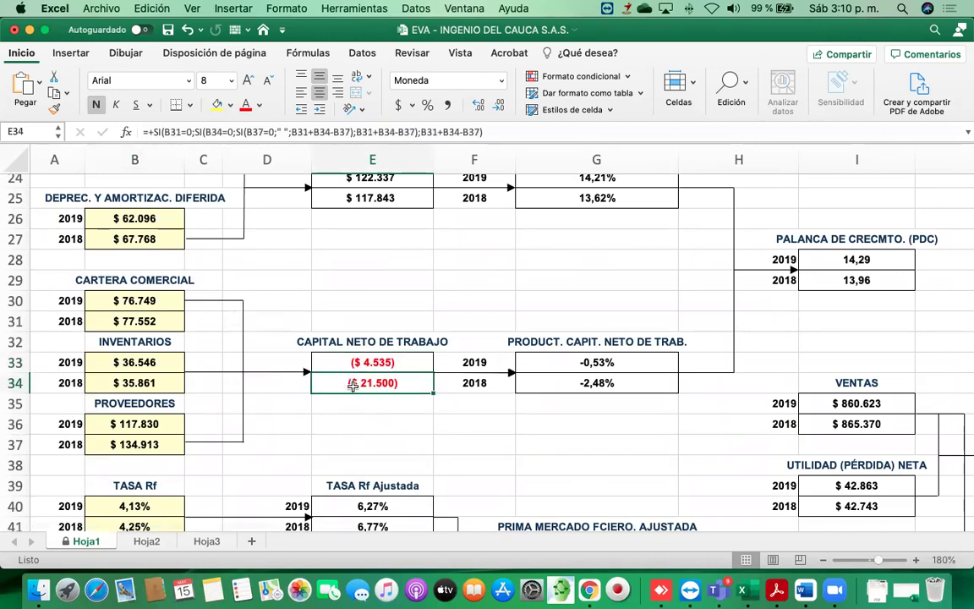
Trace the 2019 and 2018 operating fixed assets carried into I53 and I54 of the ROIC section.
scroll(373, 385, "right", 1)
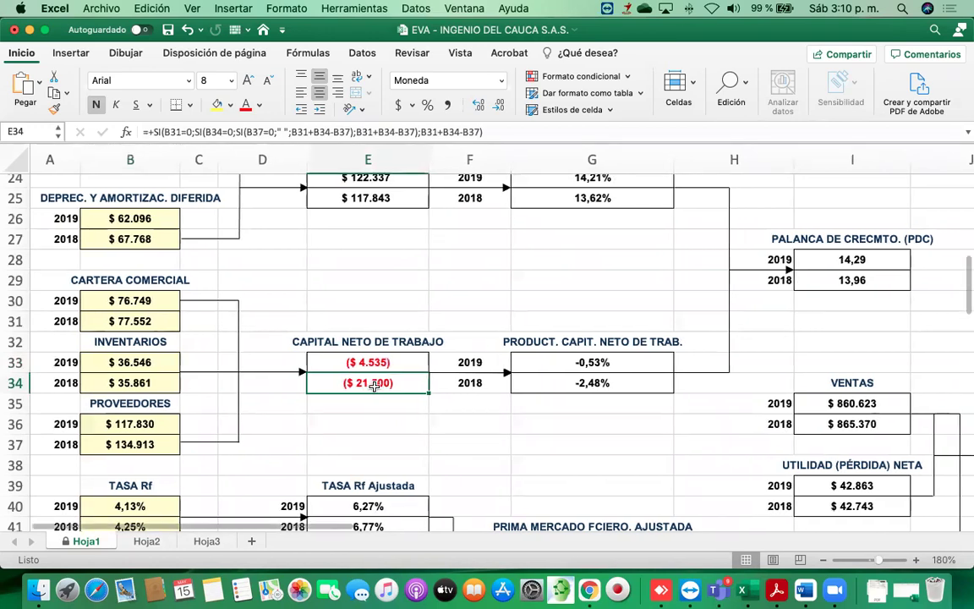
scroll(370, 404, "right", 10)
scroll(370, 403, "down", 5)
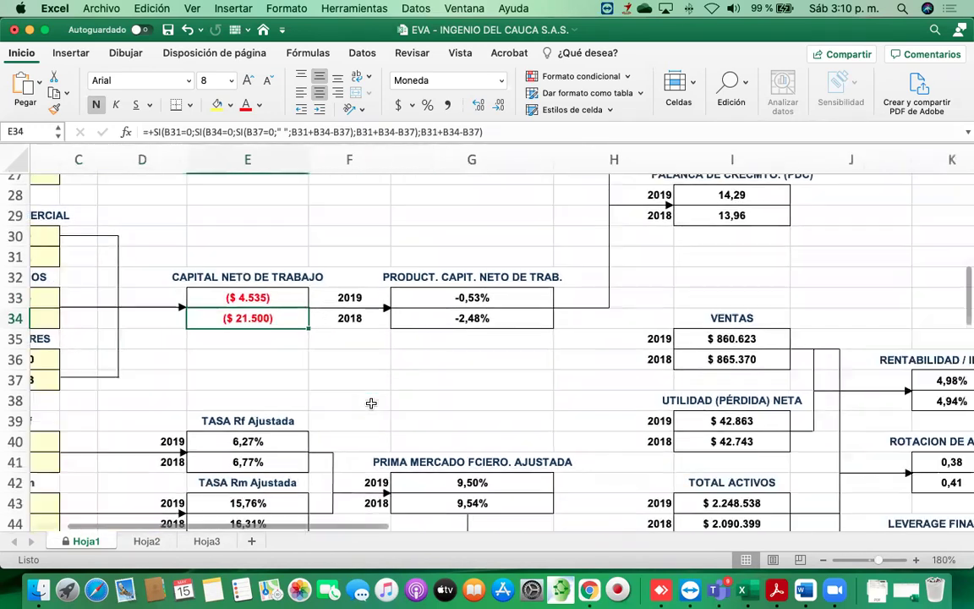
scroll(370, 403, "down", 10)
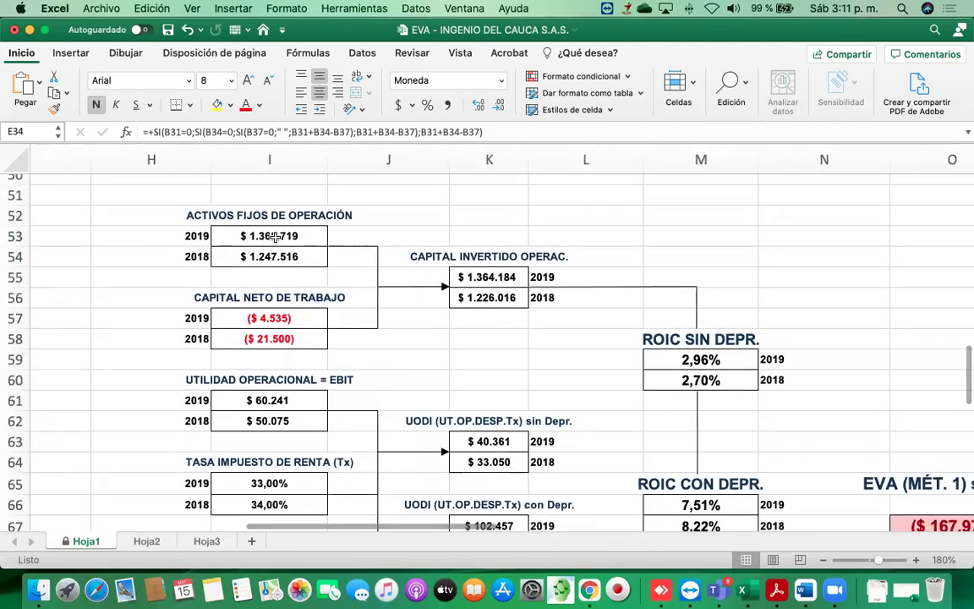
left_click(264, 237)
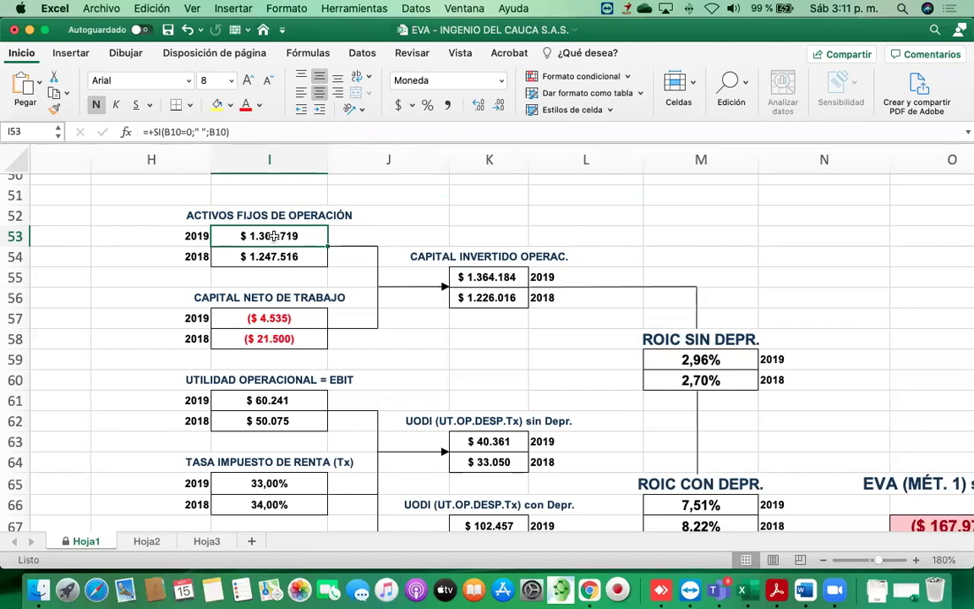
left_click(258, 256)
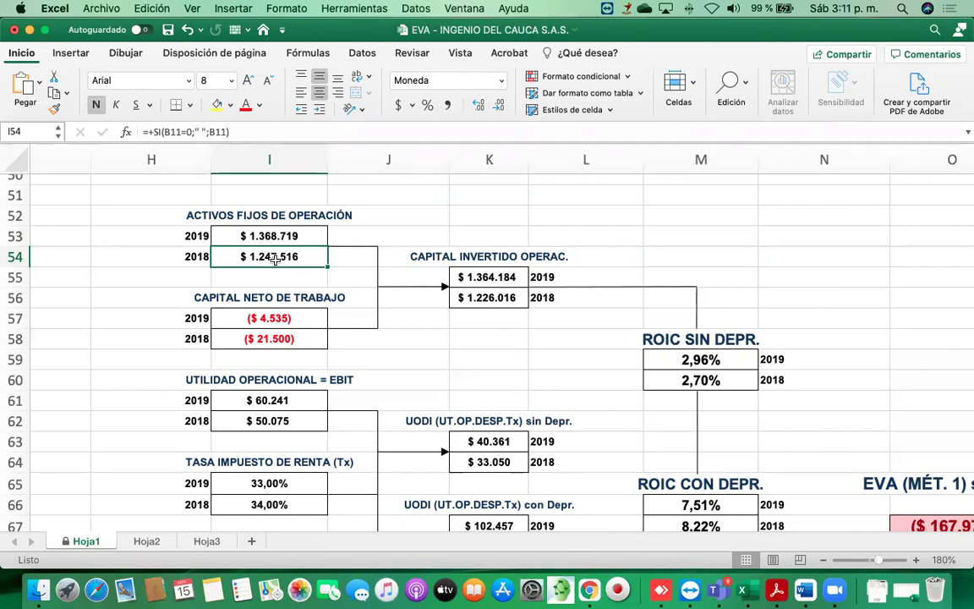
Select the 2019 and 2018 operating profit in I61:I62 and review it alongside the ROIC results in column M.
scroll(290, 256, "right", 3)
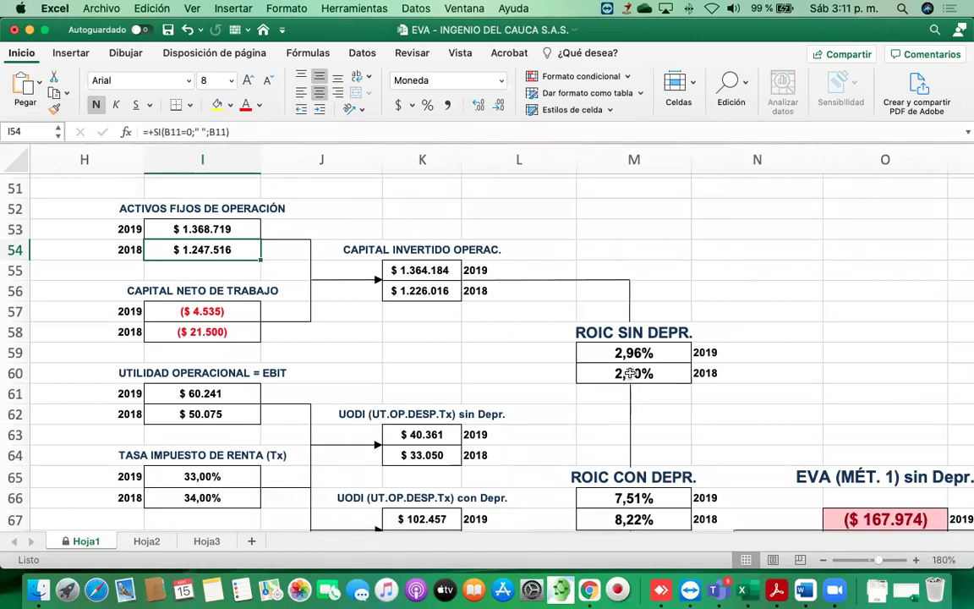
left_click(218, 395)
left_click_drag(218, 398, 221, 414)
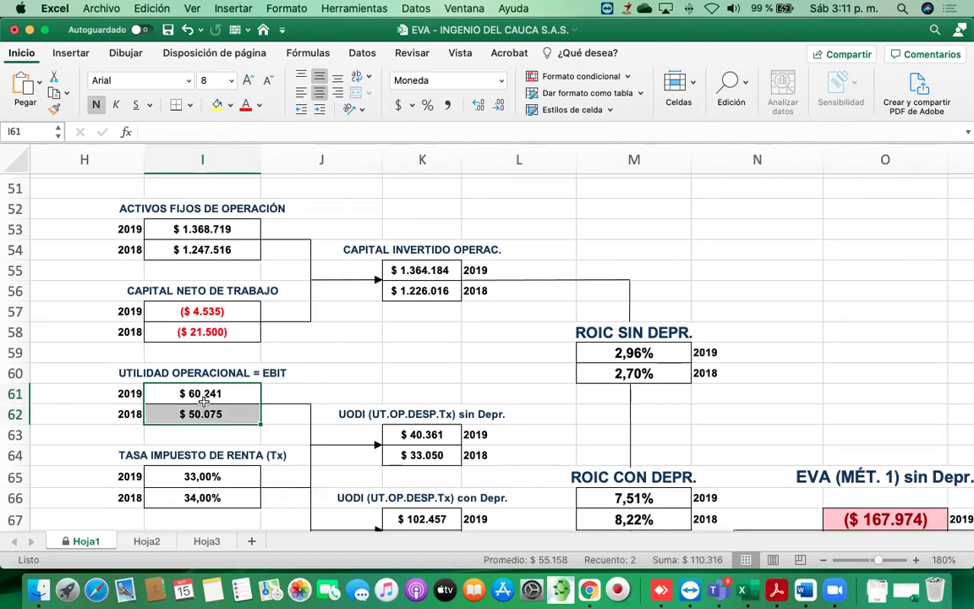
scroll(592, 363, "down", 3)
scroll(592, 363, "right", 2)
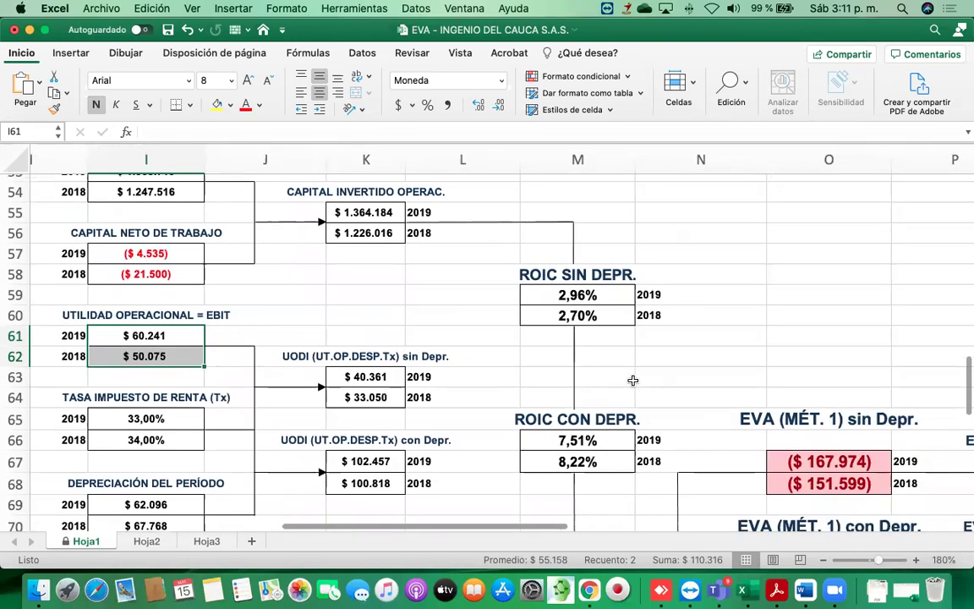
Inspect the 2019 ROIC CON DEPR. formula in M66 and its heading.
scroll(592, 363, "down", 3)
scroll(592, 364, "left", 1)
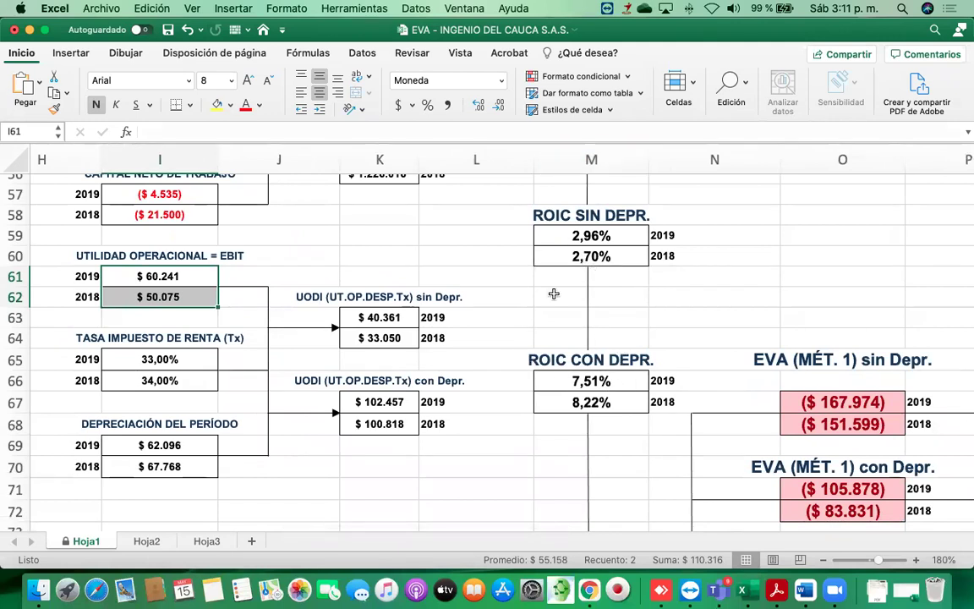
left_click(544, 381)
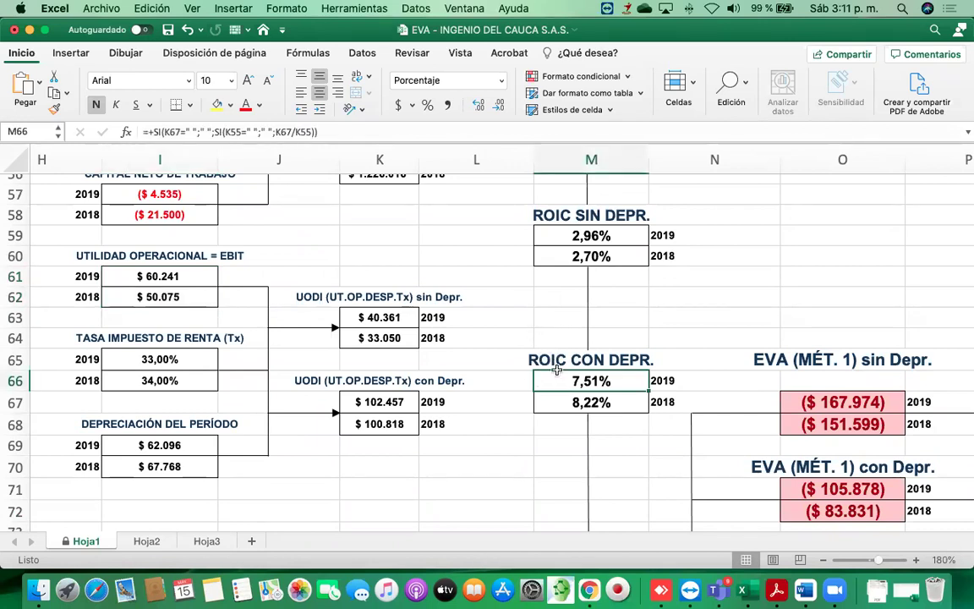
left_click(532, 360)
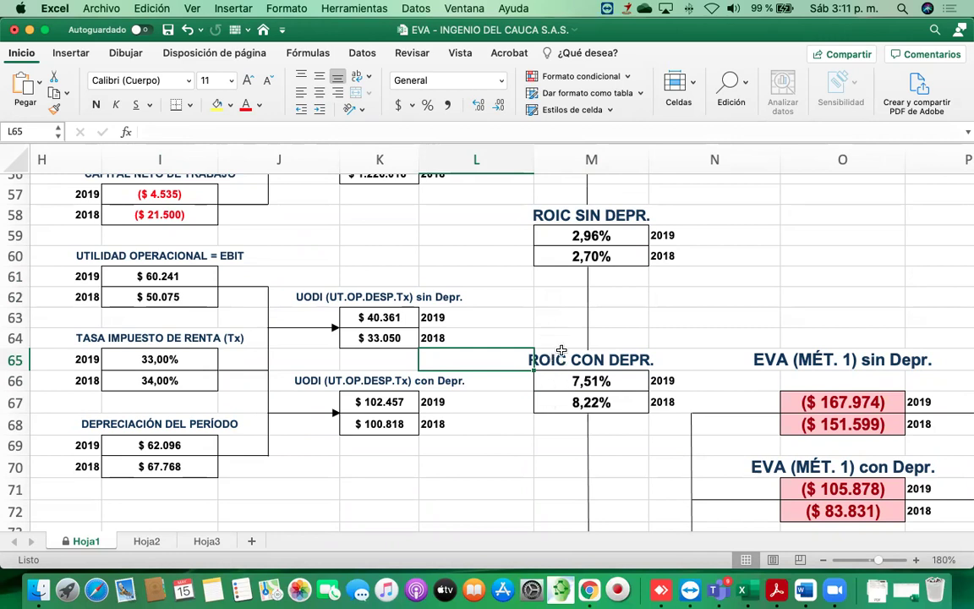
left_click(651, 360)
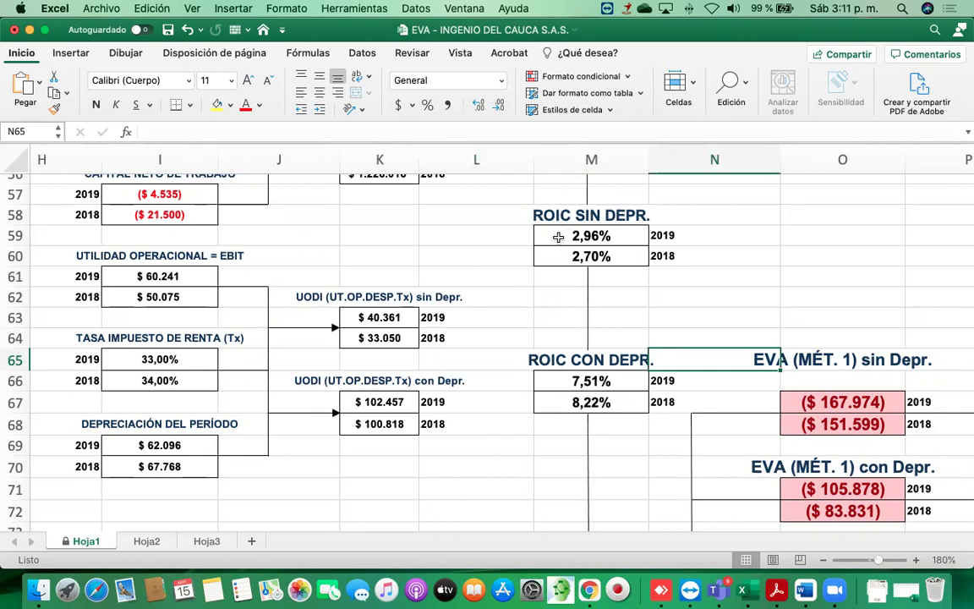
Compare the 2019 UODI without depreciation in K63 with the period depreciation in I69.
scroll(450, 288, "down", 1)
scroll(450, 287, "left", 1)
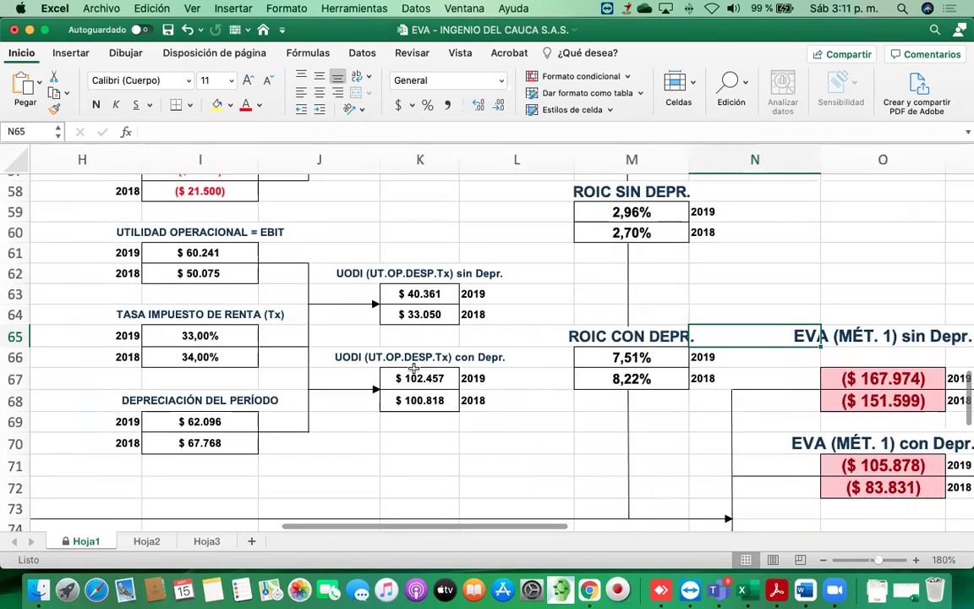
left_click(399, 293)
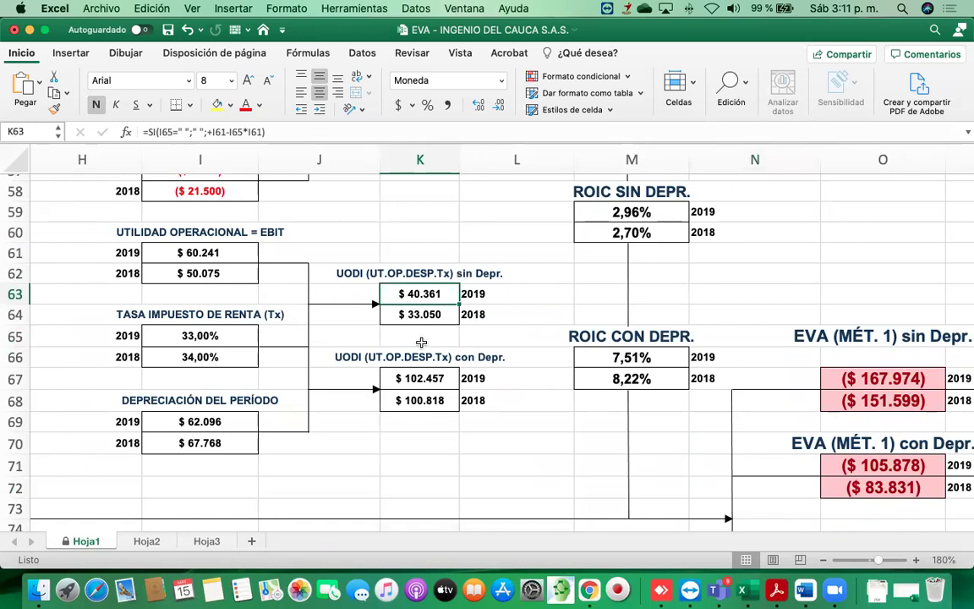
left_click(211, 422)
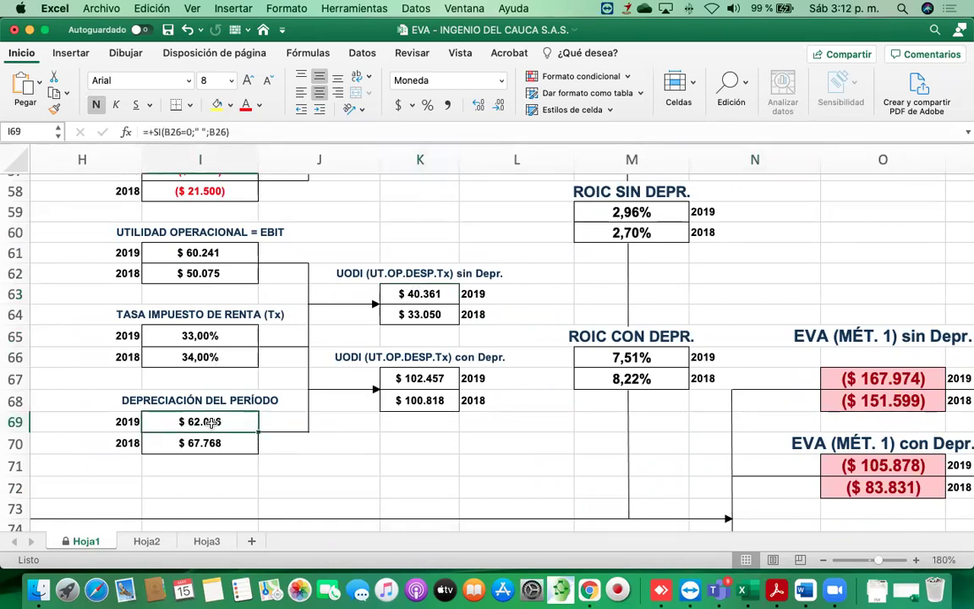
left_click(404, 294)
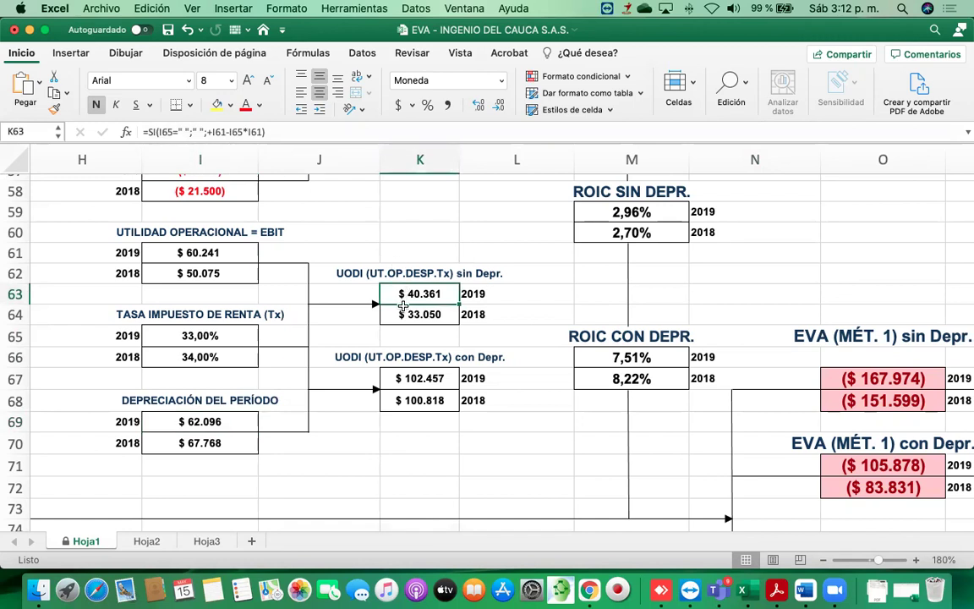
left_click(191, 421)
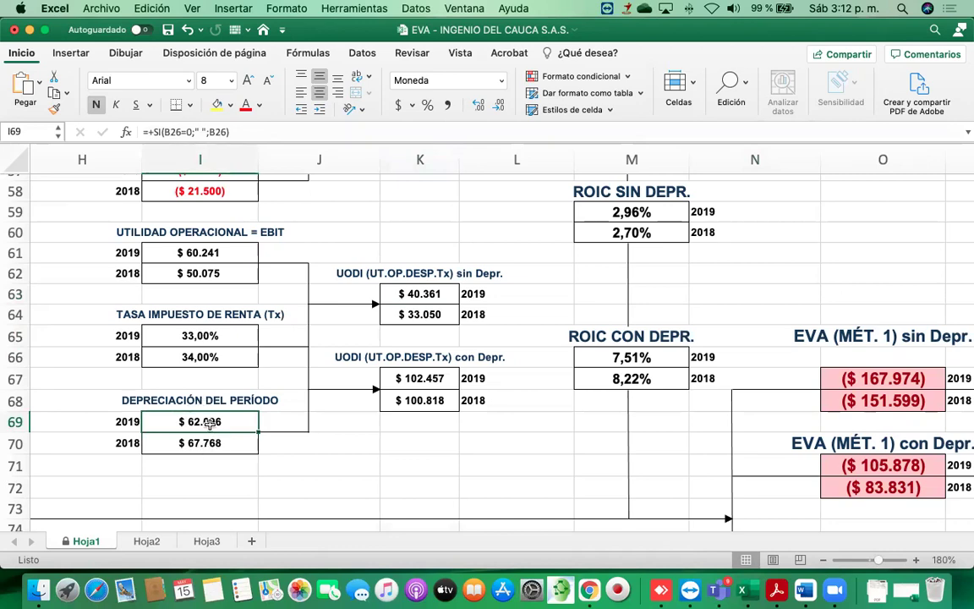
Trace the period depreciation back to its 2019 and 2018 source cells, B26 and B27.
right_click(199, 421)
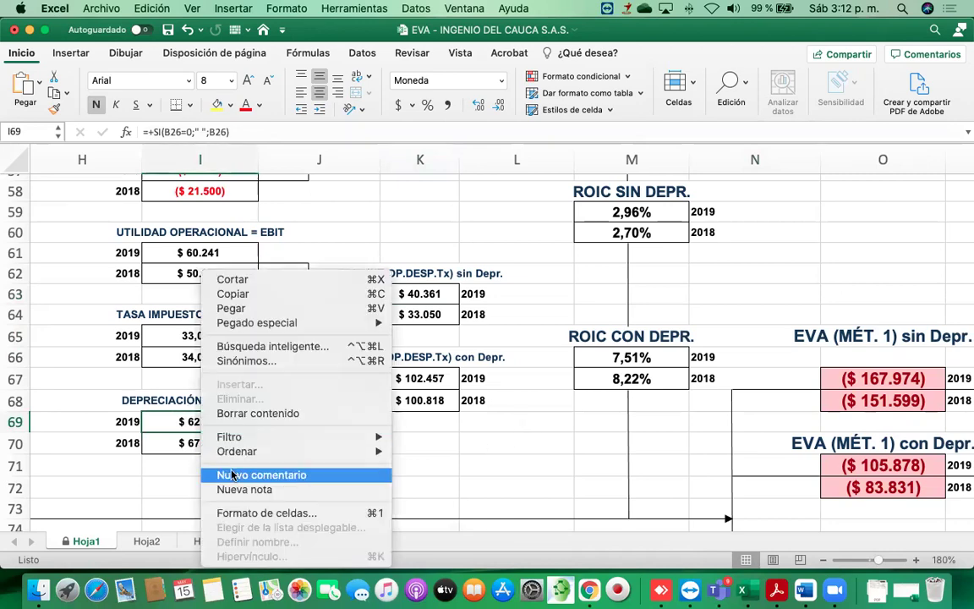
left_click(148, 493)
scroll(148, 493, "left", 5)
scroll(148, 493, "left", 5)
scroll(148, 493, "up", 5)
scroll(148, 493, "up", 6)
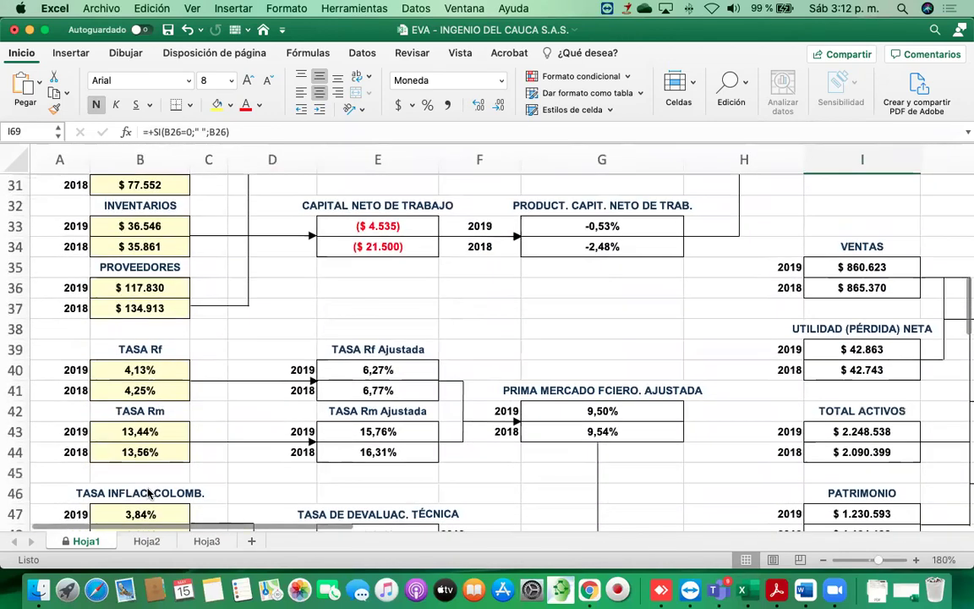
scroll(148, 493, "up", 2)
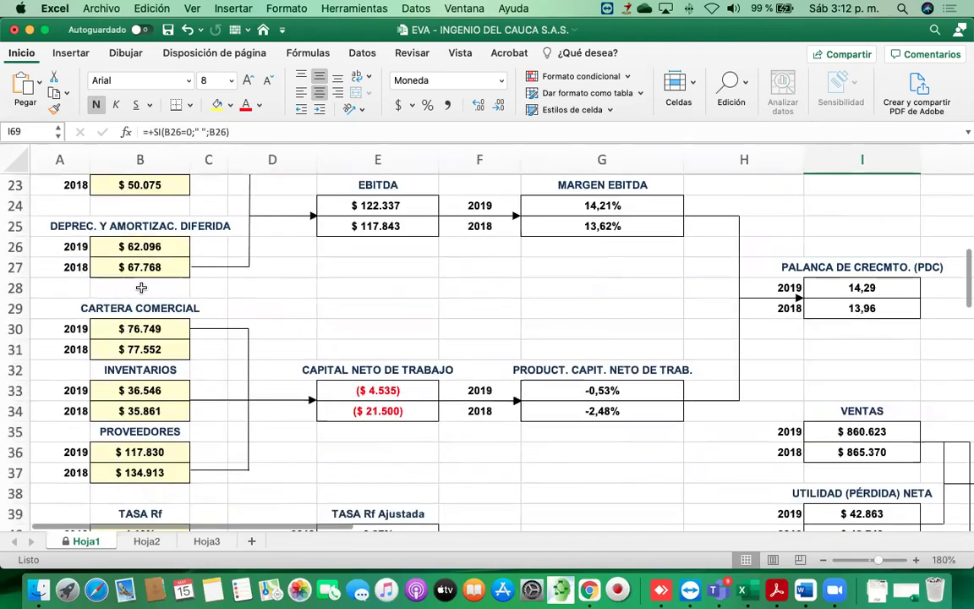
left_click(157, 246)
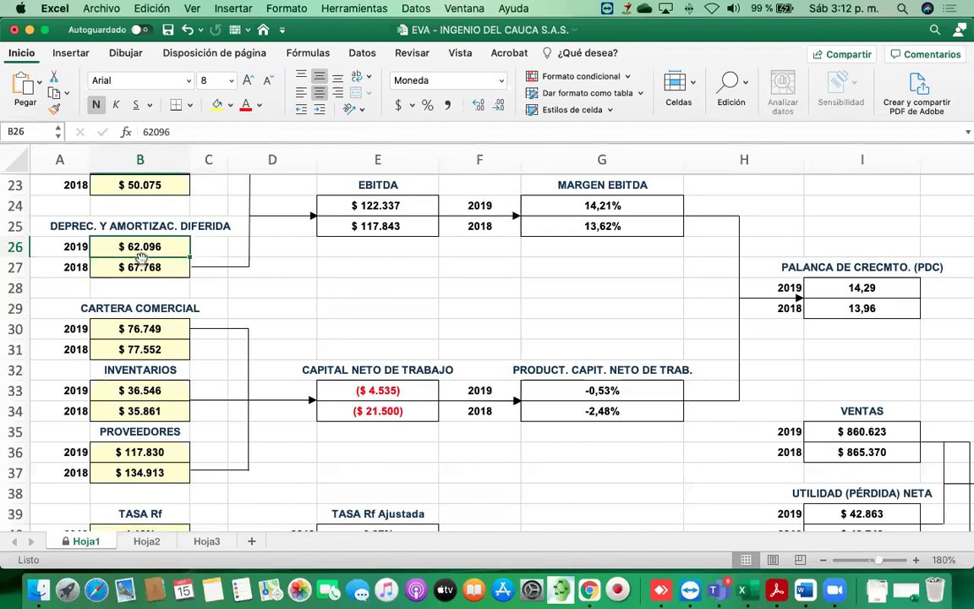
left_click(142, 268)
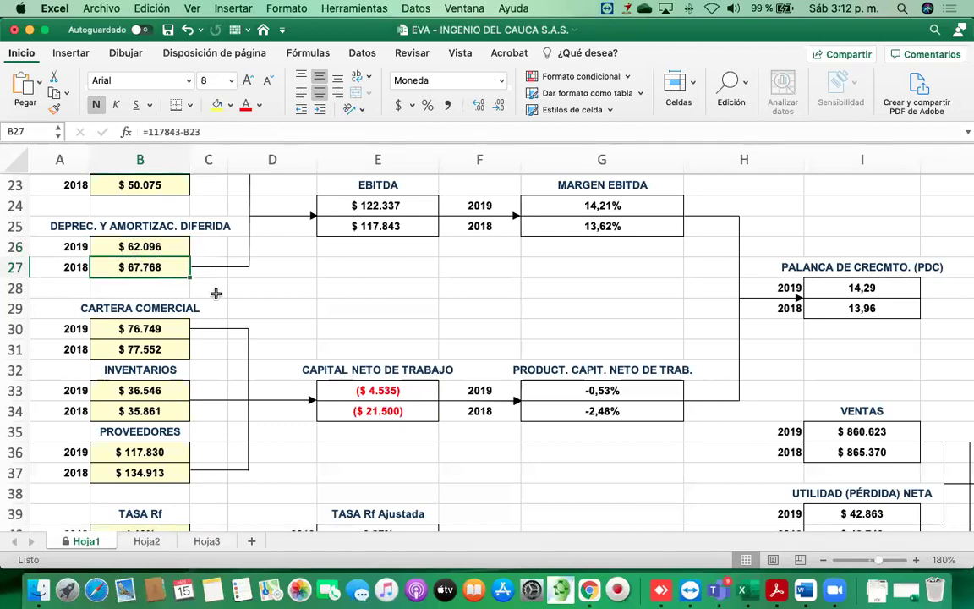
Trace how K63 and I69 feed the UODI with depreciation in K67, and K64 and I70 feed K68.
scroll(216, 293, "right", 5)
scroll(217, 293, "down", 3)
scroll(216, 294, "down", 13)
scroll(216, 294, "right", 1)
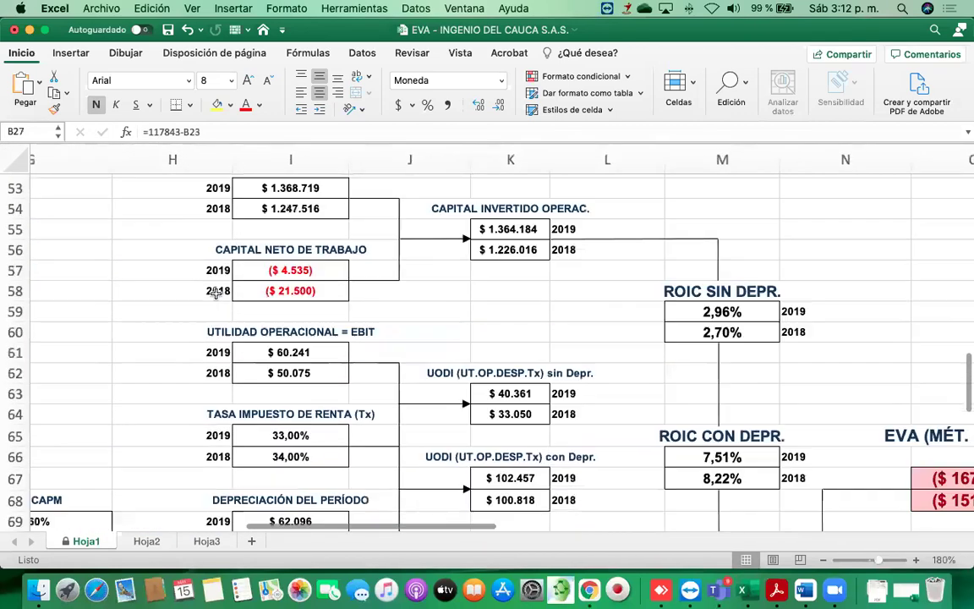
scroll(212, 293, "up", 3)
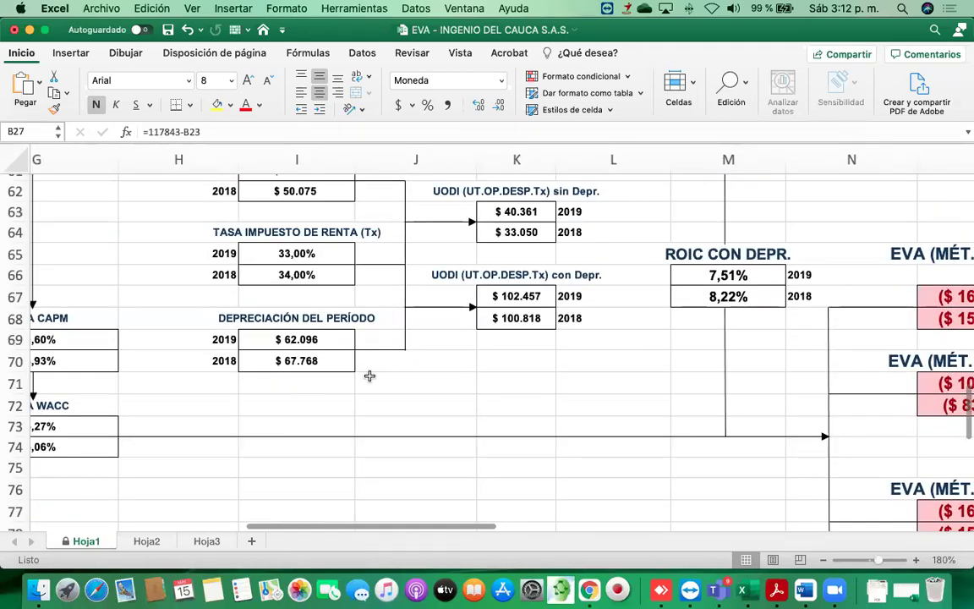
scroll(370, 374, "right", 1)
left_click(445, 215)
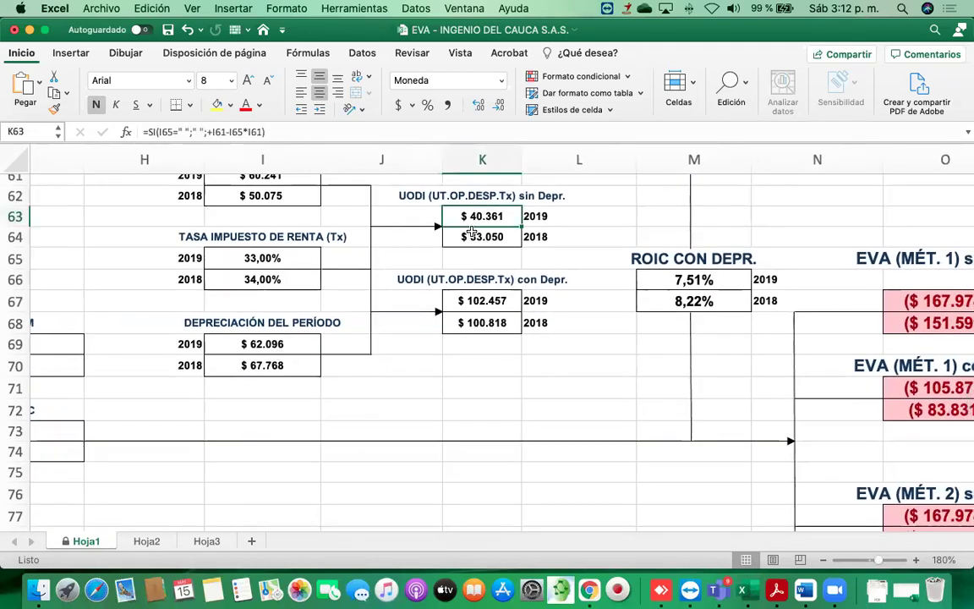
left_click(279, 344)
left_click(476, 301)
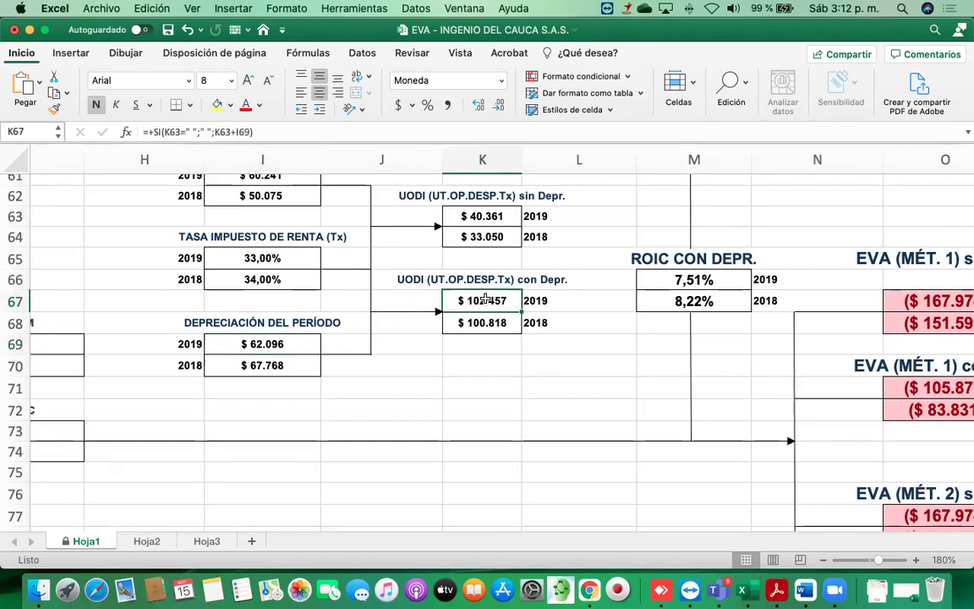
left_click(474, 237)
left_click(247, 366)
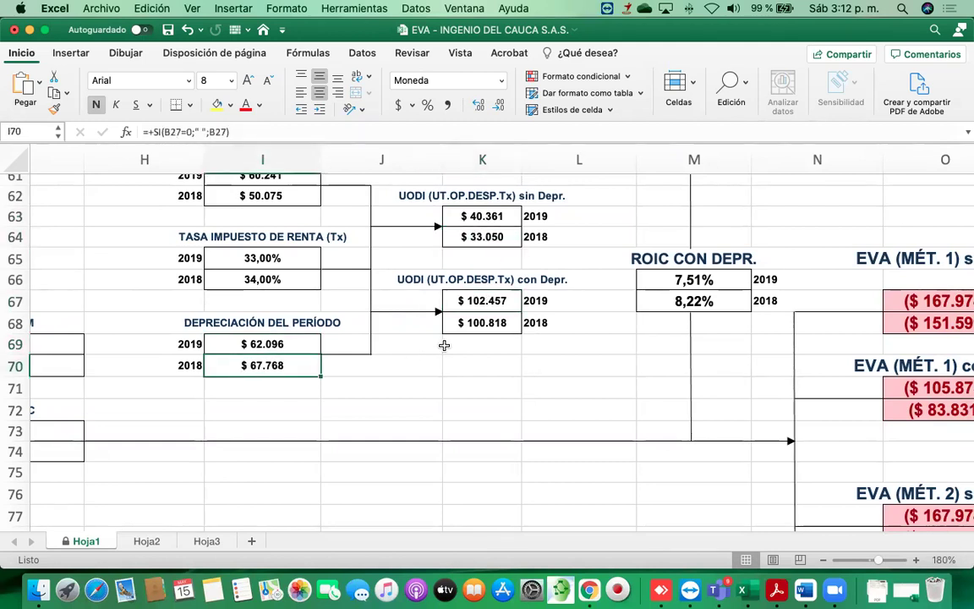
left_click(479, 324)
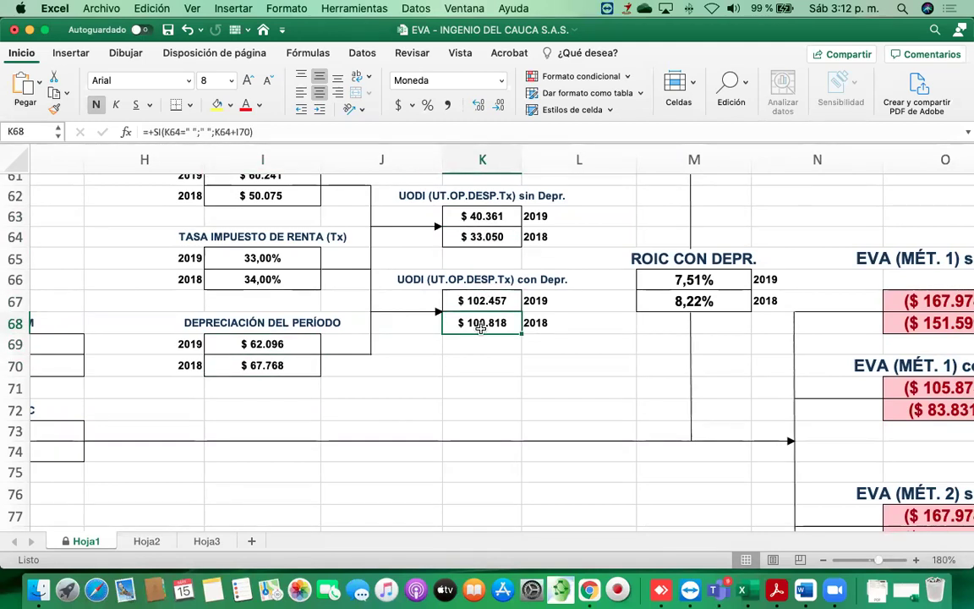
Review the UODI with depreciation alongside the operating invested capital in K55:K56 and the ROIC results in column M.
scroll(476, 301, "right", 5)
scroll(476, 301, "up", 3)
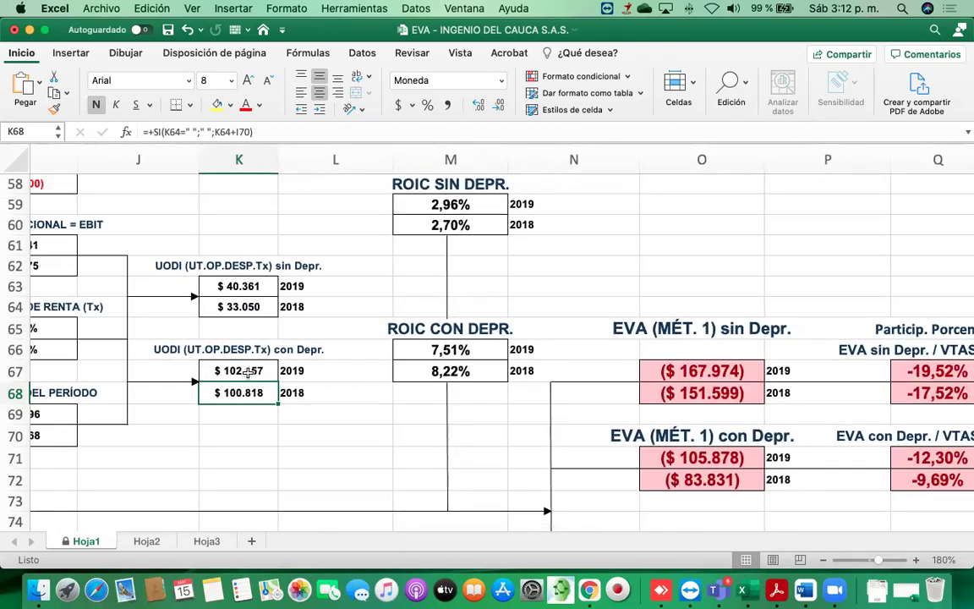
scroll(320, 283, "up", 2)
scroll(319, 282, "left", 1)
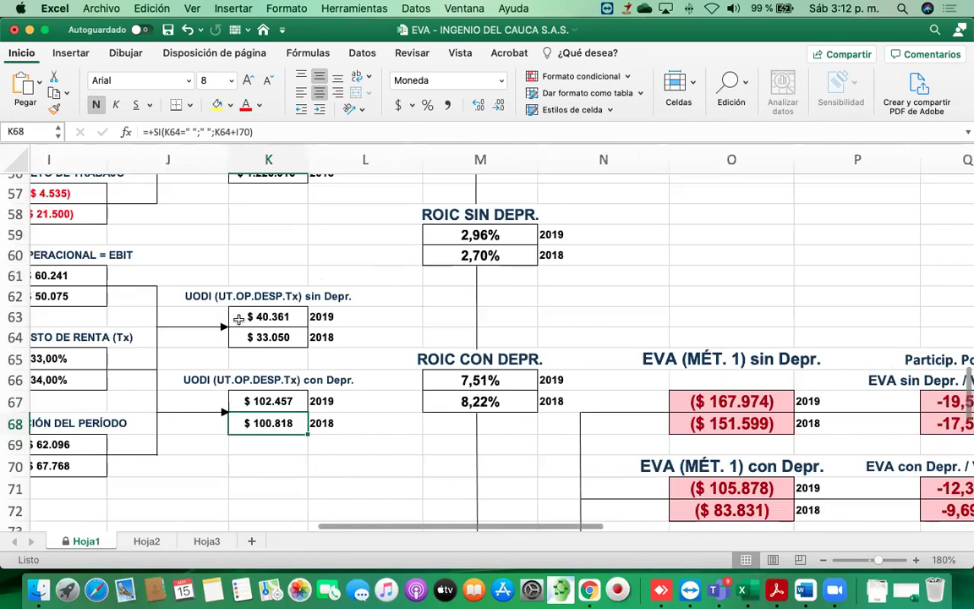
scroll(245, 318, "up", 3)
scroll(245, 318, "left", 2)
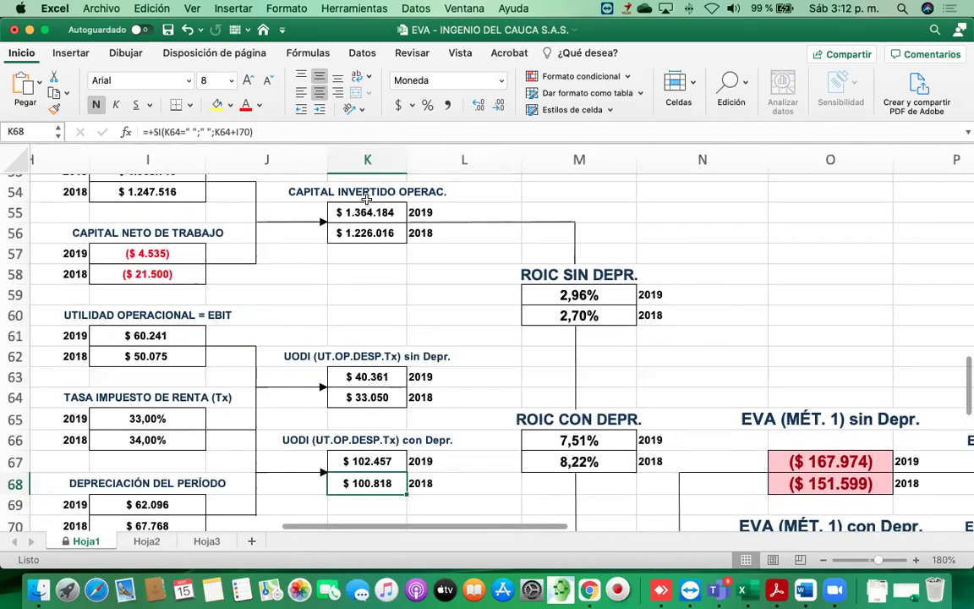
scroll(366, 198, "down", 3)
scroll(366, 197, "right", 1)
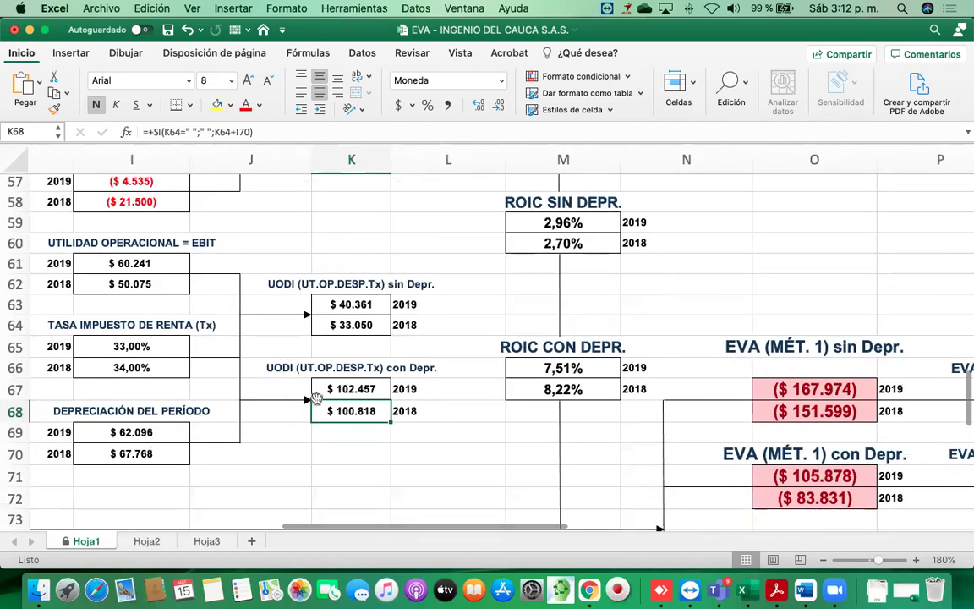
Inspect the formulas for 2019 UODI with depreciation in K67 and operating invested capital in K55 as inputs to ROIC CON DEPR.
left_click(351, 385)
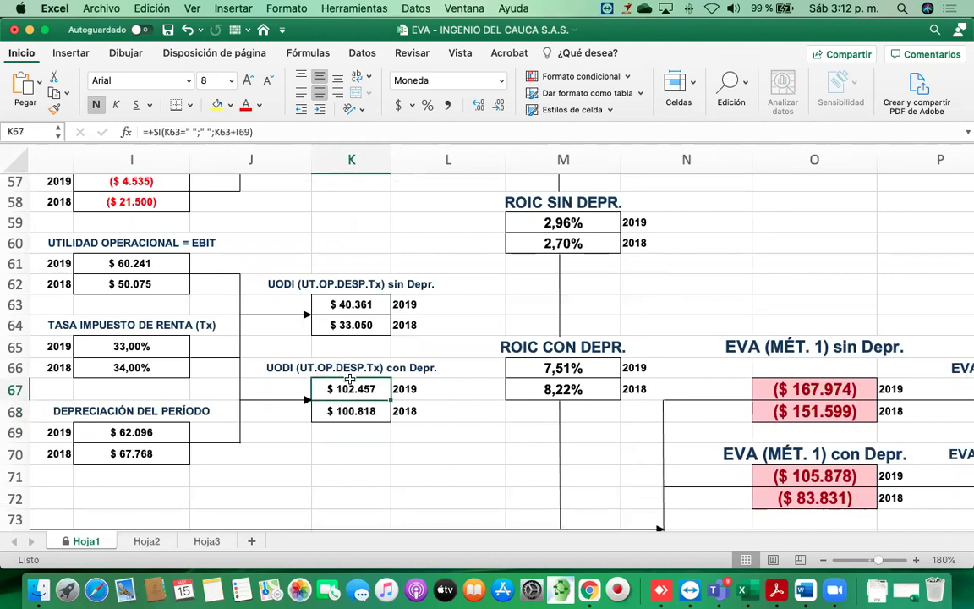
scroll(362, 394, "up", 4)
scroll(362, 394, "left", 1)
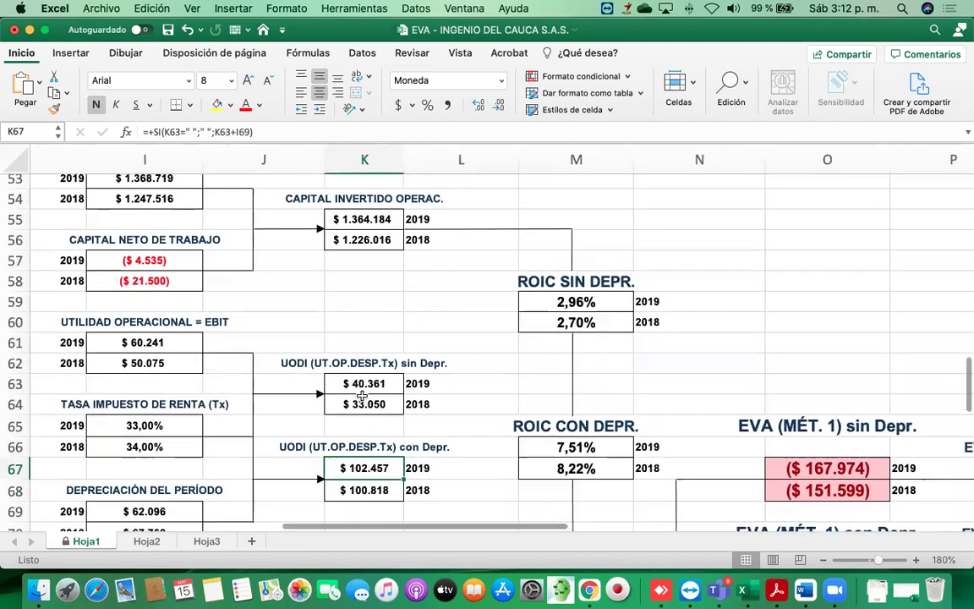
left_click(357, 220)
scroll(359, 218, "down", 4)
scroll(359, 218, "right", 1)
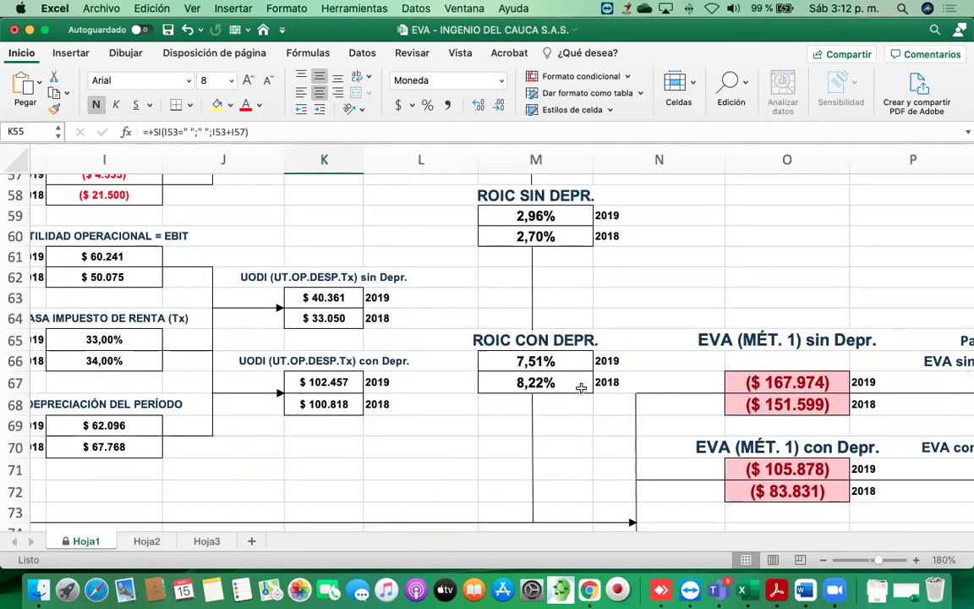
scroll(530, 347, "up", 6)
scroll(531, 347, "left", 1)
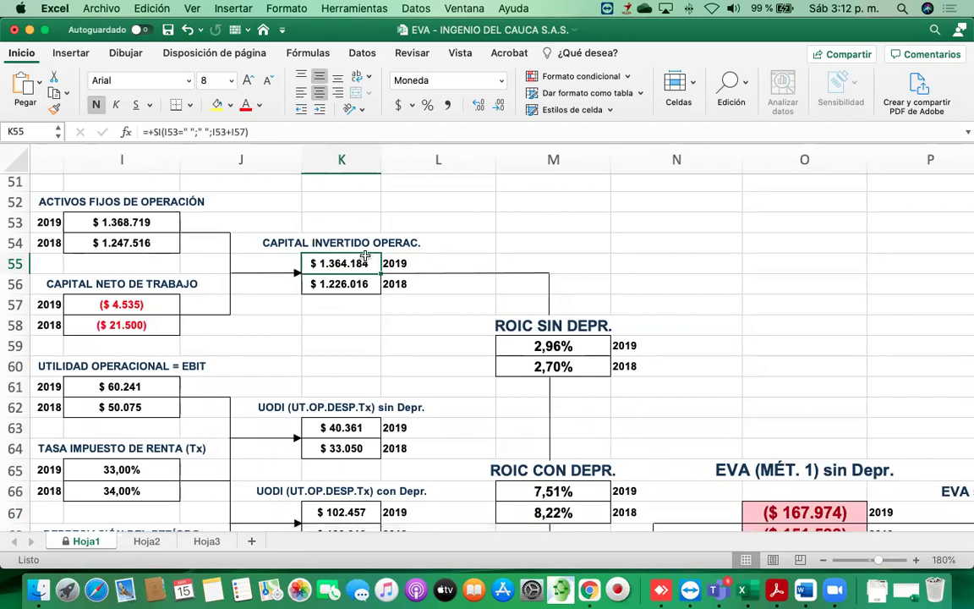
scroll(330, 231, "down", 6)
scroll(331, 231, "right", 1)
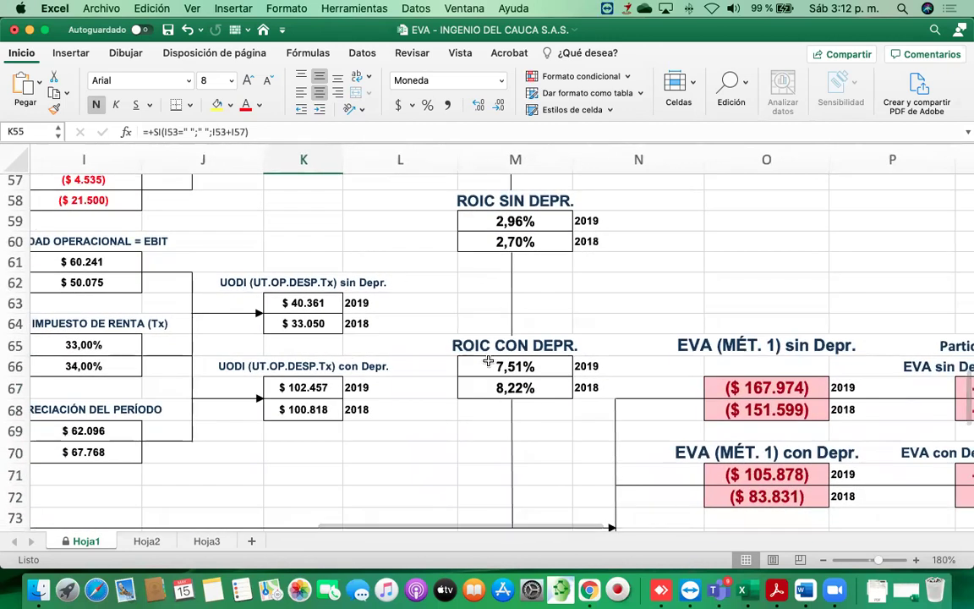
Compare the 2019 ROIC with and without depreciation in M66 and M59, check K67, and inspect the 2018 ROIC CON DEPR. in M67.
left_click(583, 363)
left_click(538, 364)
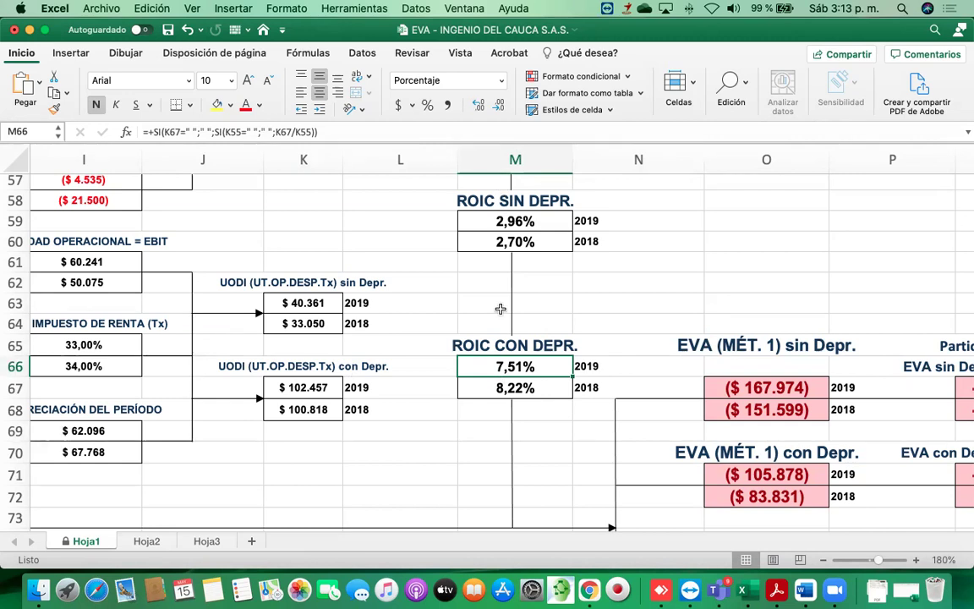
left_click(312, 384)
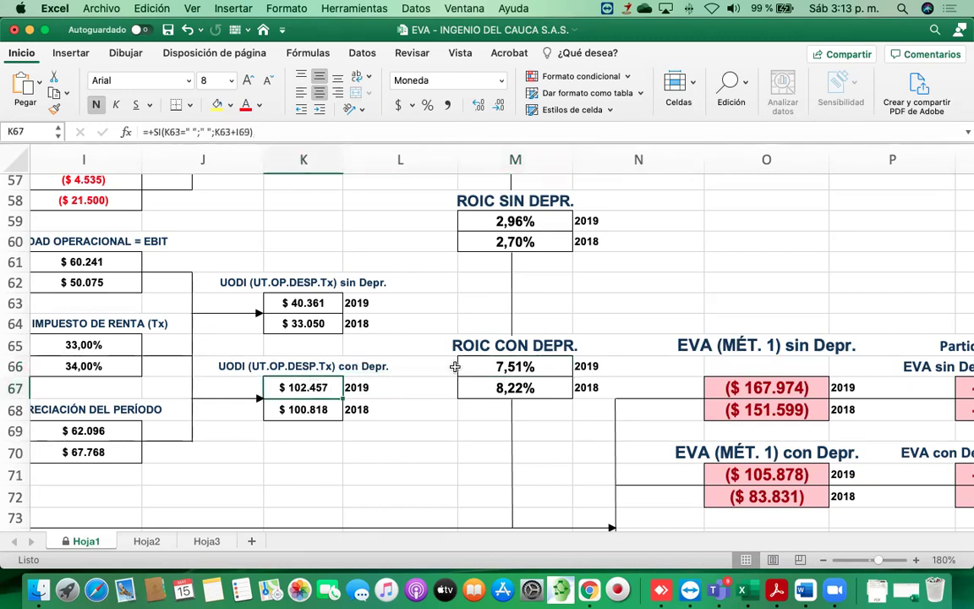
left_click(485, 368)
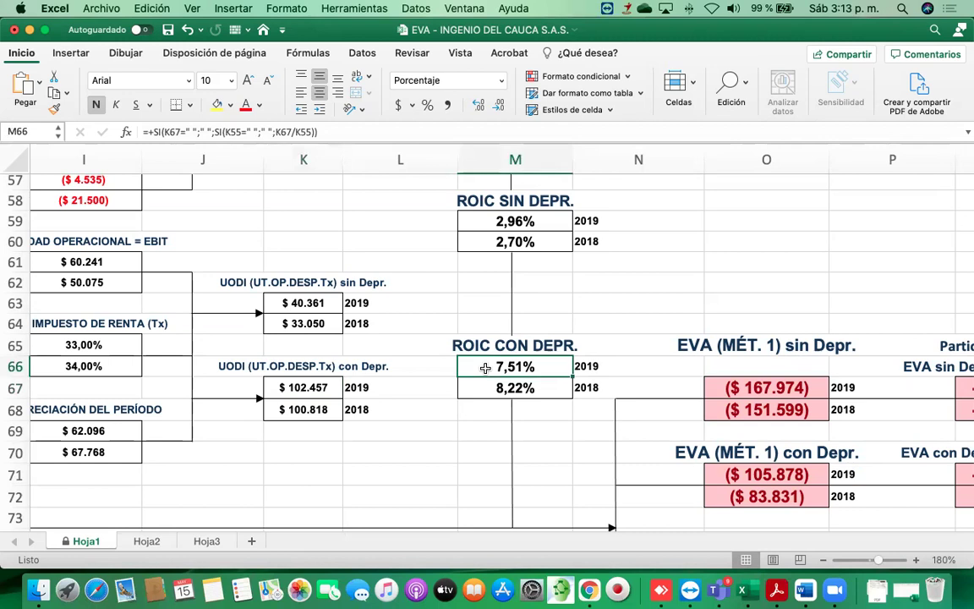
left_click(506, 220)
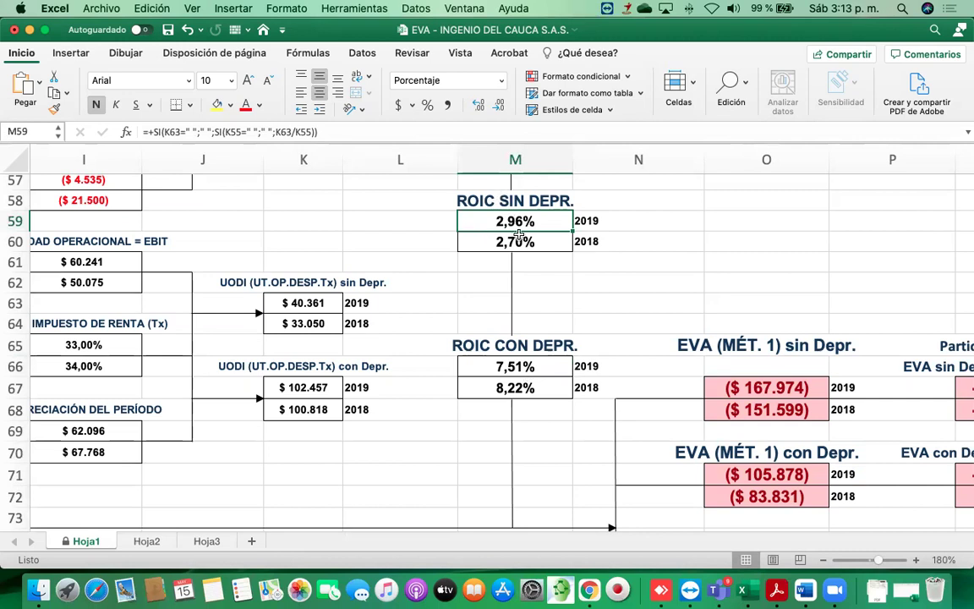
left_click(512, 366)
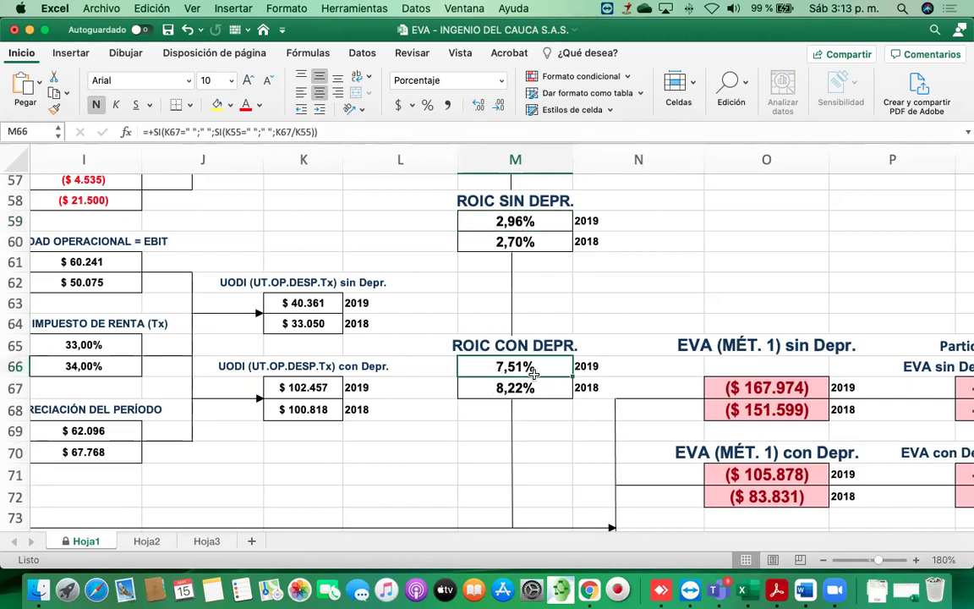
key("Down")
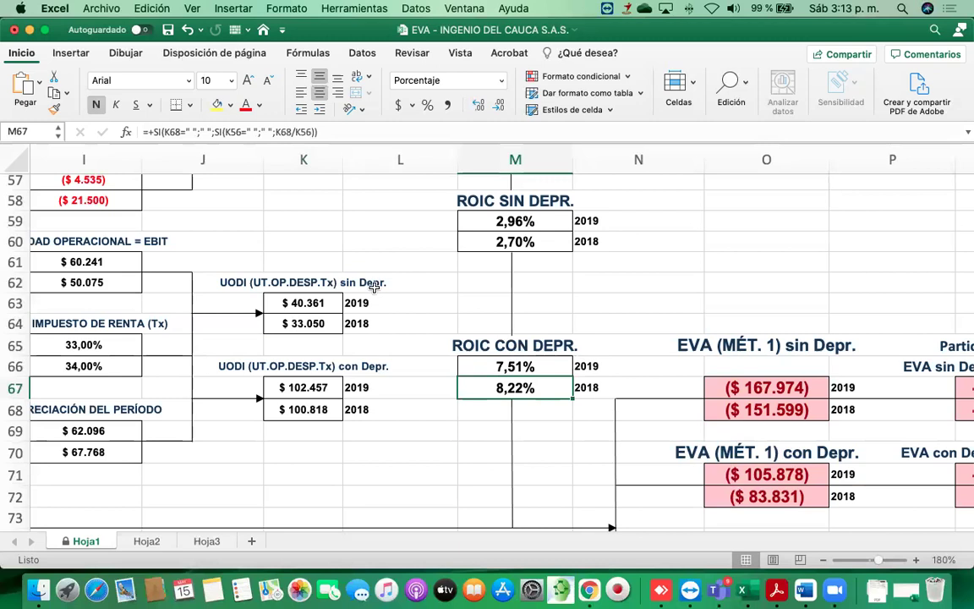
Compare the ROIC CON DEPR. formulas for 2019 in M66 and 2018 in M67 against the operating invested capital.
scroll(373, 287, "up", 3)
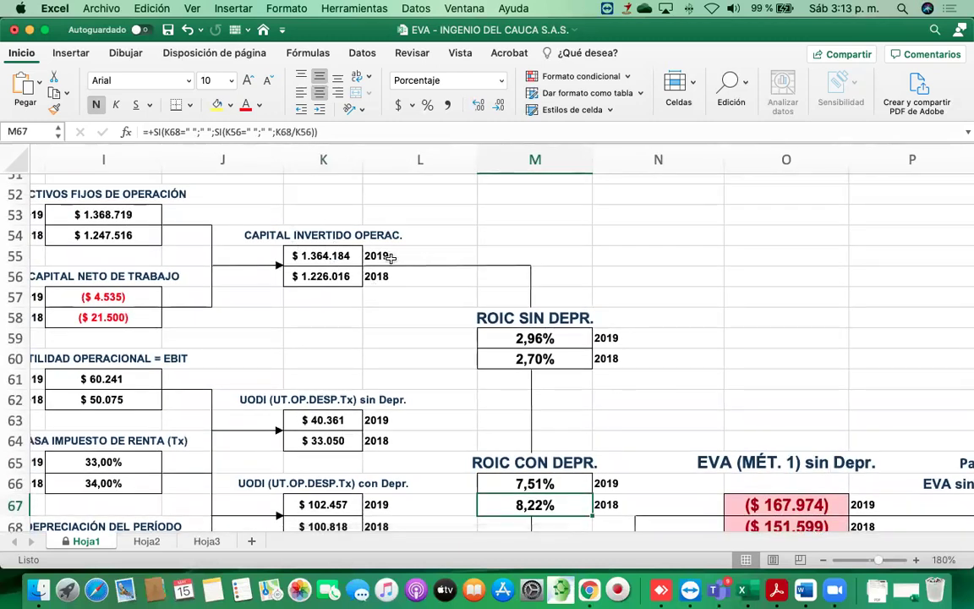
scroll(389, 257, "down", 3)
scroll(389, 256, "right", 1)
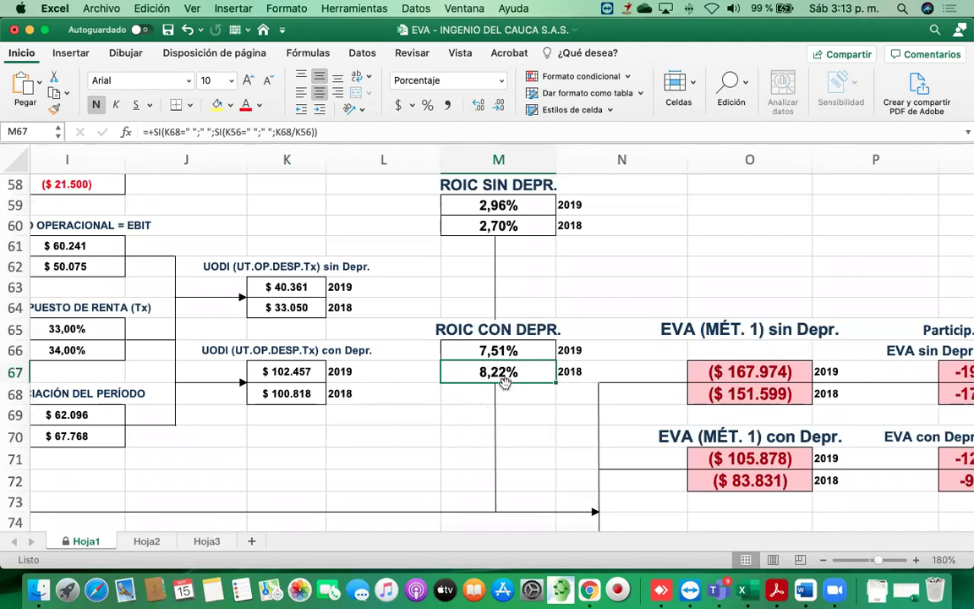
scroll(504, 373, "up", 2)
scroll(505, 372, "left", 1)
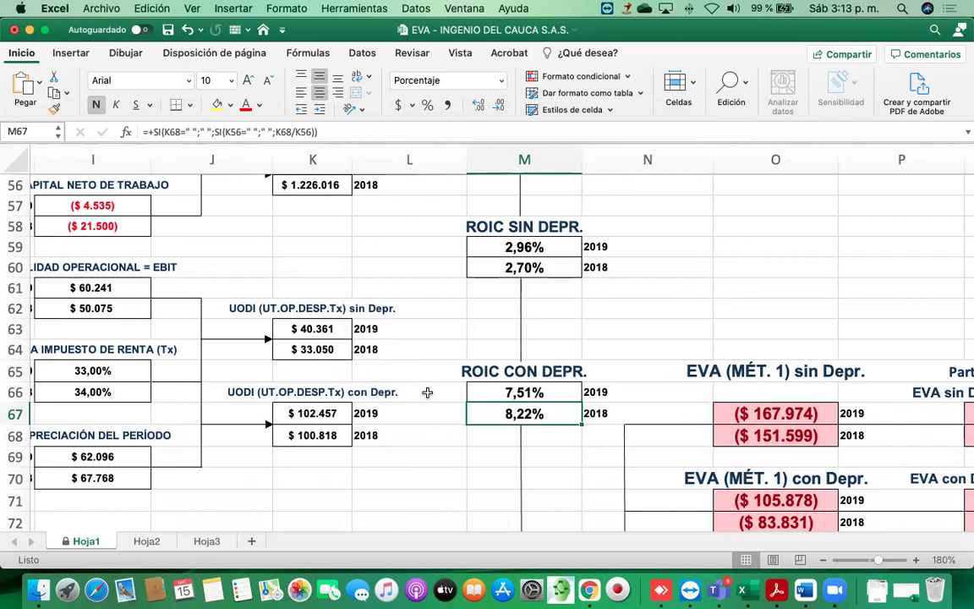
left_click(517, 390)
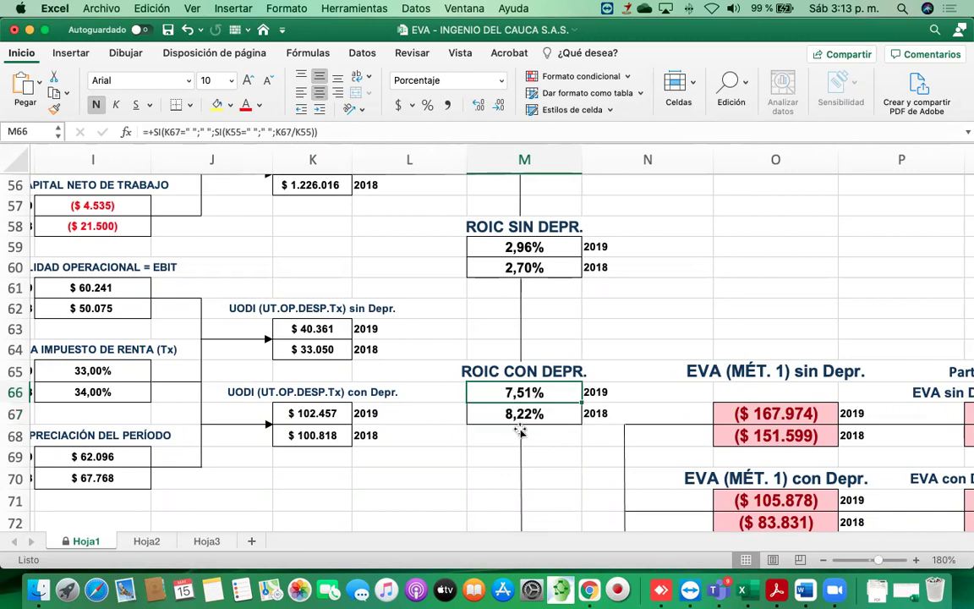
left_click(524, 413)
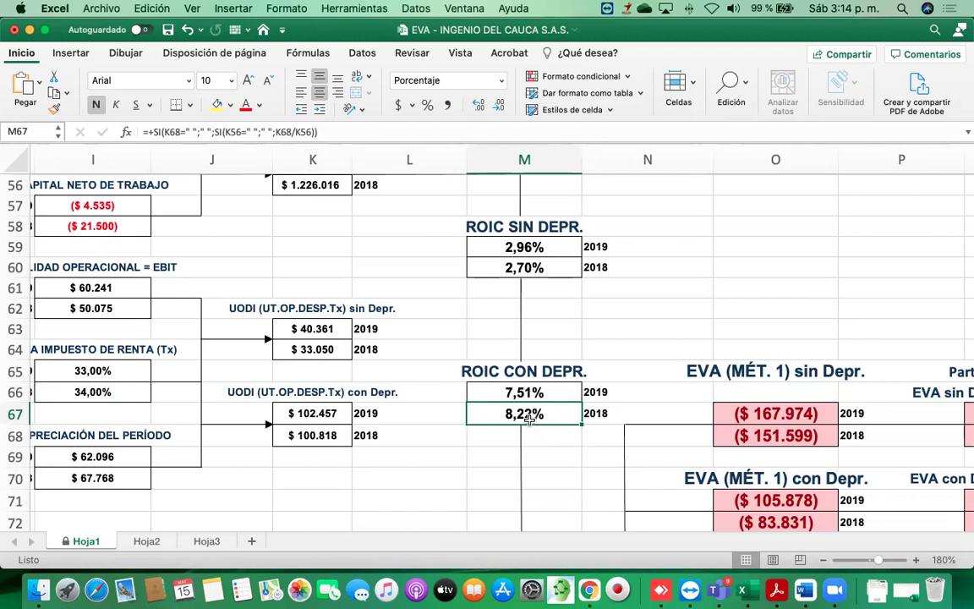
Inspect the 2019 UODI with depreciation in K67 and without it in K63, plus the period depreciation in I70 and I69.
left_click(322, 414)
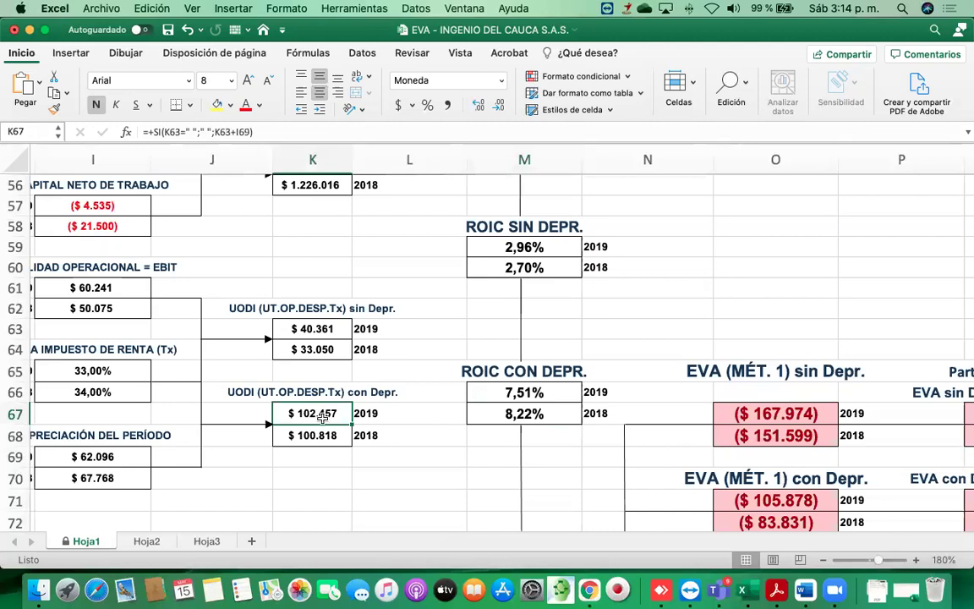
left_click(309, 331)
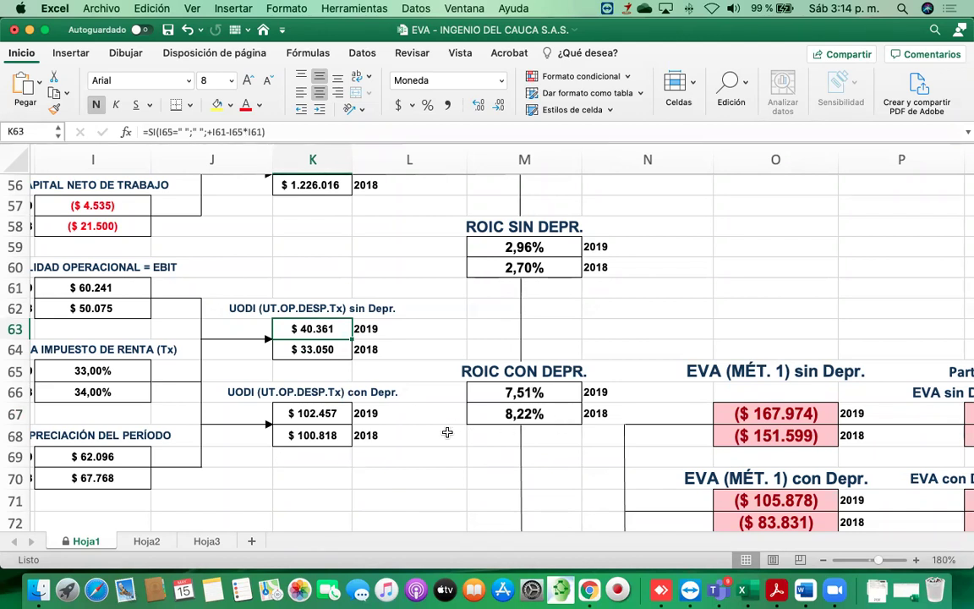
scroll(444, 432, "down", 1)
scroll(444, 432, "left", 1)
scroll(444, 432, "down", 1)
scroll(444, 432, "left", 1)
left_click(161, 440)
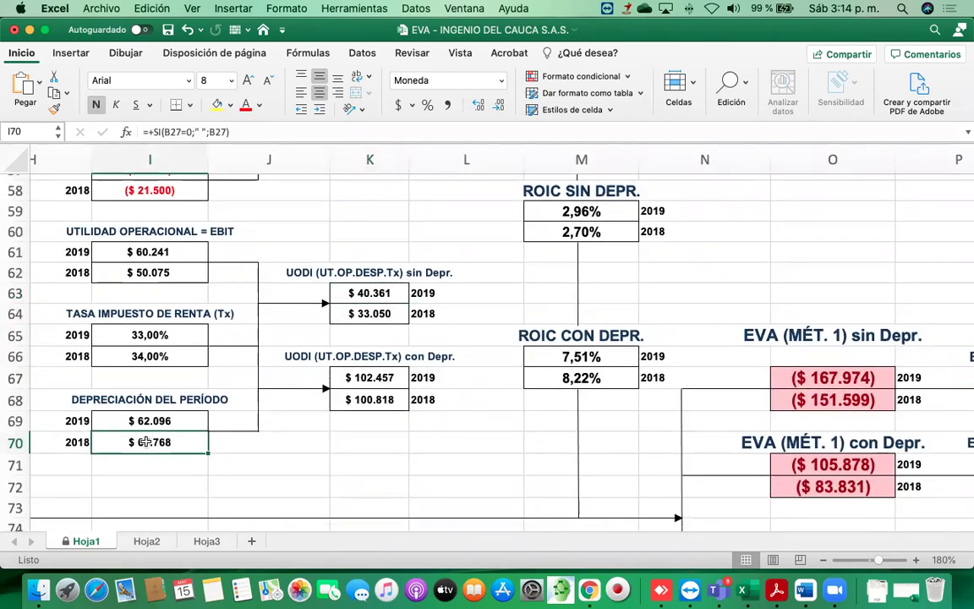
left_click(147, 423)
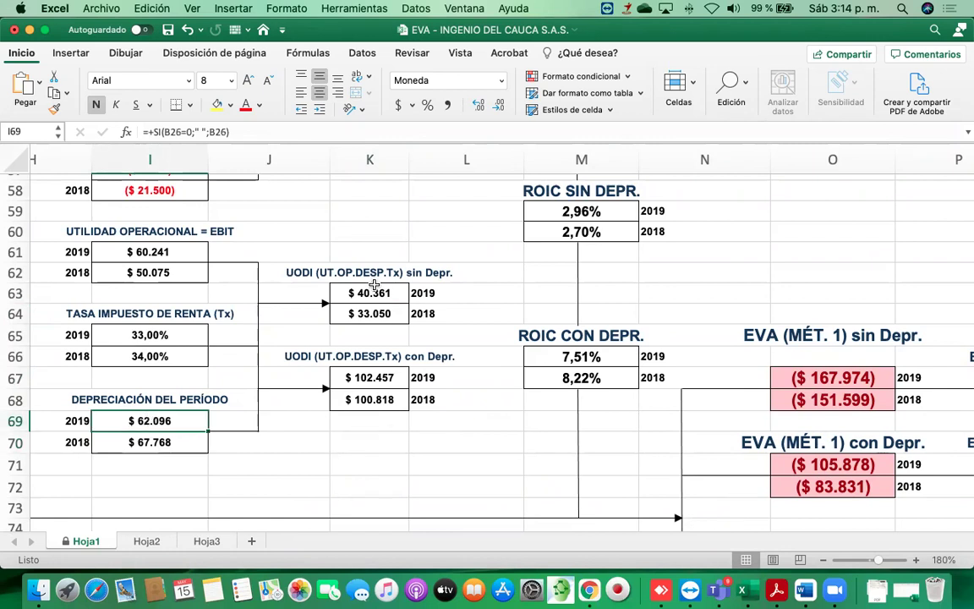
Trace the 2018 UODI without depreciation in K64 and depreciation in I70 into K68, and check the 2019 counterpart in K67.
left_click(342, 315)
scroll(306, 313, "right", 1)
scroll(306, 313, "up", 1)
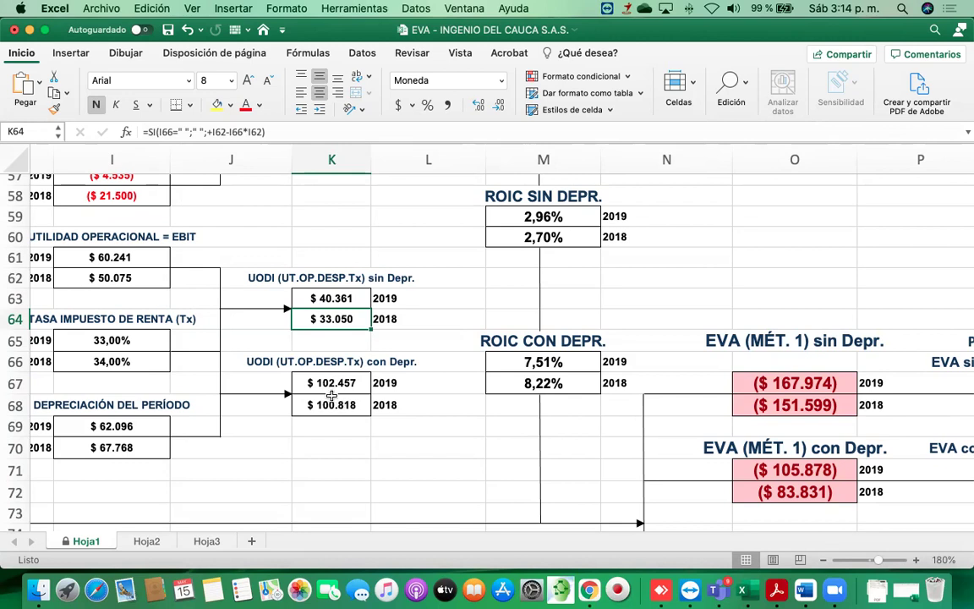
left_click(108, 448)
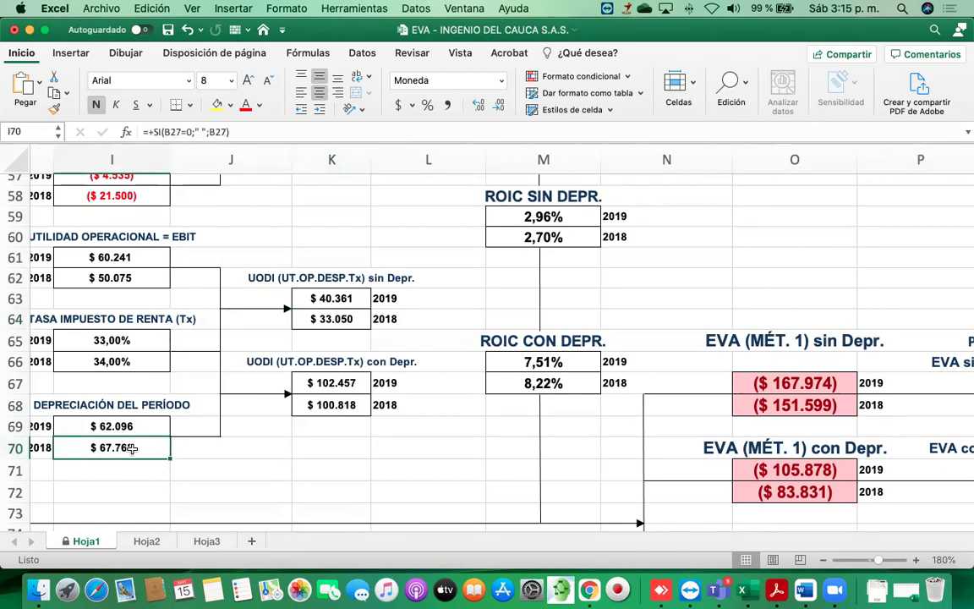
left_click(336, 319)
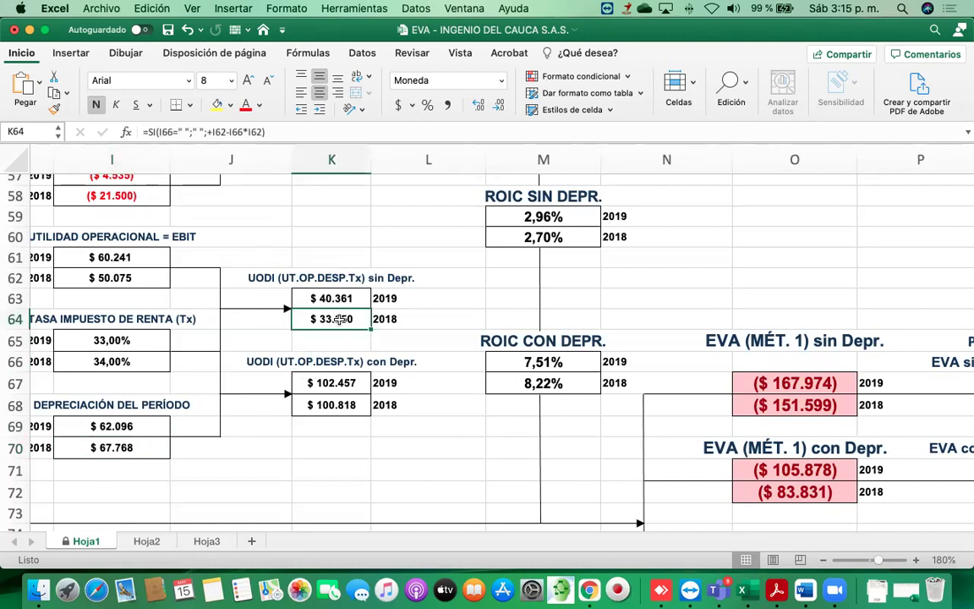
left_click(111, 439)
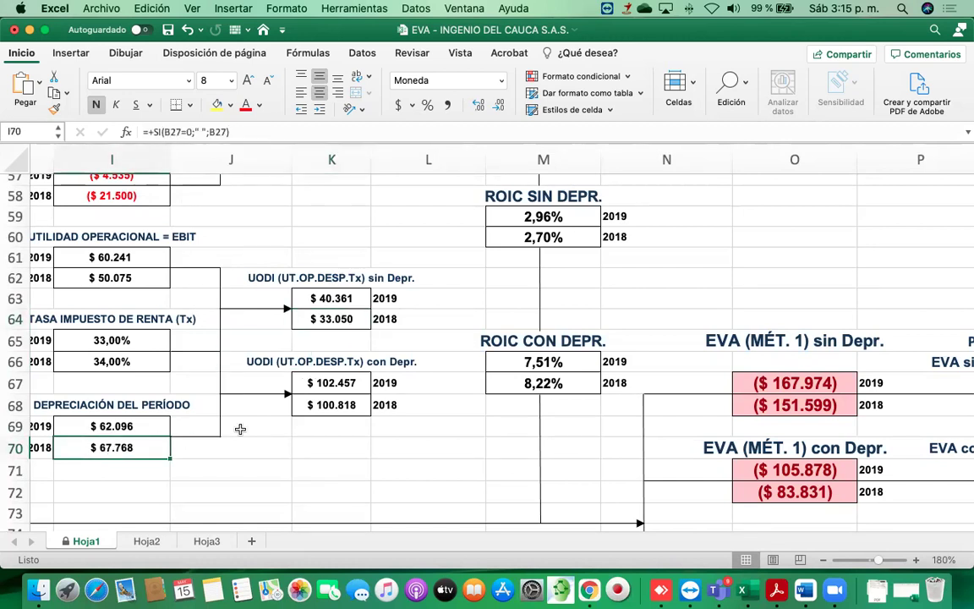
left_click(338, 405)
left_click(324, 383)
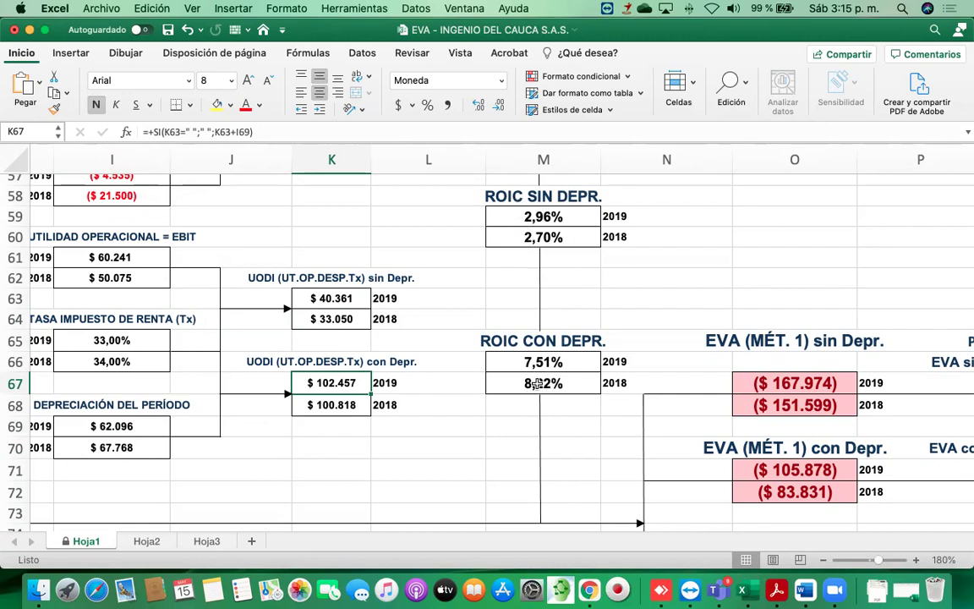
Compare the operating invested capital in K55 and K56 with the 2019 UODI in K63 and K67 and the ROIC in M66.
scroll(351, 271, "up", 5)
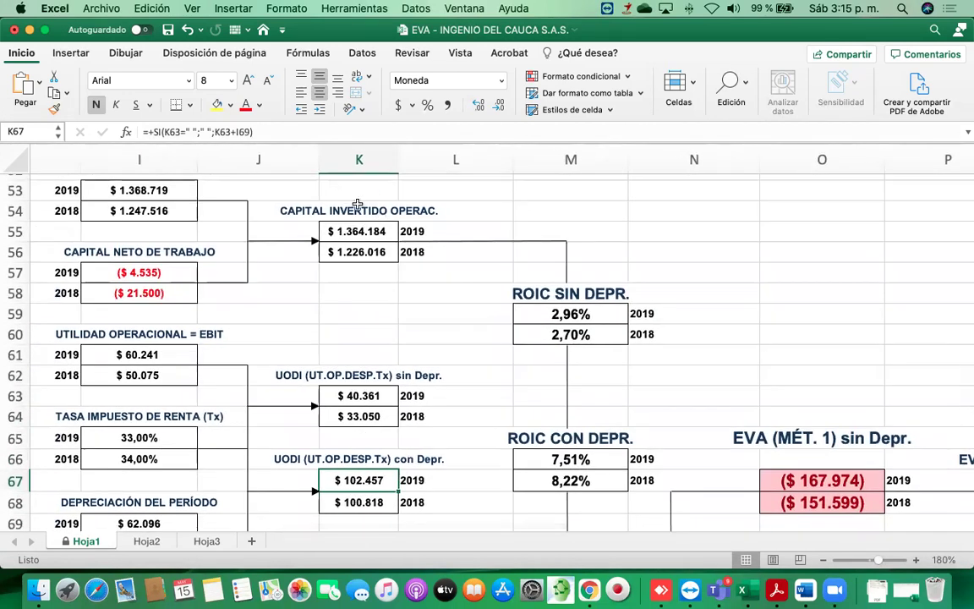
left_click(342, 254)
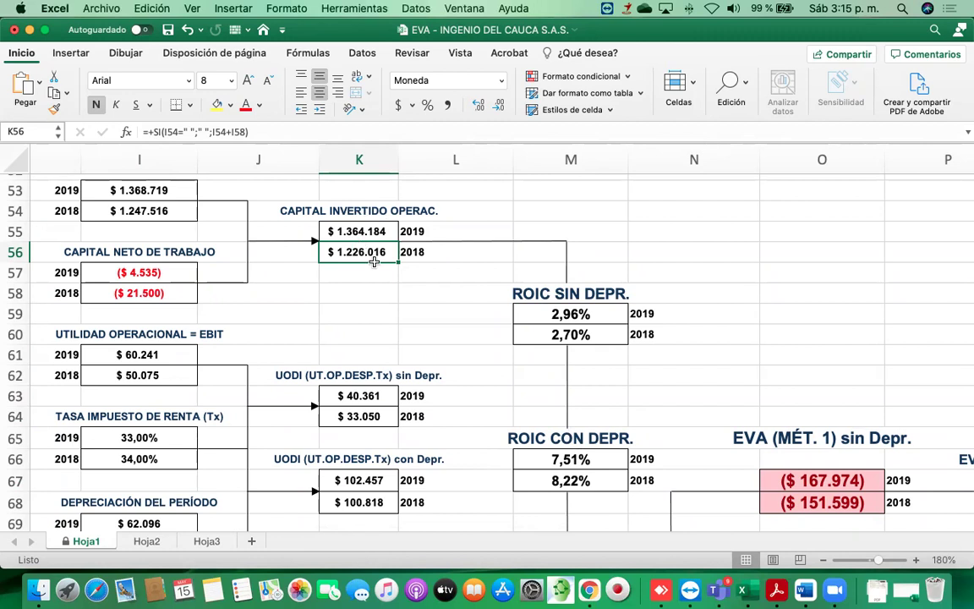
left_click(368, 395)
left_click(351, 232)
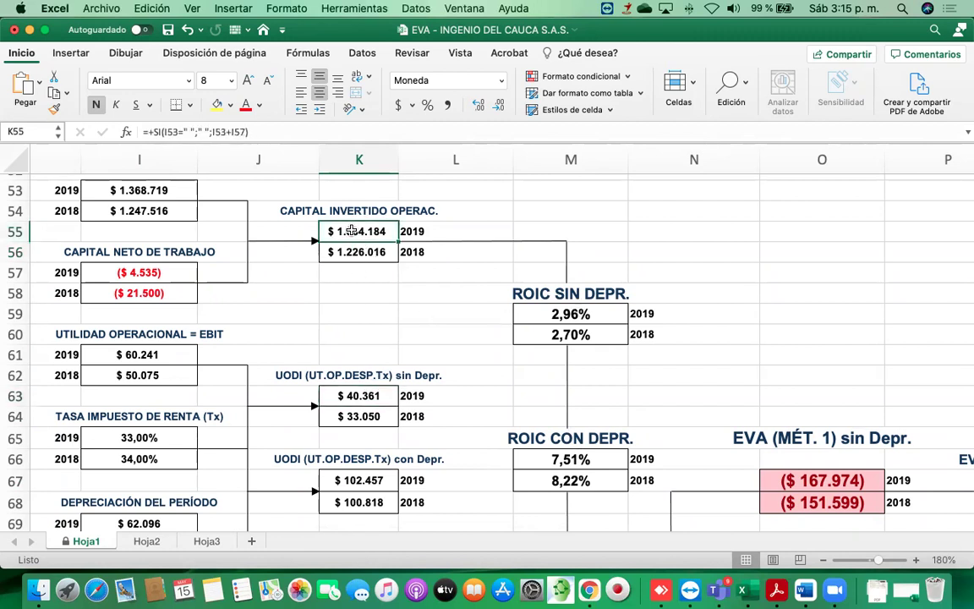
left_click(592, 461)
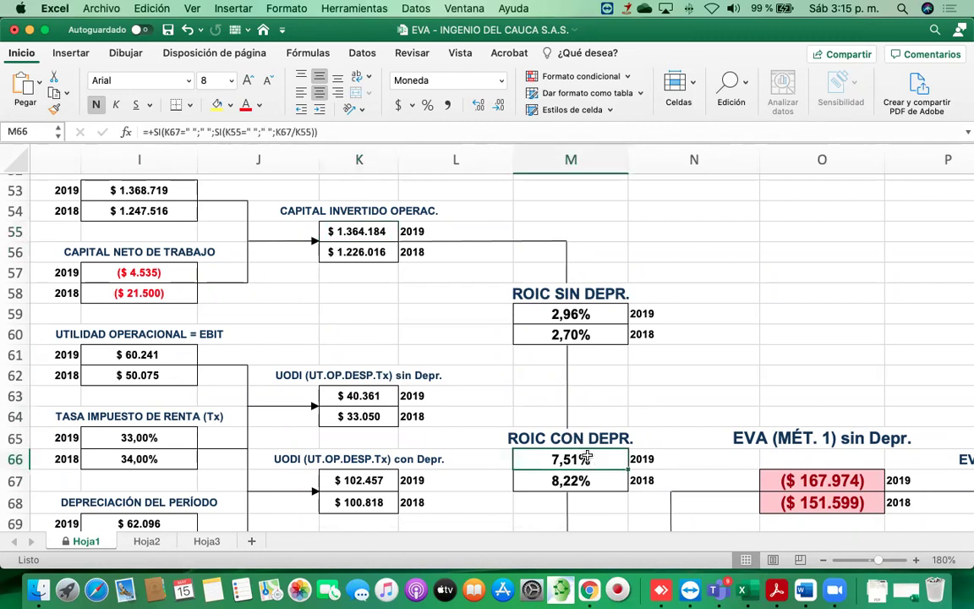
left_click(349, 480)
left_click(337, 231)
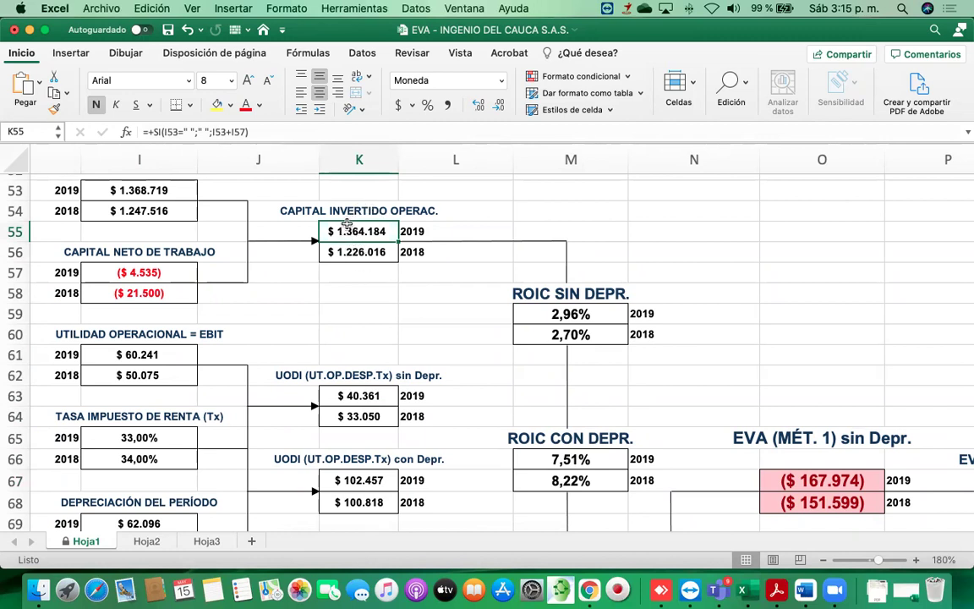
left_click(349, 253)
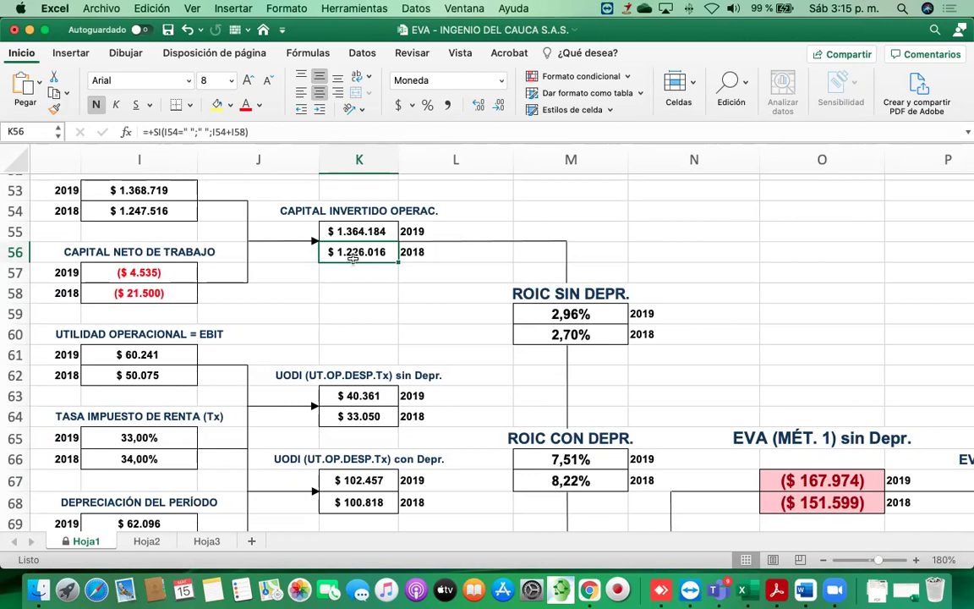
Review K68 and the ROIC with depreciation in M67 and M66, comparing them with the 2019 ROIC SIN DEPR. in M59 and K63.
scroll(353, 259, "down", 2)
left_click(356, 459)
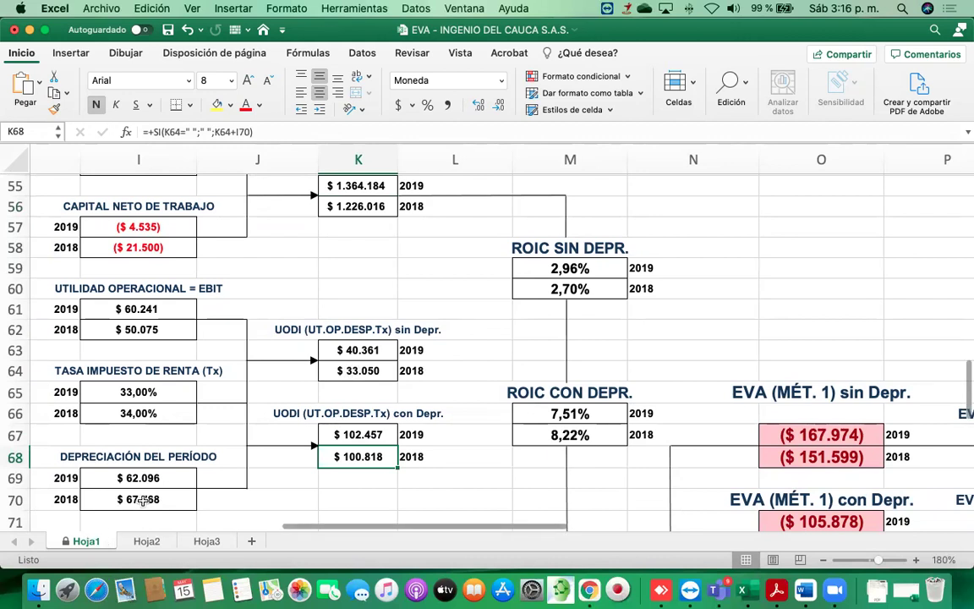
left_click(567, 436)
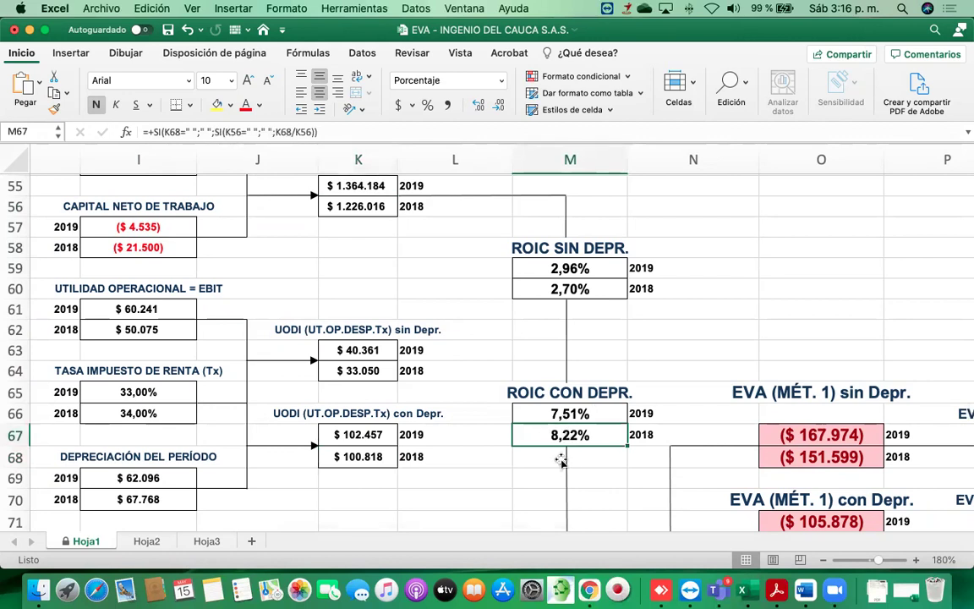
left_click(566, 414)
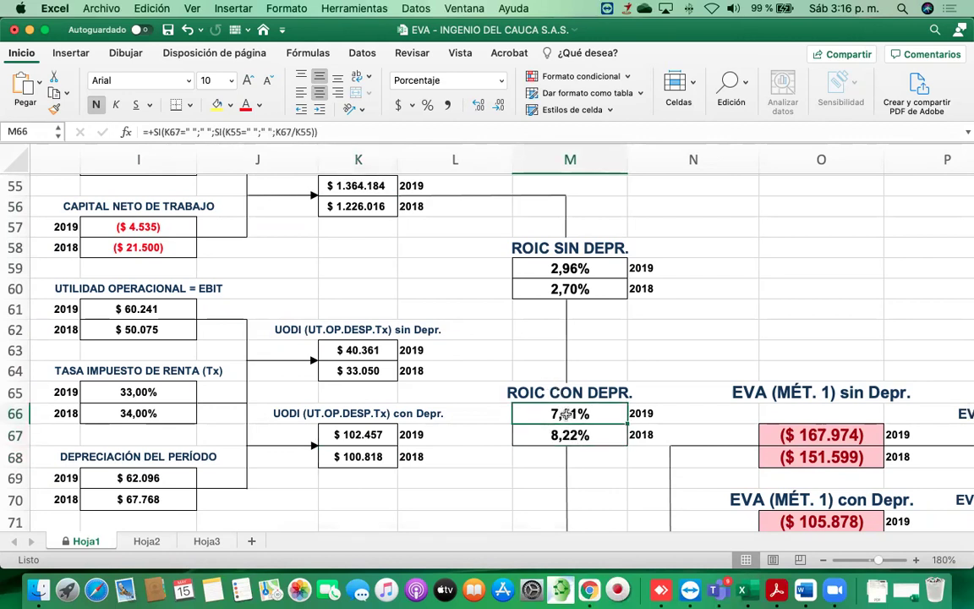
left_click(563, 269)
scroll(570, 282, "up", 2)
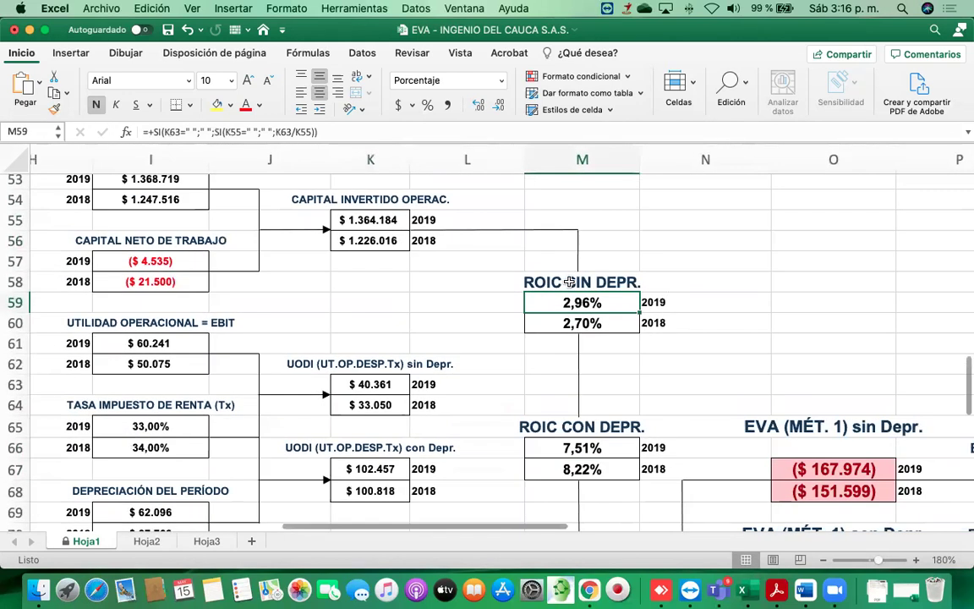
left_click(367, 383)
scroll(485, 319, "down", 5)
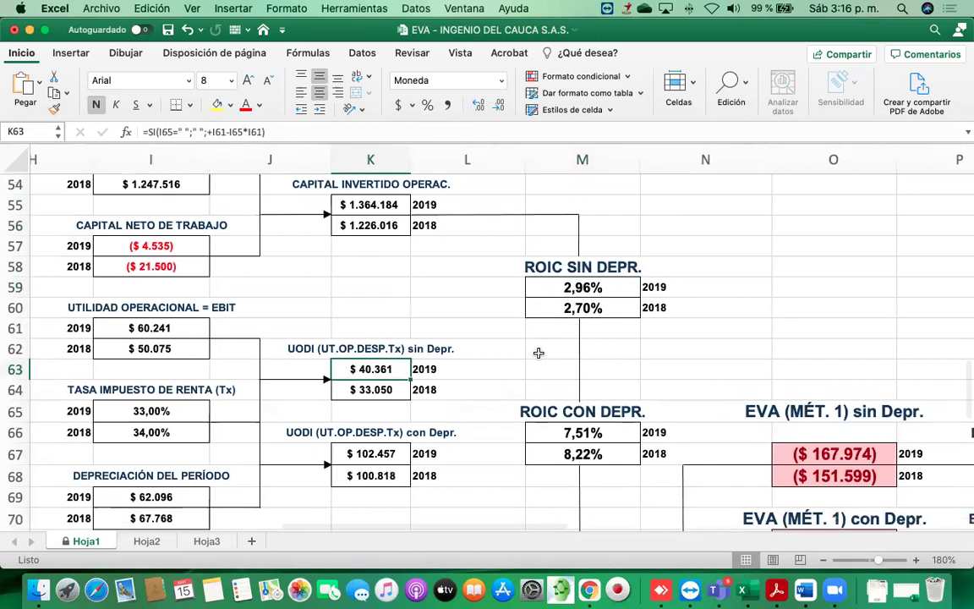
Trace the 2019 ROIC CON DEPR. in M66 back to the UODI in K67 and the operating invested capital in K55.
left_click(381, 378)
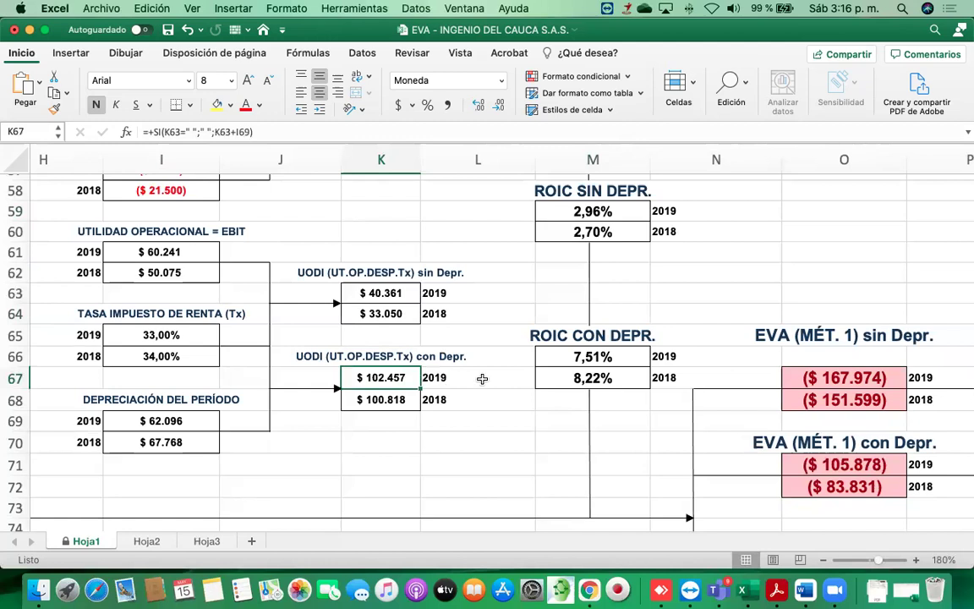
left_click(595, 355)
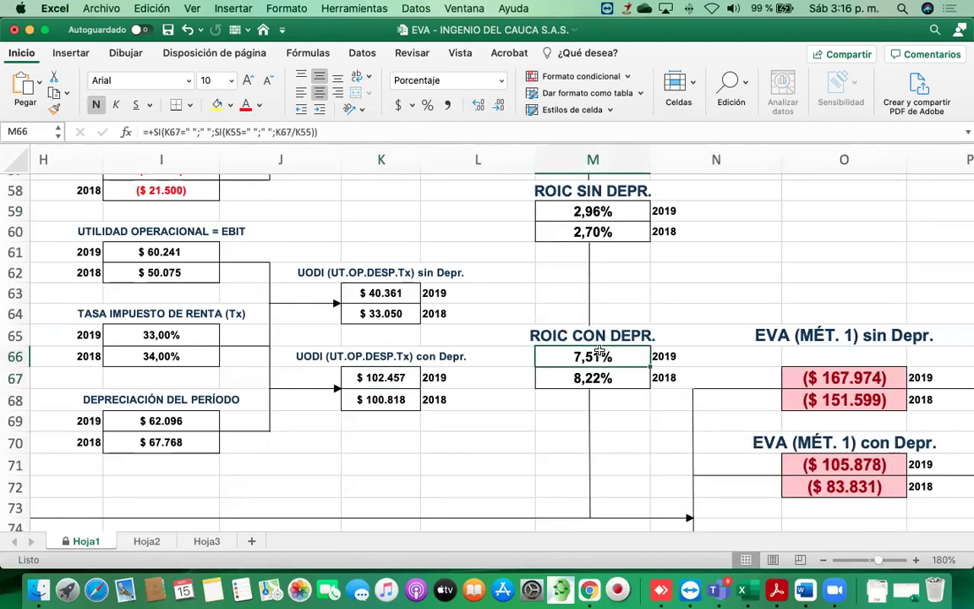
left_click(380, 381)
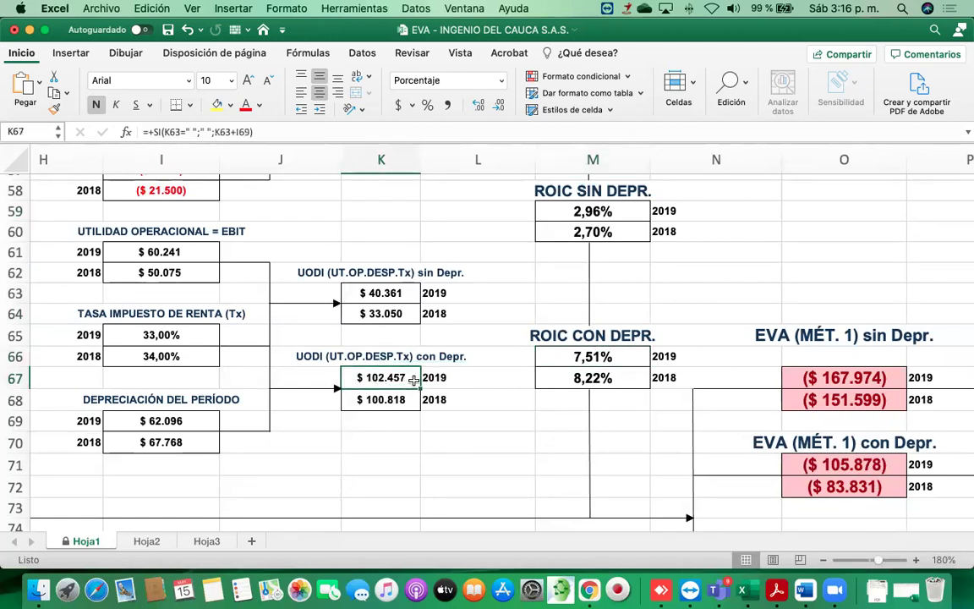
left_click(589, 355)
left_click(366, 378)
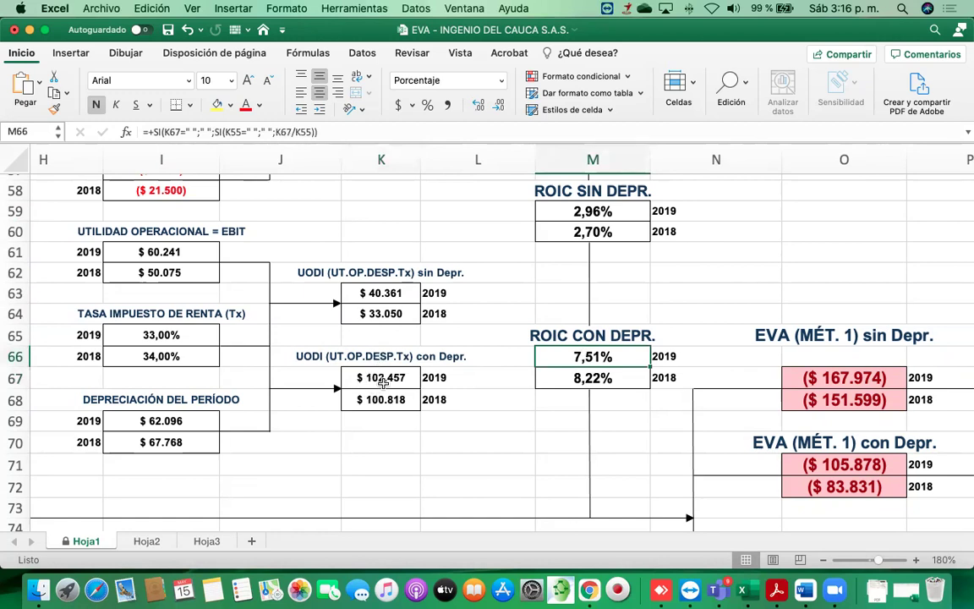
scroll(383, 384, "up", 5)
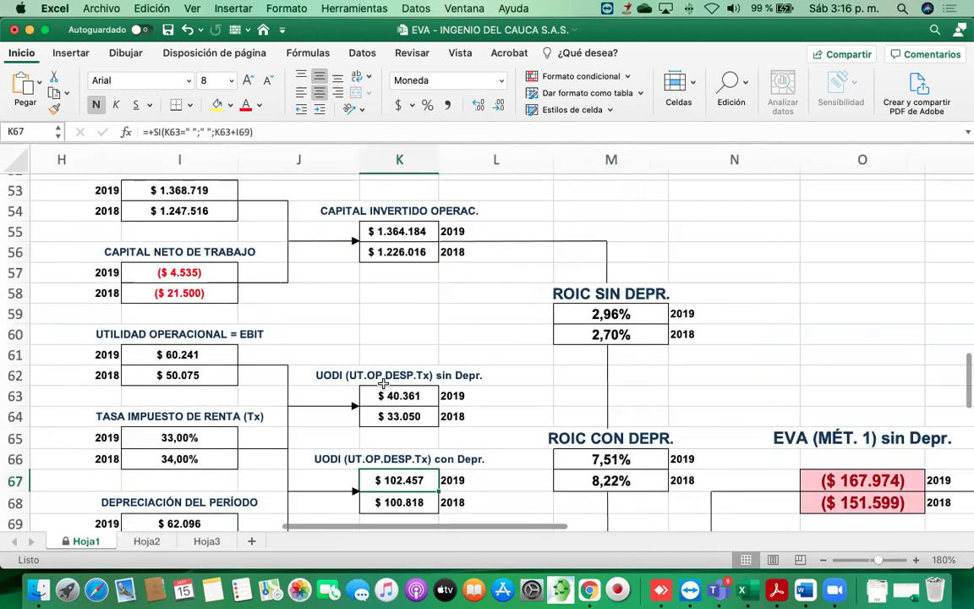
left_click(395, 227)
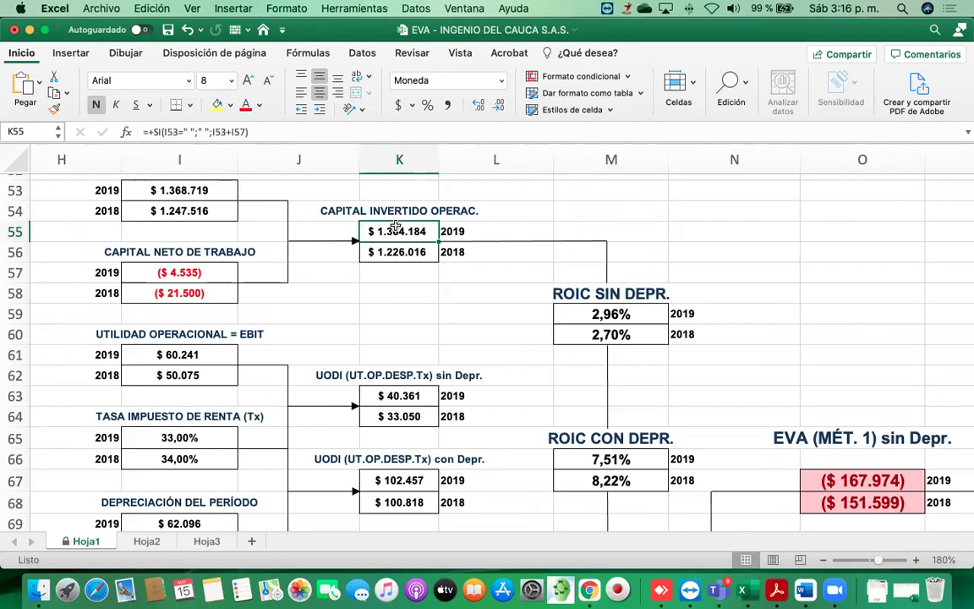
Check the 2018 UODI with depreciation in K68, the ROIC CON DEPR. in M67, and the period depreciation in I70.
scroll(533, 402, "down", 2)
left_click(406, 446)
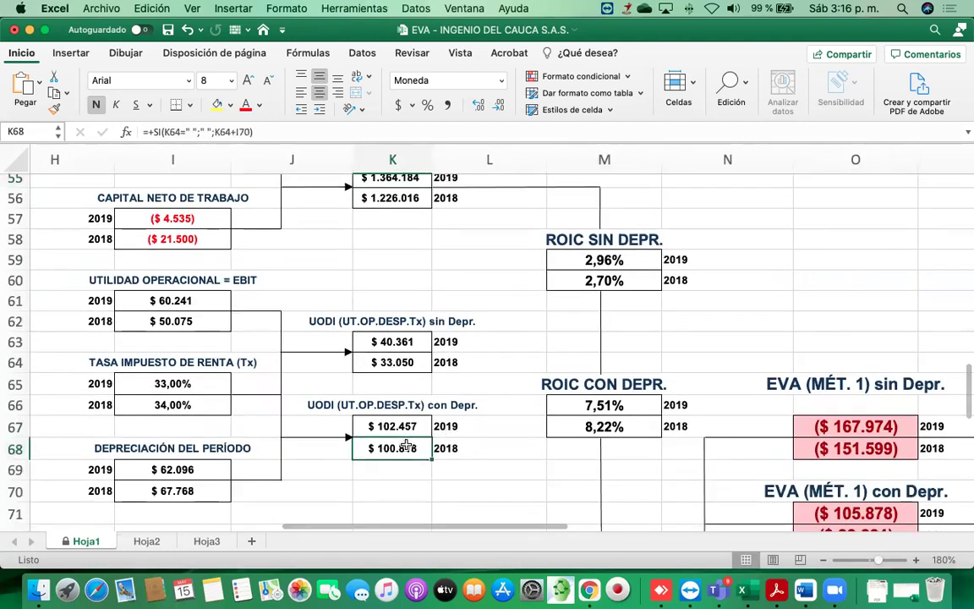
scroll(406, 447, "up", 5)
scroll(397, 299, "down", 9)
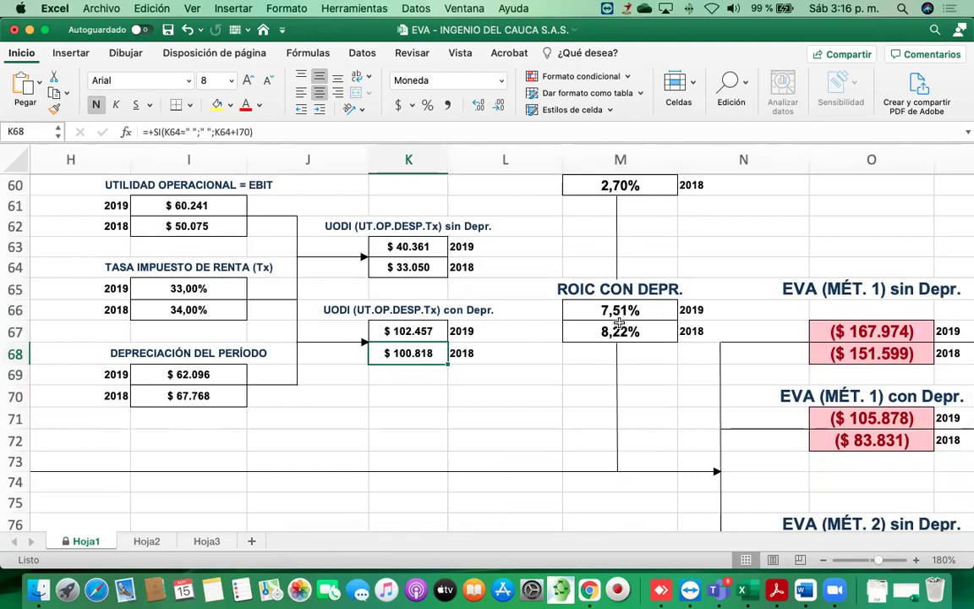
left_click(620, 331)
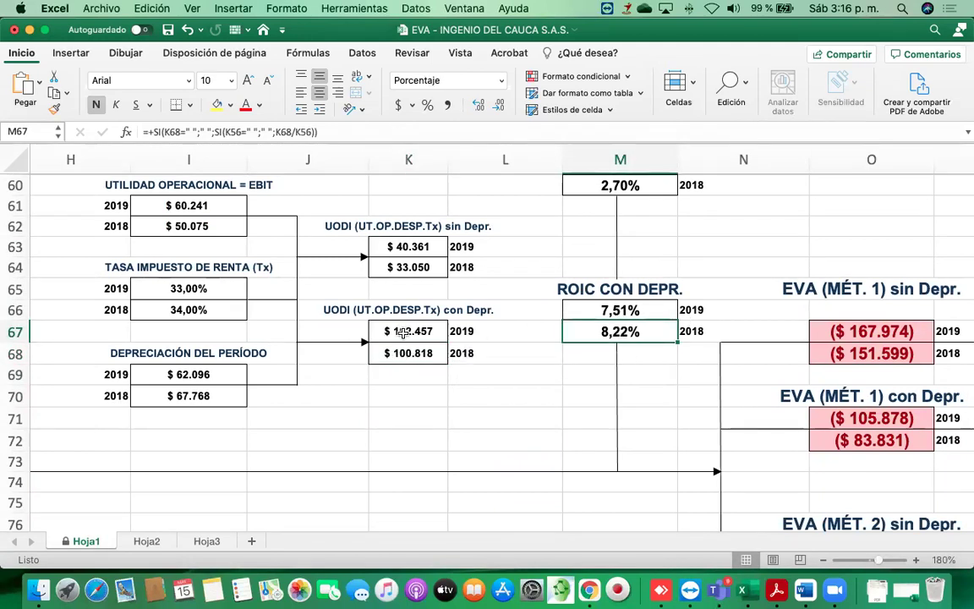
left_click(197, 395)
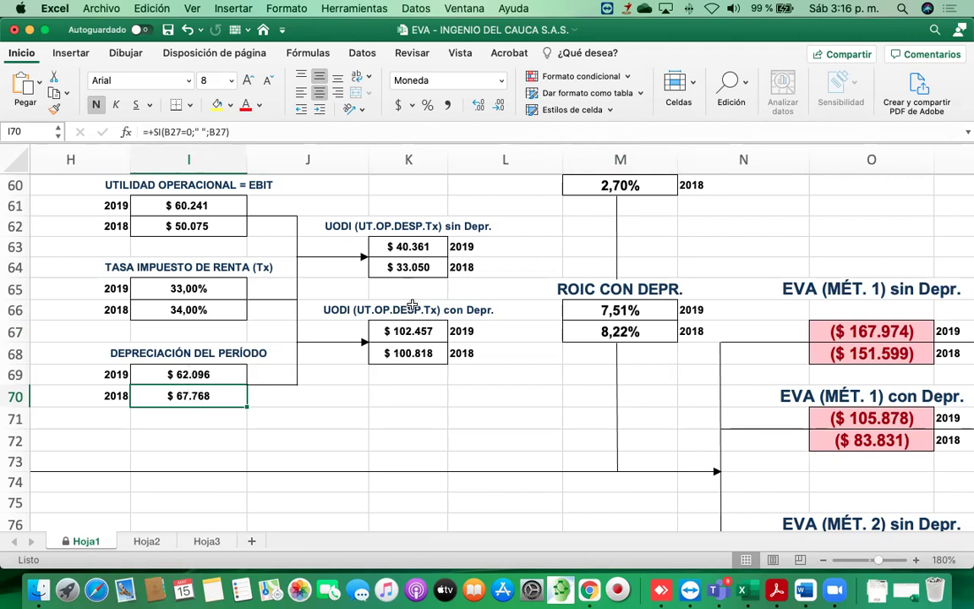
Compare the 2018 UODI con Depr. in K68 with the ROIC SIN DEPR. in M59 and the ROIC CON DEPR. in M67.
left_click(407, 356)
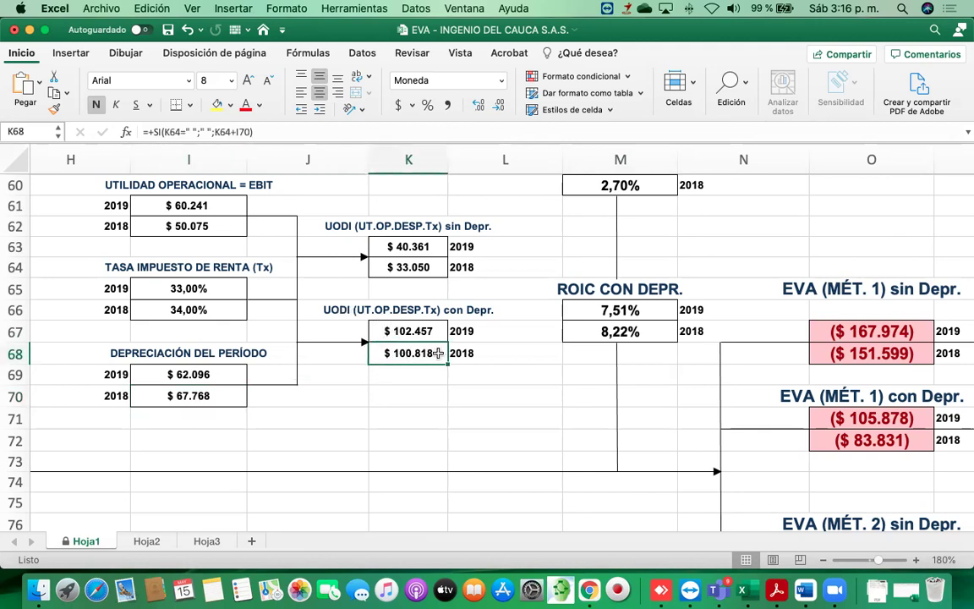
scroll(438, 354, "right", 2)
scroll(438, 354, "right", 2)
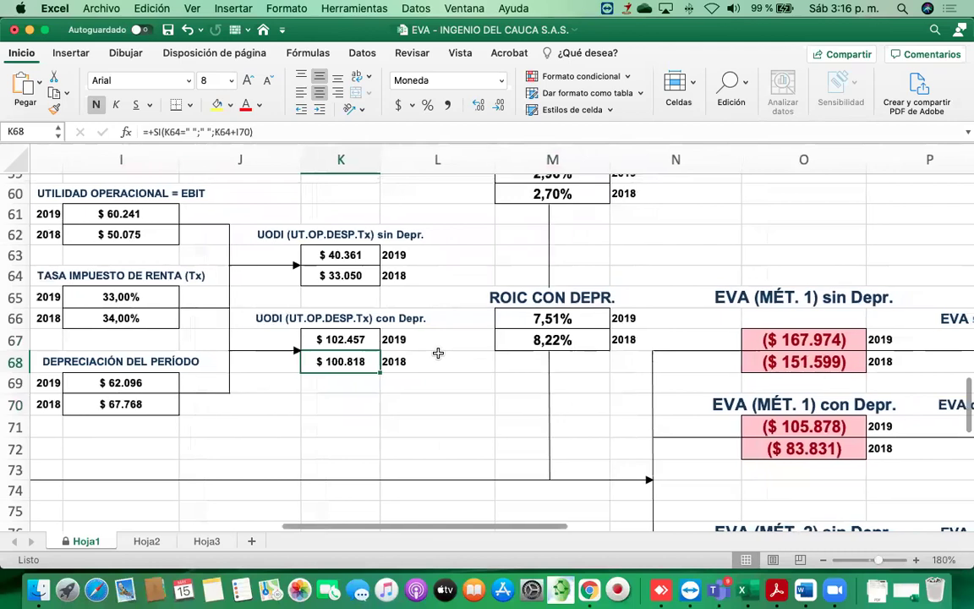
scroll(438, 353, "right", 2)
scroll(438, 354, "up", 2)
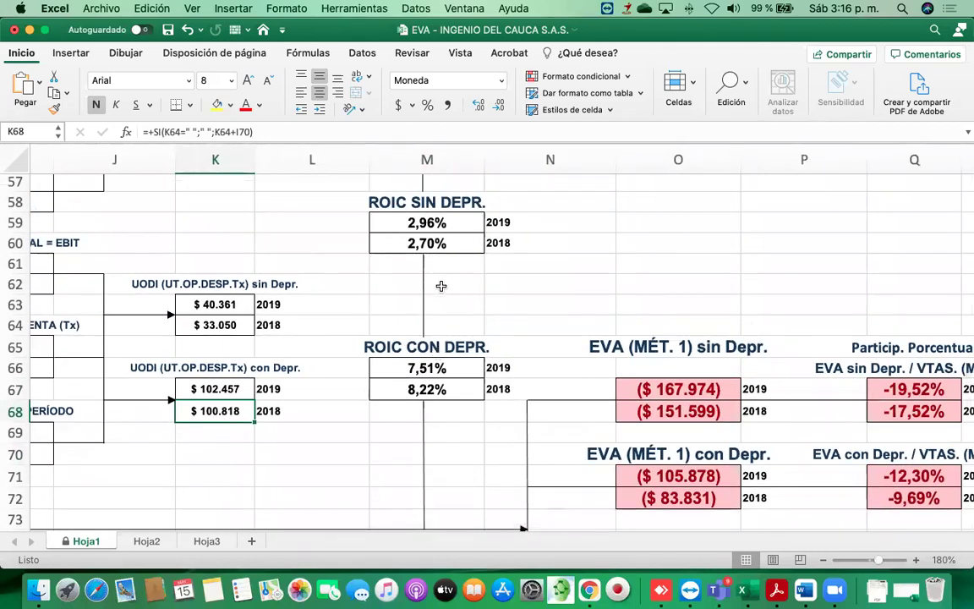
scroll(441, 285, "up", 1)
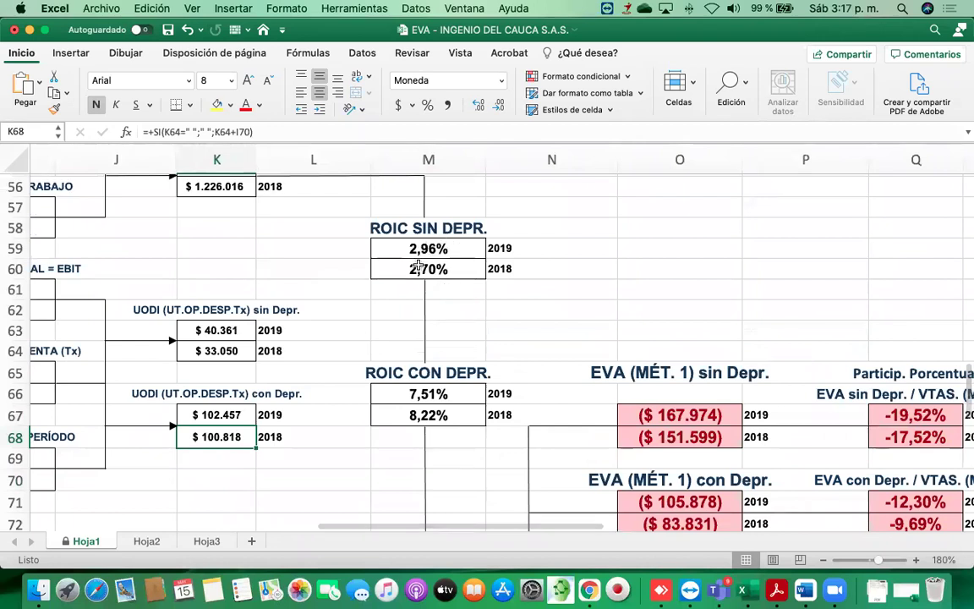
left_click(455, 246)
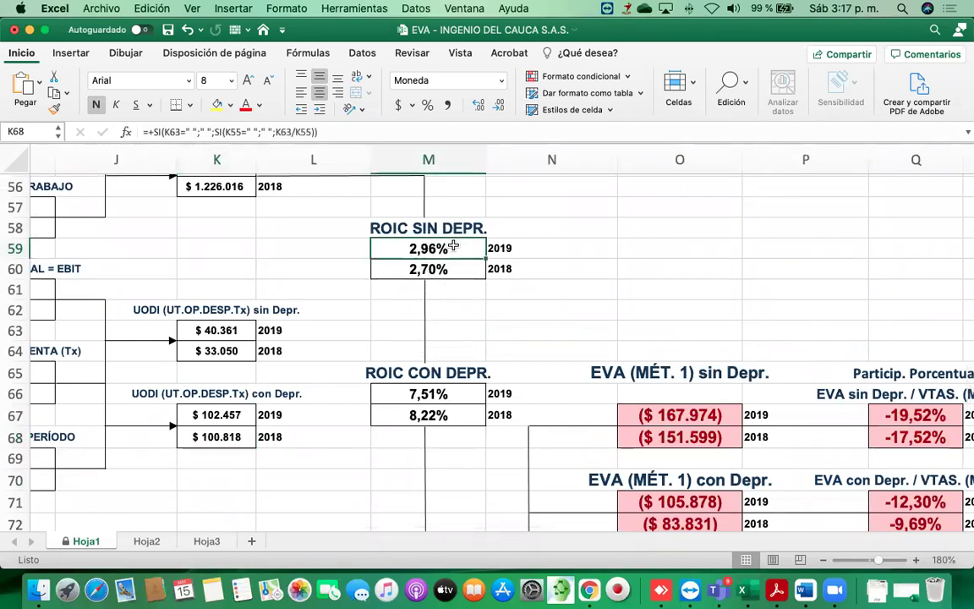
left_click(434, 417)
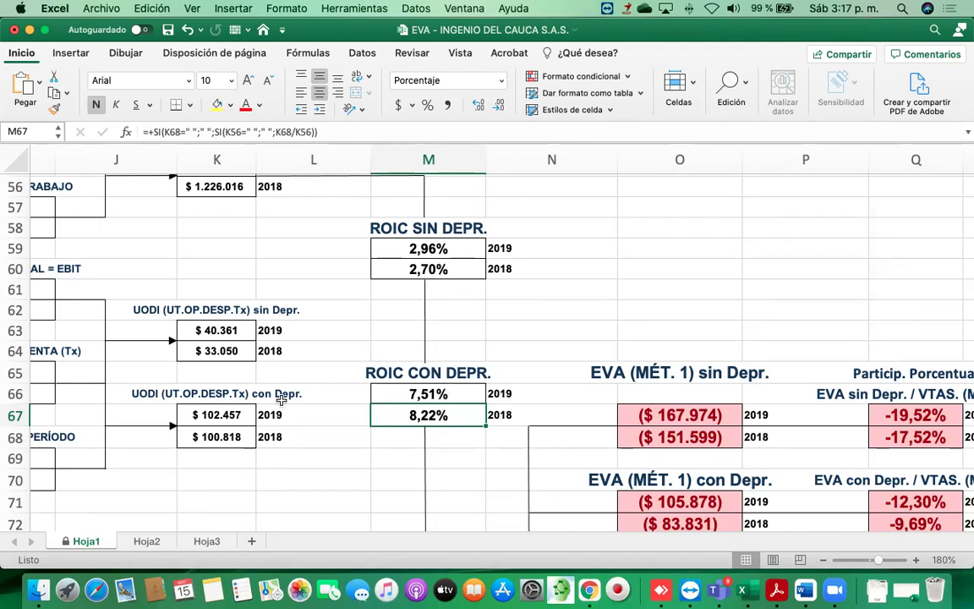
Review the UODI and ROIC blocks together with the operating invested capital and ROE blocks above them.
scroll(282, 398, "left", 3)
scroll(282, 397, "down", 1)
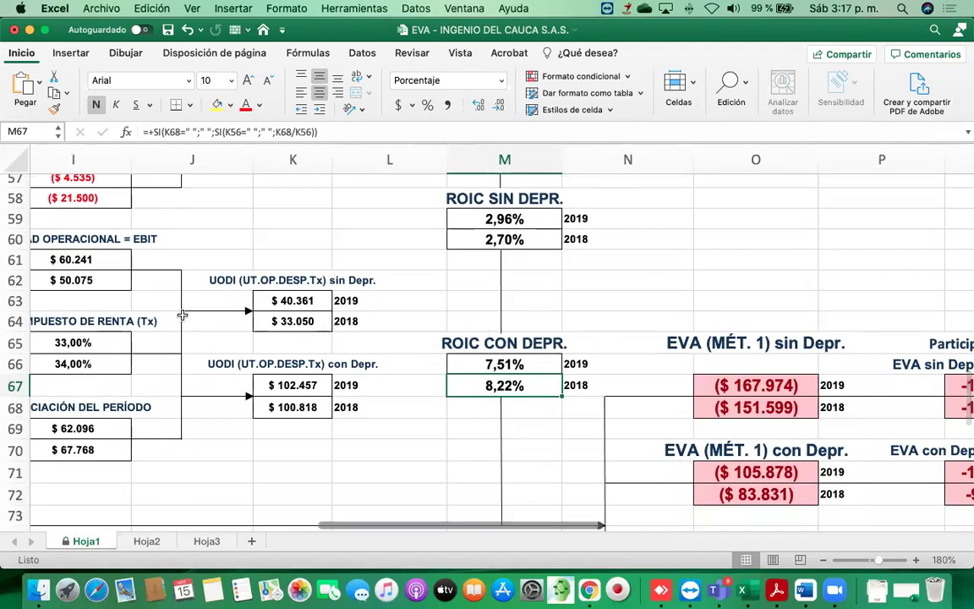
scroll(322, 363, "right", 4)
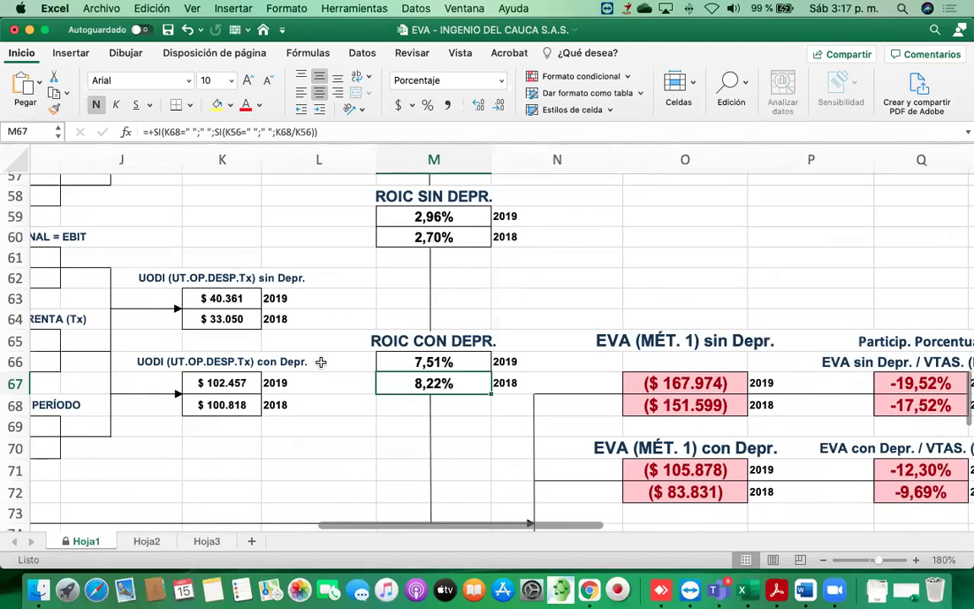
scroll(321, 363, "down", 1)
scroll(321, 363, "up", 2)
scroll(321, 362, "up", 6)
scroll(321, 361, "left", 2)
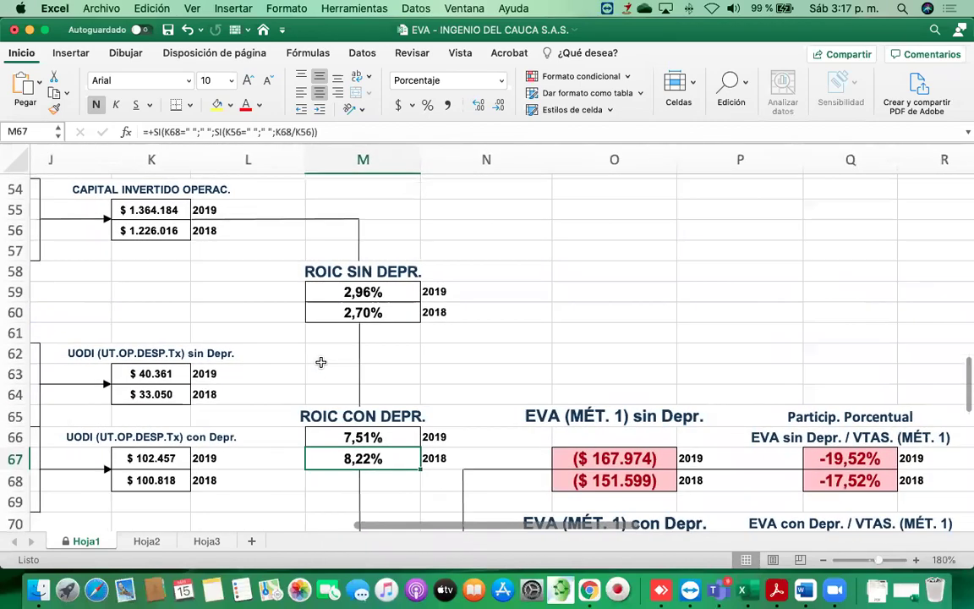
scroll(321, 362, "up", 4)
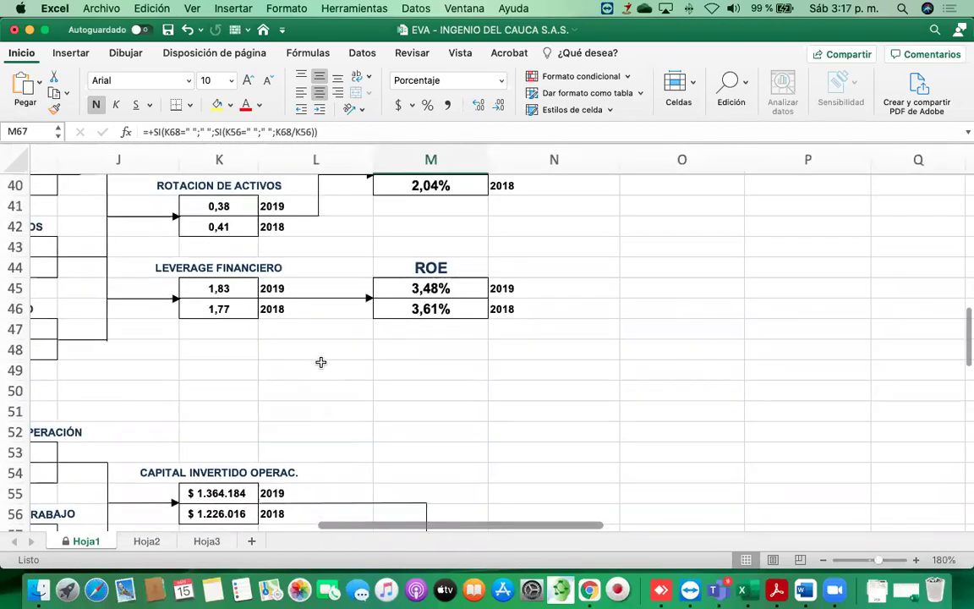
scroll(321, 362, "down", 8)
scroll(321, 362, "down", 5)
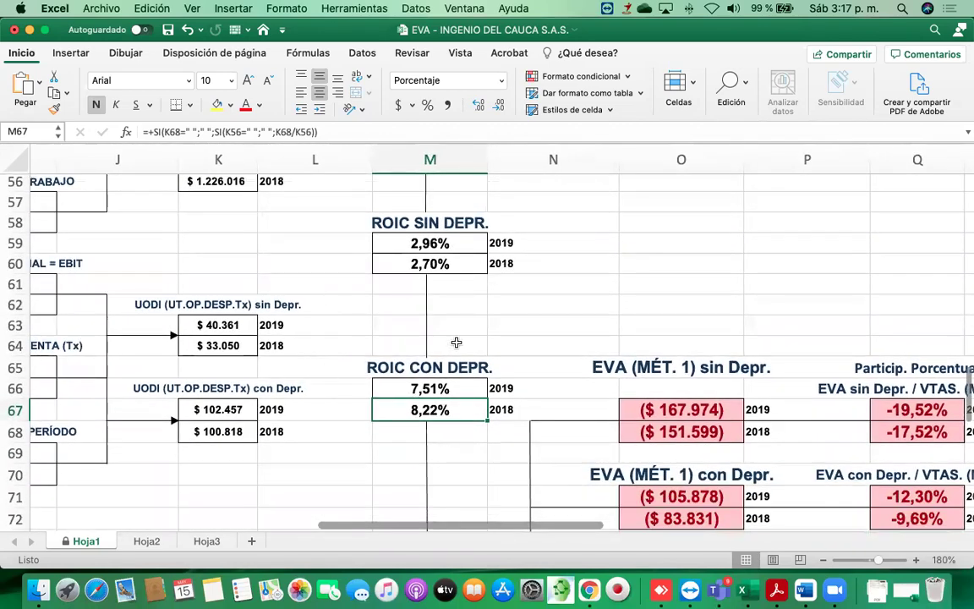
Revisit the MARGEN EBITDA, PRODUCT. CAPIT. NETO DE TRAB. and PALANCA DE CRECMTO. (PDC) blocks for 2019 and 2018.
scroll(423, 355, "up", 4)
scroll(423, 355, "left", 2)
scroll(423, 355, "up", 15)
scroll(423, 355, "left", 4)
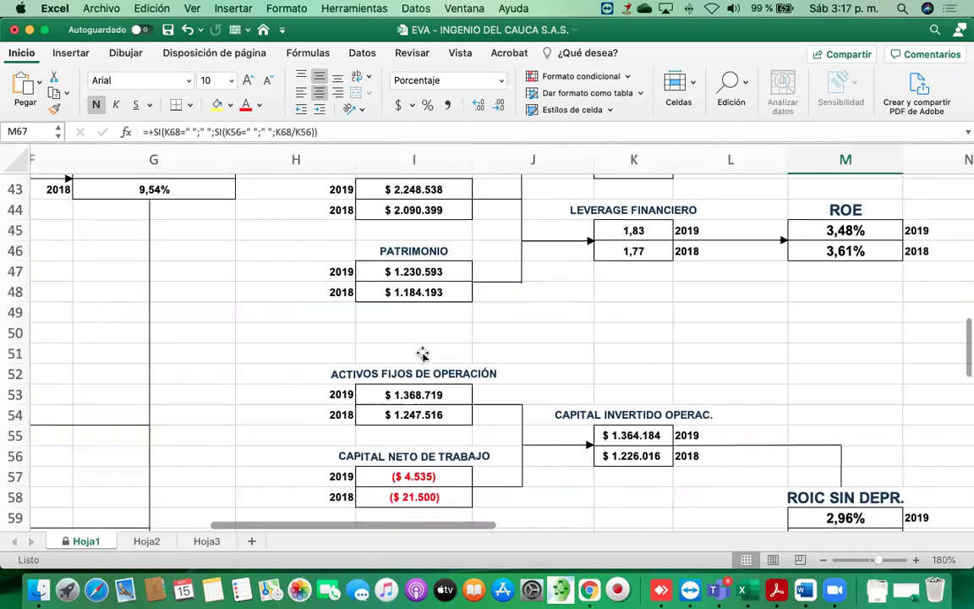
scroll(423, 355, "up", 8)
scroll(423, 356, "up", 6)
scroll(423, 355, "right", 1)
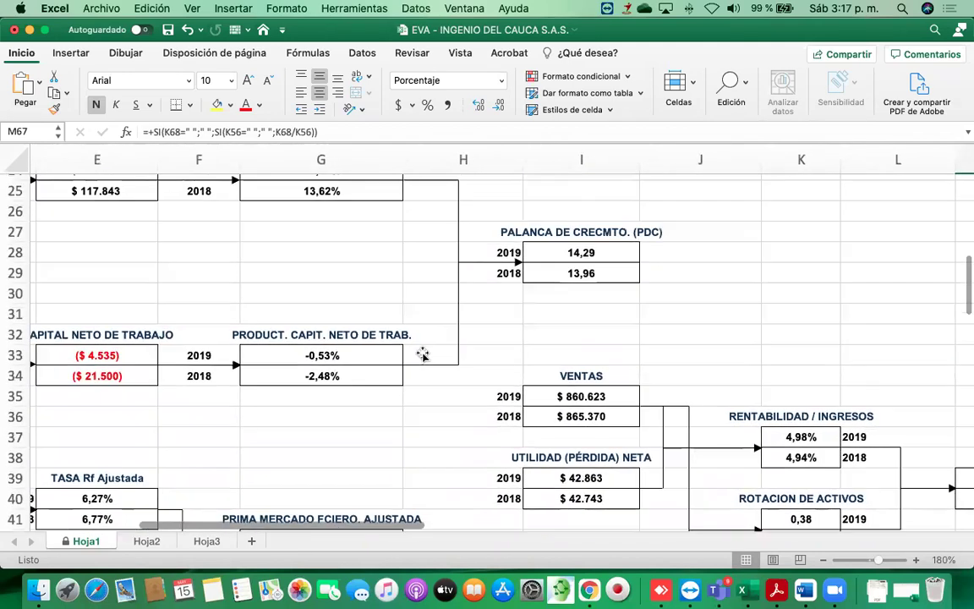
scroll(520, 288, "up", 1)
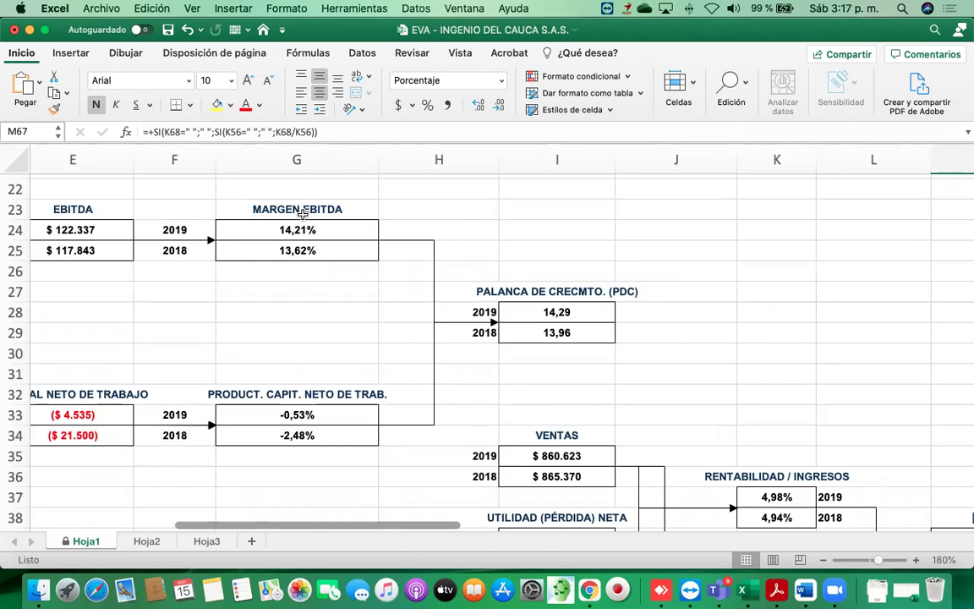
Recap the ROA, ROE, ROIC SIN DEPR. and ROIC CON DEPR. results in column M, ending at the EVA blocks.
scroll(310, 358, "down", 12)
scroll(310, 357, "right", 3)
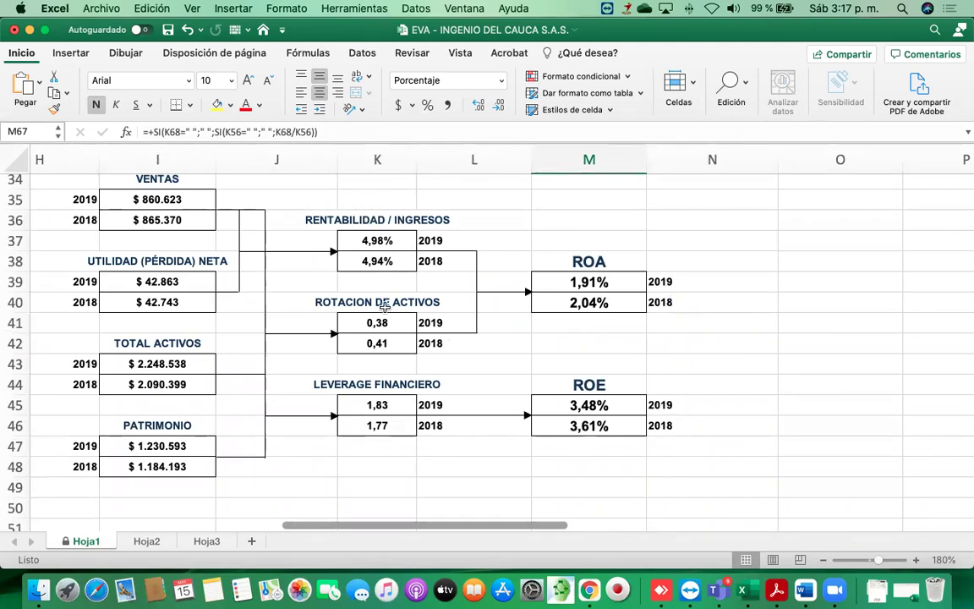
scroll(392, 310, "down", 10)
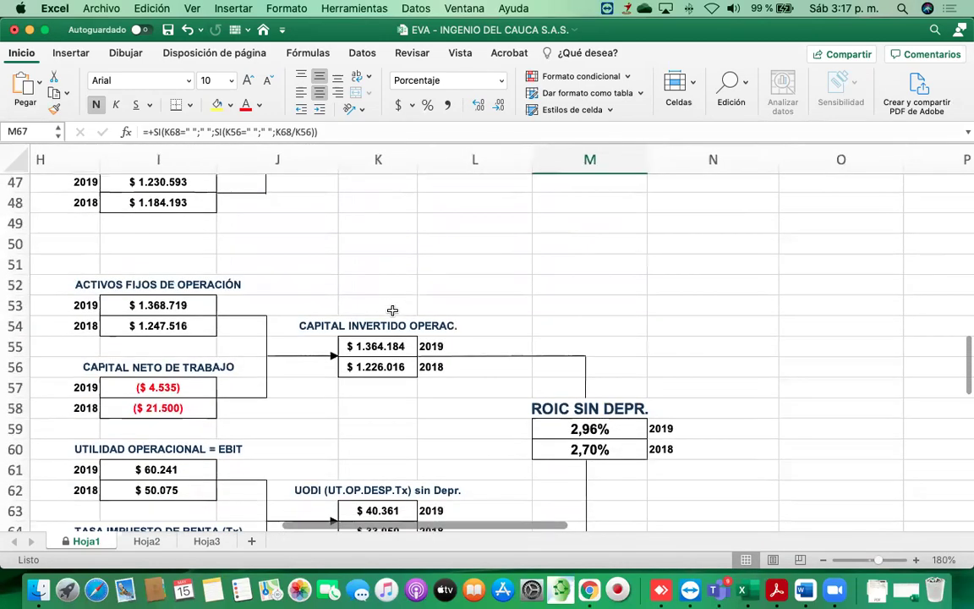
scroll(392, 310, "down", 6)
scroll(393, 311, "right", 3)
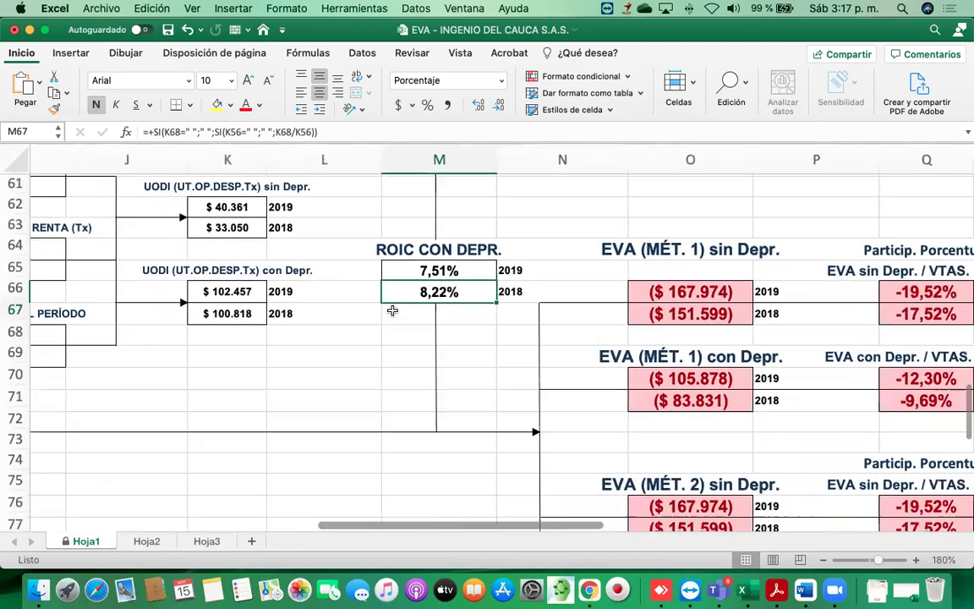
scroll(392, 311, "up", 2)
scroll(392, 310, "left", 2)
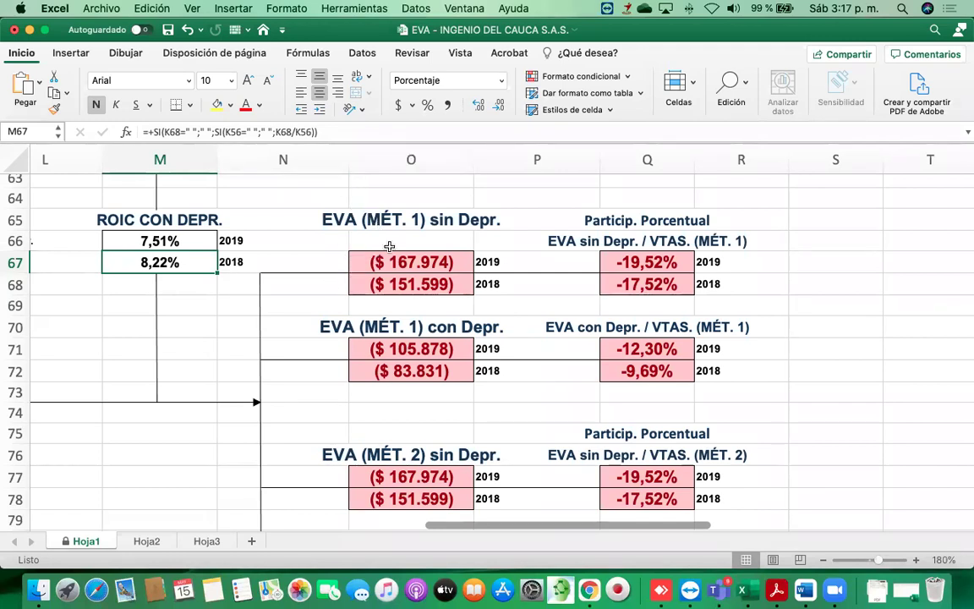
Examine the EVA (MÉT. 1) sin Depr. block at O65 against the EVA (MÉT. 2) sin Depr. block at O76.
scroll(390, 246, "down", 2)
scroll(389, 246, "right", 2)
scroll(348, 237, "up", 2)
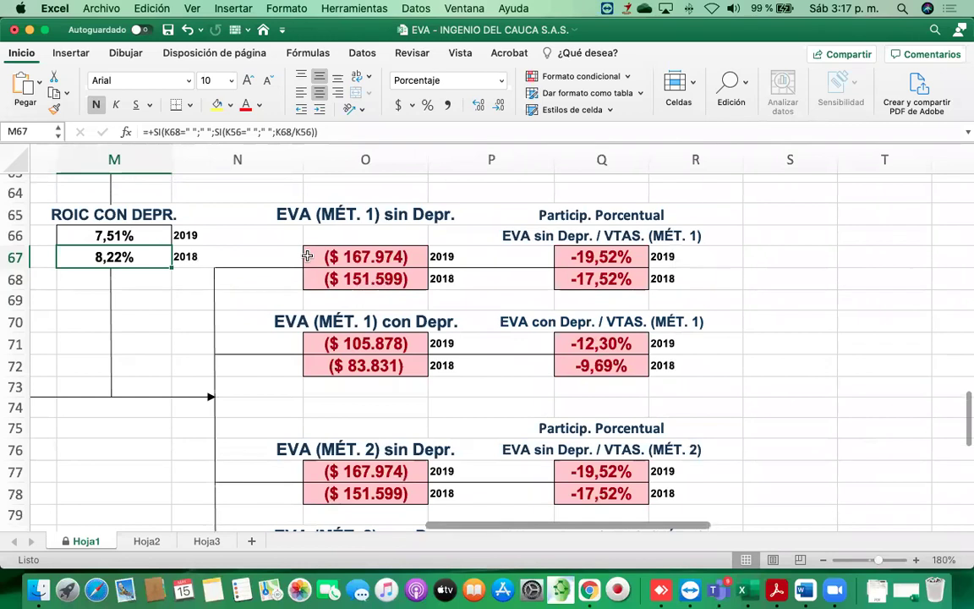
left_click(294, 215)
left_click(342, 215)
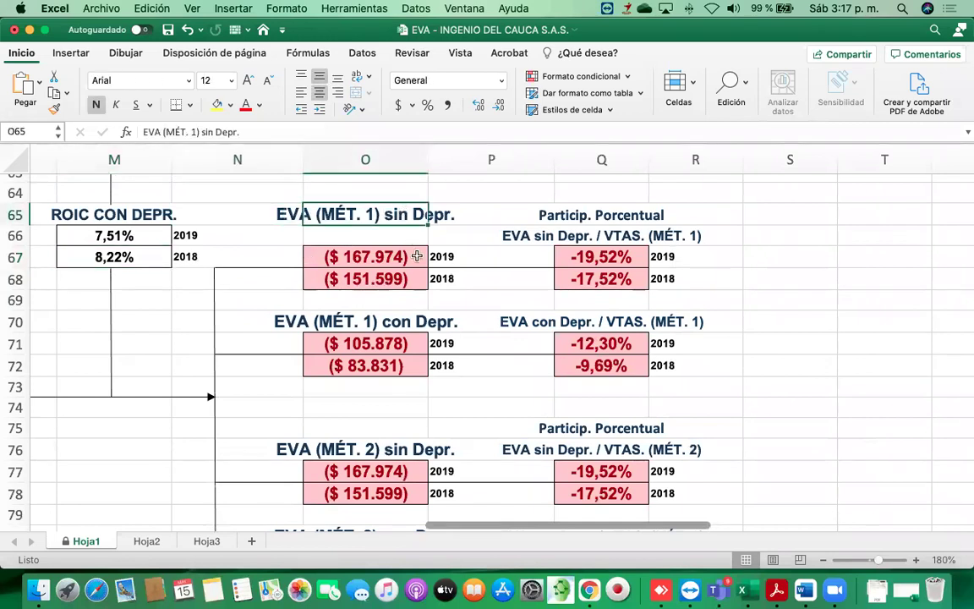
scroll(417, 256, "down", 3)
left_click(319, 250)
scroll(319, 250, "up", 3)
left_click(348, 199)
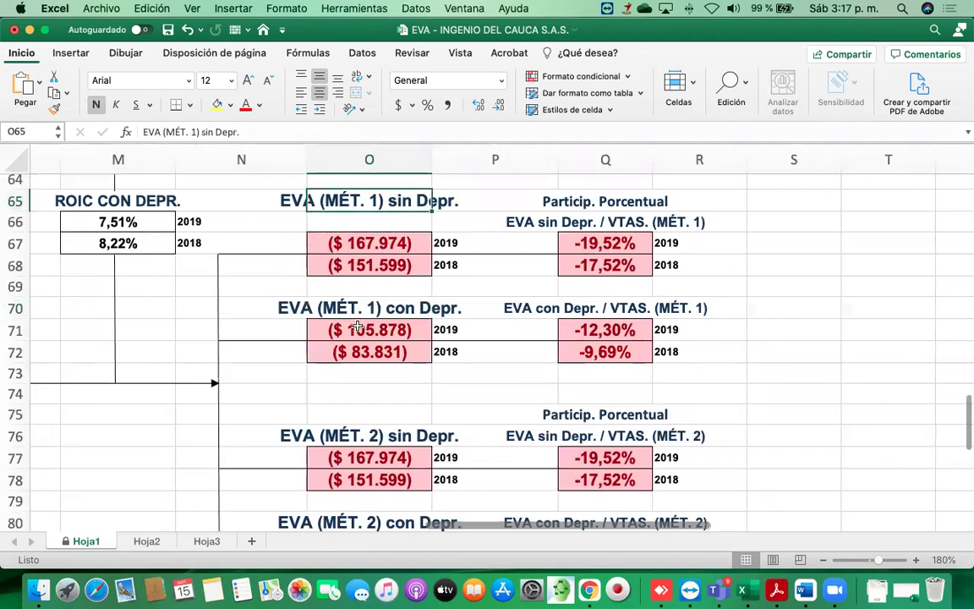
scroll(357, 328, "down", 2)
left_click(359, 400)
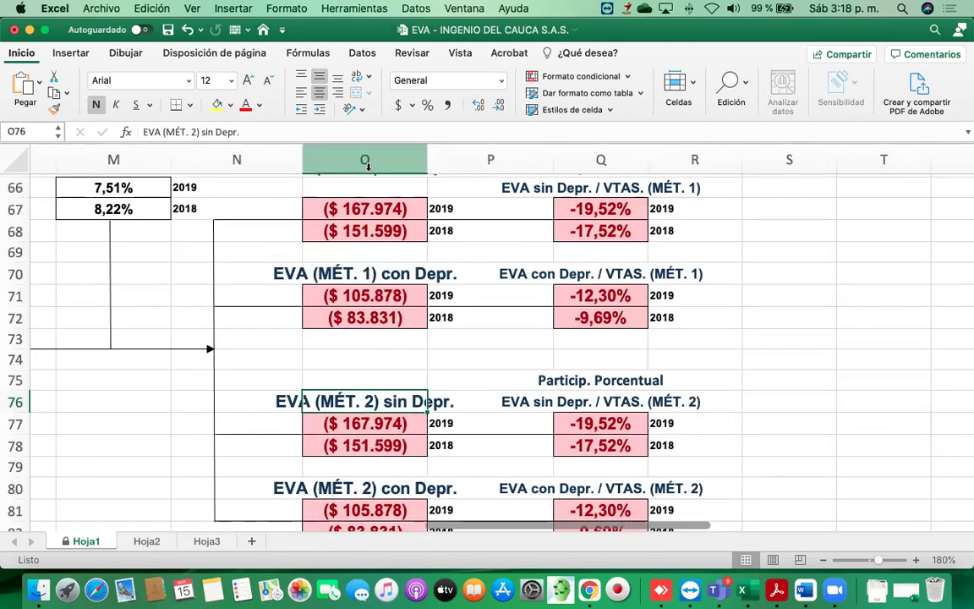
Check the 2019 EVA con Depr. in O71 and compare the 2019 EVA sin Depr. between method 1 in O67 and method 2 in O77.
scroll(321, 224, "up", 2)
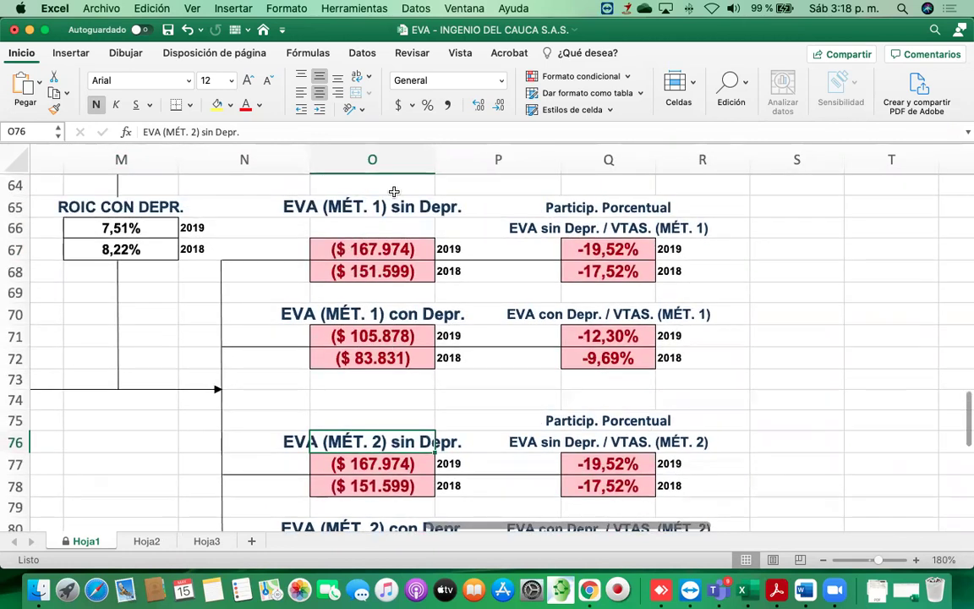
left_click(377, 337)
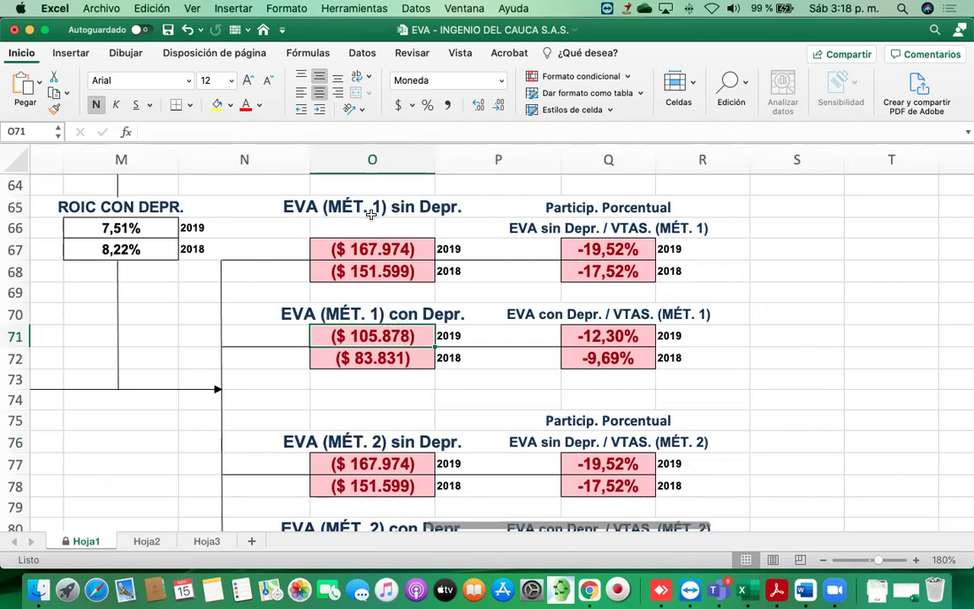
left_click(365, 247)
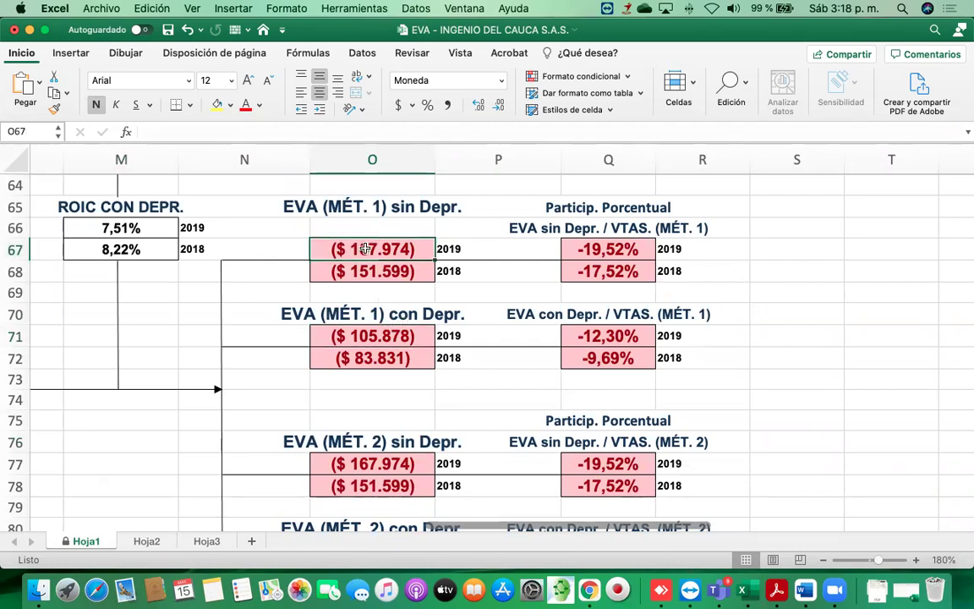
scroll(382, 265, "down", 2)
left_click(383, 417)
scroll(334, 347, "up", 3)
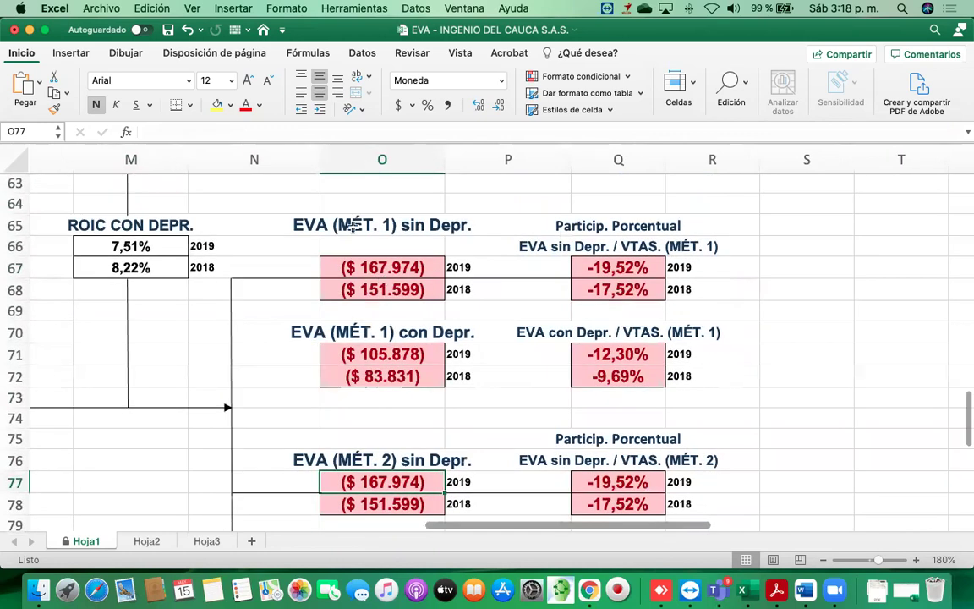
left_click(377, 272)
scroll(381, 272, "down", 2)
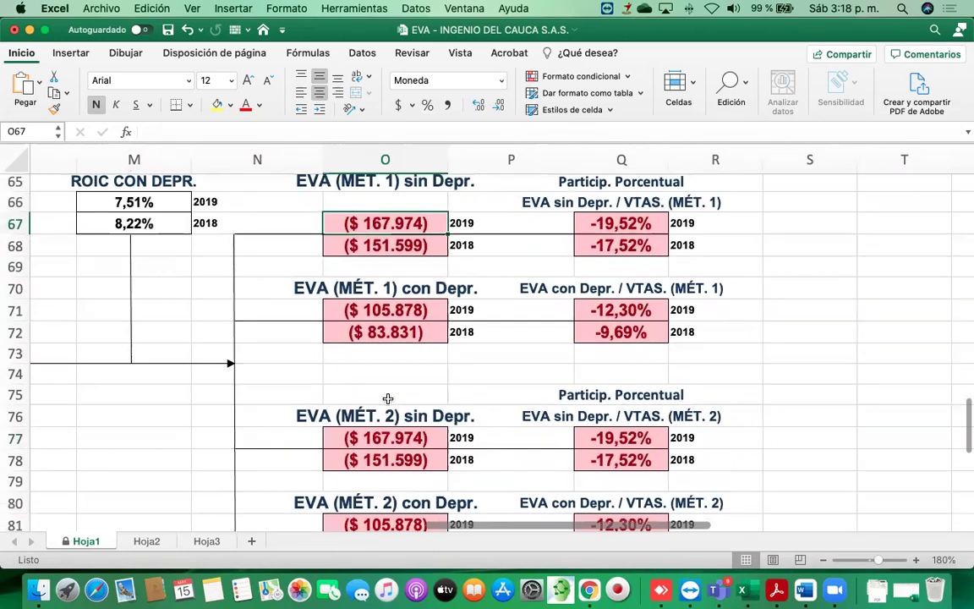
left_click(399, 432)
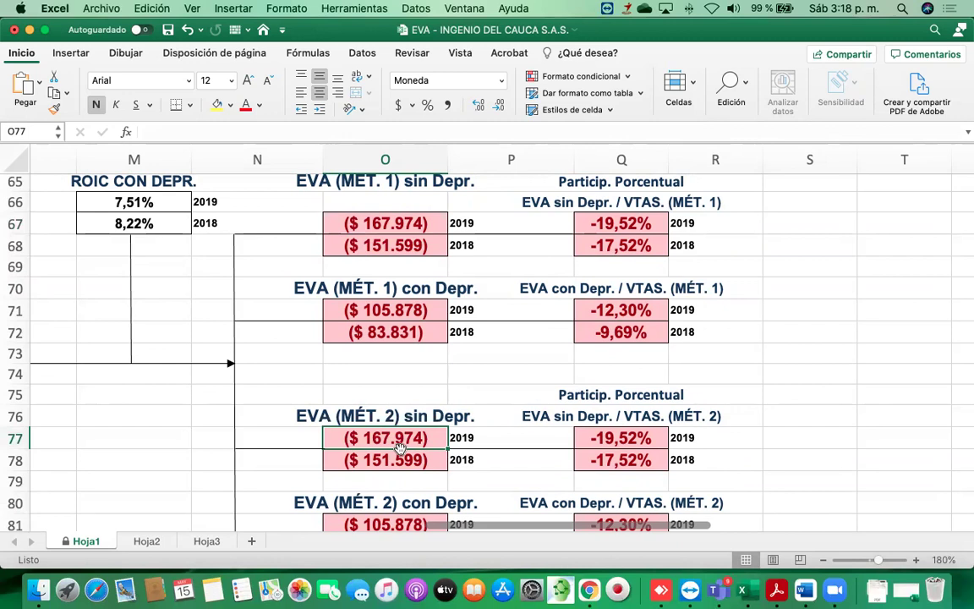
Compare both methods for the 2018 EVA sin Depr. in O68 and O78 and the 2019 EVA con Depr. in O71 and O81.
left_click(378, 250)
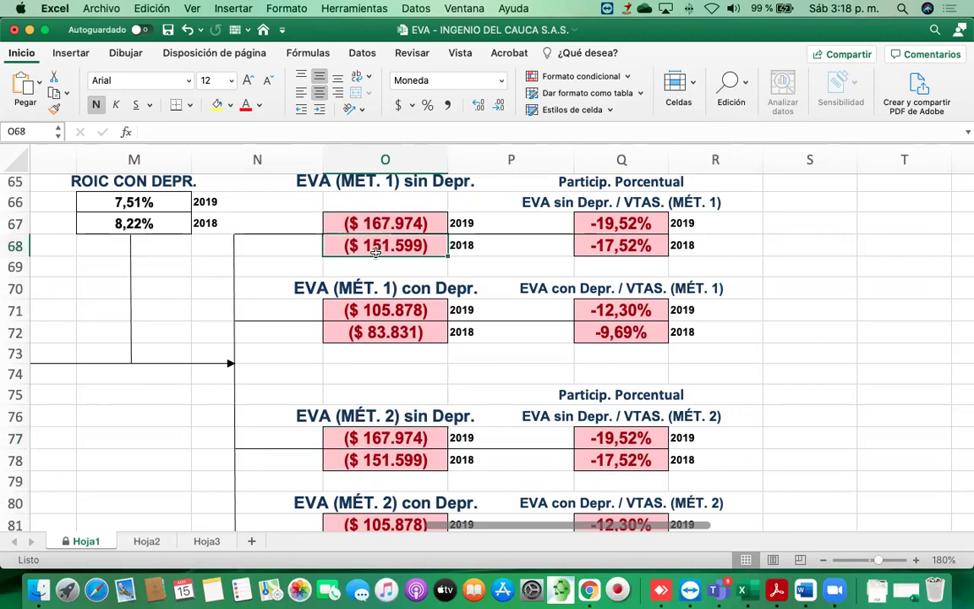
left_click(385, 458)
scroll(385, 338, "down", 3)
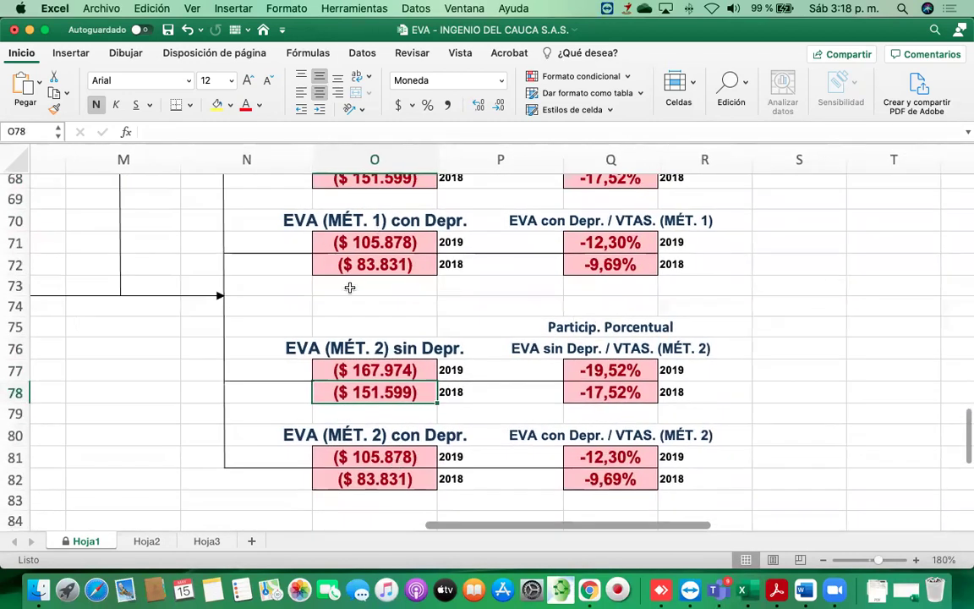
left_click(342, 239)
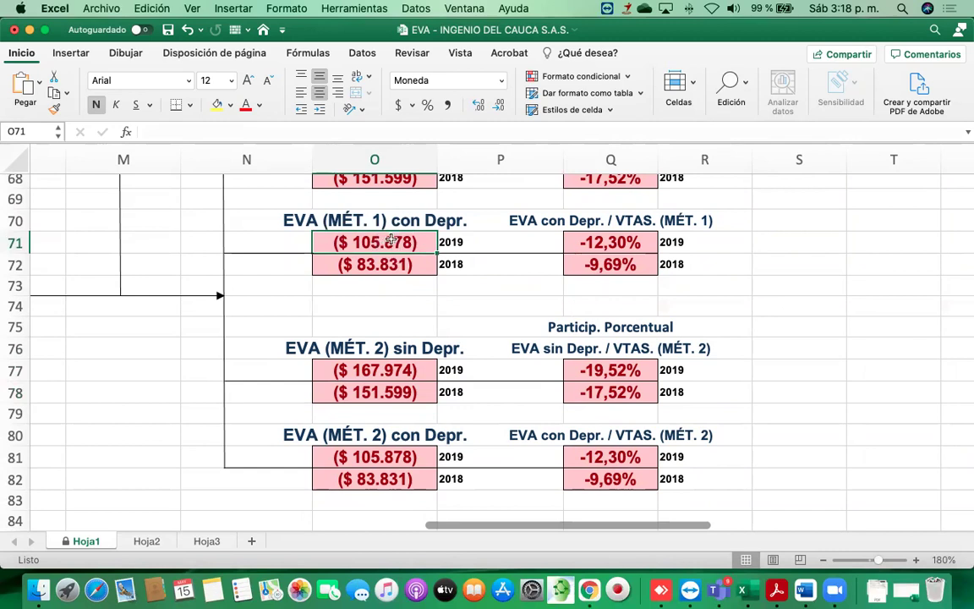
left_click(377, 457)
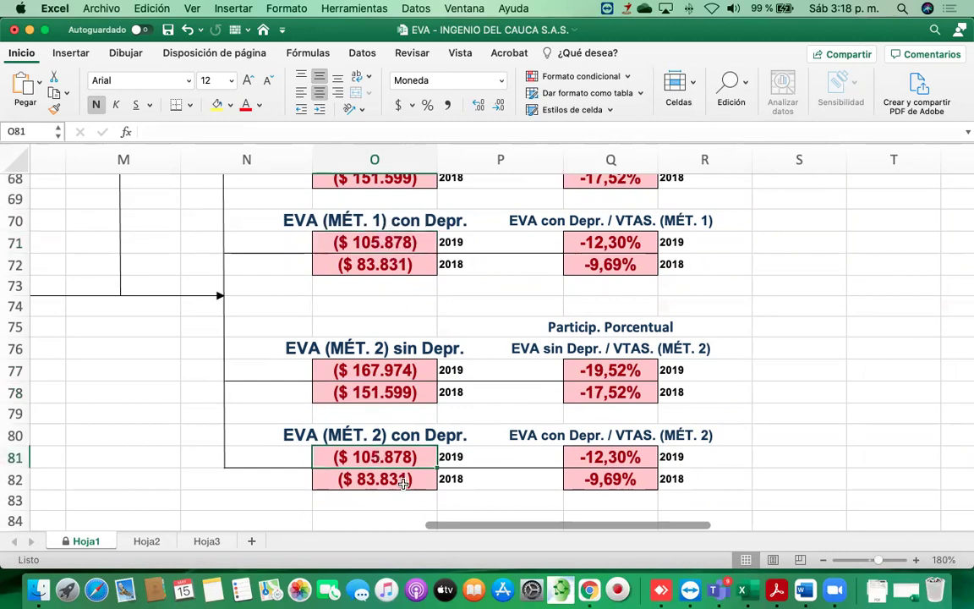
left_click(399, 241)
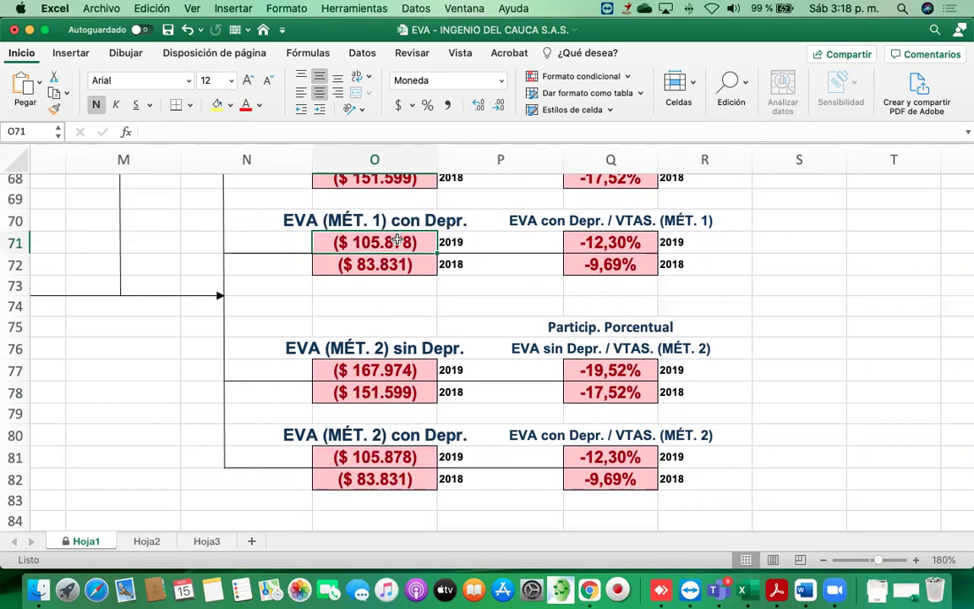
Review the 2019 and 2018 EVA (MÉT. 1) sin Depr. values in O67:O68.
scroll(397, 239, "up", 3)
left_click(402, 228)
left_click(394, 251)
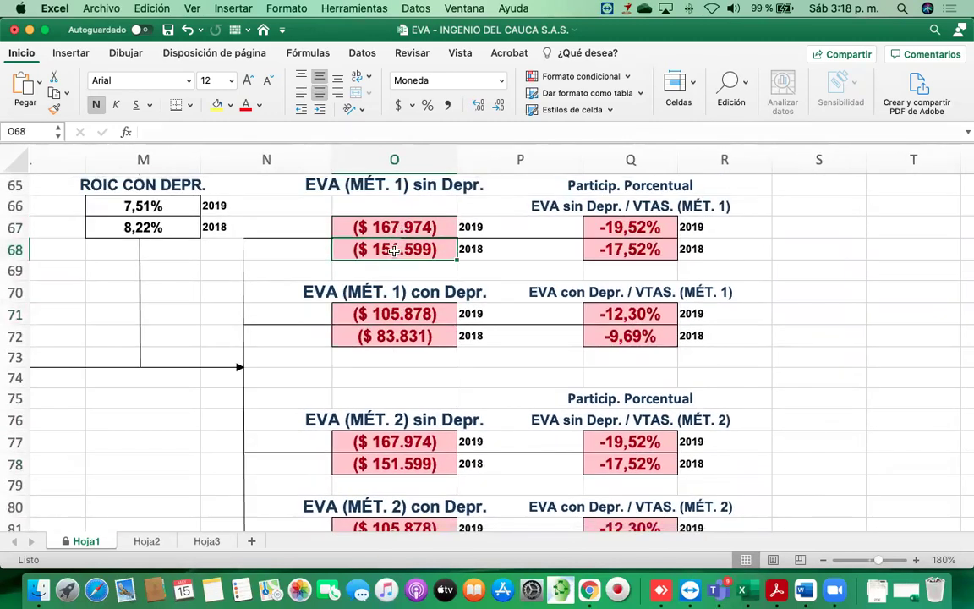
left_click_drag(403, 221, 403, 248)
left_click(403, 249)
scroll(403, 249, "left", 2)
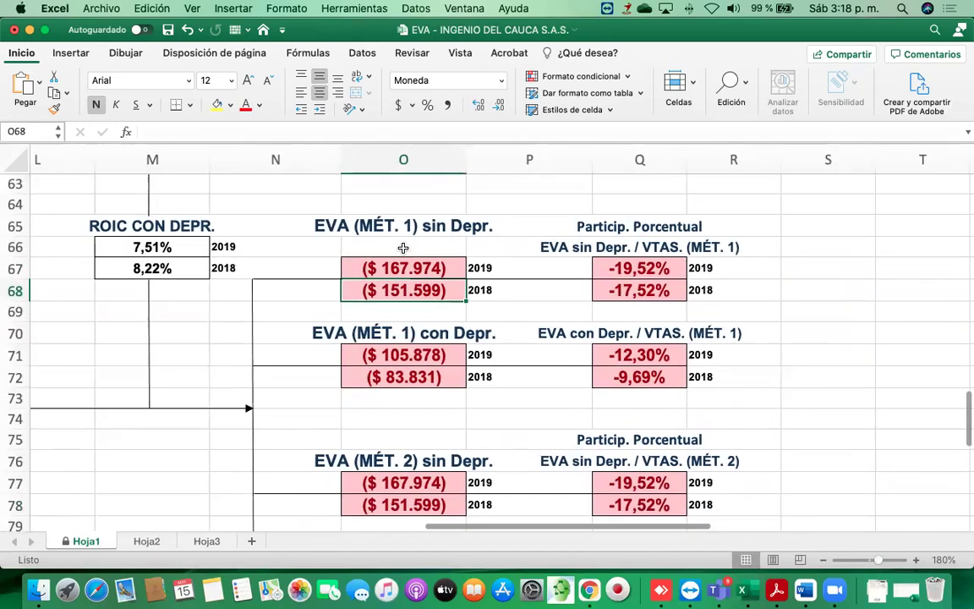
Remove the protection from sheet Hoja1 by entering the sheet password.
scroll(404, 248, "down", 5)
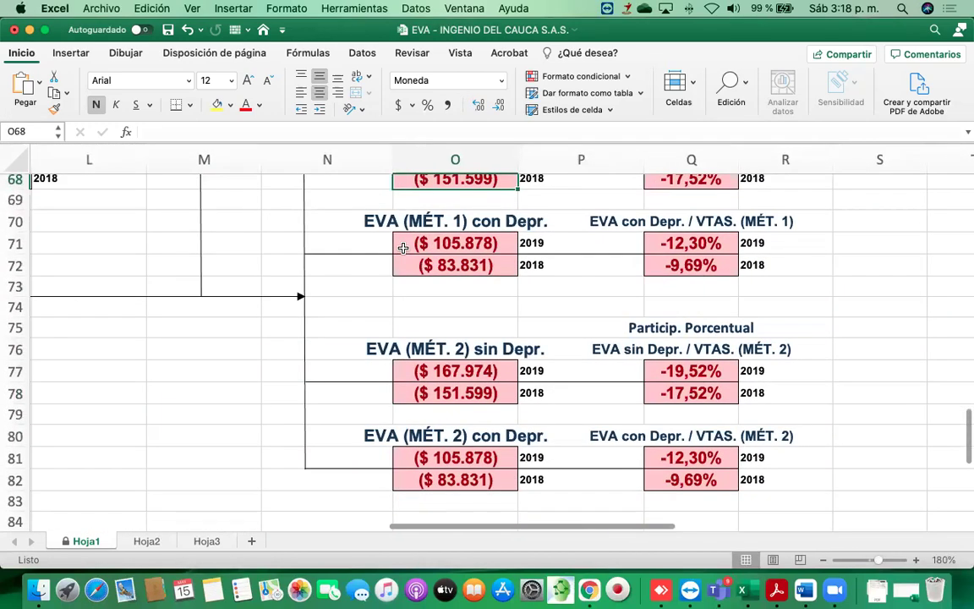
scroll(403, 247, "left", 3)
scroll(404, 248, "left", 3)
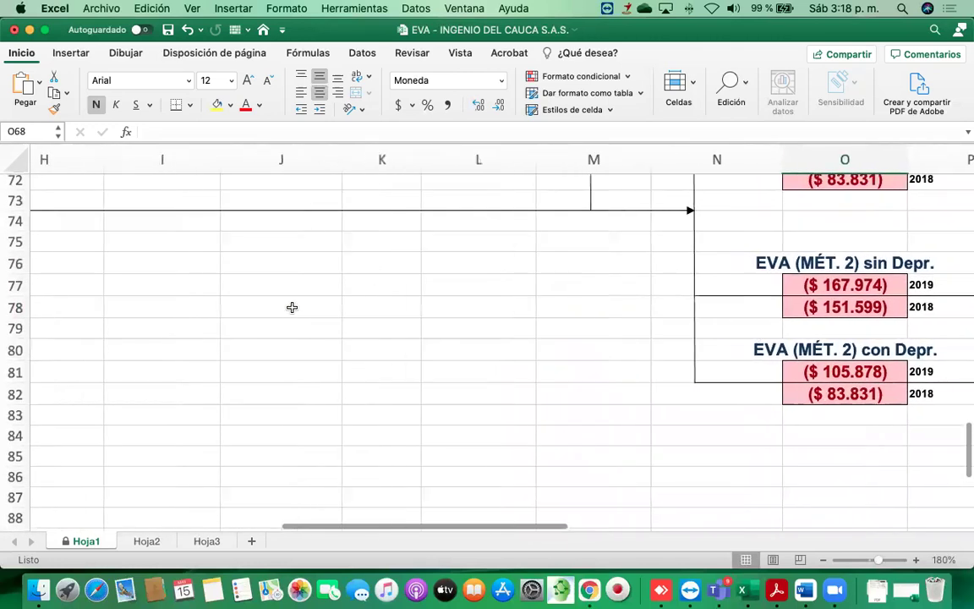
left_click(260, 259)
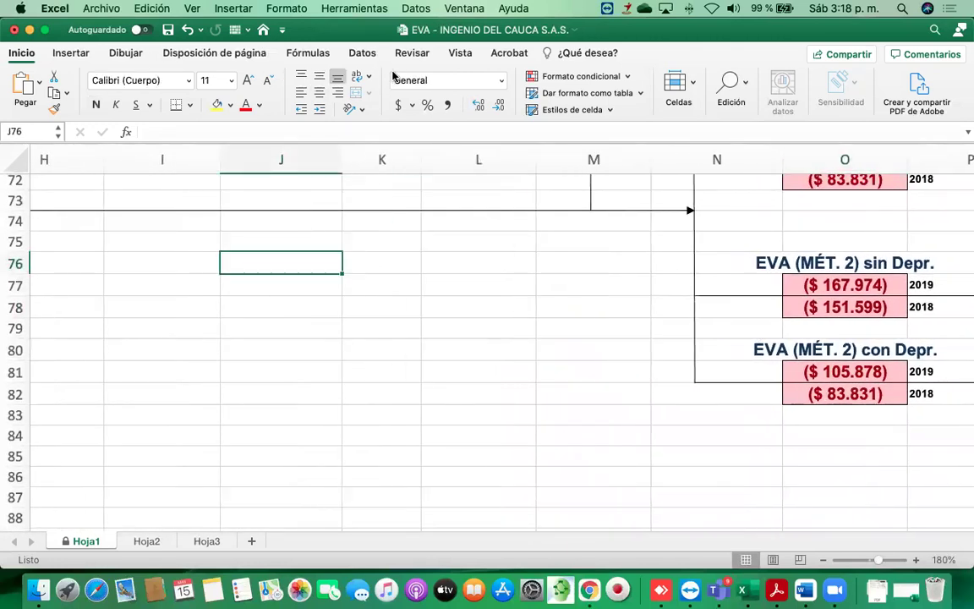
left_click(416, 53)
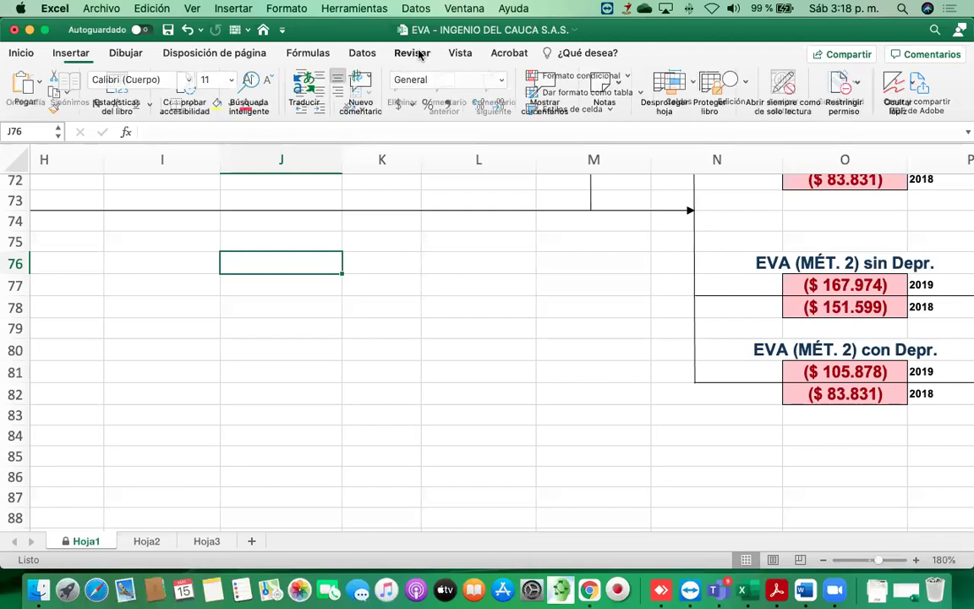
left_click(668, 88)
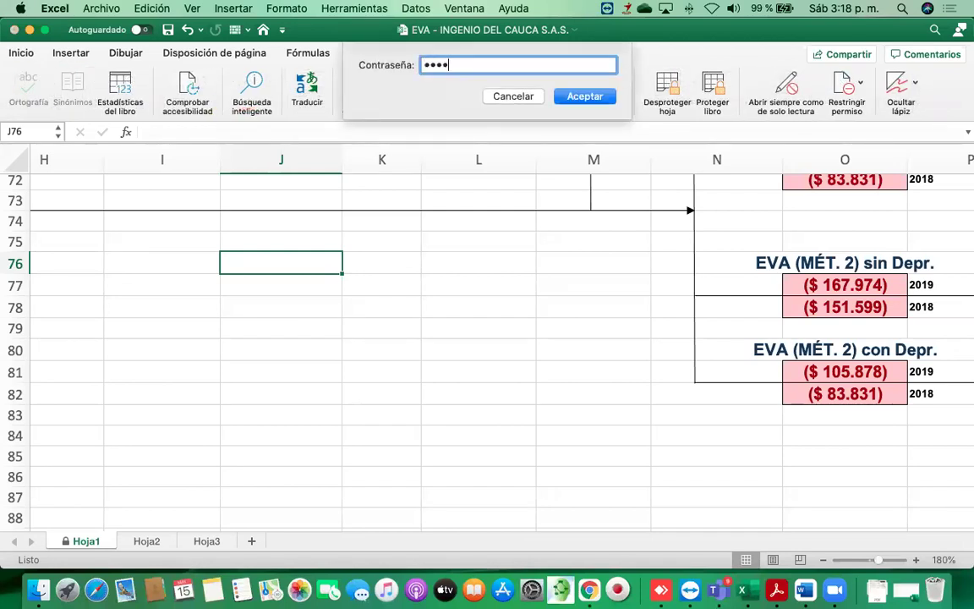
key("Return")
Start the written EVA formula in empty cell I76 with the text "EVA =" and consult the capital invertido and UODI blocks for its terms.
left_click(280, 285)
left_click(161, 263)
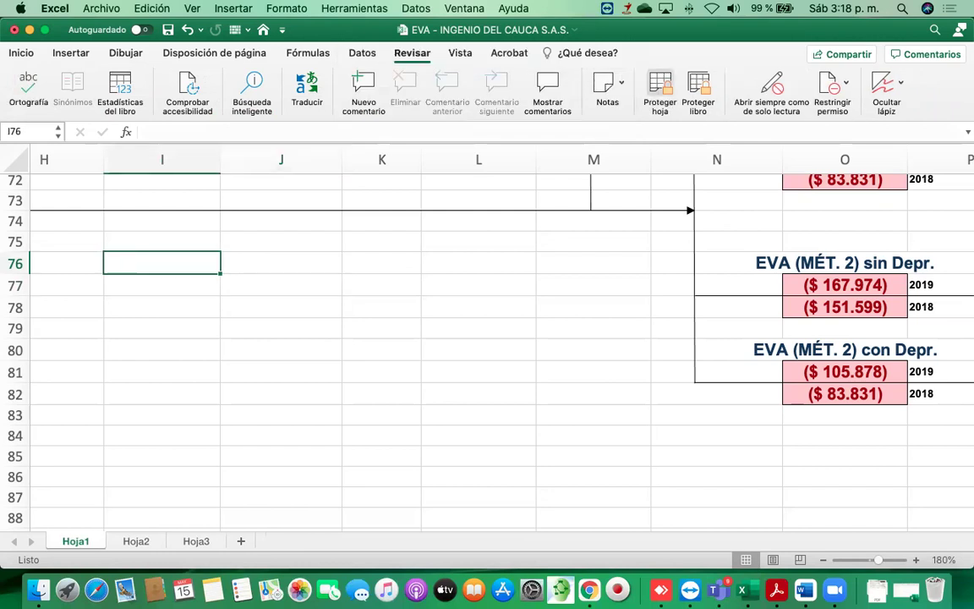
type("EVA")
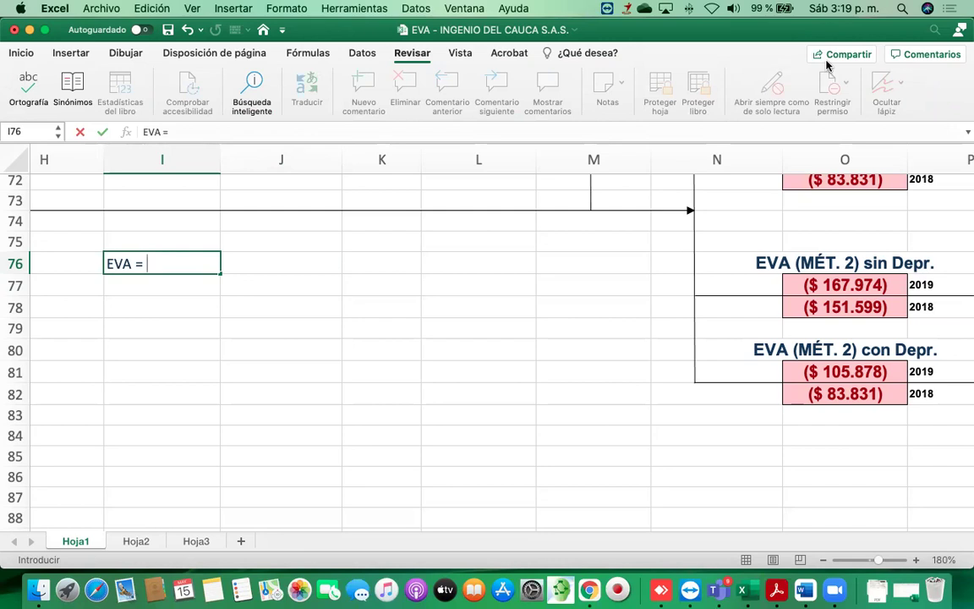
type(" =")
scroll(436, 270, "up", 10)
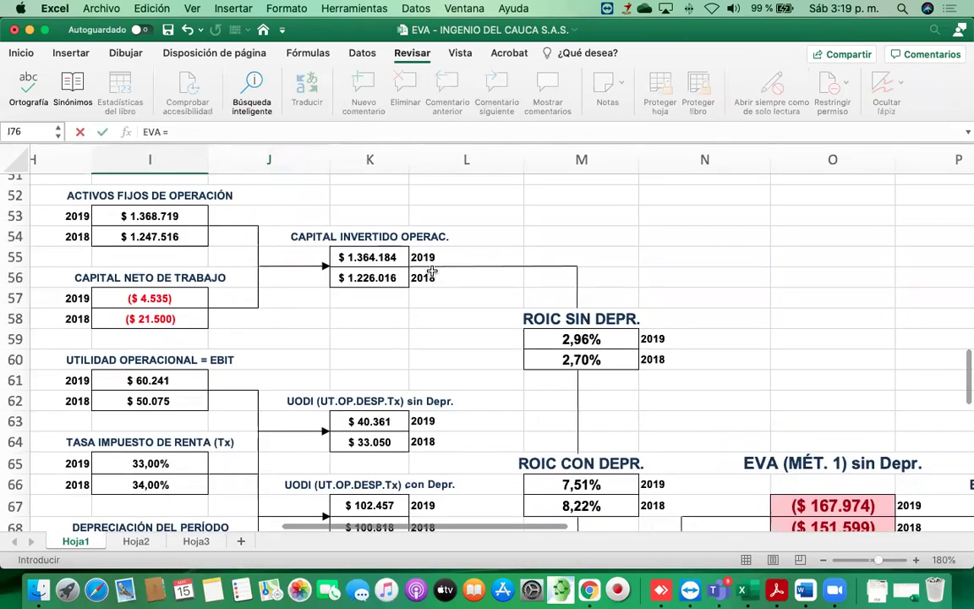
Complete the text formula in cell I76 as "EVA = Capital invert. en operac. X (ROIC - WACC)".
scroll(433, 227, "down", 10)
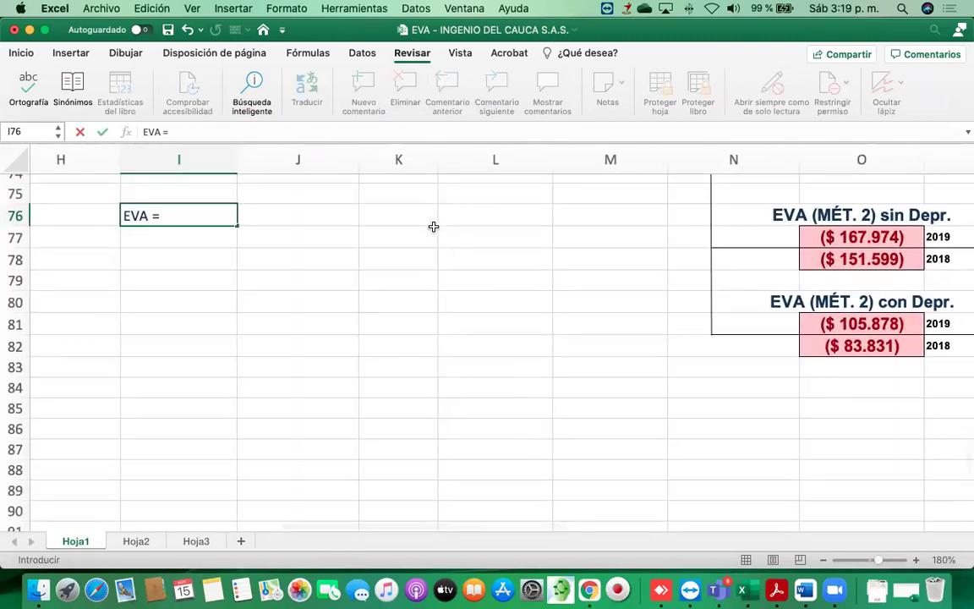
type("pit")
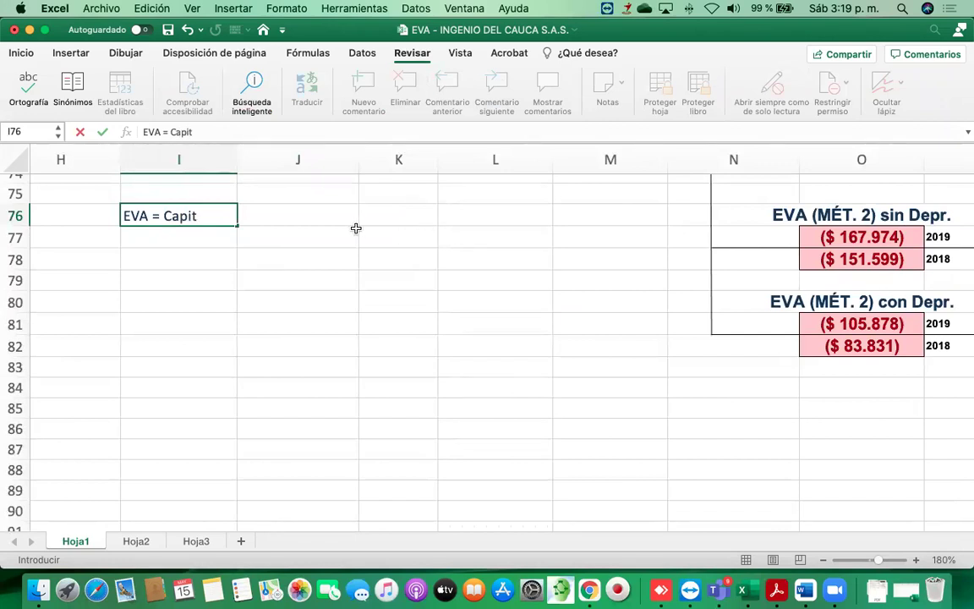
type("al invert. En ooer")
key("BackSpace")
key("BackSpace")
key("BackSpace")
key("BackSpace")
key("BackSpace")
key("BackSpace")
type("en")
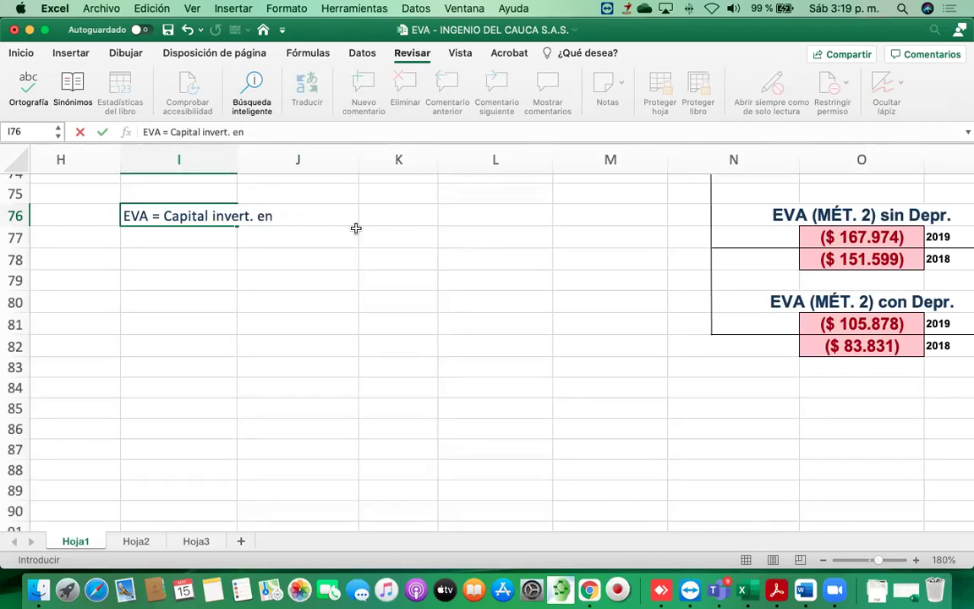
type(" operac. X")
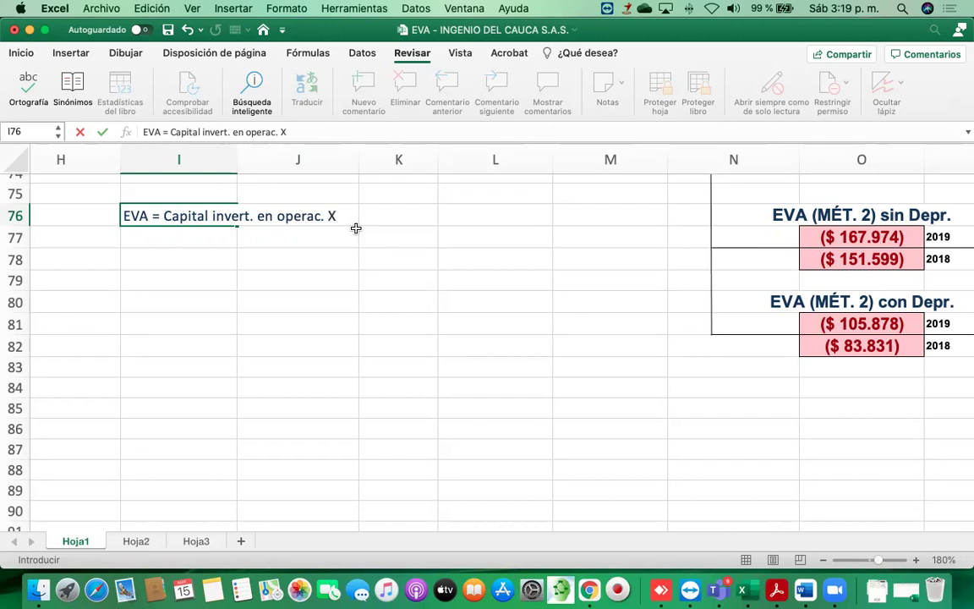
type(" (ROIC - WA")
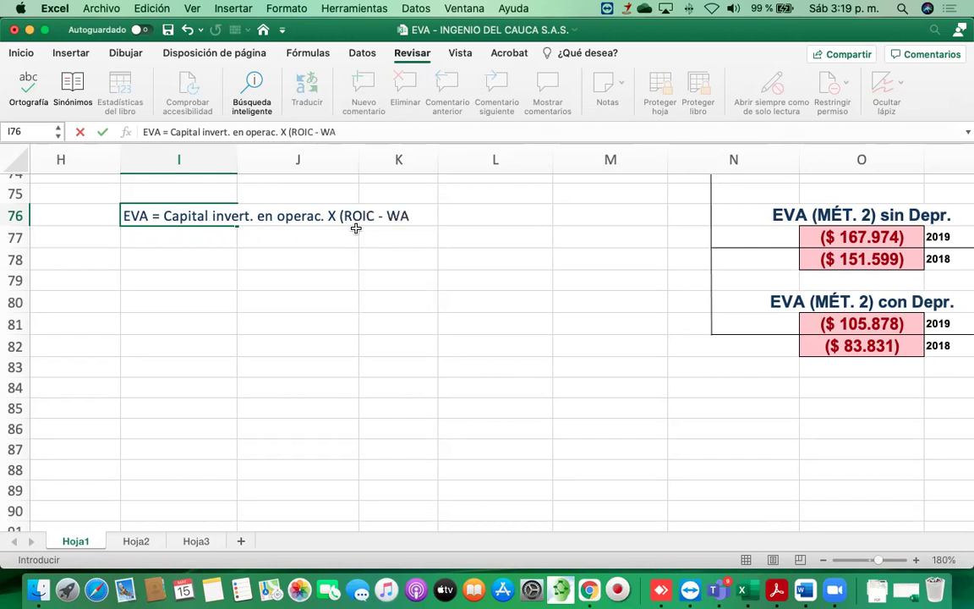
type("CC)")
key("Return")
Label the first EVA formula "Método 1" in cell L76.
left_click(487, 222)
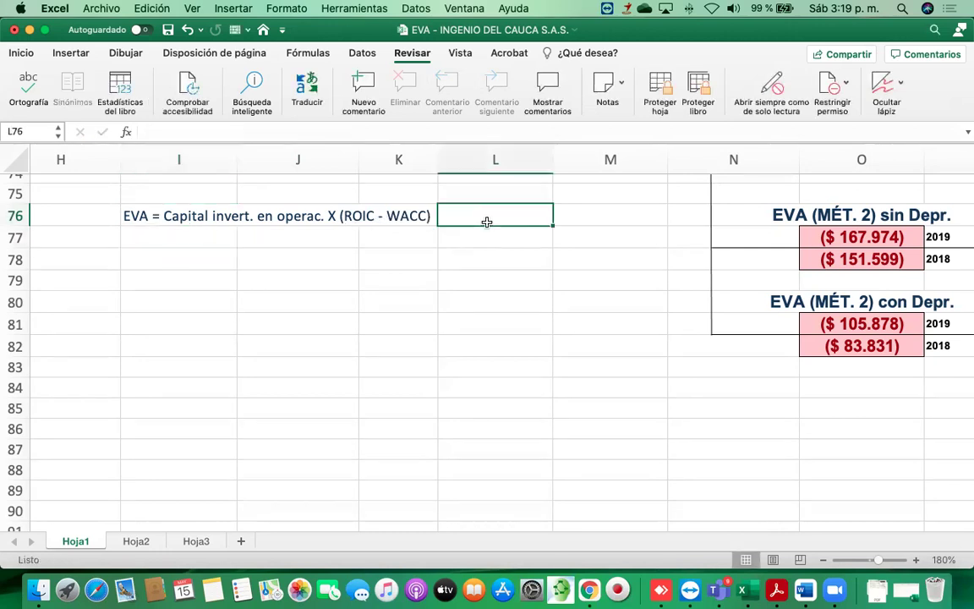
type("Método")
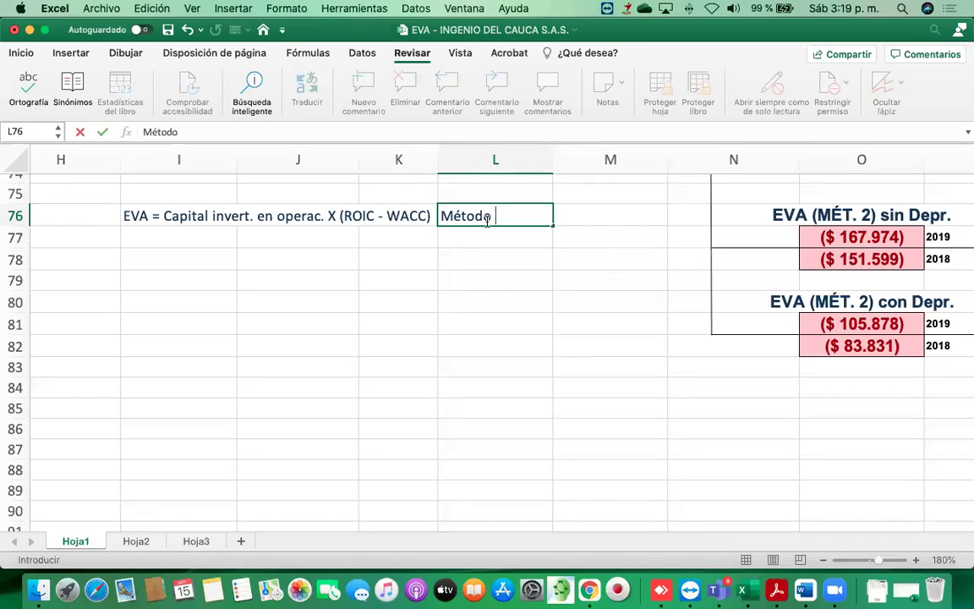
type(" 1")
key("Return")
Write the second text formula "EVA = ROIC - WACC X Capital invertido en oper." in cell I77.
key("Return")
key("Left")
key("Up")
key("Left")
key("Left")
type("E")
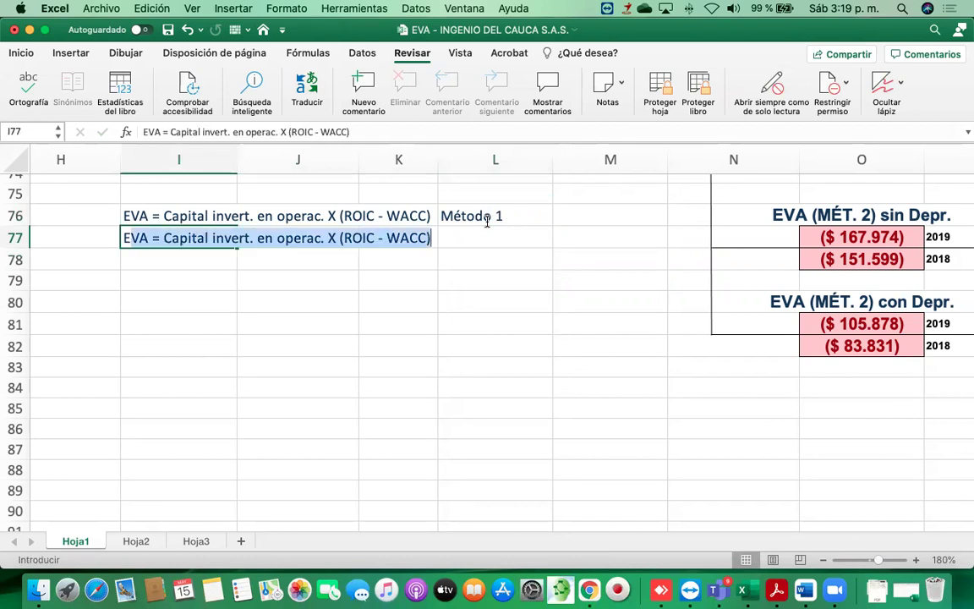
type("VA = ")
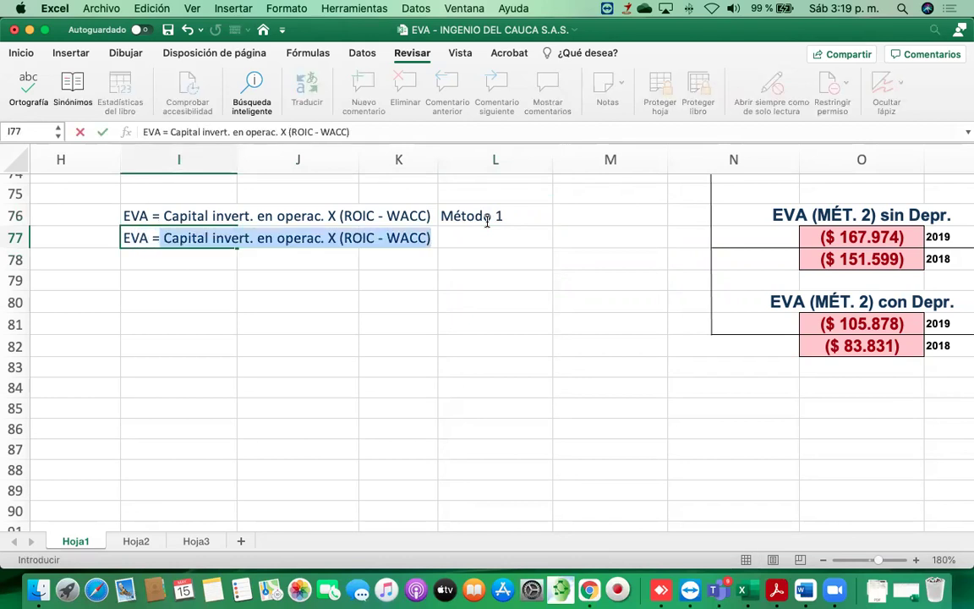
type("R")
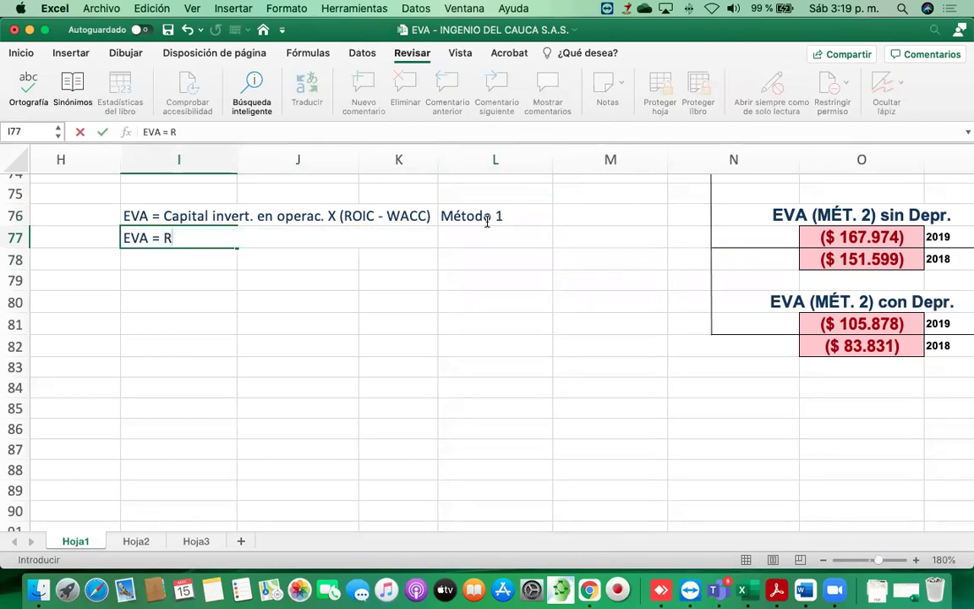
type("OIC - WACC ")
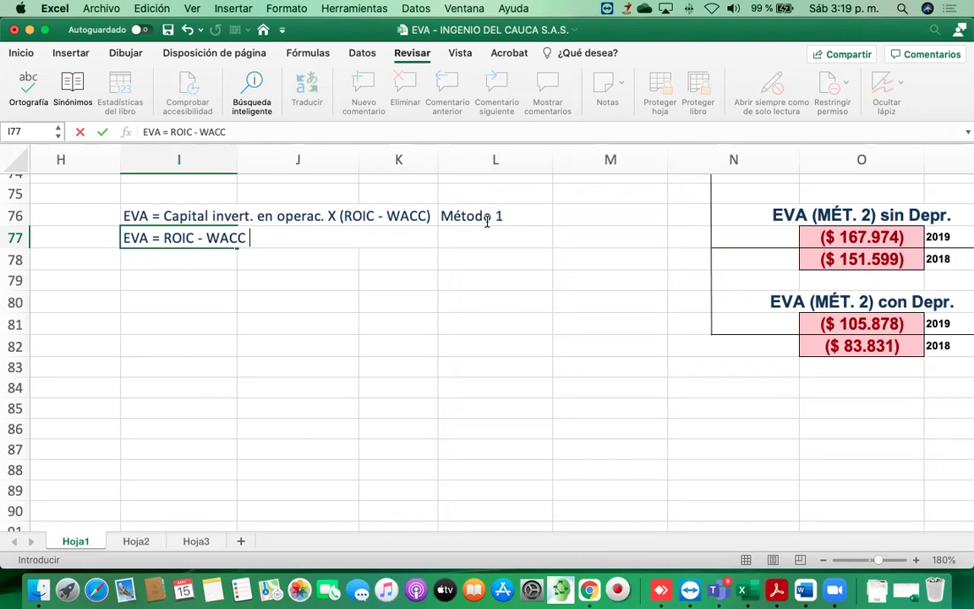
type("X Ca")
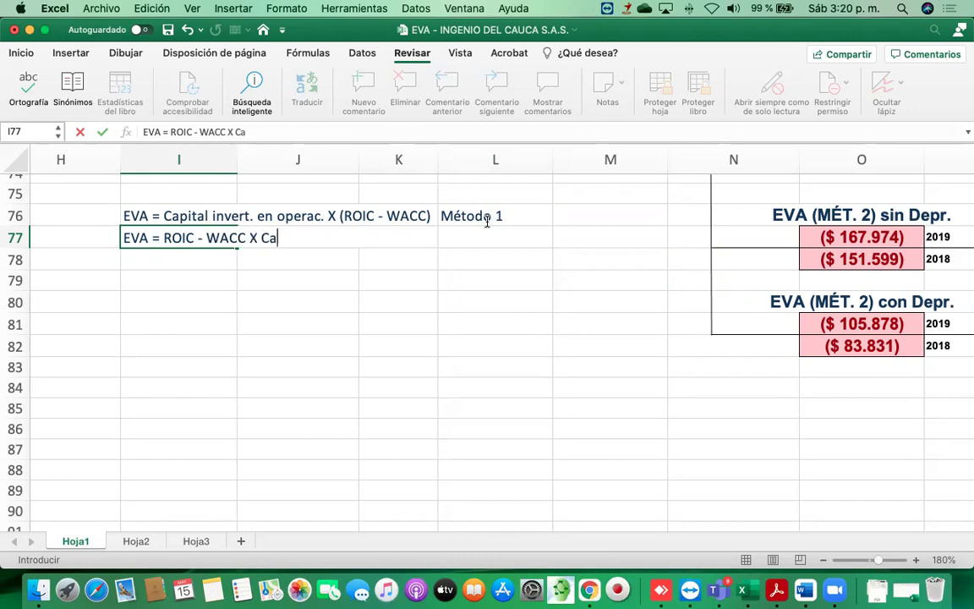
type("pital inver")
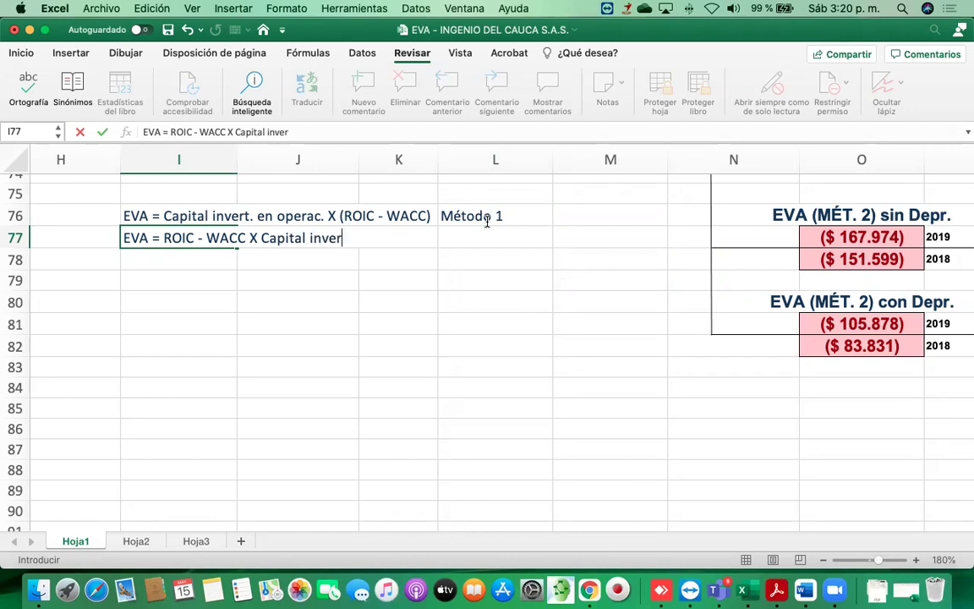
type("tido en oper.")
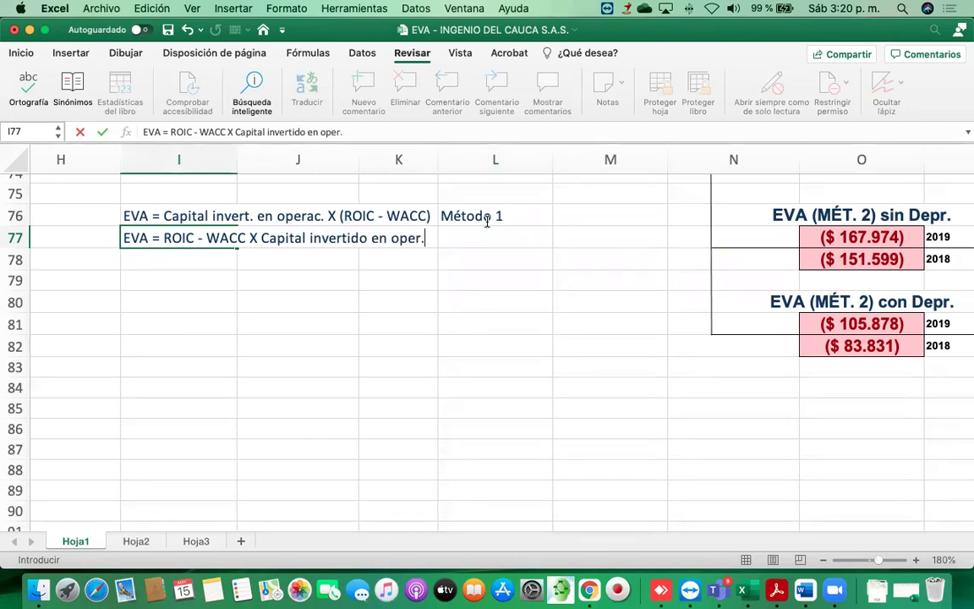
key("Return")
Label the second EVA formula "Método 2" in cell L77.
key("Up")
key("Right")
key("Right")
key("Right")
type("M")
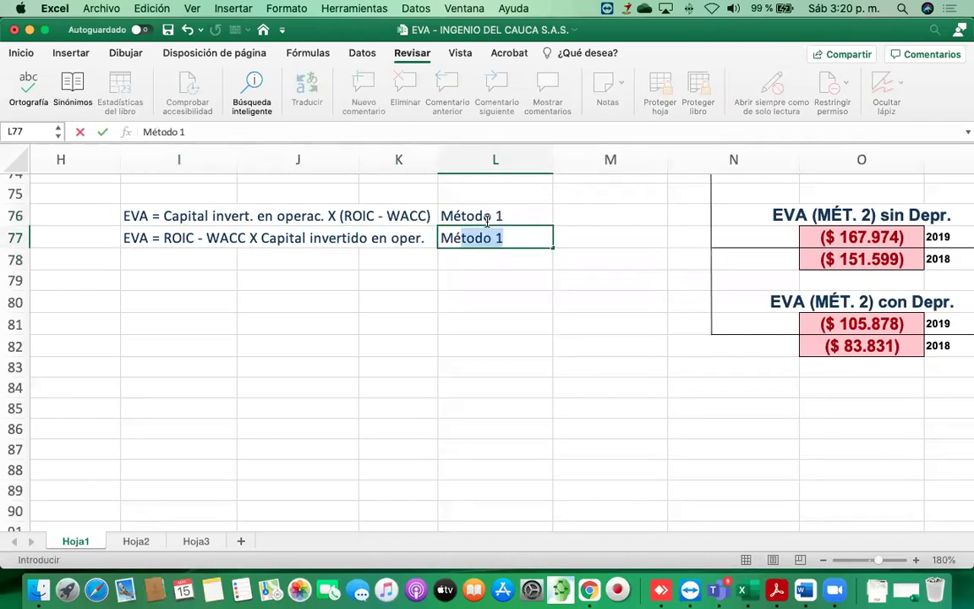
left_click(487, 218)
key("Down")
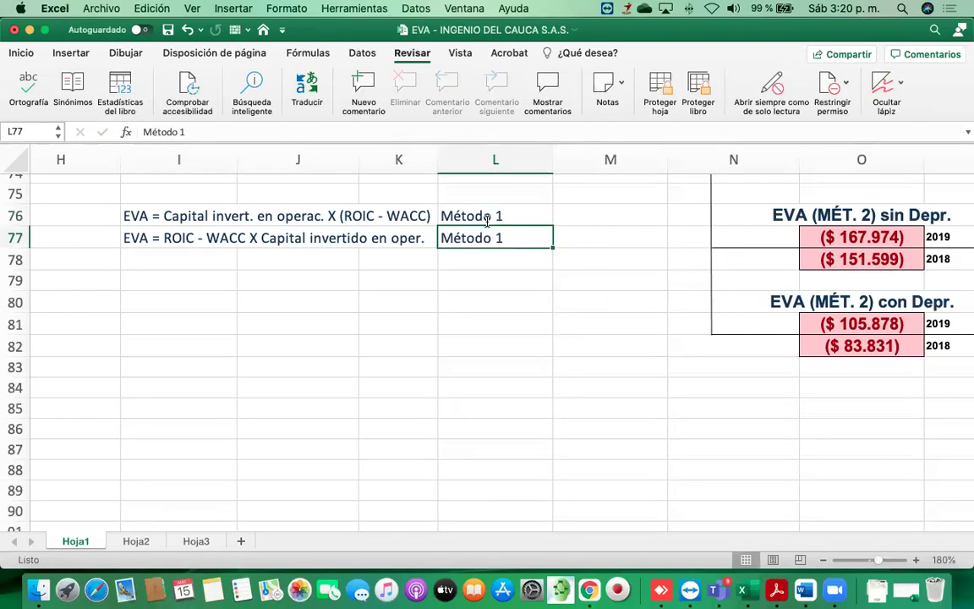
left_click(222, 134)
key("BackSpace")
type("2")
key("Return")
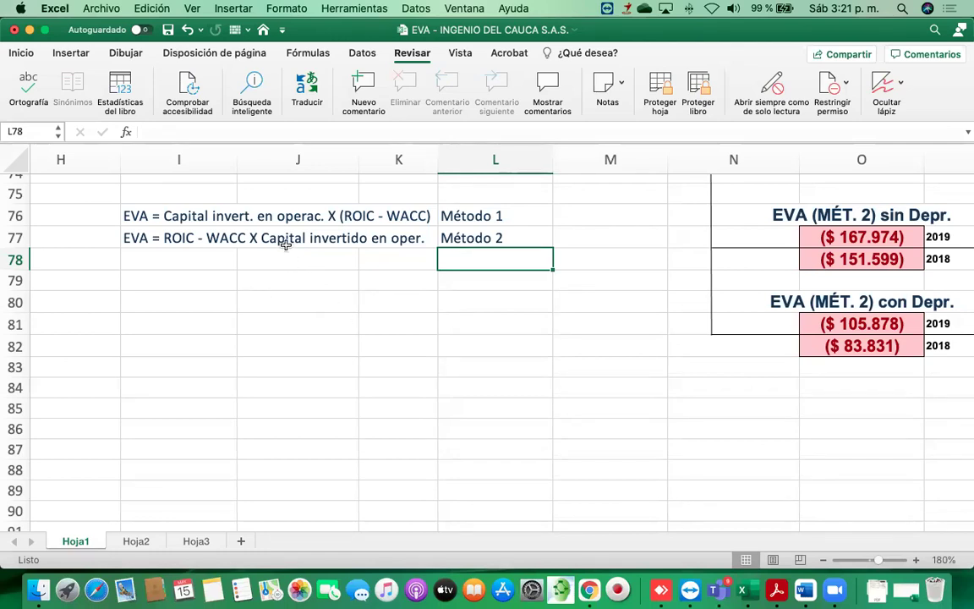
Write the text formula "ROIC = UODI / Capital invertido en operac." in cell I79.
left_click(181, 287)
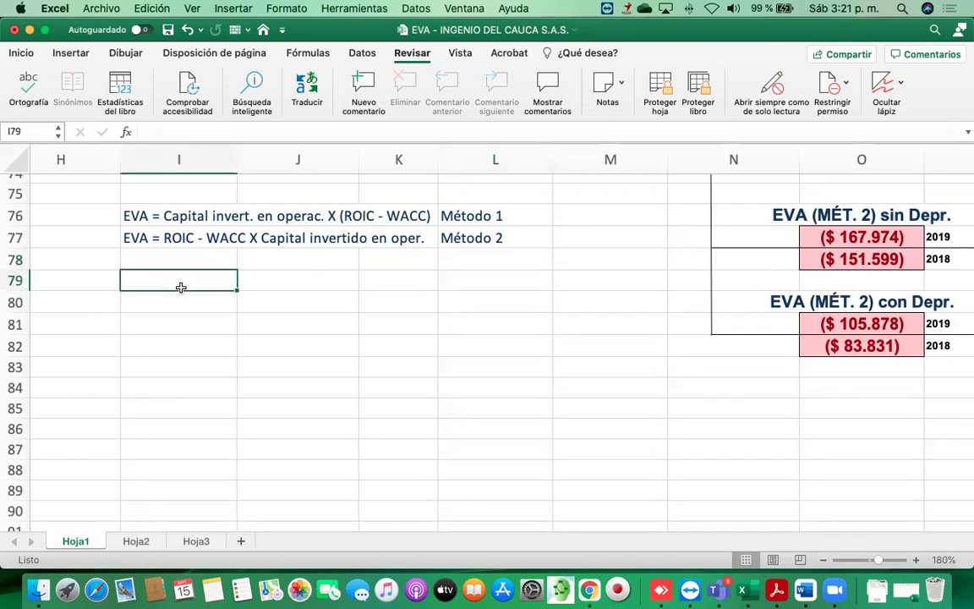
type("ROIC ")
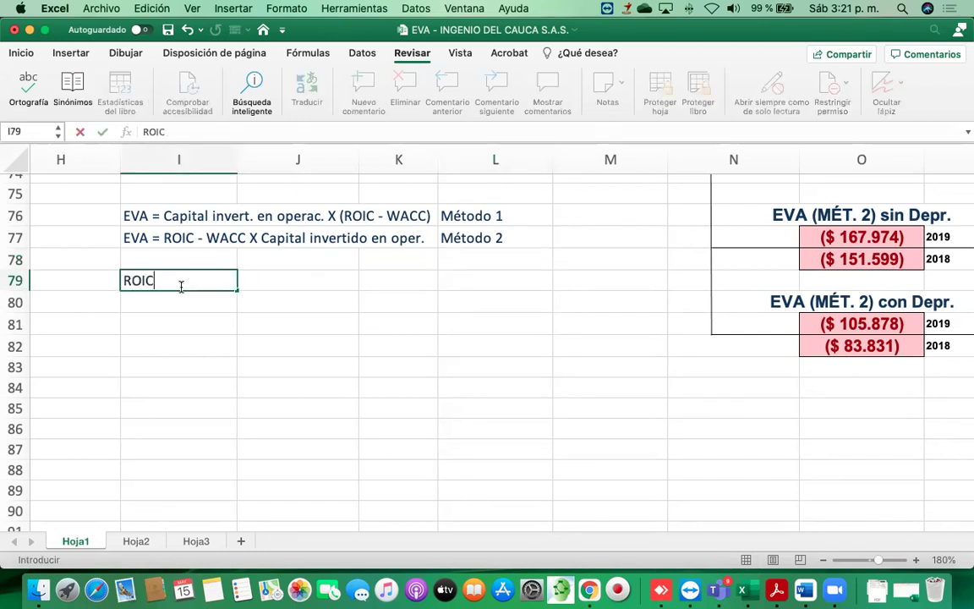
type("= UODI")
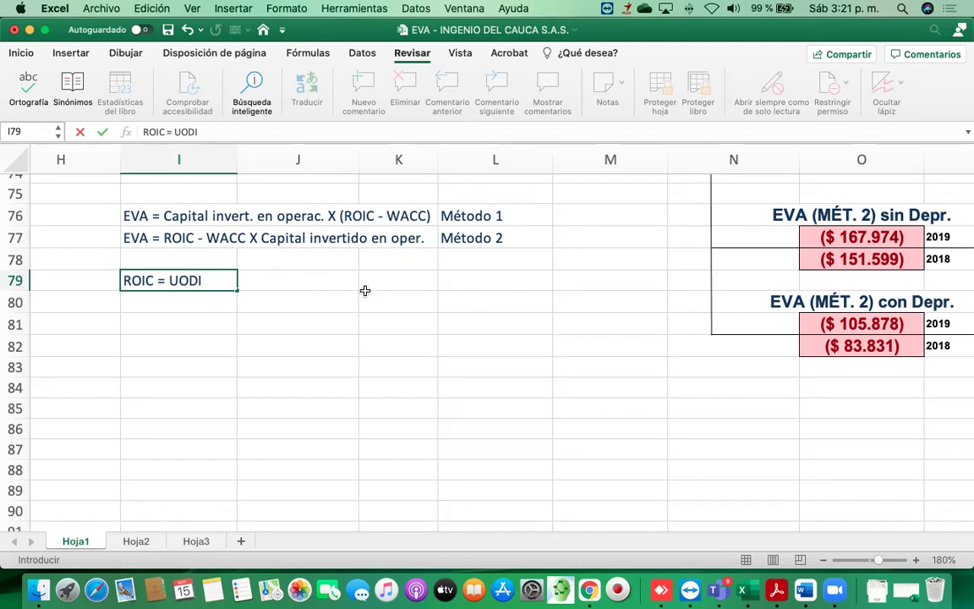
type(" / Capital ")
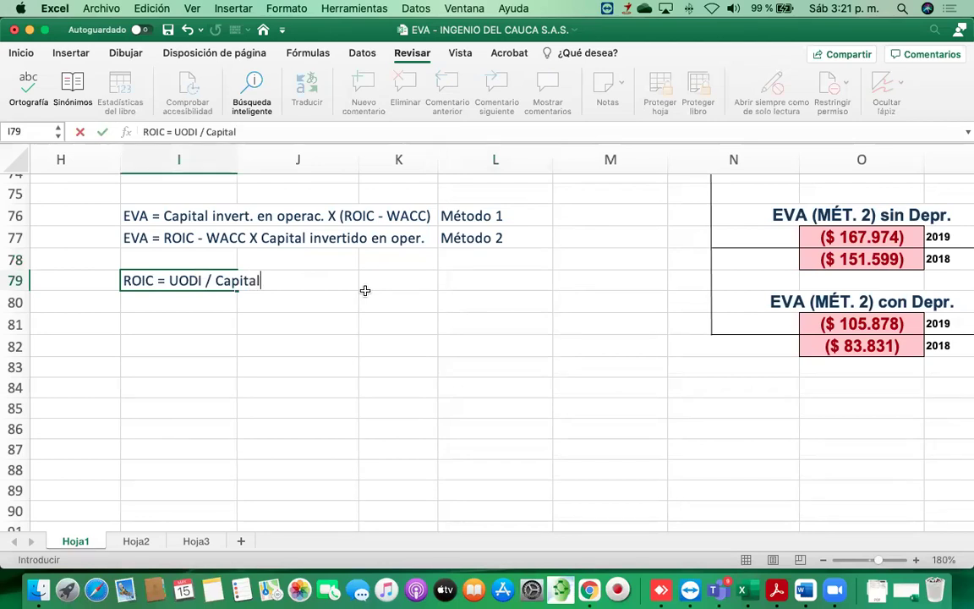
type("invertido en o")
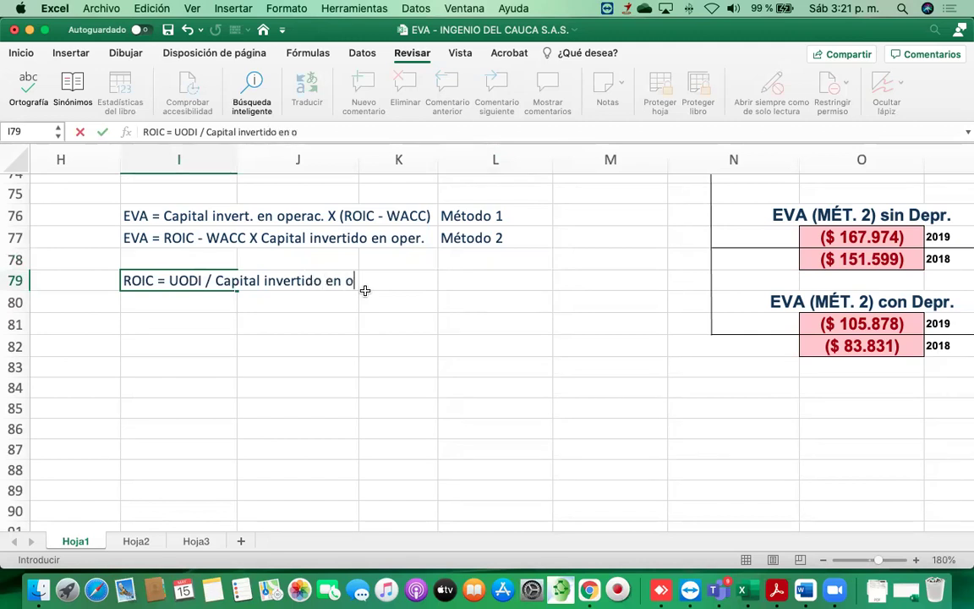
type("perac,")
key("BackSpace")
type(".")
key("Return")
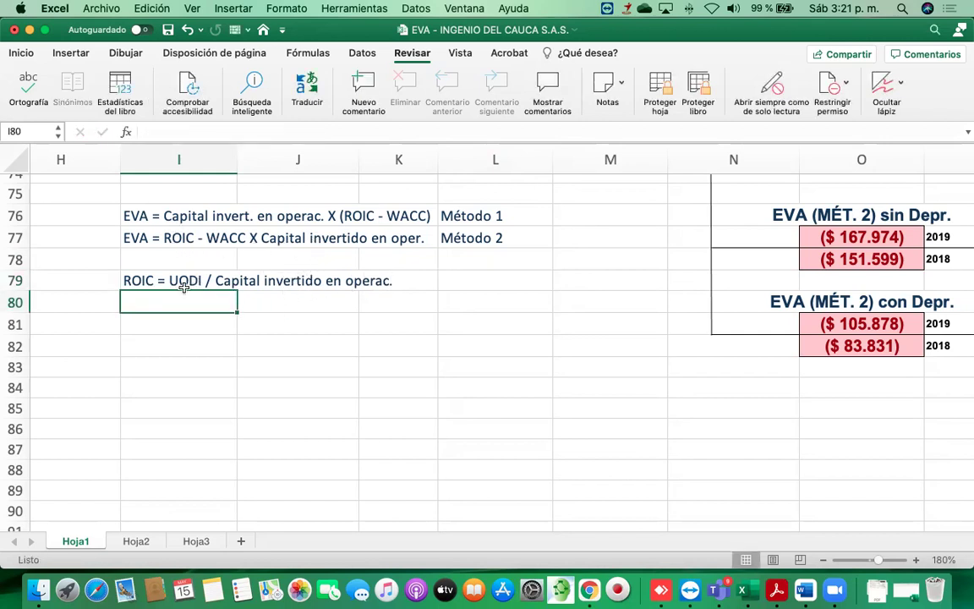
Replace ROIC with UODI in the Método 2 formula in cell I77.
left_click(135, 237)
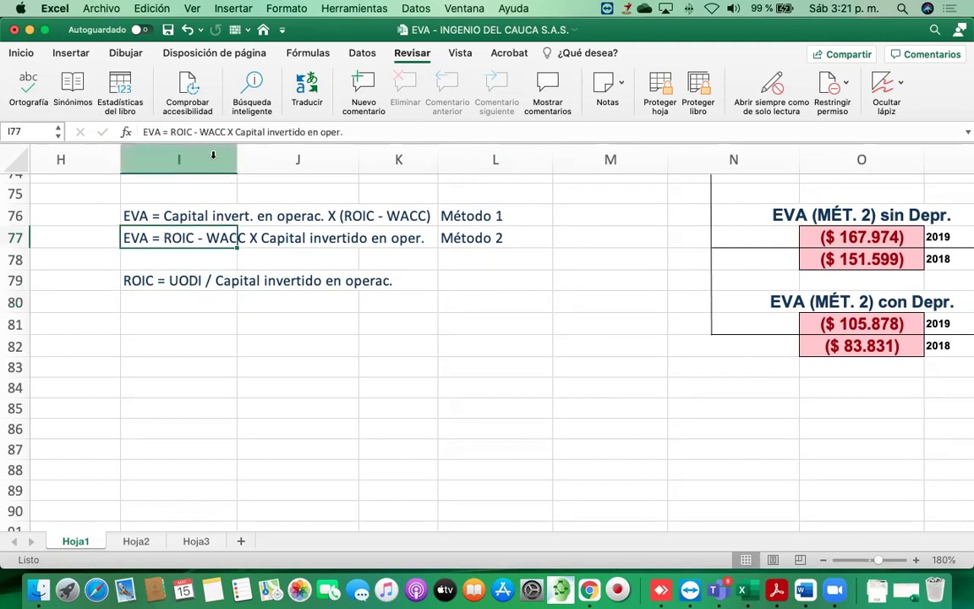
left_click_drag(193, 132, 169, 132)
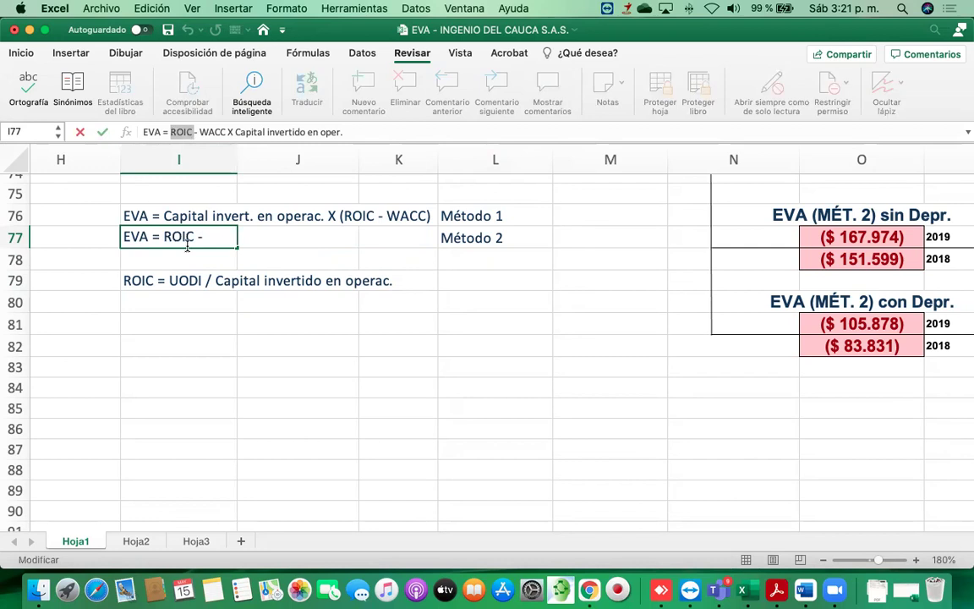
type("UODI")
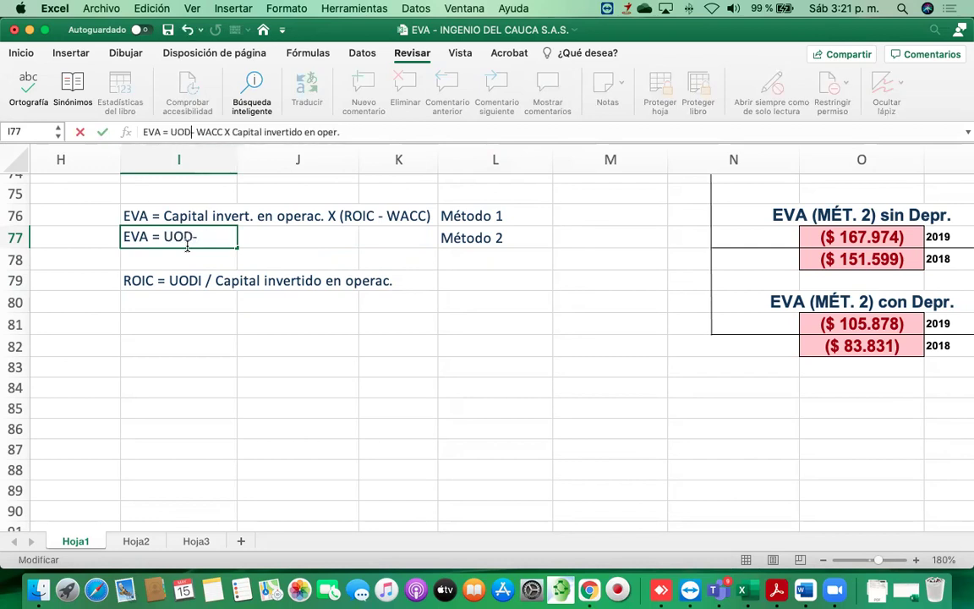
key("Return")
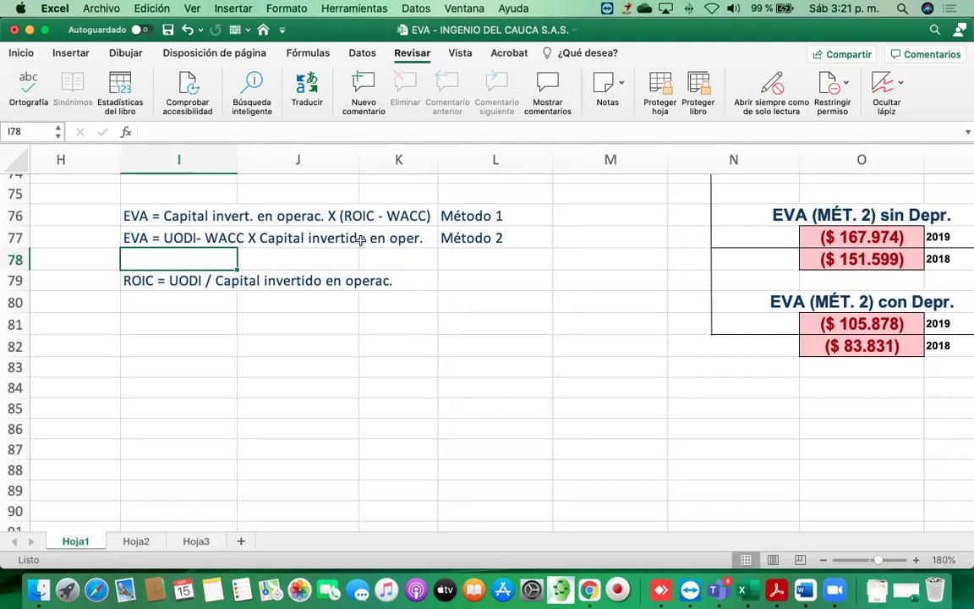
left_click(207, 318)
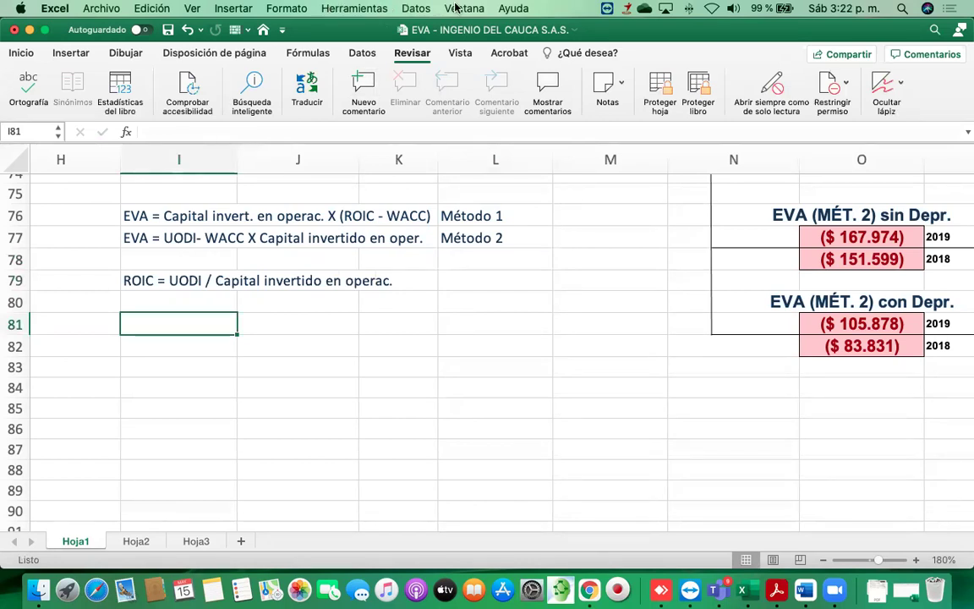
left_click(290, 333)
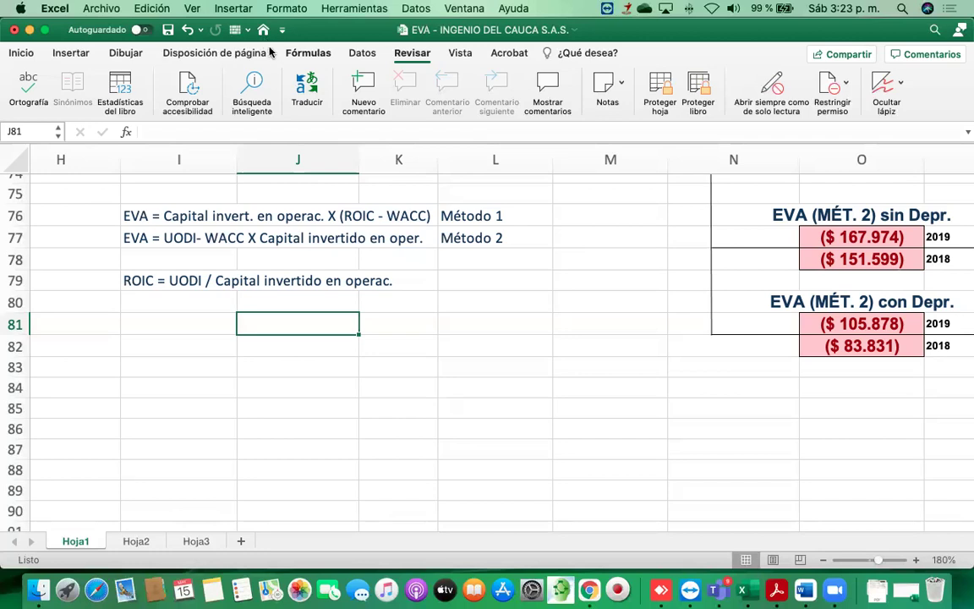
left_click(188, 340)
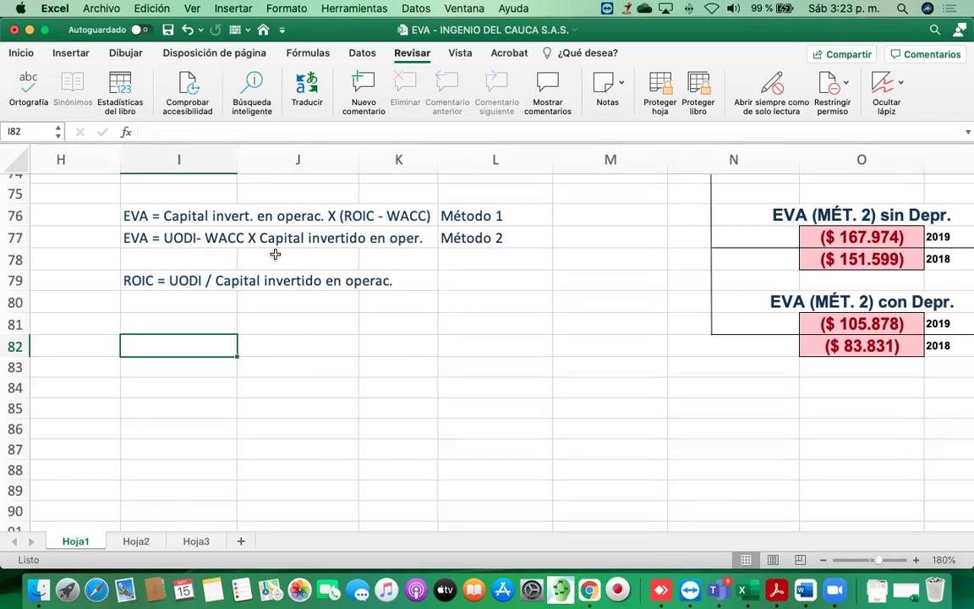
Examine the EVA results and their percentages of sales for both methods, and return to the Método 2 formula in I77.
scroll(245, 311, "down", 5)
scroll(245, 311, "right", 5)
scroll(220, 312, "up", 4)
scroll(209, 315, "up", 5)
scroll(209, 315, "right", 3)
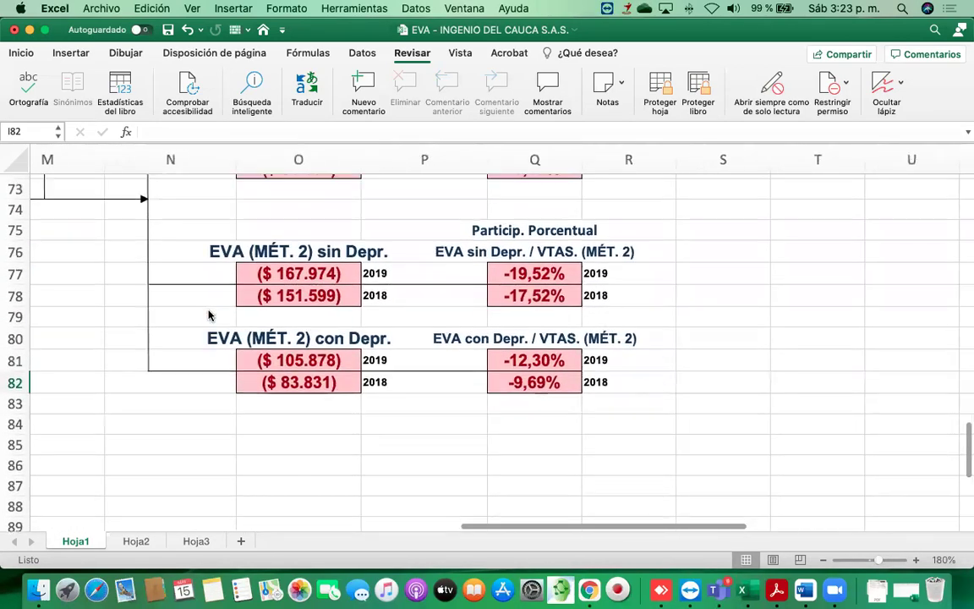
scroll(209, 313, "up", 1)
scroll(209, 313, "right", 1)
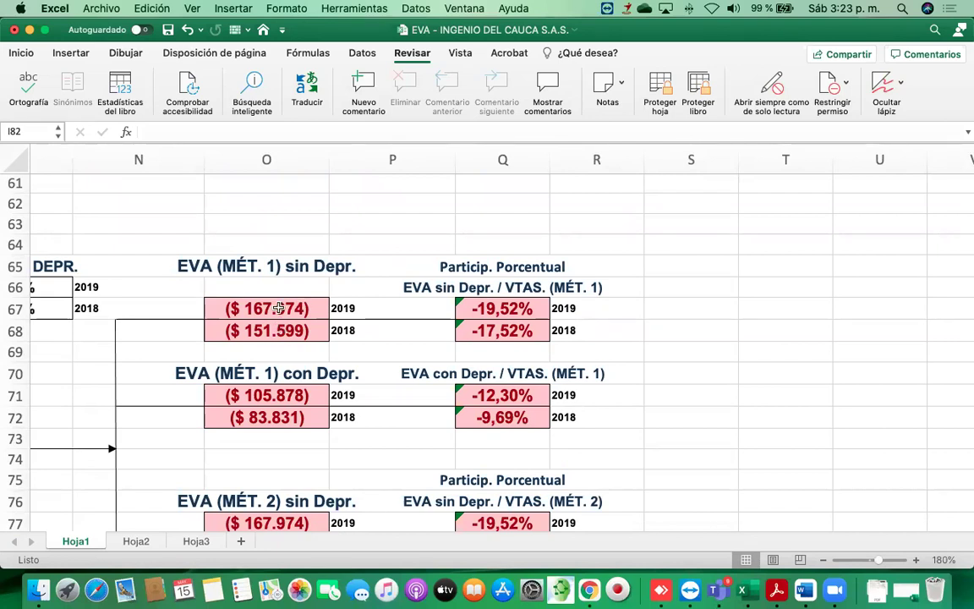
scroll(278, 309, "up", 5)
scroll(279, 309, "left", 4)
scroll(279, 311, "right", 3)
scroll(278, 312, "up", 4)
scroll(278, 312, "right", 3)
scroll(331, 267, "up", 2)
scroll(331, 267, "left", 1)
scroll(226, 333, "down", 8)
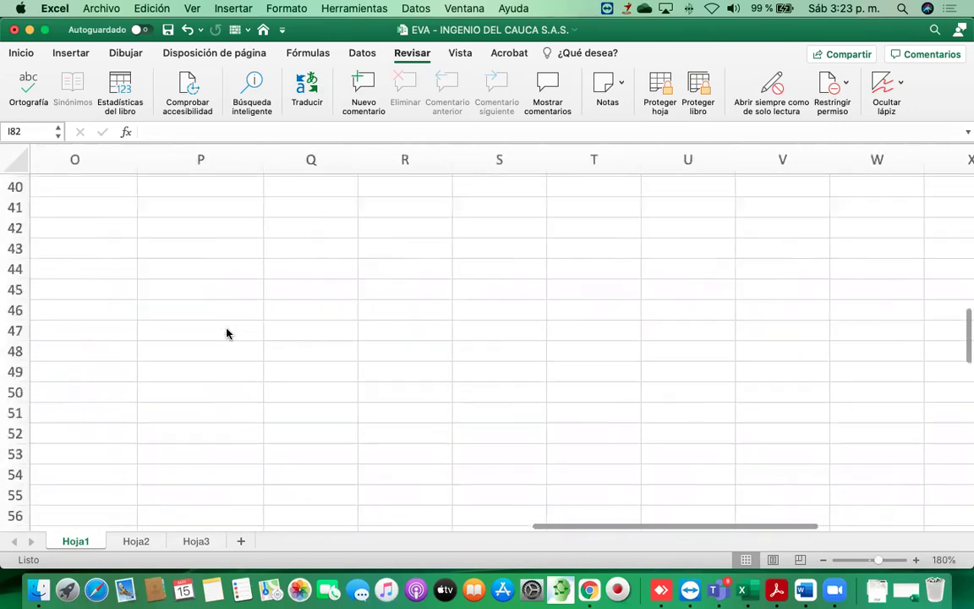
scroll(226, 332, "down", 5)
scroll(226, 333, "left", 4)
scroll(254, 313, "down", 2)
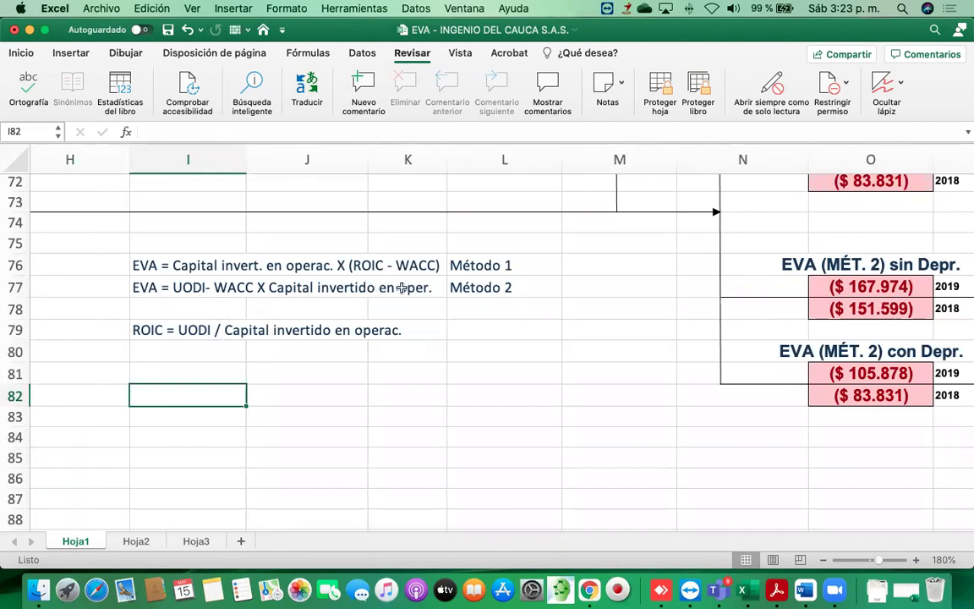
left_click(181, 287)
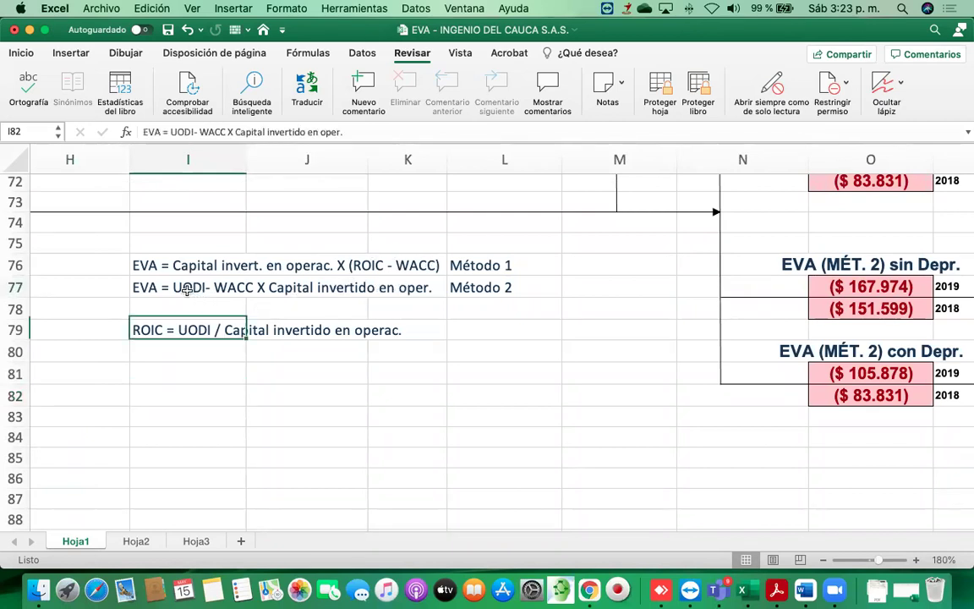
Insert the missing space before the minus sign in cell I77 so it reads "EVA = UODI - WACC X Capital invertido en oper.".
left_click(193, 133)
key("Return")
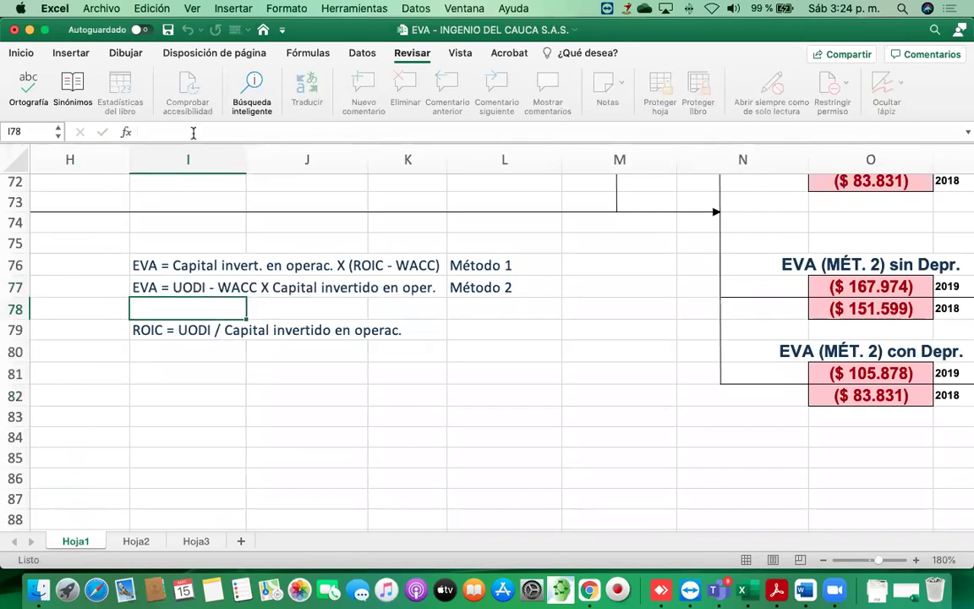
left_click(313, 268)
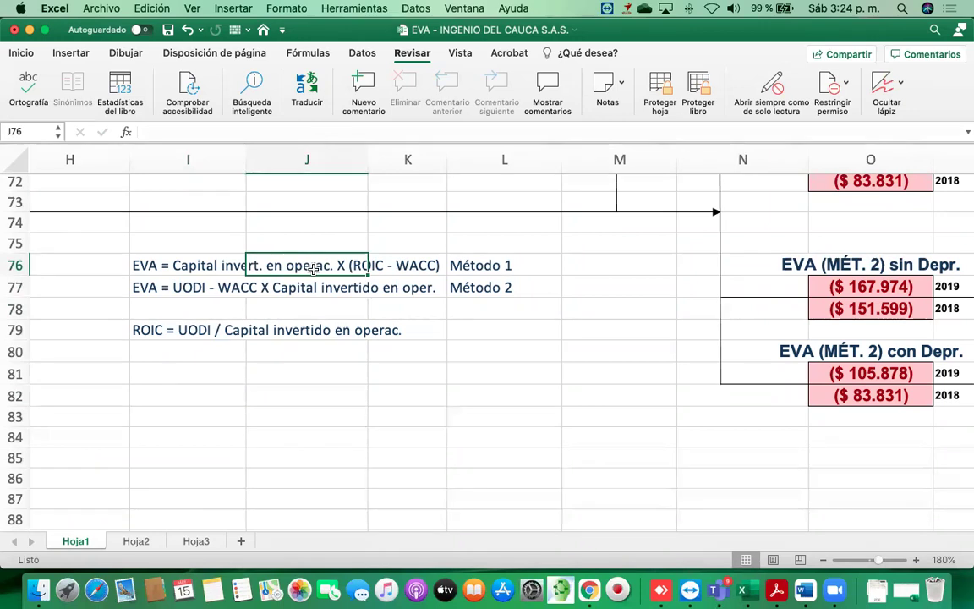
left_click(469, 390)
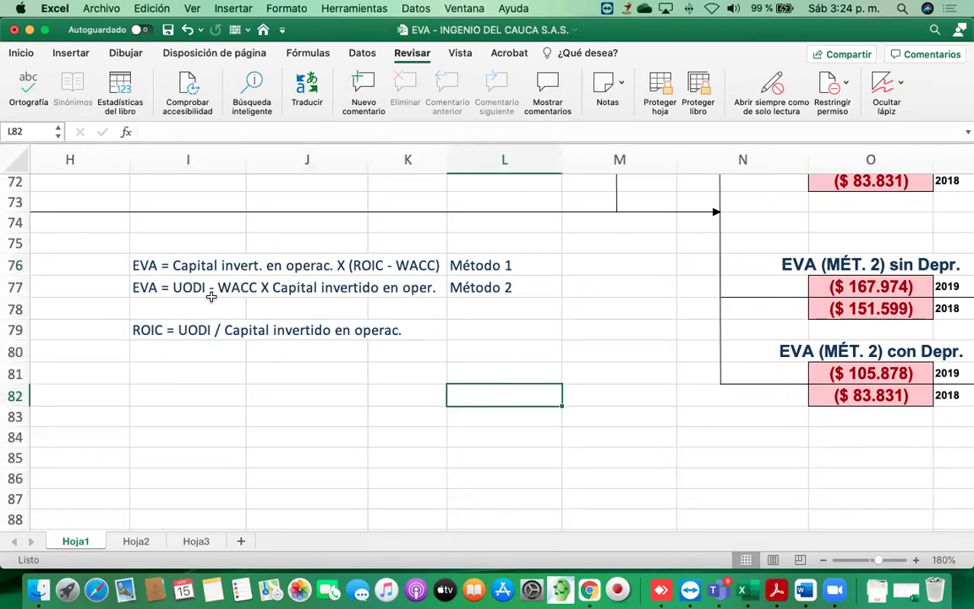
Compare the terms of the Método 1 formula in I76 with the Método 2 formula in I77.
left_click(269, 265)
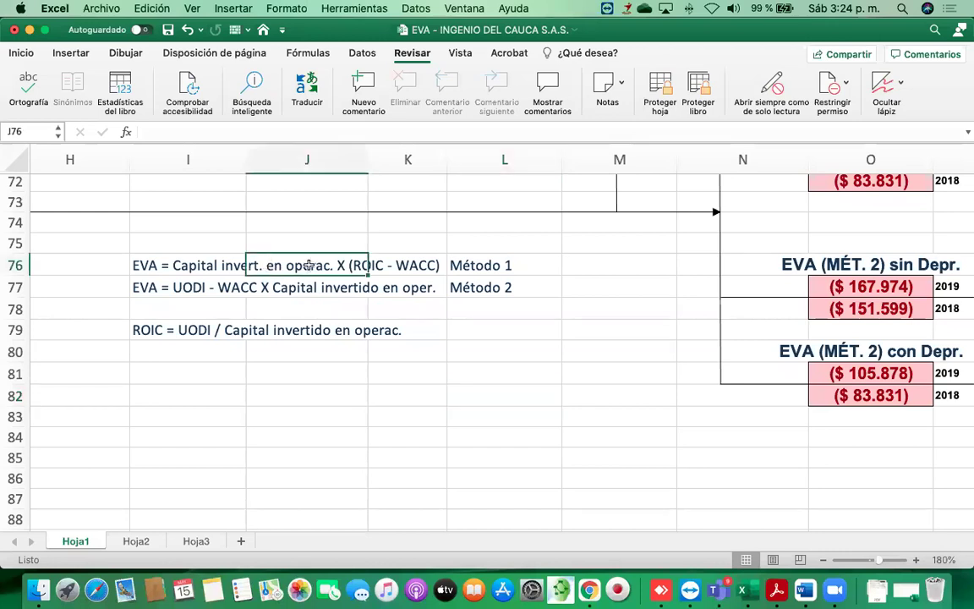
left_click(373, 264)
left_click(412, 310)
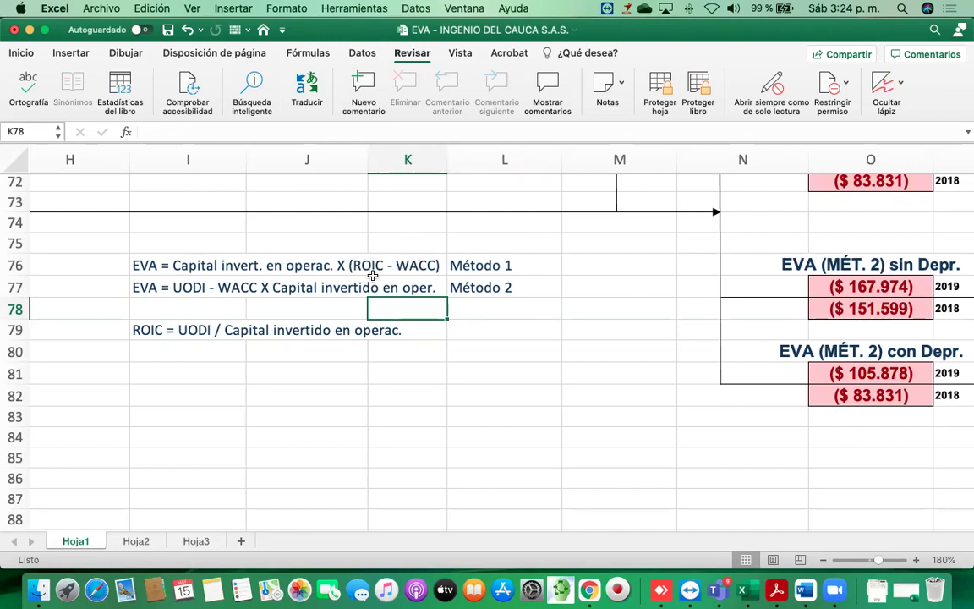
left_click(141, 265)
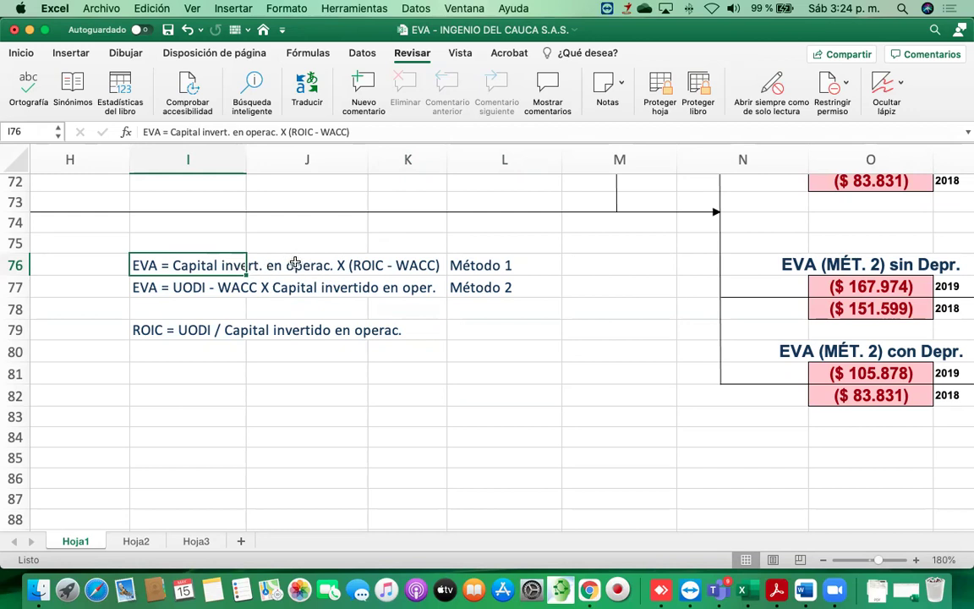
left_click(373, 264)
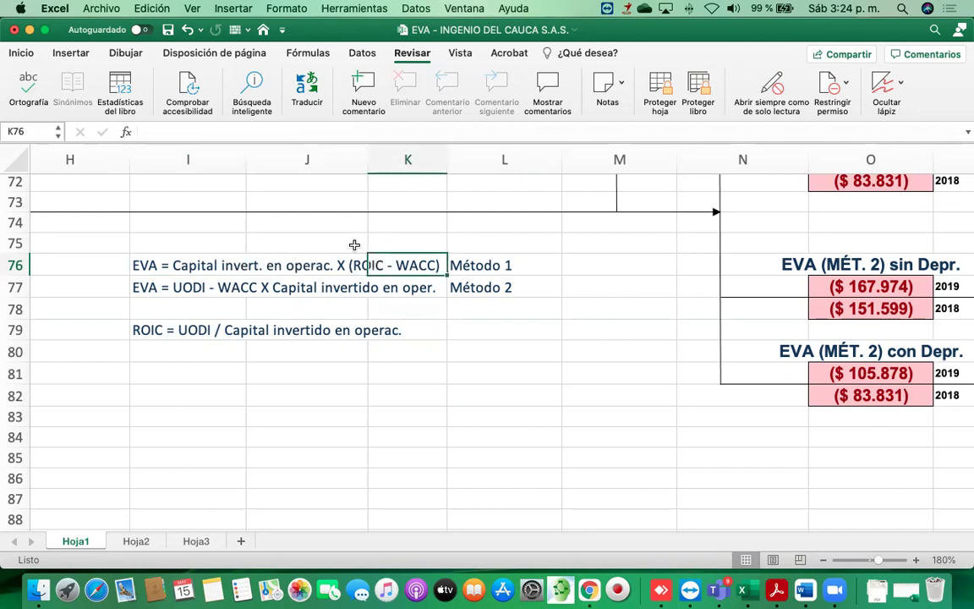
left_click(224, 263)
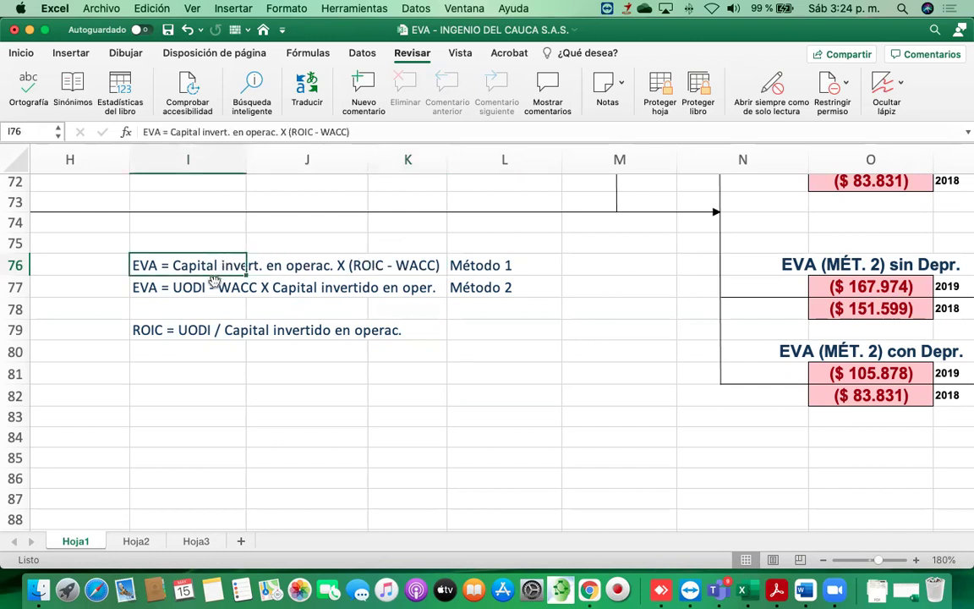
left_click(194, 286)
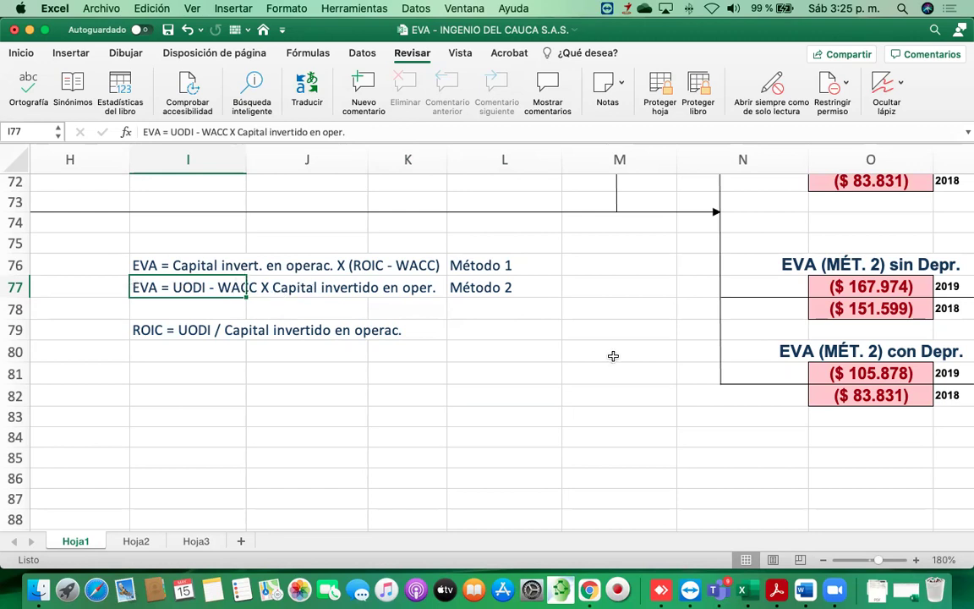
Examine the Método 1 EVA results without depreciation in O67:O68 against the ROIC and WACC terms of the formula in row 76.
scroll(613, 354, "right", 10)
scroll(605, 353, "up", 7)
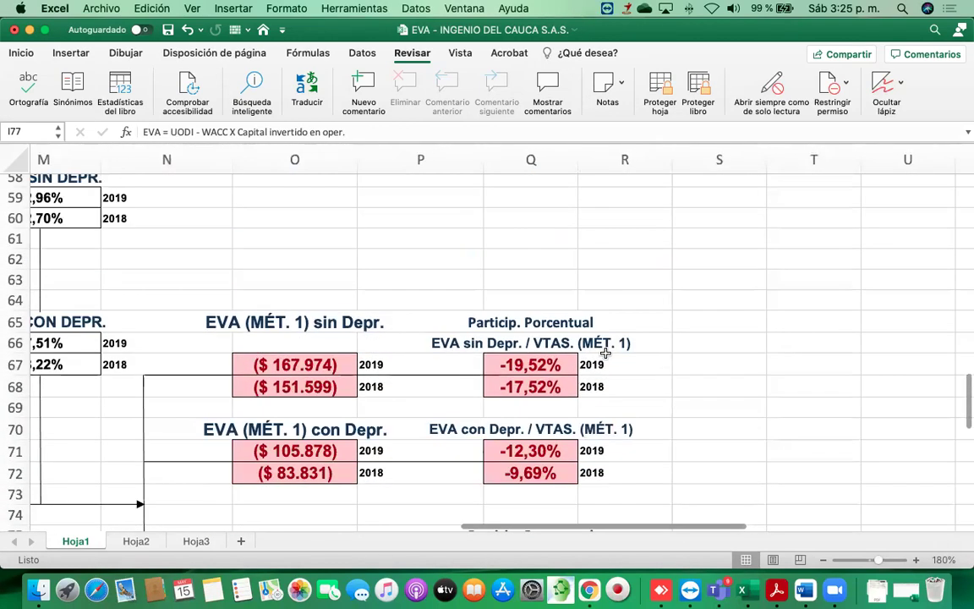
left_click(313, 362)
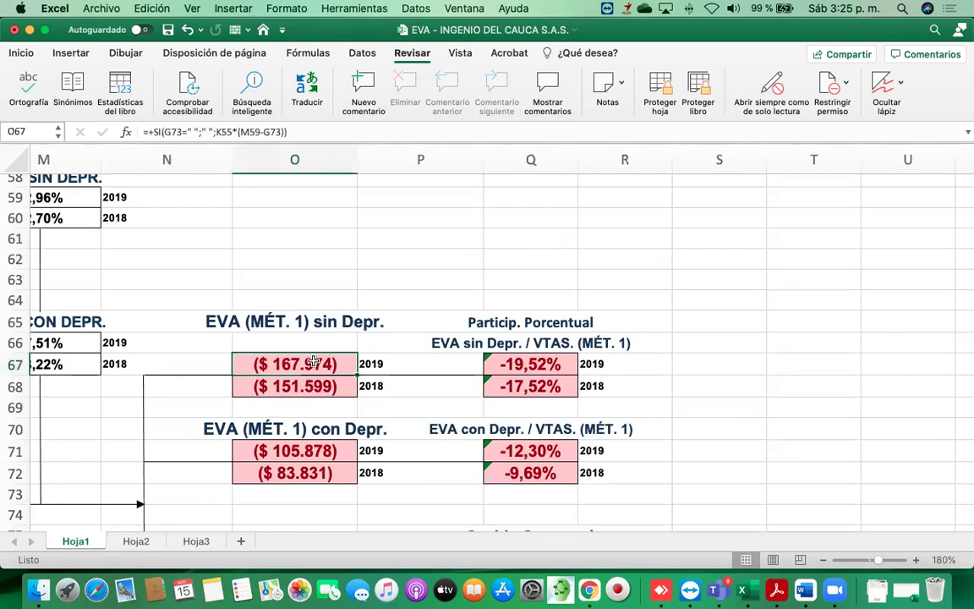
key("Down")
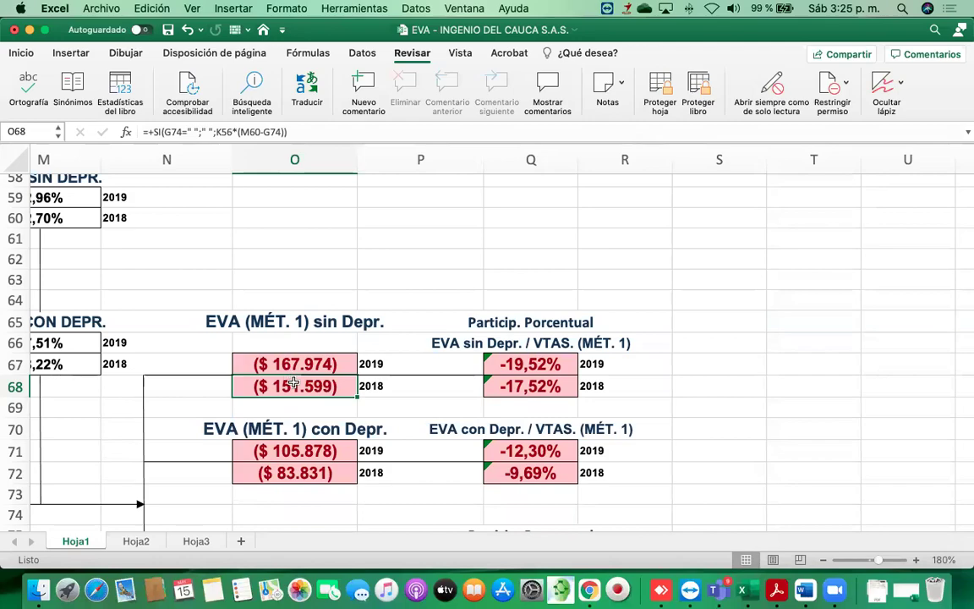
scroll(295, 370, "left", 10)
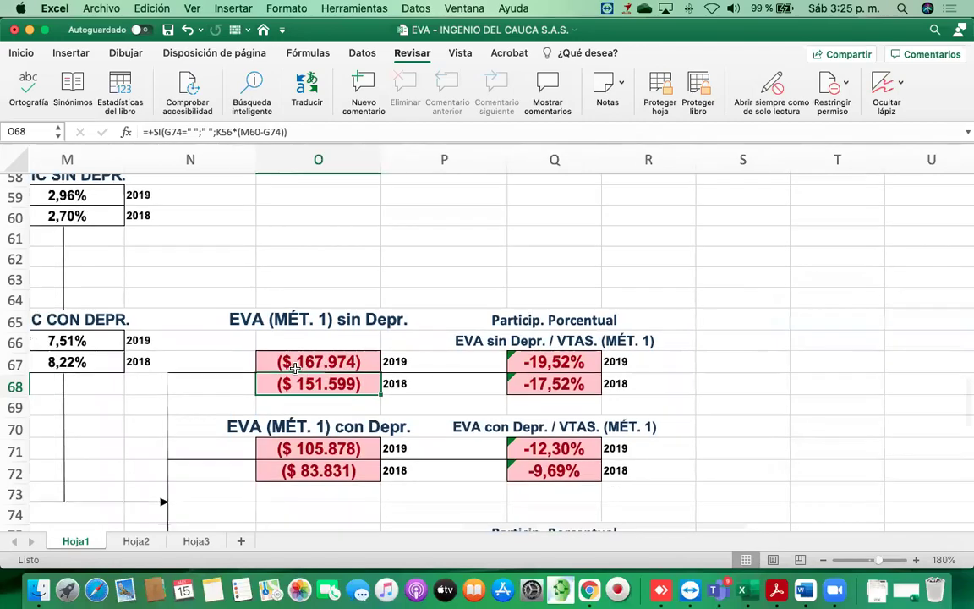
scroll(296, 369, "up", 5)
scroll(295, 369, "down", 10)
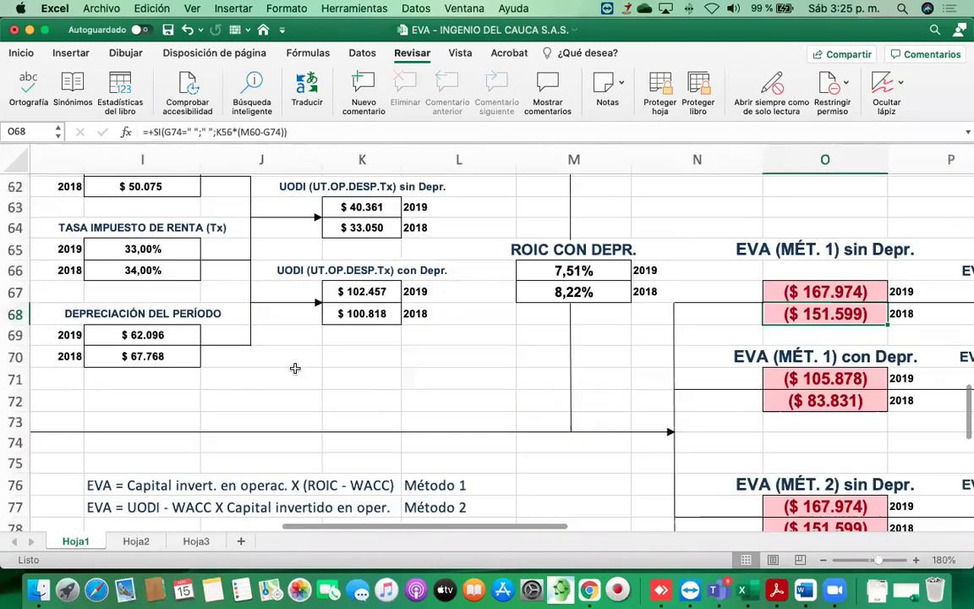
scroll(296, 369, "down", 3)
scroll(295, 369, "left", 3)
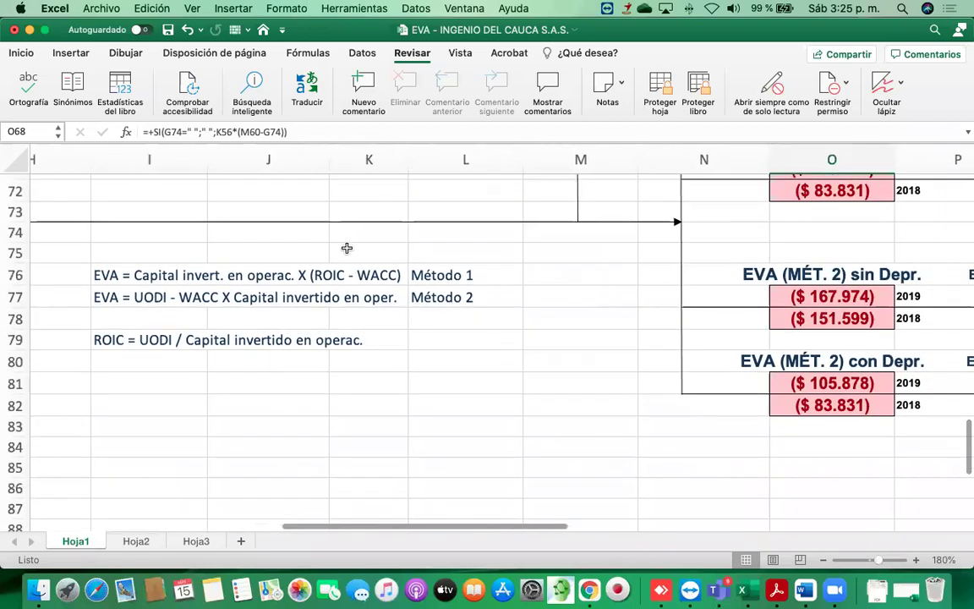
left_click(317, 276)
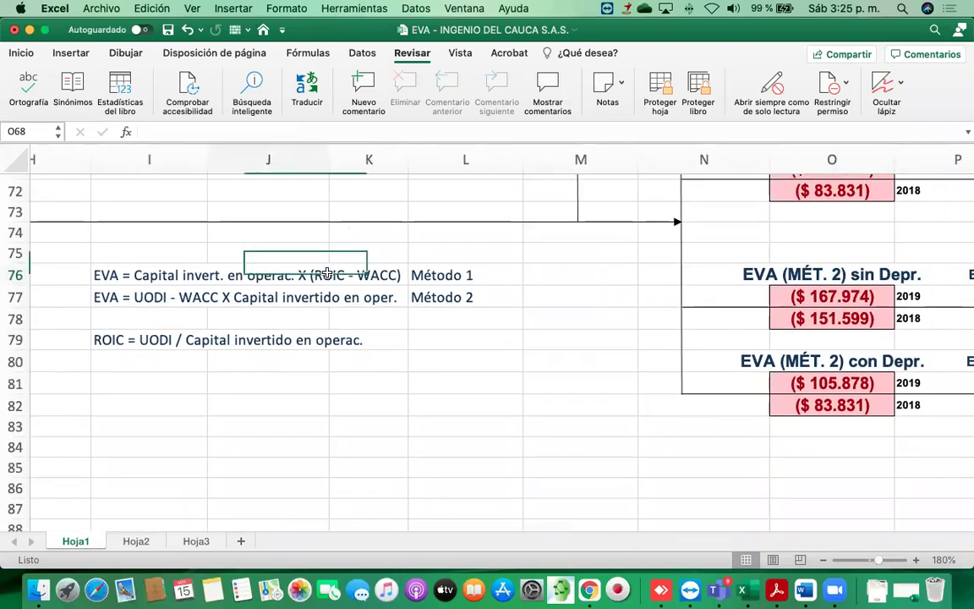
left_click(366, 274)
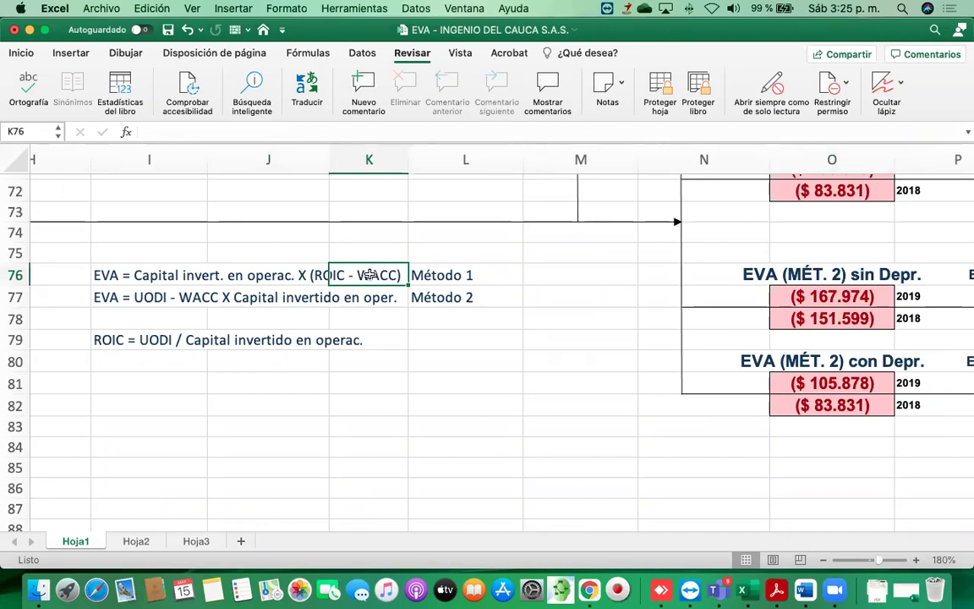
left_click(321, 275)
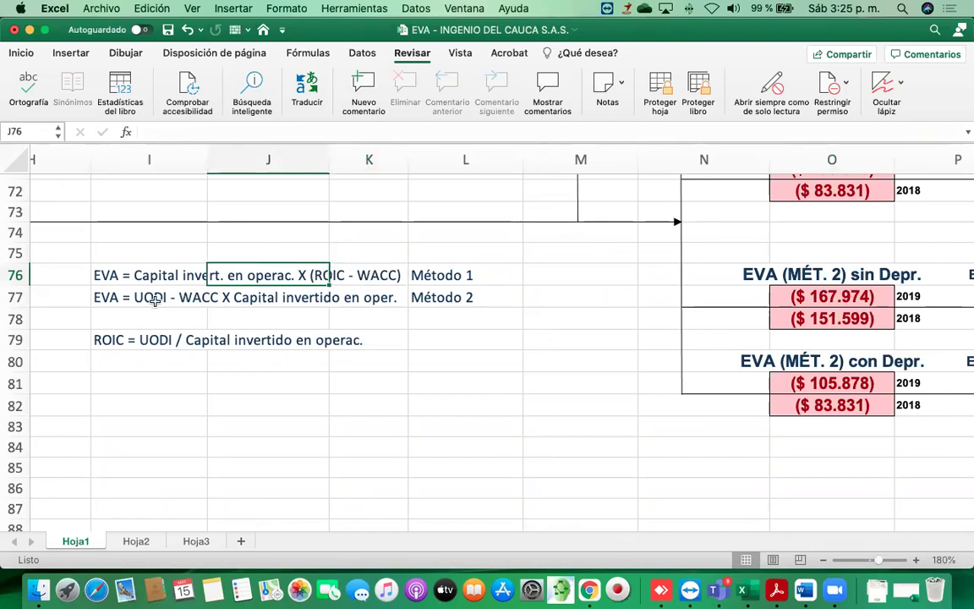
left_click(338, 377)
left_click(375, 272)
Examine the 2019 WACC formula in G73 together with the CAPM rate and the debt cost with tax shield that feed it.
scroll(375, 273, "left", 10)
scroll(375, 273, "down", 5)
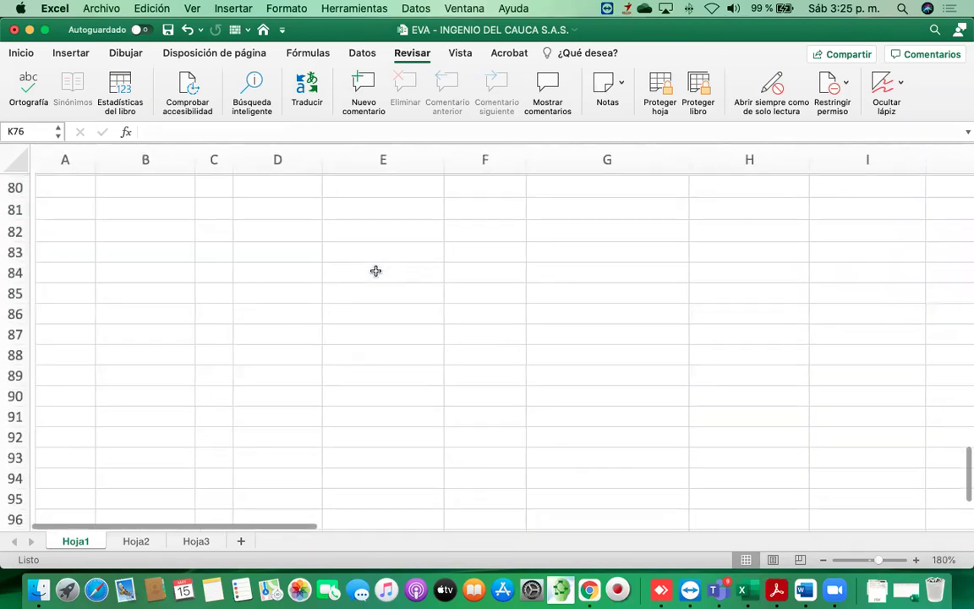
scroll(375, 270, "up", 5)
scroll(376, 271, "up", 5)
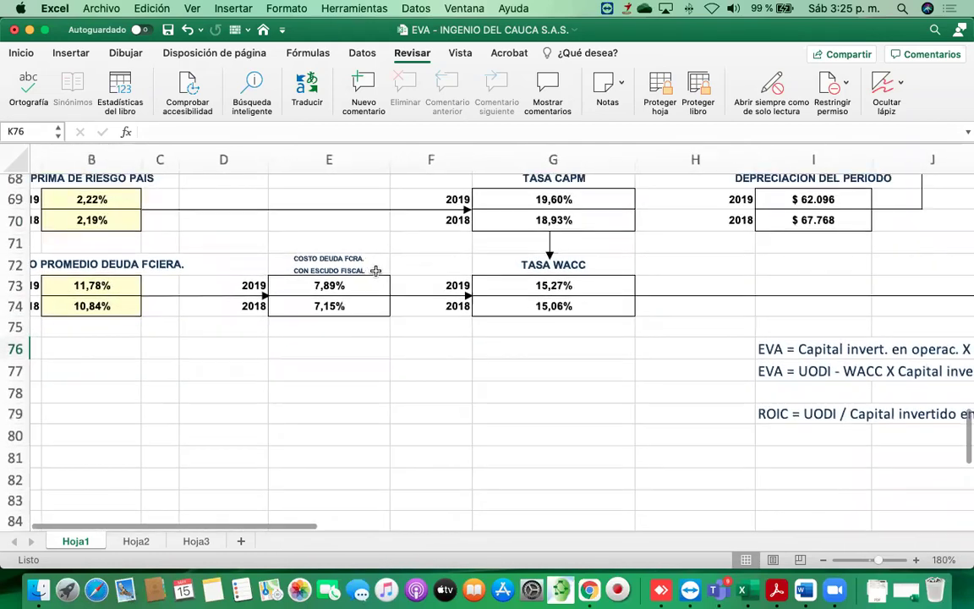
scroll(375, 271, "right", 5)
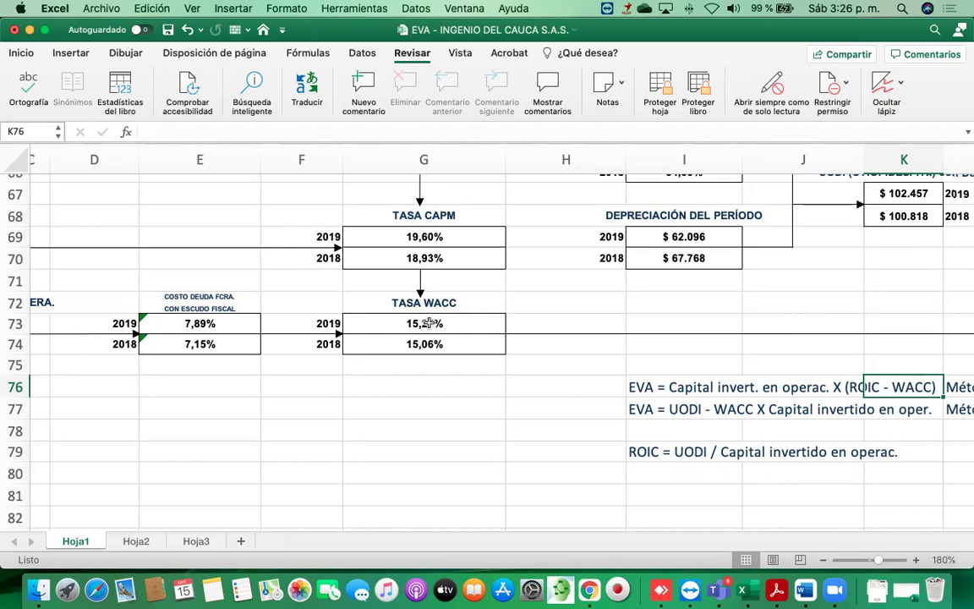
left_click(430, 323)
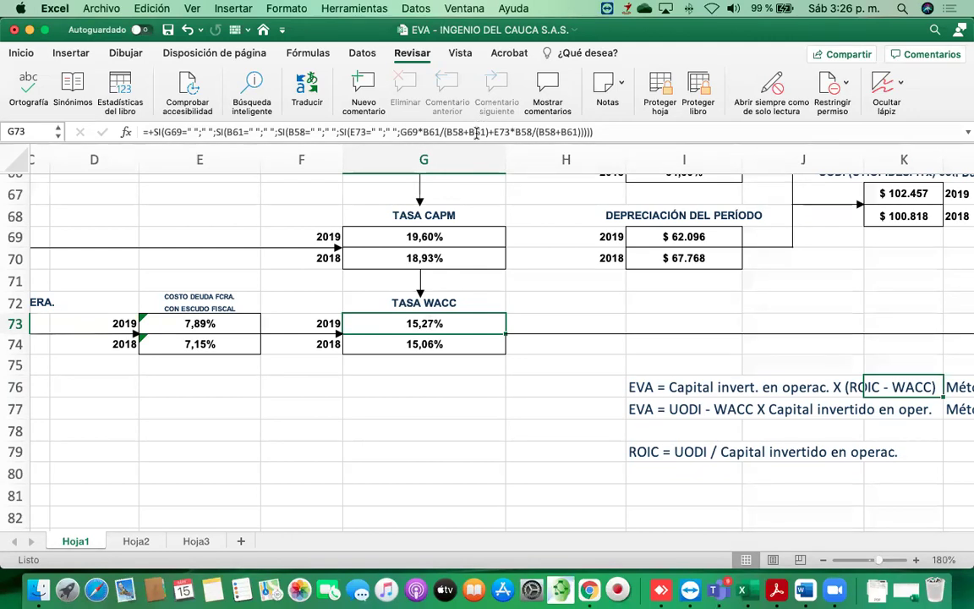
left_click(422, 216)
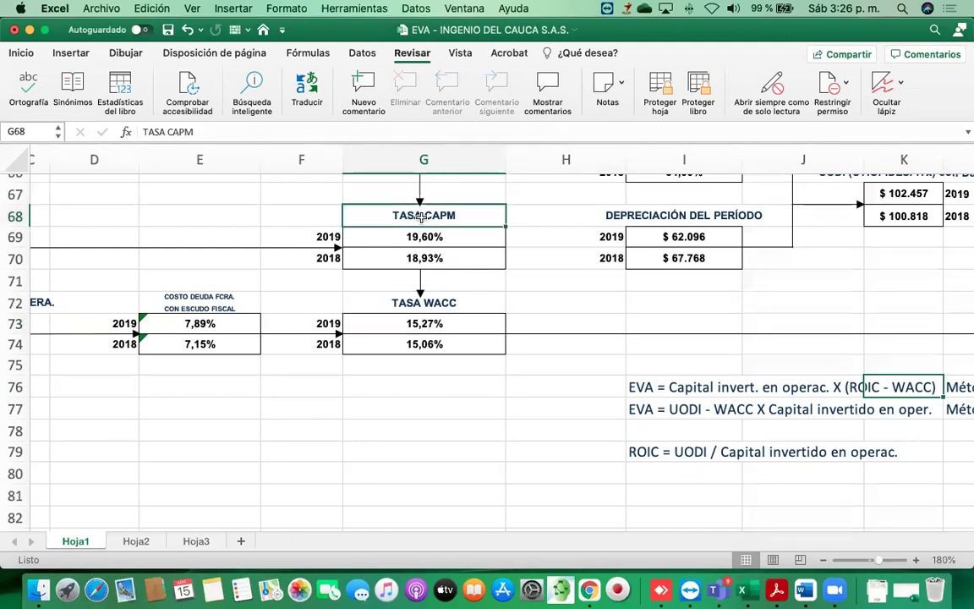
left_click(200, 343)
Start a text entry in cell E77 with "Tasa WACC".
left_click(141, 408)
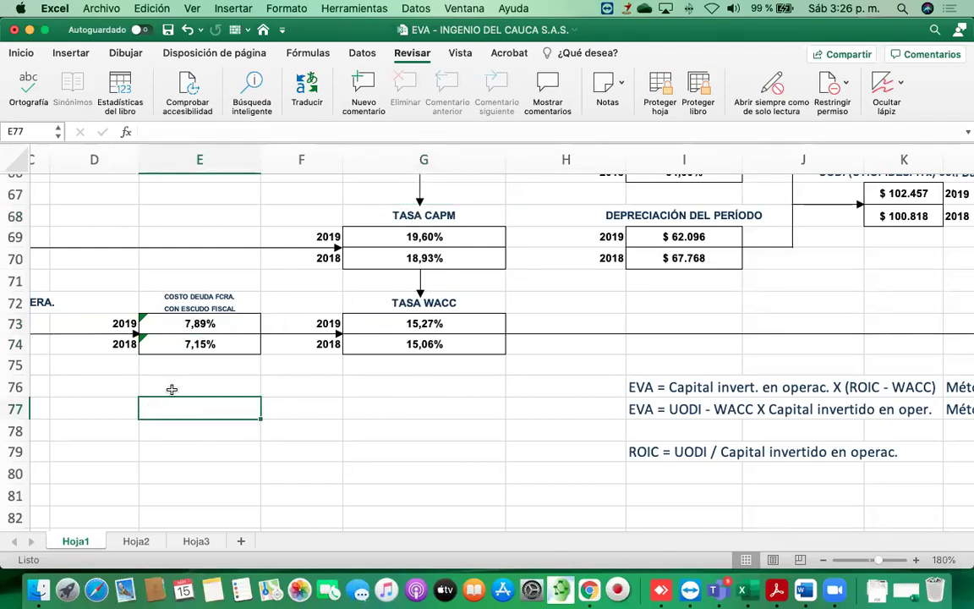
type("Tasa ")
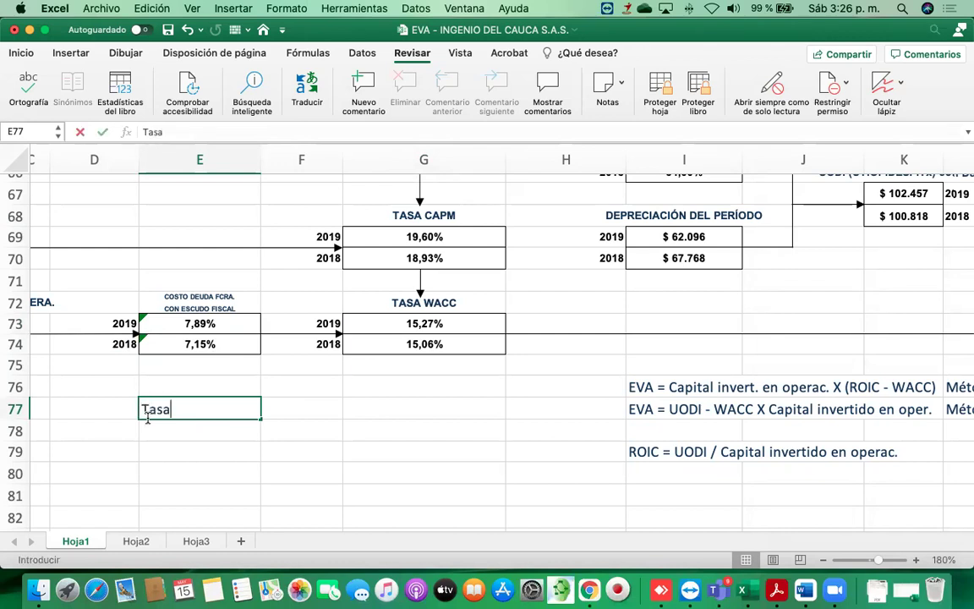
type("WACC")
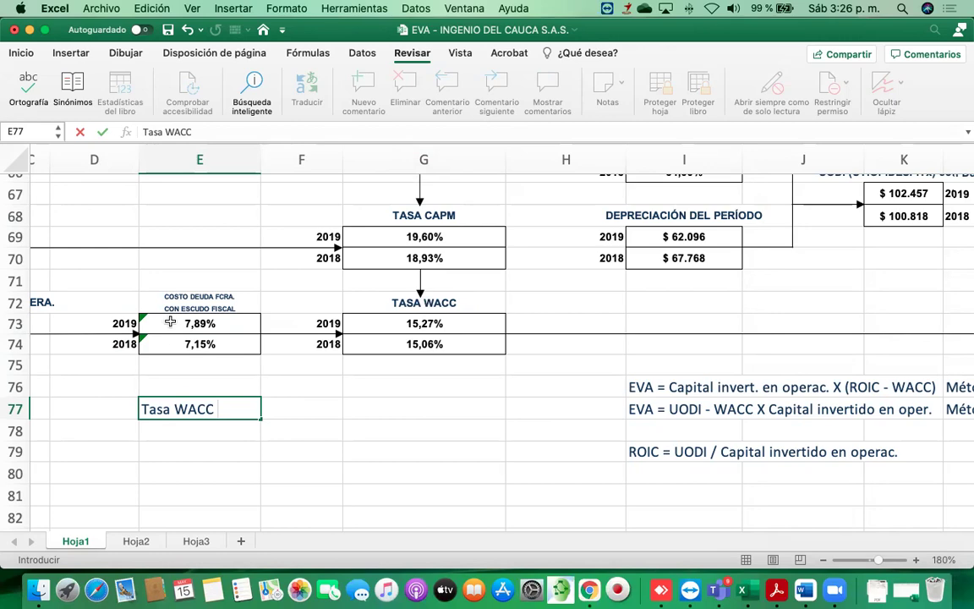
Review the input rates, betas and balance figures above the WACC calculation, and return to the entry in E77.
scroll(157, 296, "left", 4)
scroll(167, 317, "up", 6)
scroll(169, 320, "up", 8)
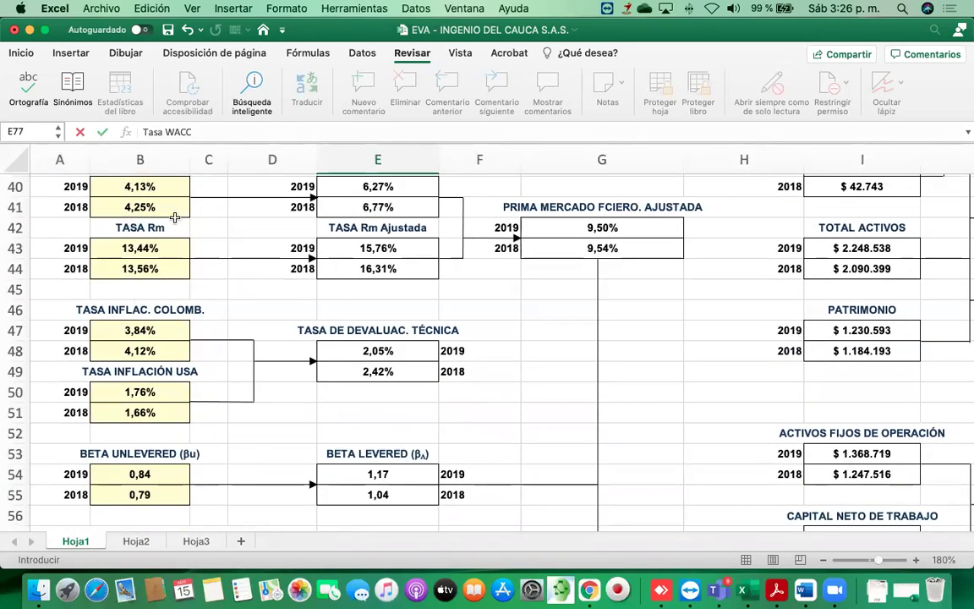
scroll(203, 219, "down", 9)
scroll(203, 220, "right", 2)
scroll(203, 220, "down", 7)
scroll(203, 220, "right", 1)
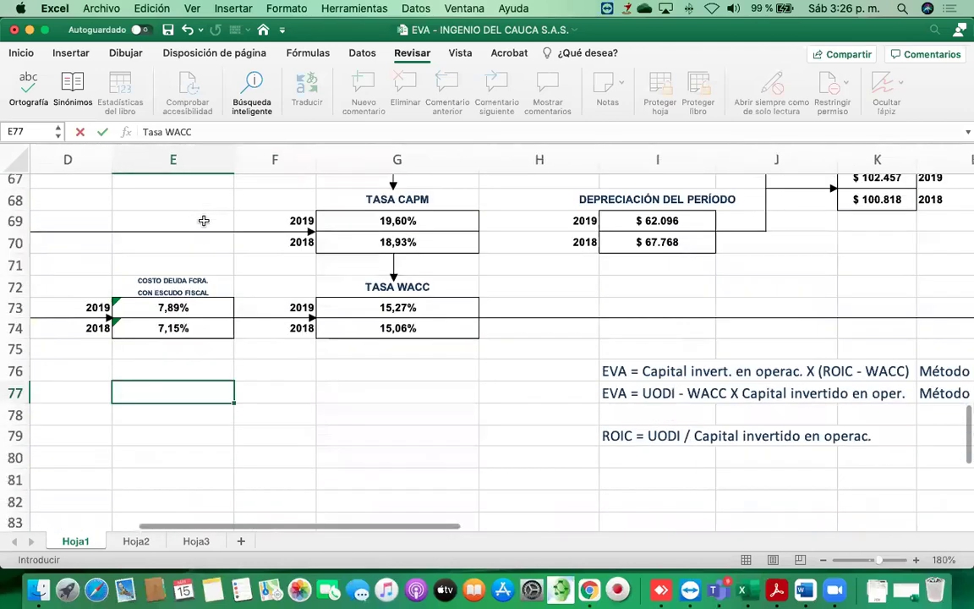
scroll(350, 204, "up", 2)
scroll(349, 204, "left", 1)
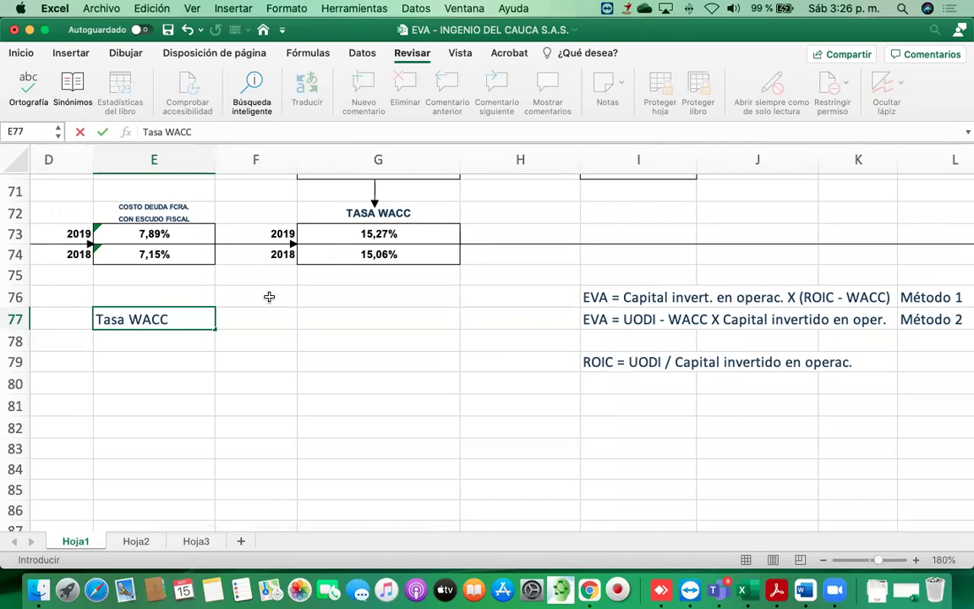
Complete the text in E77 as "Tasa WACC = Costo R.P. X % R.P. + Costo deuda con esc. Fiscal X % R.C.".
left_click(173, 319)
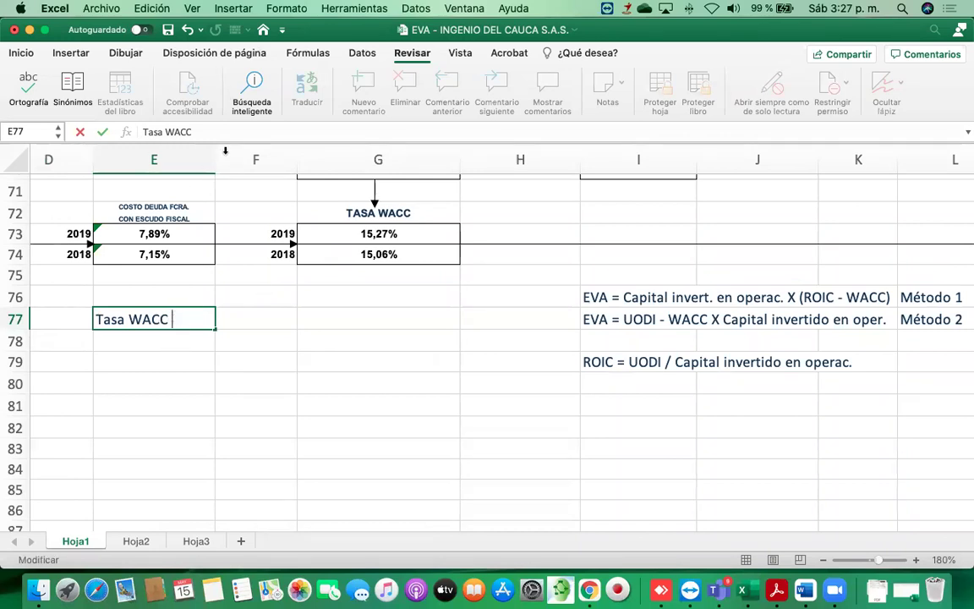
type("= Costo R")
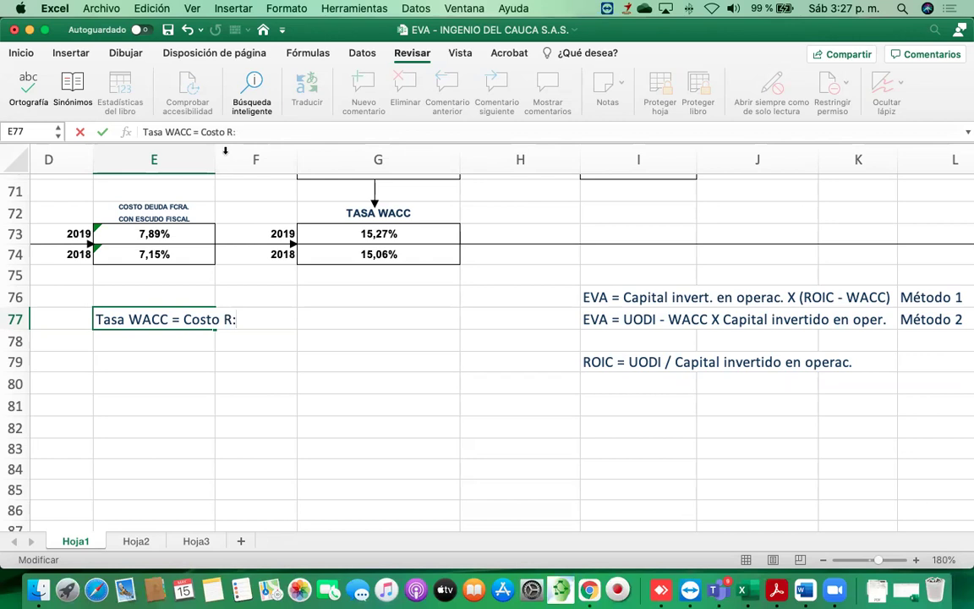
type(".P. X % R.P")
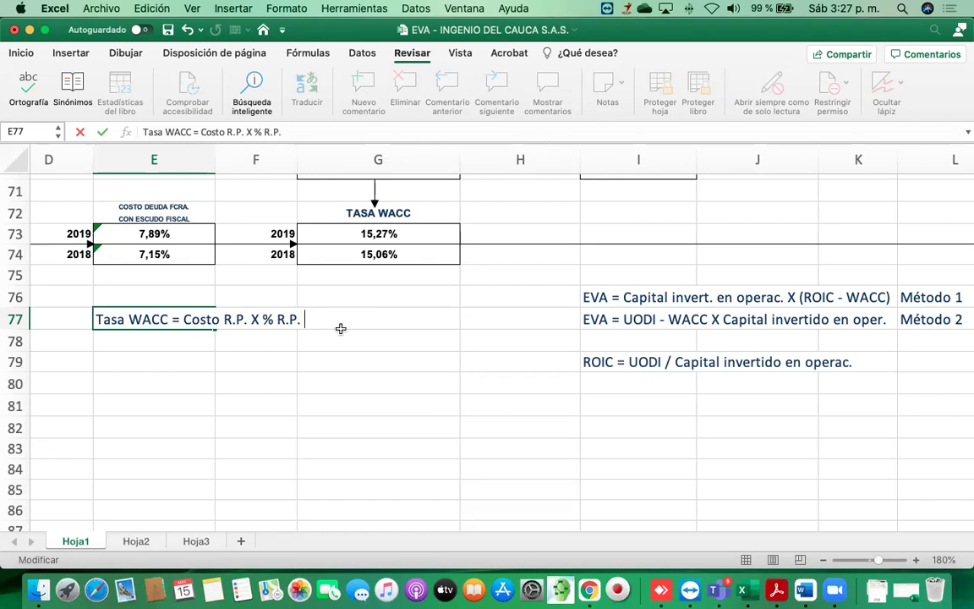
type(". + Costo")
key("BackSpace")
type("o deuda con esc. fiscal")
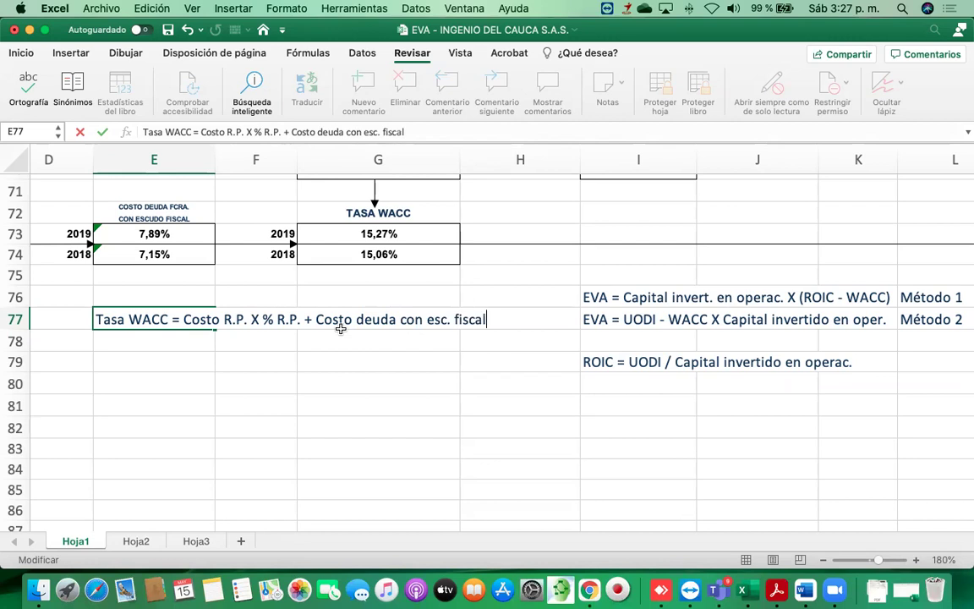
type(" X ")
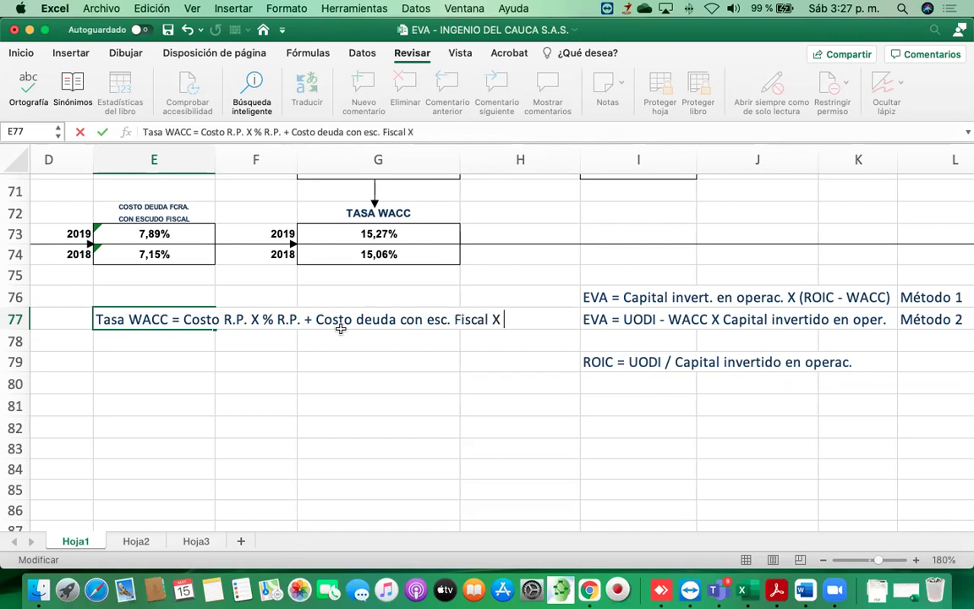
type("% R.C.")
key("Return")
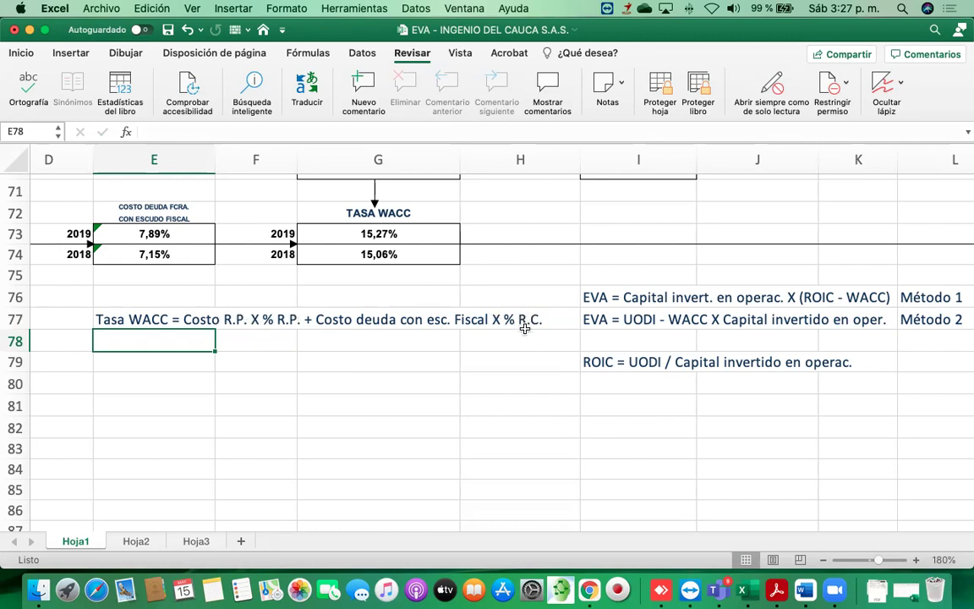
Activate the red drawing pen and set it to the middle of the five stroke thicknesses.
left_click(72, 54)
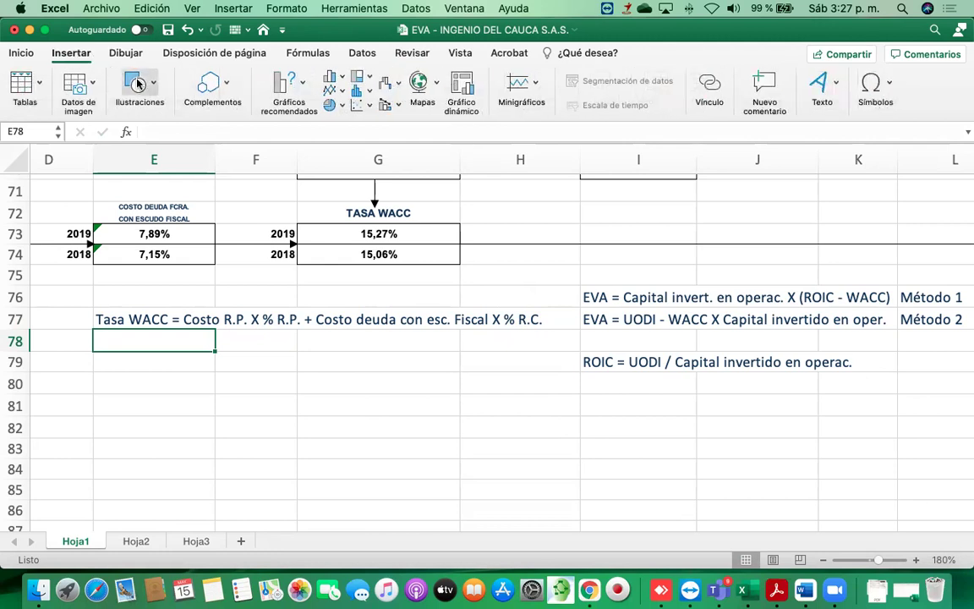
left_click(126, 53)
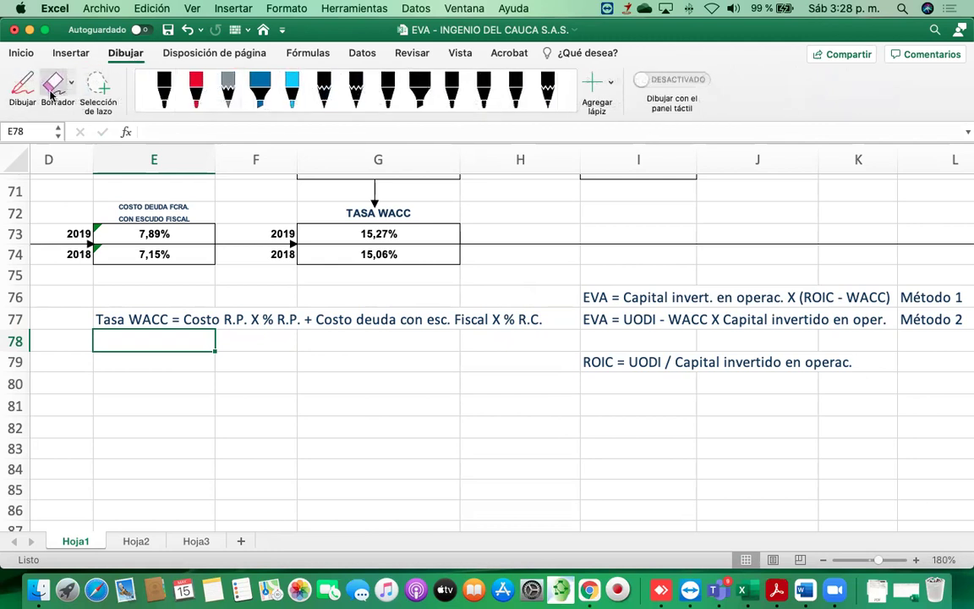
left_click(197, 89)
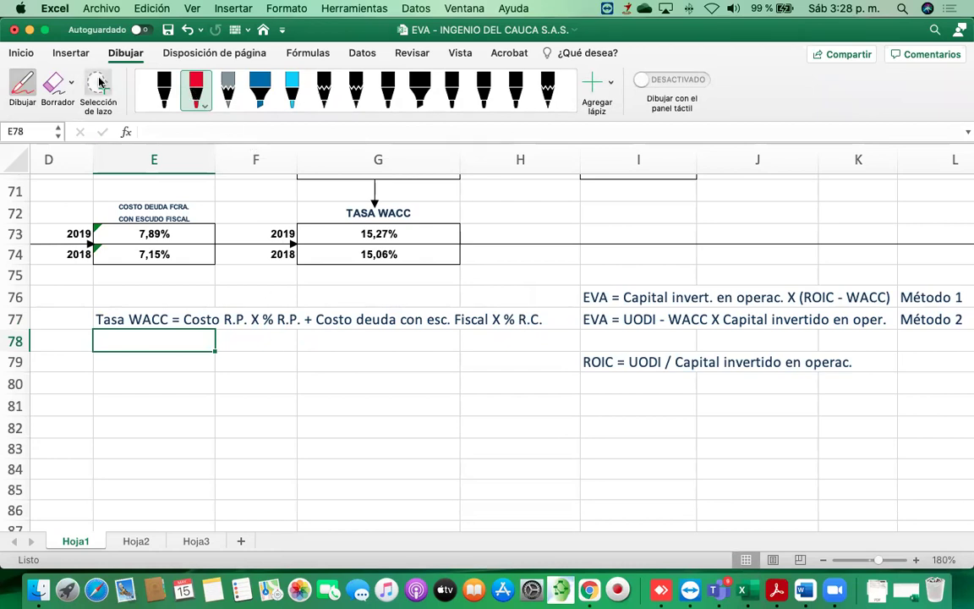
left_click(202, 105)
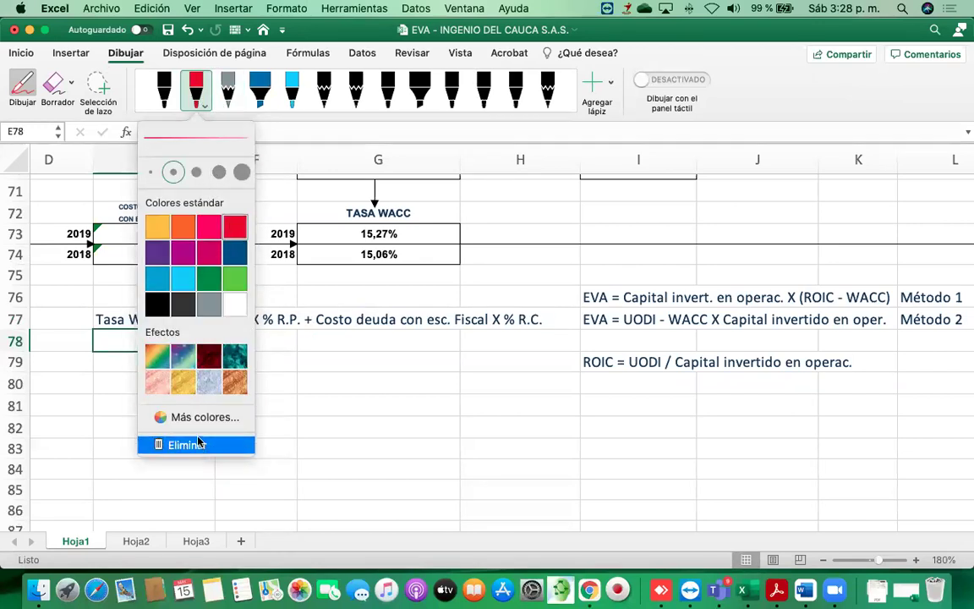
left_click(196, 171)
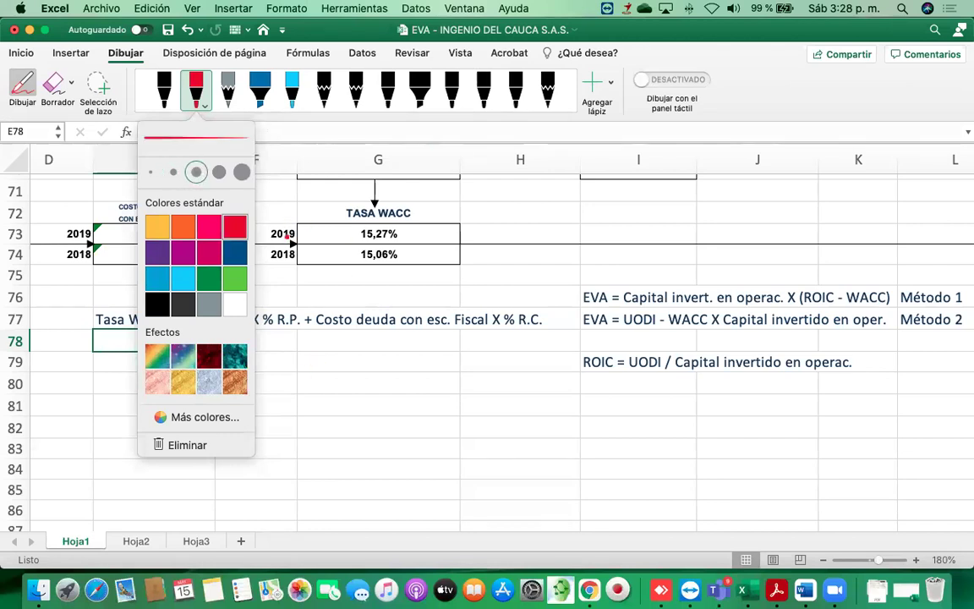
left_click(289, 343)
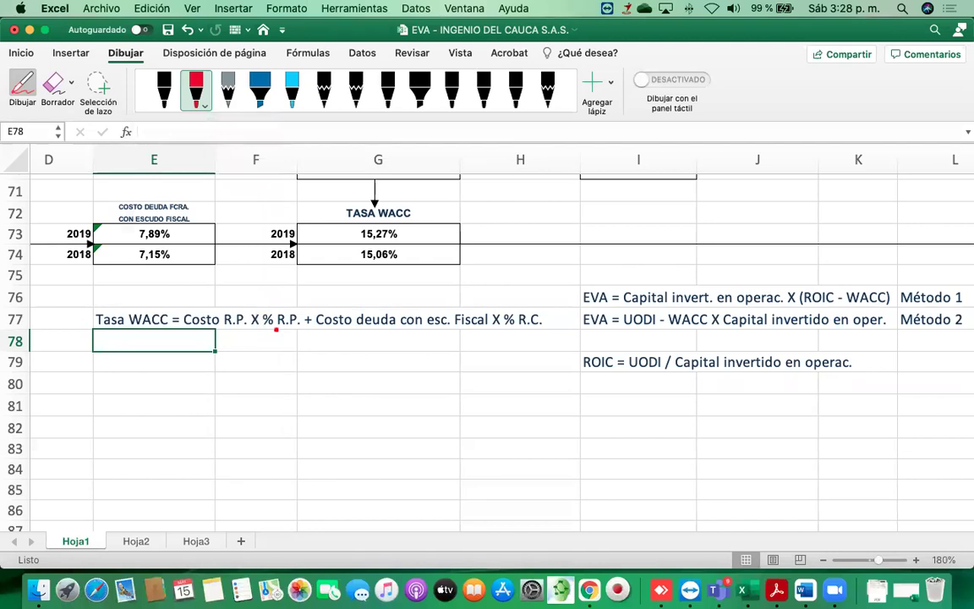
Draw a red bracket under the WACC formula joining "% R.P." and "% R.C.", and handwrite "100%" in its middle.
mouse_move(275, 327)
left_mouse_down()
mouse_move(292, 343)
mouse_move(356, 343)
left_mouse_up()
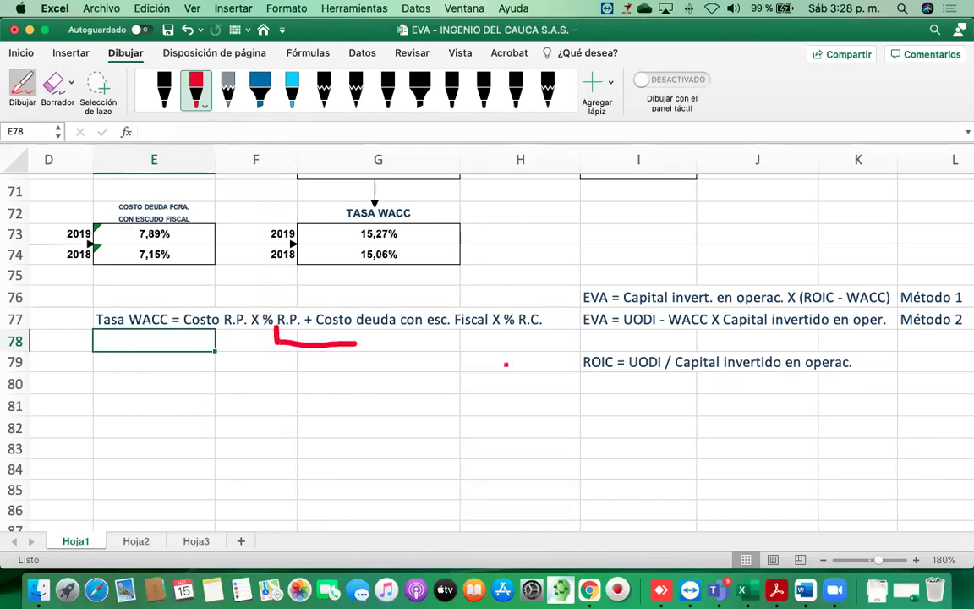
left_click_drag(515, 326, 516, 339)
left_click_drag(445, 342, 517, 337)
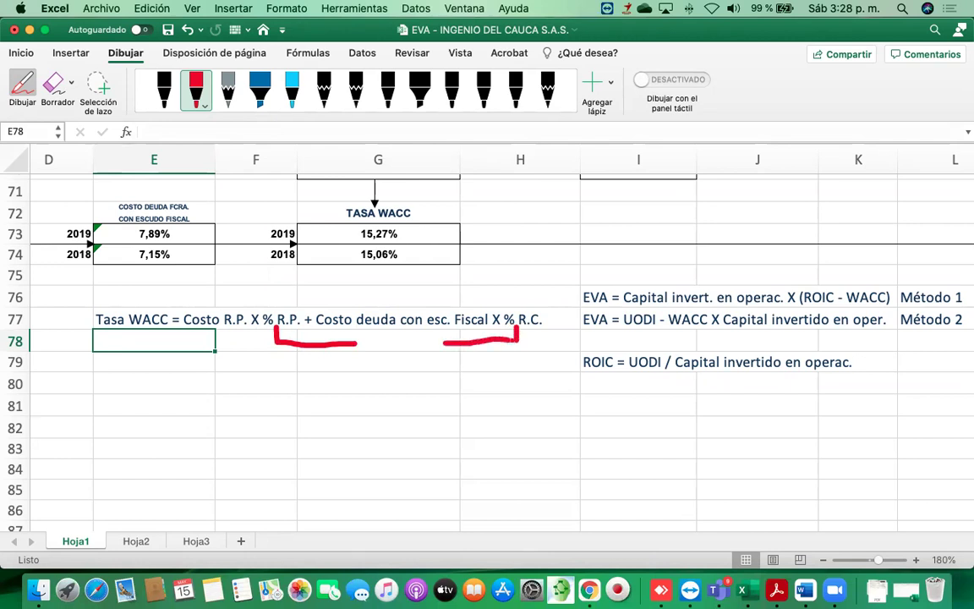
left_click_drag(365, 333, 382, 345)
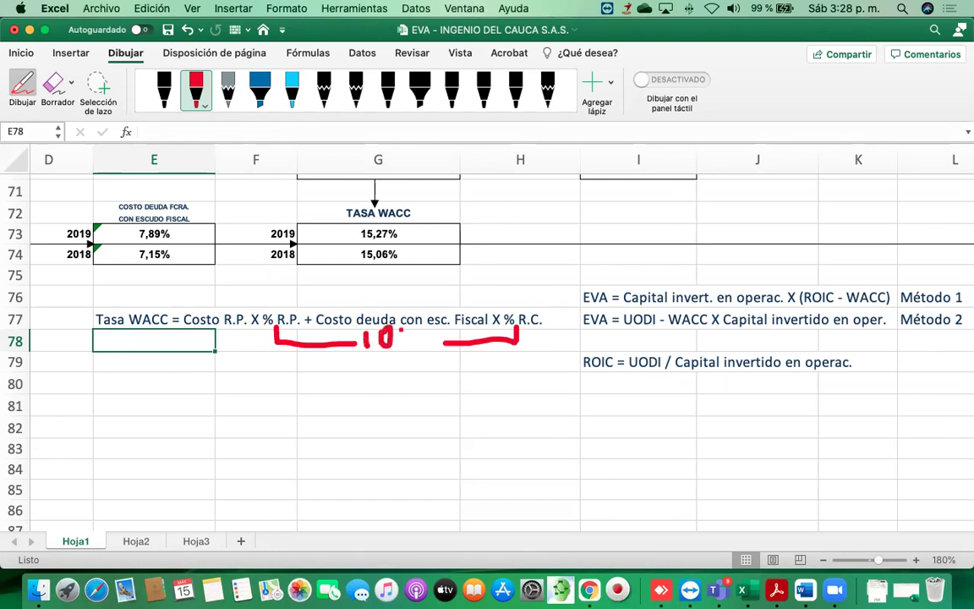
left_click_drag(411, 329, 410, 342)
left_click_drag(433, 334, 428, 350)
left_click(429, 354)
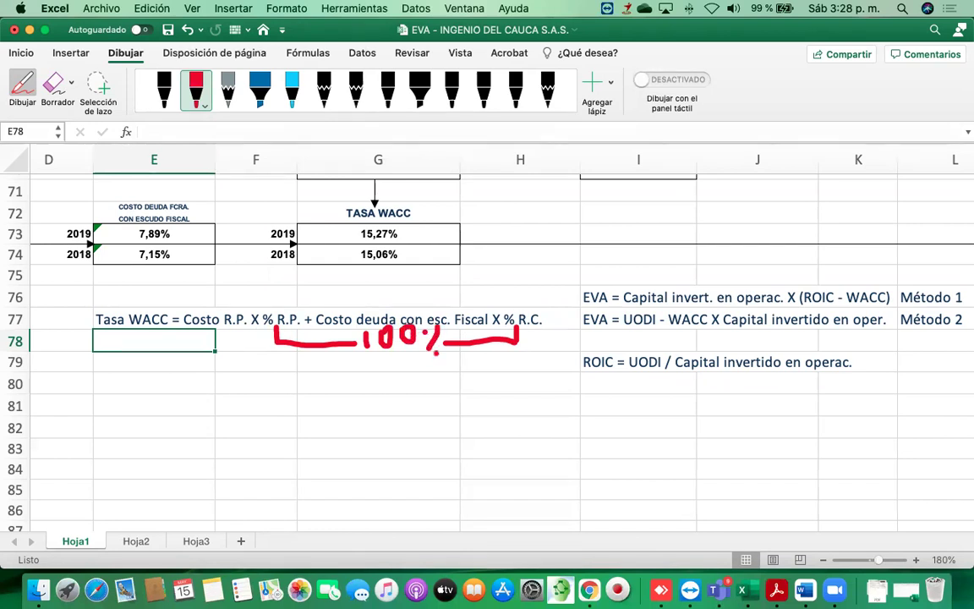
key("Escape")
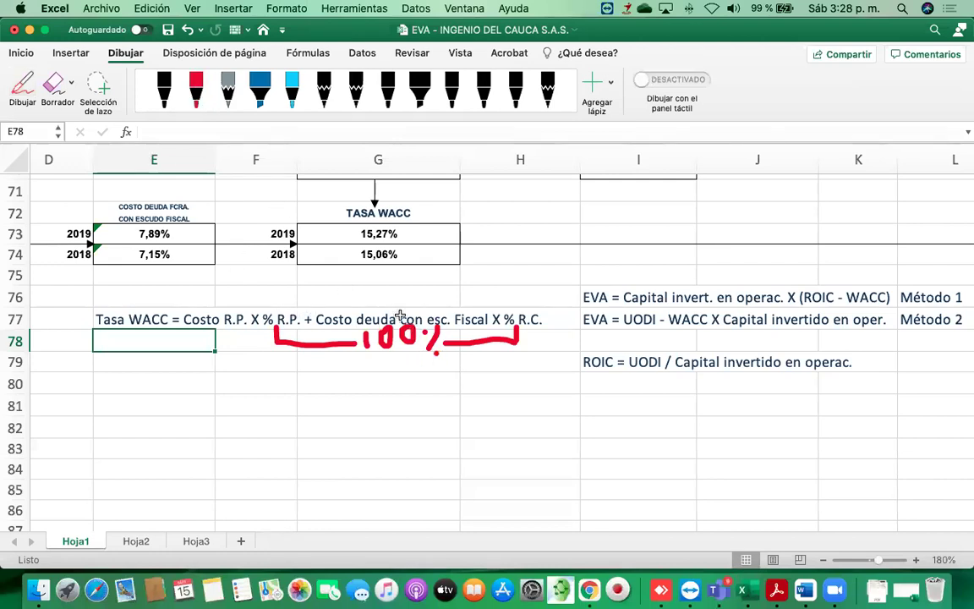
Circle "% R.P." and "% R.C." in the WACC formula in row 77 with the red pen.
scroll(318, 292, "up", 1)
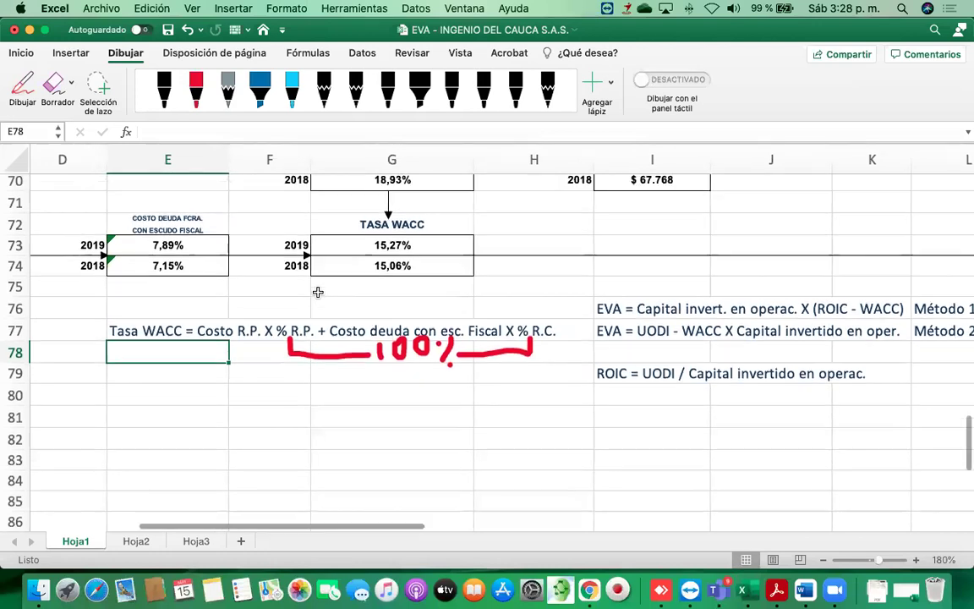
left_click(195, 89)
mouse_move(300, 312)
left_mouse_down()
mouse_move(274, 315)
mouse_move(272, 354)
mouse_move(314, 340)
mouse_move(306, 317)
left_mouse_up()
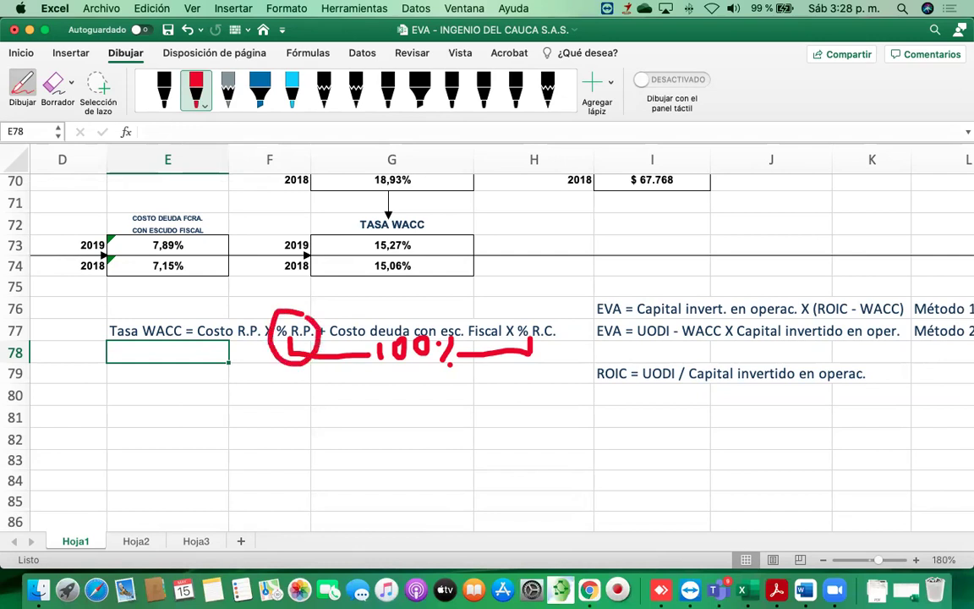
mouse_move(550, 310)
left_mouse_down()
mouse_move(518, 322)
mouse_move(518, 348)
mouse_move(563, 336)
mouse_move(546, 311)
left_mouse_up()
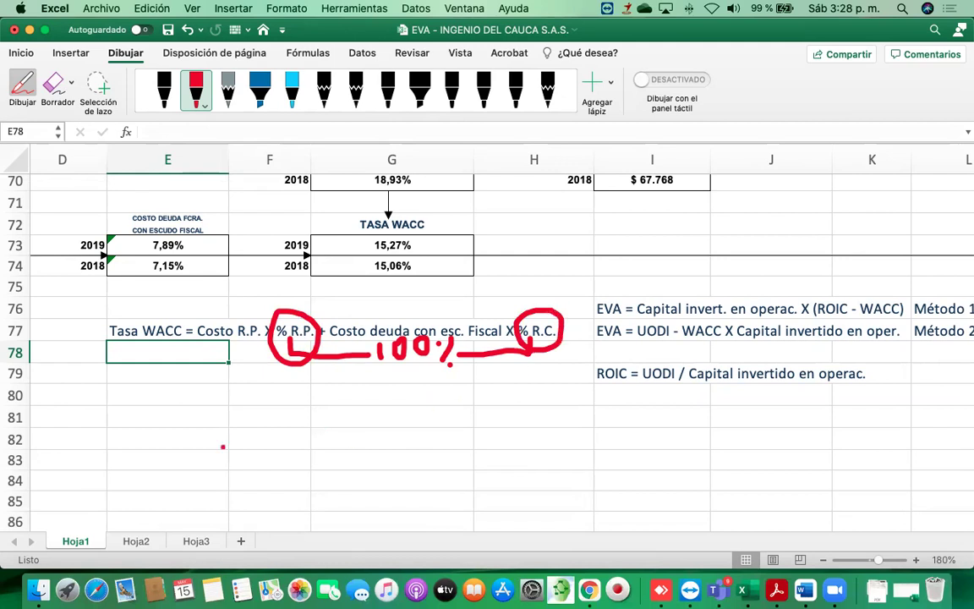
key("Escape")
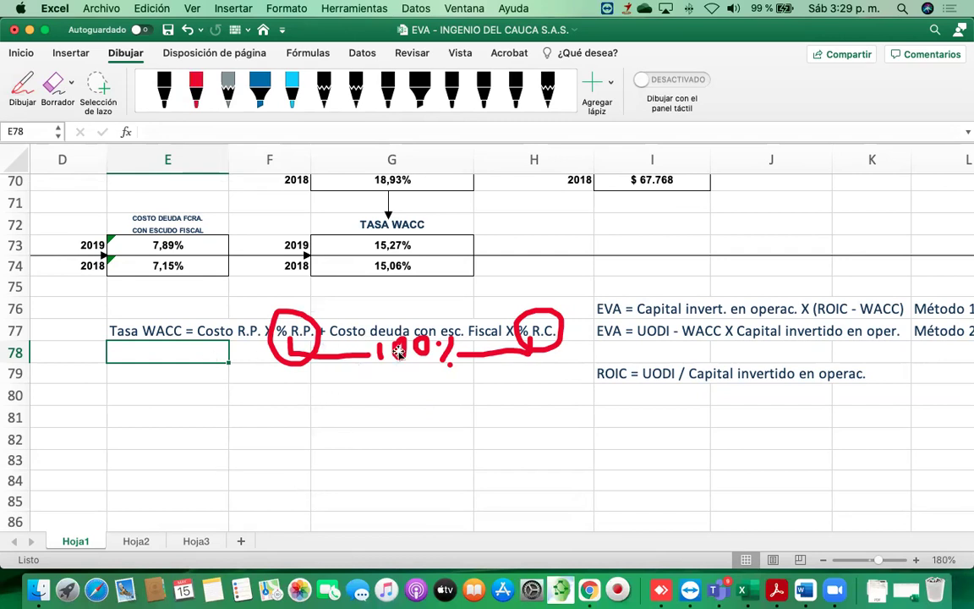
Enter the text "R.P = Tasa CAPM" in cell E80, below the WACC formula.
scroll(258, 341, "up", 3)
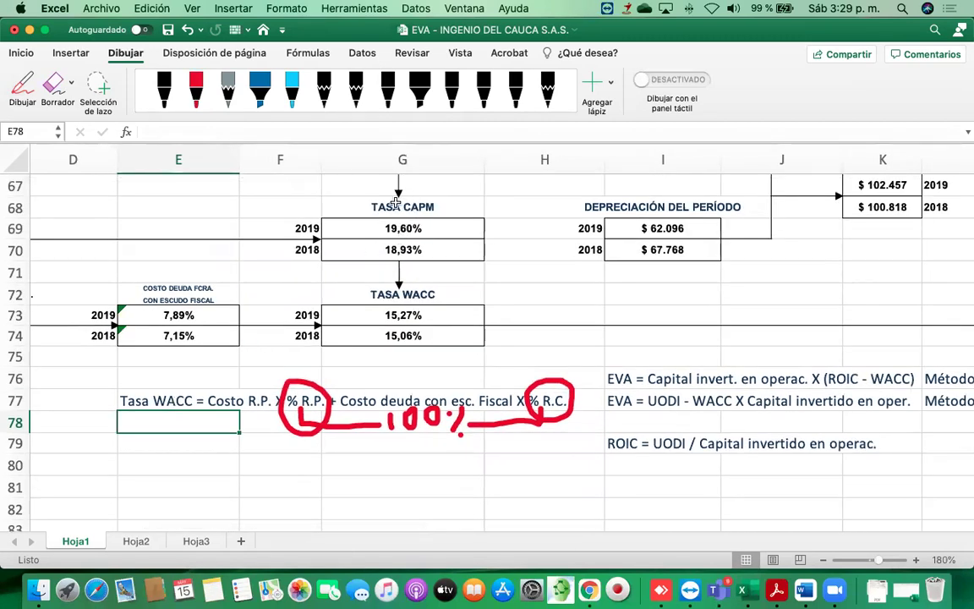
left_click(185, 465)
type("R")
type(".P")
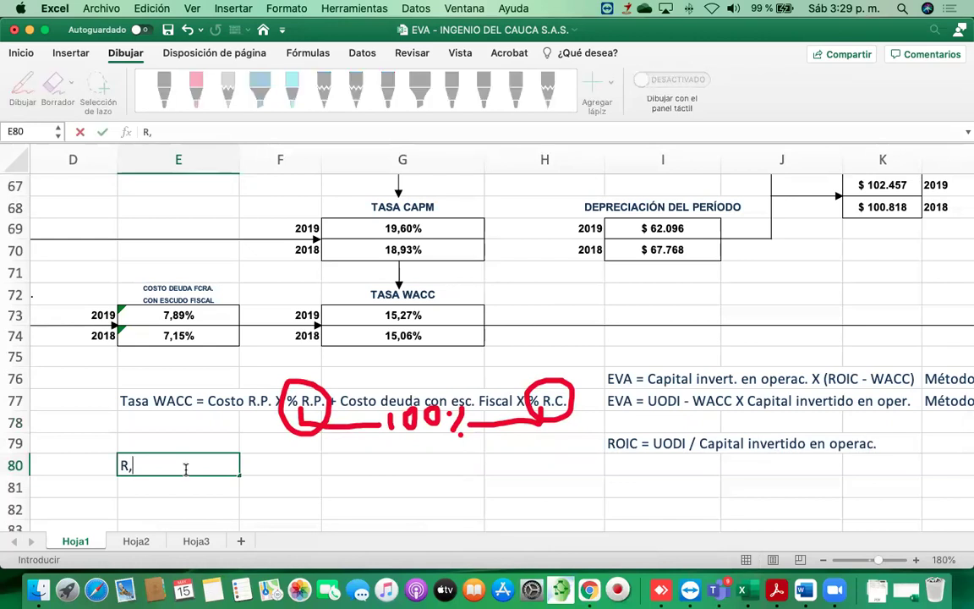
type(" = Tasa CAPM")
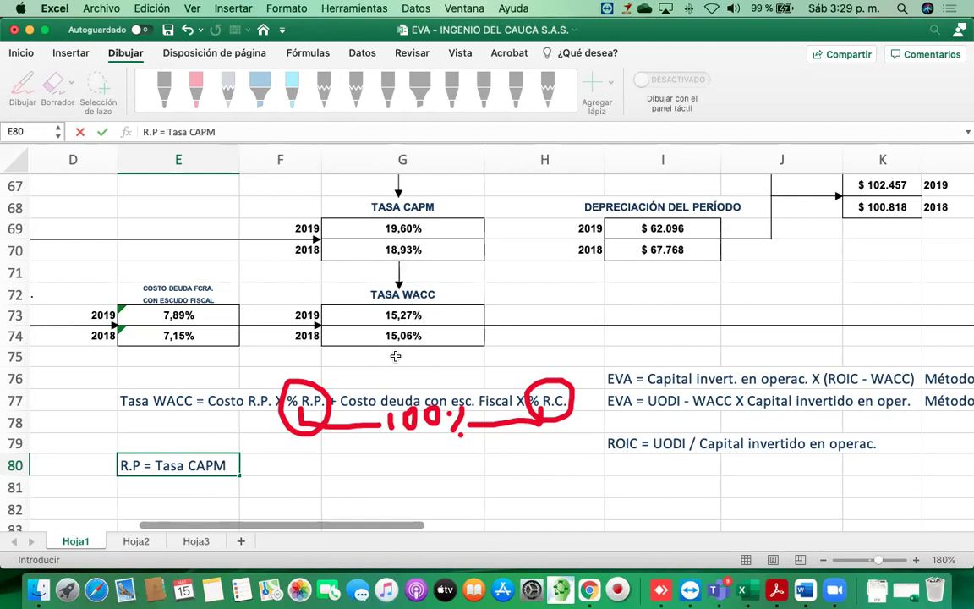
Examine the 2019 and 2018 CAPM rate formulas in G69 and G70 and the country risk inputs beside them.
left_click(388, 228)
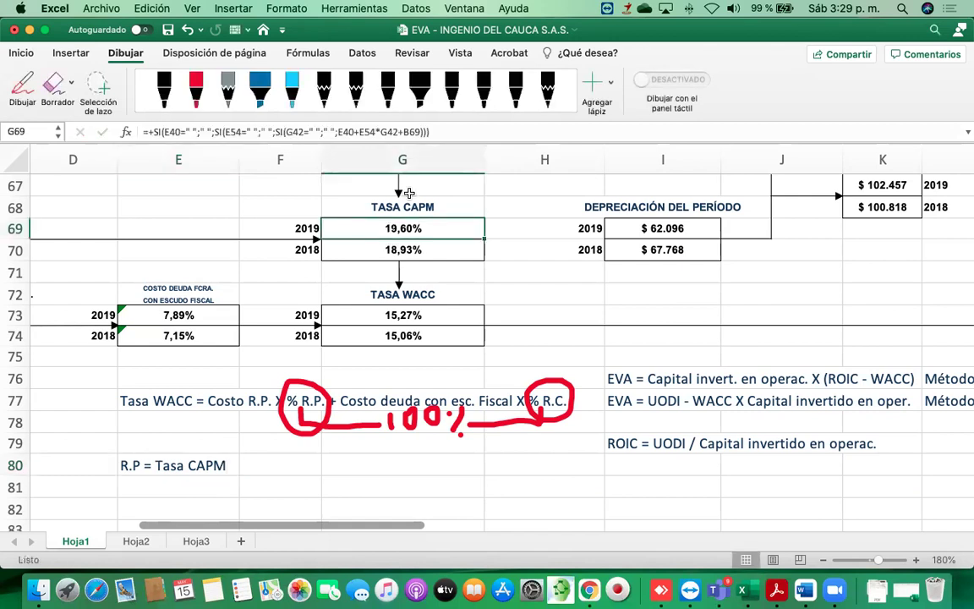
left_click(283, 224)
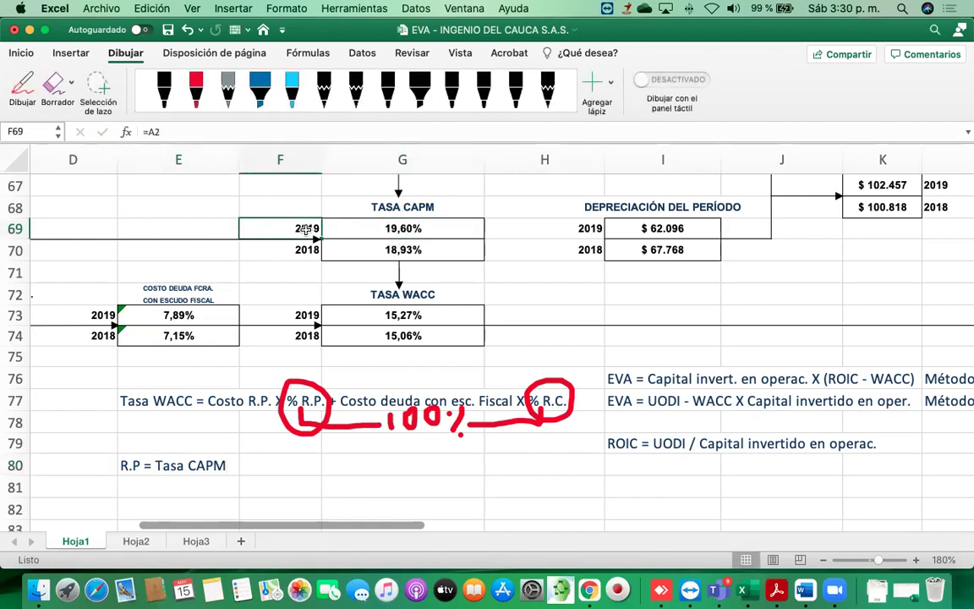
left_click(414, 251)
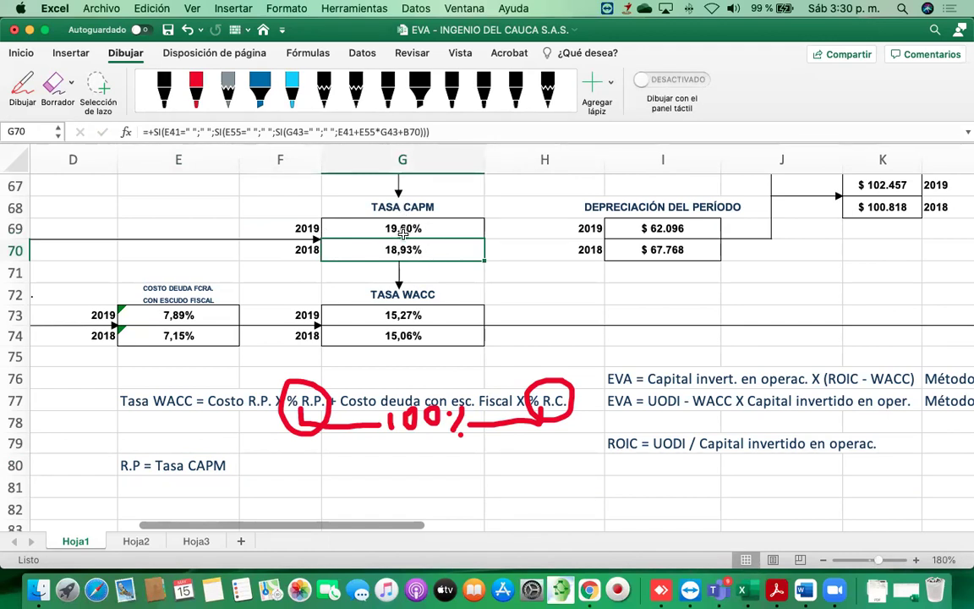
scroll(403, 235, "left", 5)
scroll(403, 234, "right", 3)
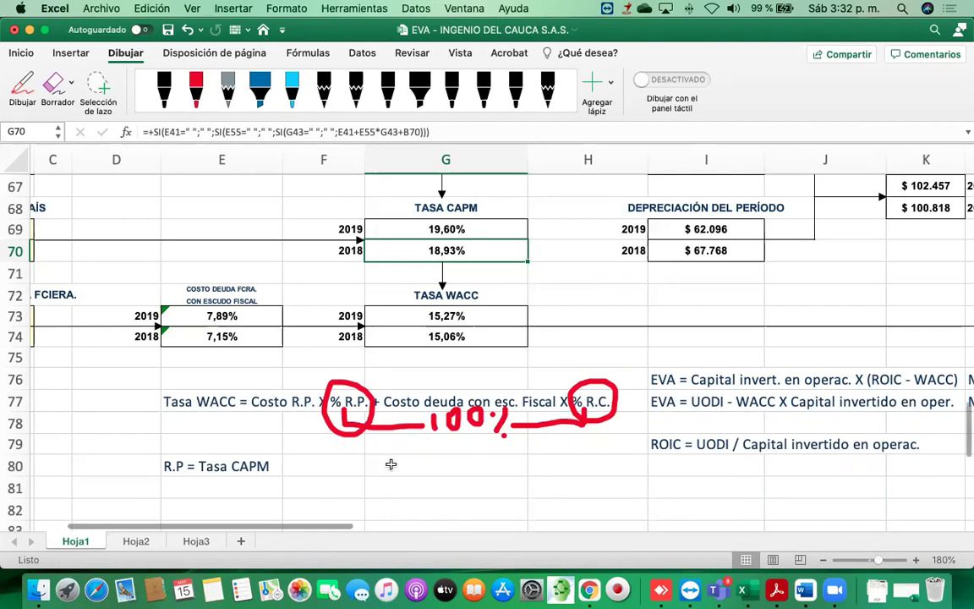
left_click(327, 466)
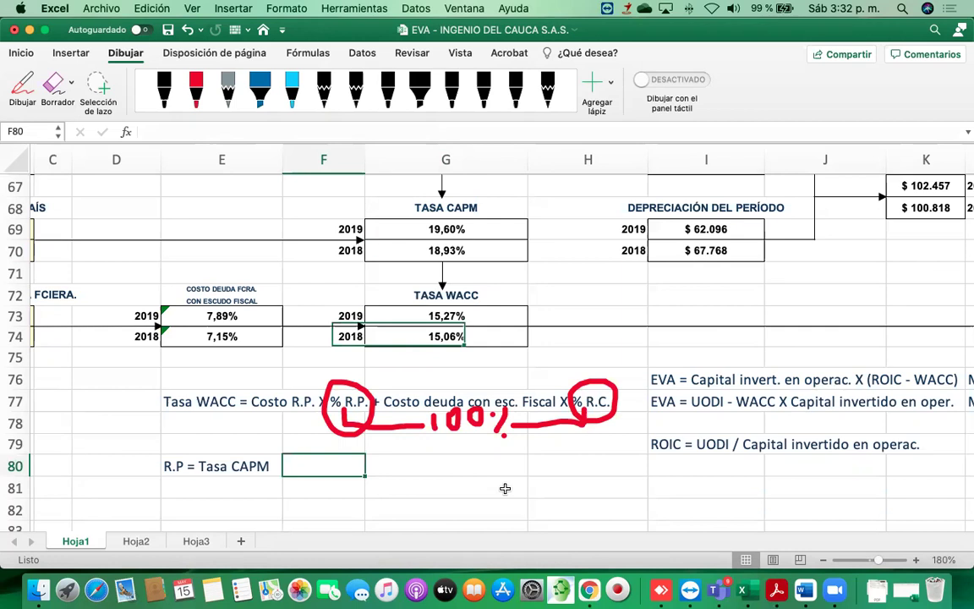
key("Escape")
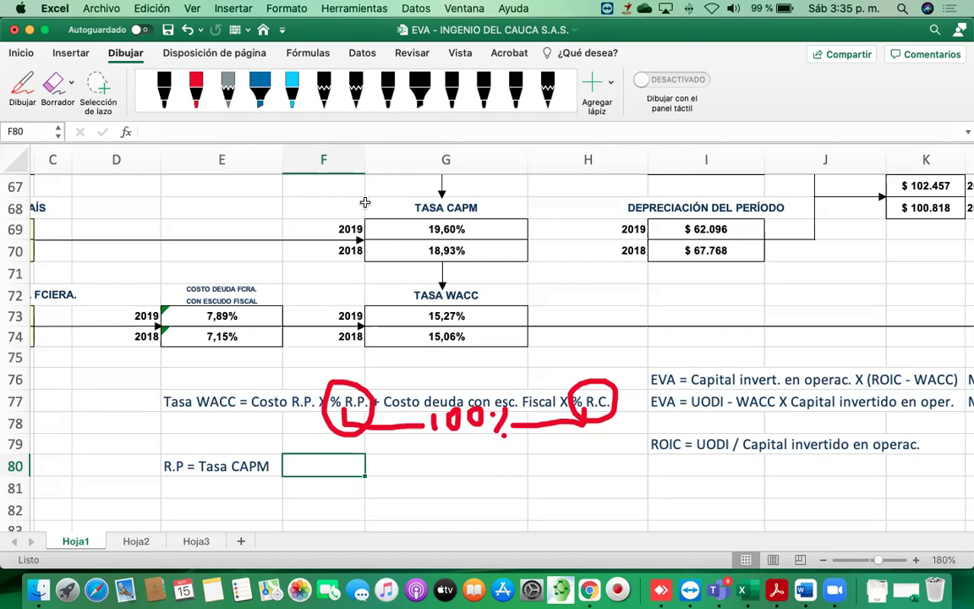
left_click(401, 203)
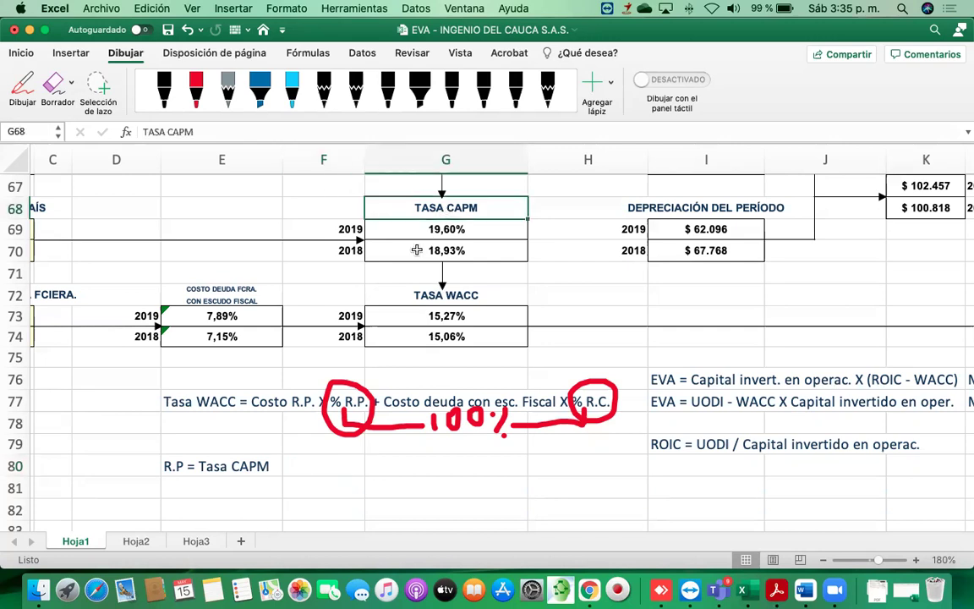
Extend the text in E80 with "= Rf + Beta apalancado X".
left_click(171, 470)
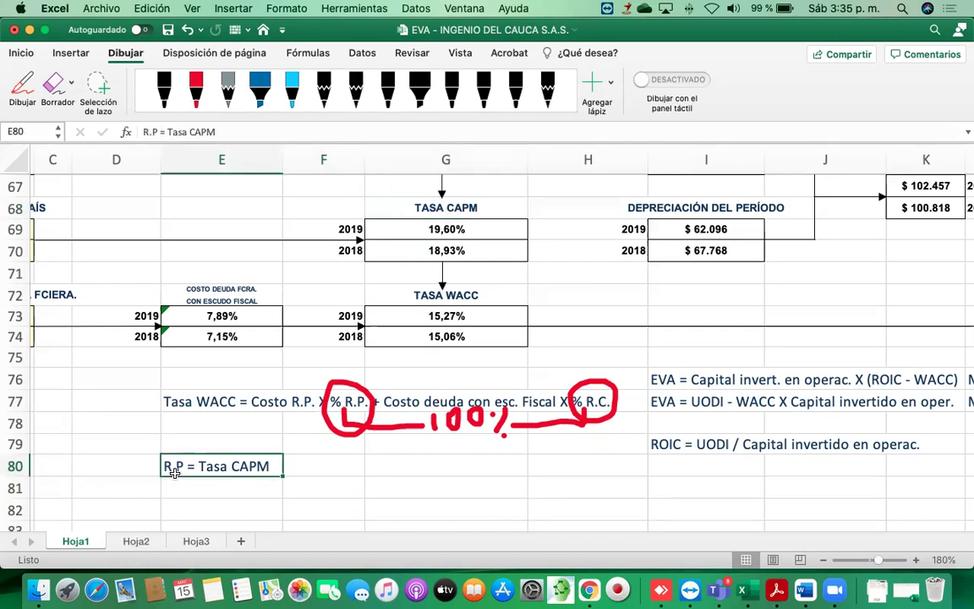
left_click(259, 131)
type("= ")
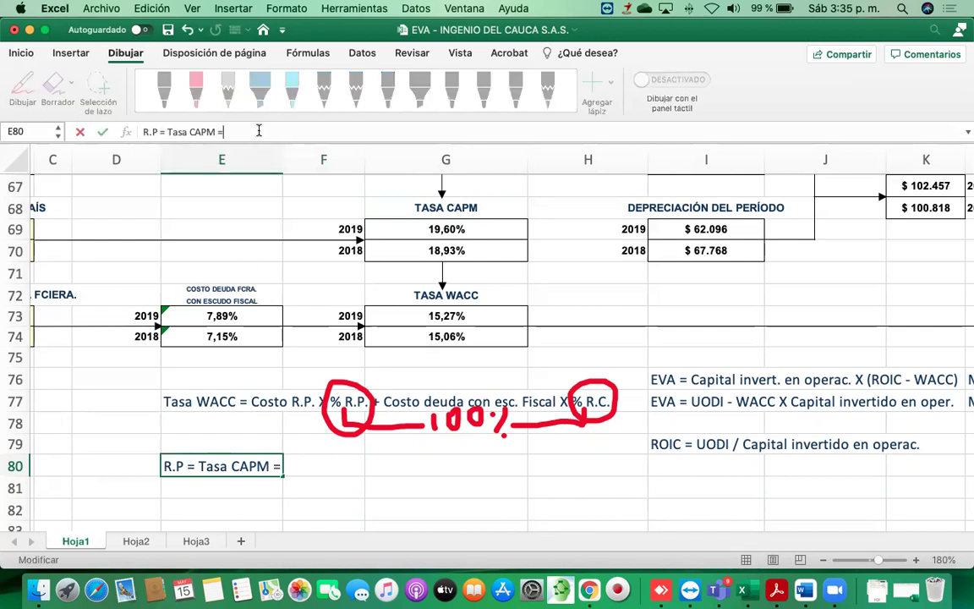
type("Rf")
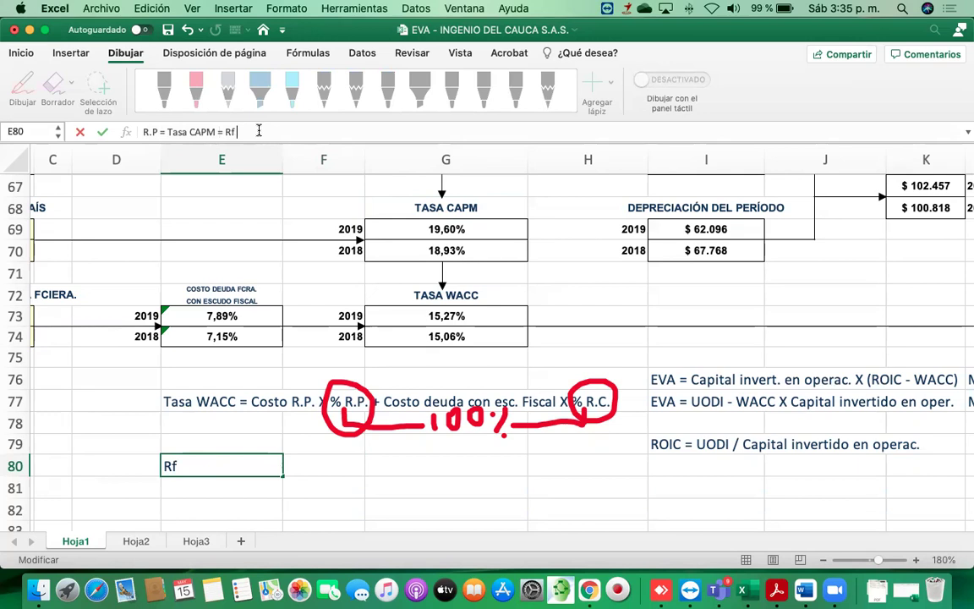
type(" + Beta apalan")
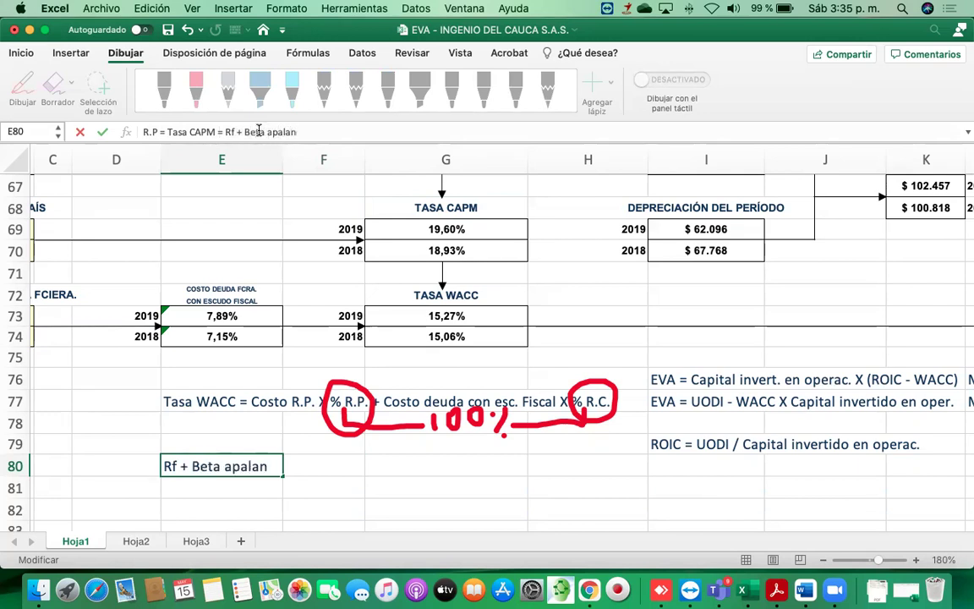
type("cado X ")
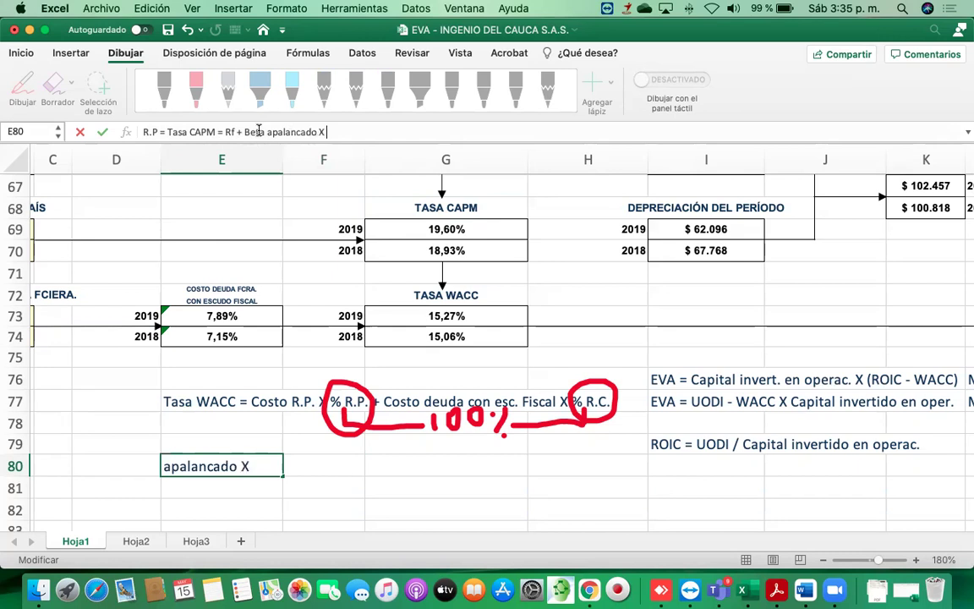
Continue the CAPM text in E80 with "prima mercado fciero".
type("prima")
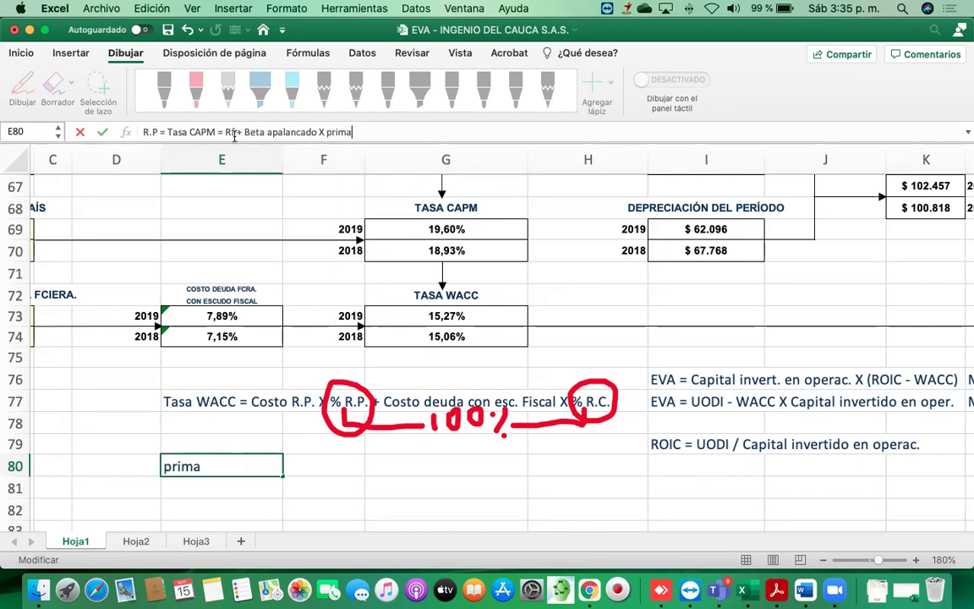
type(" merc")
type("a")
type("ceir")
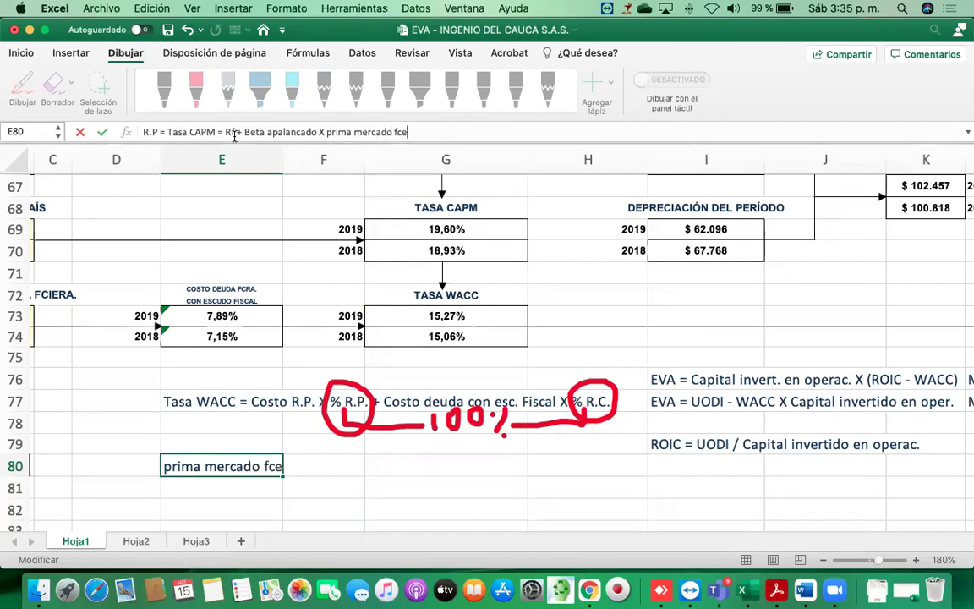
key("BackSpace")
key("BackSpace")
key("BackSpace")
type("iero")
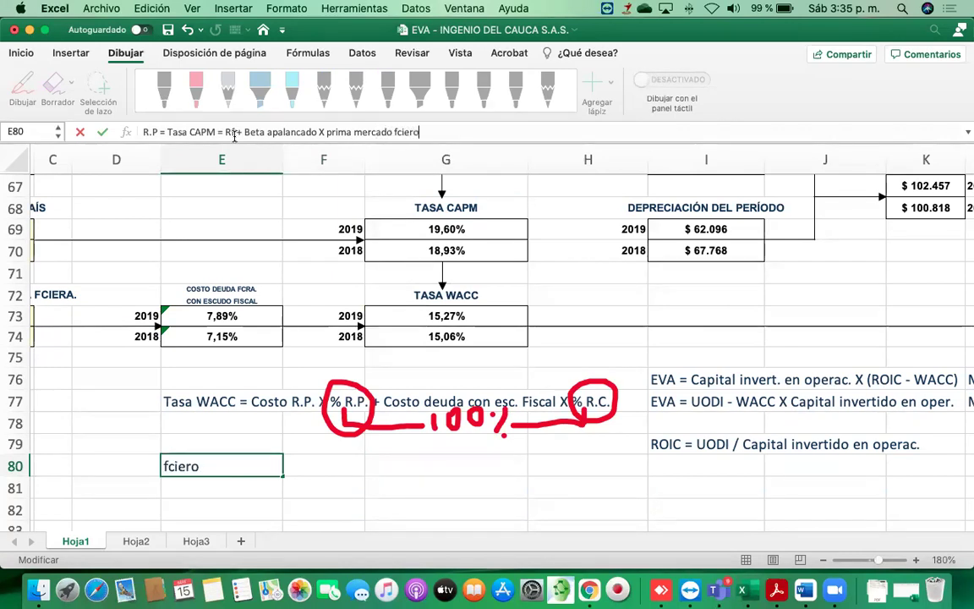
Complete the CAPM text in E80 with "+ reiesgo país".
type(" +")
type(" fatcr")
key("BackSpace")
key("BackSpace")
key("BackSpace")
key("BackSpace")
key("BackSpace")
type("reiesgo paía")
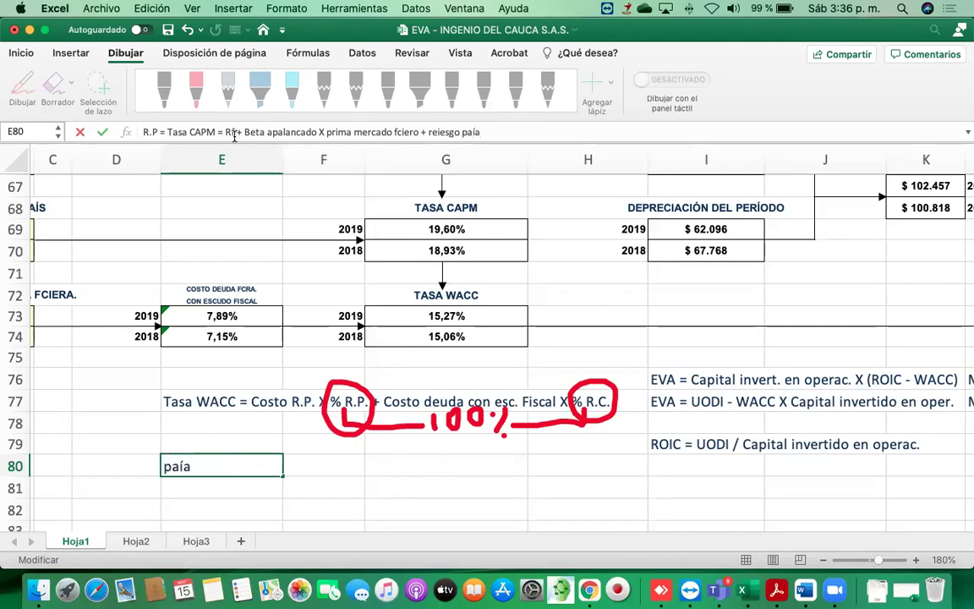
key("Return")
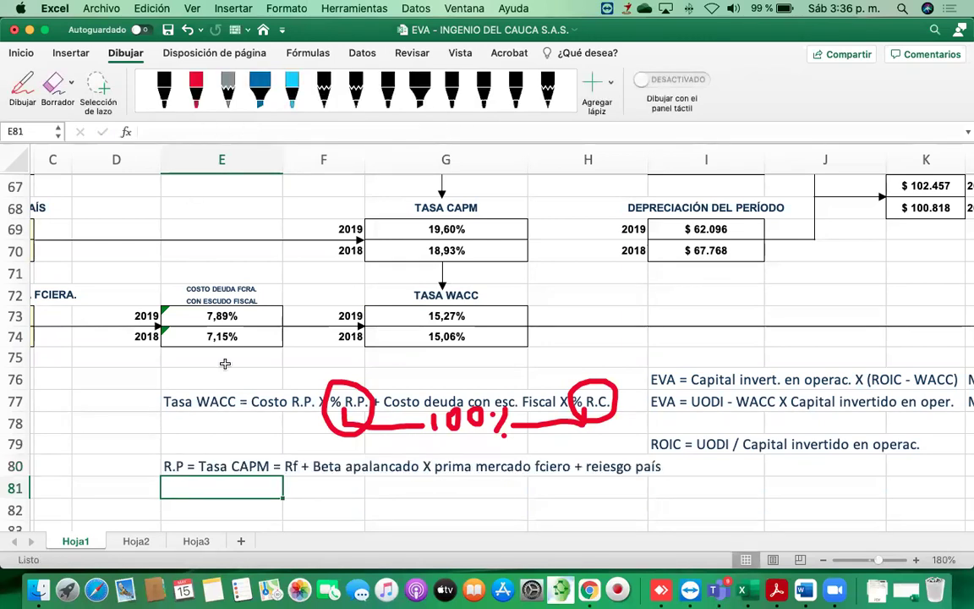
Correct the misspelled "reiesgo" in the CAPM text in E80 to "riesgo".
left_click(202, 466)
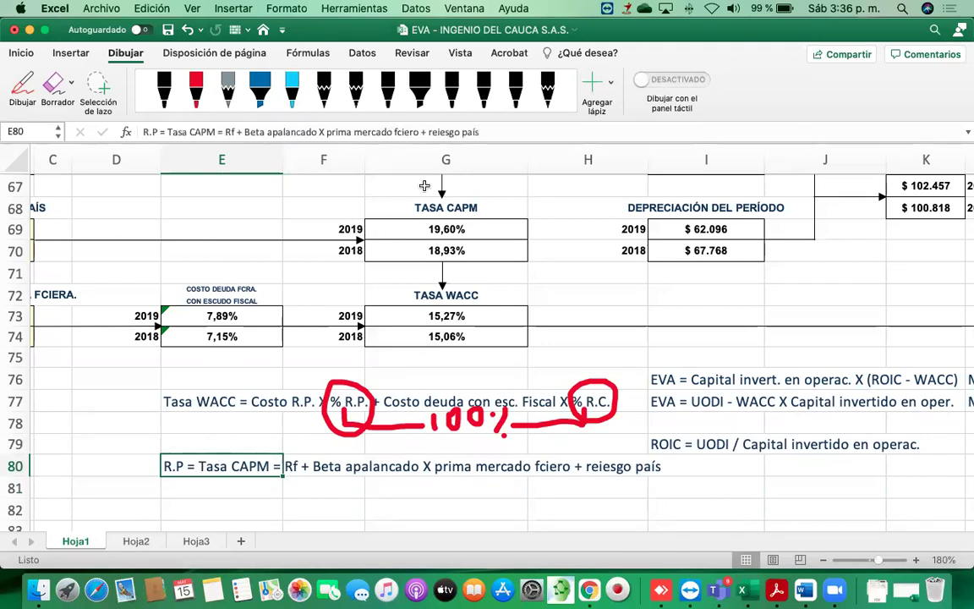
left_click(439, 133)
key("BackSpace")
key("Return")
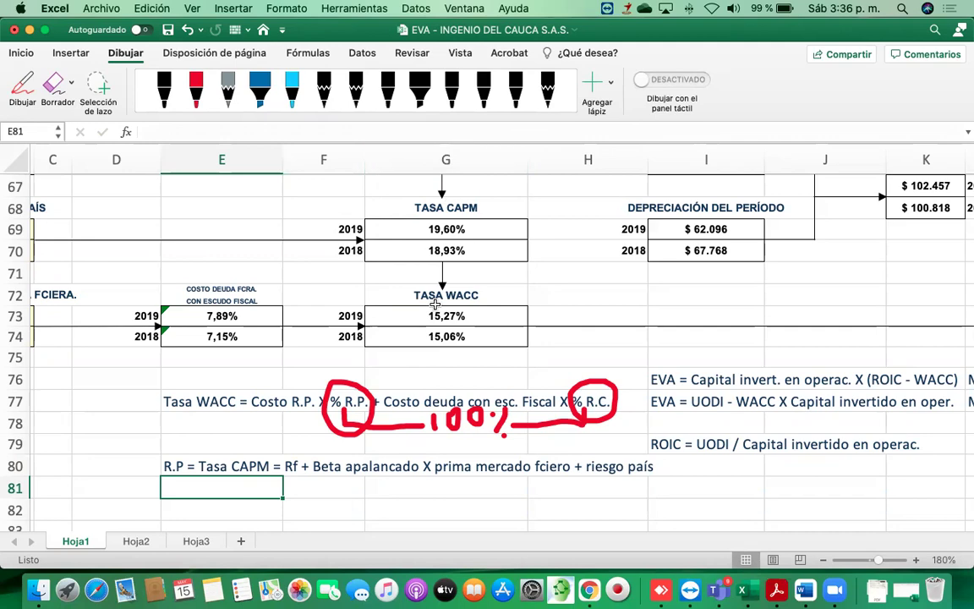
left_click(239, 467)
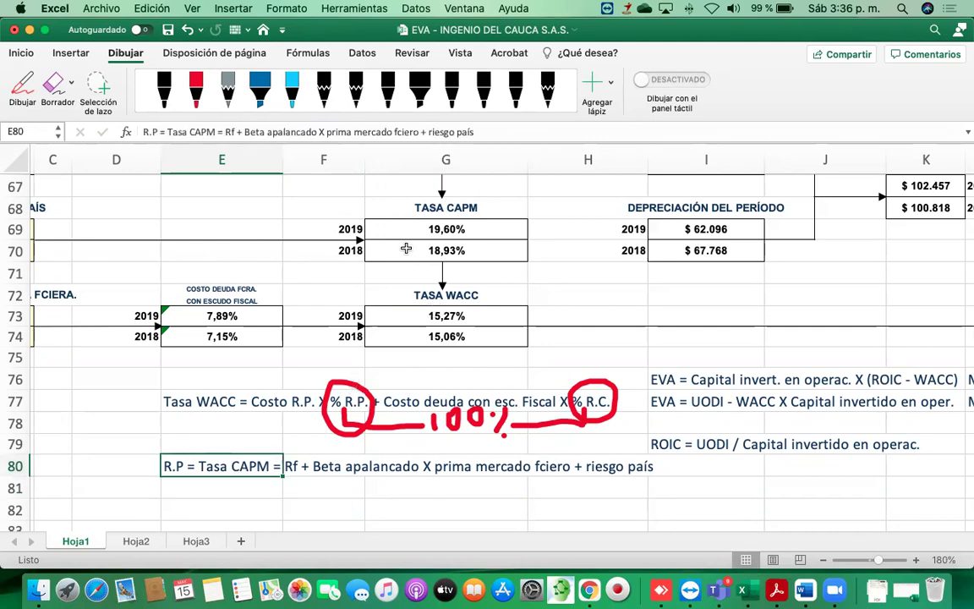
Review the CAPM text in E80 and examine the 2019 risk-free rate (Tasa Rf) formula in B40.
scroll(347, 232, "up", 2)
scroll(346, 233, "left", 1)
scroll(267, 298, "left", 2)
scroll(267, 297, "up", 15)
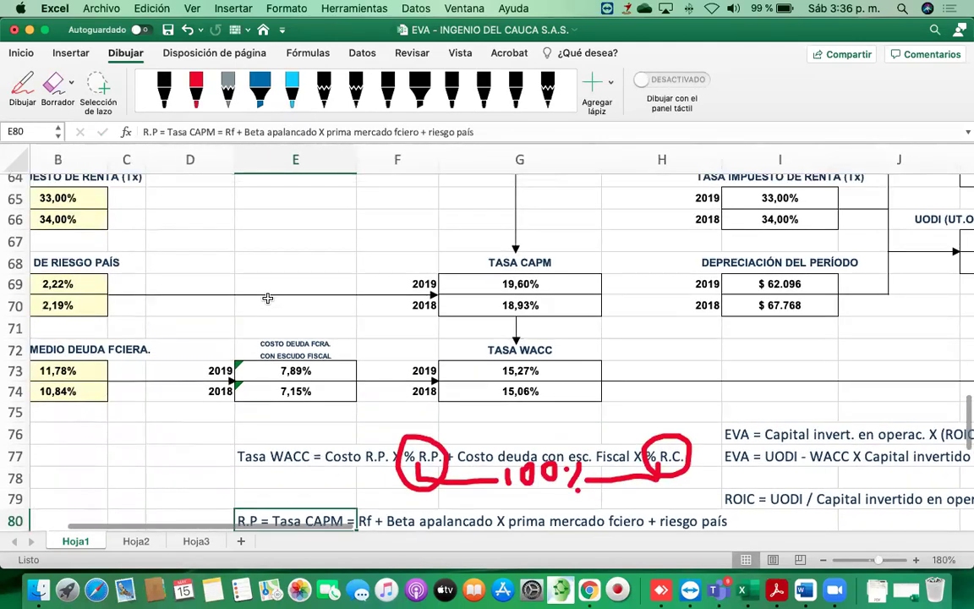
scroll(266, 252, "up", 5)
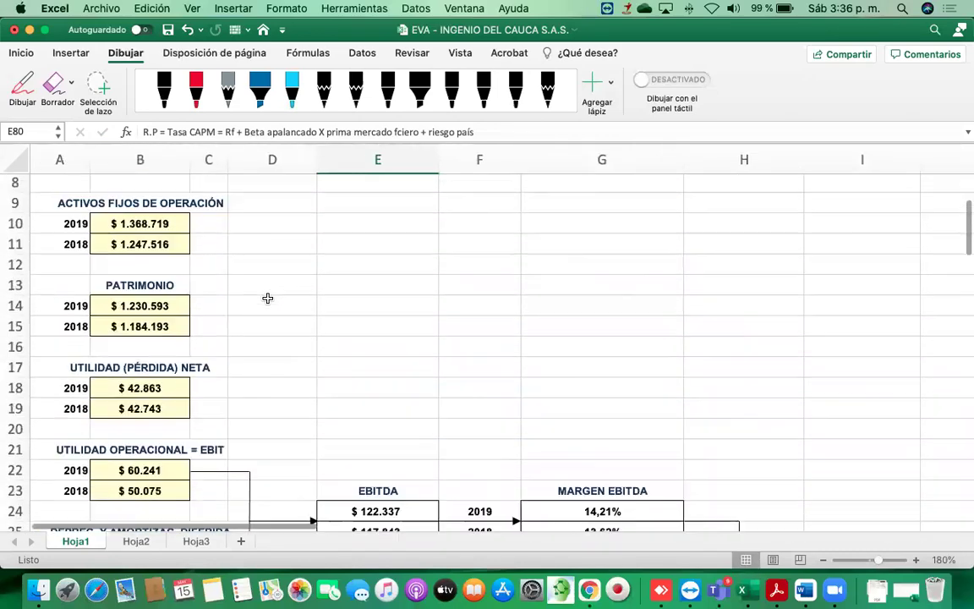
scroll(265, 252, "down", 18)
scroll(265, 252, "right", 1)
scroll(265, 252, "down", 4)
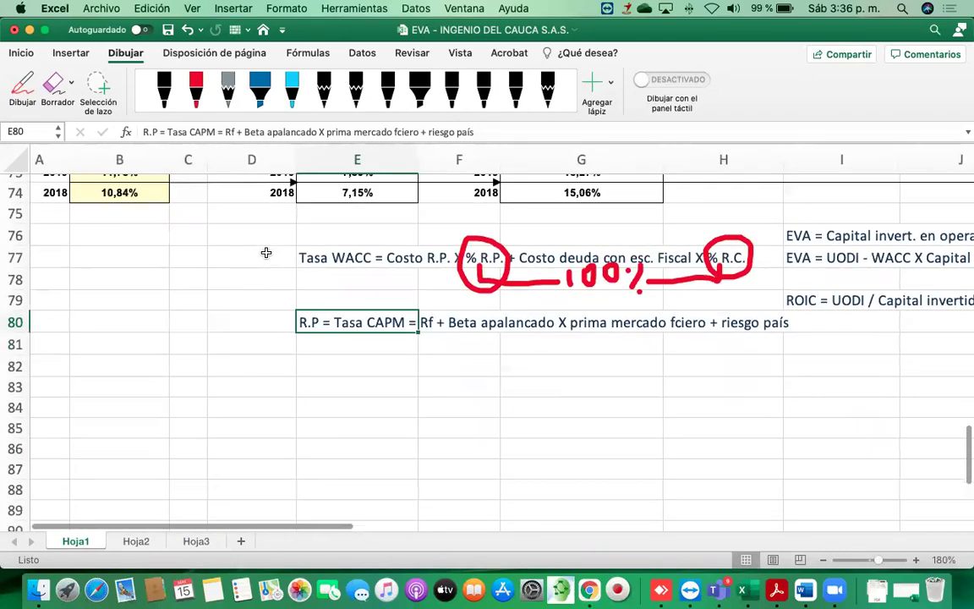
scroll(266, 252, "right", 3)
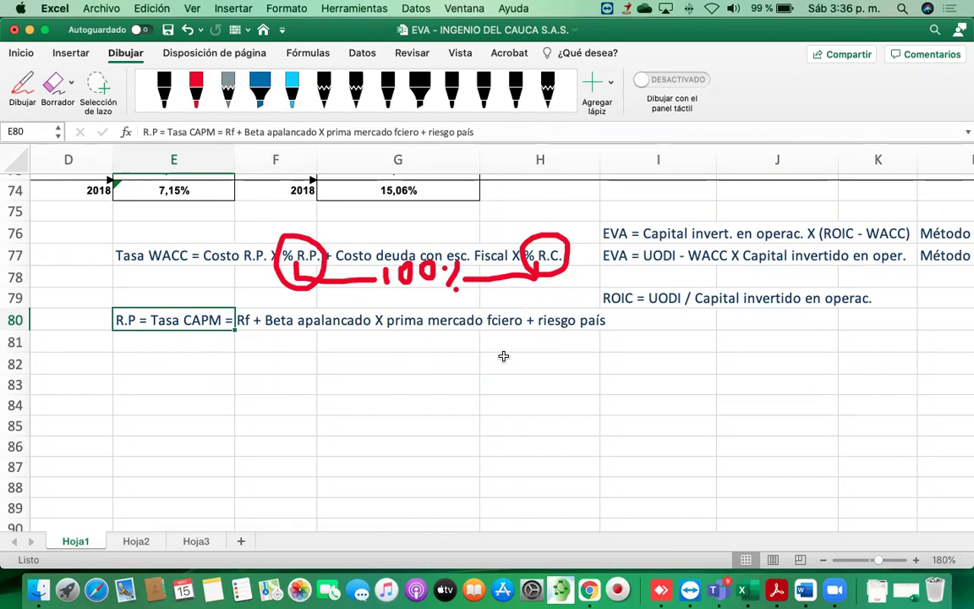
scroll(420, 254, "left", 1)
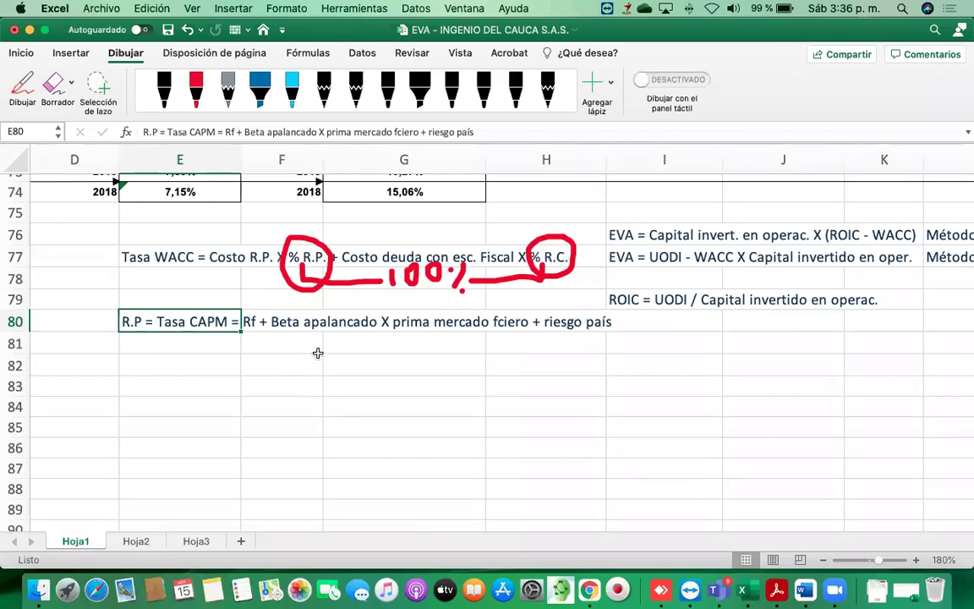
scroll(320, 353, "up", 10)
scroll(320, 353, "left", 2)
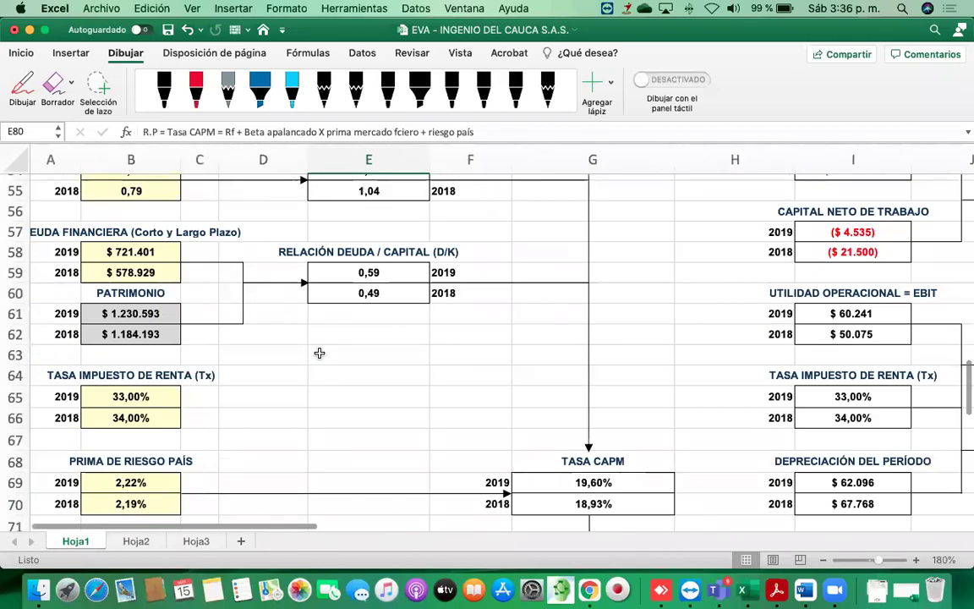
scroll(320, 353, "up", 4)
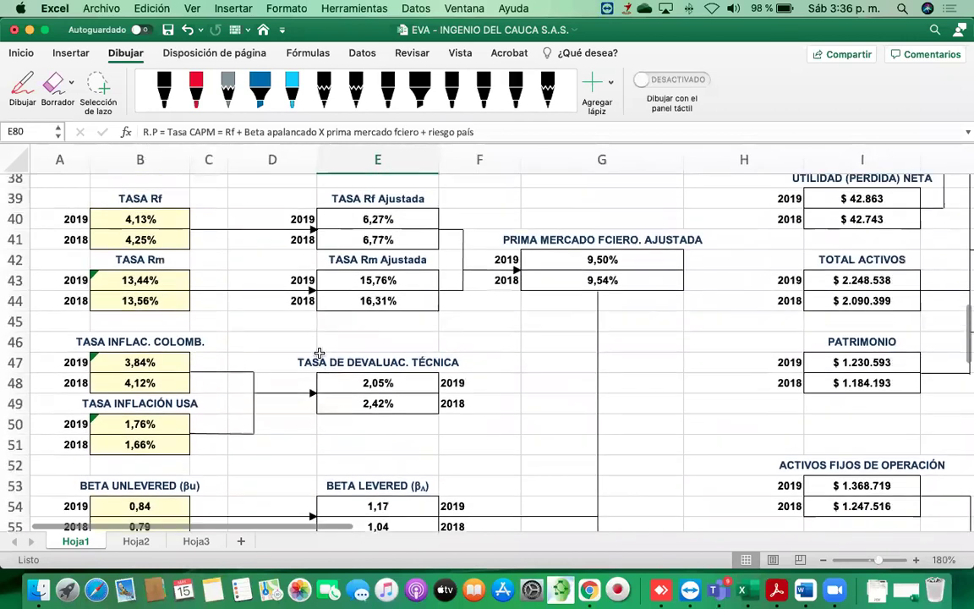
left_click(135, 247)
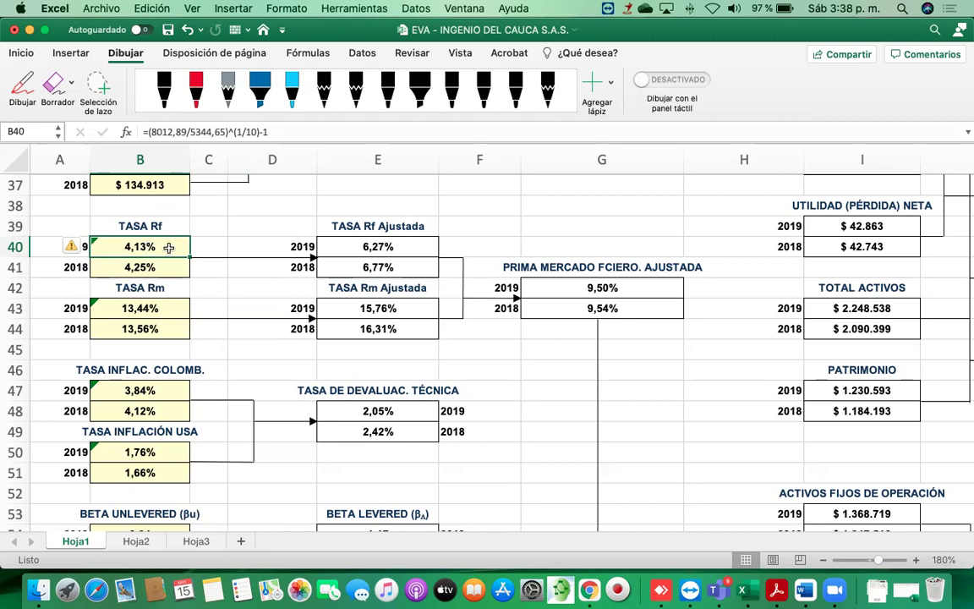
left_click(252, 343)
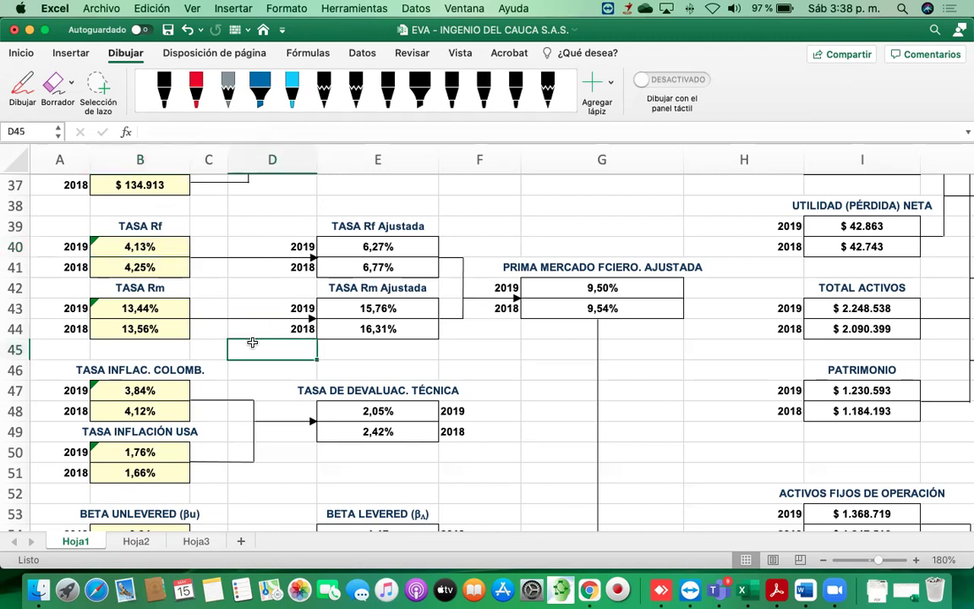
left_click(155, 247)
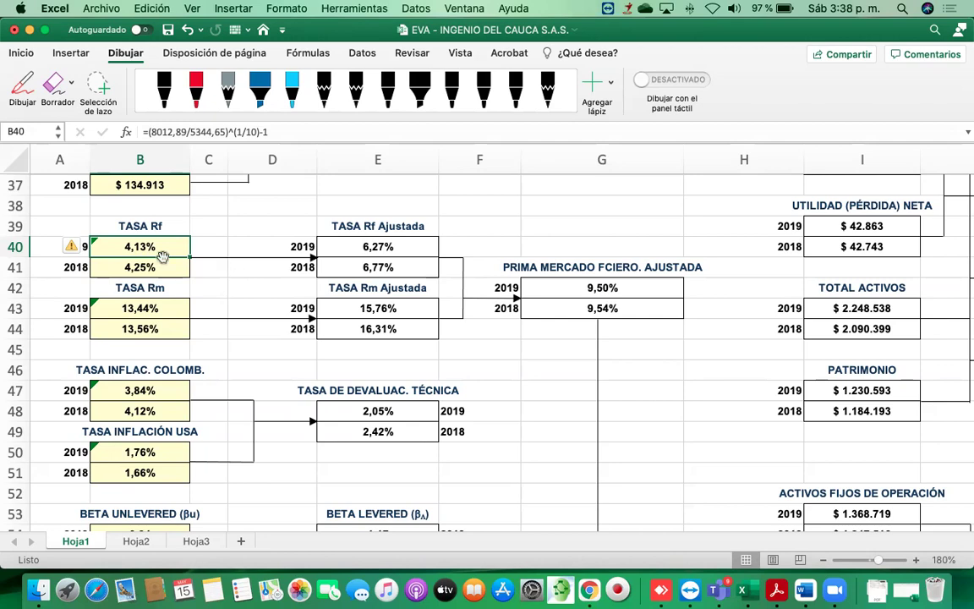
Examine the 2019 unlevered beta in B54 and the levered beta formula in E54 in relation to the CAPM text.
scroll(293, 288, "down", 10)
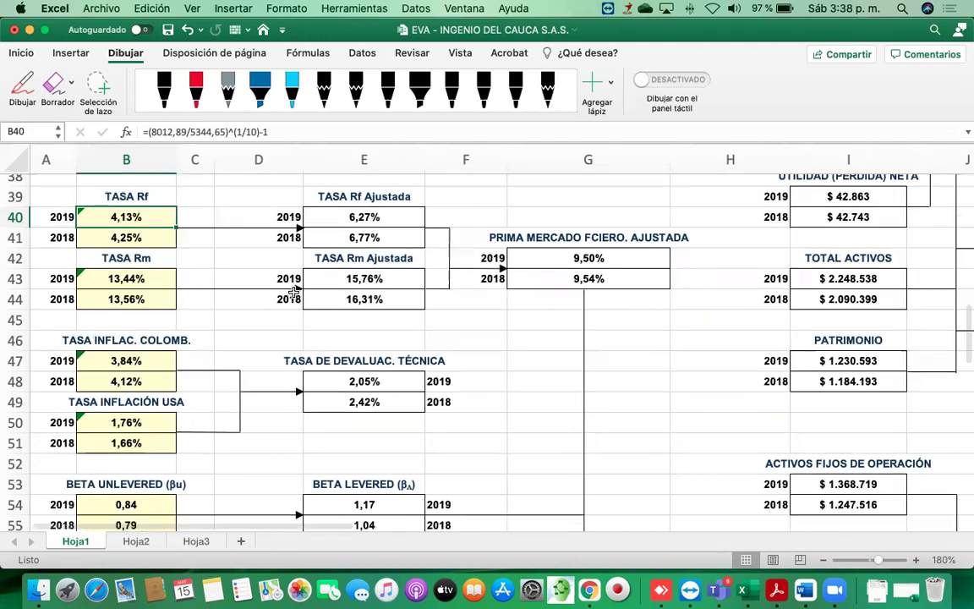
scroll(448, 276, "right", 1)
scroll(518, 230, "down", 5)
scroll(429, 473, "left", 1)
scroll(429, 474, "up", 10)
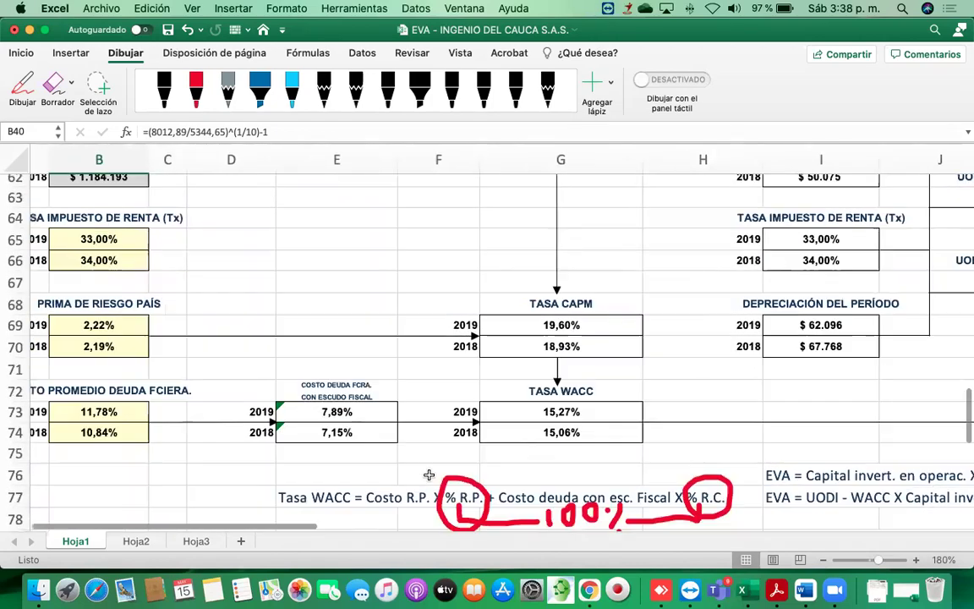
scroll(267, 391, "up", 4)
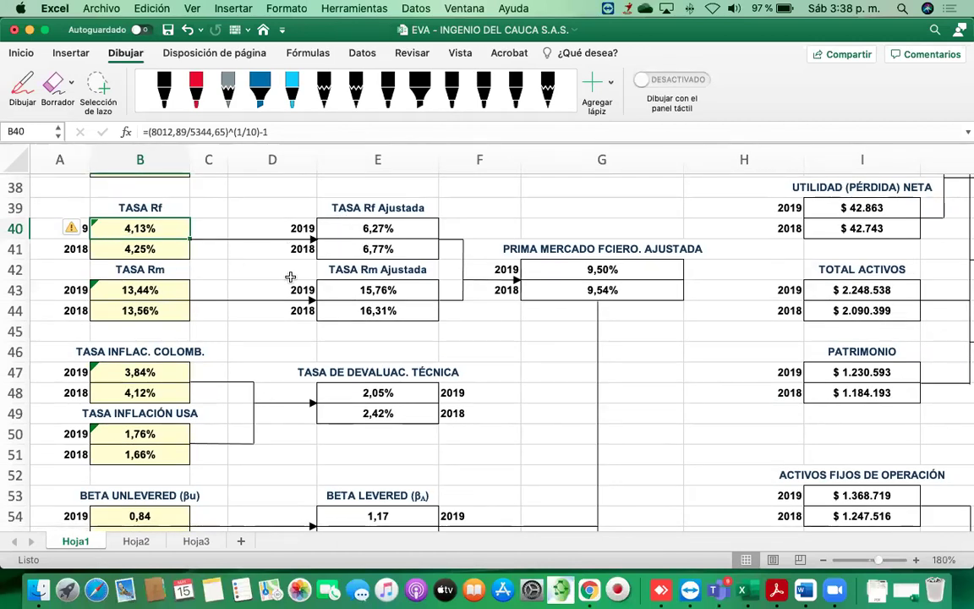
scroll(289, 277, "down", 2)
scroll(289, 277, "right", 1)
scroll(290, 276, "down", 5)
scroll(290, 276, "left", 1)
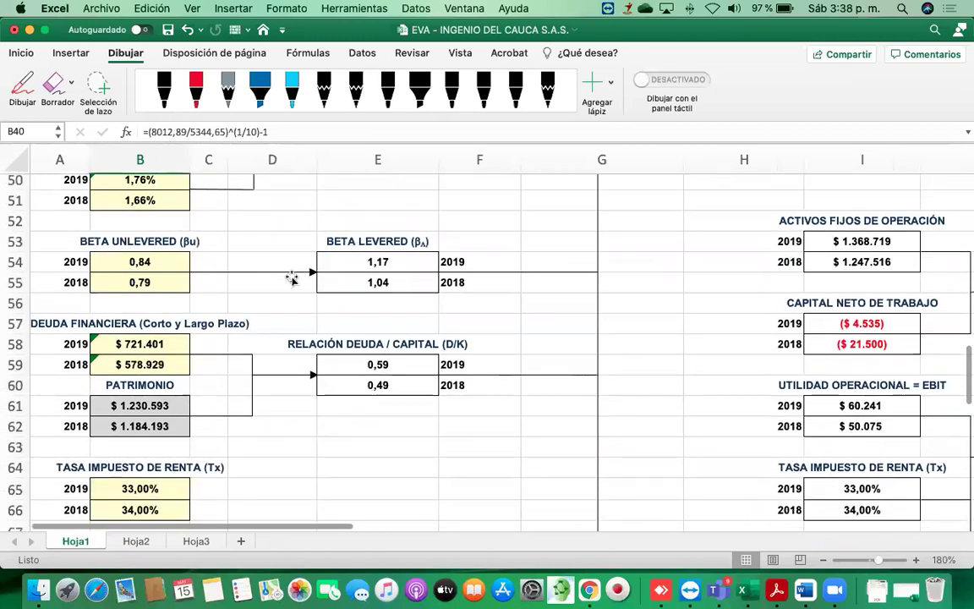
left_click(106, 241)
left_click(137, 262)
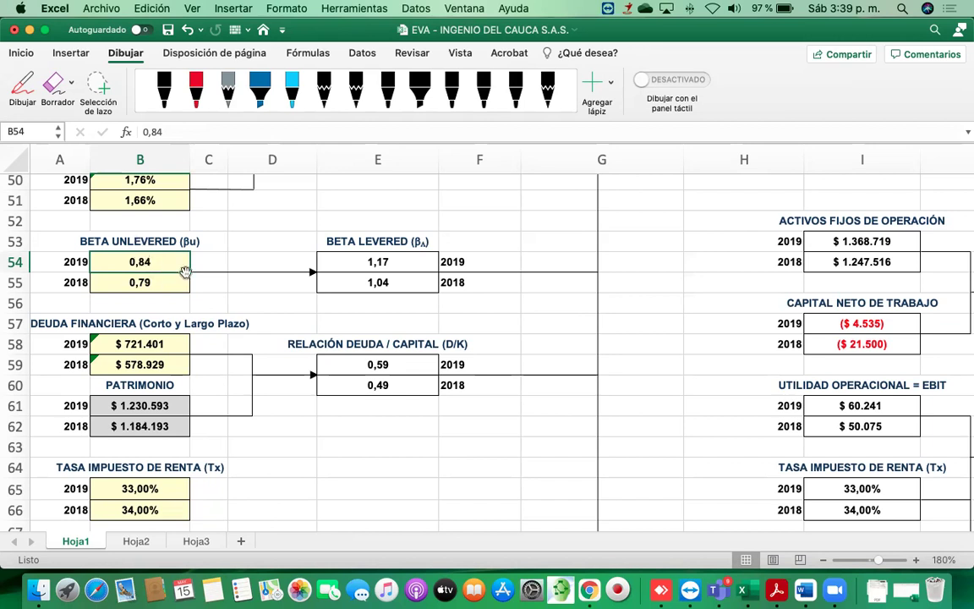
left_click(378, 262)
scroll(326, 483, "down", 4)
scroll(327, 483, "down", 4)
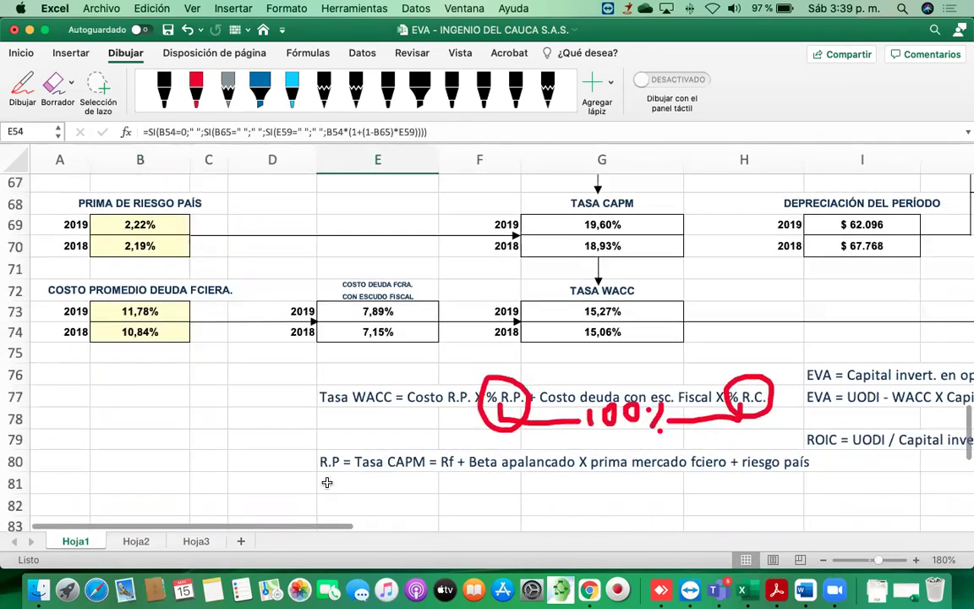
scroll(495, 469, "up", 10)
scroll(495, 469, "up", 1)
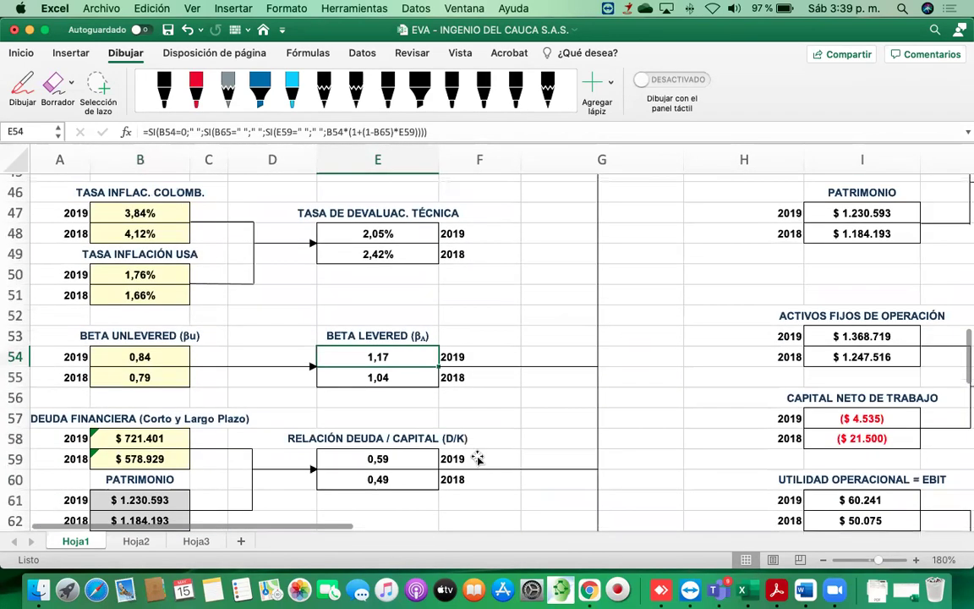
scroll(160, 385, "down", 3)
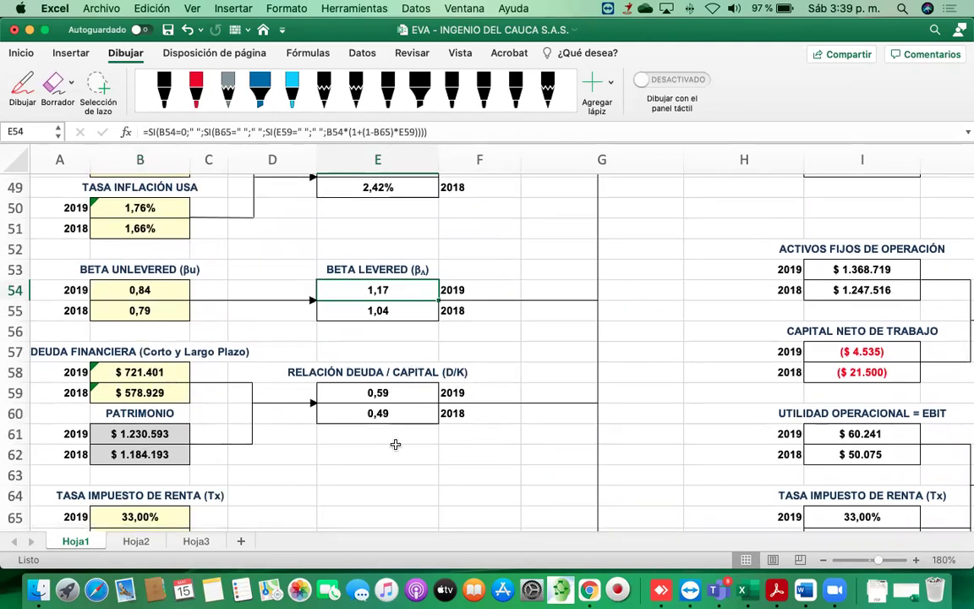
scroll(141, 381, "down", 2)
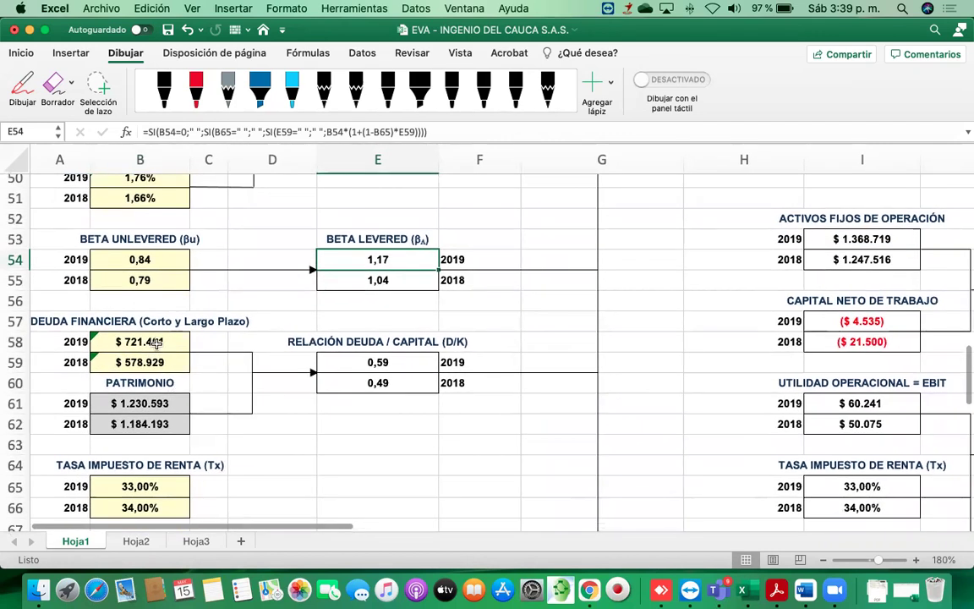
scroll(157, 343, "down", 2)
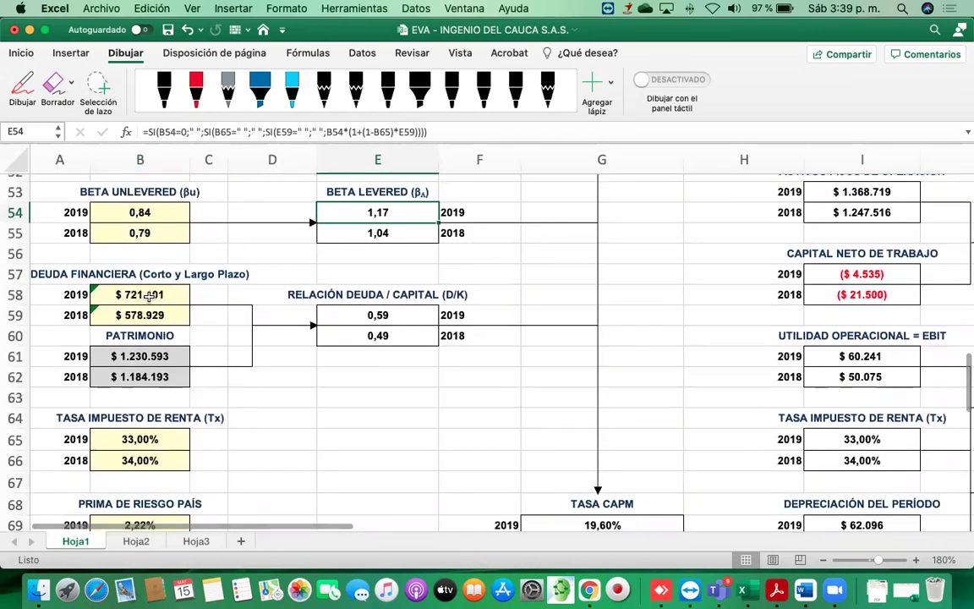
Examine the 2019 financial debt in B58, the equity in B61 and the debt-to-capital ratio formula in E59.
left_click(150, 295)
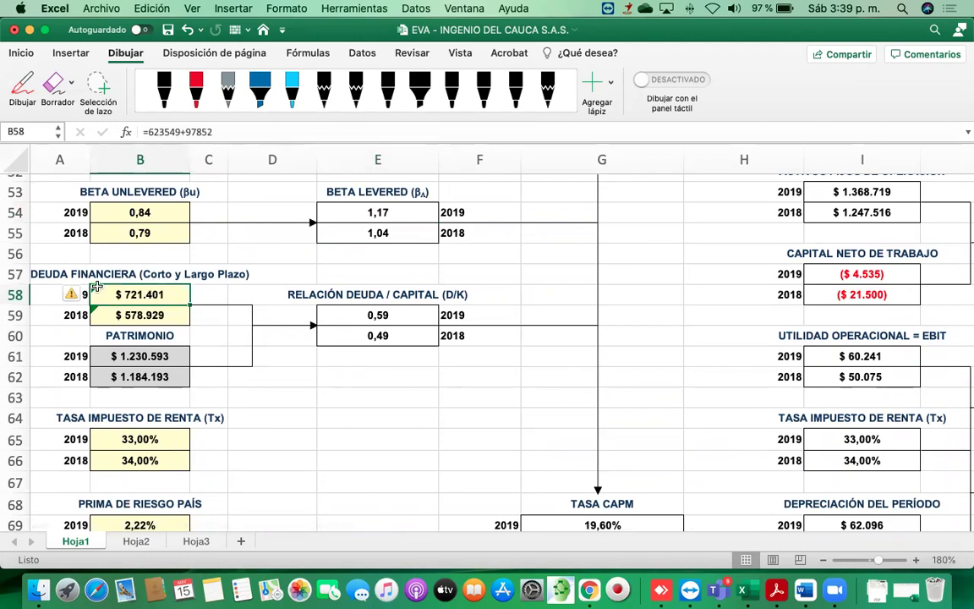
left_click(140, 356)
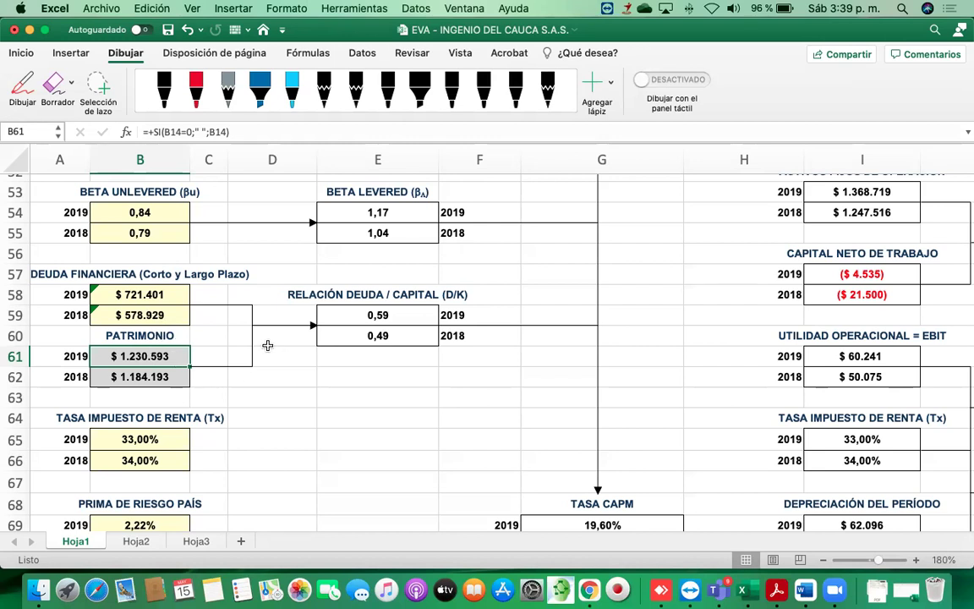
left_click(151, 294)
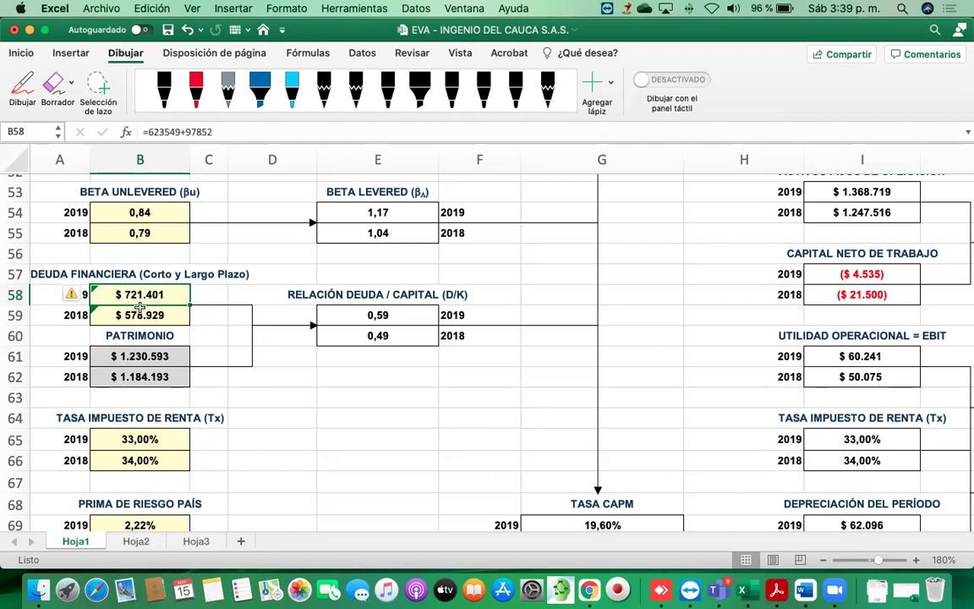
left_click(141, 355)
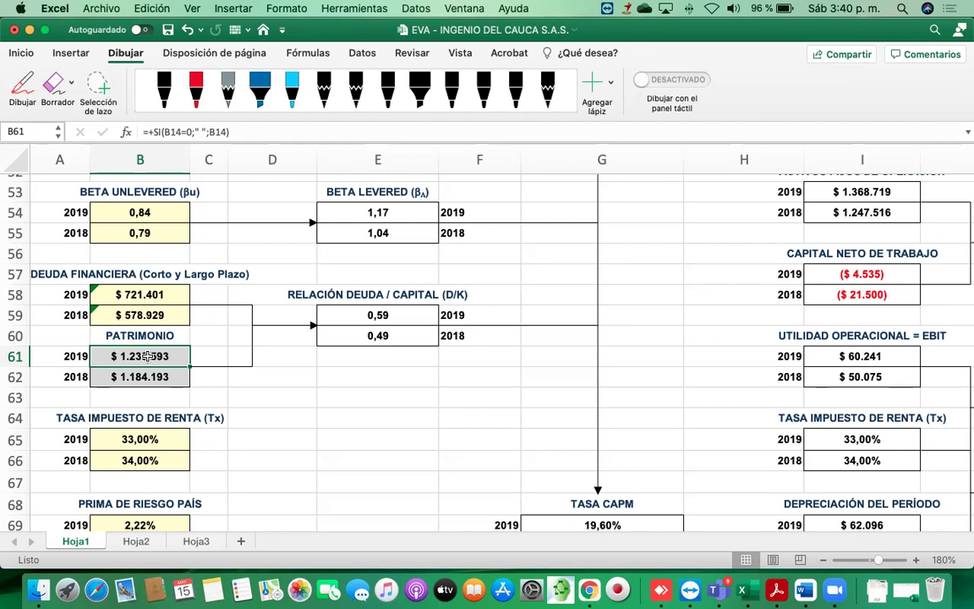
left_click(146, 294)
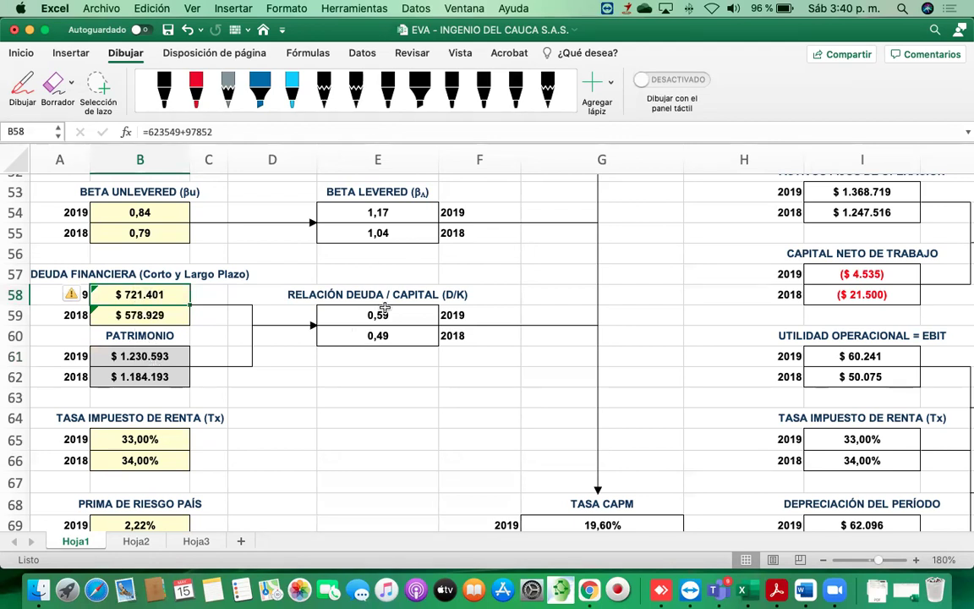
left_click(144, 360)
left_click(378, 318)
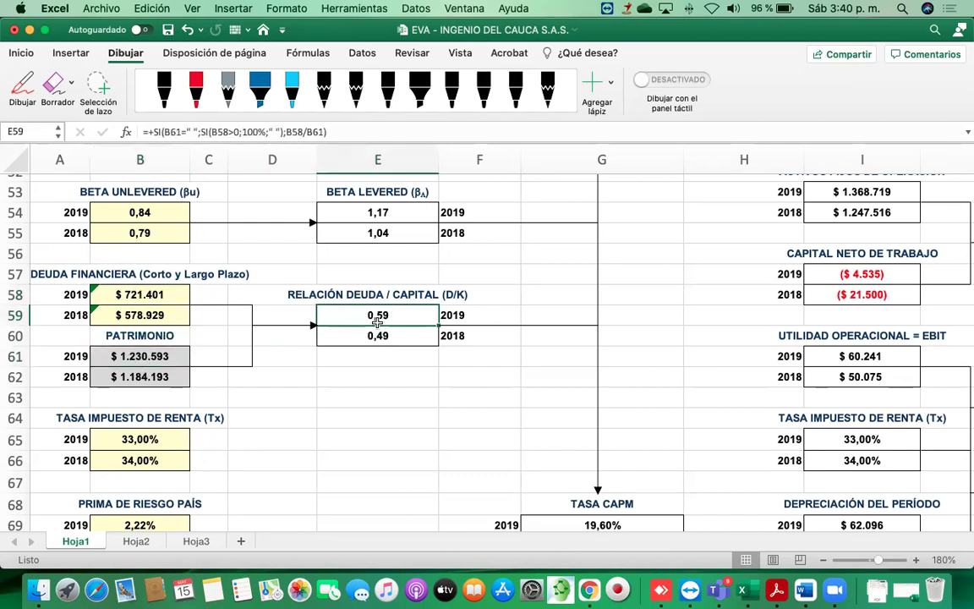
Trace the 2019 levered beta in E54 back to the unlevered beta, debt, equity and D/K ratio, and relate it to the CAPM text.
left_click(148, 213)
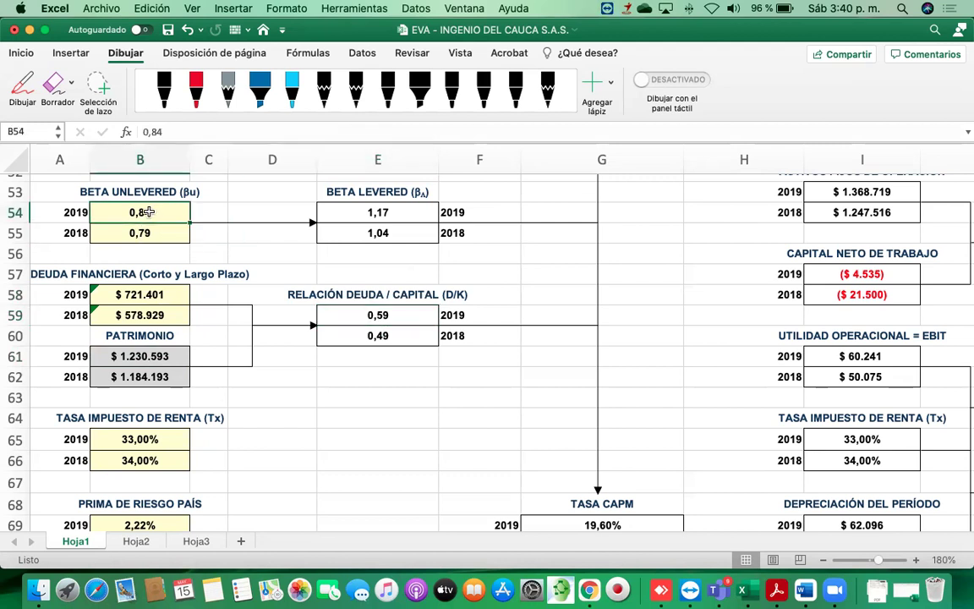
left_click(351, 208)
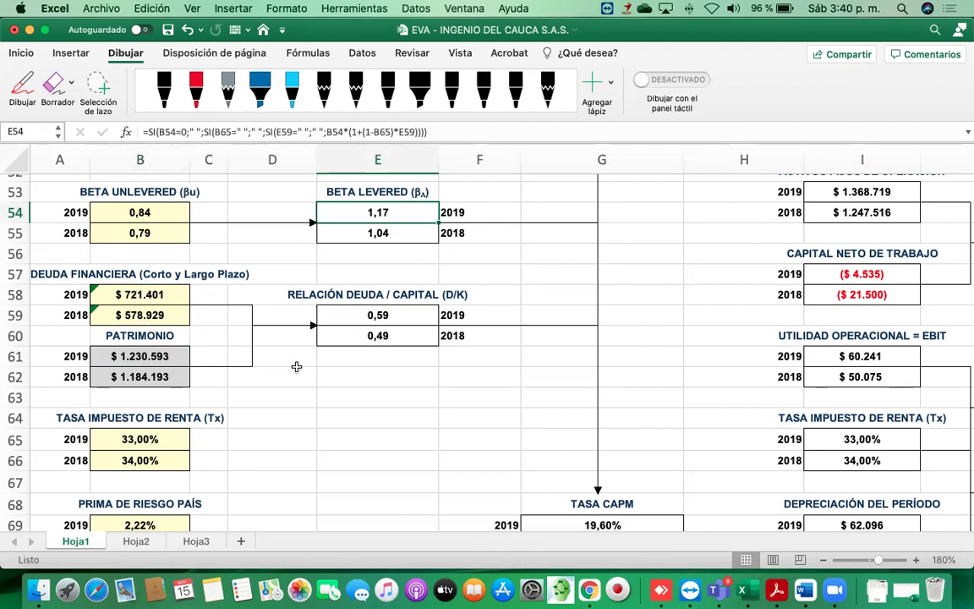
left_click(149, 292)
left_click(138, 354)
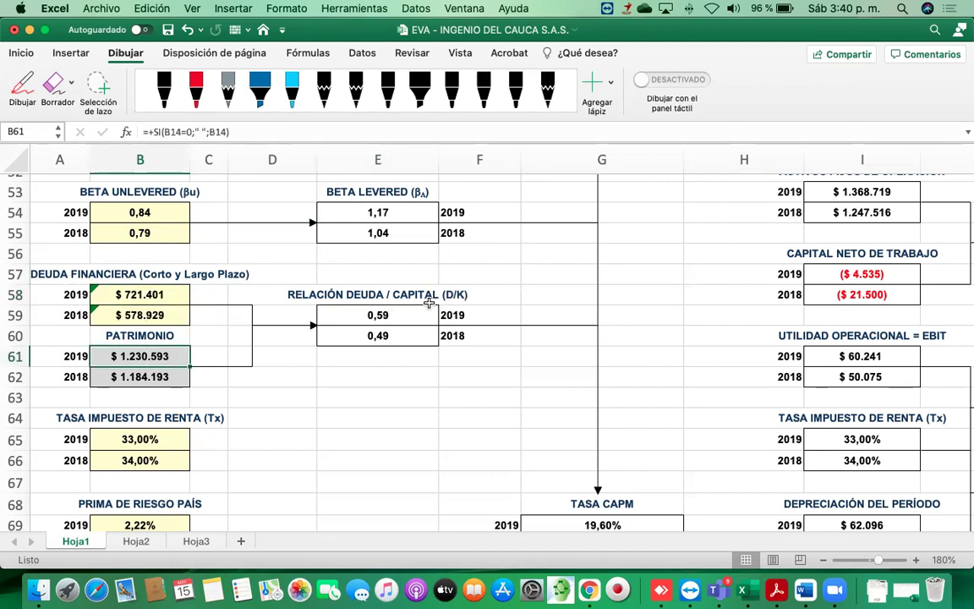
left_click(377, 315)
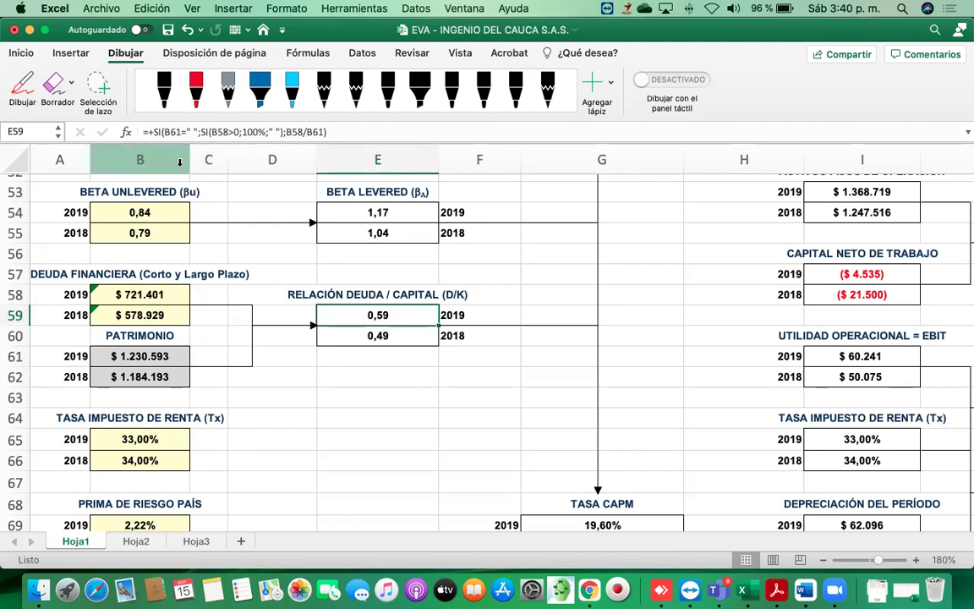
left_click(128, 212)
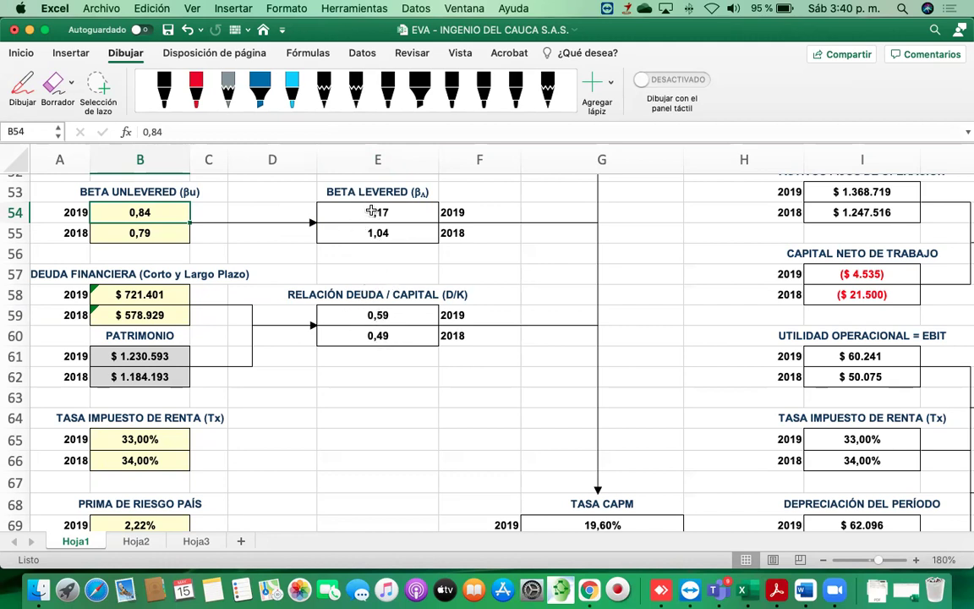
scroll(305, 256, "down", 15)
scroll(305, 256, "up", 2)
scroll(305, 255, "right", 1)
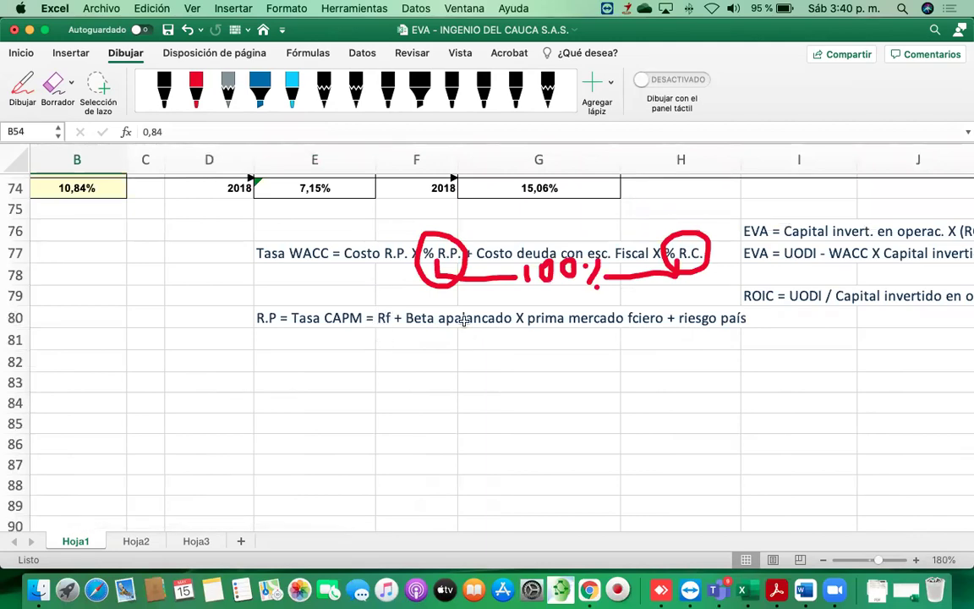
Examine the 2019 adjusted Rf and Rm formulas in E40 and E43 and the market return formula in B43.
scroll(522, 324, "up", 15)
scroll(521, 324, "left", 1)
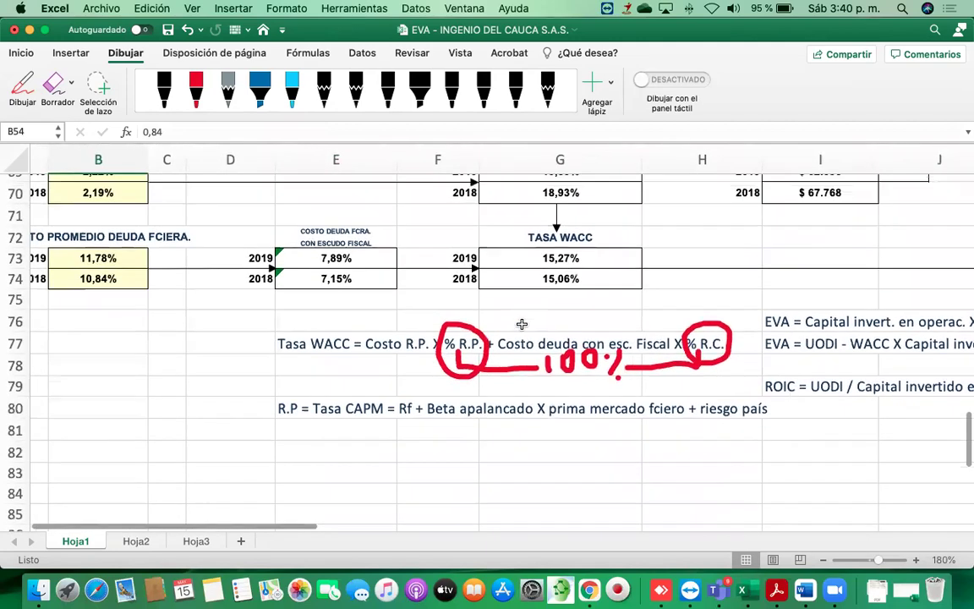
scroll(522, 324, "up", 8)
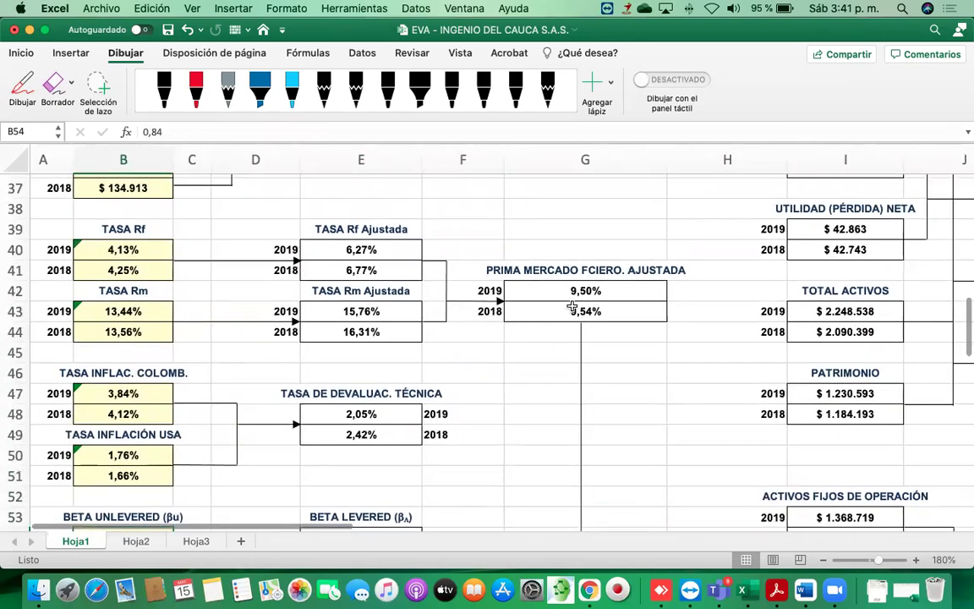
left_click(355, 311)
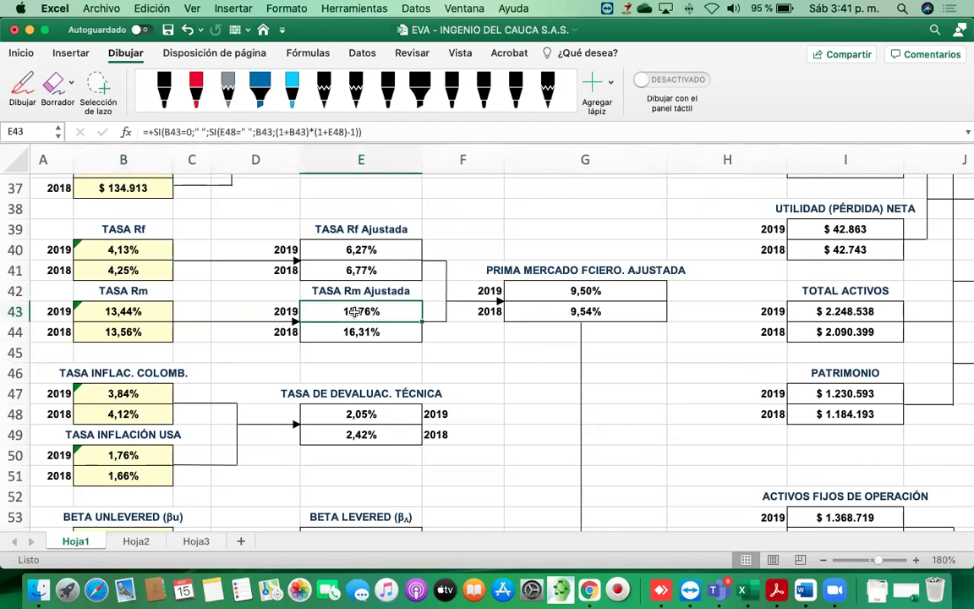
left_click(364, 247)
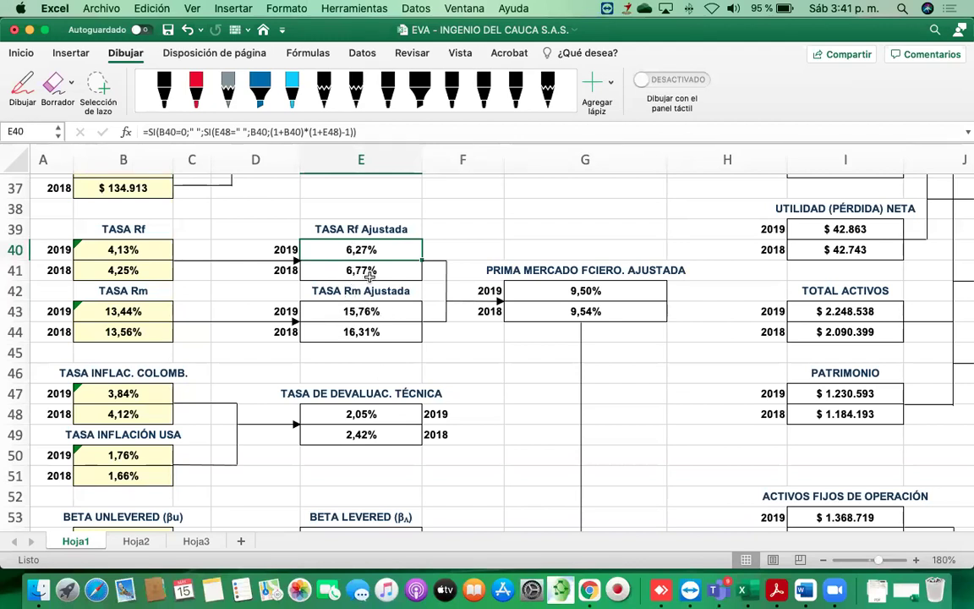
left_click(127, 230)
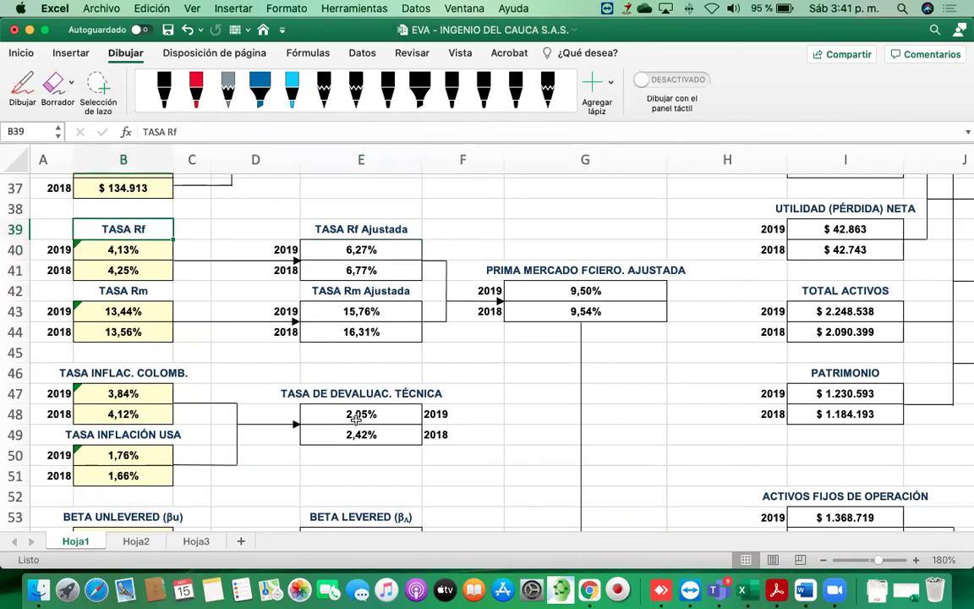
left_click(147, 317)
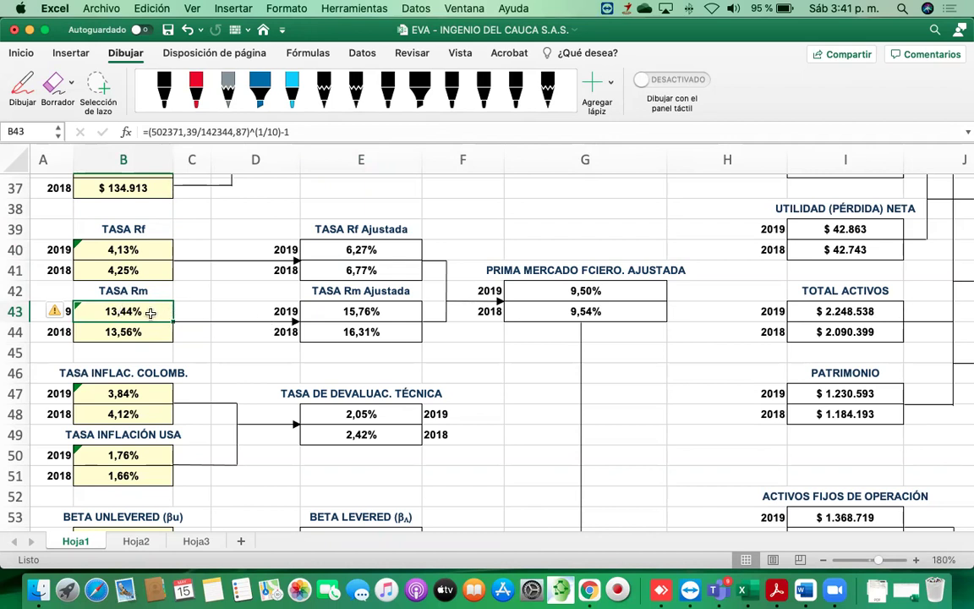
left_click(349, 313)
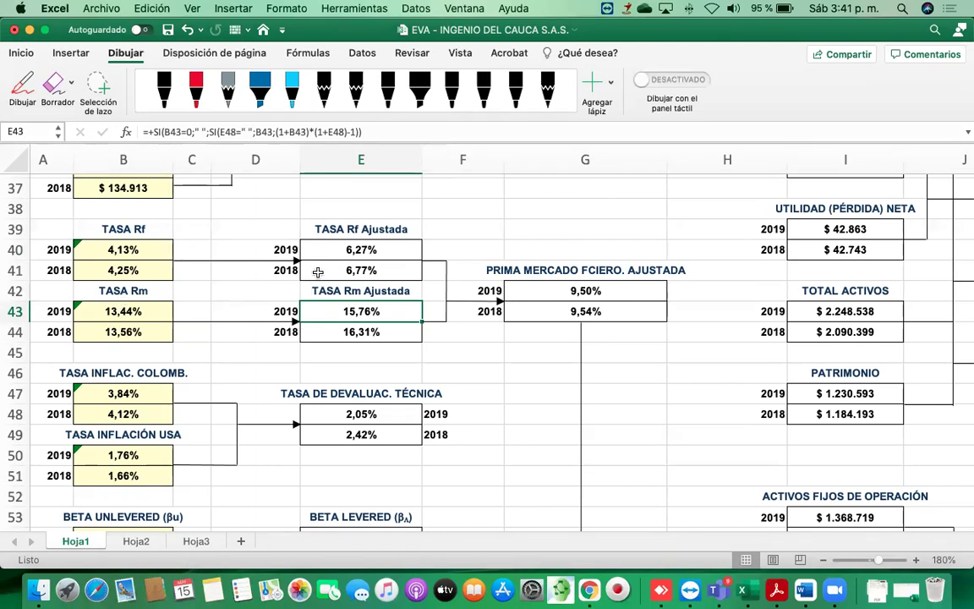
Compare the 2019 Rf and Rm formulas in B40 and B43, and match both rate headings with their adjusted counterparts.
left_click(168, 246)
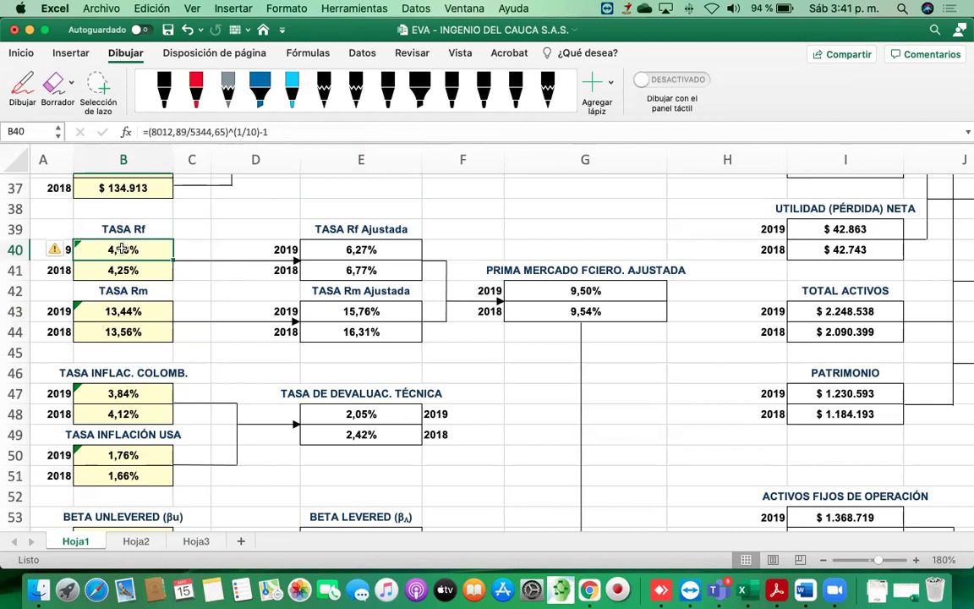
left_click(131, 312)
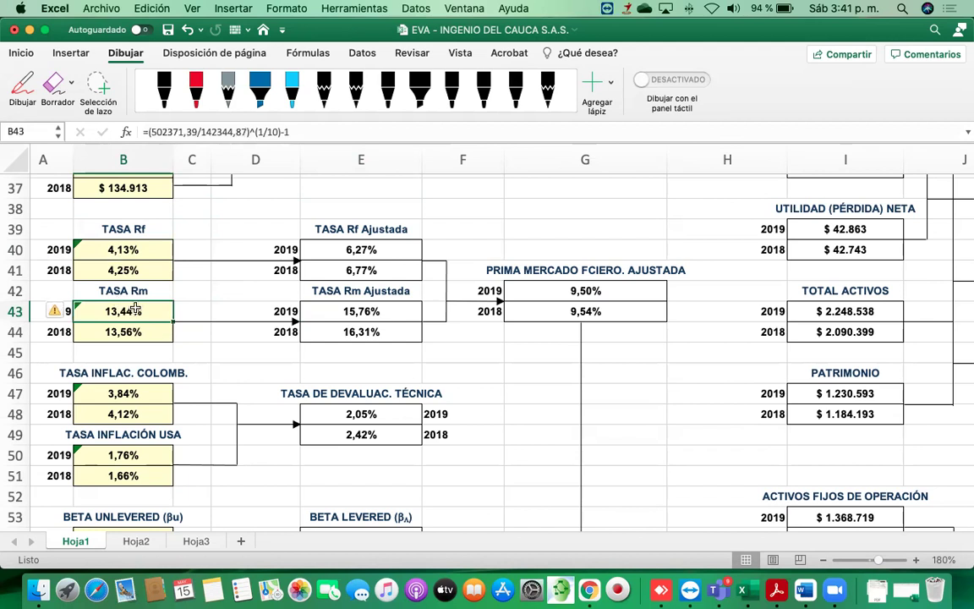
left_click(142, 231)
left_click(352, 228)
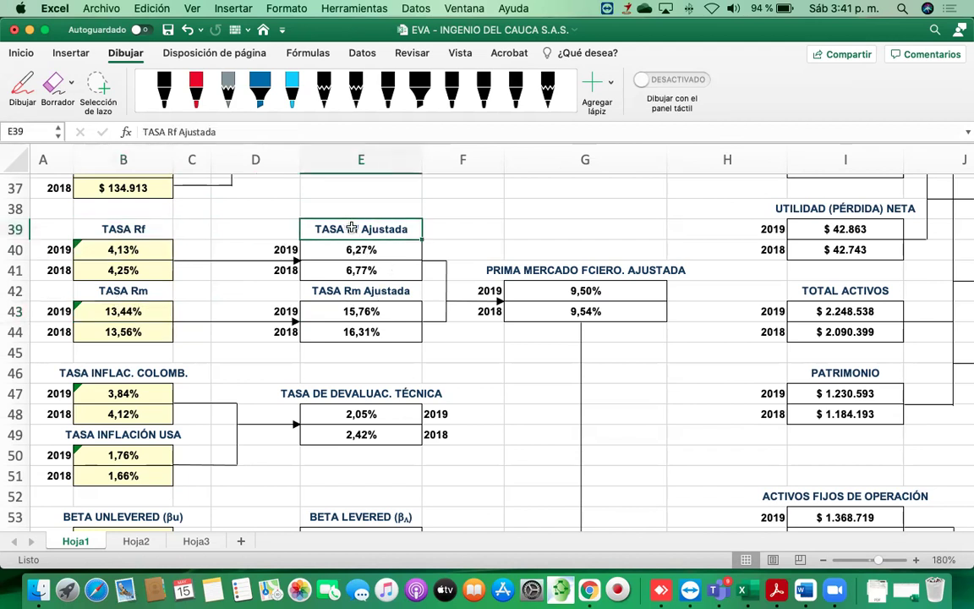
left_click(109, 294)
left_click(331, 291)
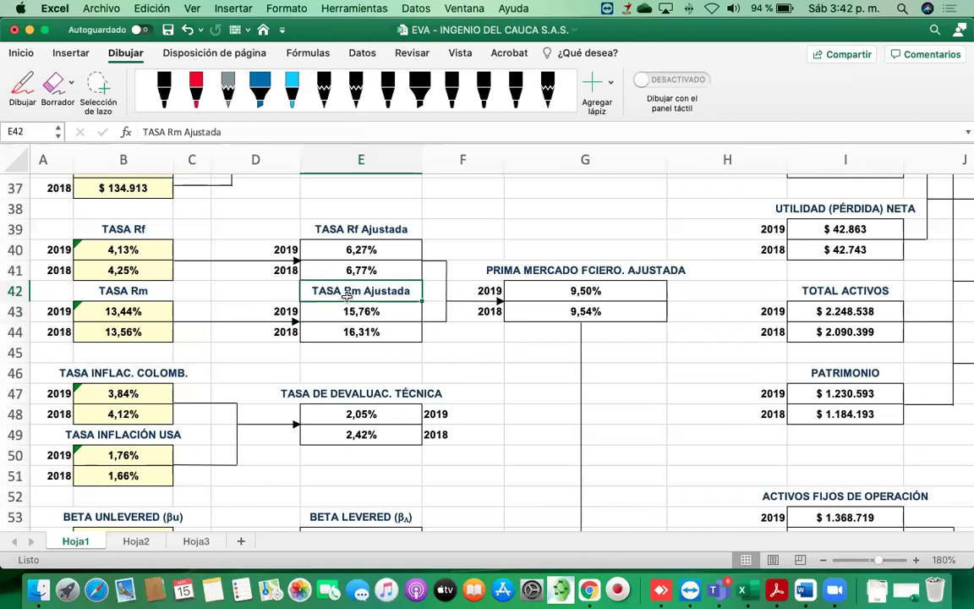
Review the unadjusted Tasa Rf for 2019 and 2018 in B40 and B41 and the 2019 Tasa Rm in B43.
left_click(117, 231)
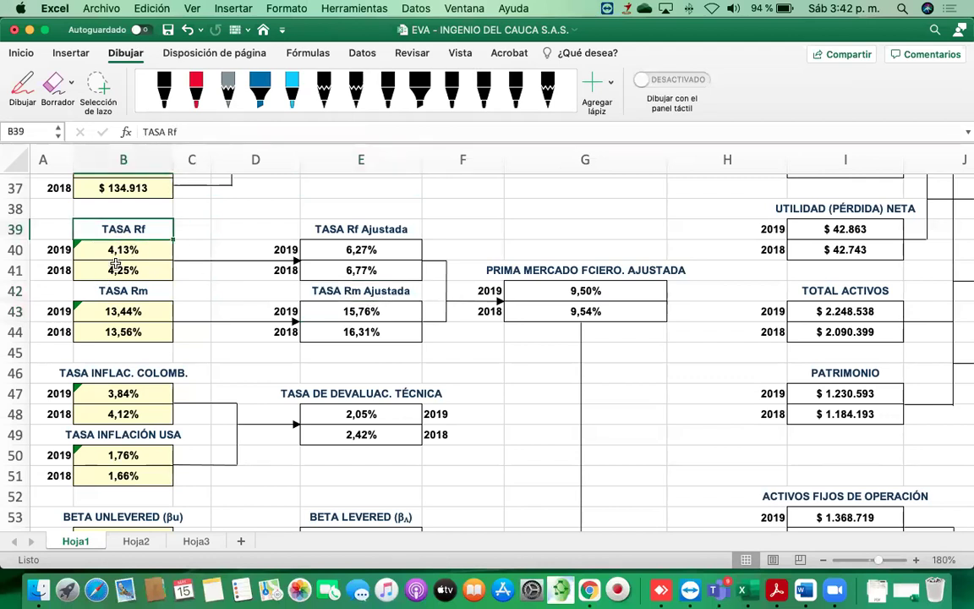
left_click(118, 250)
left_click(118, 270)
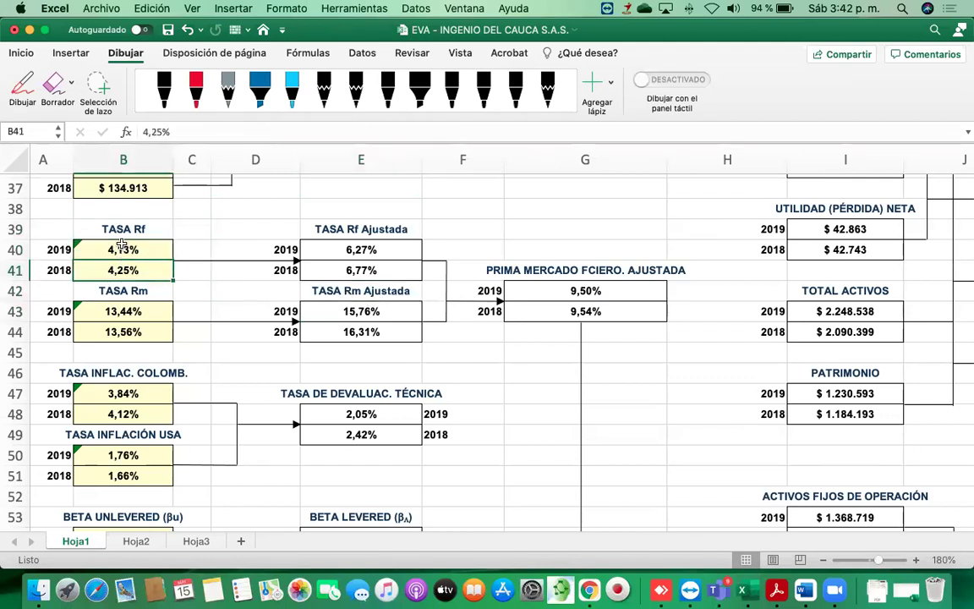
left_click(117, 250)
left_click(125, 313)
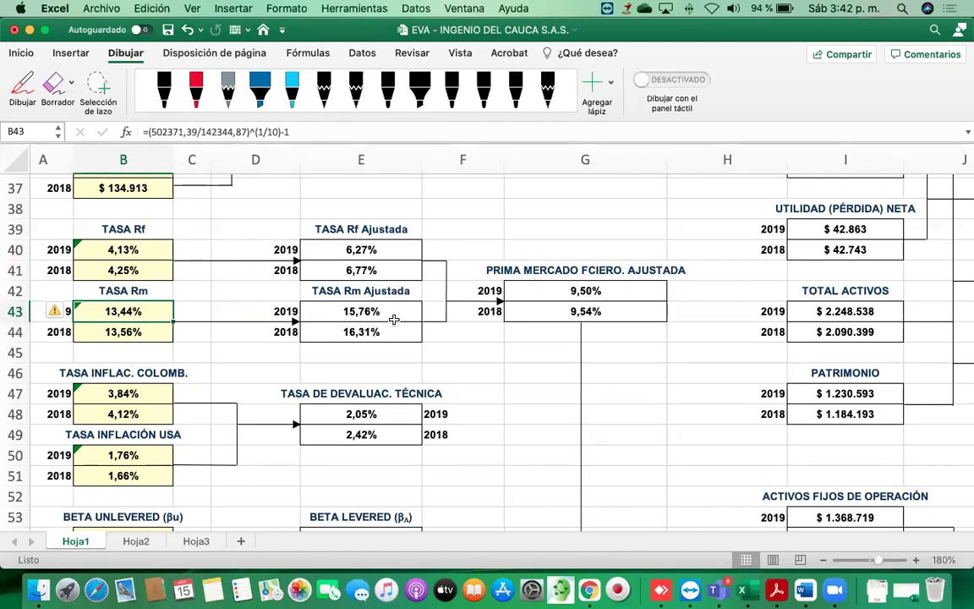
Trace the adjusted Rf formulas in E41 and E40 and the adjusted Rm formula in E43 back to their base rates.
left_click(364, 270)
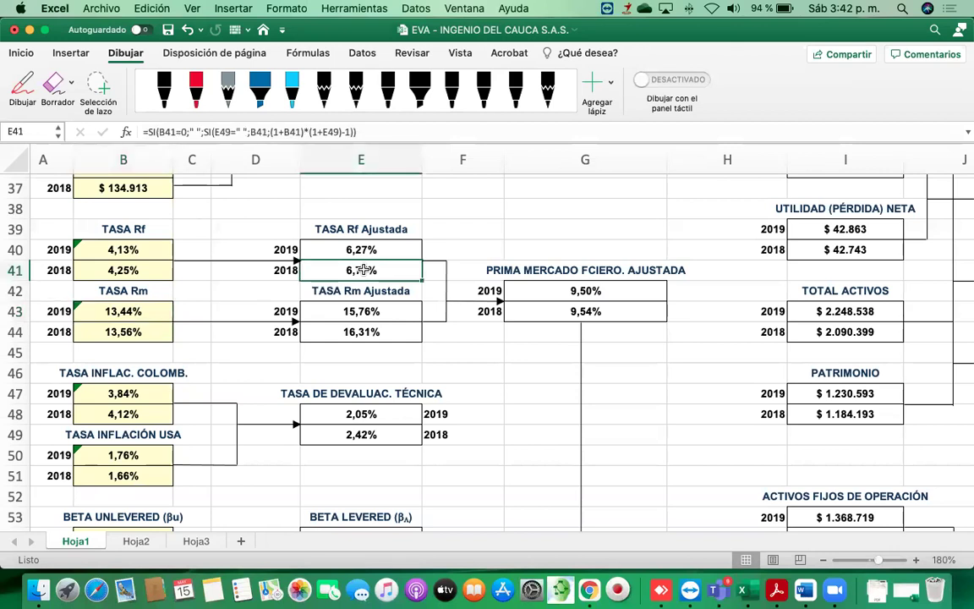
left_click(373, 248)
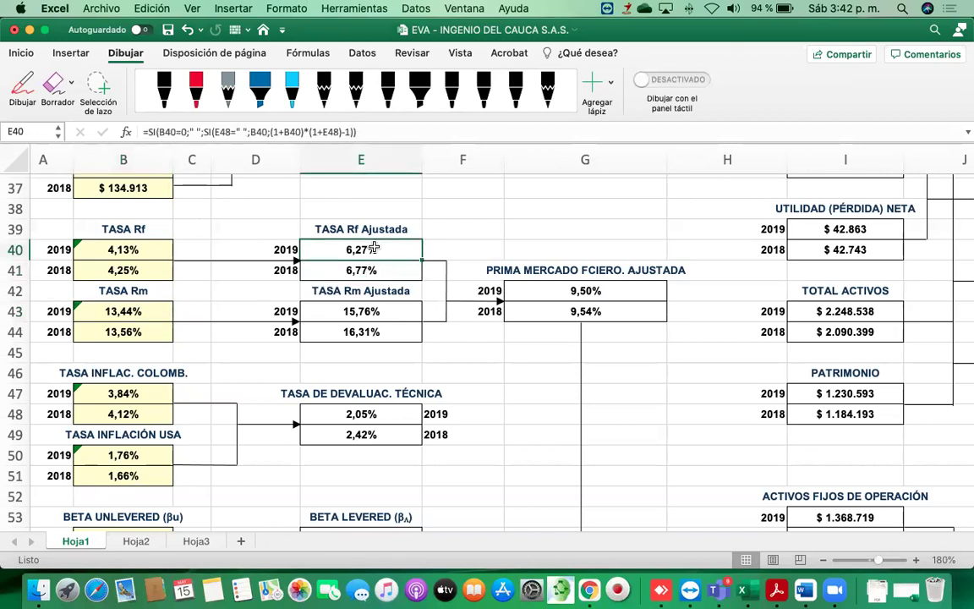
left_click(111, 252)
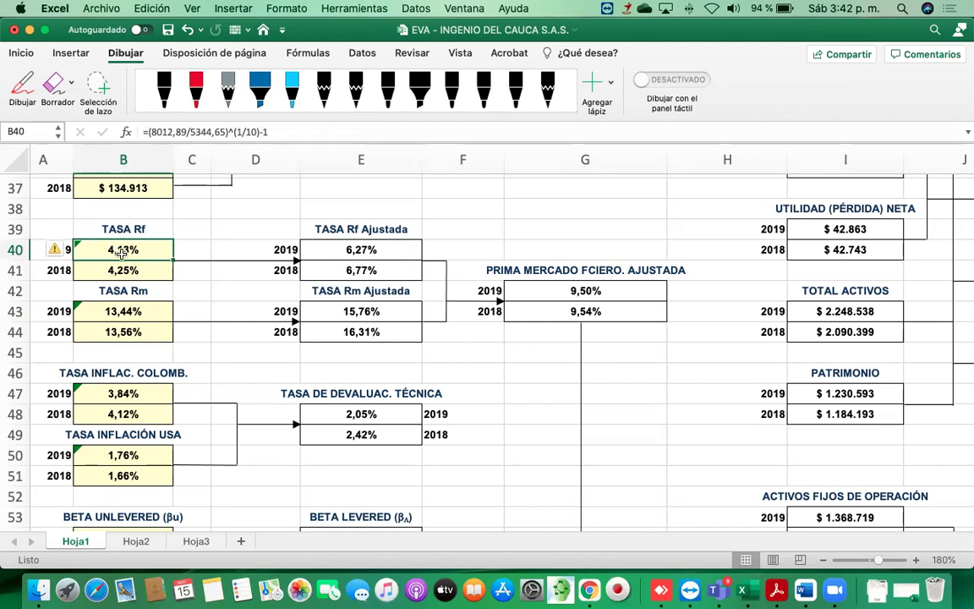
left_click(360, 247)
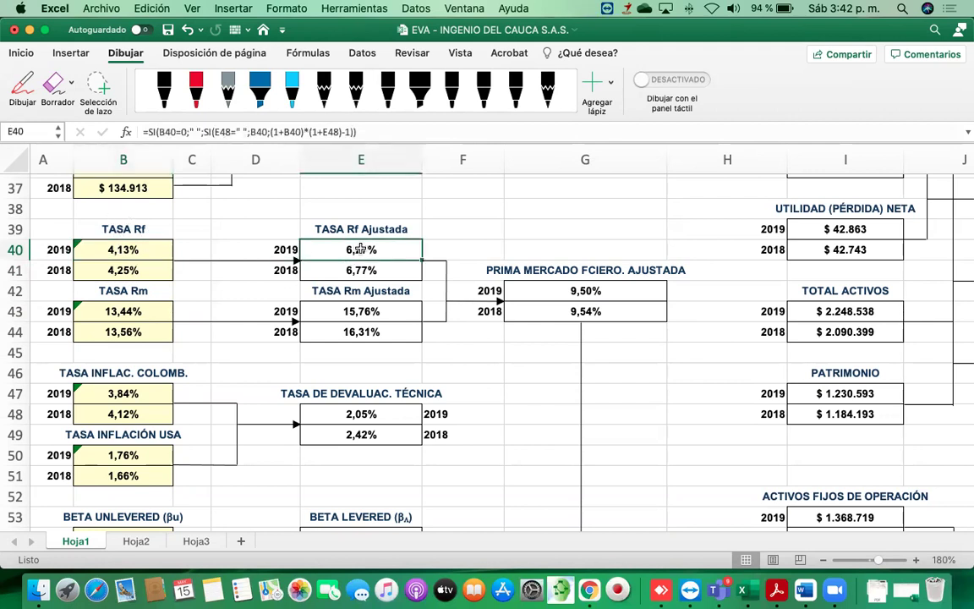
left_click(130, 310)
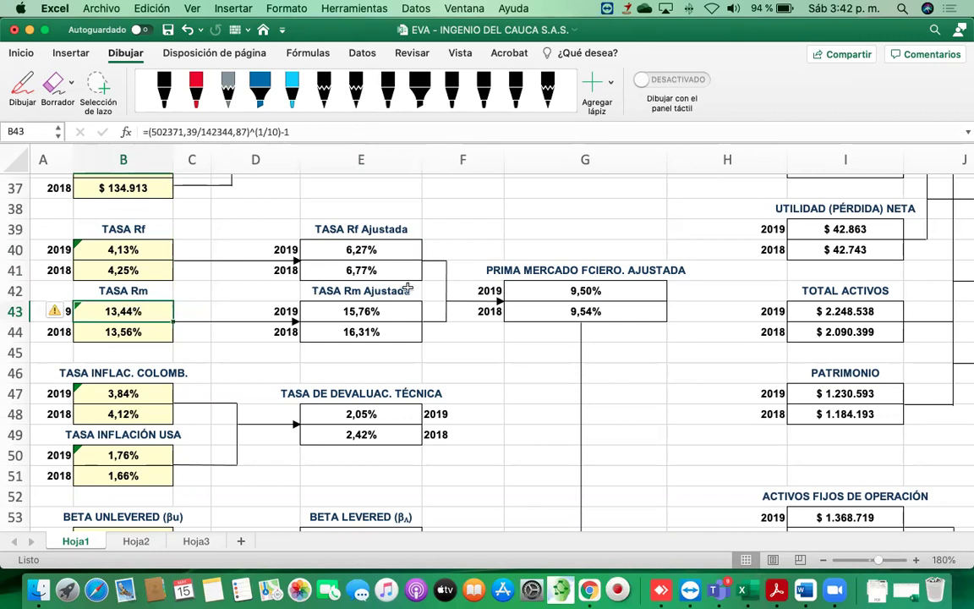
left_click(372, 317)
Examine the 2019 Colombian and US inflation formulas in B47 and B50 and the technical devaluation formula in E48.
scroll(360, 287, "down", 1)
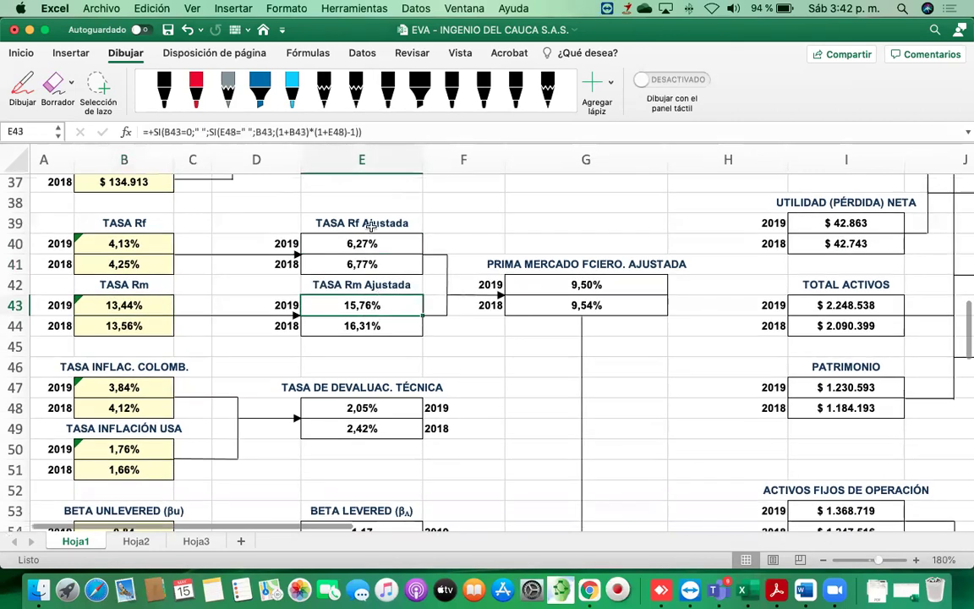
scroll(355, 274, "down", 4)
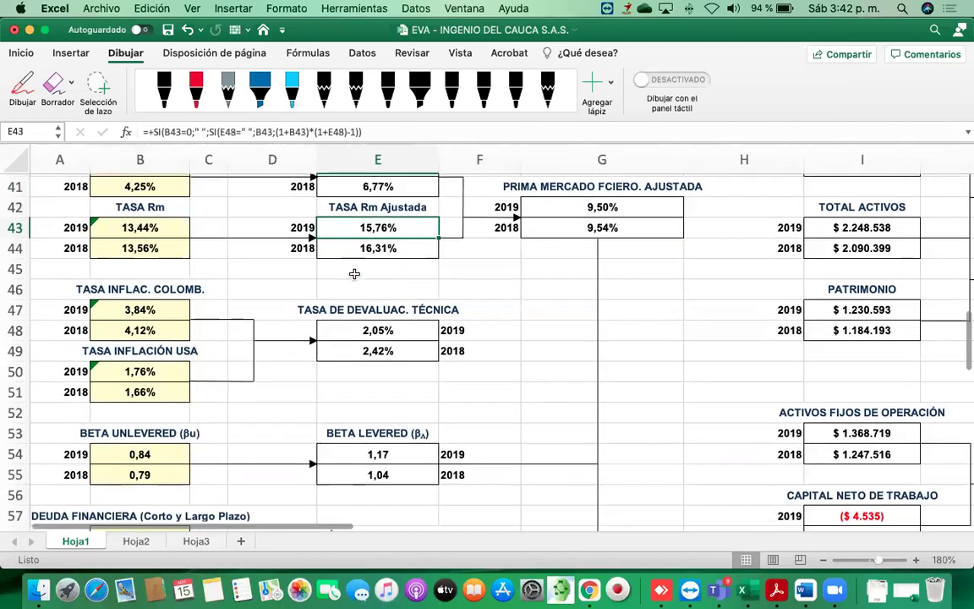
left_click(131, 309)
left_click(142, 372)
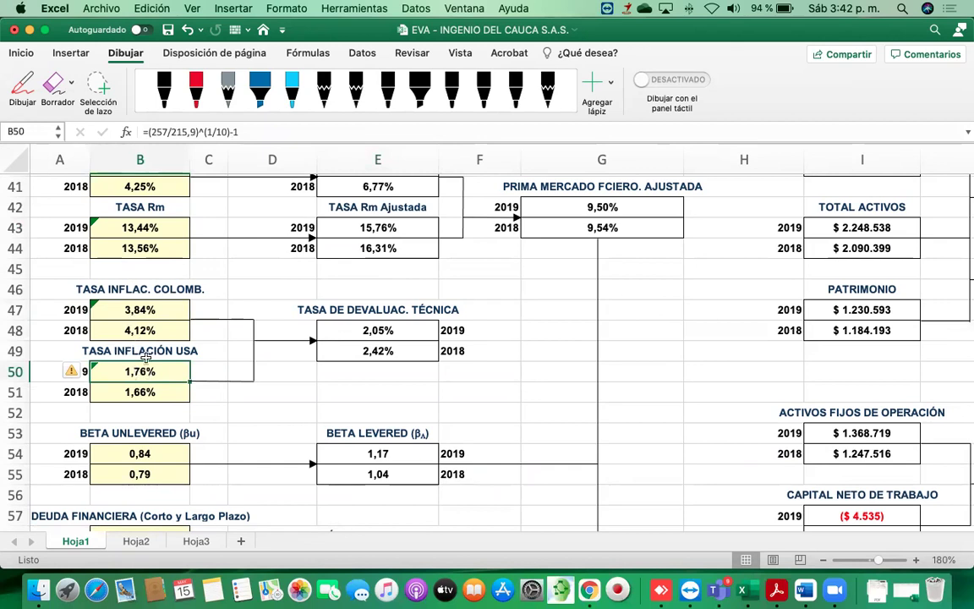
left_click(132, 312)
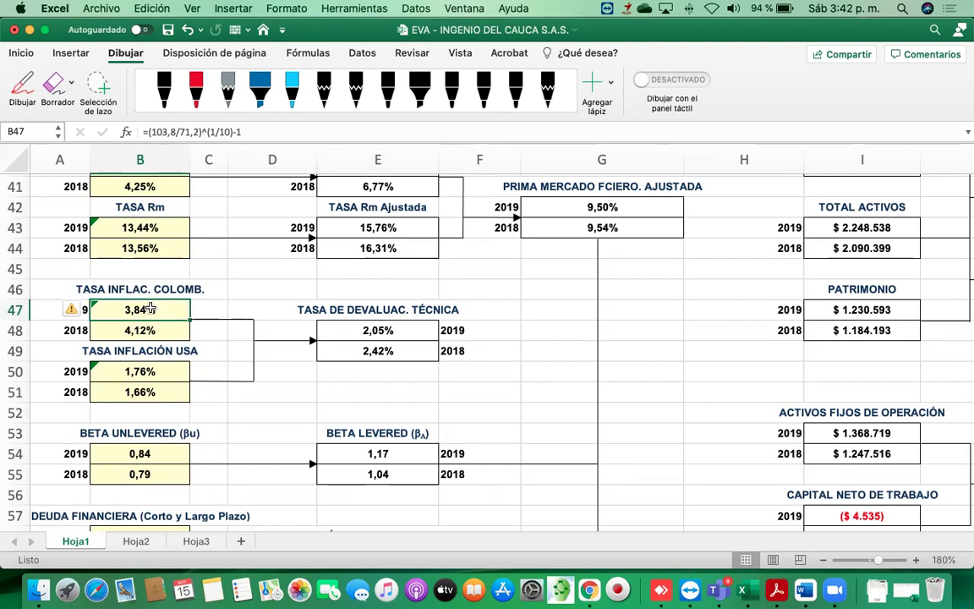
left_click(138, 372)
left_click(370, 333)
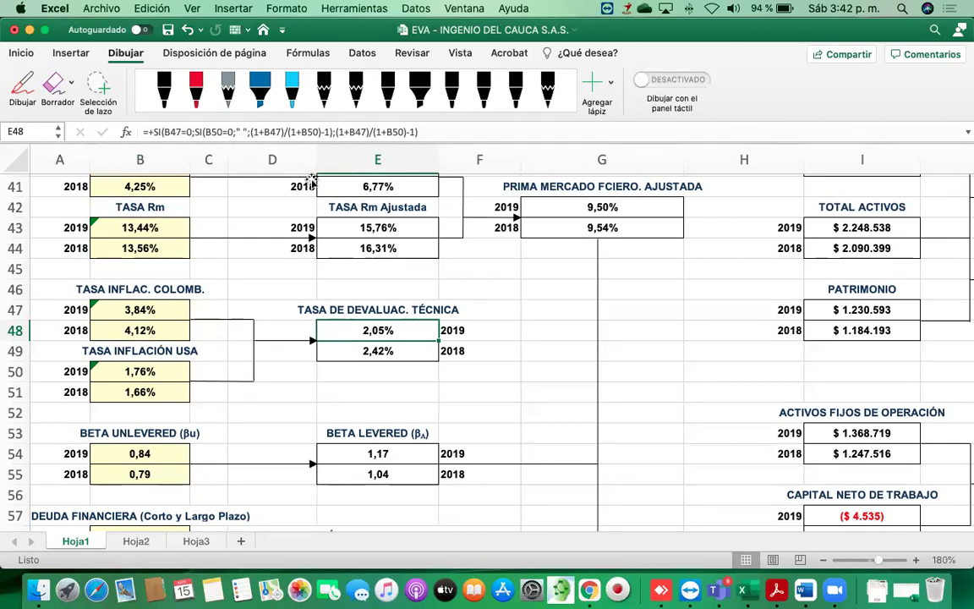
Relate the Colombian and US inflation rates to the technical devaluation formulas for 2019 in E48 and 2018 in E49.
left_click(131, 309)
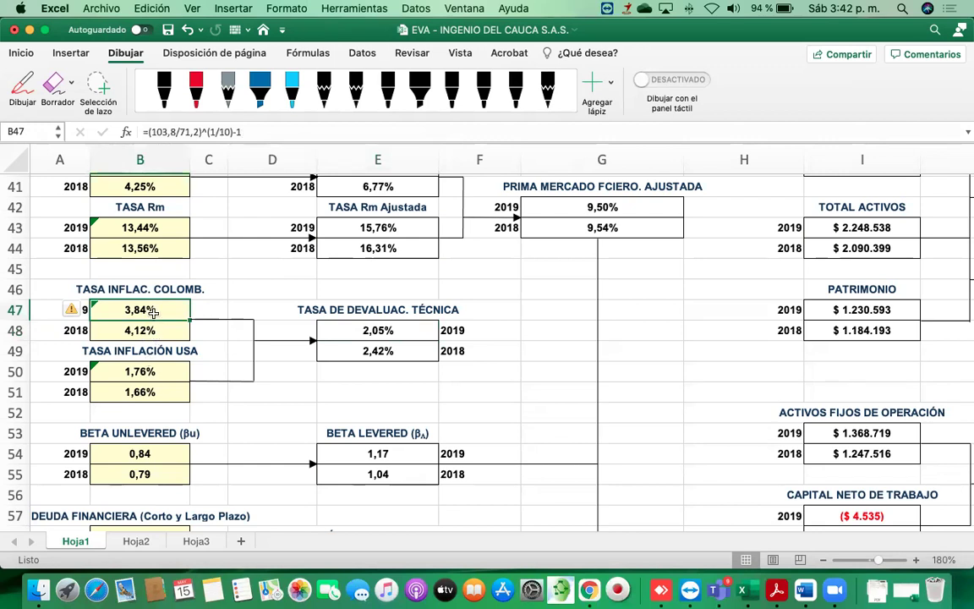
left_click(154, 376)
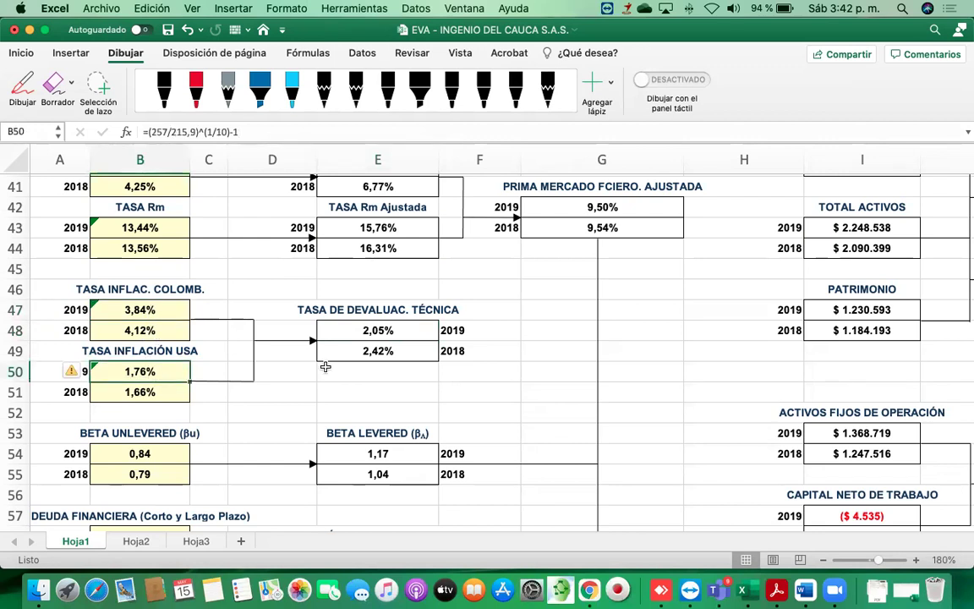
left_click(141, 311)
left_click(149, 378)
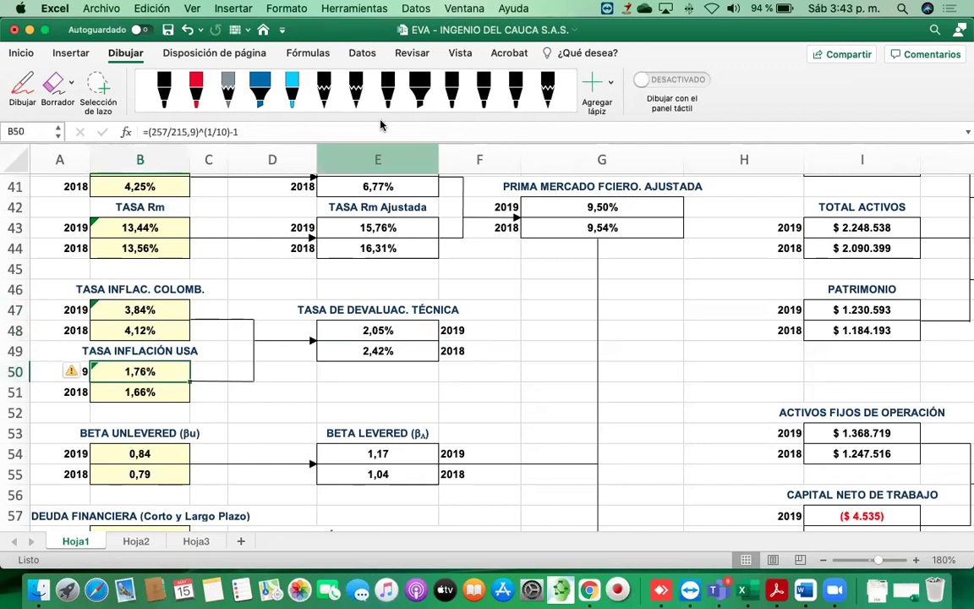
left_click(376, 330)
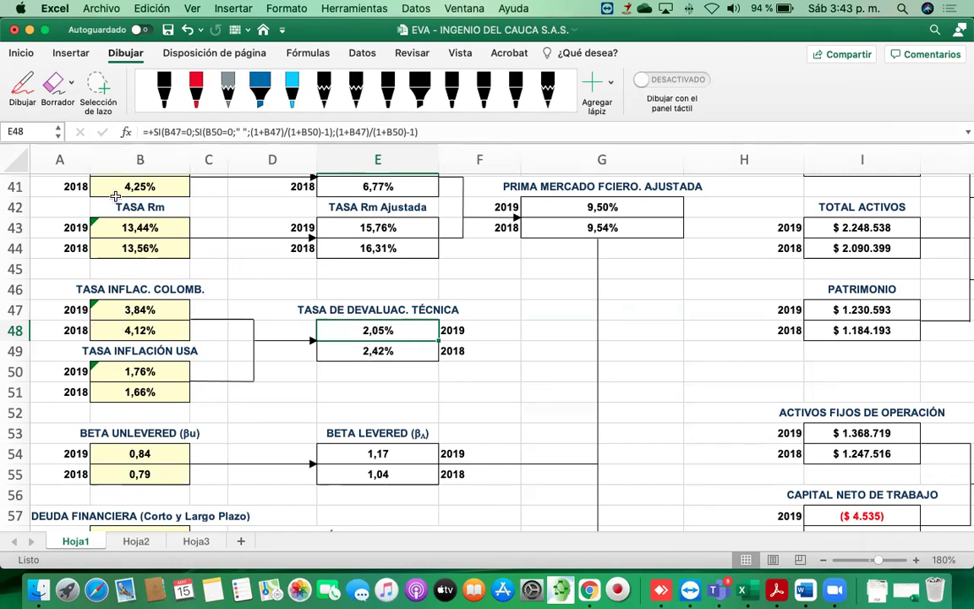
left_click(149, 310)
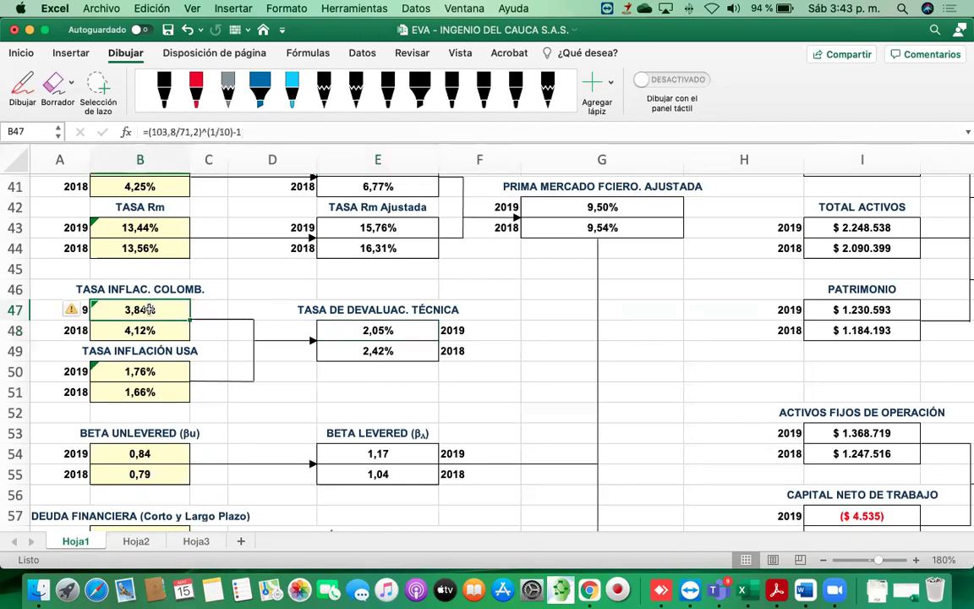
left_click(389, 354)
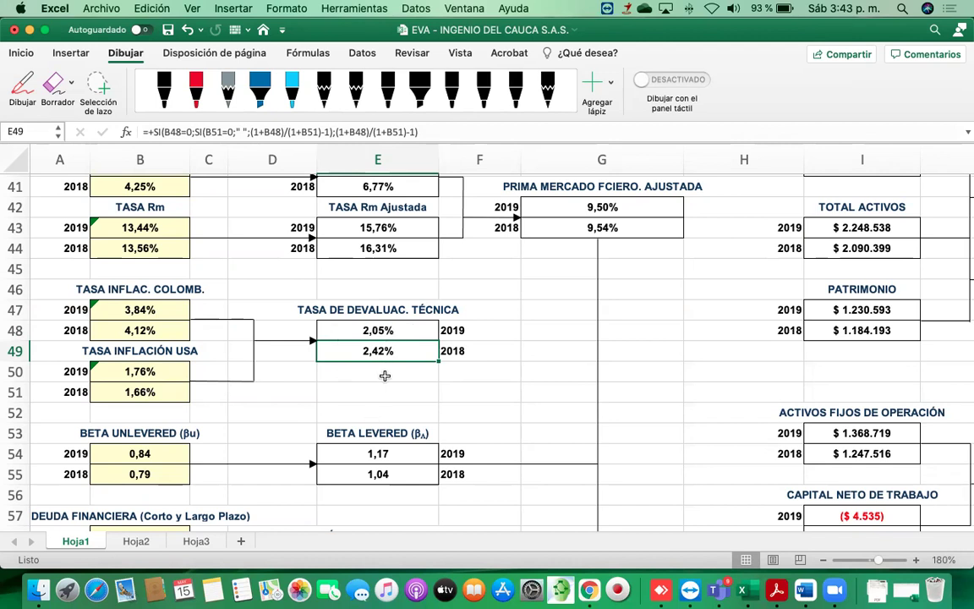
Check how technical devaluation converts Tasa Rf for 2019 and 2018 and Tasa Rm for 2019 into the adjusted rates.
scroll(381, 342, "up", 2)
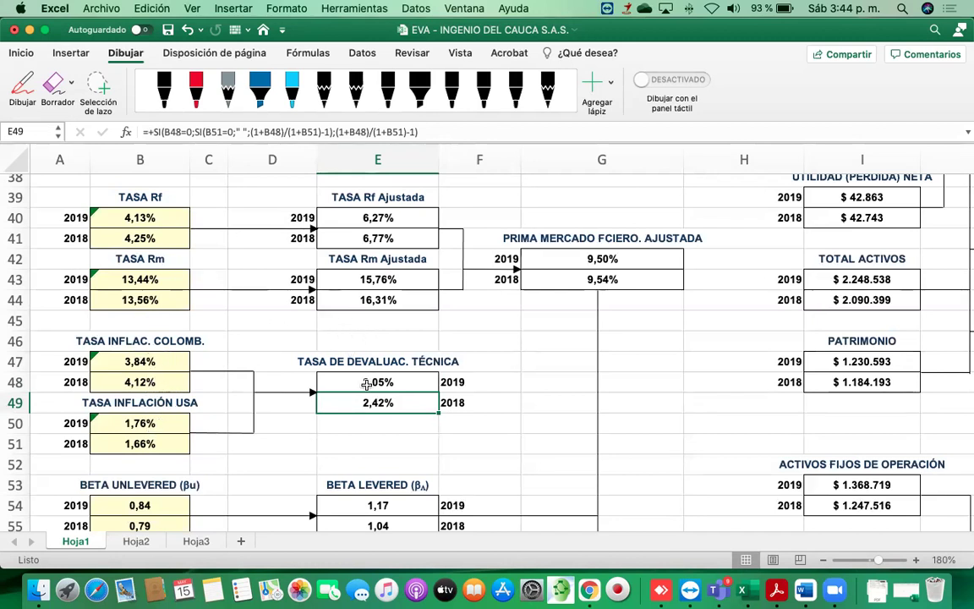
left_click(133, 217)
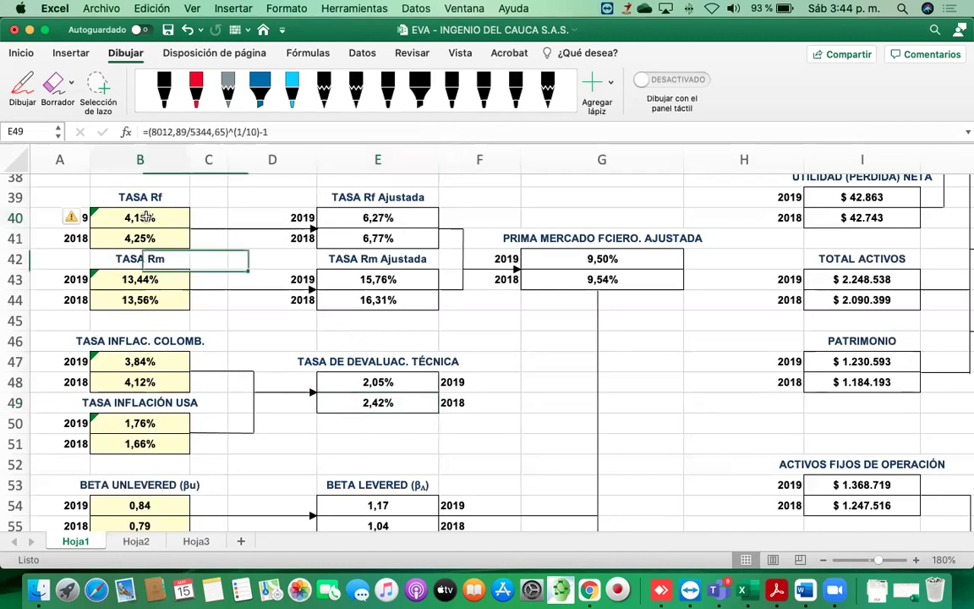
left_click(369, 216)
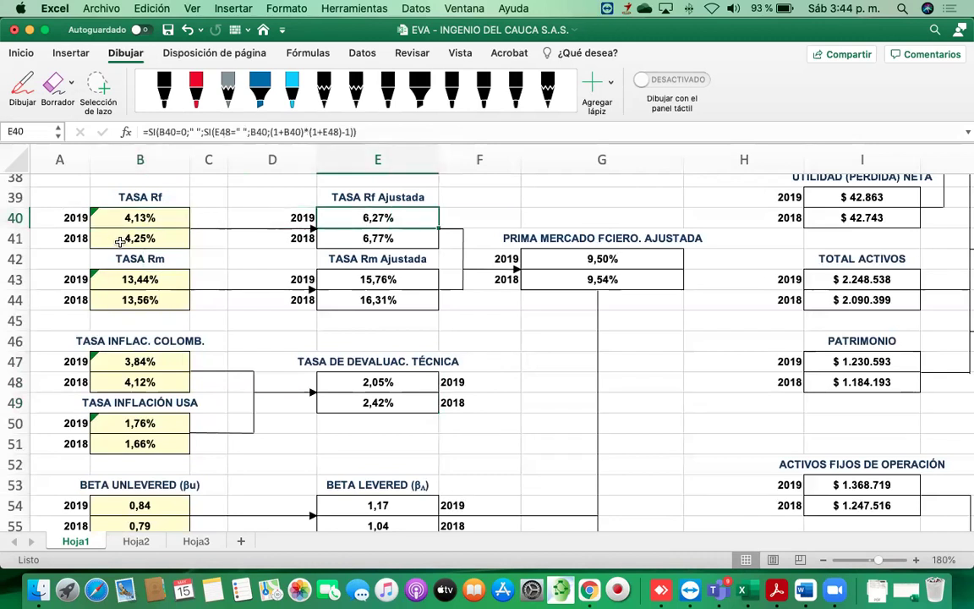
left_click(120, 241)
left_click(380, 240)
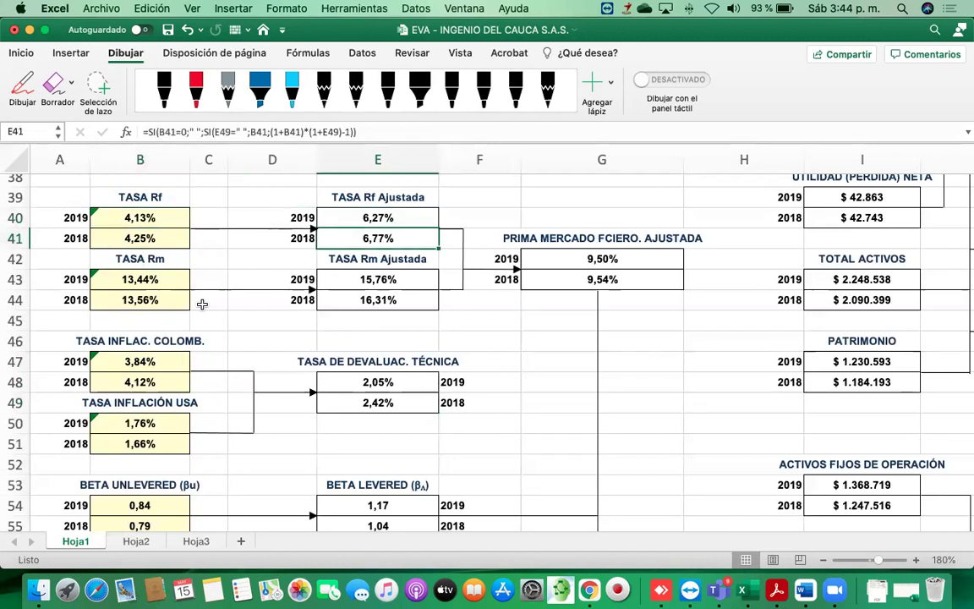
left_click(130, 278)
left_click(381, 280)
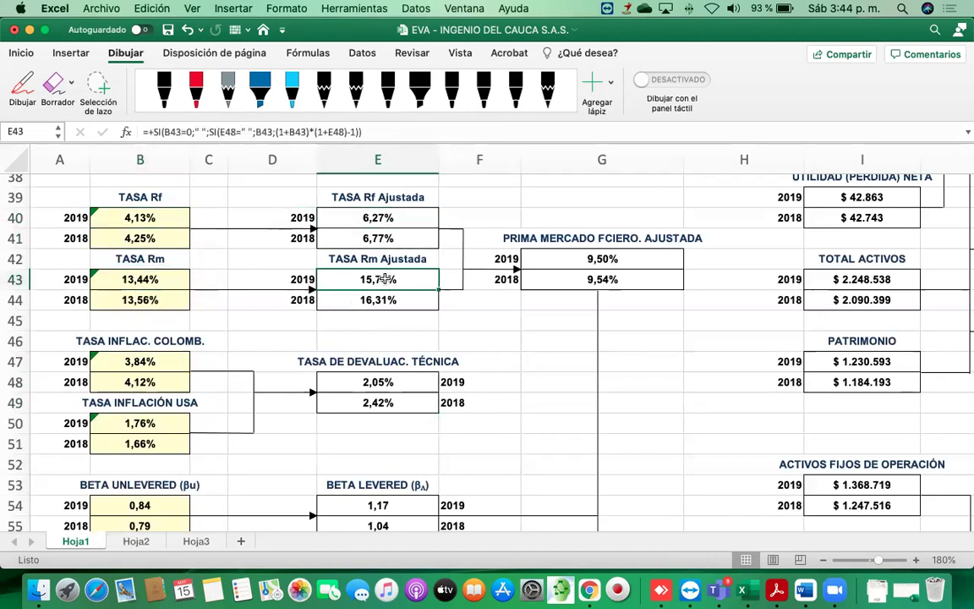
Review the base Rf and Rm rates in B40:B44 alongside their devaluation-adjusted rates.
left_click(133, 300)
left_click(385, 314)
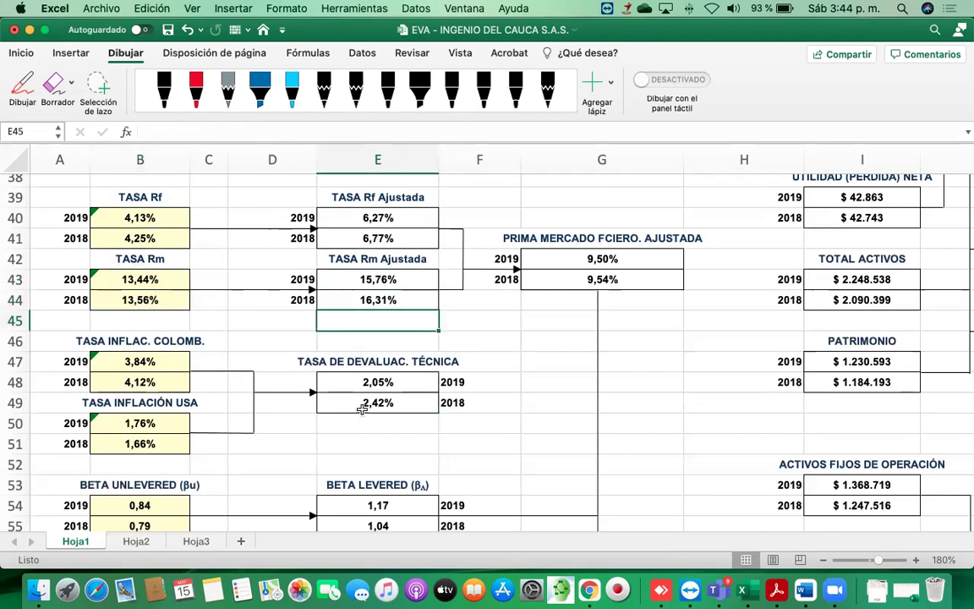
left_click_drag(141, 211, 140, 300)
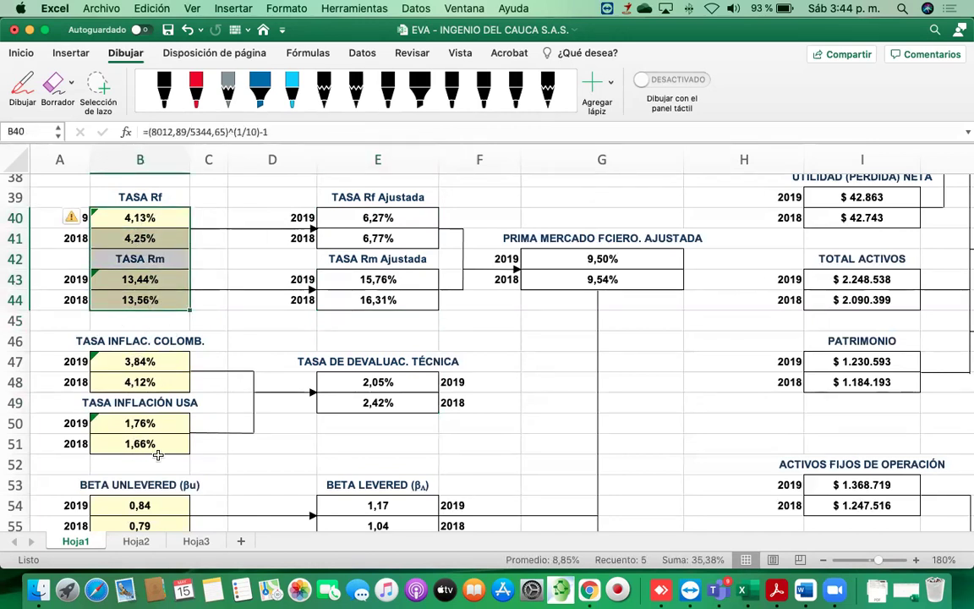
scroll(385, 249, "right", 2)
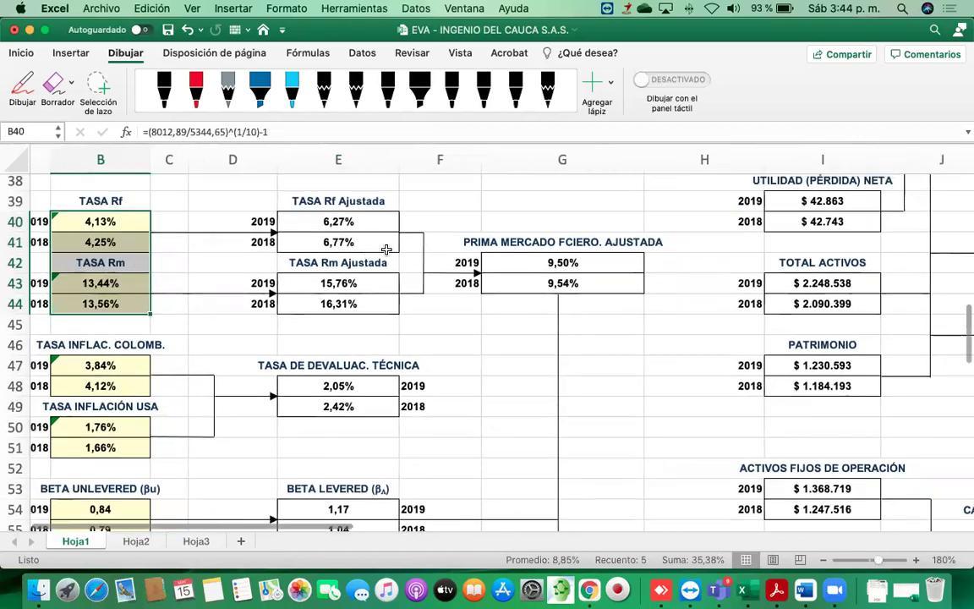
scroll(386, 249, "right", 1)
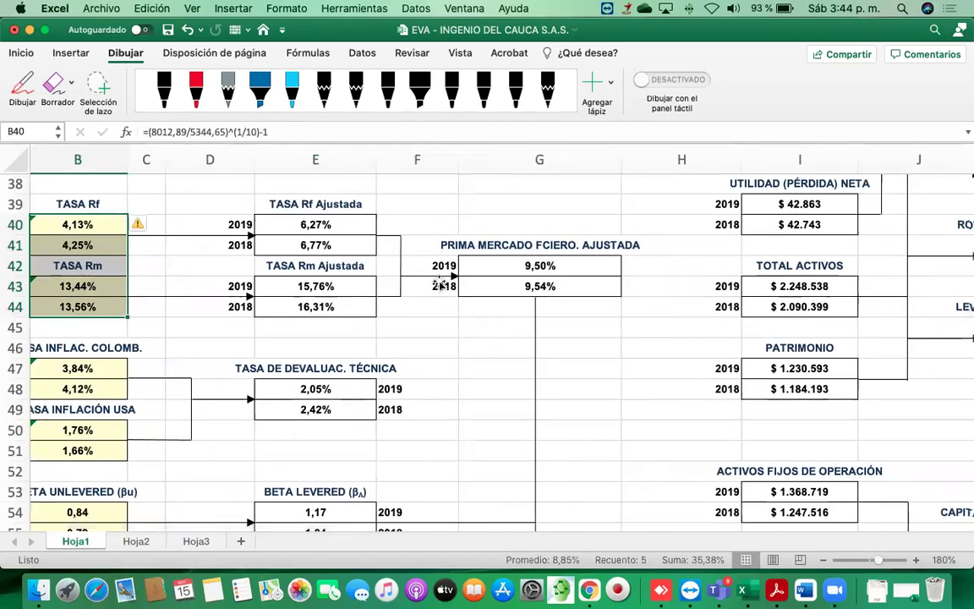
Trace the 2019 adjusted market premium formula in G42 back to adjusted Rm in E43 and adjusted Rf in E40.
left_click(323, 285)
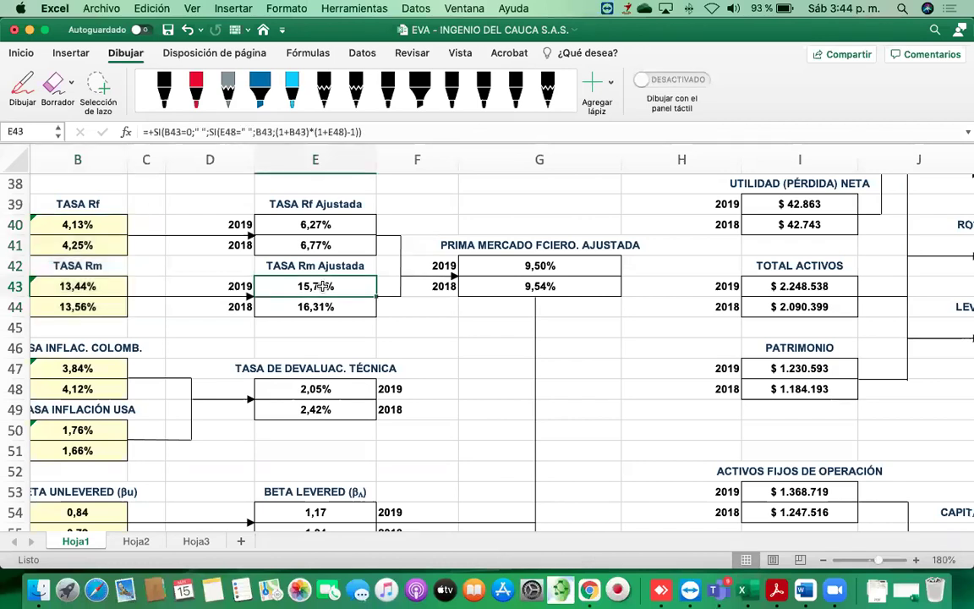
left_click(313, 225)
left_click(546, 266)
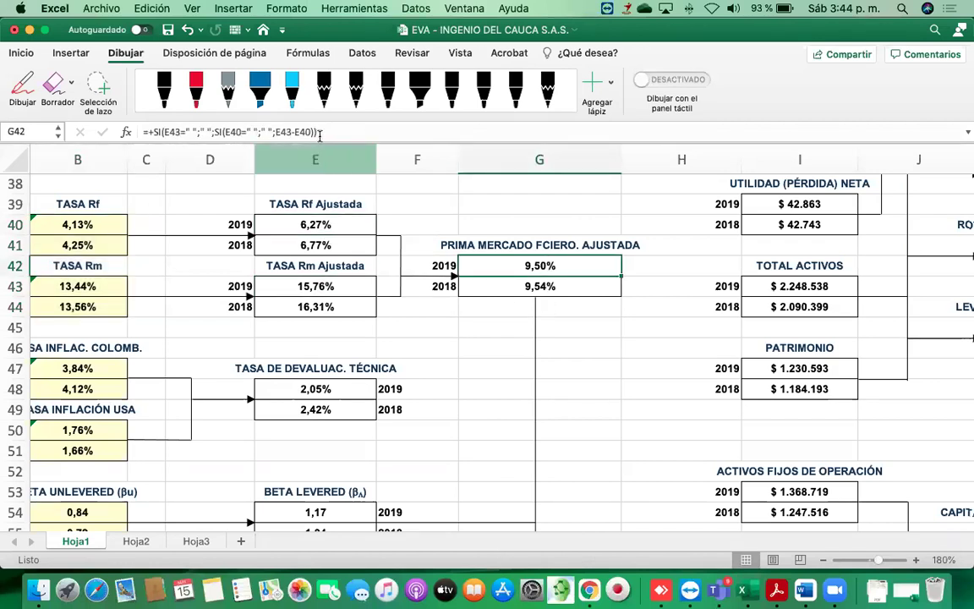
left_click(320, 285)
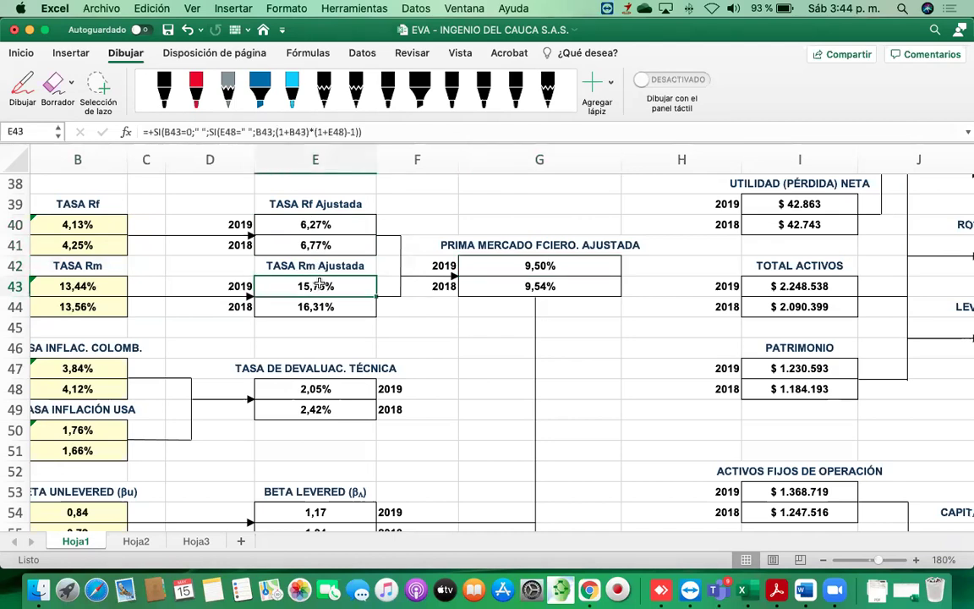
left_click(317, 225)
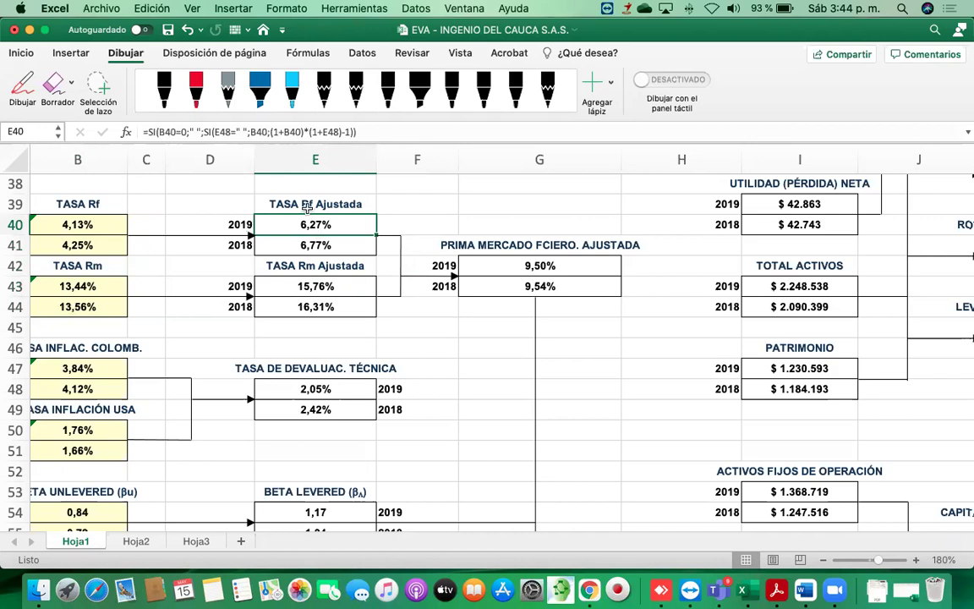
left_click(301, 285)
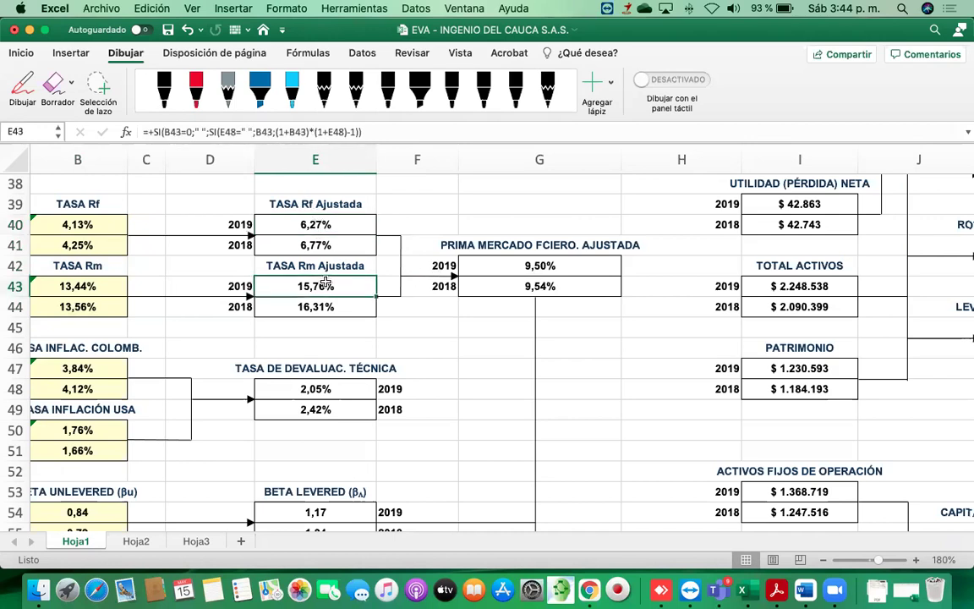
left_click(312, 224)
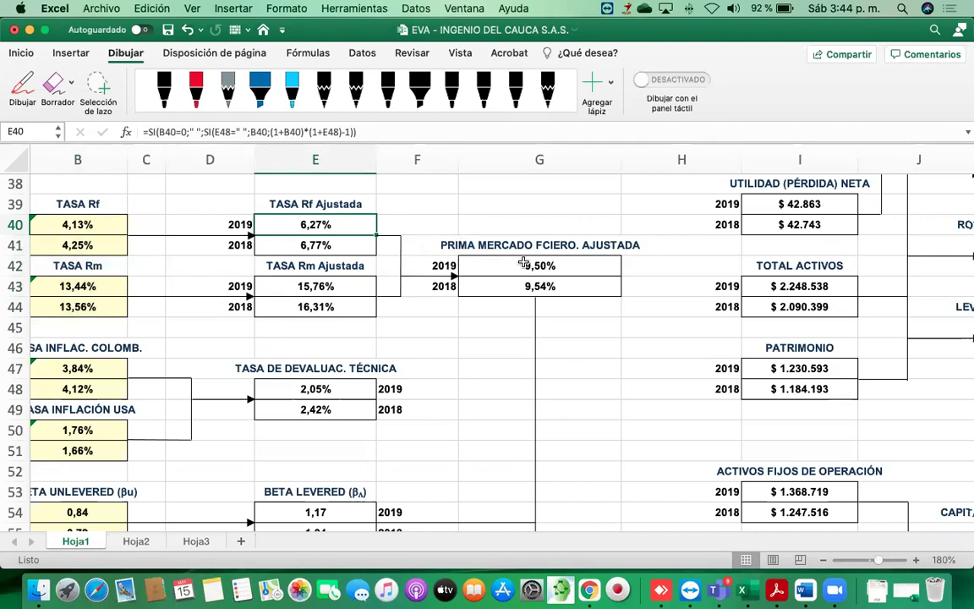
left_click(484, 364)
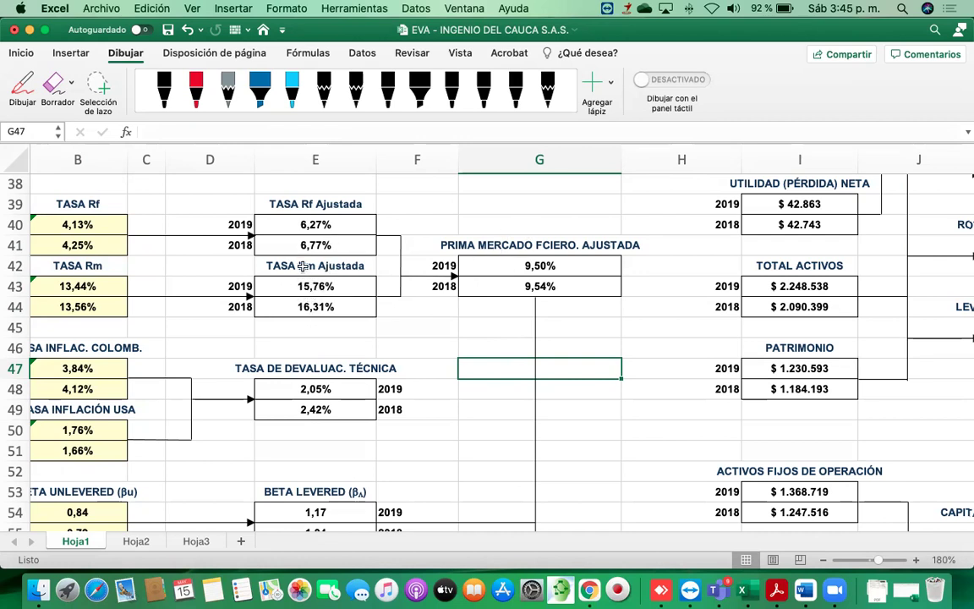
Relate the 2019 adjusted Rf rate in E40 to the Rf term of the written CAPM formula in row 80.
left_click(286, 222)
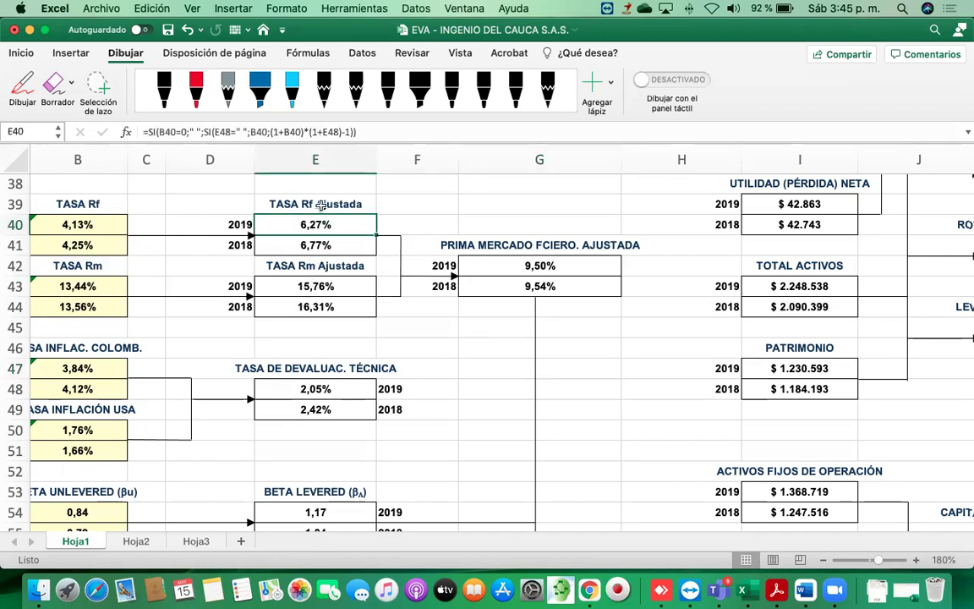
scroll(461, 322, "down", 13)
scroll(461, 321, "up", 1)
scroll(460, 321, "right", 3)
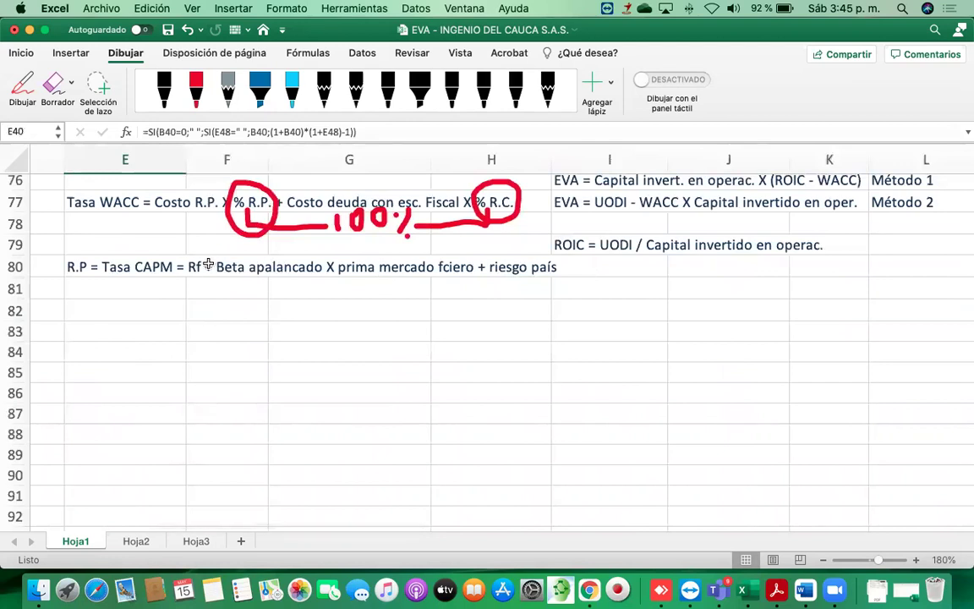
scroll(473, 281, "up", 5)
scroll(473, 280, "left", 3)
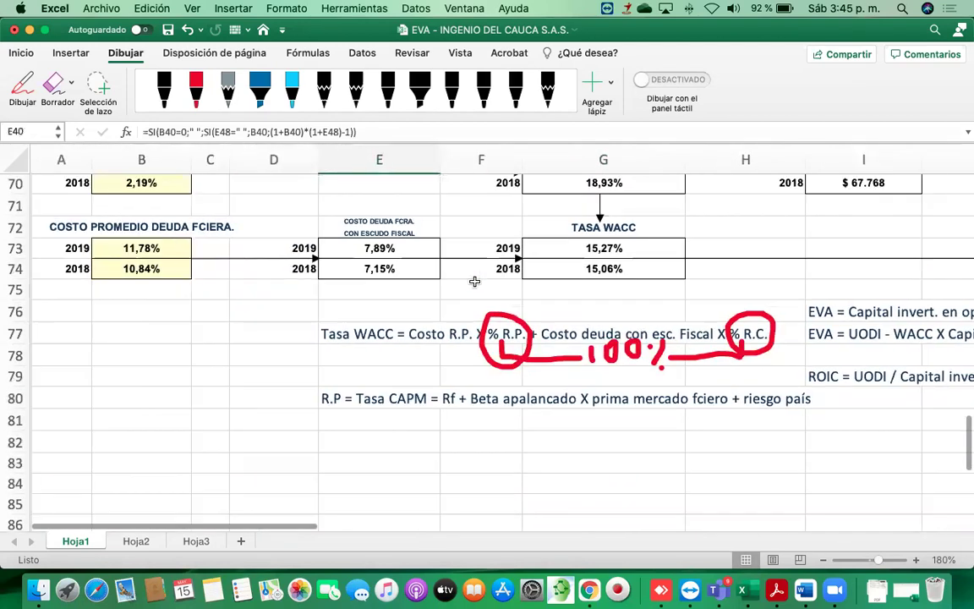
Check the 2019 and 2018 country risk premiums in B69 and B70 against the riesgo país term of the CAPM formula.
scroll(474, 281, "up", 3)
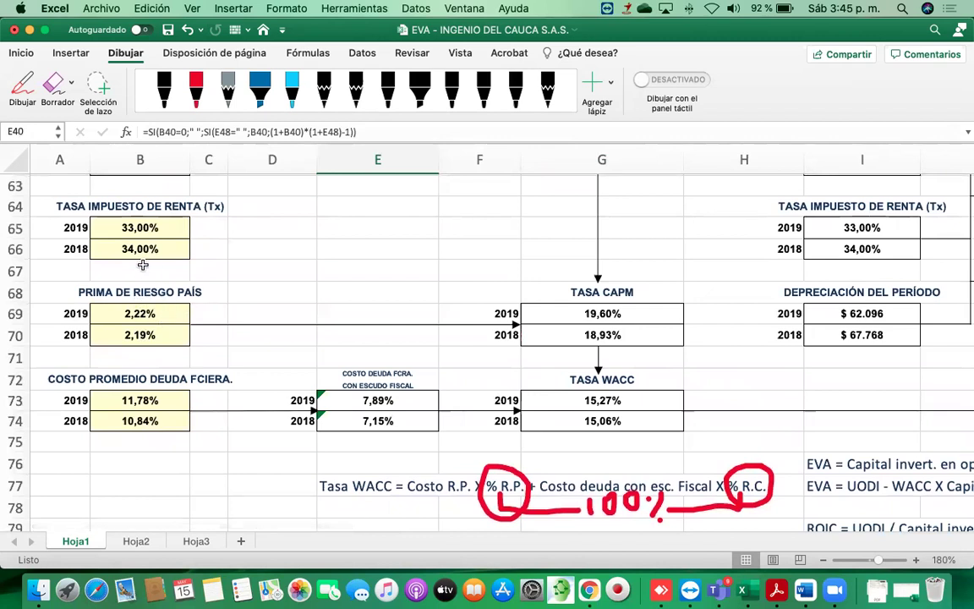
left_click(141, 312)
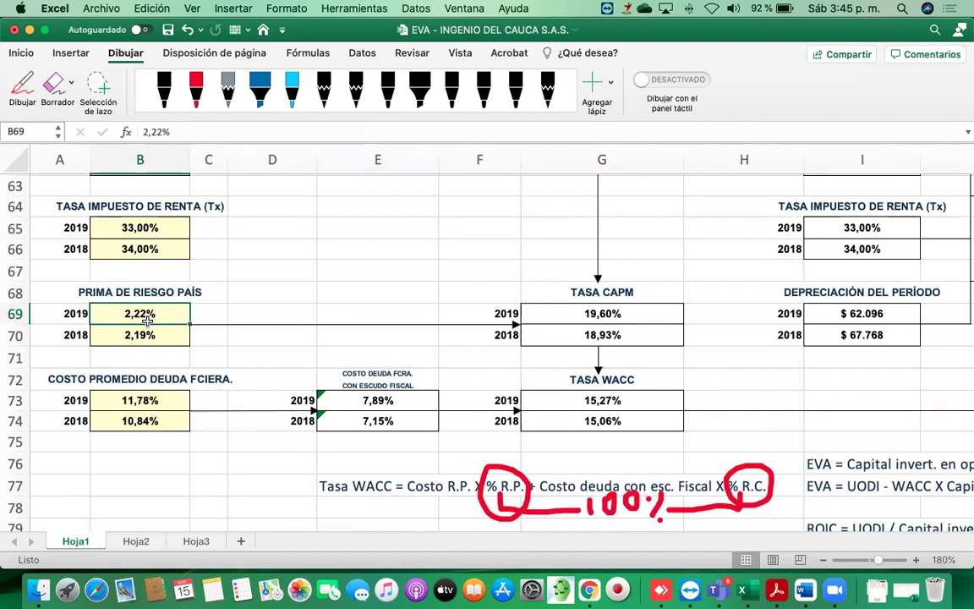
left_click(122, 336)
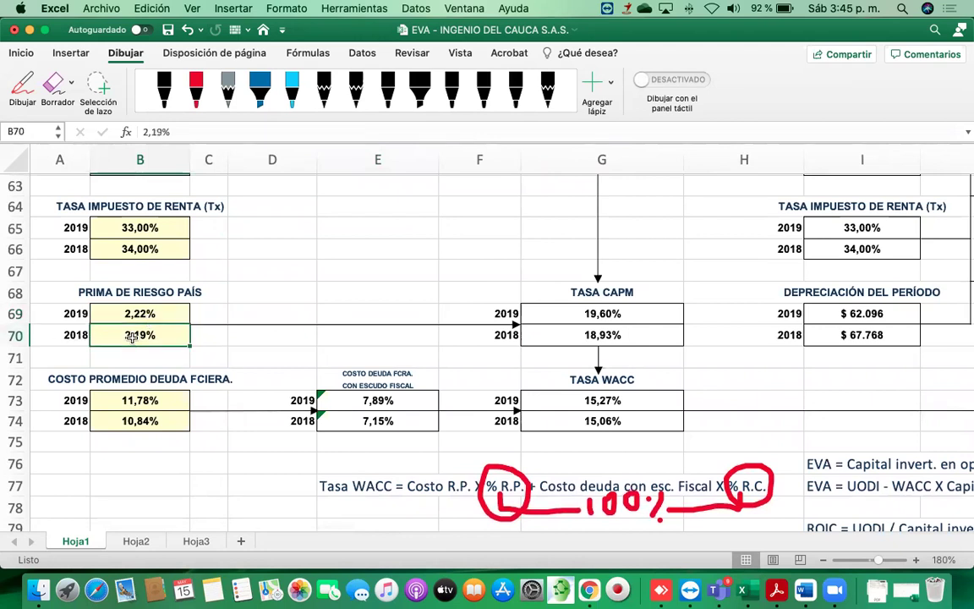
scroll(175, 310, "down", 5)
scroll(175, 311, "right", 3)
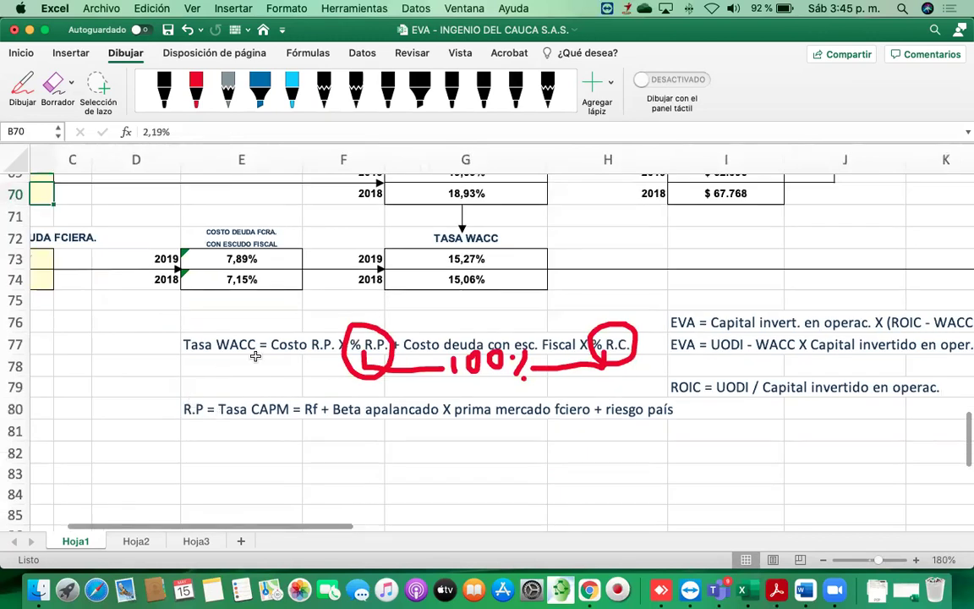
scroll(230, 322, "up", 3)
scroll(230, 322, "left", 1)
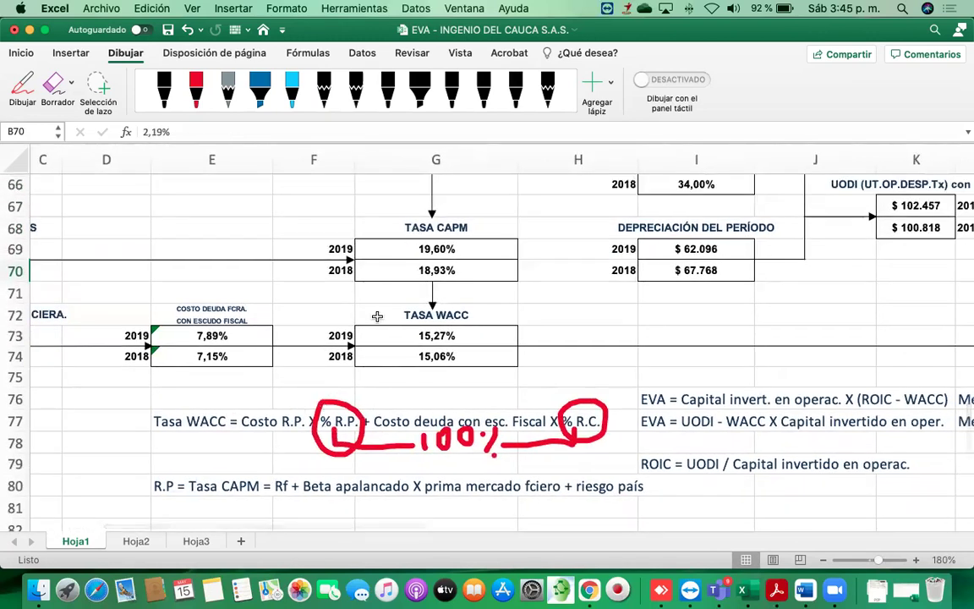
Examine the Tasa CAPM formulas for 2019 in G69 and 2018 in G70.
left_click(418, 254)
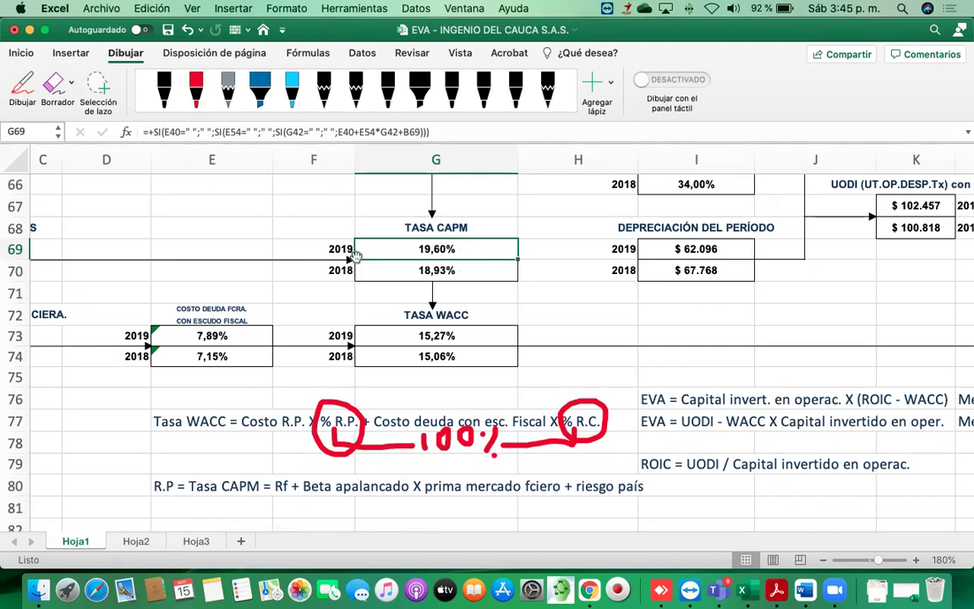
left_click(317, 269)
left_click(429, 271)
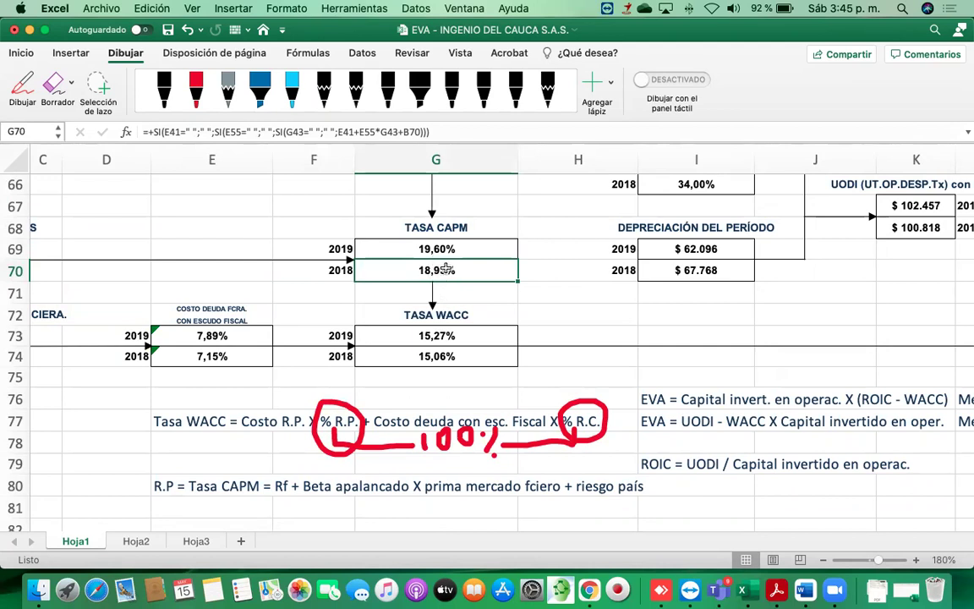
scroll(446, 269, "up", 1)
scroll(445, 269, "left", 2)
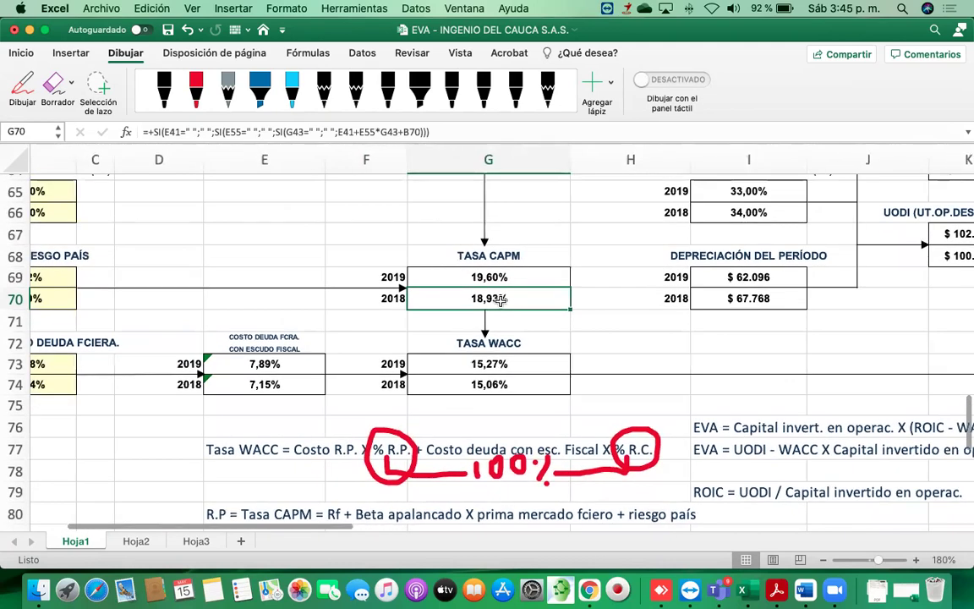
scroll(500, 300, "up", 2)
scroll(500, 300, "left", 2)
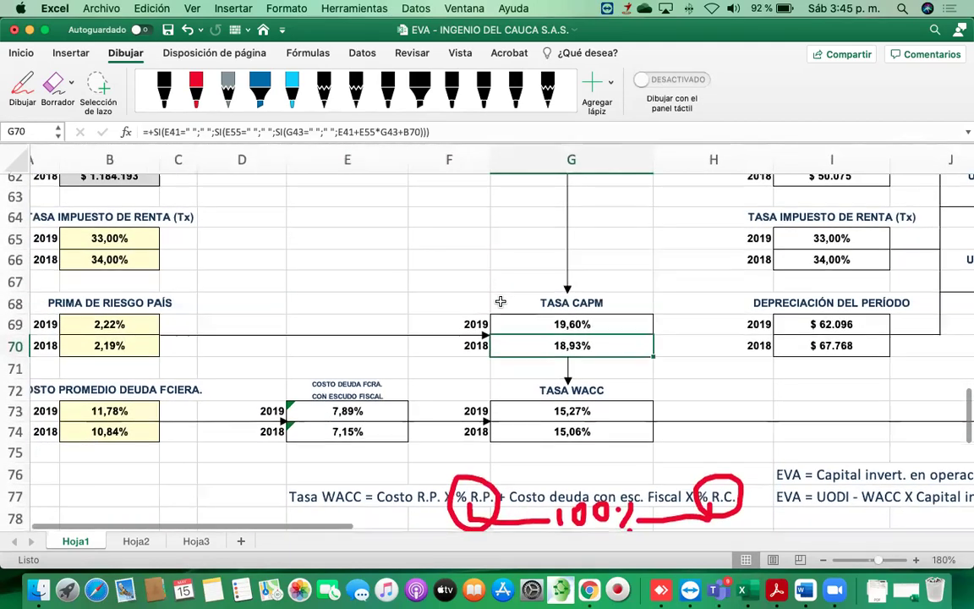
Trace the 2018 Tasa CAPM back to the adjusted market premium and the adjusted Rf formula in E41.
scroll(501, 301, "down", 1)
scroll(501, 300, "up", 10)
scroll(501, 301, "right", 1)
scroll(501, 301, "up", 8)
scroll(500, 300, "right", 1)
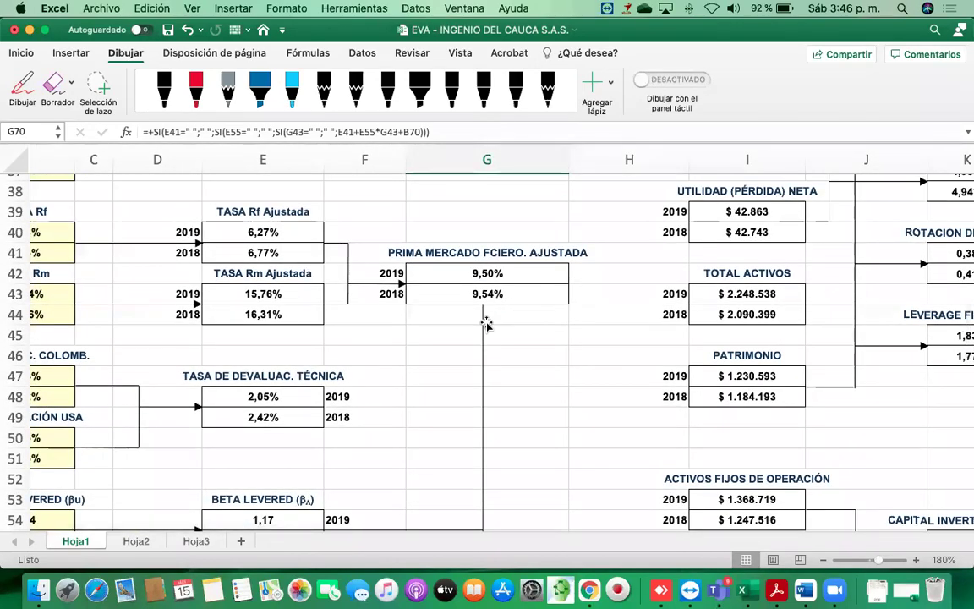
scroll(473, 298, "down", 2)
scroll(474, 297, "left", 1)
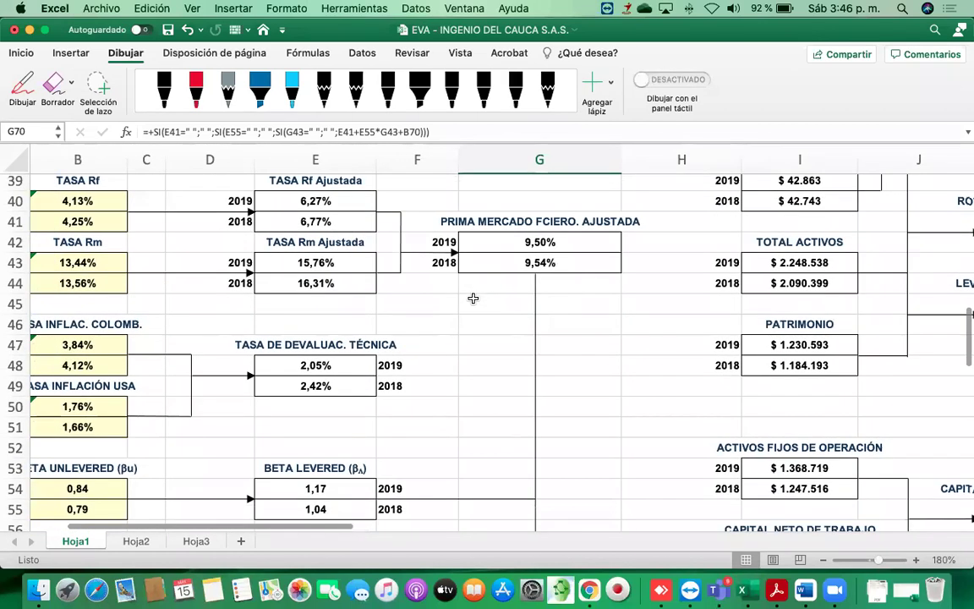
scroll(474, 297, "up", 1)
scroll(474, 298, "left", 1)
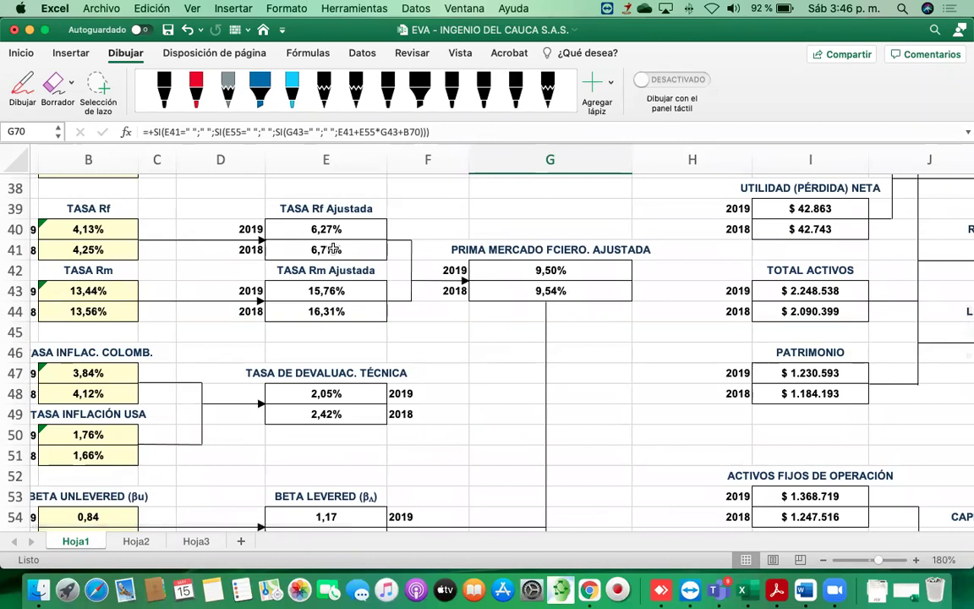
left_click(329, 249)
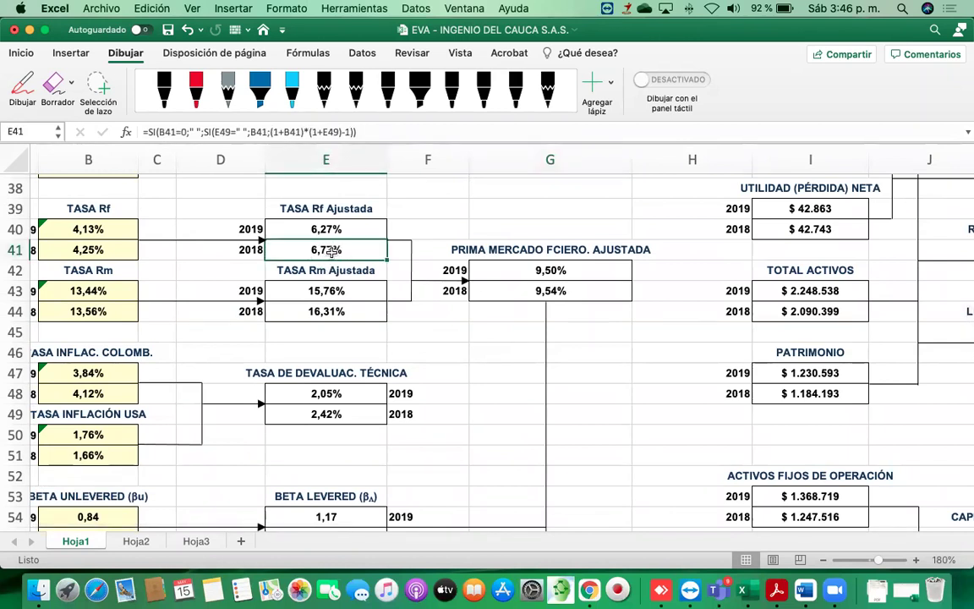
scroll(338, 249, "down", 10)
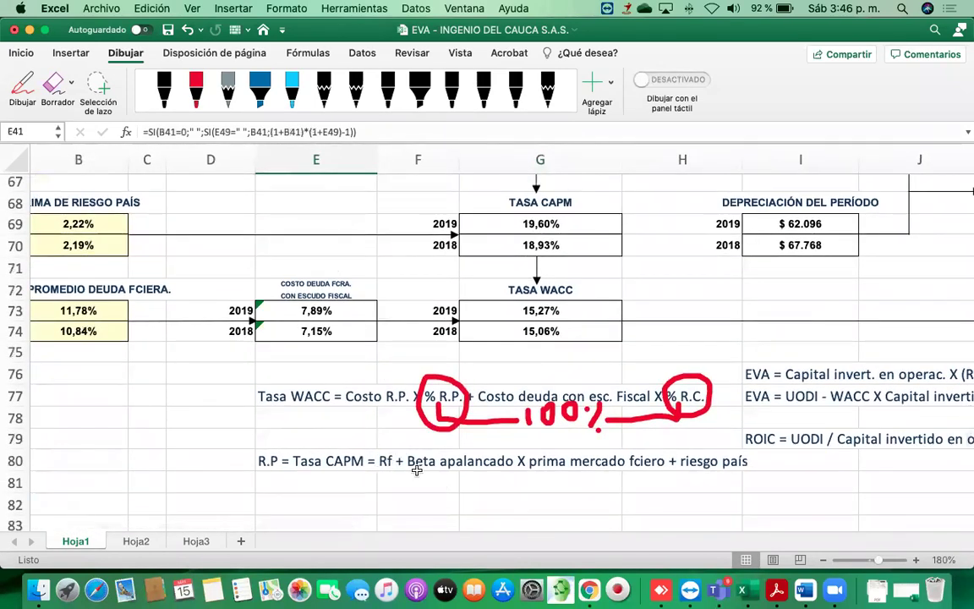
Compare the adjusted rates with the CAPM and WACC results and examine the 2018 adjusted Rm formula in E44.
scroll(320, 280, "up", 10)
scroll(339, 345, "left", 1)
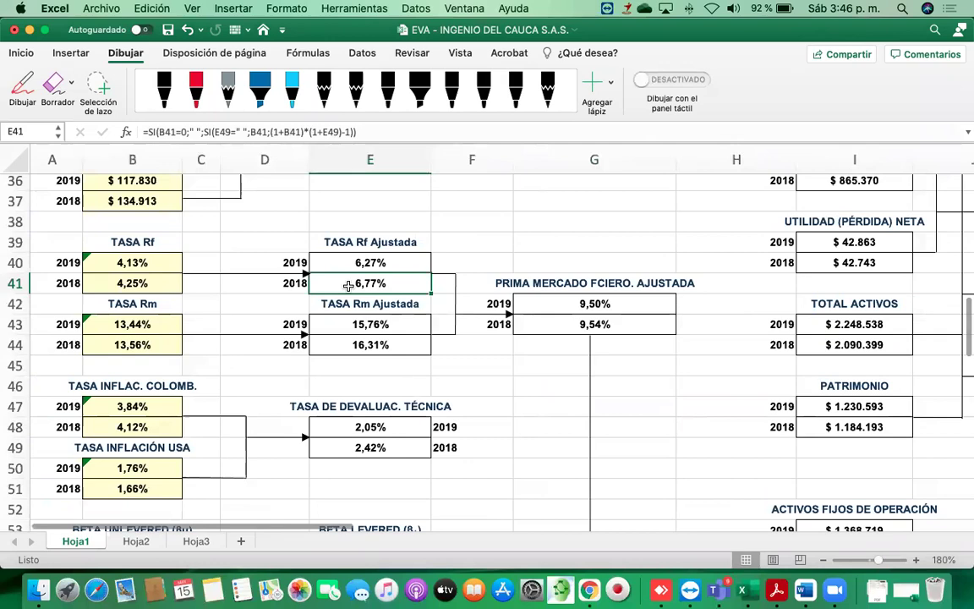
scroll(361, 263, "down", 10)
scroll(361, 263, "right", 3)
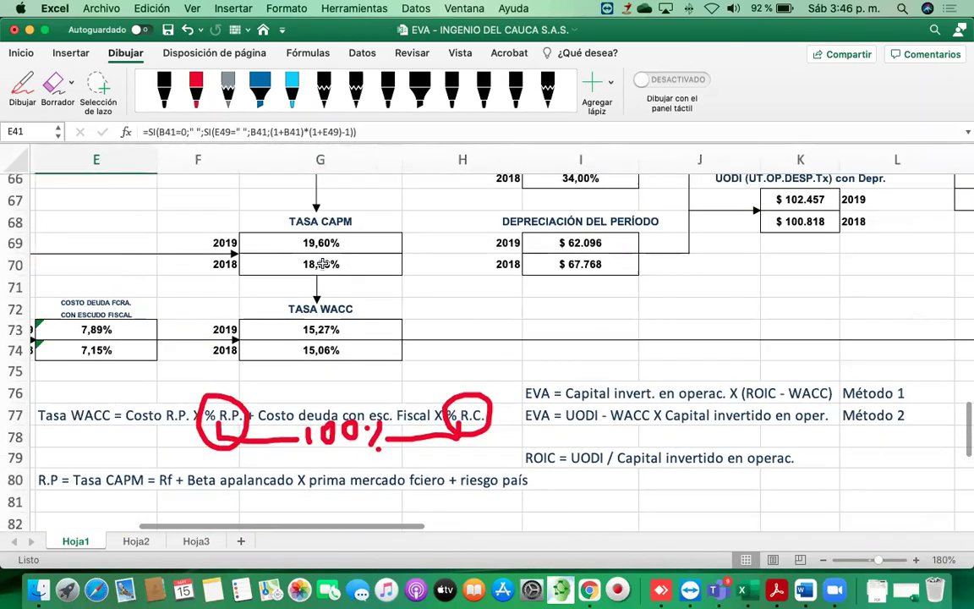
scroll(356, 265, "up", 12)
scroll(355, 265, "left", 3)
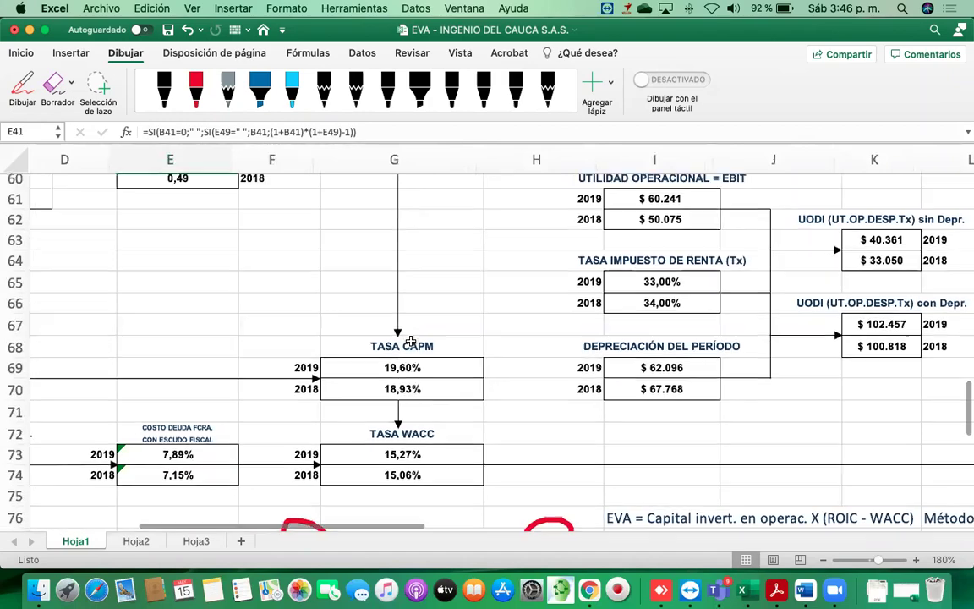
scroll(410, 340, "up", 5)
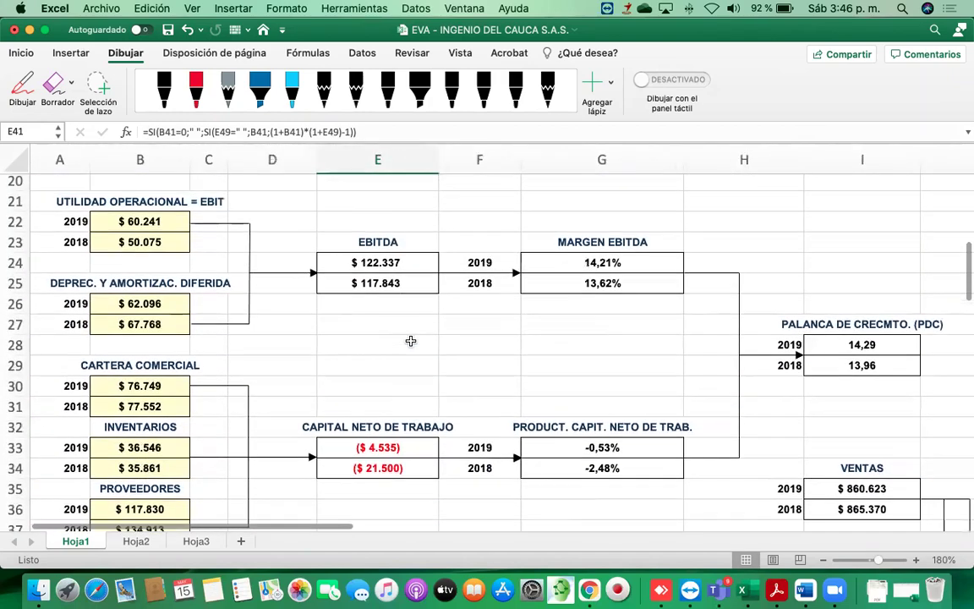
scroll(410, 340, "down", 5)
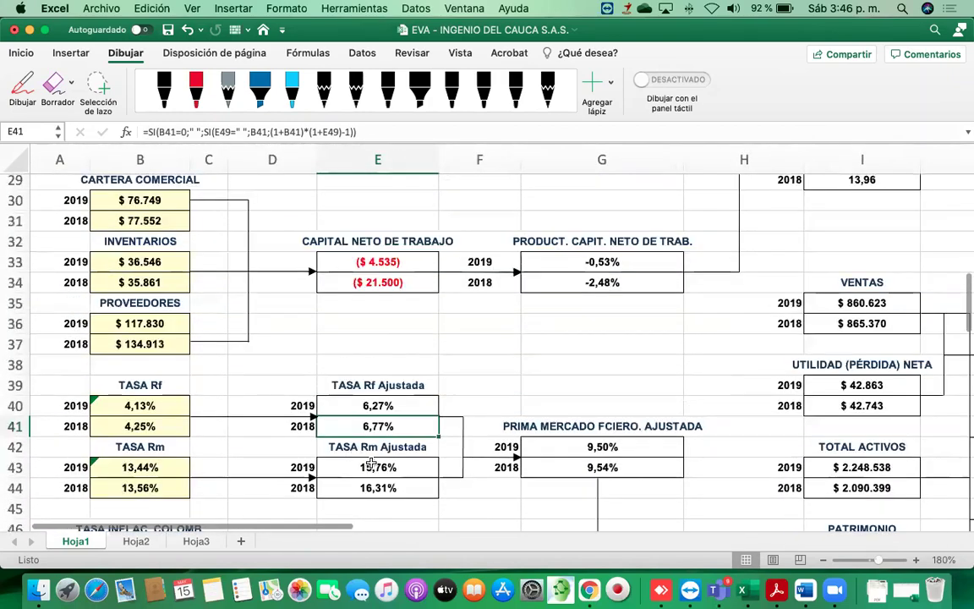
scroll(379, 423, "down", 3)
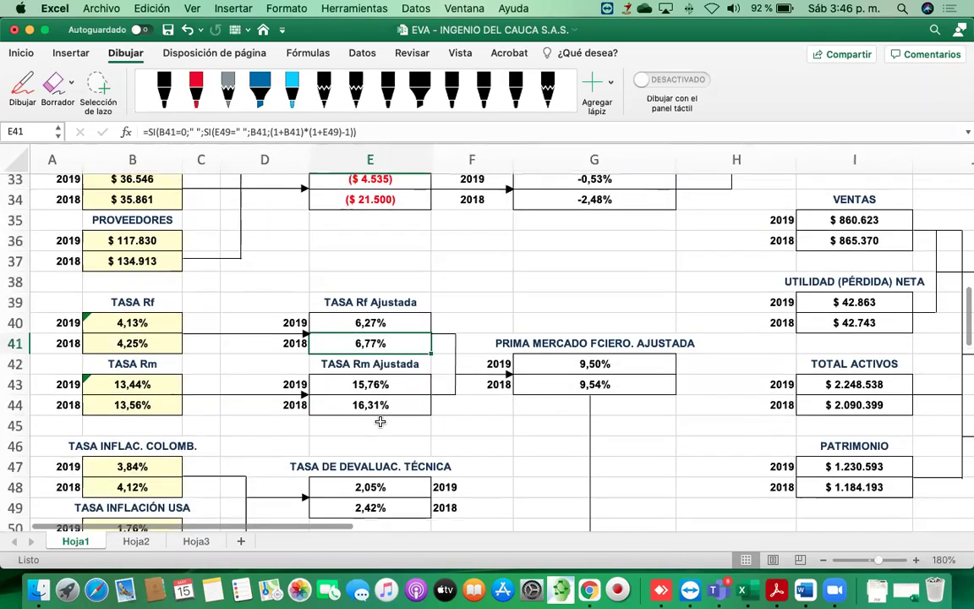
left_click(373, 404)
scroll(373, 405, "down", 3)
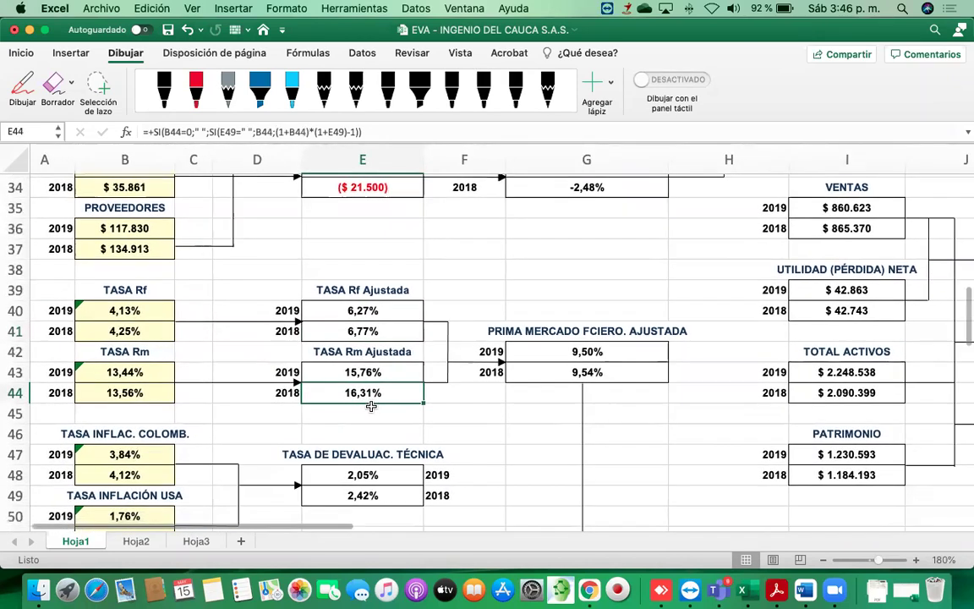
Review the adjusted rates, technical devaluation and debt-to-capital ratio, and examine the 2018 Beta Levered formula in E55.
scroll(370, 406, "down", 8)
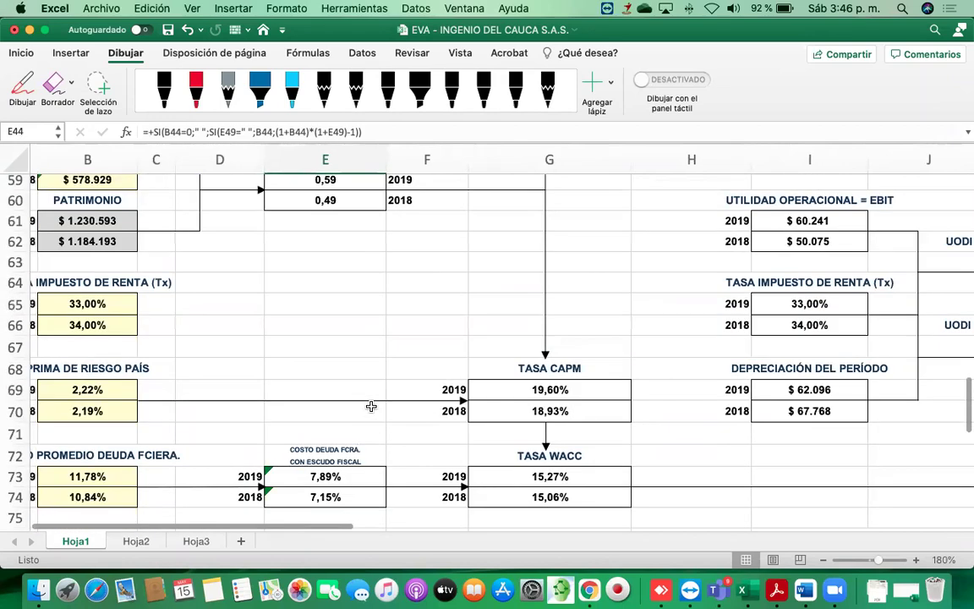
scroll(370, 406, "up", 15)
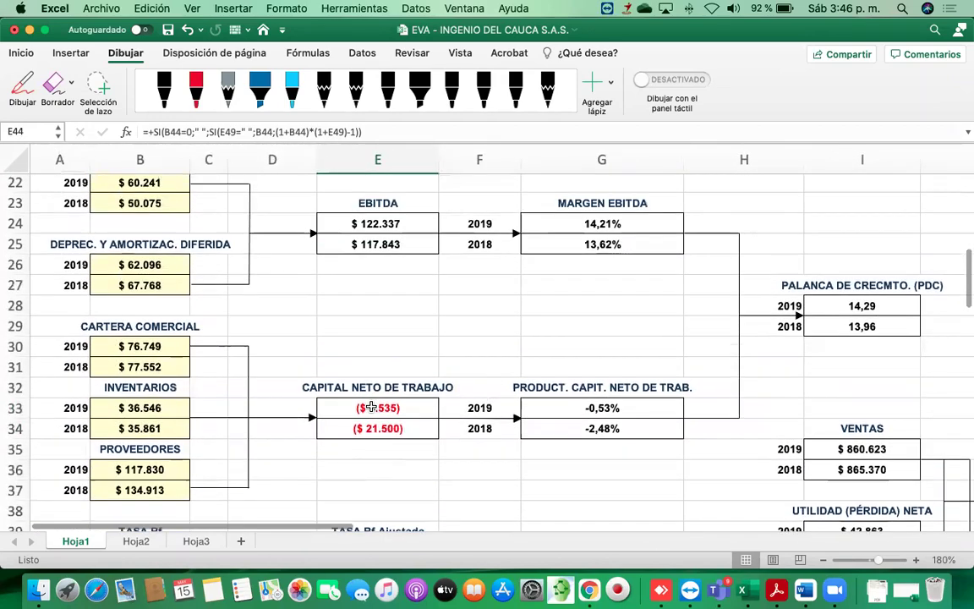
scroll(370, 405, "up", 6)
scroll(370, 406, "down", 9)
scroll(370, 406, "down", 4)
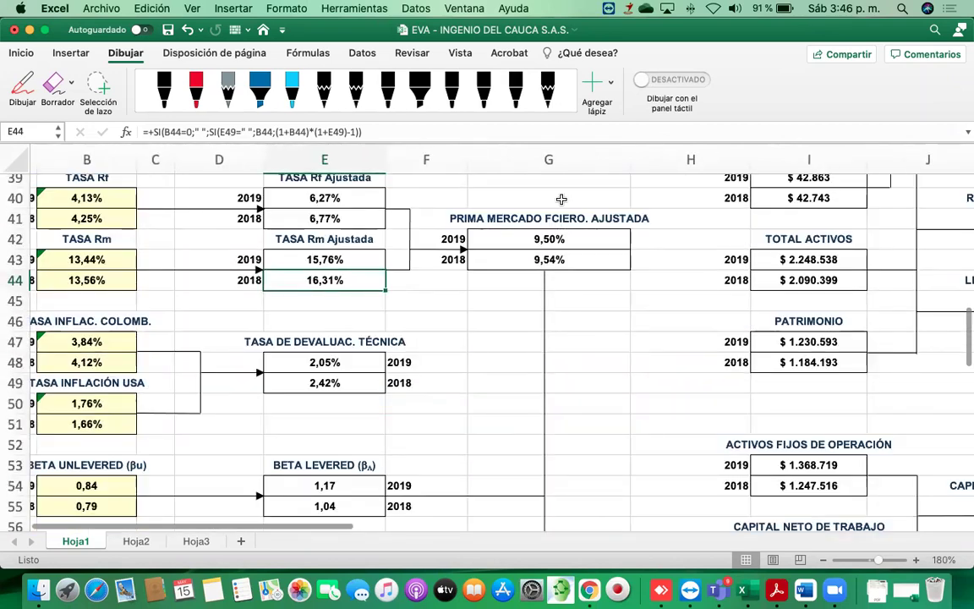
scroll(541, 262, "down", 4)
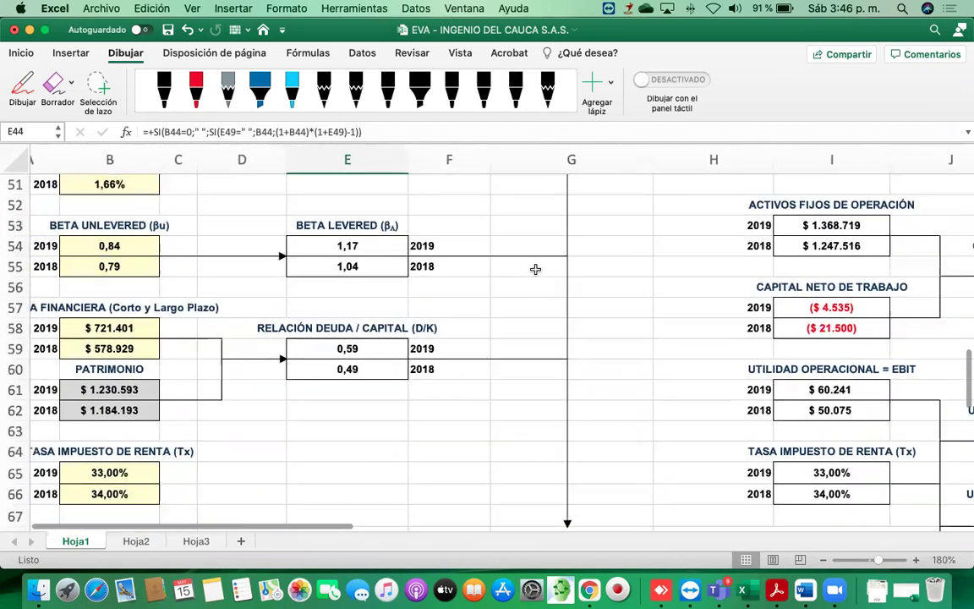
scroll(534, 268, "down", 1)
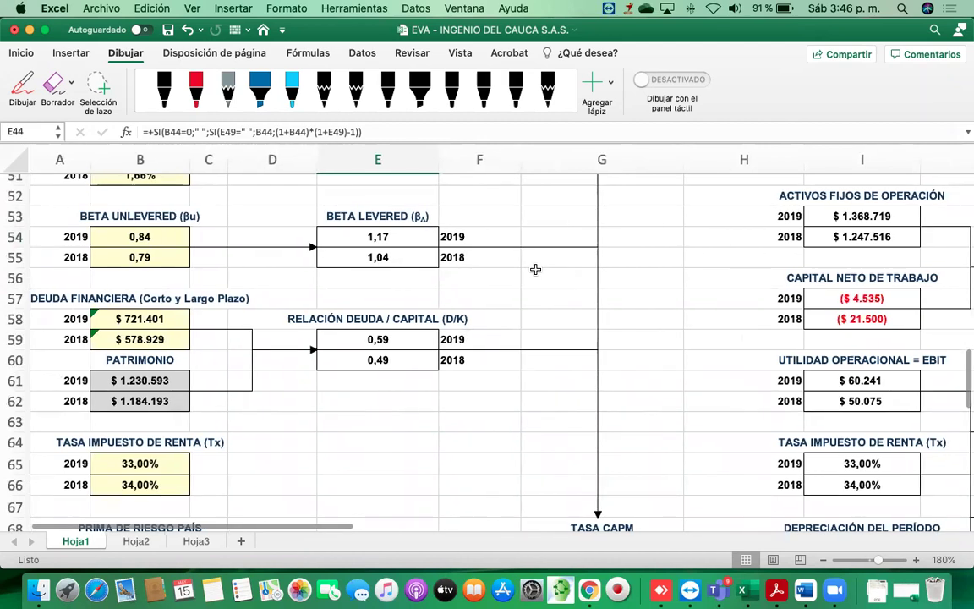
left_click(379, 258)
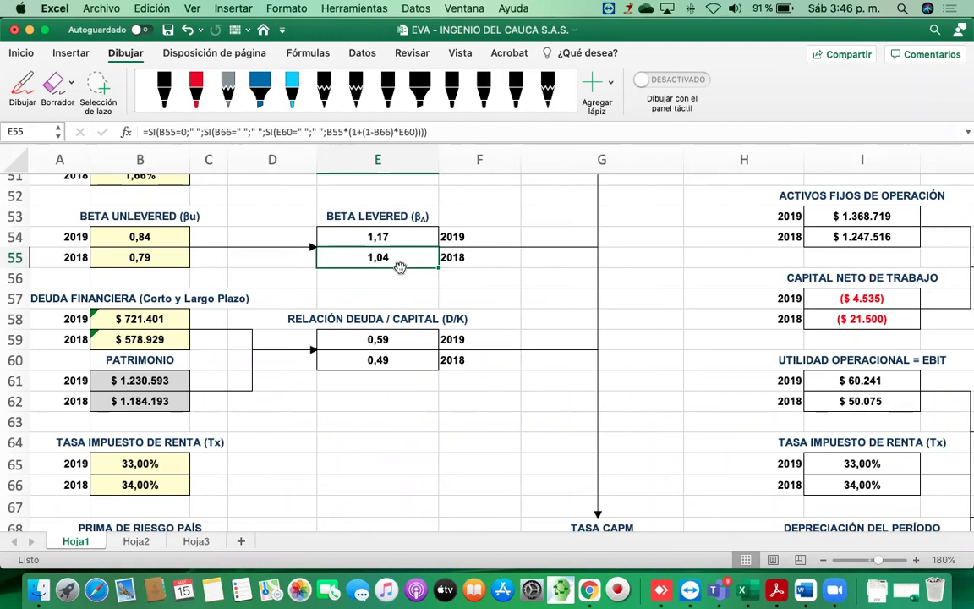
Relate the levered beta to the written CAPM formula and examine the 2018 Tasa CAPM formula in G70.
scroll(400, 262, "down", 10)
scroll(400, 267, "right", 2)
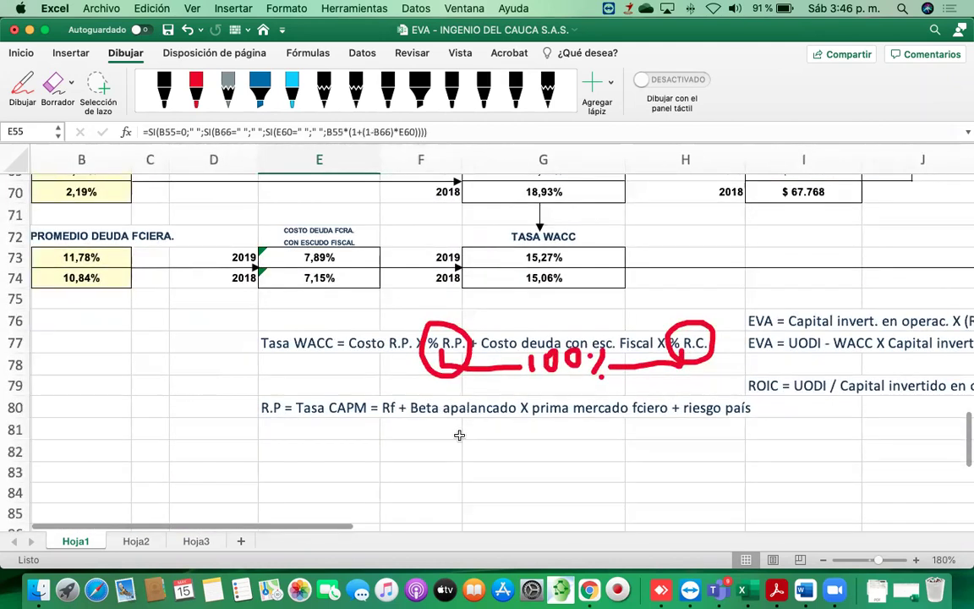
scroll(444, 408, "up", 3)
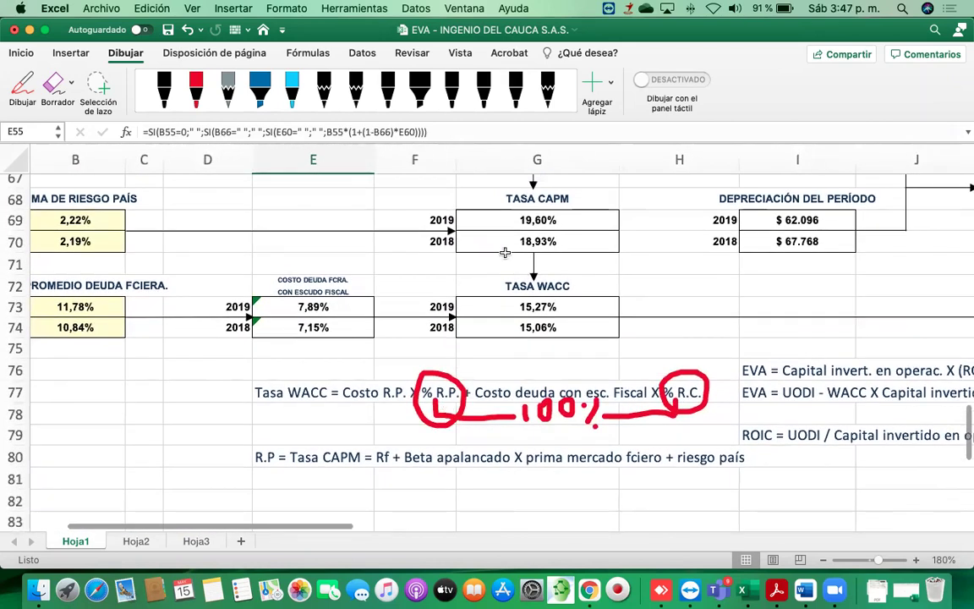
left_click(537, 242)
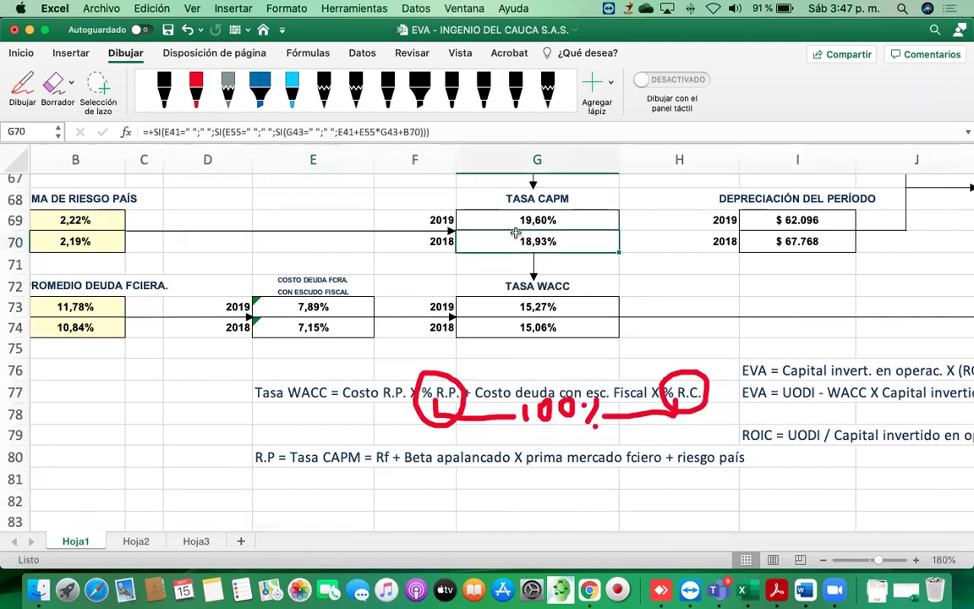
Check the 2018 country risk premium in B70 as the last term feeding the Tasa CAPM.
scroll(427, 467, "left", 2)
scroll(428, 468, "left", 2)
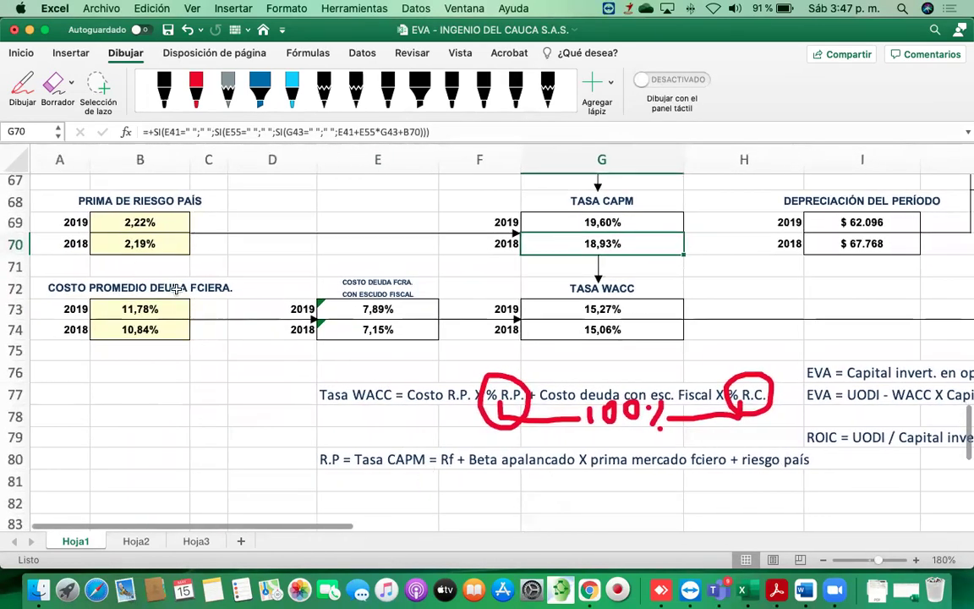
left_click(142, 245)
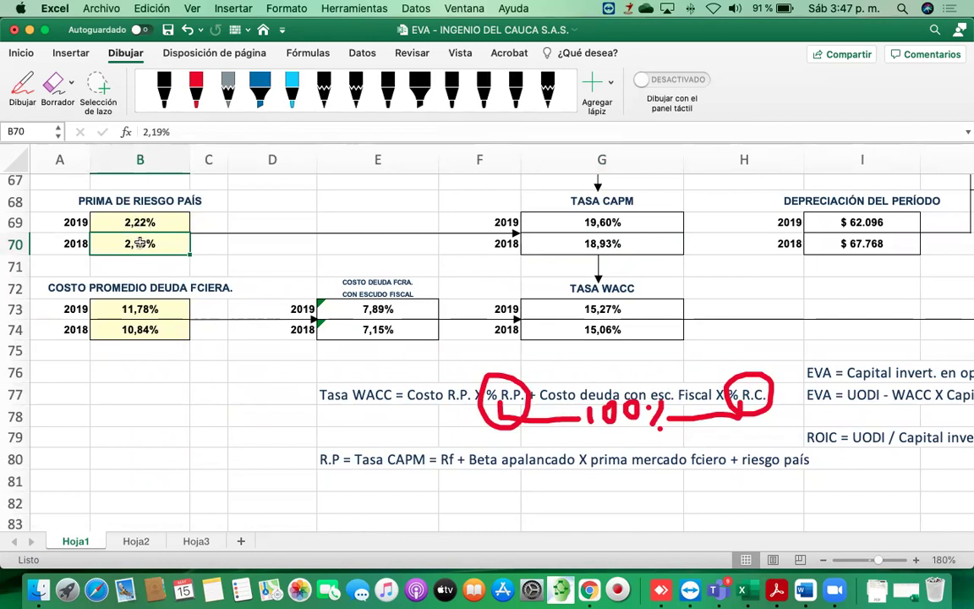
scroll(140, 237, "right", 2)
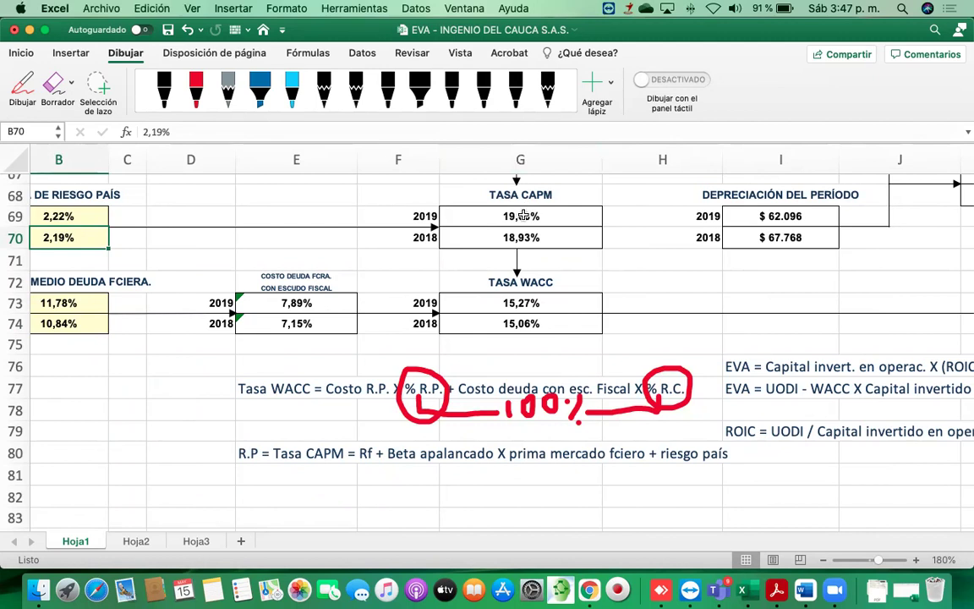
scroll(473, 267, "right", 2)
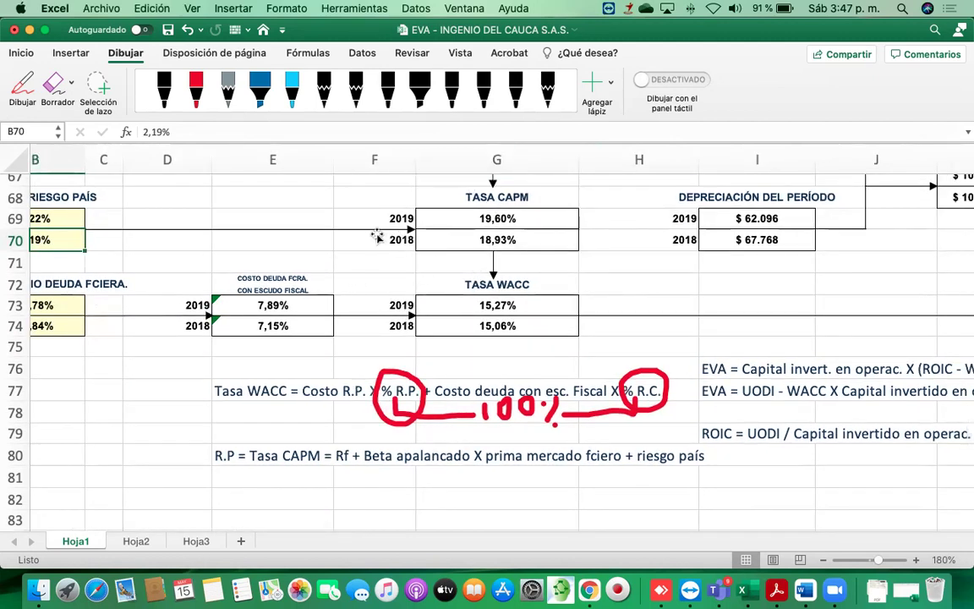
Compare the 2018 and 2019 Tasa CAPM formulas in G70 and G69 with the written CAPM and WACC formulas.
left_click(436, 234)
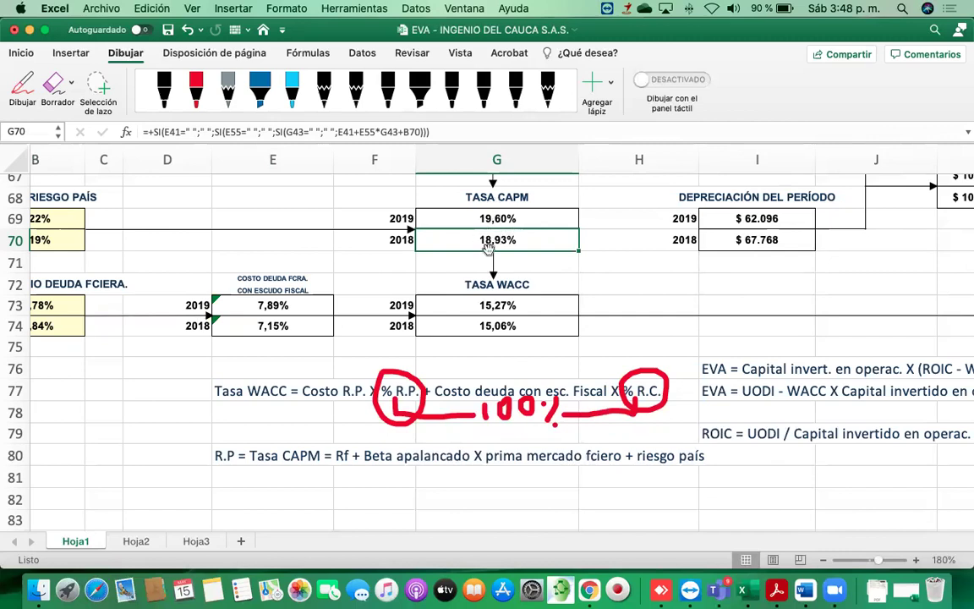
left_click(500, 218)
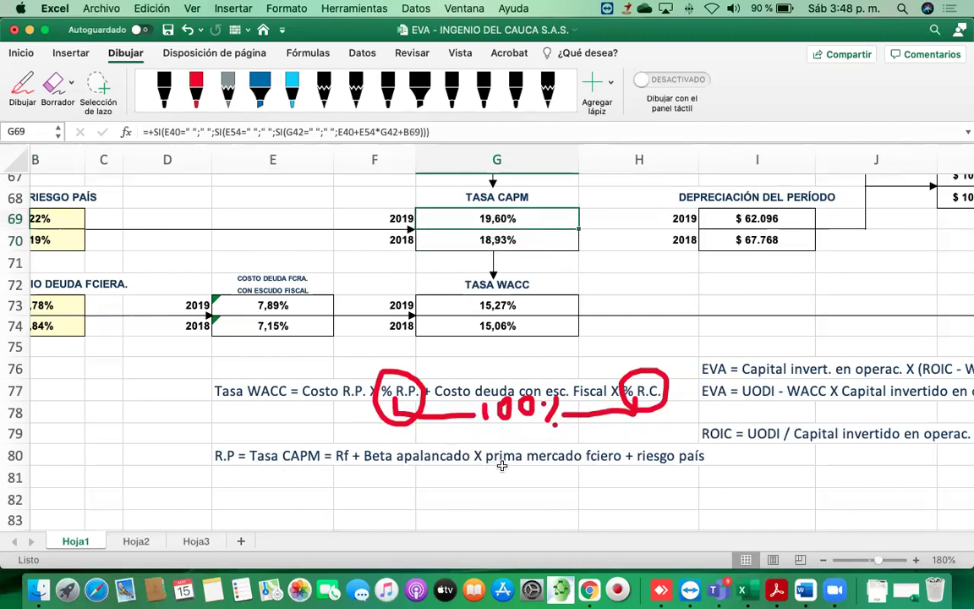
scroll(512, 463, "right", 2)
scroll(511, 463, "up", 1)
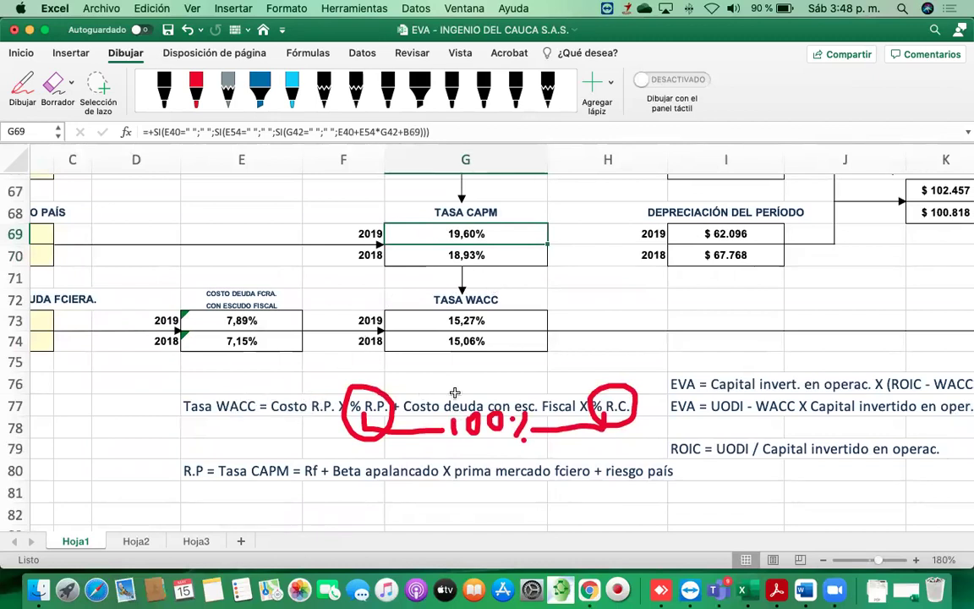
Inspect the 2019 average financial debt cost in B73.
scroll(461, 400, "left", 3)
scroll(460, 400, "down", 2)
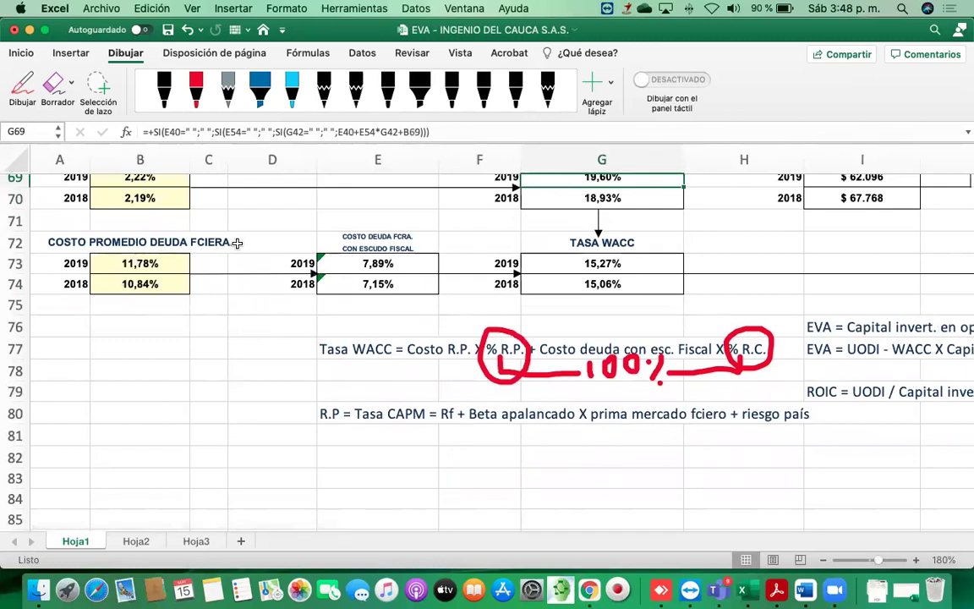
left_click(144, 263)
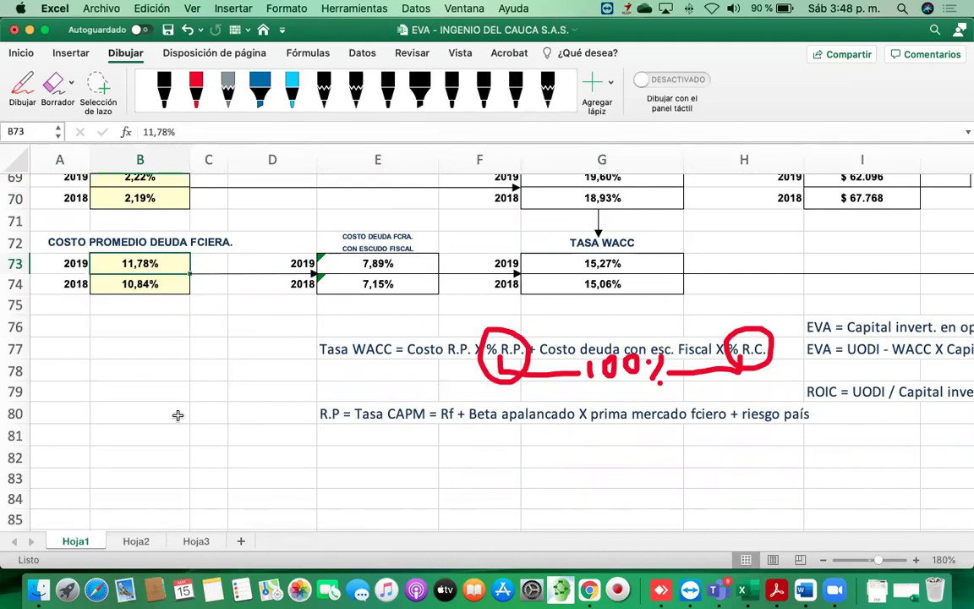
Start a formula note in E82 with the text "Costo deuda con escudo fiscal".
left_click(349, 458)
type("Costo dedu")
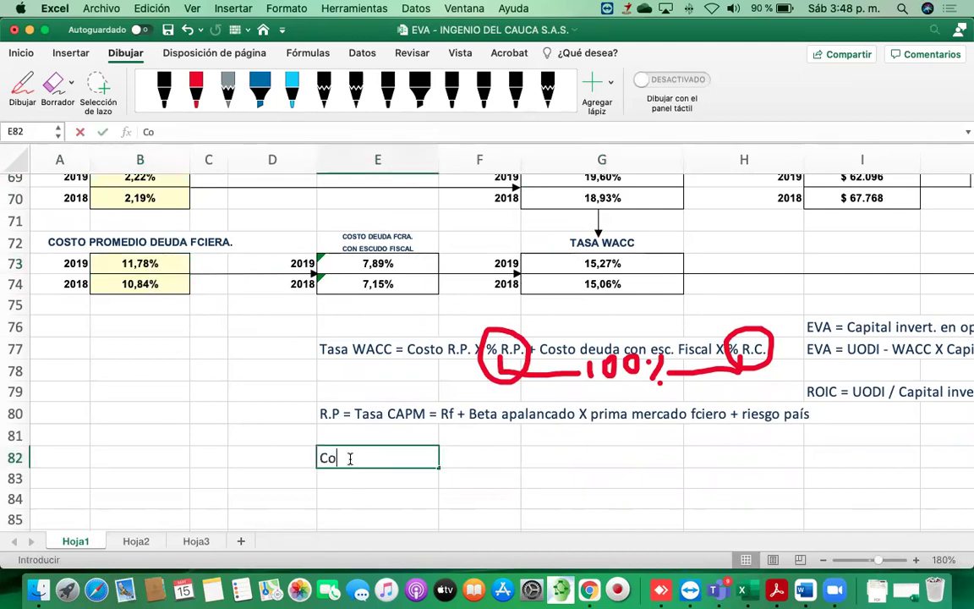
key("BackSpace")
type("ua")
key("BackSpace")
key("BackSpace")
key("BackSpace")
type("uda con esc")
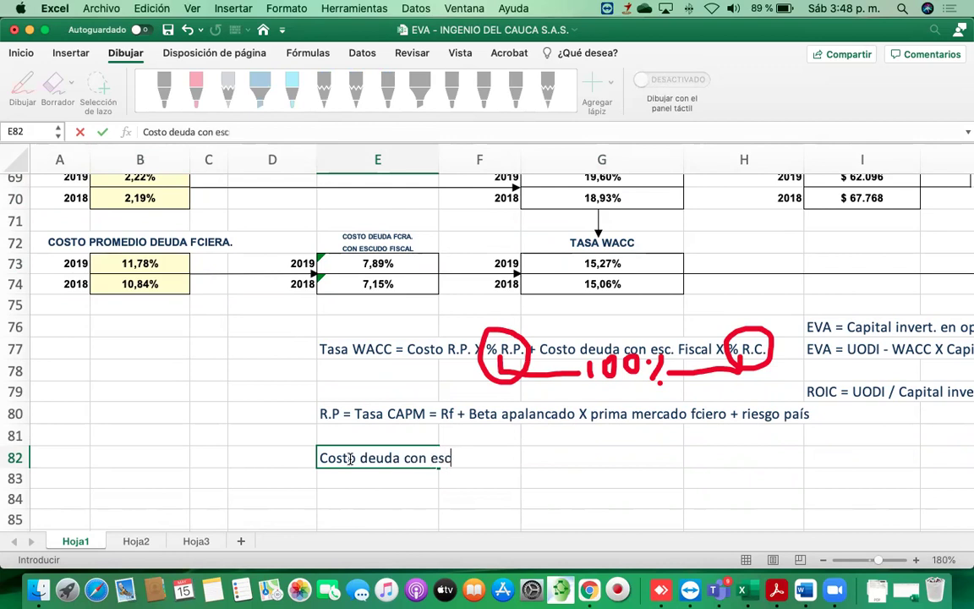
type("udo fica")
key("BackSpace")
type("al")
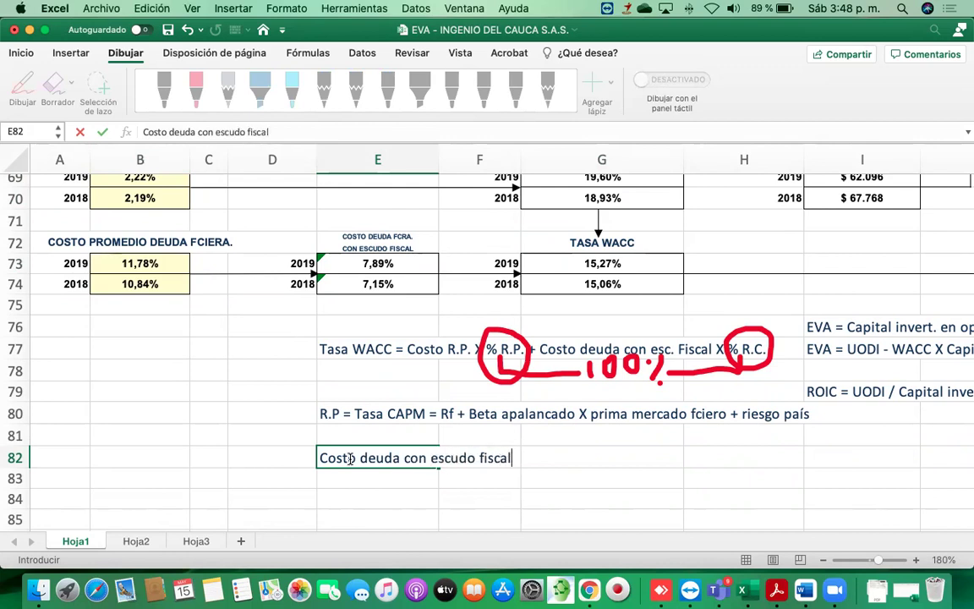
Complete the note in E82 with "= Costo prom.deuda X (1 - Tax)" after the tax-shielded debt cost label.
type(" = Costo prom.deuda ")
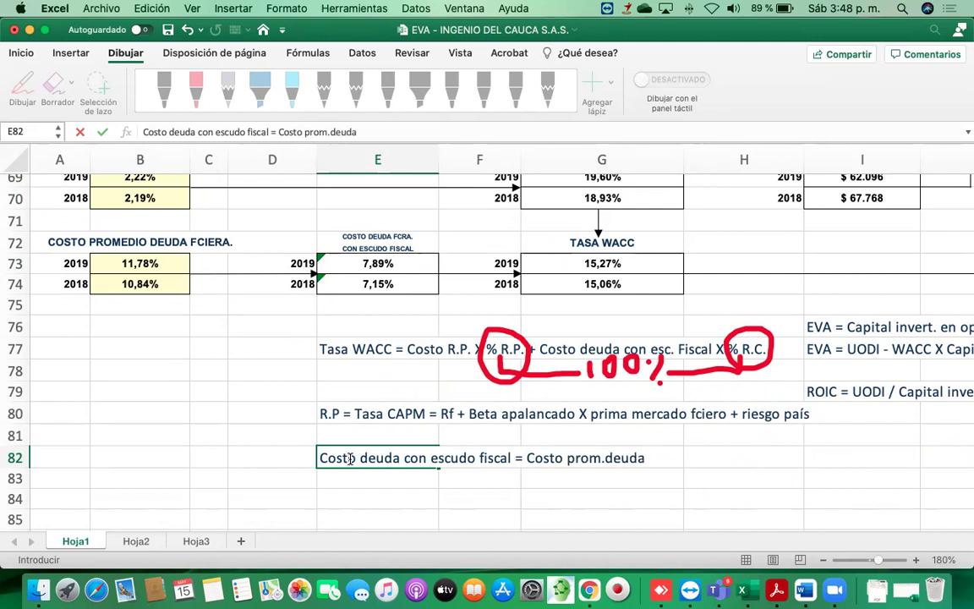
type("X")
scroll(395, 314, "right", 5)
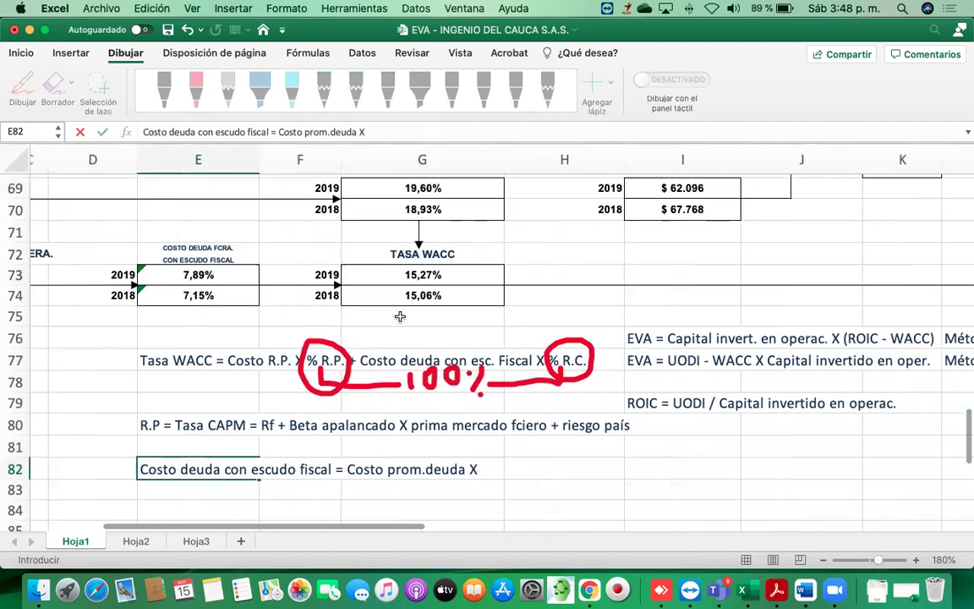
left_click(434, 130)
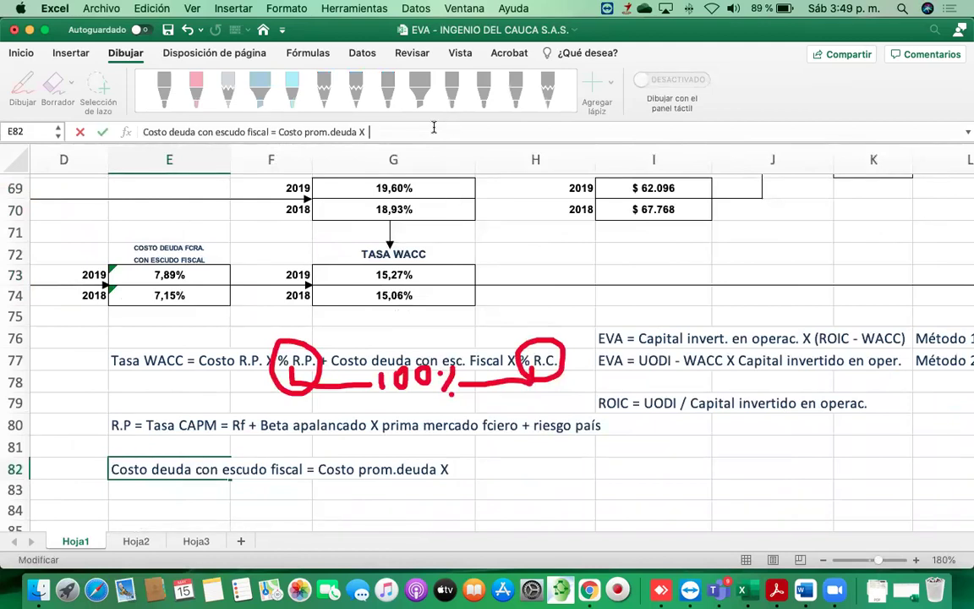
type("(1 - Tax")
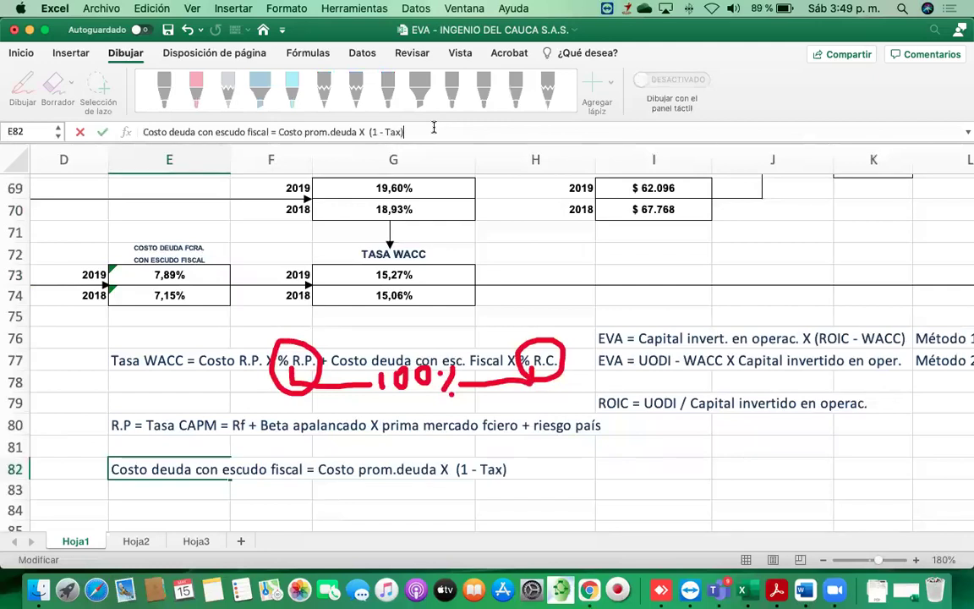
key("Return")
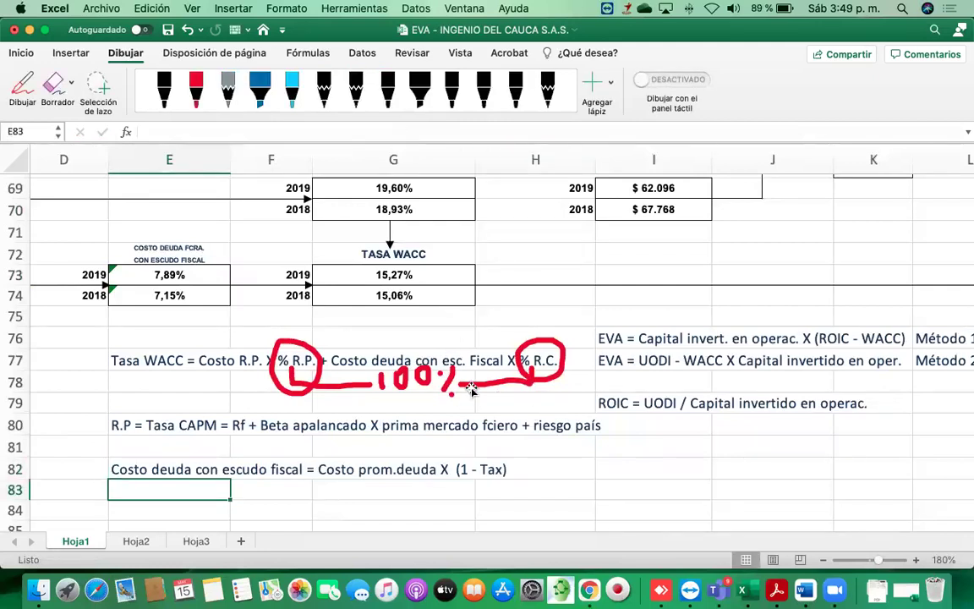
Check the 2019 average debt cost in B73 against the Costo prom.deuda term of the new formula note.
scroll(455, 356, "left", 2)
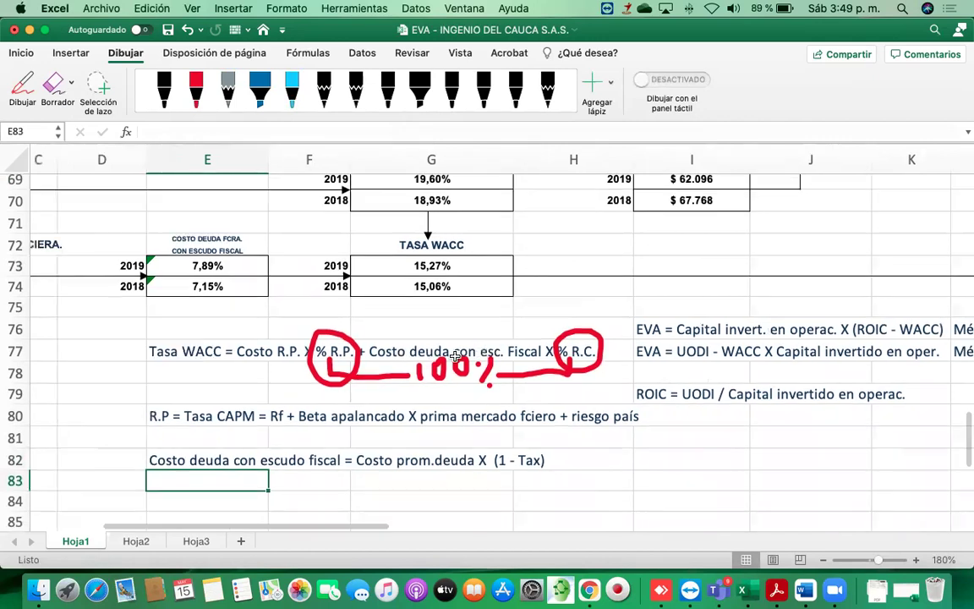
scroll(455, 356, "left", 3)
scroll(455, 360, "left", 2)
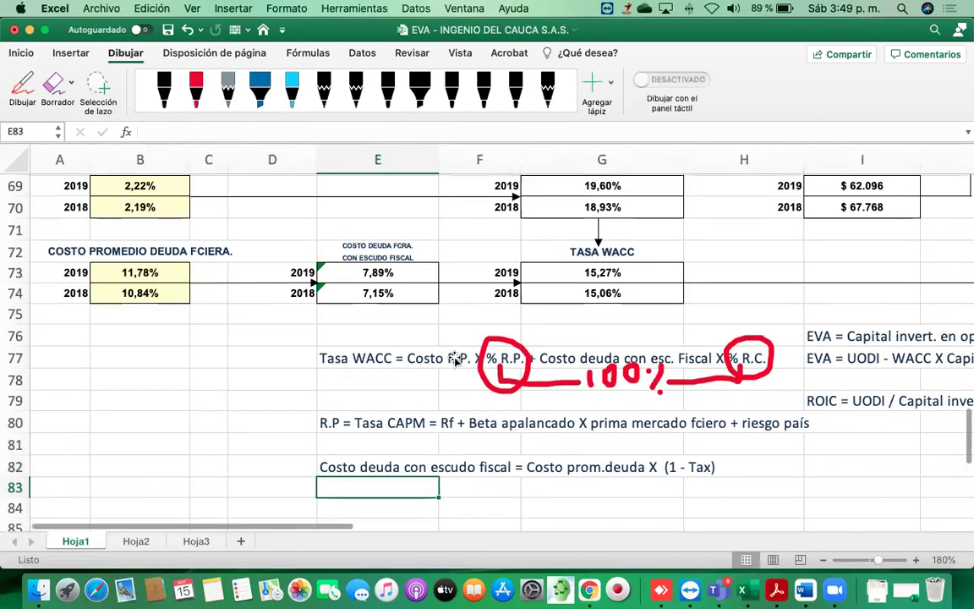
left_click(152, 270)
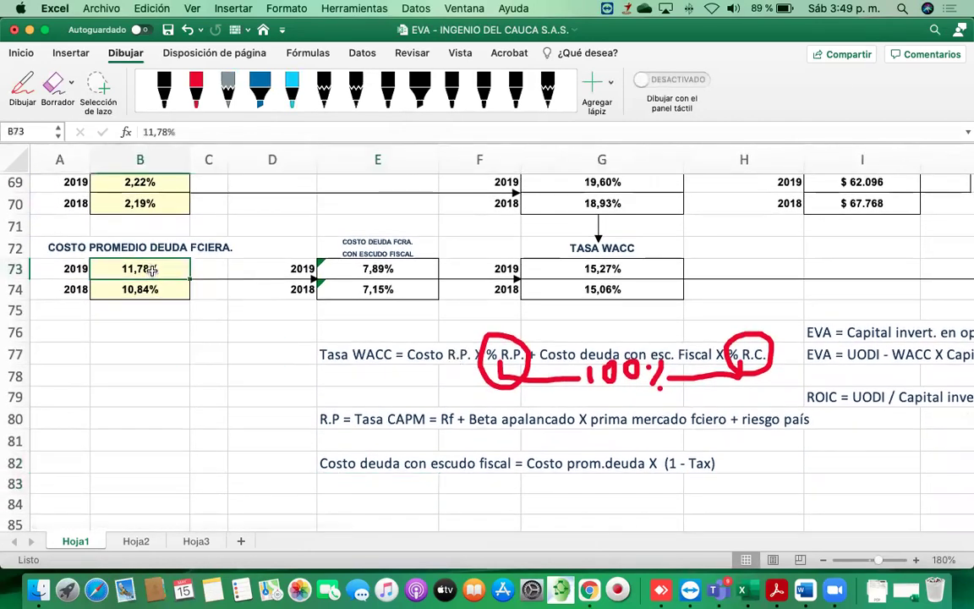
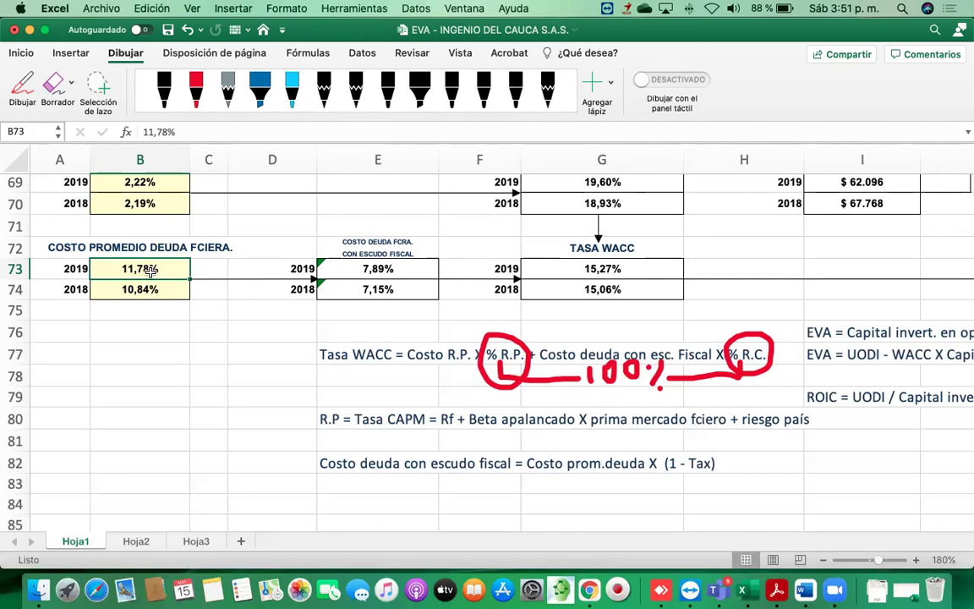
Examine the 2019 formula for debt cost with tax shield in E73.
left_click(379, 272)
scroll(338, 275, "right", 2)
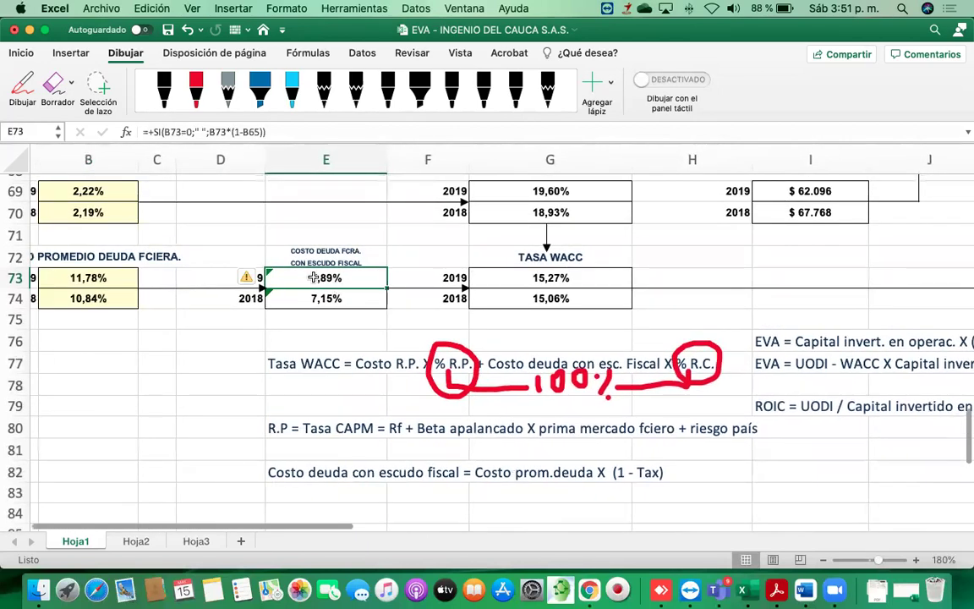
scroll(313, 278, "down", 1)
scroll(313, 278, "right", 1)
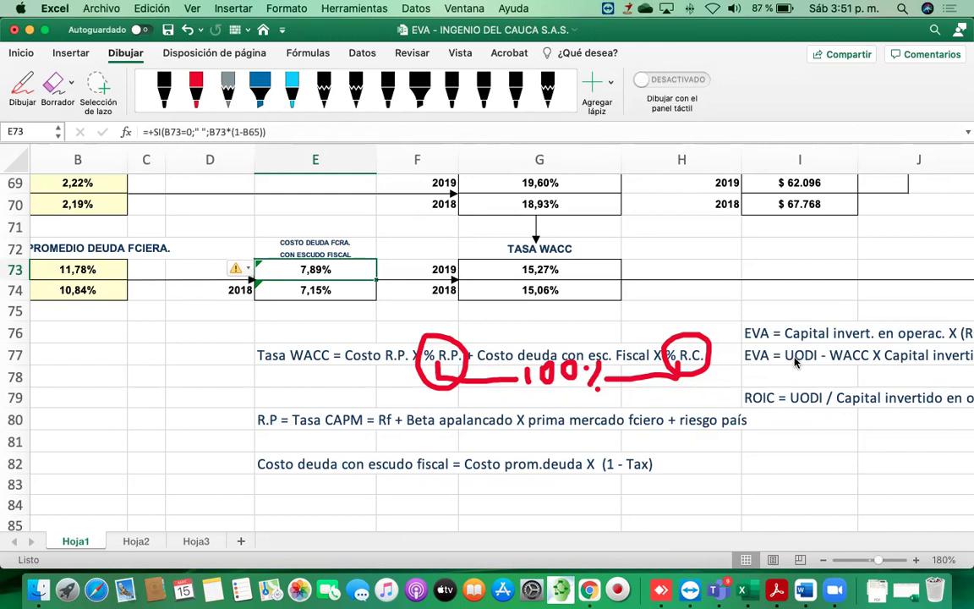
Compare the 2019 average debt cost in B73 with the debt cost after the tax shield.
left_click(147, 338)
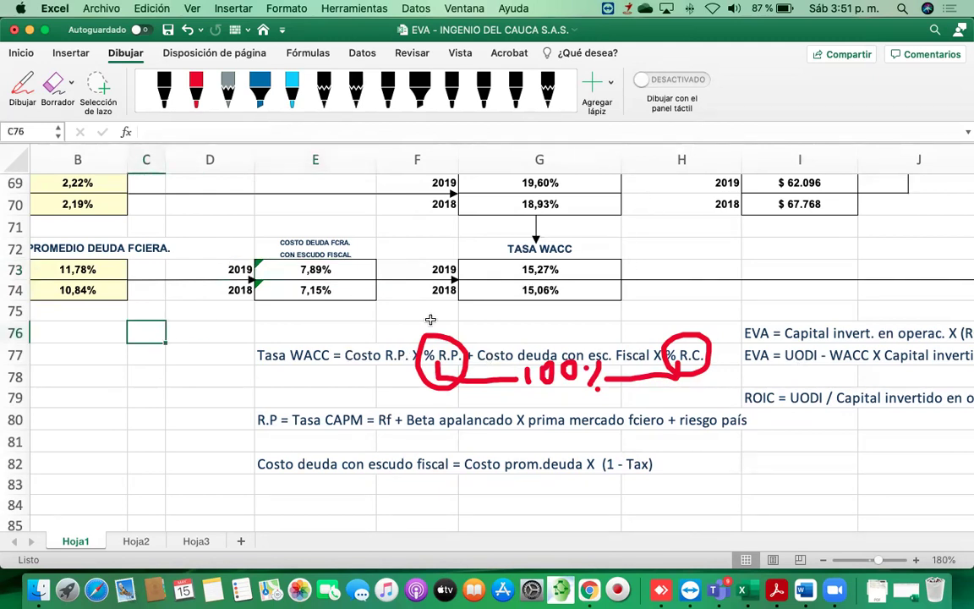
scroll(306, 293, "left", 2)
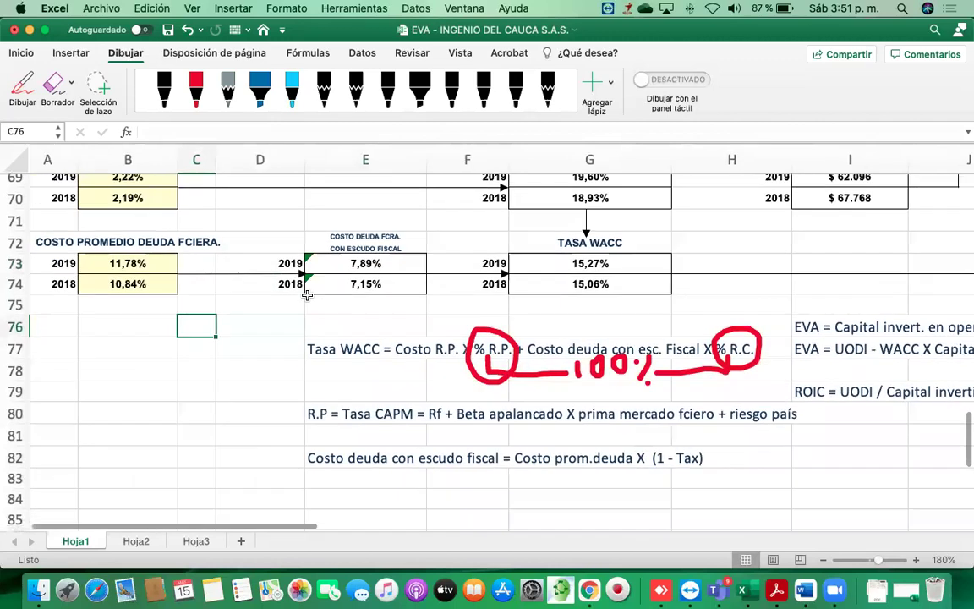
left_click(117, 266)
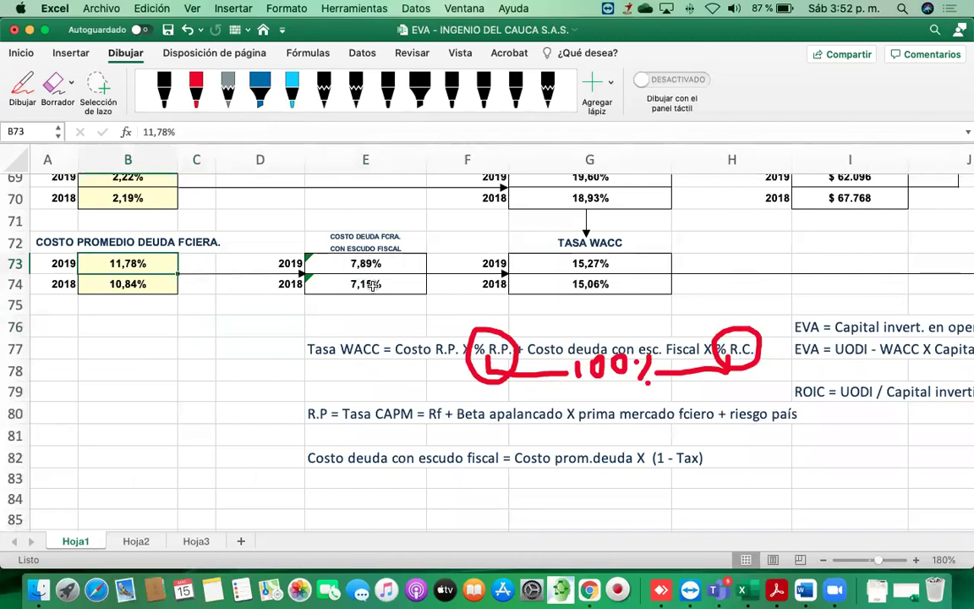
Examine the CAPM, tax-shielded debt cost and WACC rates in rows 69 to 74 against the Tasa WACC formula note.
scroll(361, 279, "up", 1)
scroll(361, 280, "right", 1)
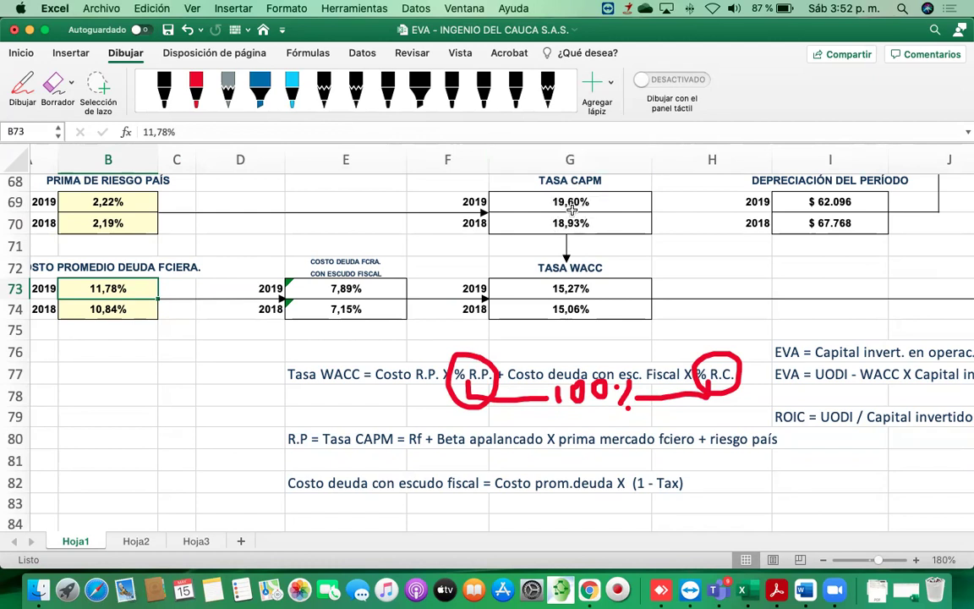
scroll(306, 270, "left", 2)
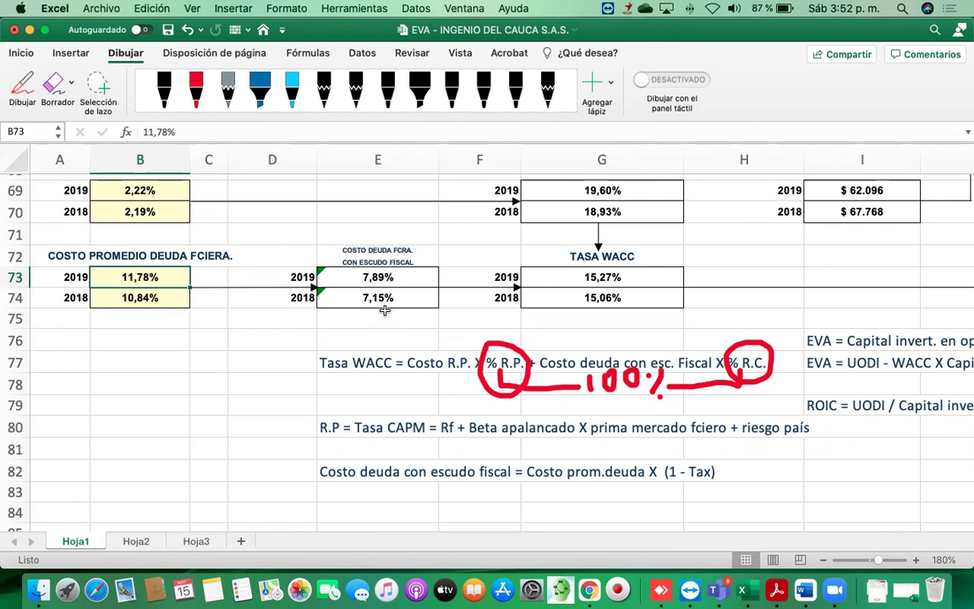
scroll(385, 311, "right", 2)
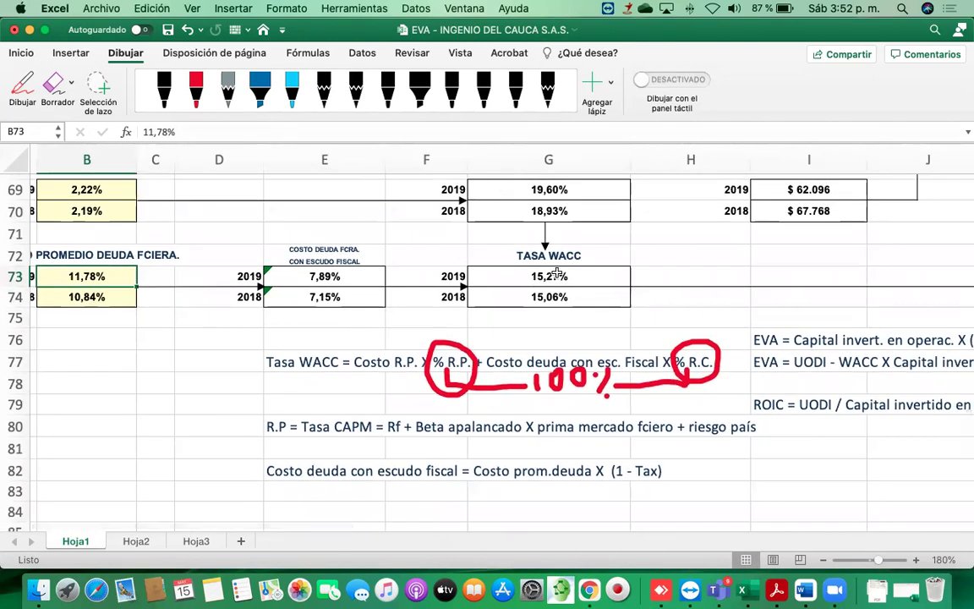
scroll(444, 310, "down", 1)
scroll(444, 310, "right", 1)
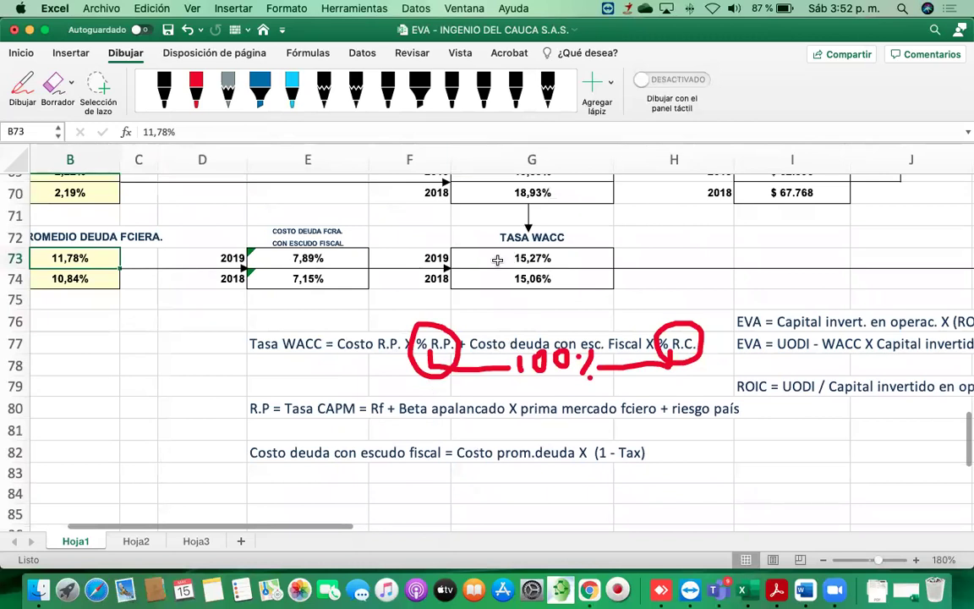
scroll(486, 270, "up", 1)
scroll(486, 271, "right", 1)
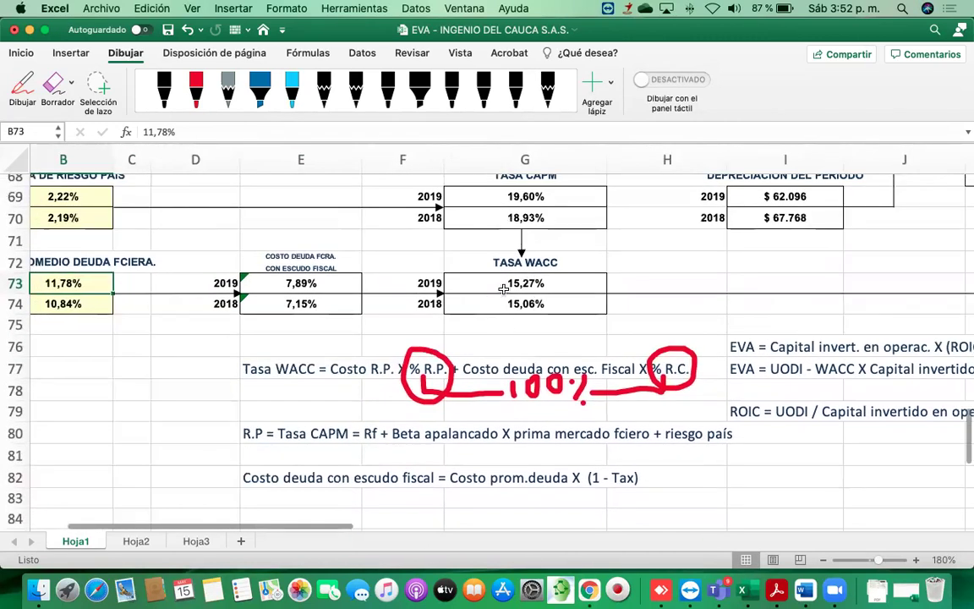
scroll(503, 289, "up", 1)
scroll(503, 289, "right", 1)
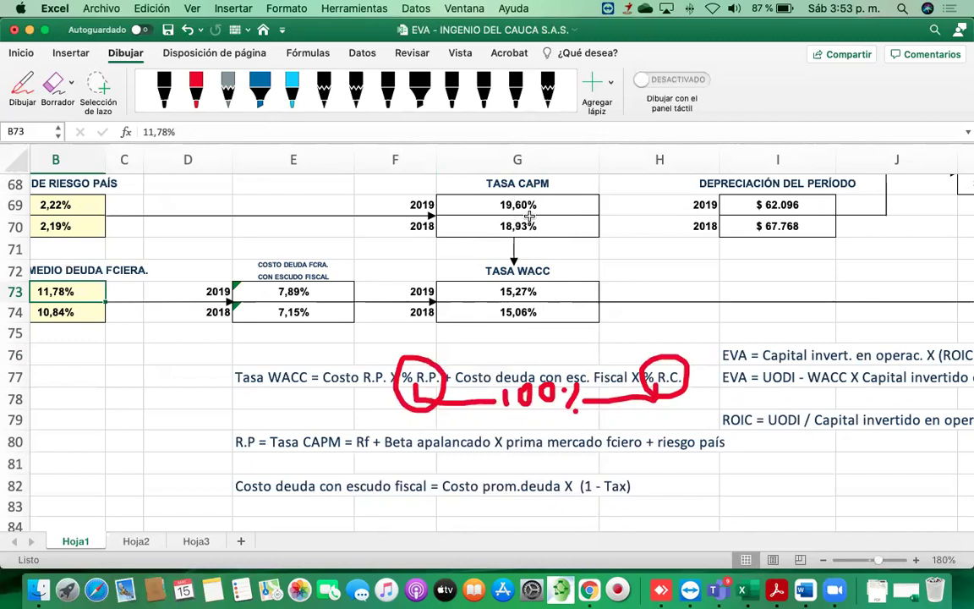
scroll(389, 435, "down", 1)
scroll(389, 436, "right", 1)
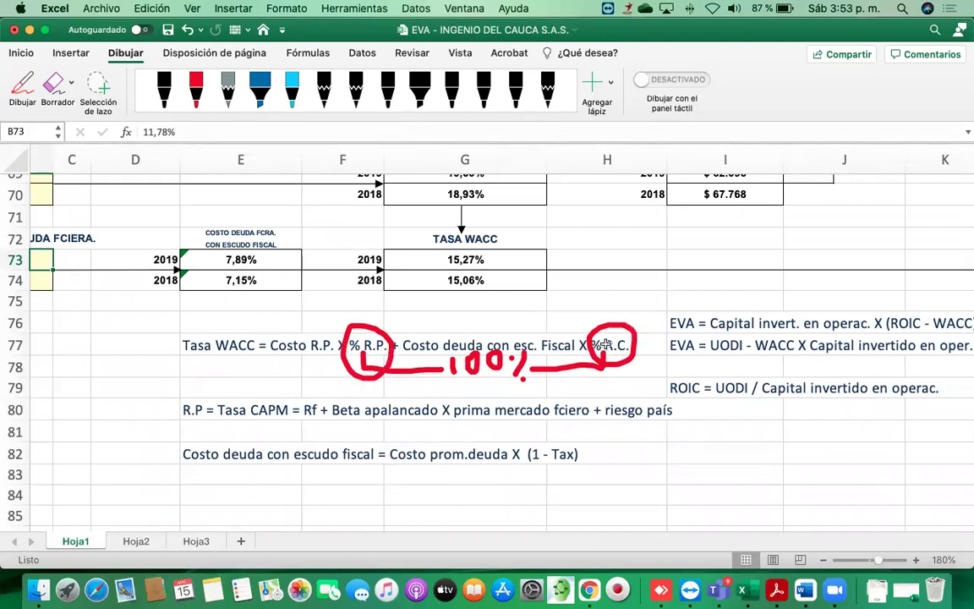
Compare the 2019 equity in B61 with the 2019 financial debt in B58 as the sources of the WACC weights.
scroll(558, 348, "up", 5)
scroll(558, 348, "left", 2)
scroll(521, 354, "up", 3)
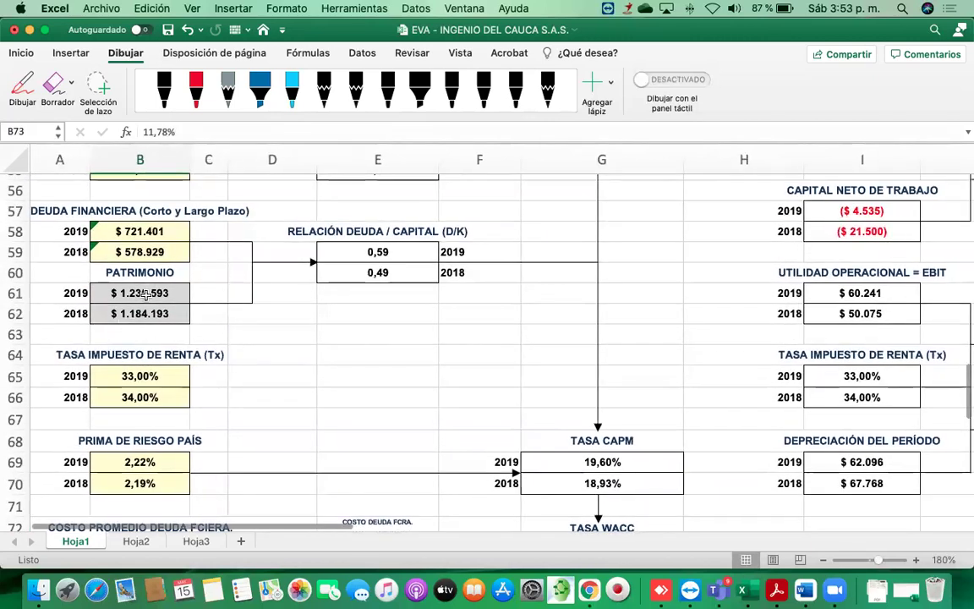
left_click(145, 292)
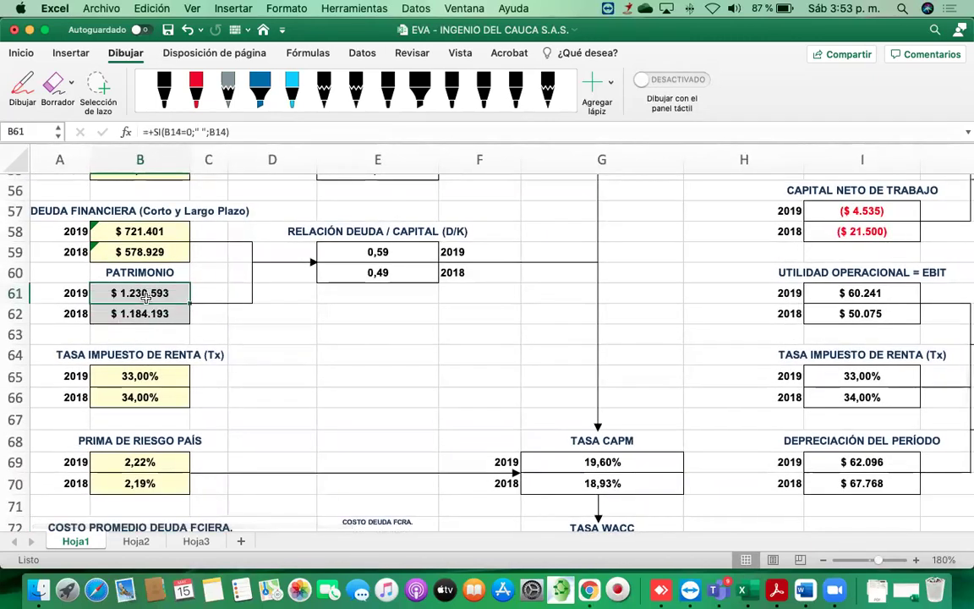
left_click(136, 229)
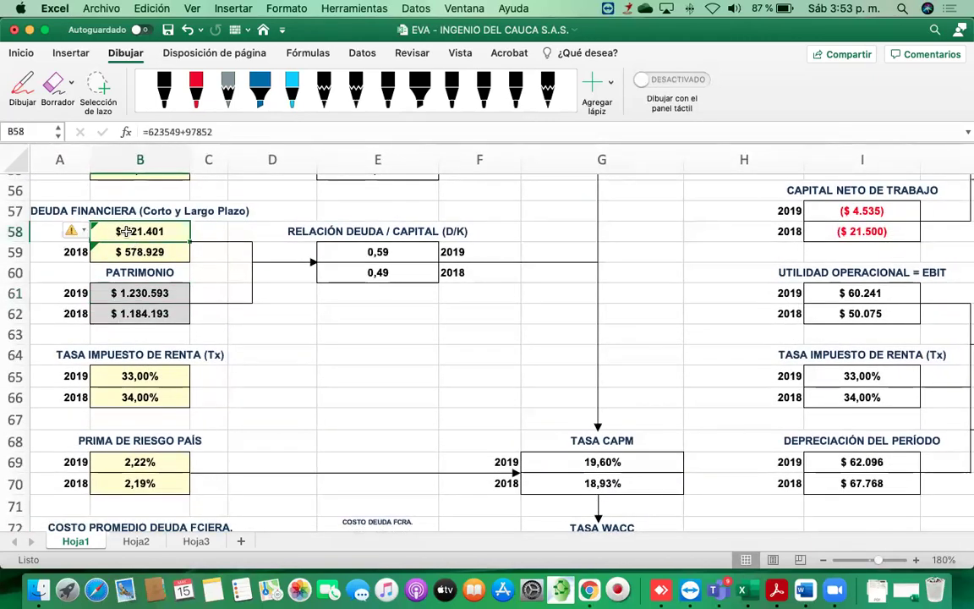
left_click(147, 292)
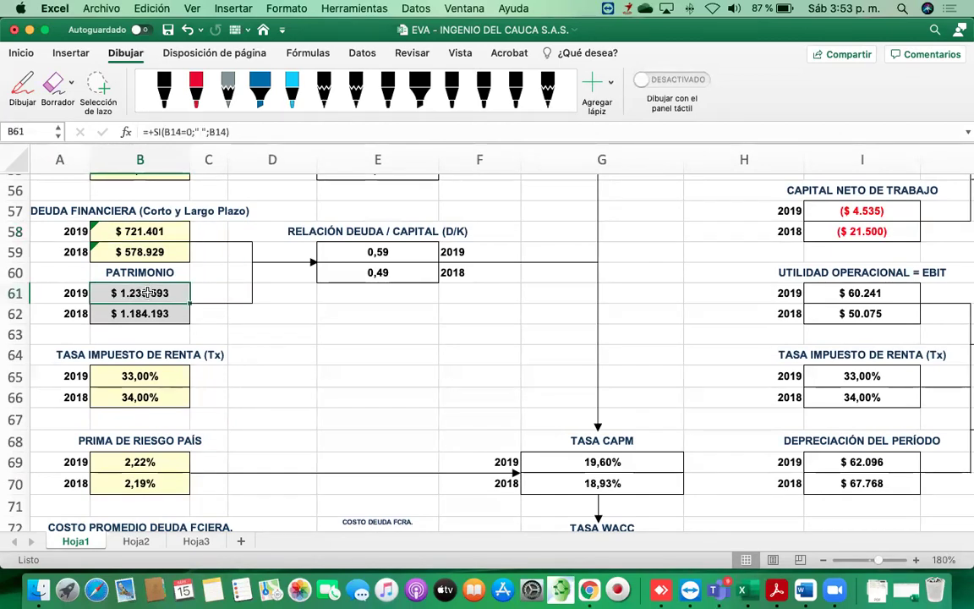
left_click(145, 234)
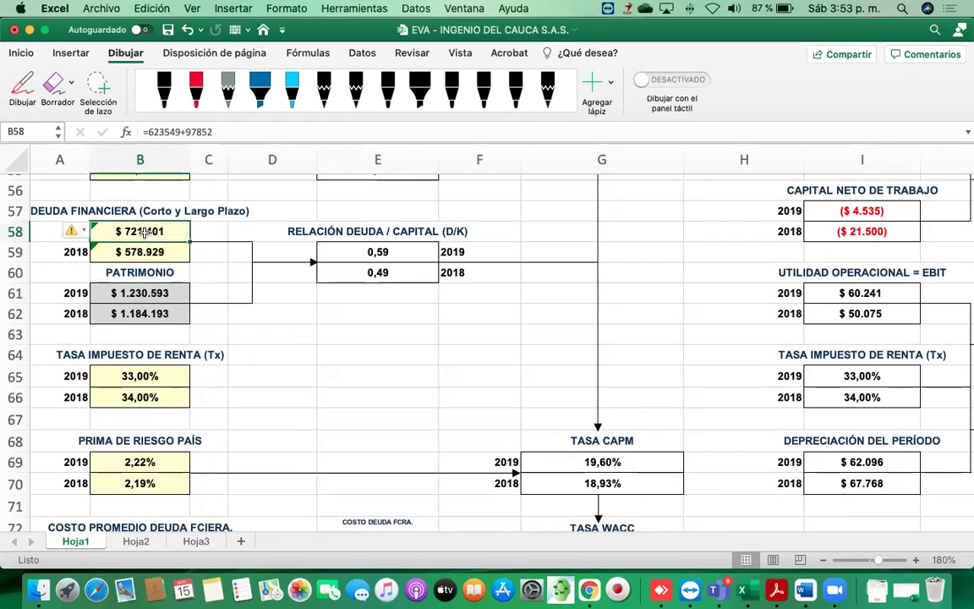
Review the CAPM and WACC rates, plus the ROIC - WACC term in the Método 1 EVA formula note.
scroll(395, 339, "down", 6)
scroll(395, 339, "right", 2)
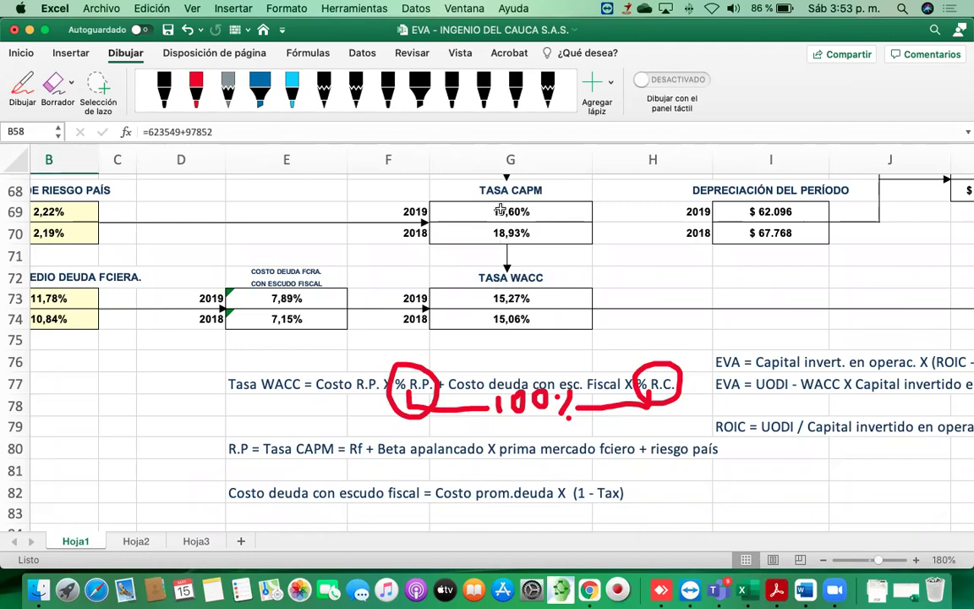
scroll(505, 215, "right", 8)
scroll(504, 215, "up", 2)
scroll(505, 214, "down", 6)
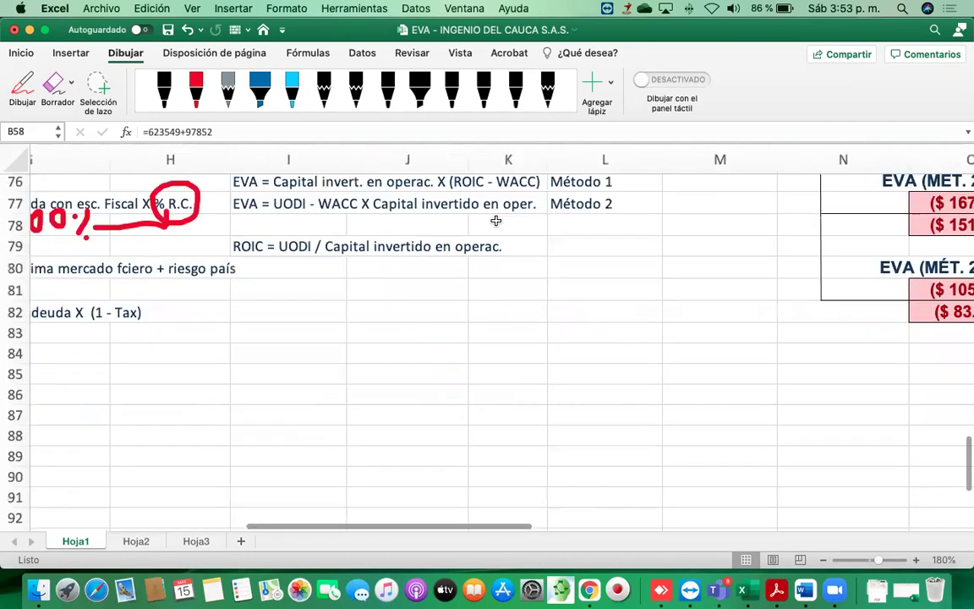
scroll(496, 221, "up", 1)
scroll(496, 220, "right", 1)
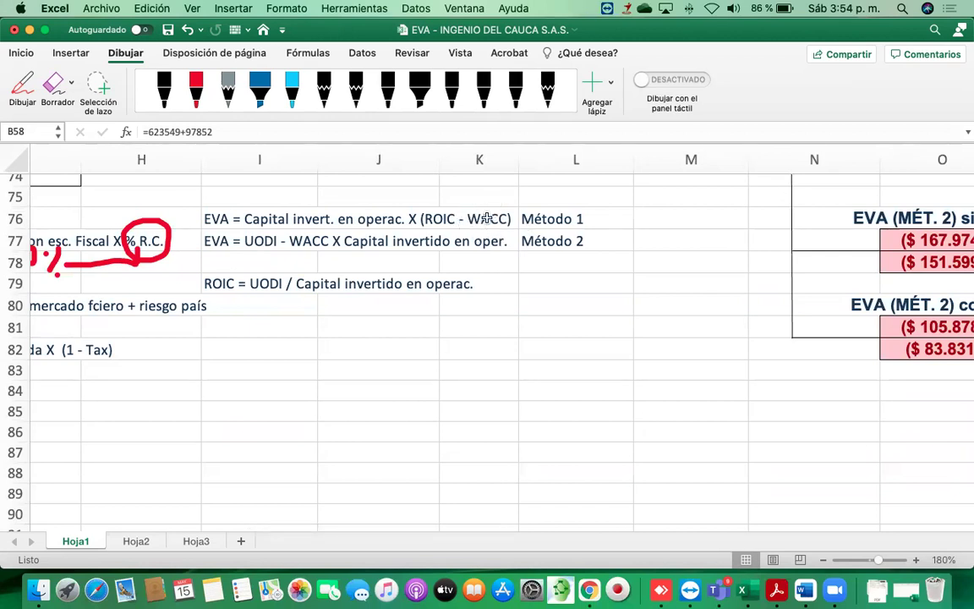
Check the 2019 and 2018 ROIC rates without and with depreciation in column M.
scroll(487, 218, "right", 8)
scroll(487, 218, "up", 10)
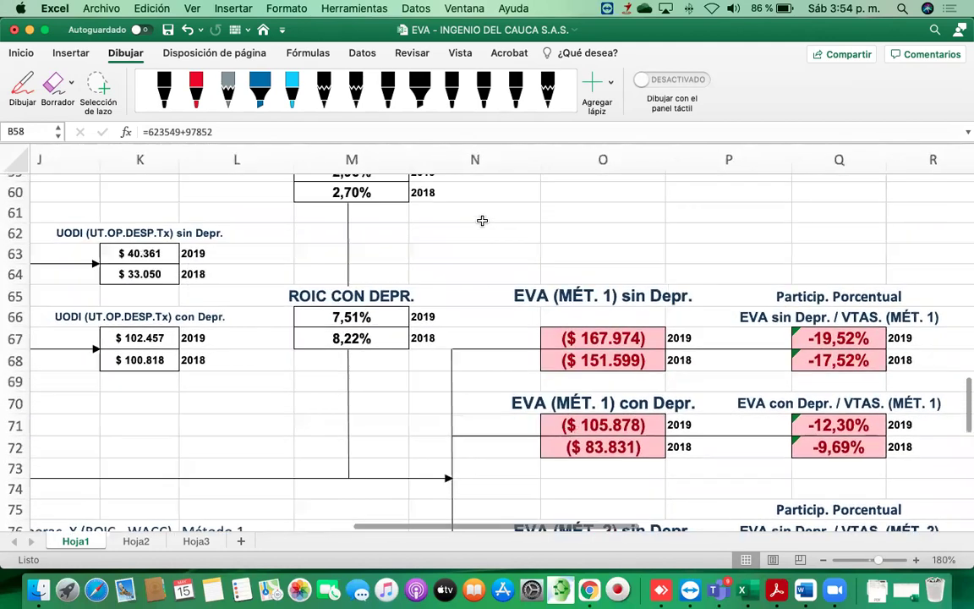
scroll(482, 221, "up", 3)
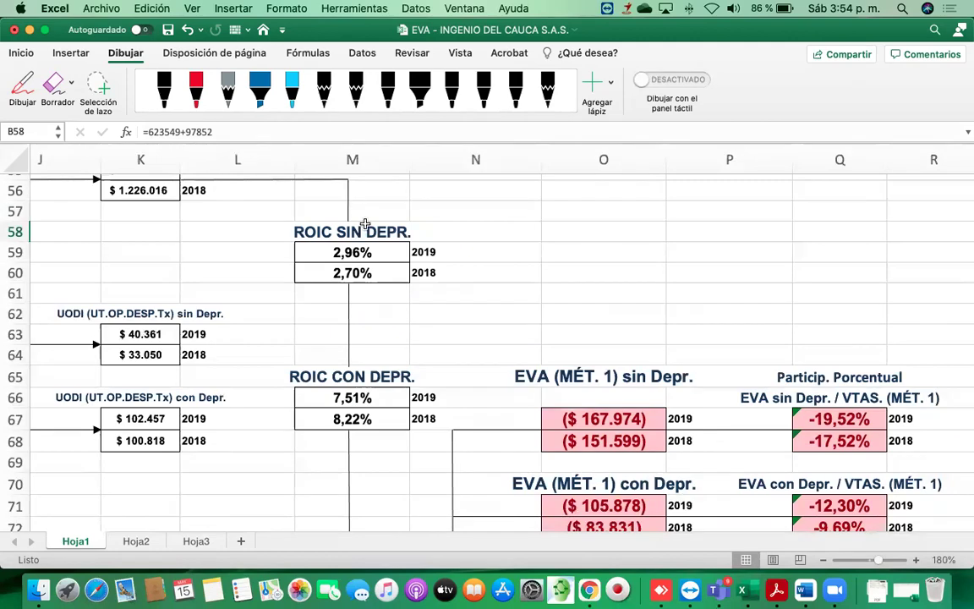
scroll(347, 410, "down", 2)
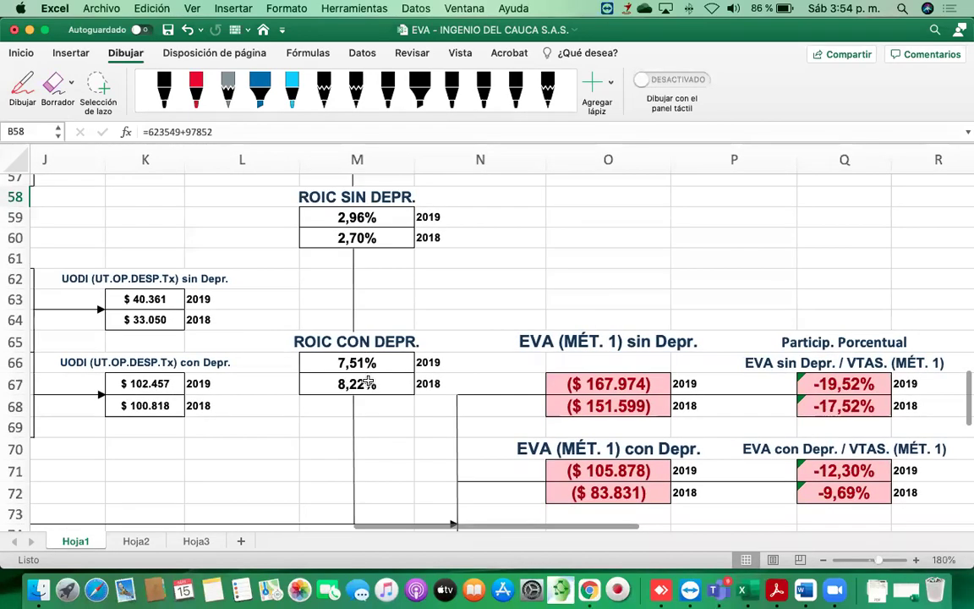
Review the WACC rates in G73:G74 against the ROIC - WACC difference in the Método 1 formula note.
scroll(359, 385, "down", 10)
scroll(359, 385, "left", 5)
scroll(362, 377, "left", 5)
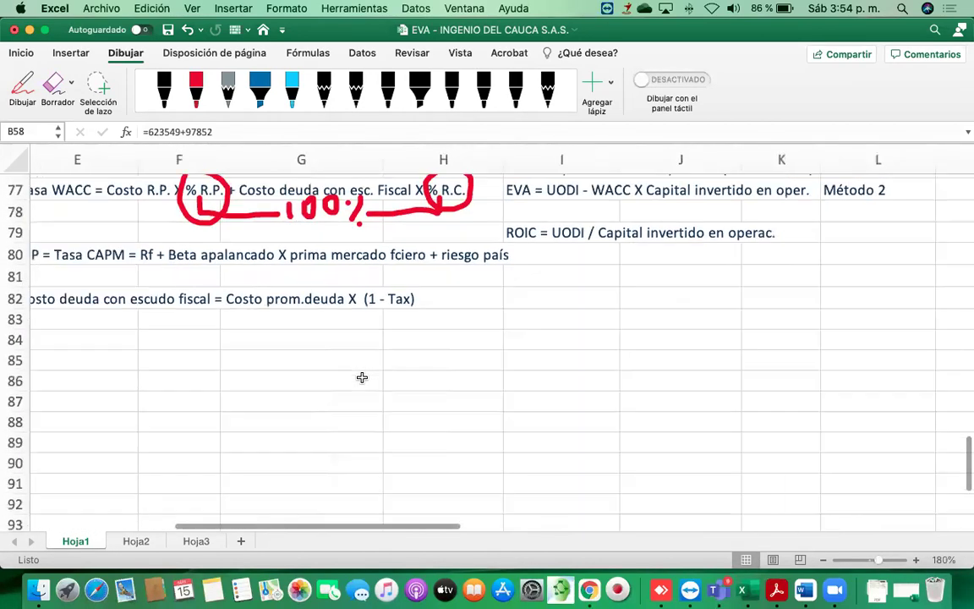
scroll(362, 377, "up", 7)
scroll(362, 377, "right", 3)
scroll(362, 377, "down", 1)
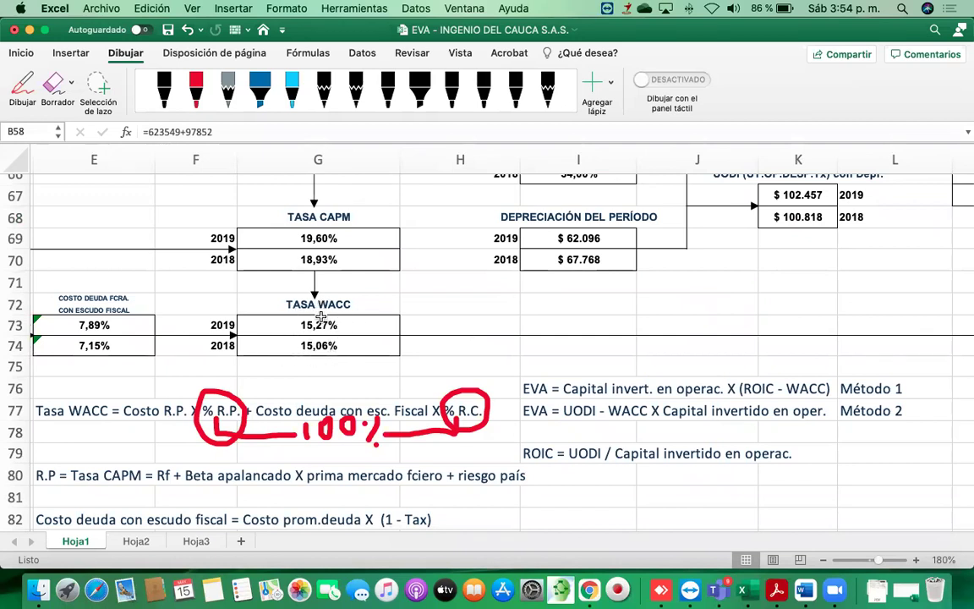
scroll(313, 335, "right", 4)
scroll(313, 336, "down", 2)
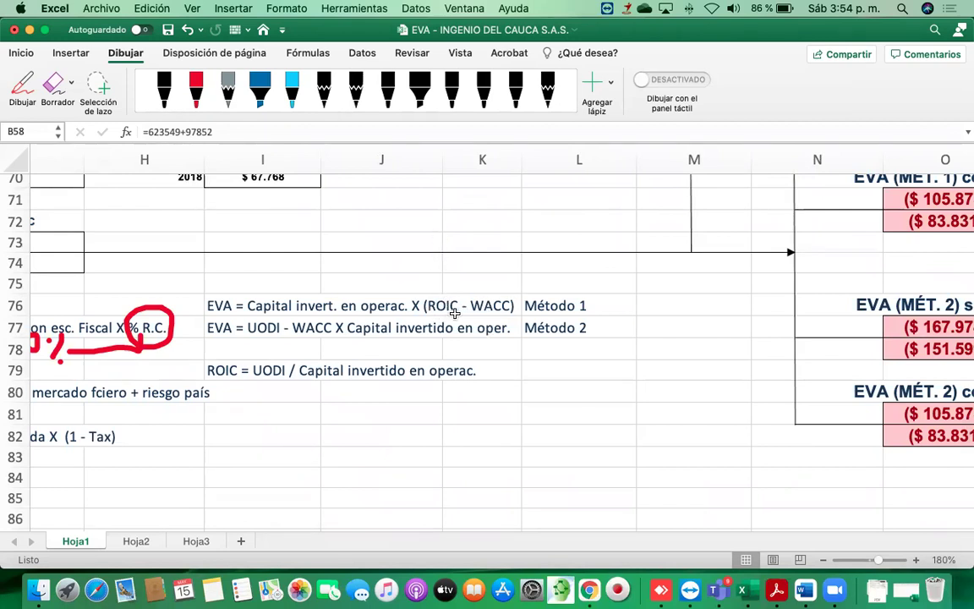
Compare the 2019 Method 1 EVA formulas without depreciation in O67 and with depreciation in O71.
scroll(489, 306, "right", 5)
scroll(492, 305, "up", 5)
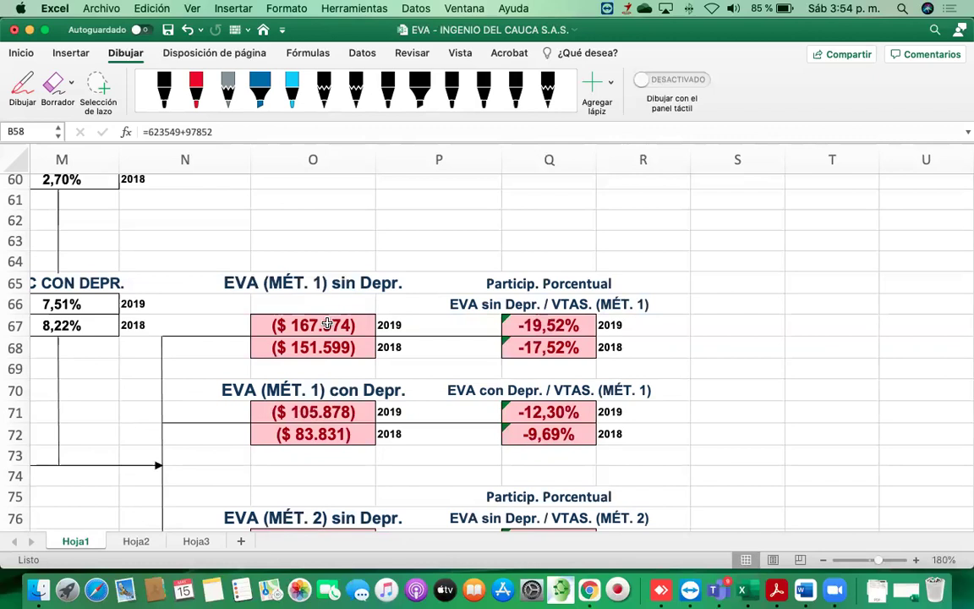
scroll(328, 325, "down", 3)
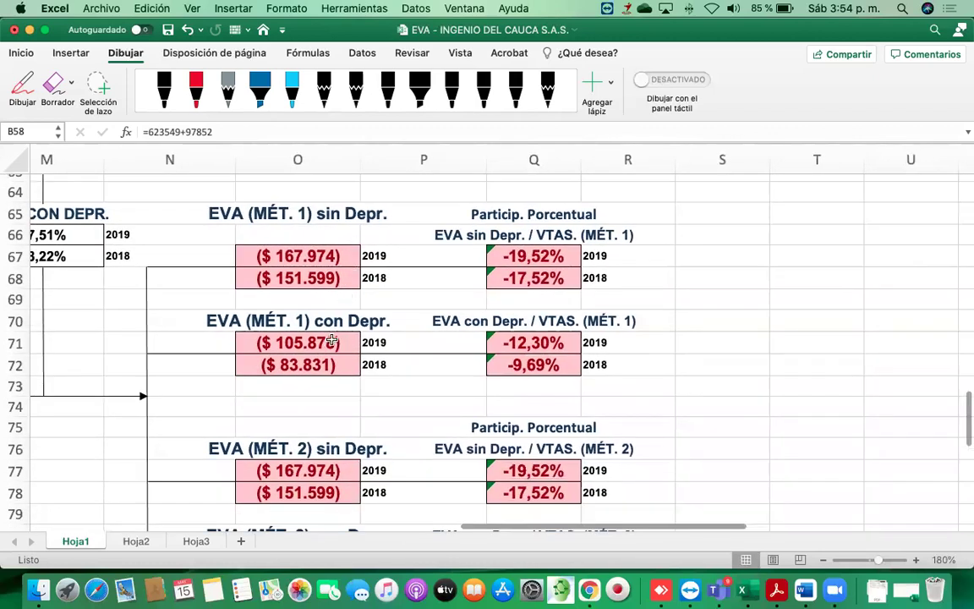
left_click(332, 341)
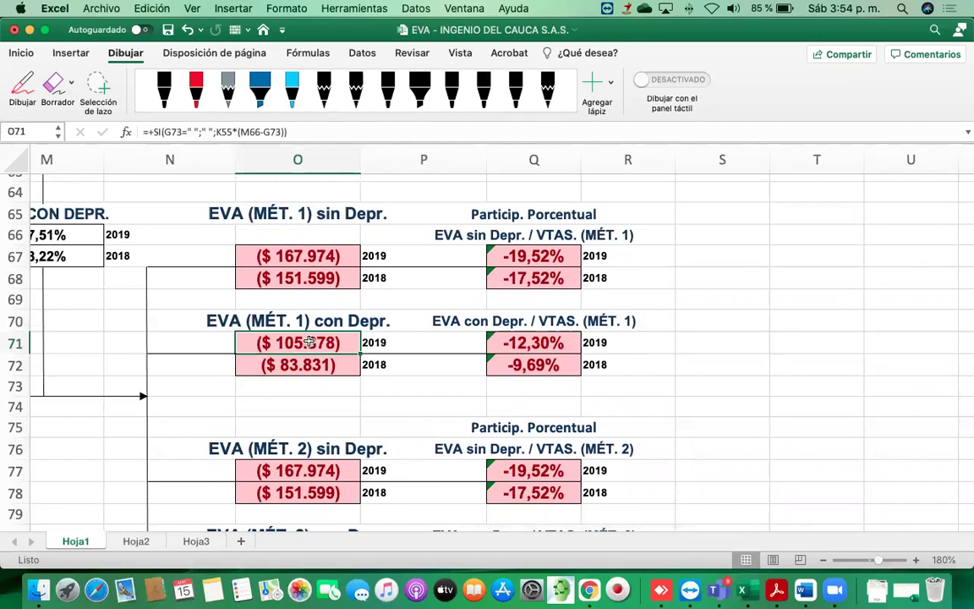
left_click(297, 255)
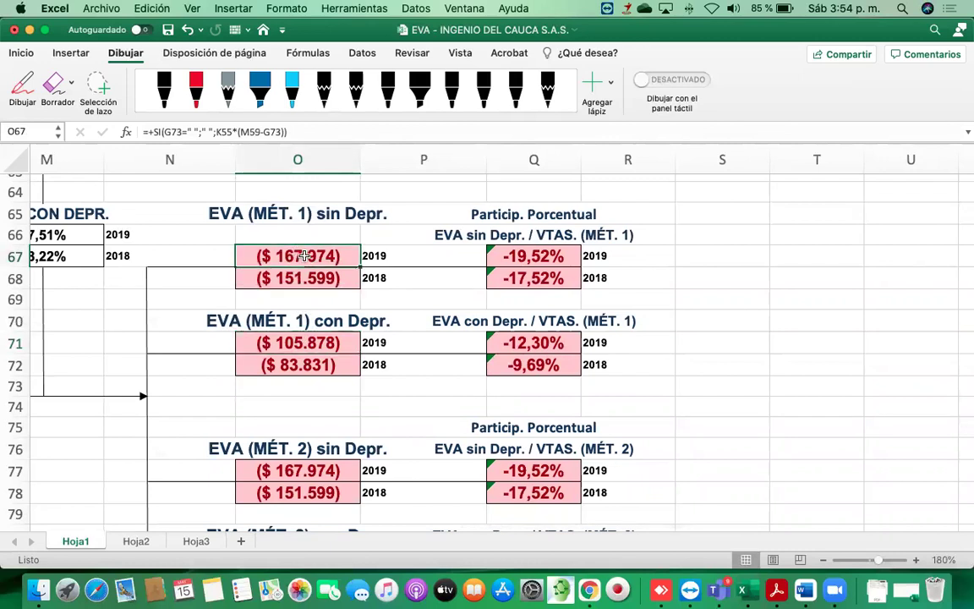
left_click(285, 341)
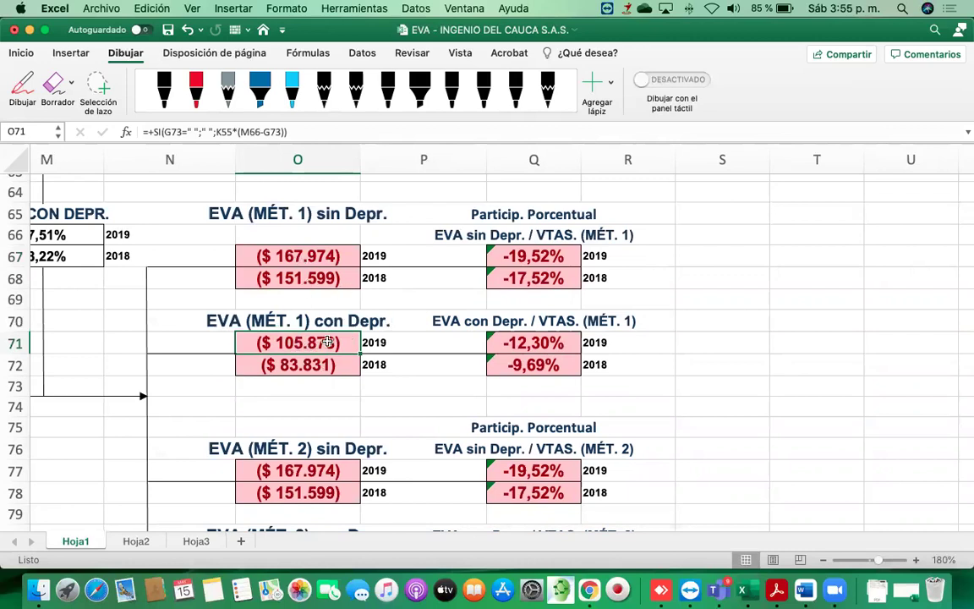
left_click(326, 252)
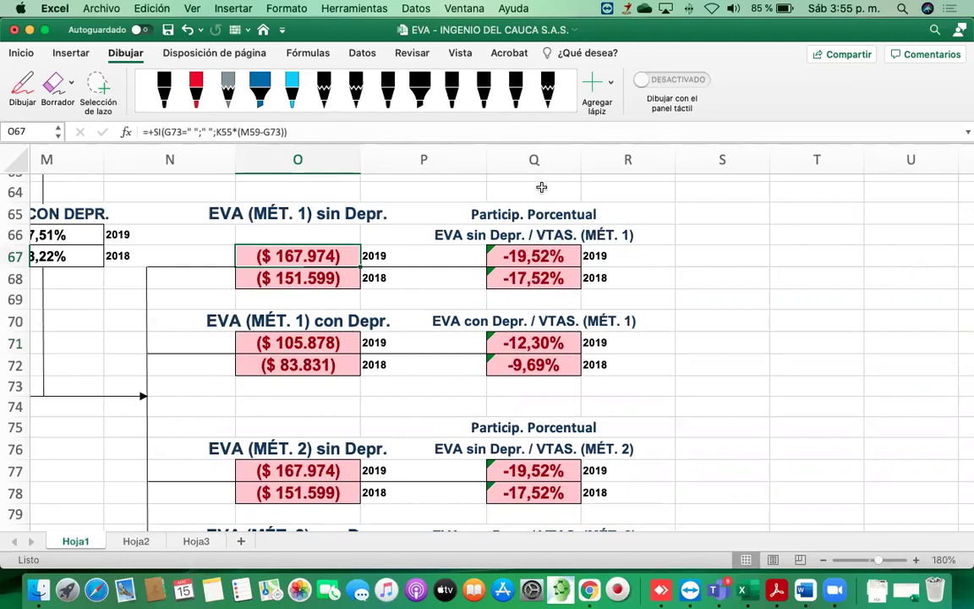
Examine the Method 1 EVA-to-sales percentage formulas without depreciation for 2019 in Q67 and 2018 in Q68.
left_click(598, 256)
left_click(520, 255)
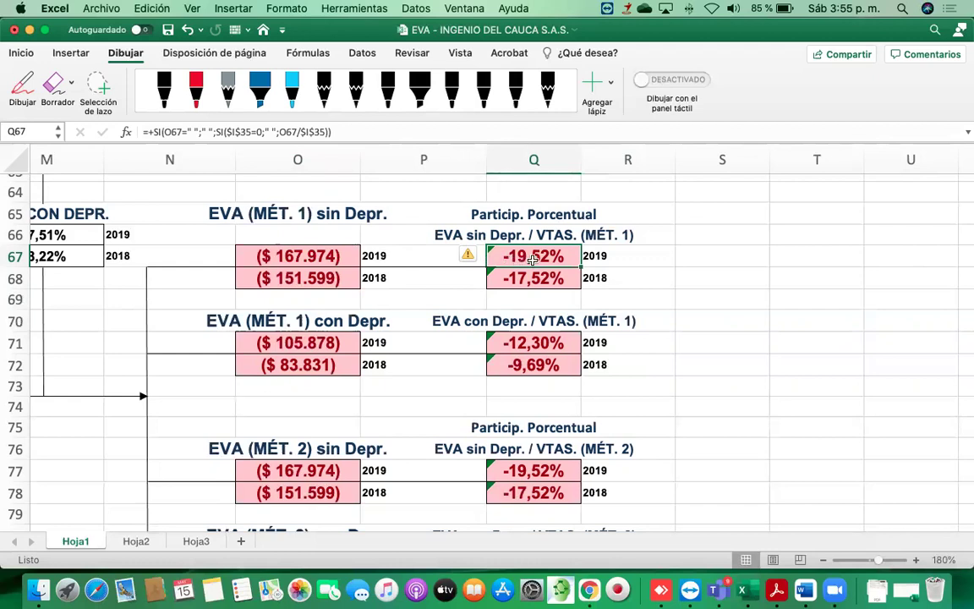
left_click(596, 279)
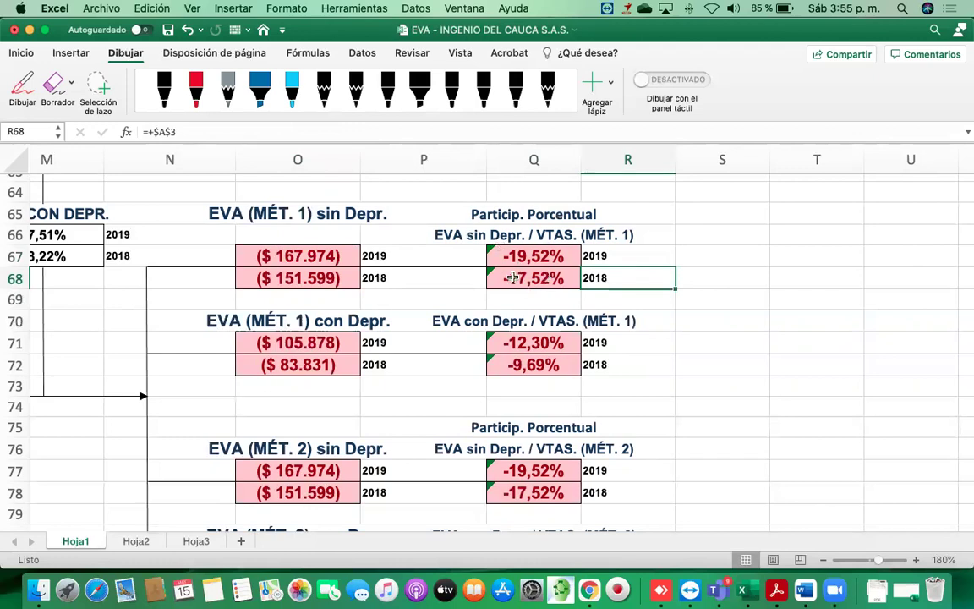
left_click(551, 280)
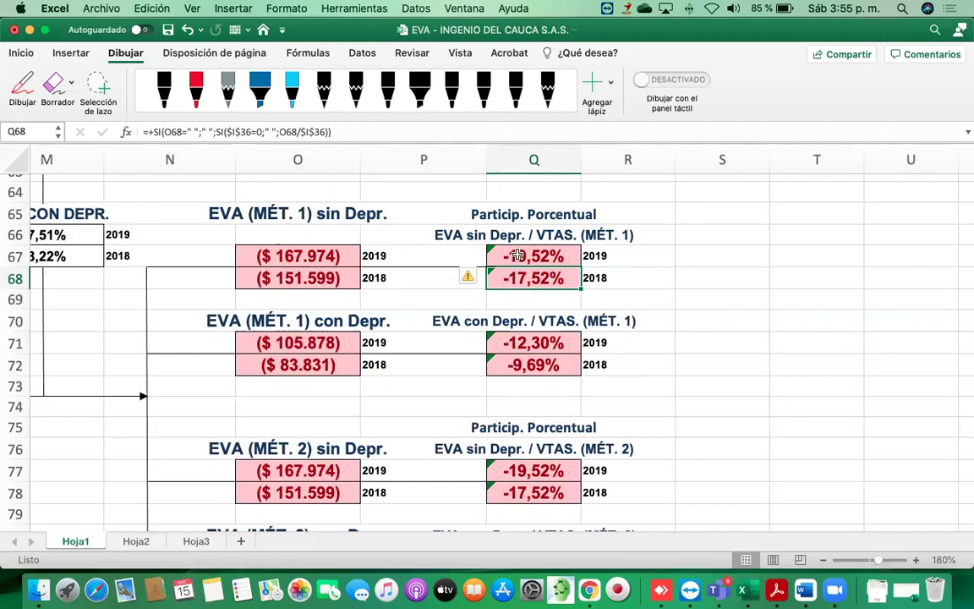
Compare the 2018 and 2019 Method 1 EVA amounts without depreciation in O68 and O67.
left_click(296, 279)
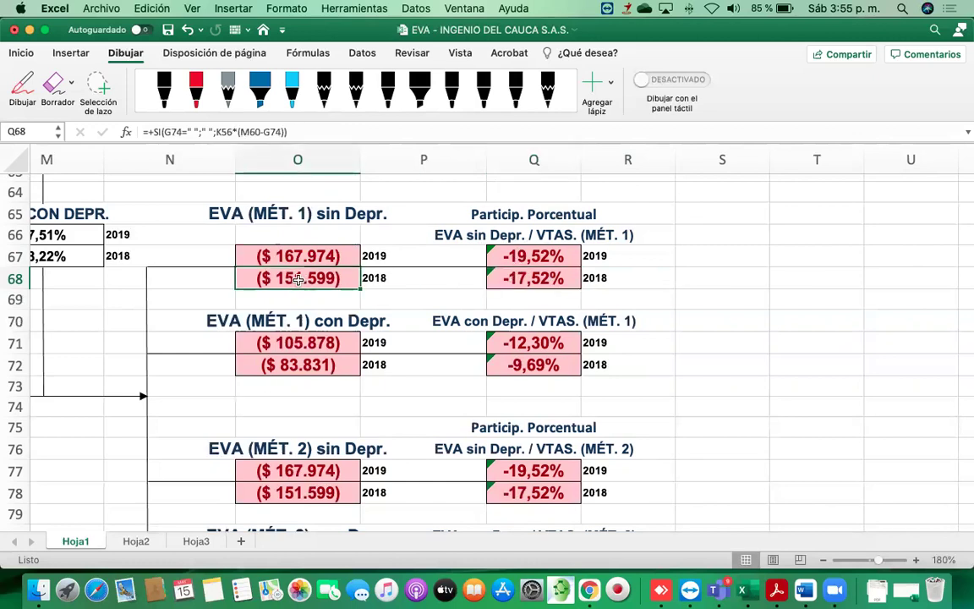
left_click(291, 255)
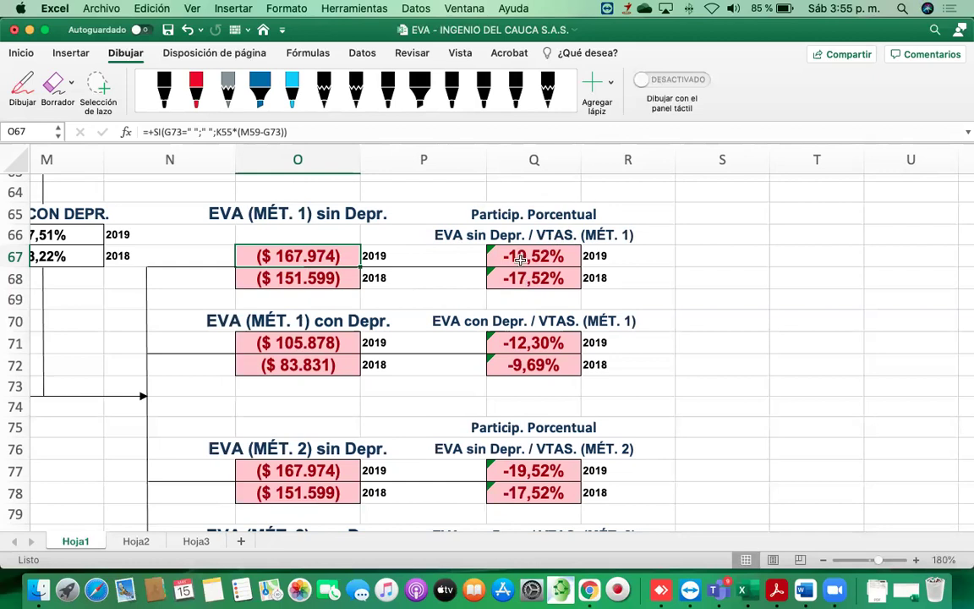
scroll(524, 278, "down", 1)
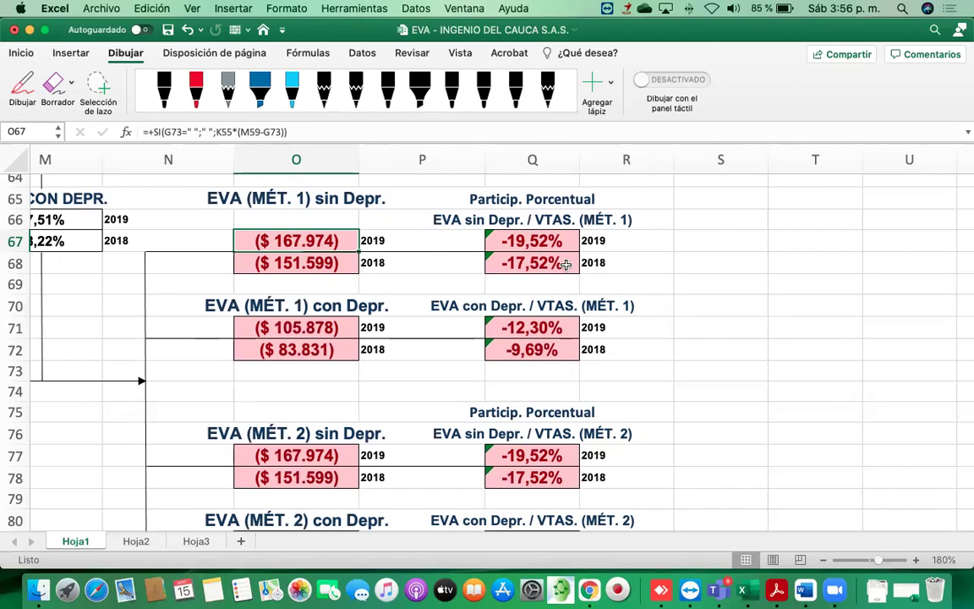
left_click(292, 263)
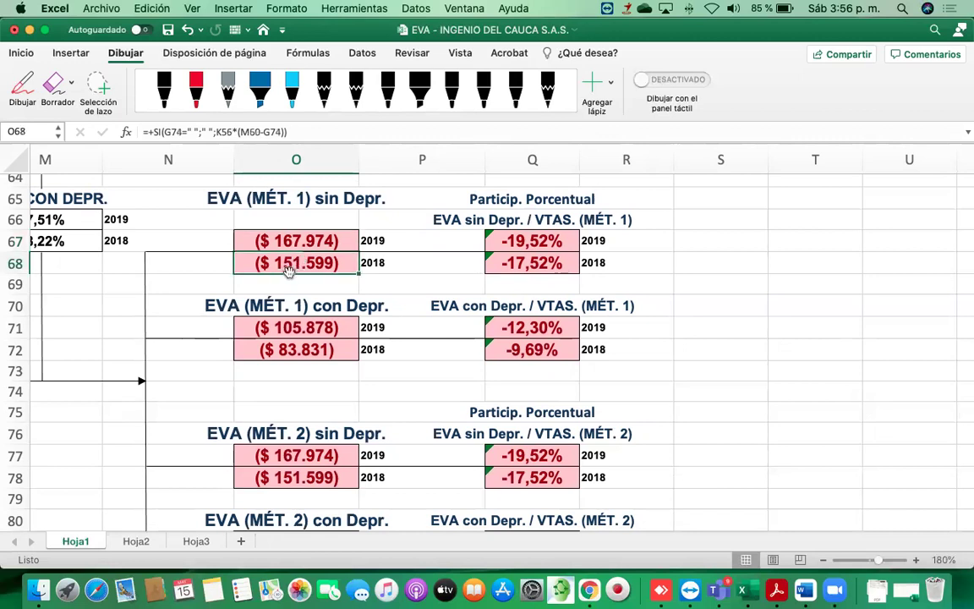
left_click(295, 242)
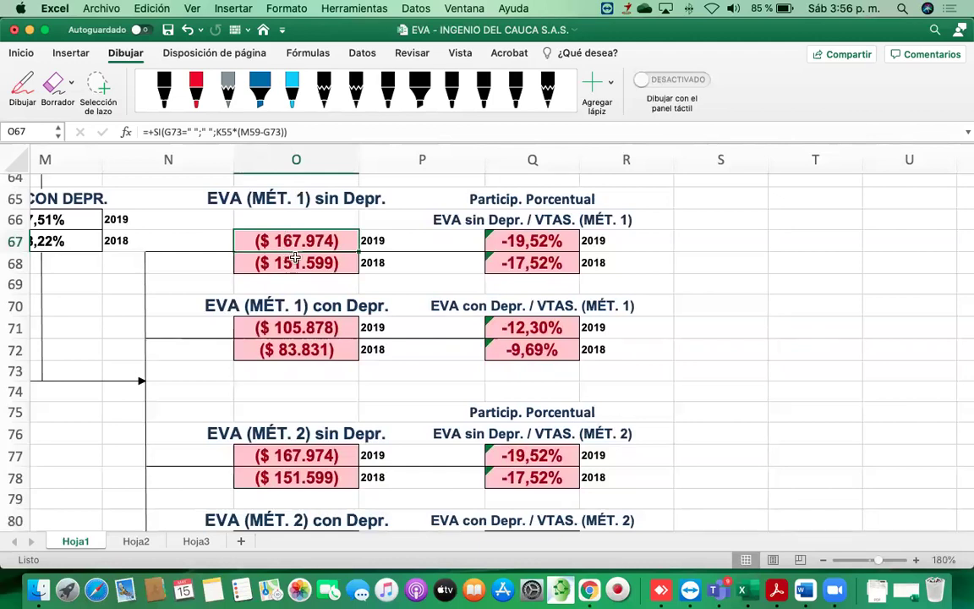
Compare the Method 1 EVA-to-sales percentages without depreciation in Q68 and Q67 against the 2018 EVA amount in O68.
left_click(534, 265)
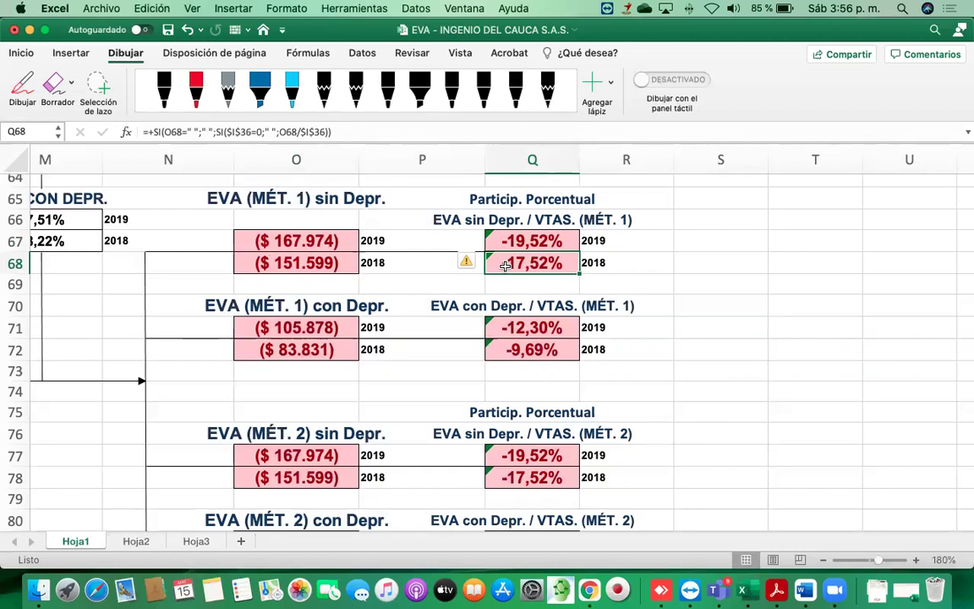
left_click(296, 262)
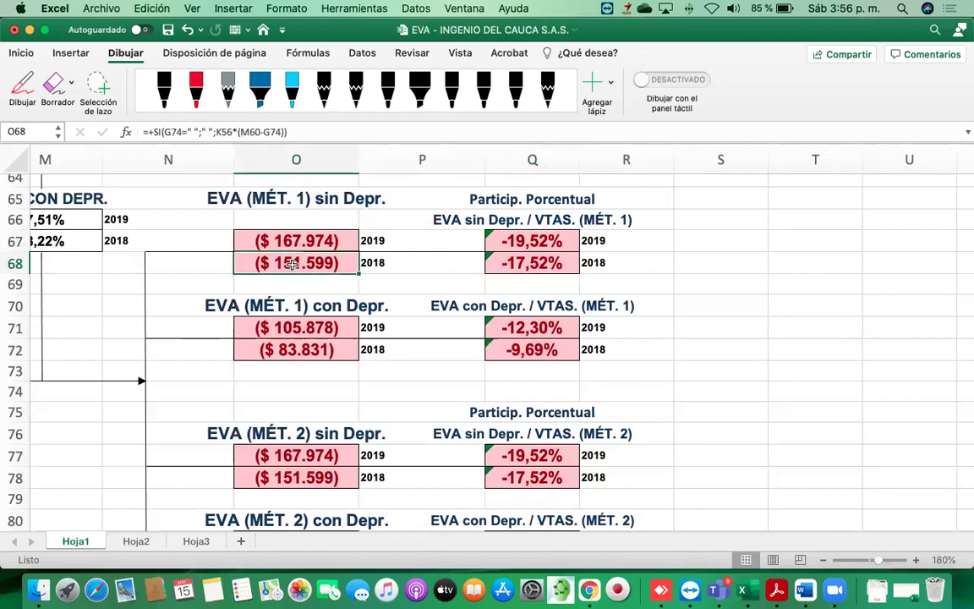
left_click(524, 245)
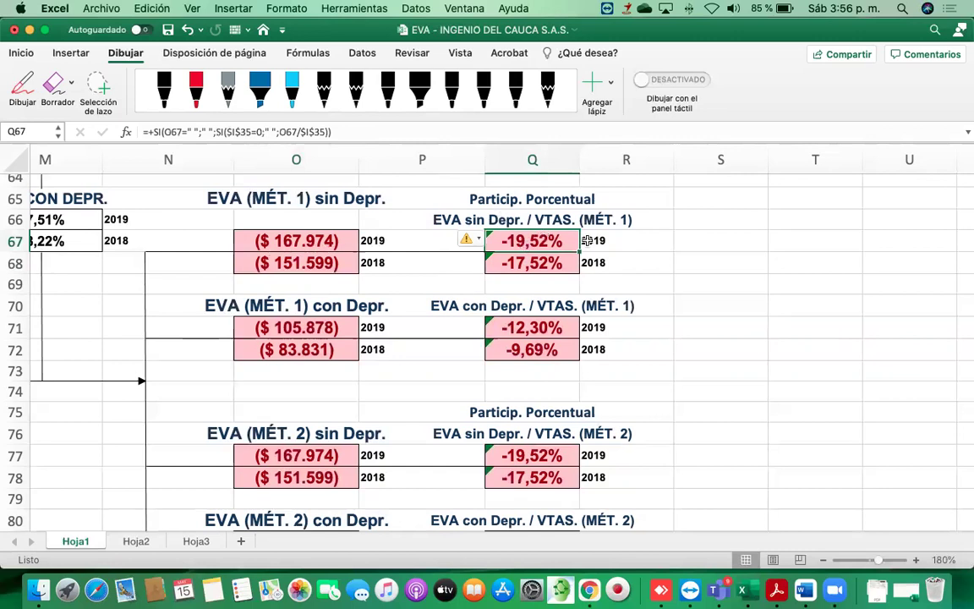
Examine the 2018 Method 1 EVA-to-sales percentage with depreciation in Q72 alongside the Method 2 results in rows 77 to 82.
left_click(533, 349)
scroll(533, 349, "down", 1)
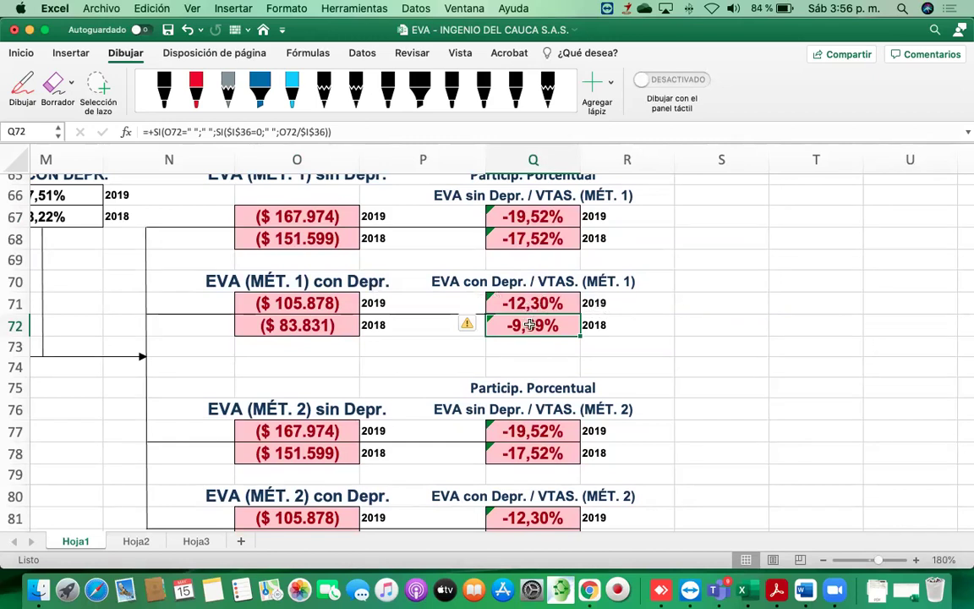
scroll(526, 326, "down", 2)
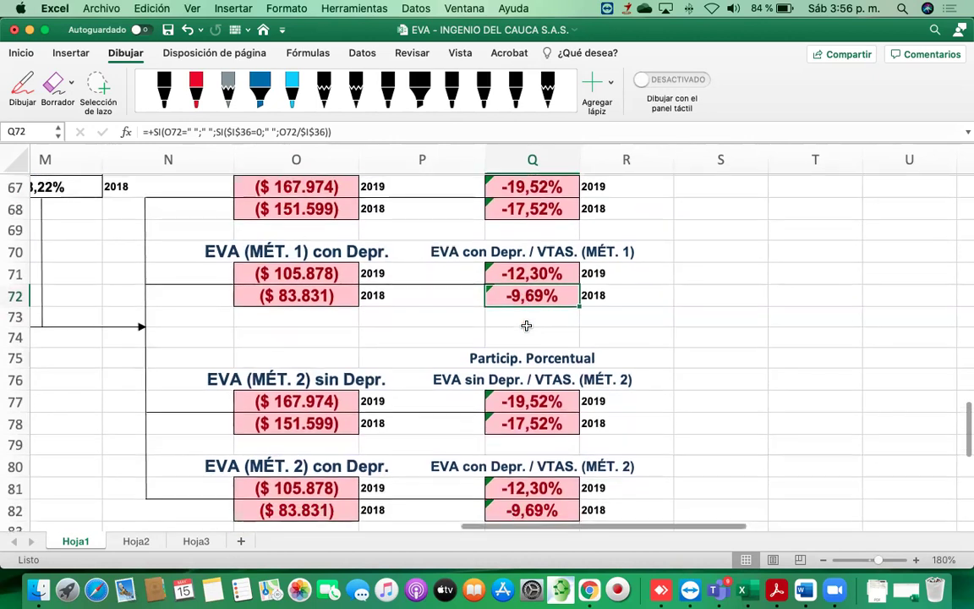
left_click(659, 211)
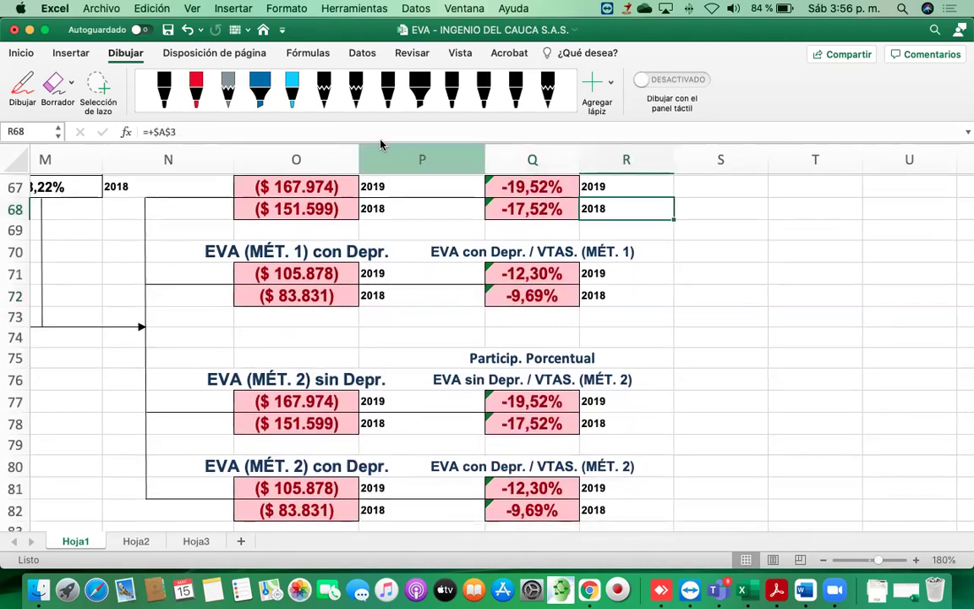
left_click(419, 317)
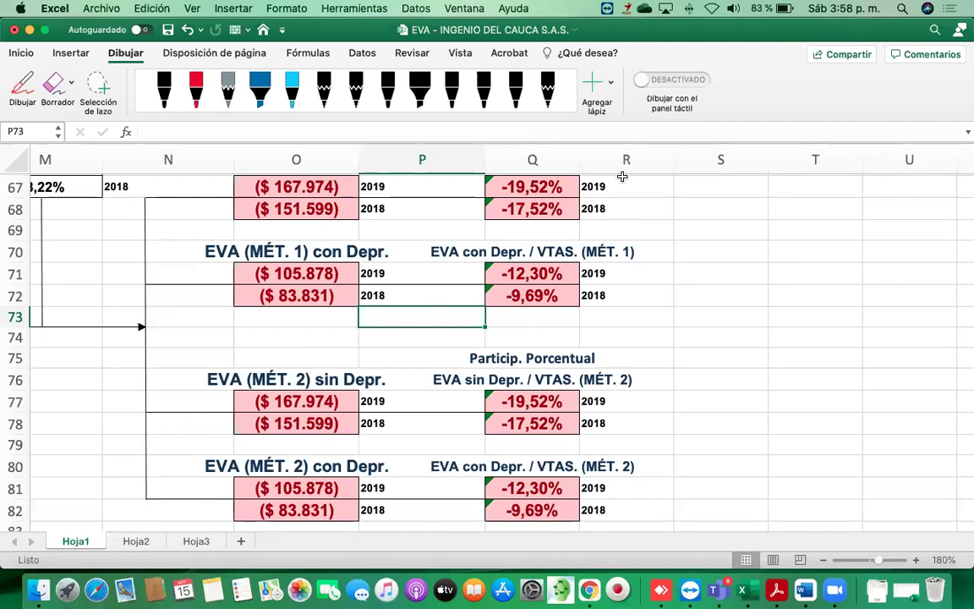
left_click(632, 209)
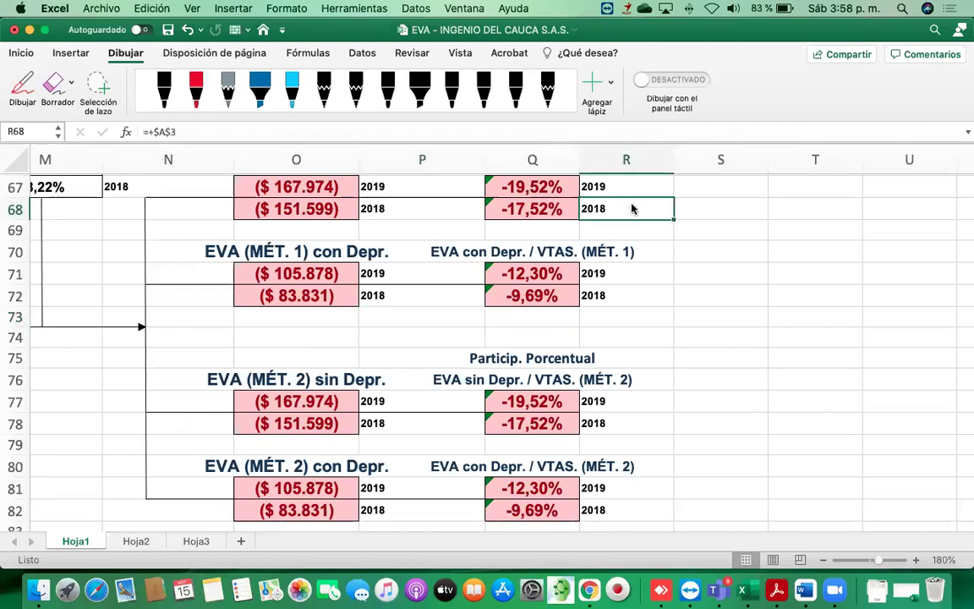